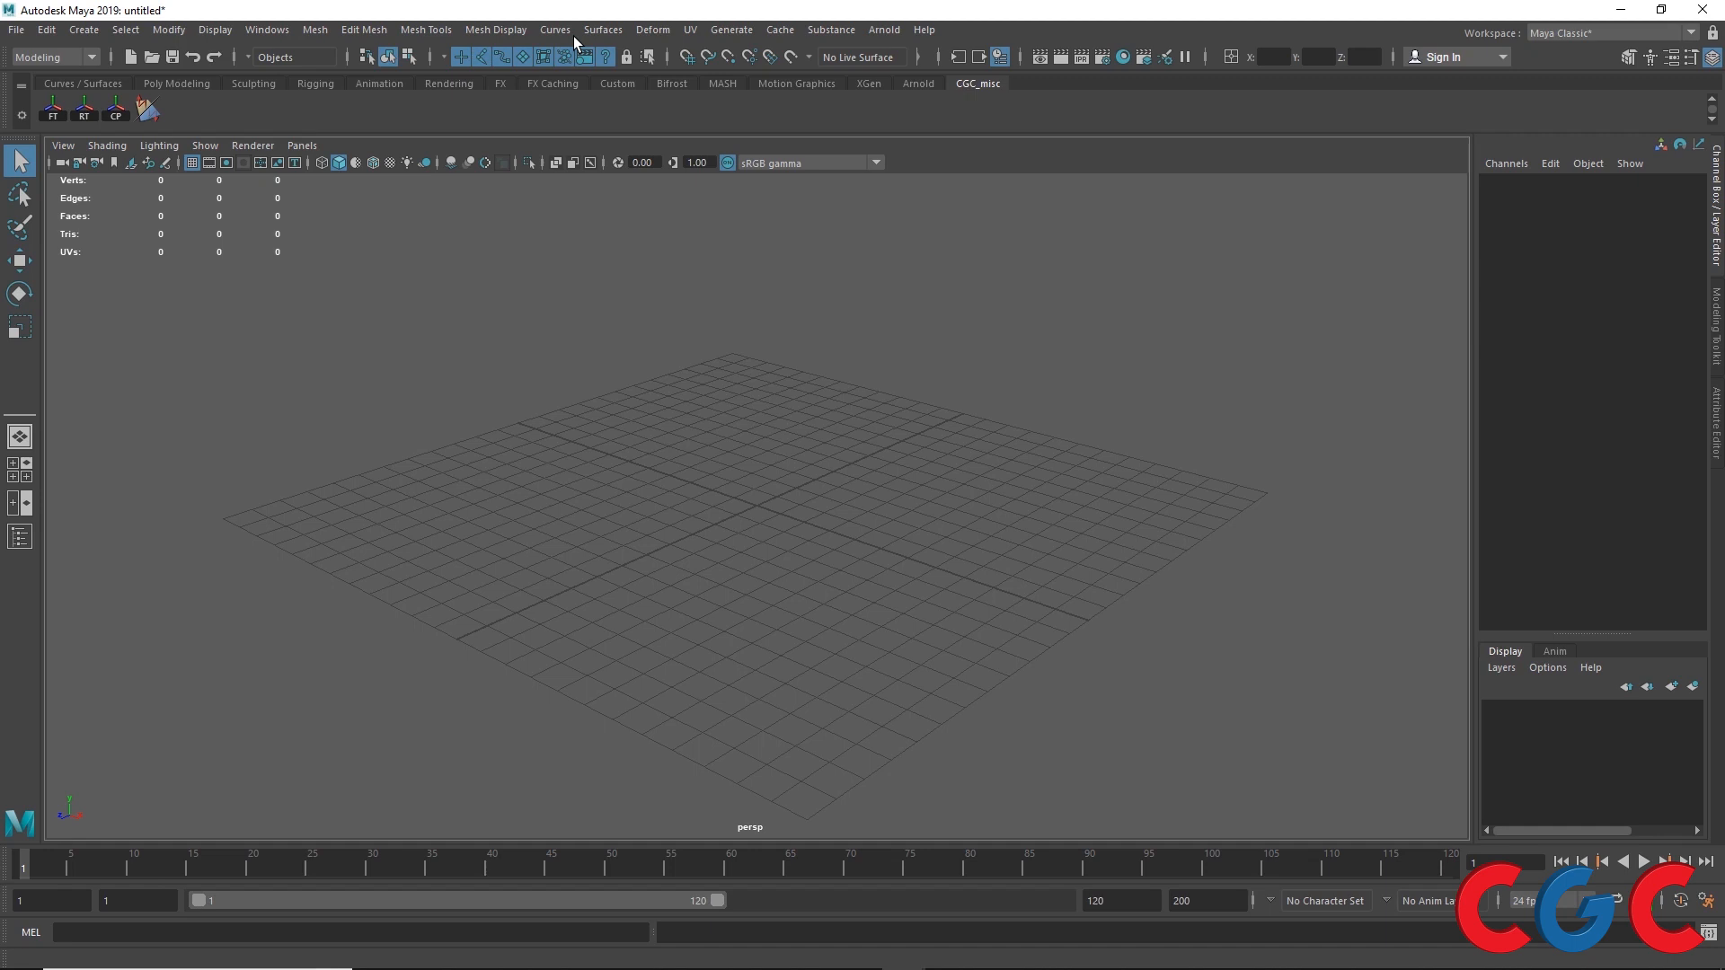
# Step: Create a NURBS circle on the grid
pyautogui.click(618, 32)
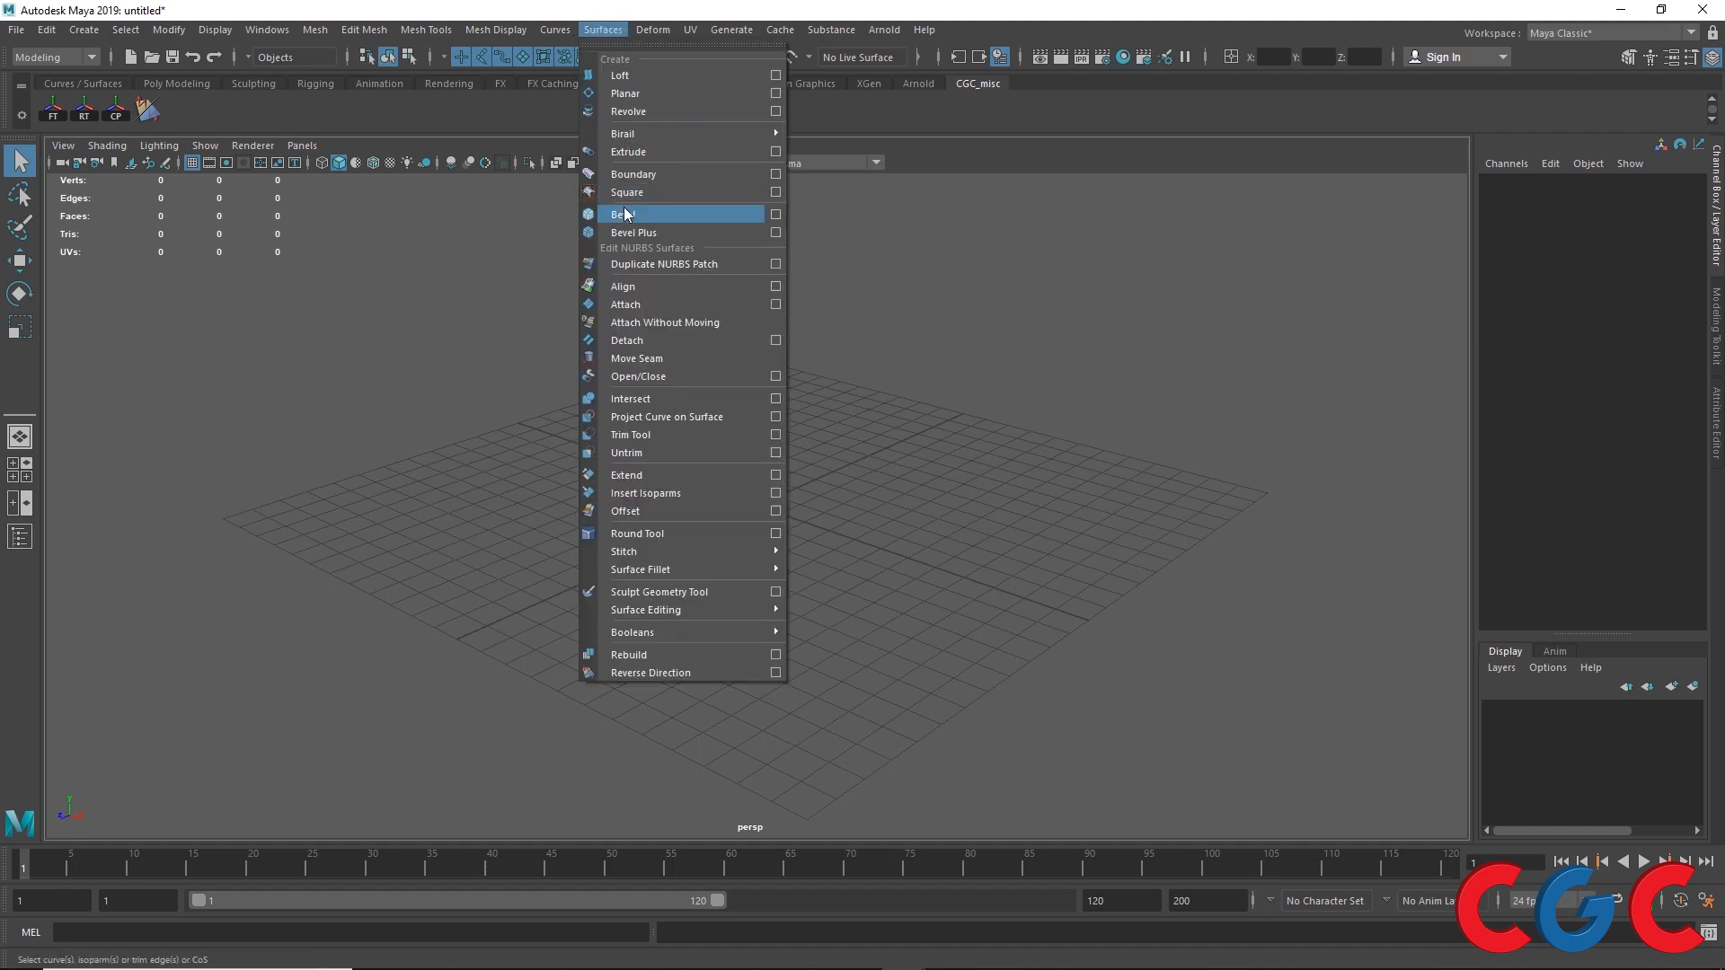
pyautogui.click(82, 83)
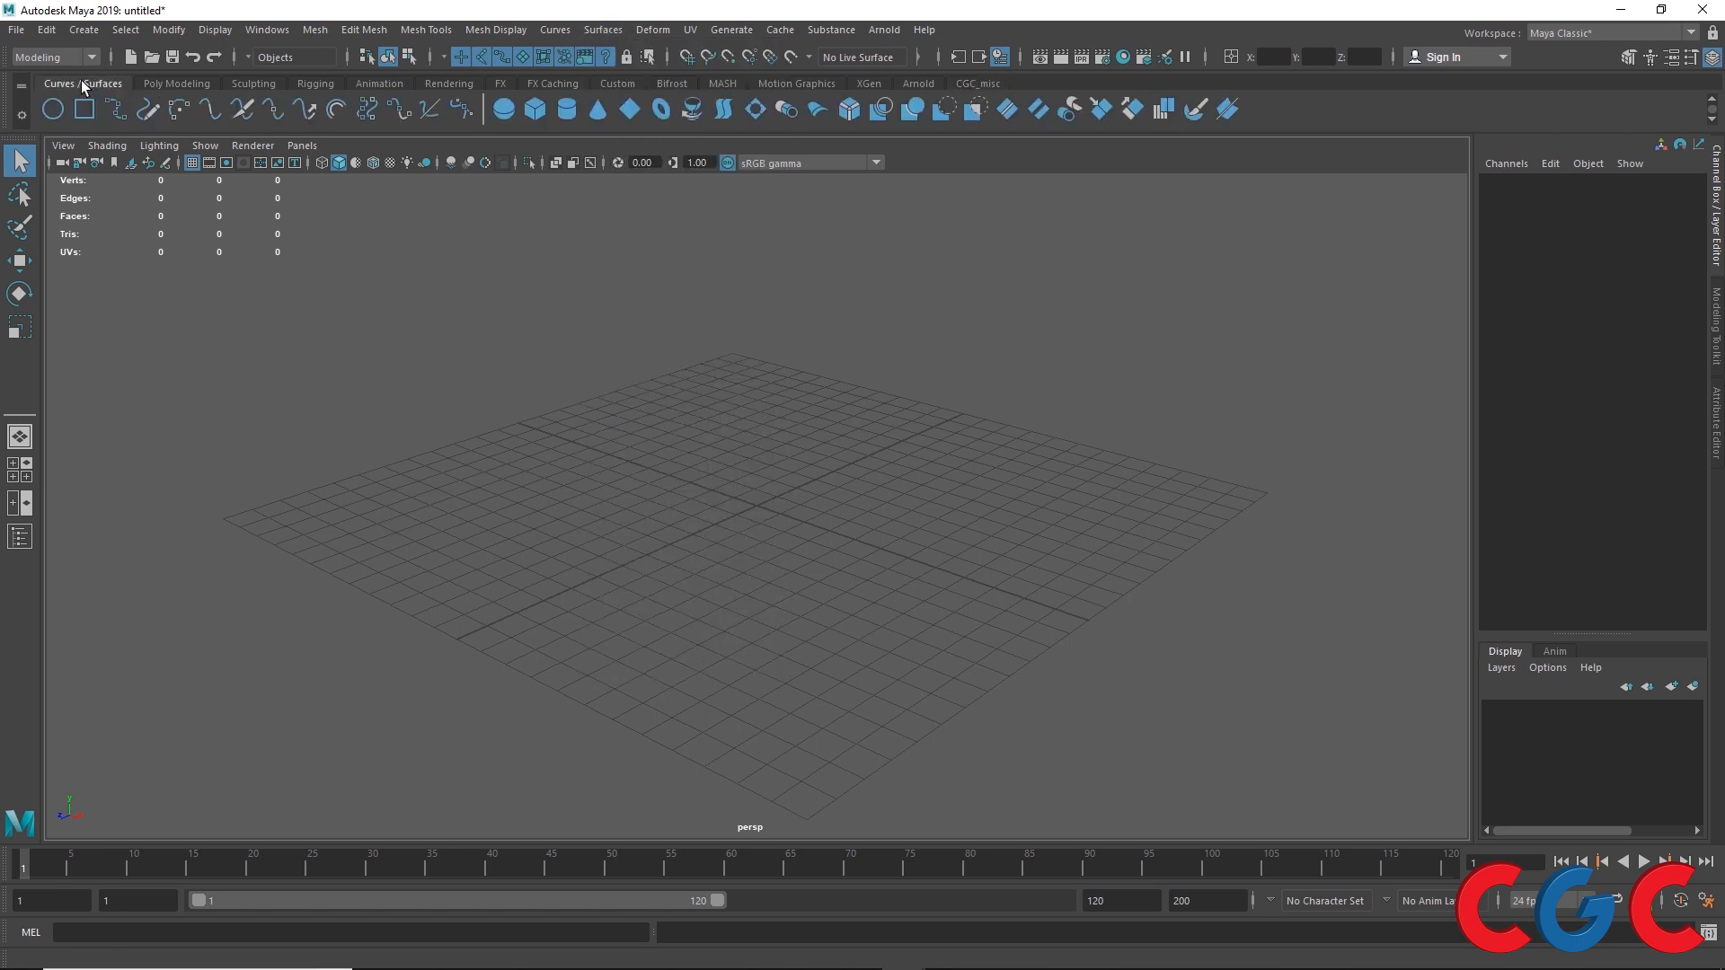
pyautogui.click(53, 109)
pyautogui.moveTo(696, 447); pyautogui.dragTo(810, 456)
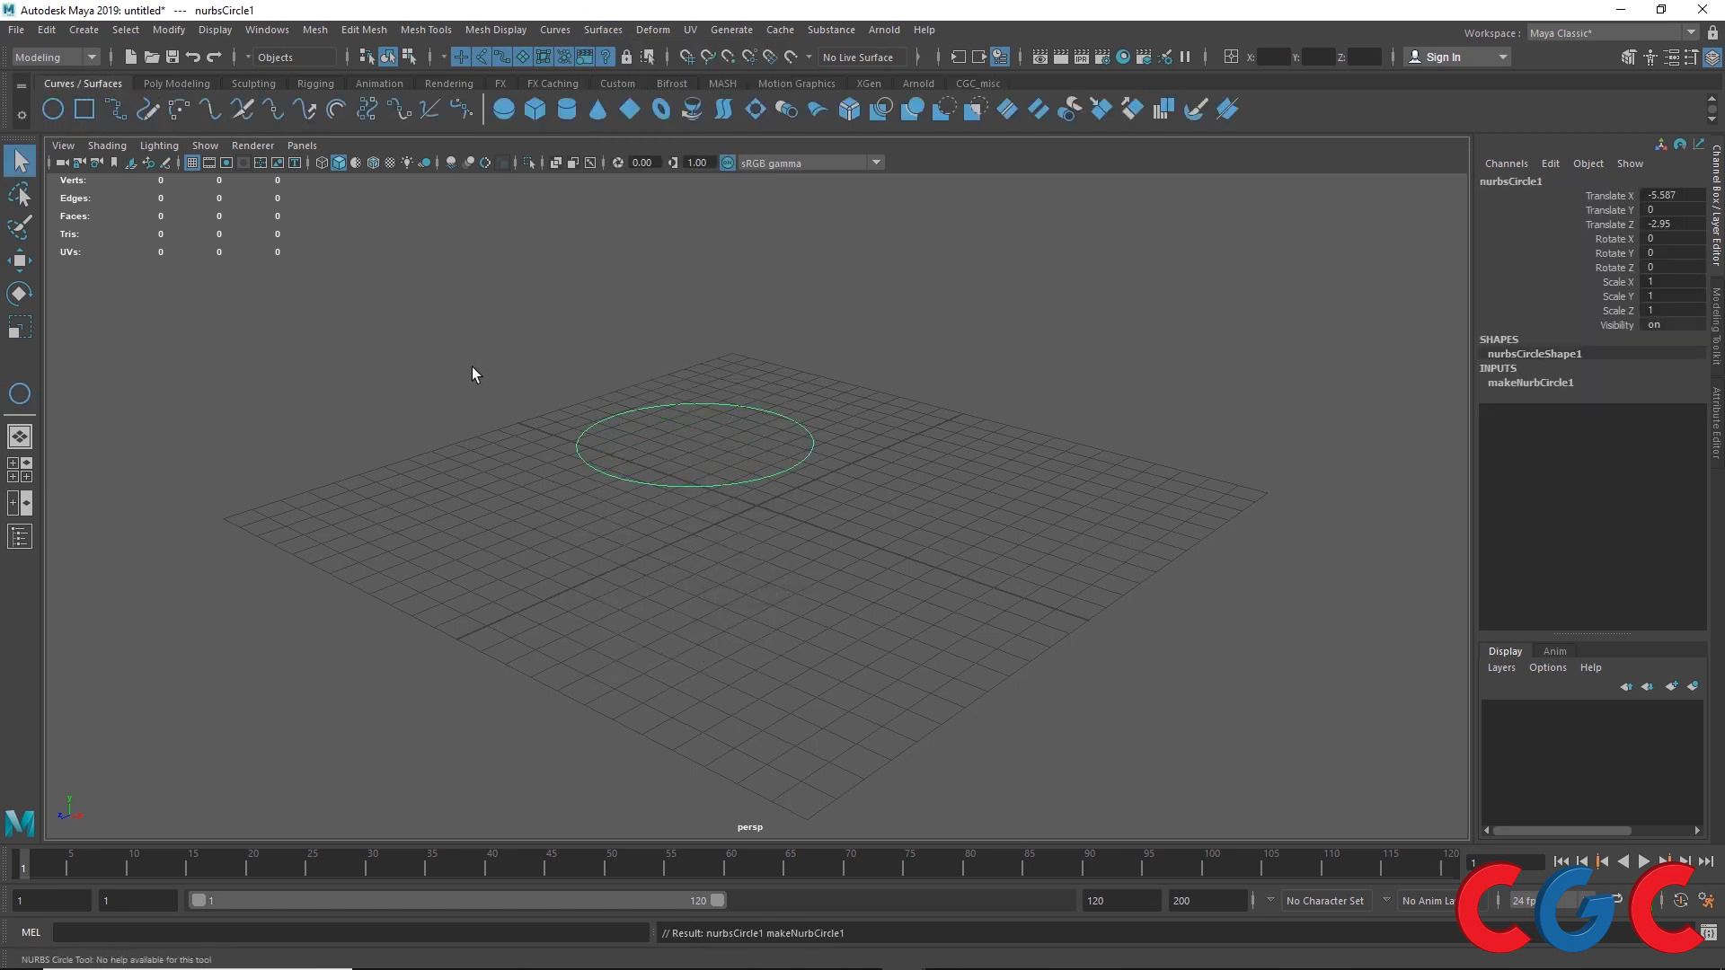
# Step: Duplicate the circle and move the copy beside the original along X
pyautogui.press('w')
pyautogui.hotkey('ctrl', 'd')
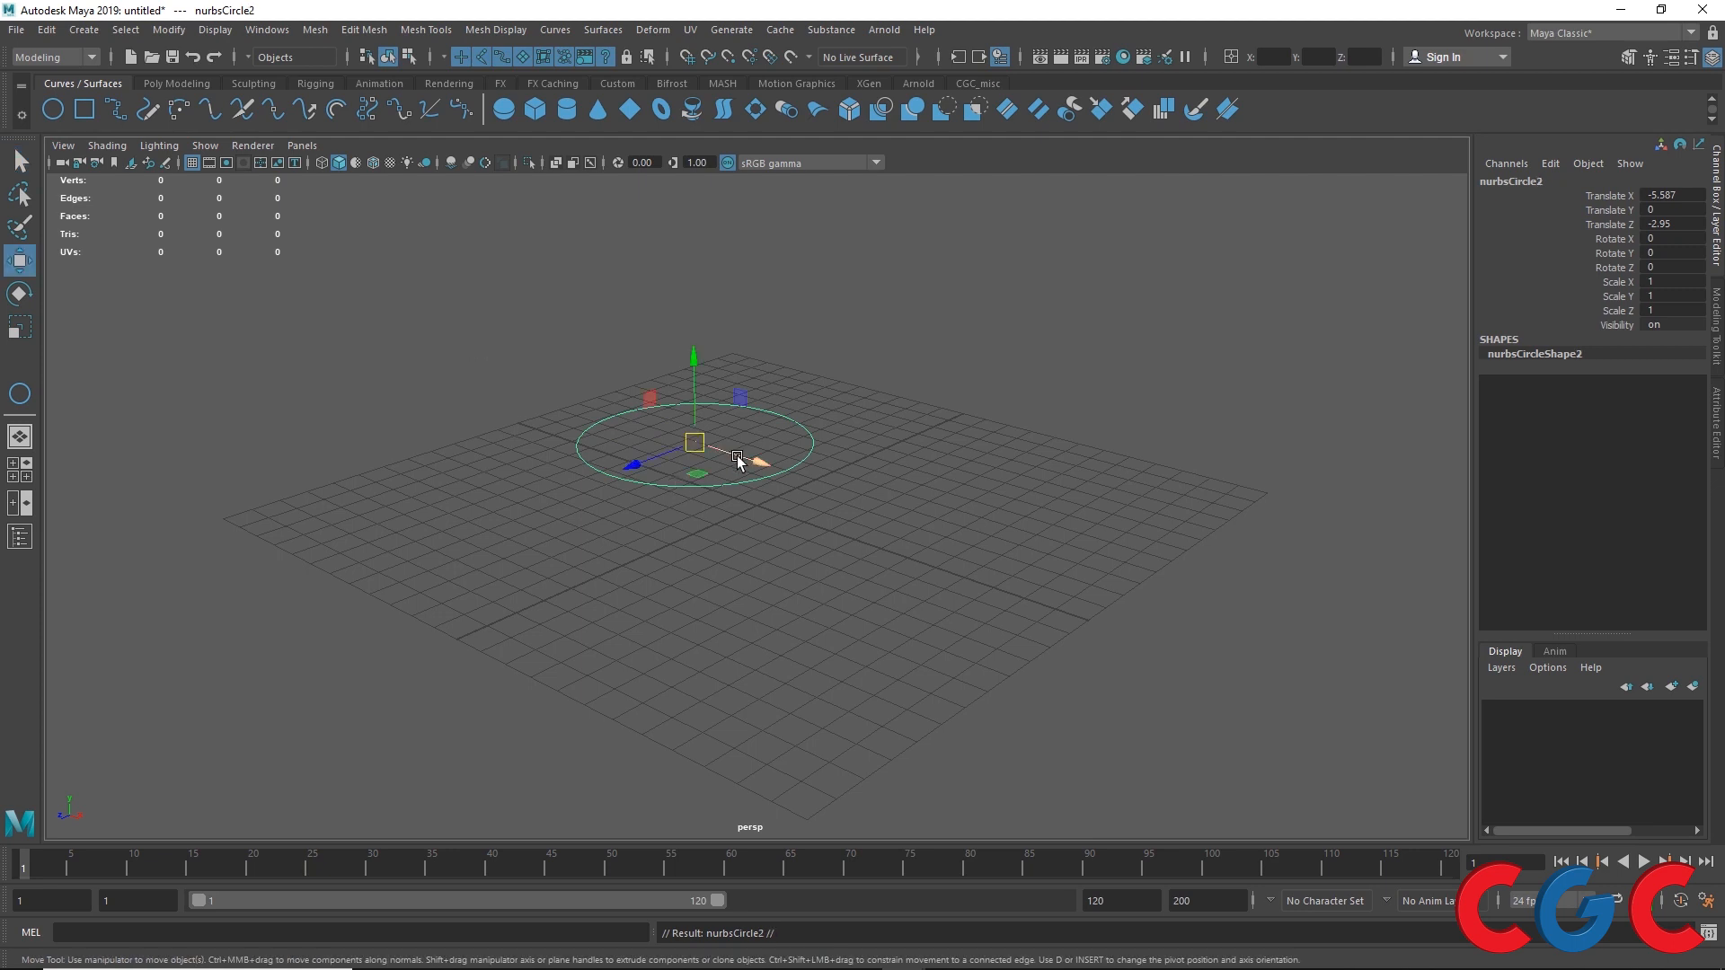
pyautogui.moveTo(737, 461); pyautogui.dragTo(1012, 552)
# Step: Select the first circle and apply Bevel to it with the default options
pyautogui.click(631, 439)
pyautogui.click(595, 32)
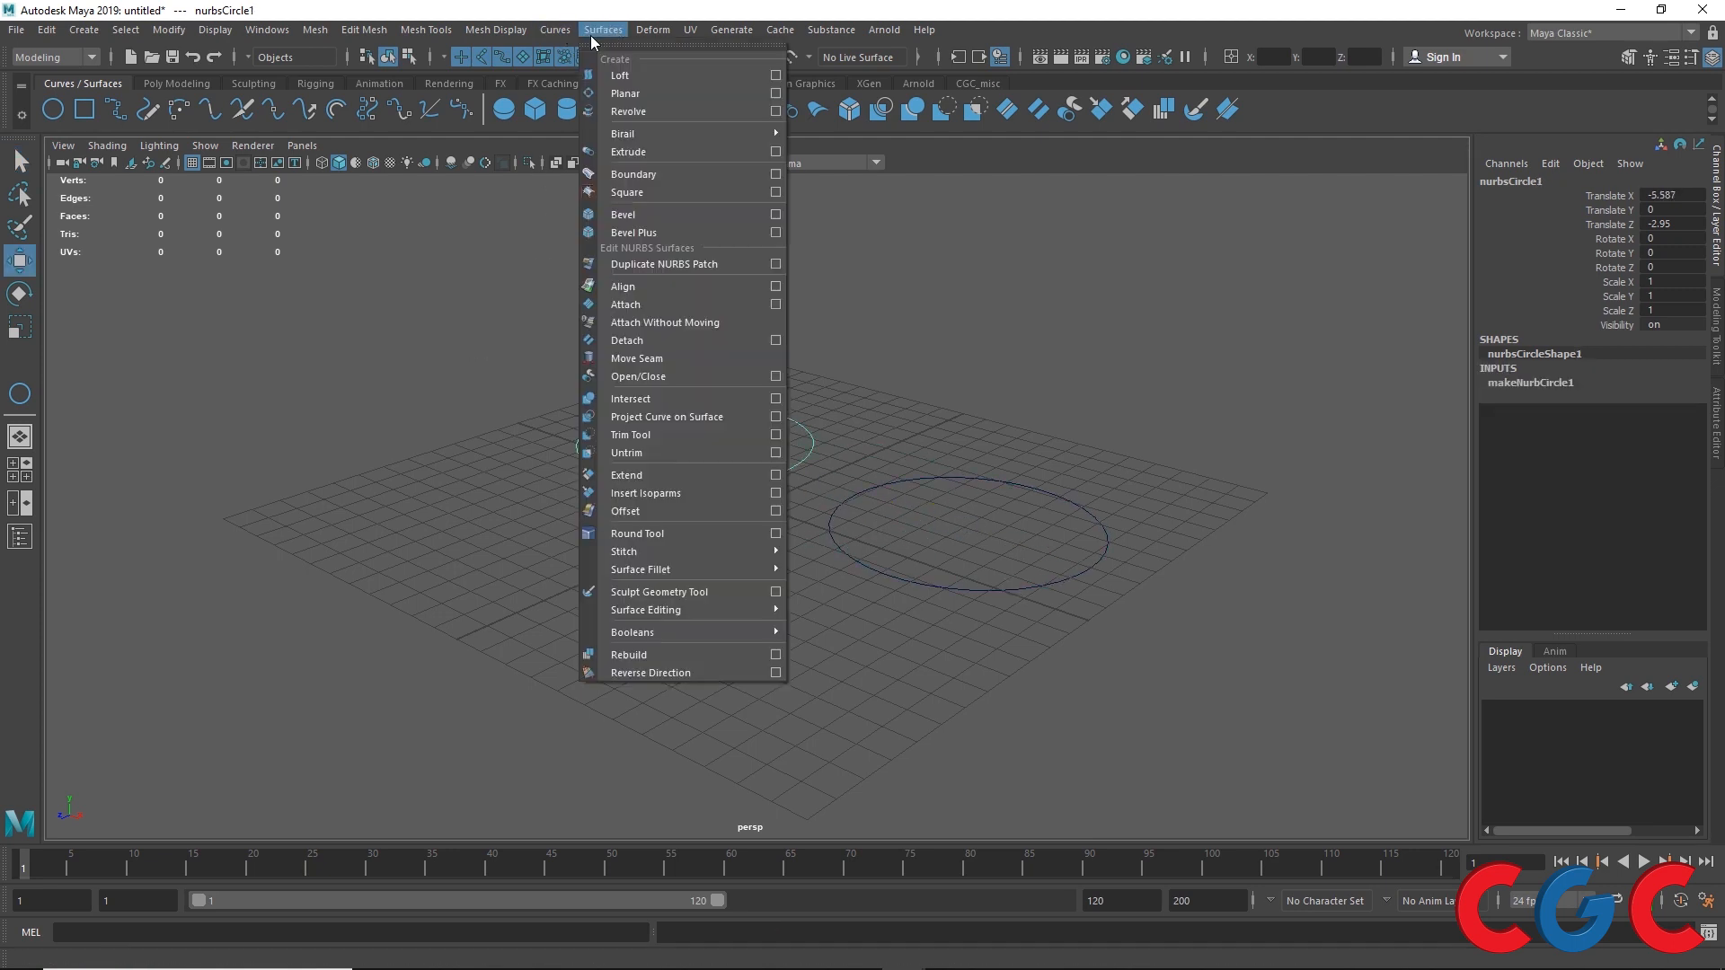
pyautogui.click(609, 49)
pyautogui.click(1264, 277)
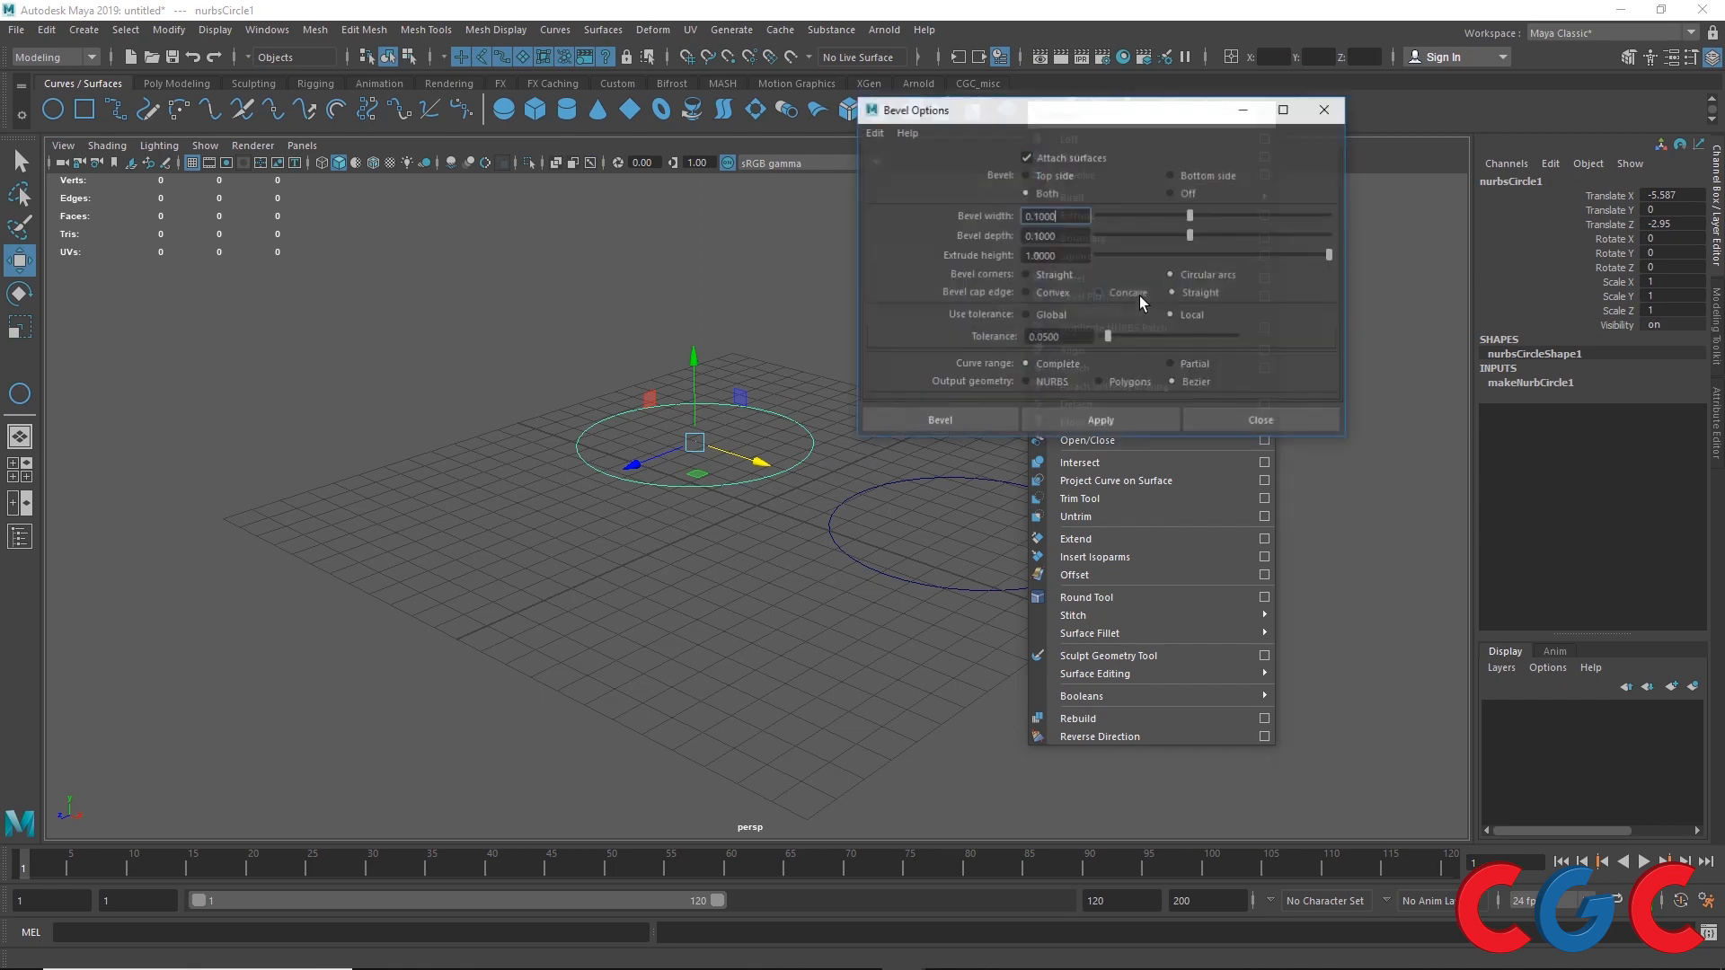
pyautogui.click(1043, 417)
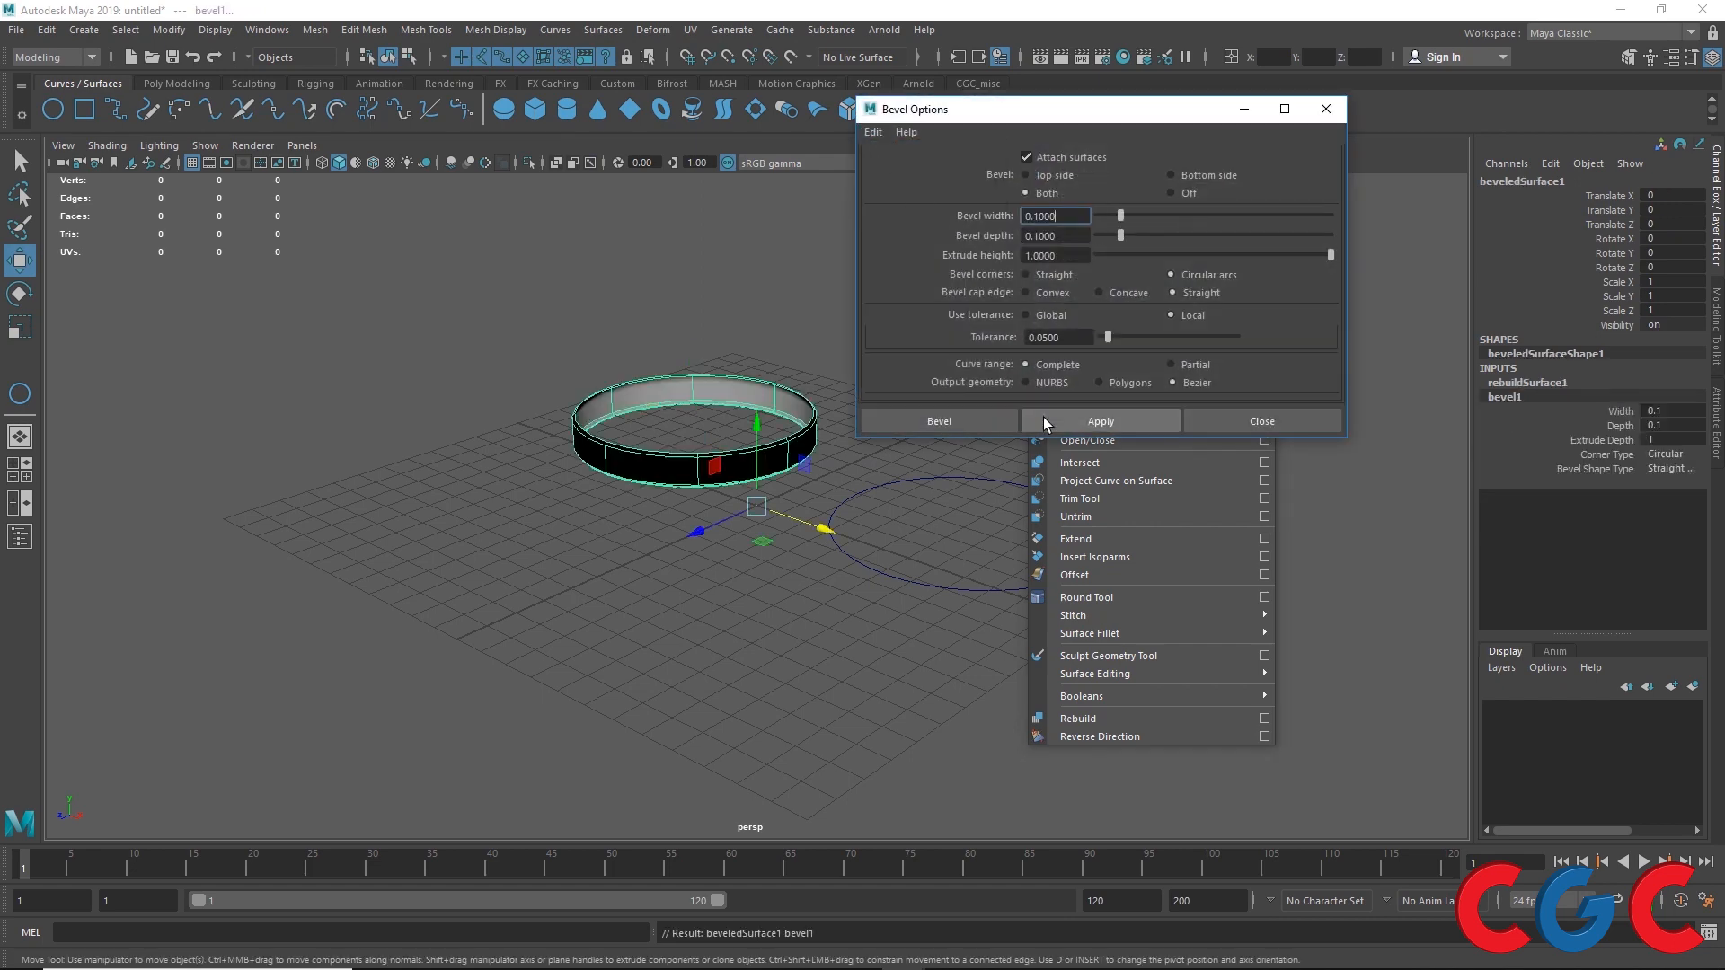
# Step: Apply Bevel Plus with default settings to the second circle
pyautogui.moveTo(1069, 109); pyautogui.dragTo(400, 240)
pyautogui.click(915, 479)
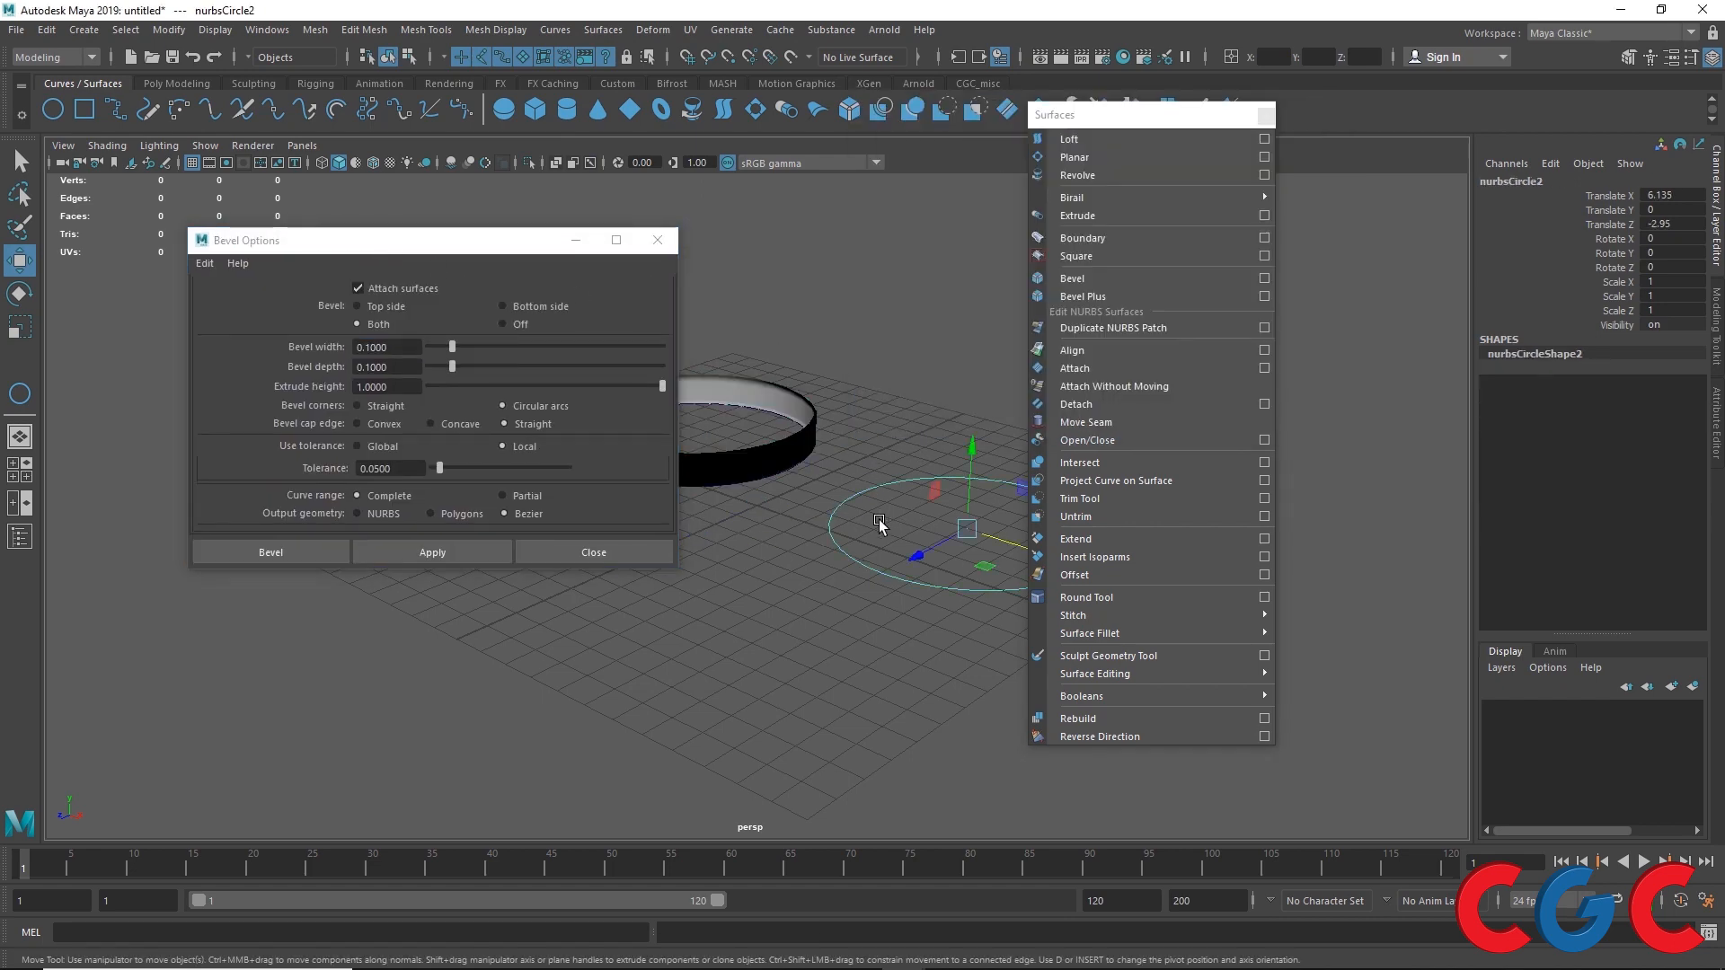
pyautogui.click(1265, 298)
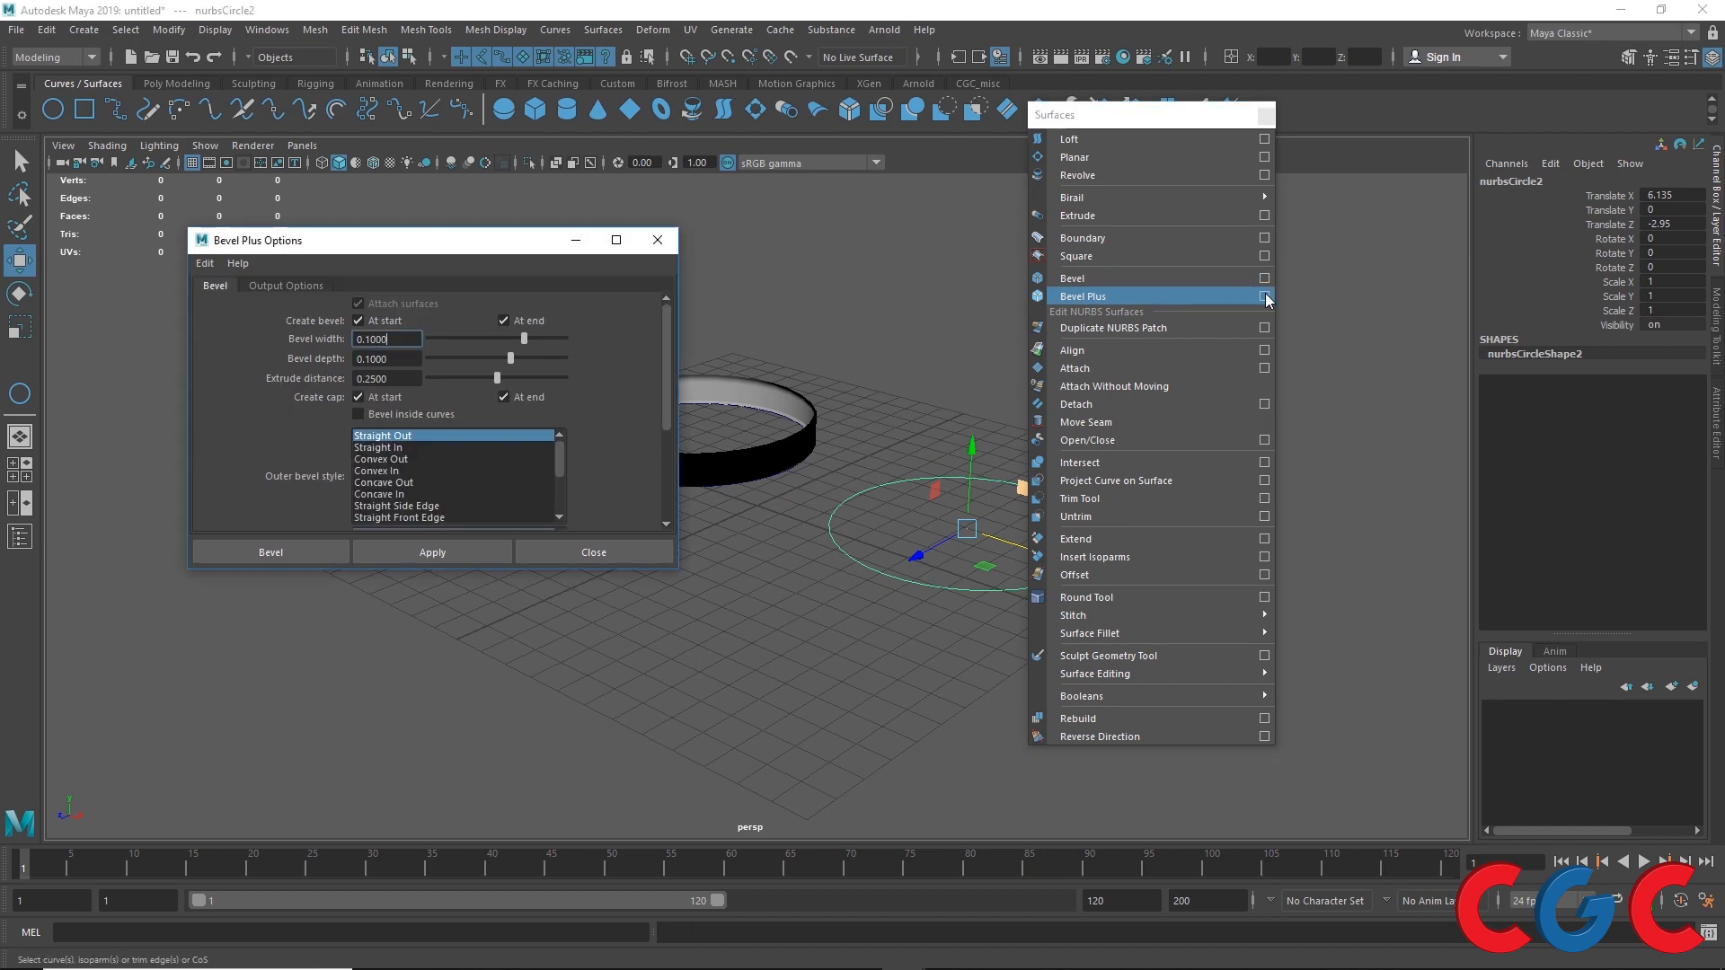
pyautogui.click(205, 263)
pyautogui.click(243, 299)
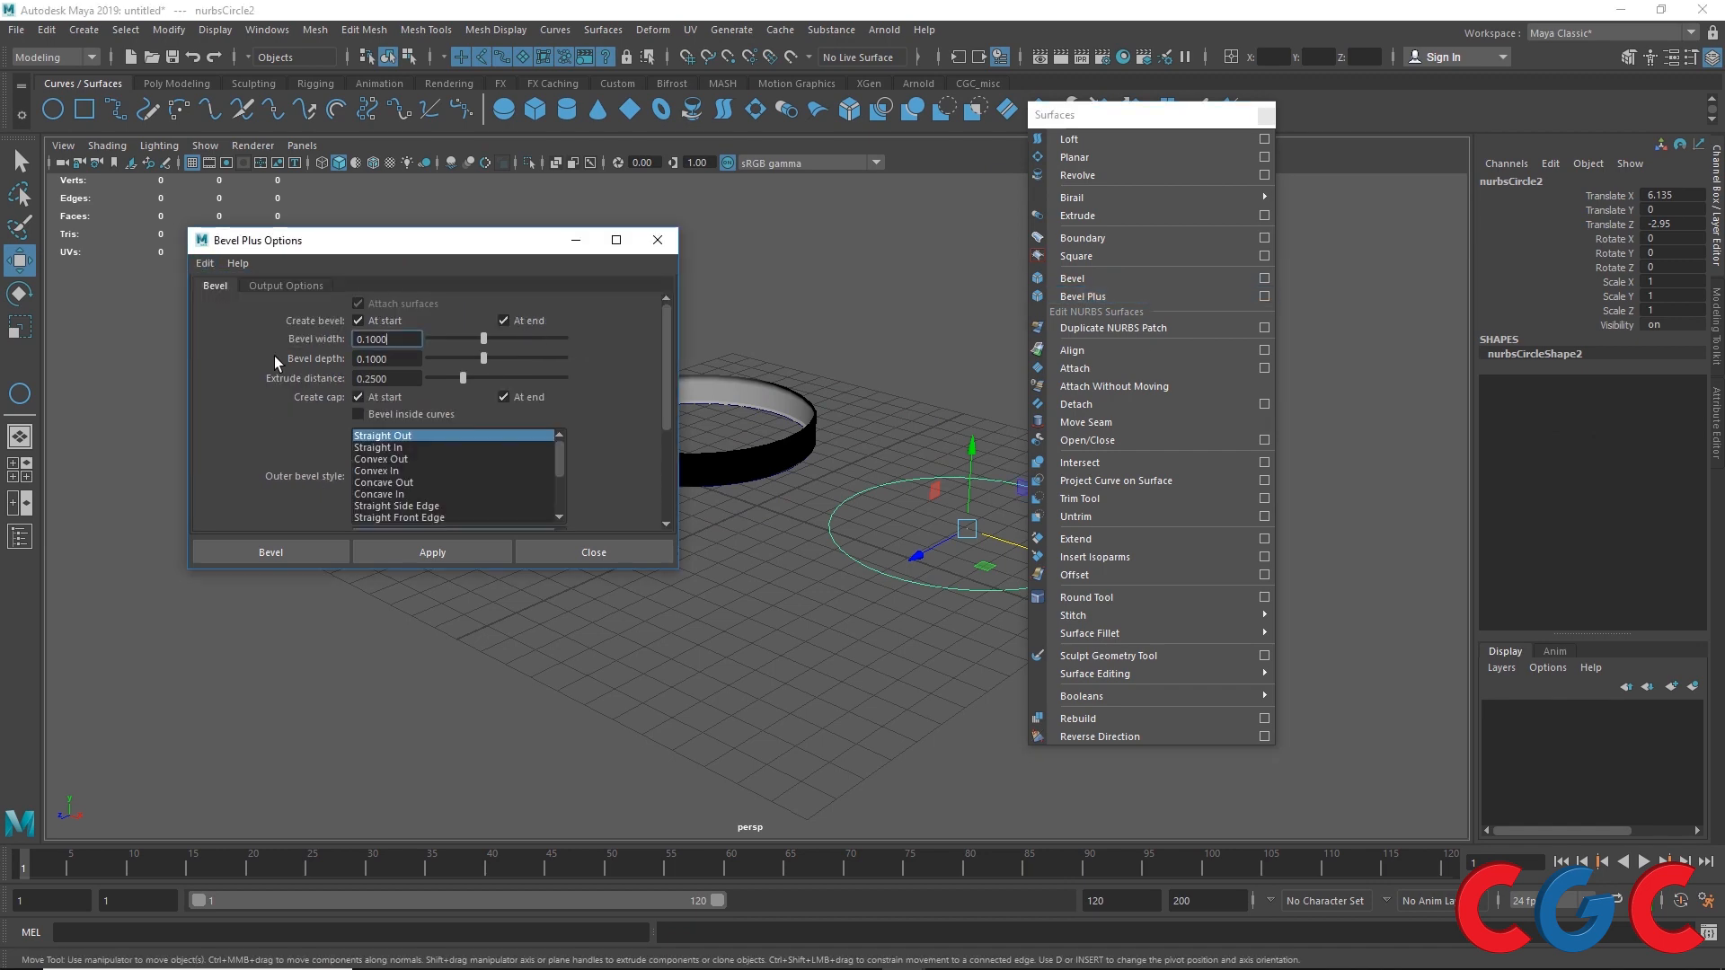
pyautogui.click(408, 548)
# Step: Orbit the view to compare the Bevel ring and the Bevel Plus result
pyautogui.moveTo(404, 240); pyautogui.dragTo(239, 682)
pyautogui.keyDown('alt'); pyautogui.moveTo(630, 625); pyautogui.dragTo(710, 640); pyautogui.keyUp('alt')
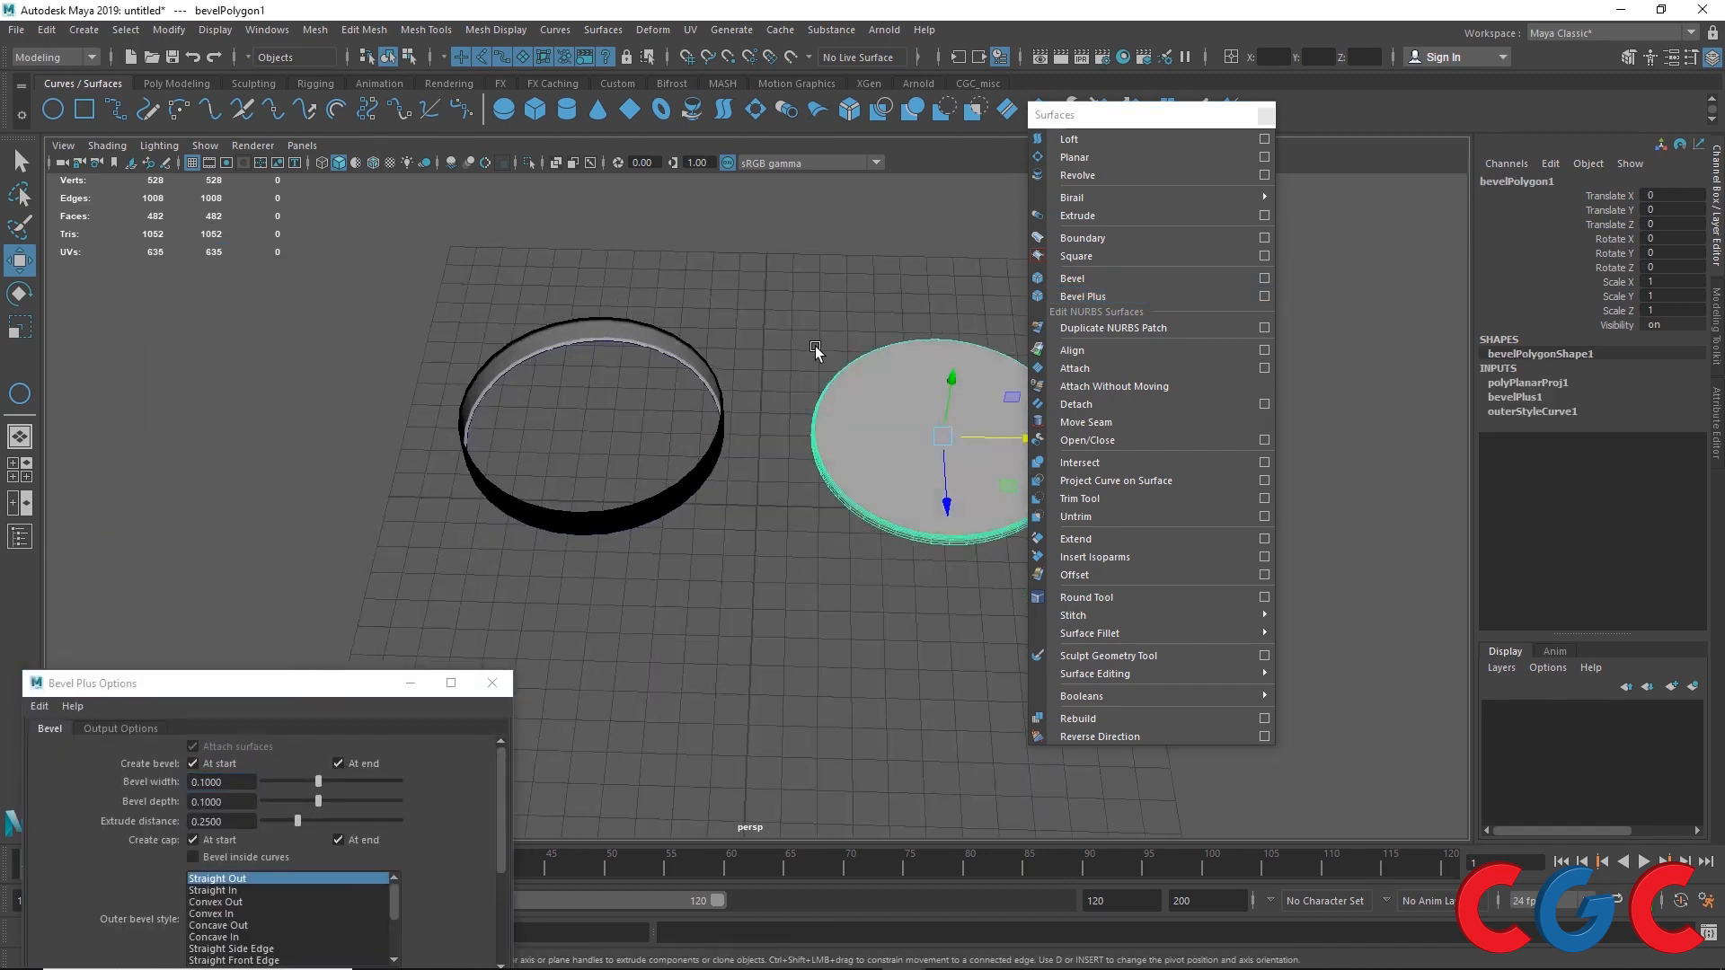
pyautogui.moveTo(743, 324); pyautogui.dragTo(680, 384)
pyautogui.moveTo(814, 308); pyautogui.dragTo(867, 419)
pyautogui.moveTo(744, 322); pyautogui.dragTo(578, 595)
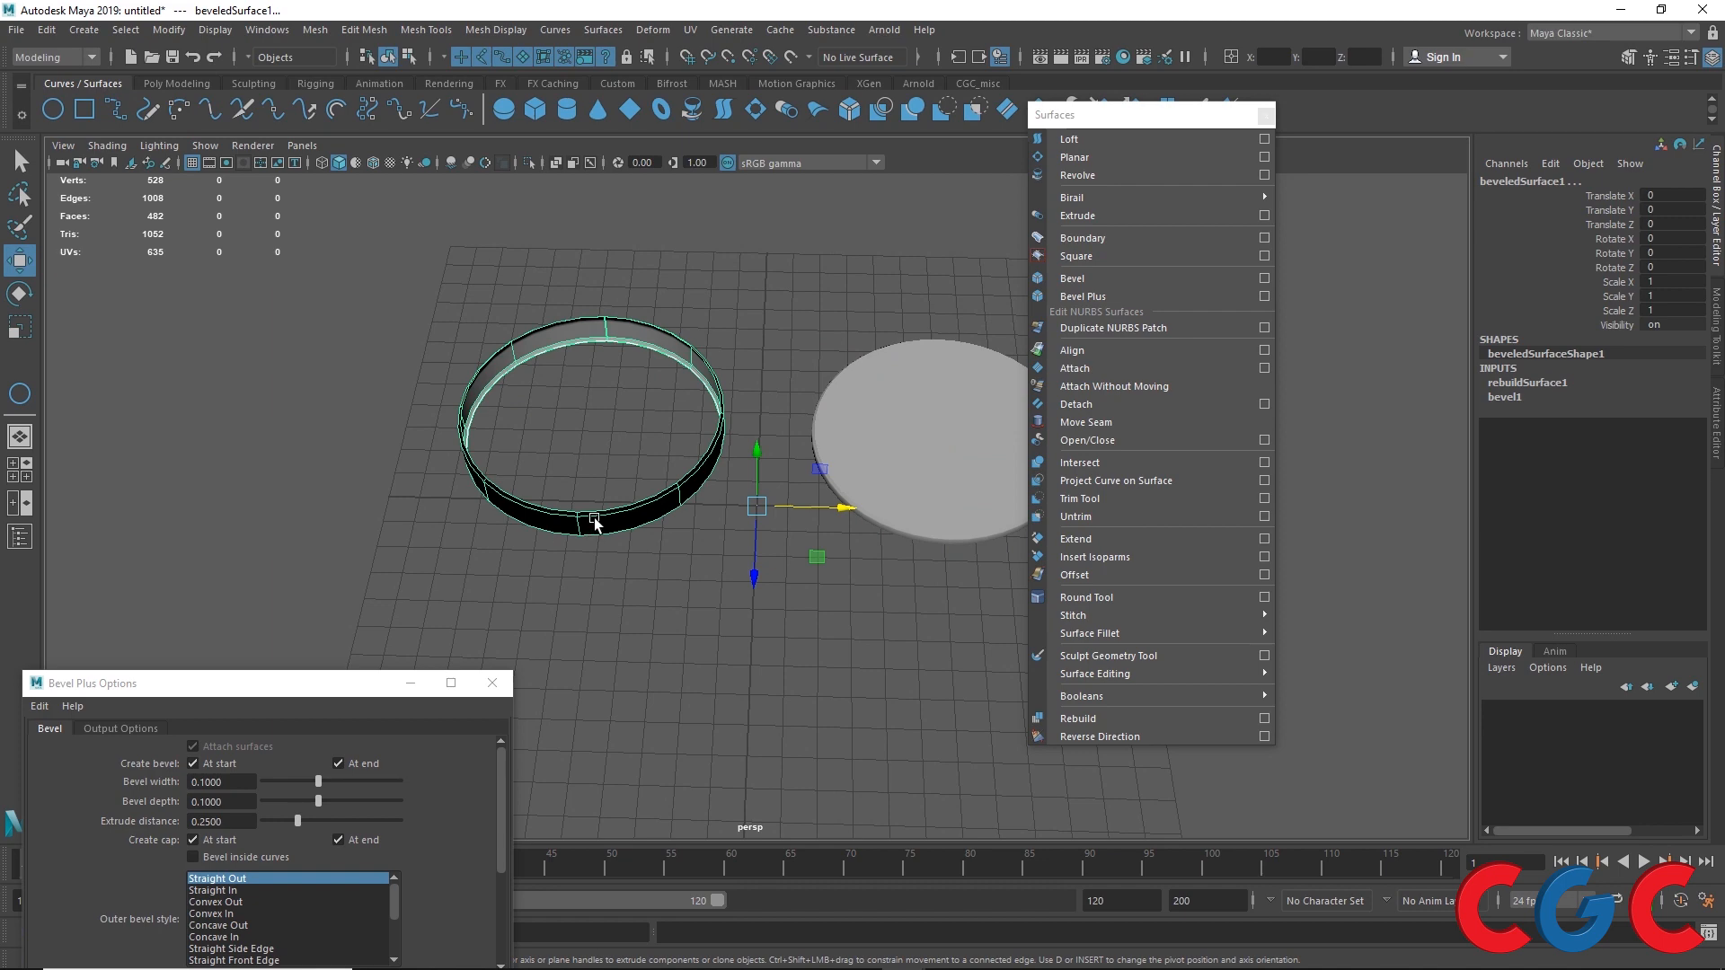
pyautogui.keyDown('alt'); pyautogui.moveTo(595, 524); pyautogui.dragTo(633, 440); pyautogui.keyUp('alt')
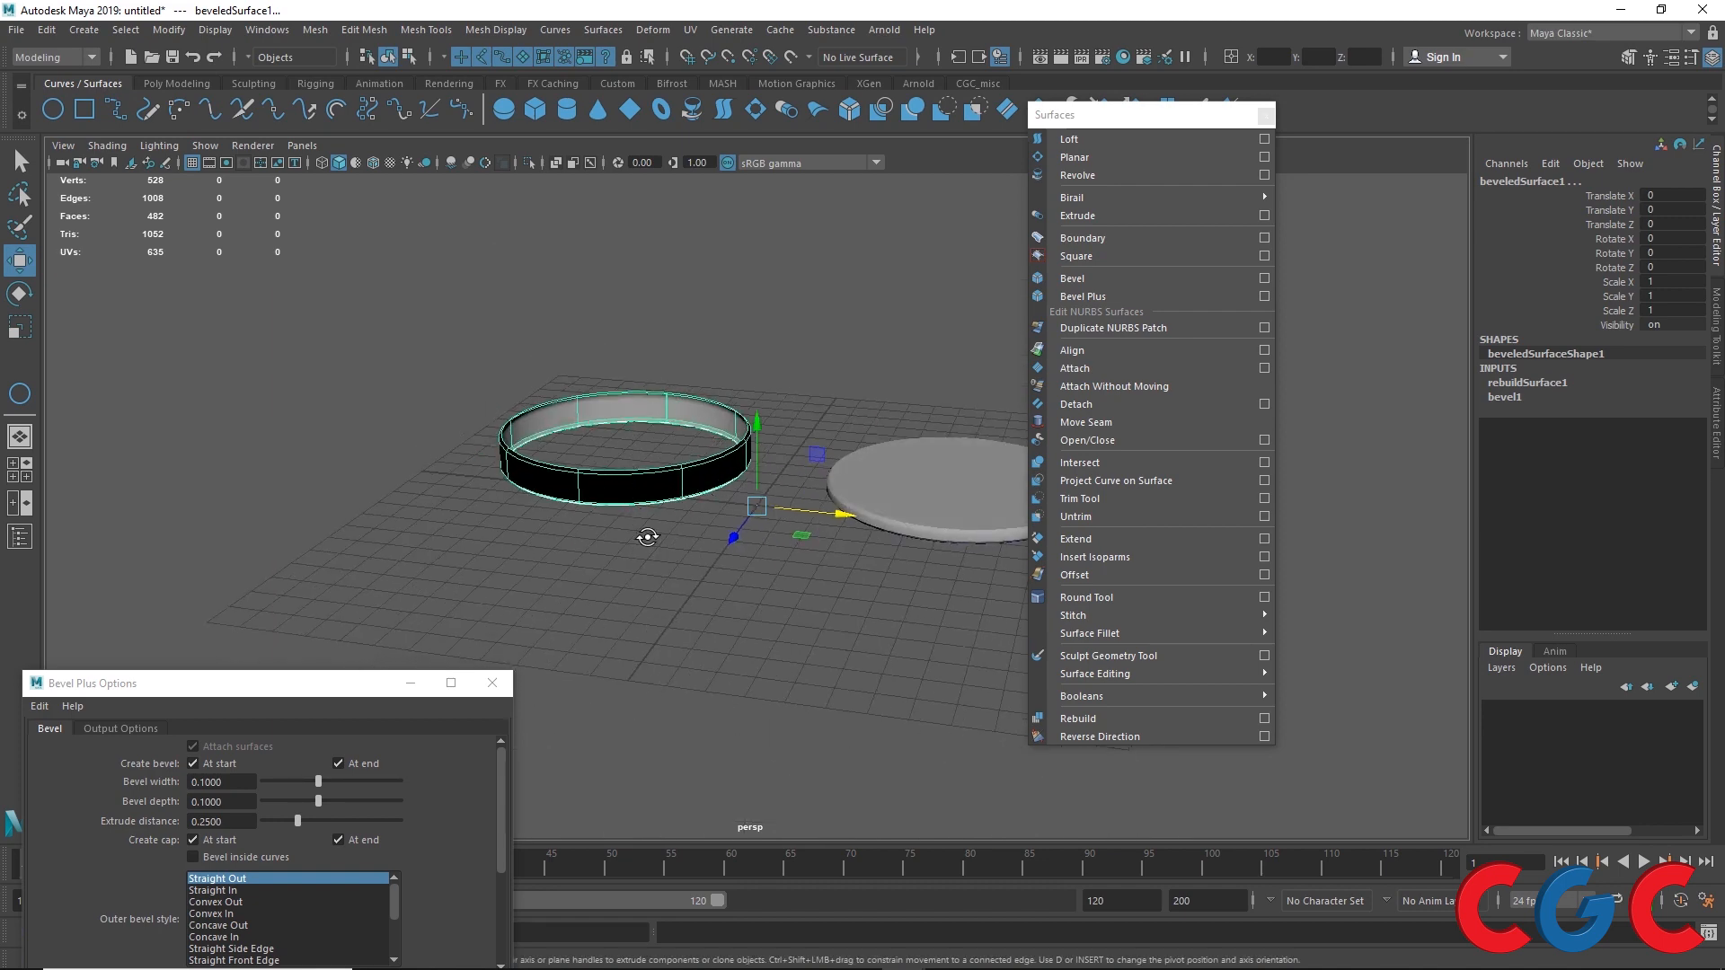
pyautogui.keyDown('alt'); pyautogui.moveTo(647, 536); pyautogui.dragTo(674, 570); pyautogui.keyUp('alt')
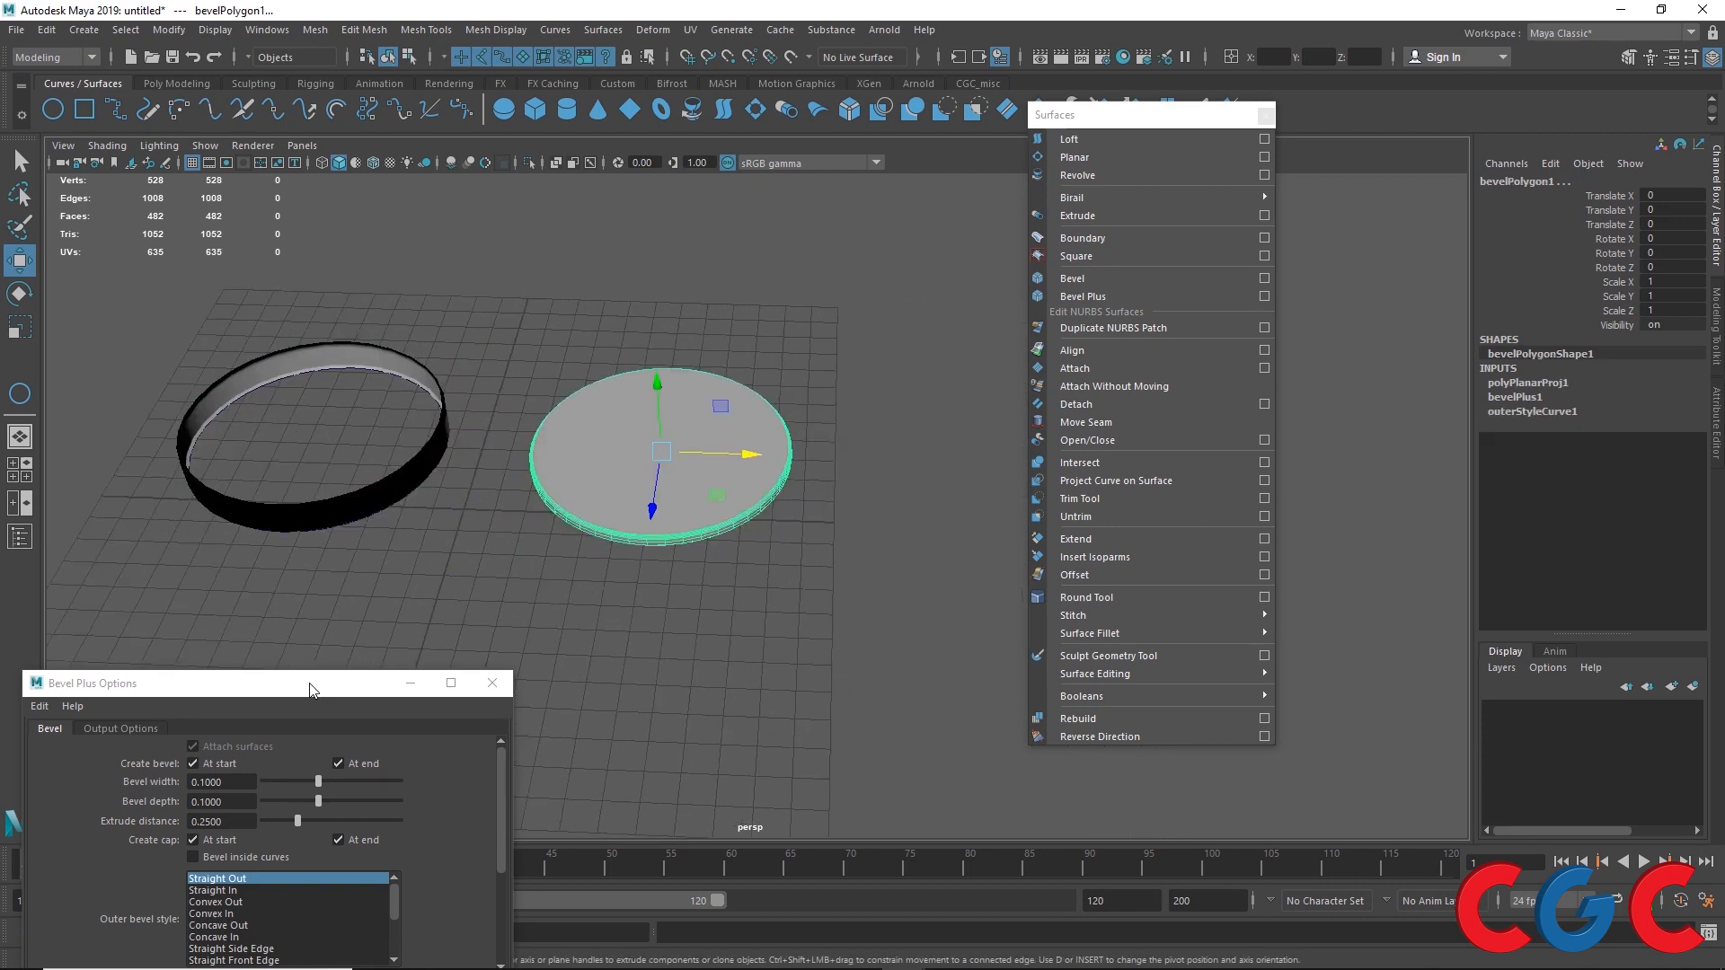
# Step: Close the Bevel Plus options and open the Outliner
pyautogui.moveTo(311, 689); pyautogui.dragTo(470, 690)
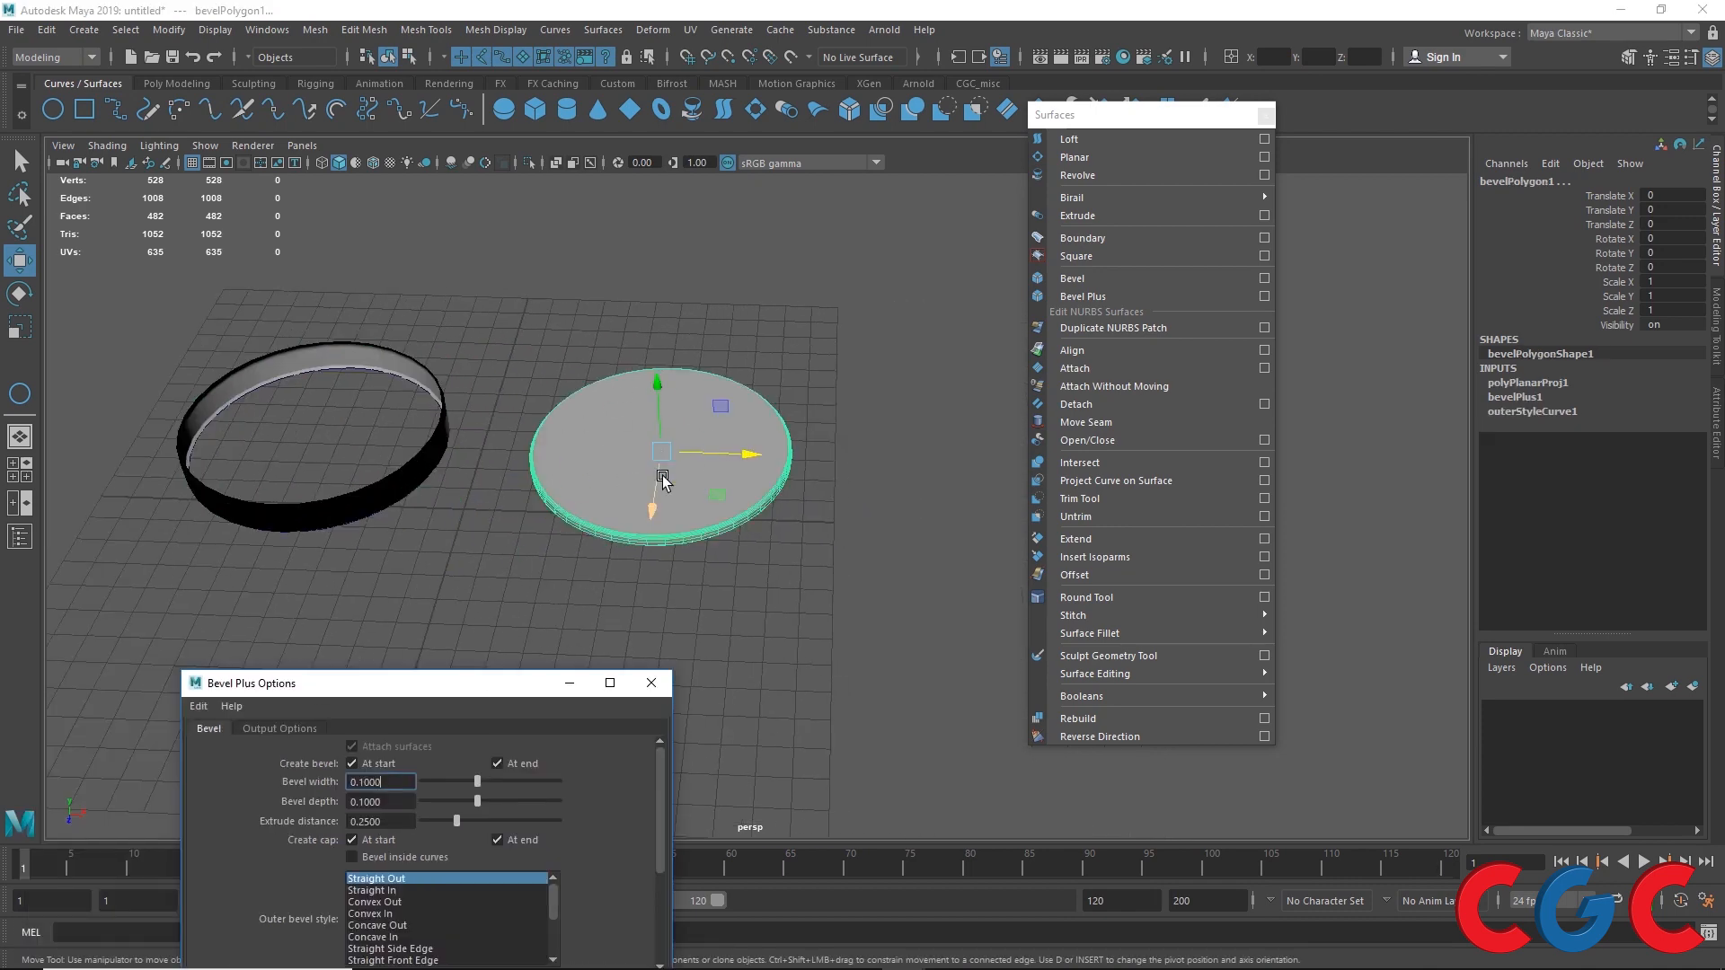
pyautogui.click(651, 683)
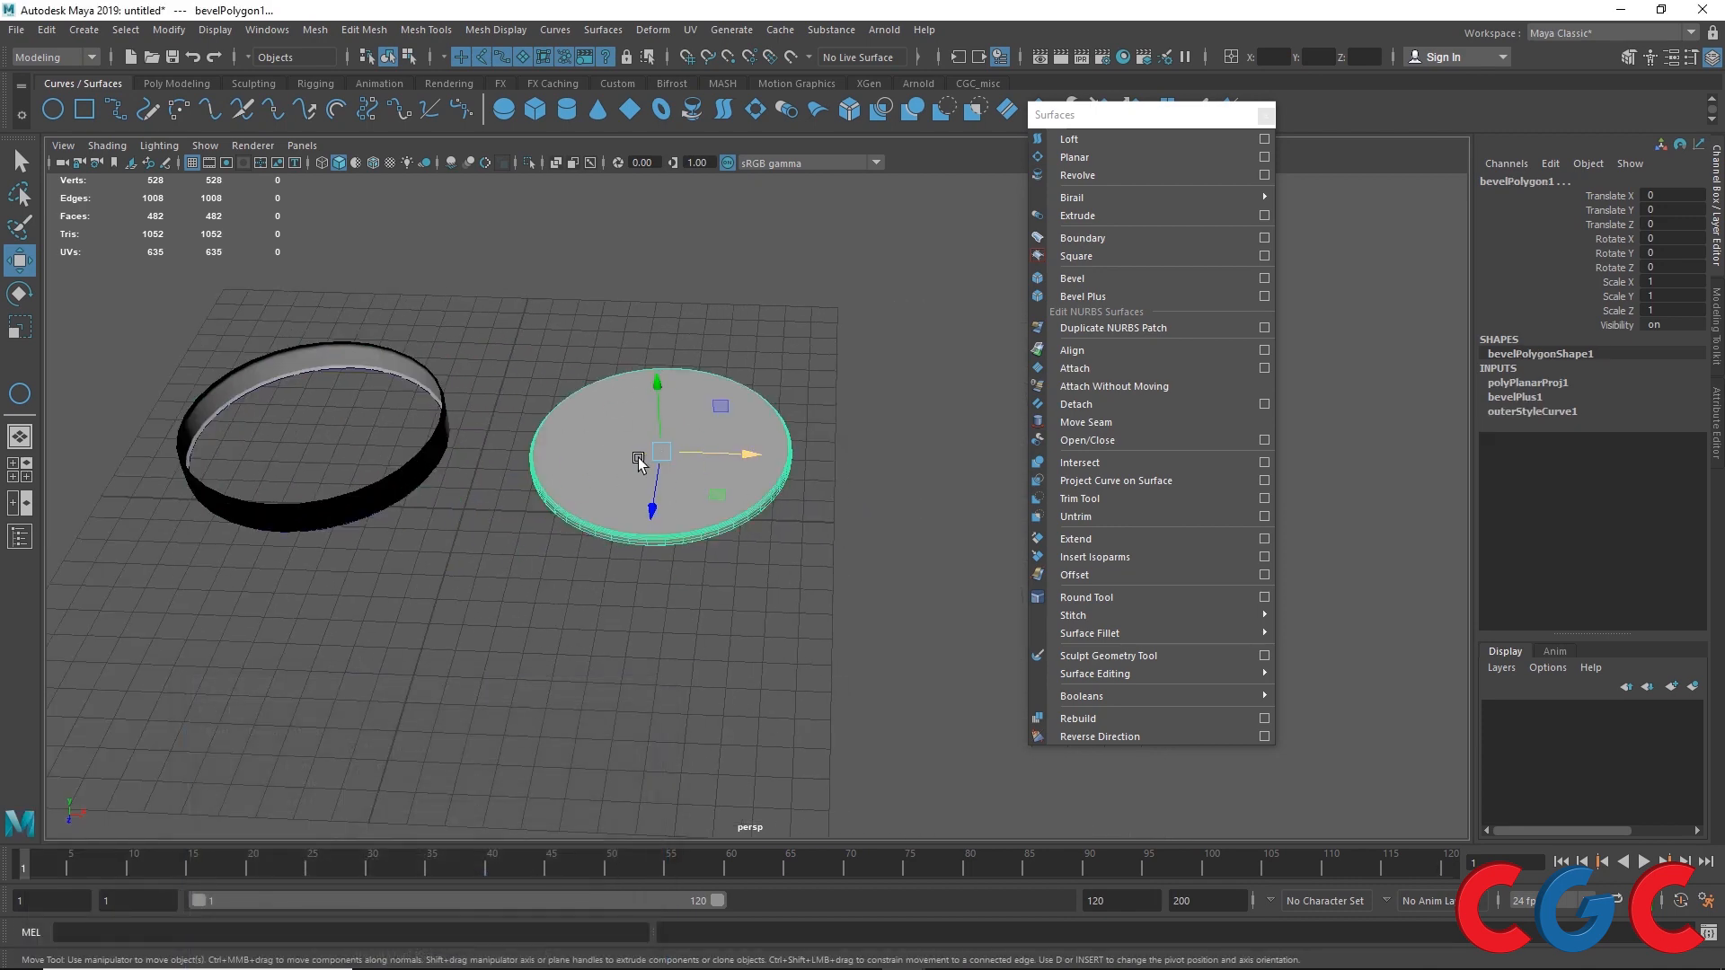
pyautogui.click(267, 29)
pyautogui.click(288, 223)
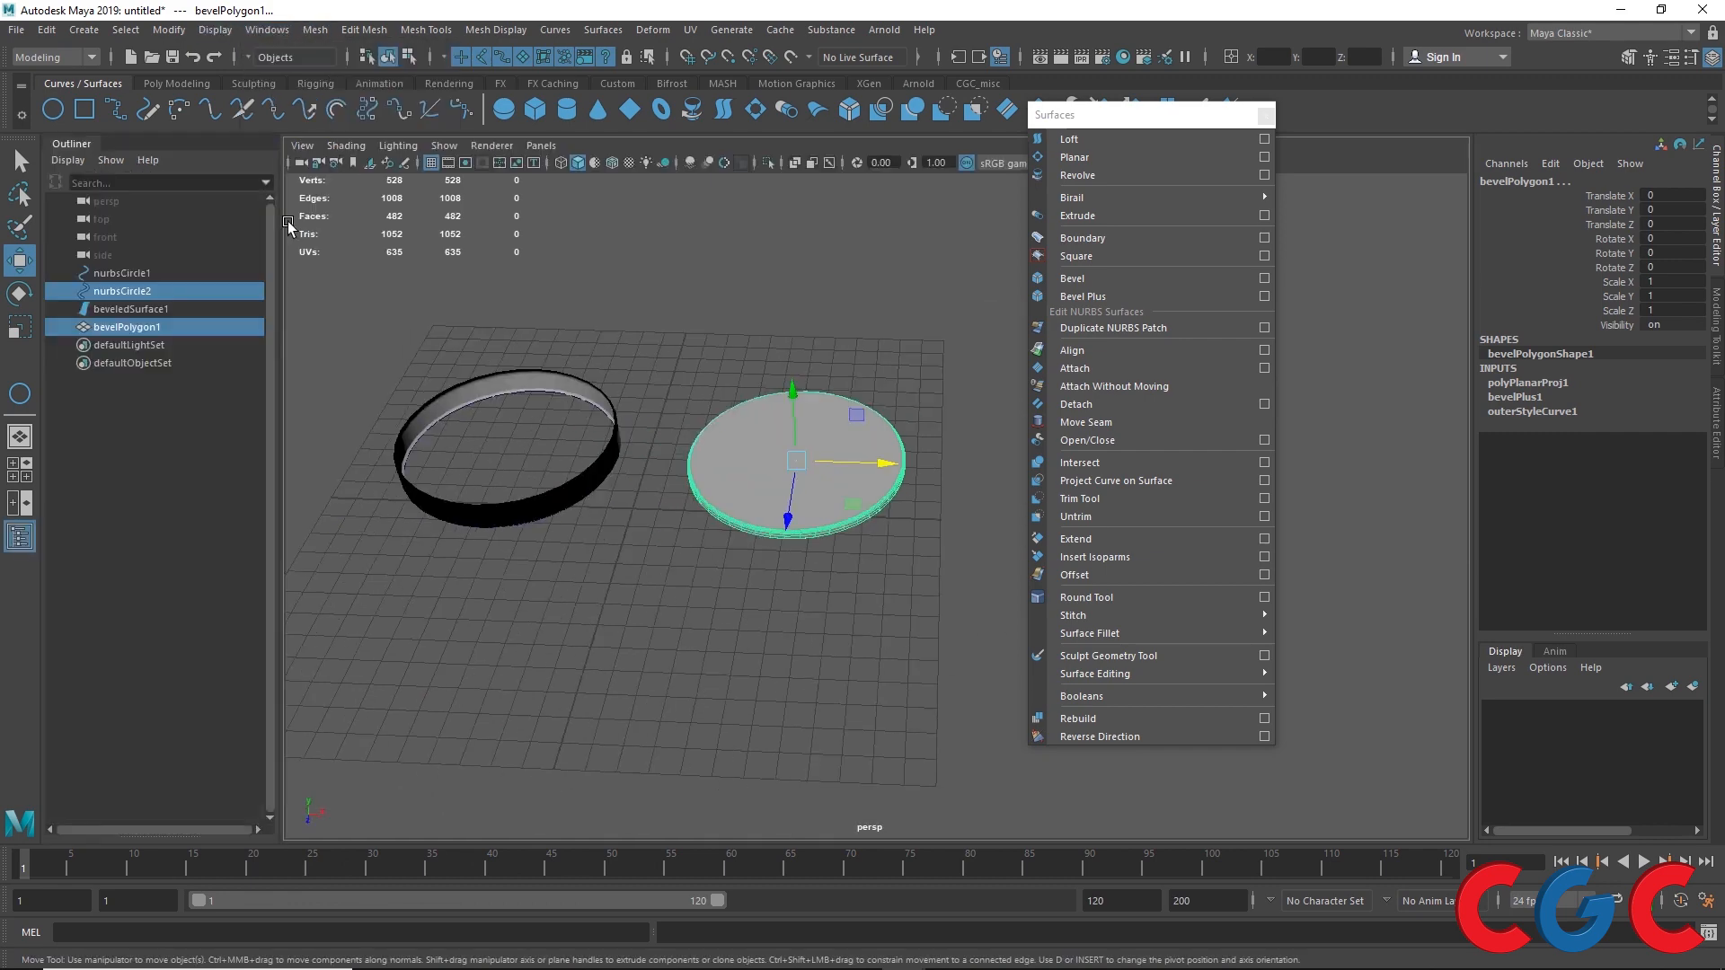
# Step: Delete the Bevel Plus object with its circle and the beveled ring
pyautogui.press('Delete')
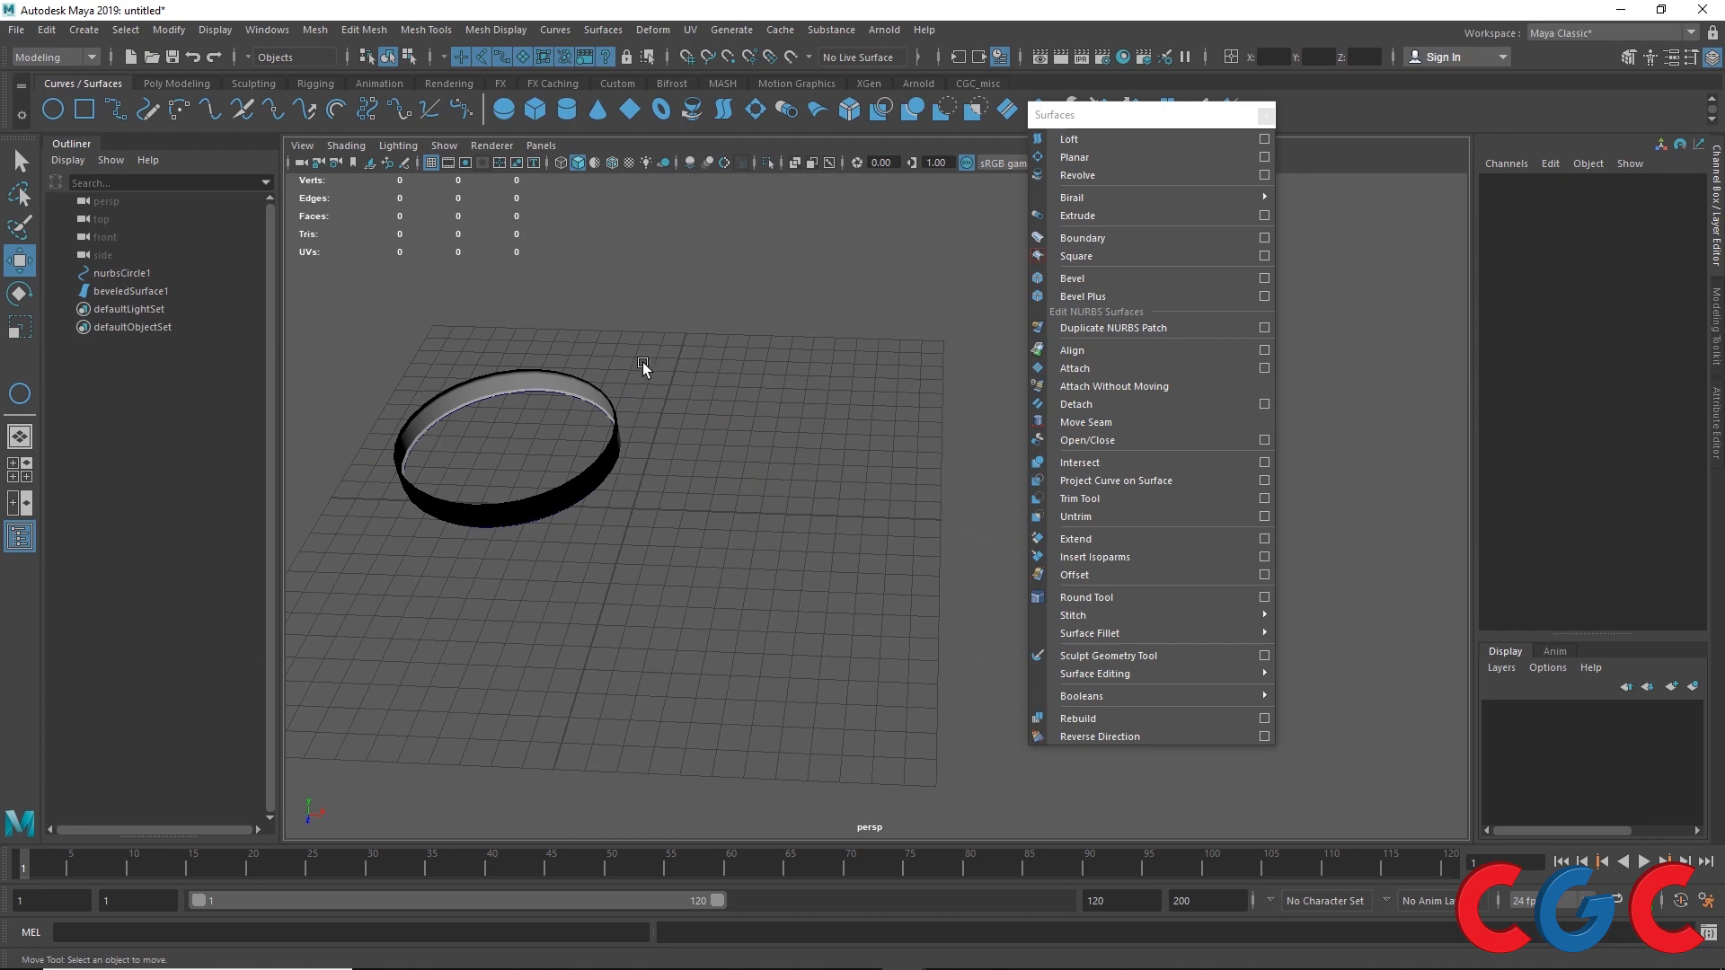
pyautogui.click(602, 398)
pyautogui.press('Delete')
# Step: Duplicate the remaining circle and move the copy beside it along X
pyautogui.click(600, 403)
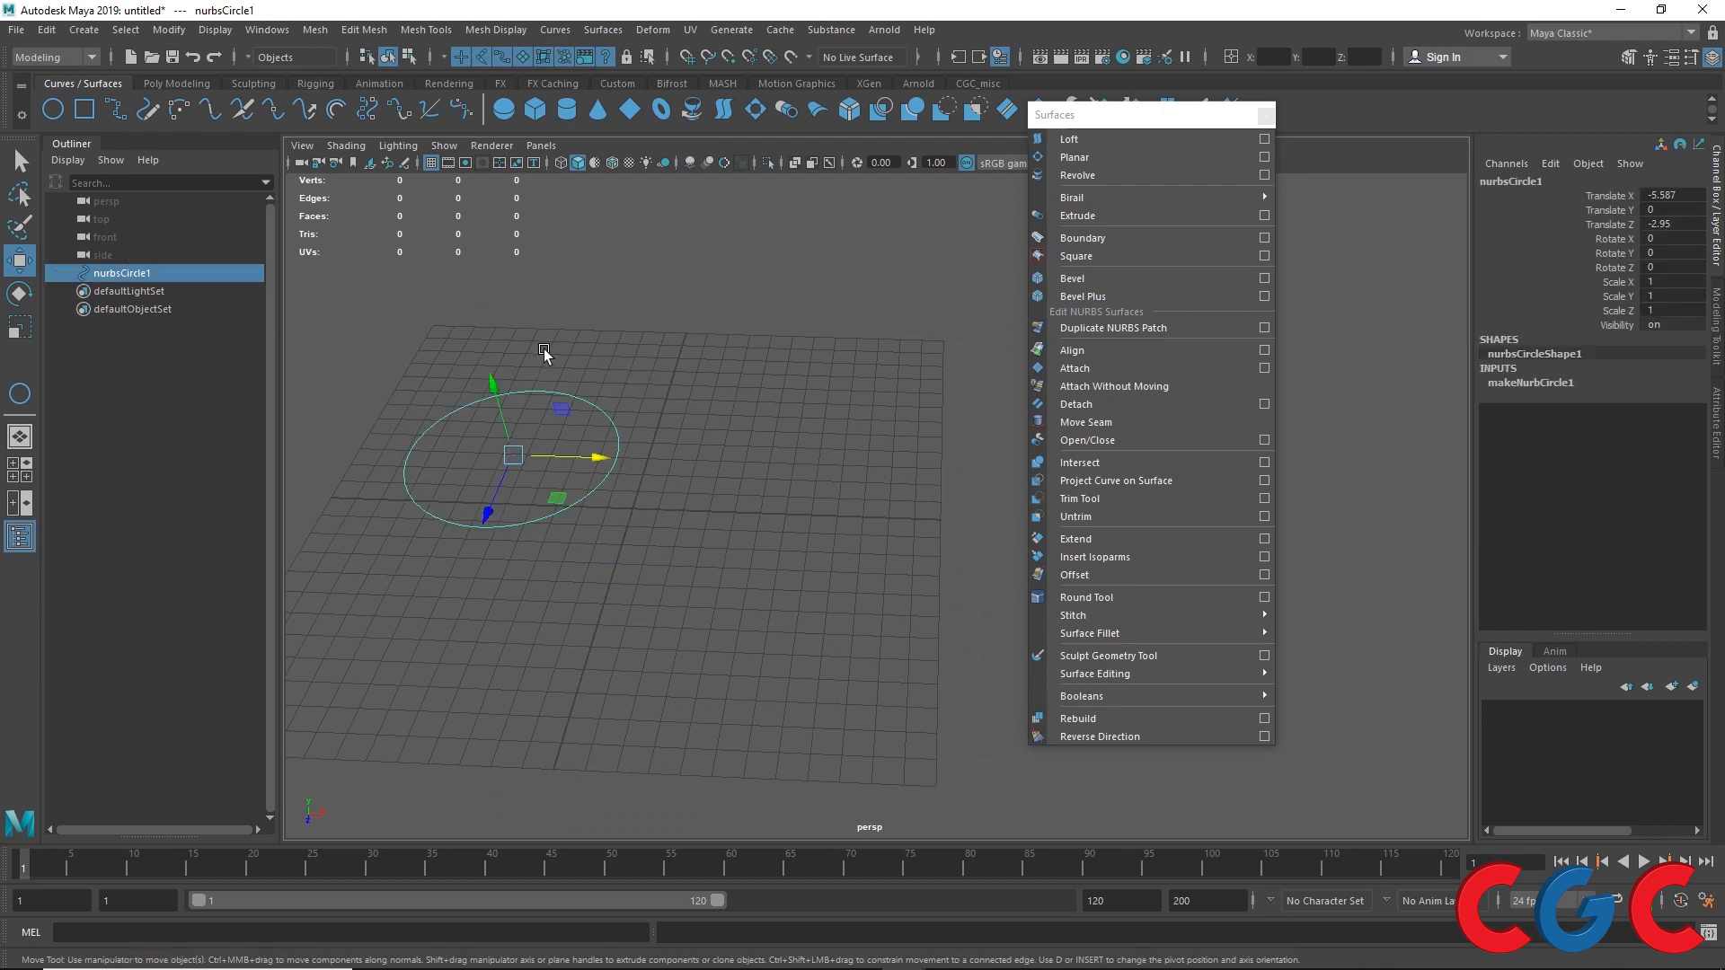
pyautogui.keyDown('alt'); pyautogui.moveTo(654, 530); pyautogui.dragTo(584, 408); pyautogui.keyUp('alt')
pyautogui.keyDown('alt'); pyautogui.moveTo(584, 408); pyautogui.dragTo(642, 490, button='middle'); pyautogui.keyUp('alt')
pyautogui.keyDown('alt'); pyautogui.moveTo(624, 472); pyautogui.dragTo(704, 591, button='right'); pyautogui.keyUp('alt')
pyautogui.hotkey('ctrl', 'd')
pyautogui.moveTo(633, 499); pyautogui.dragTo(891, 591)
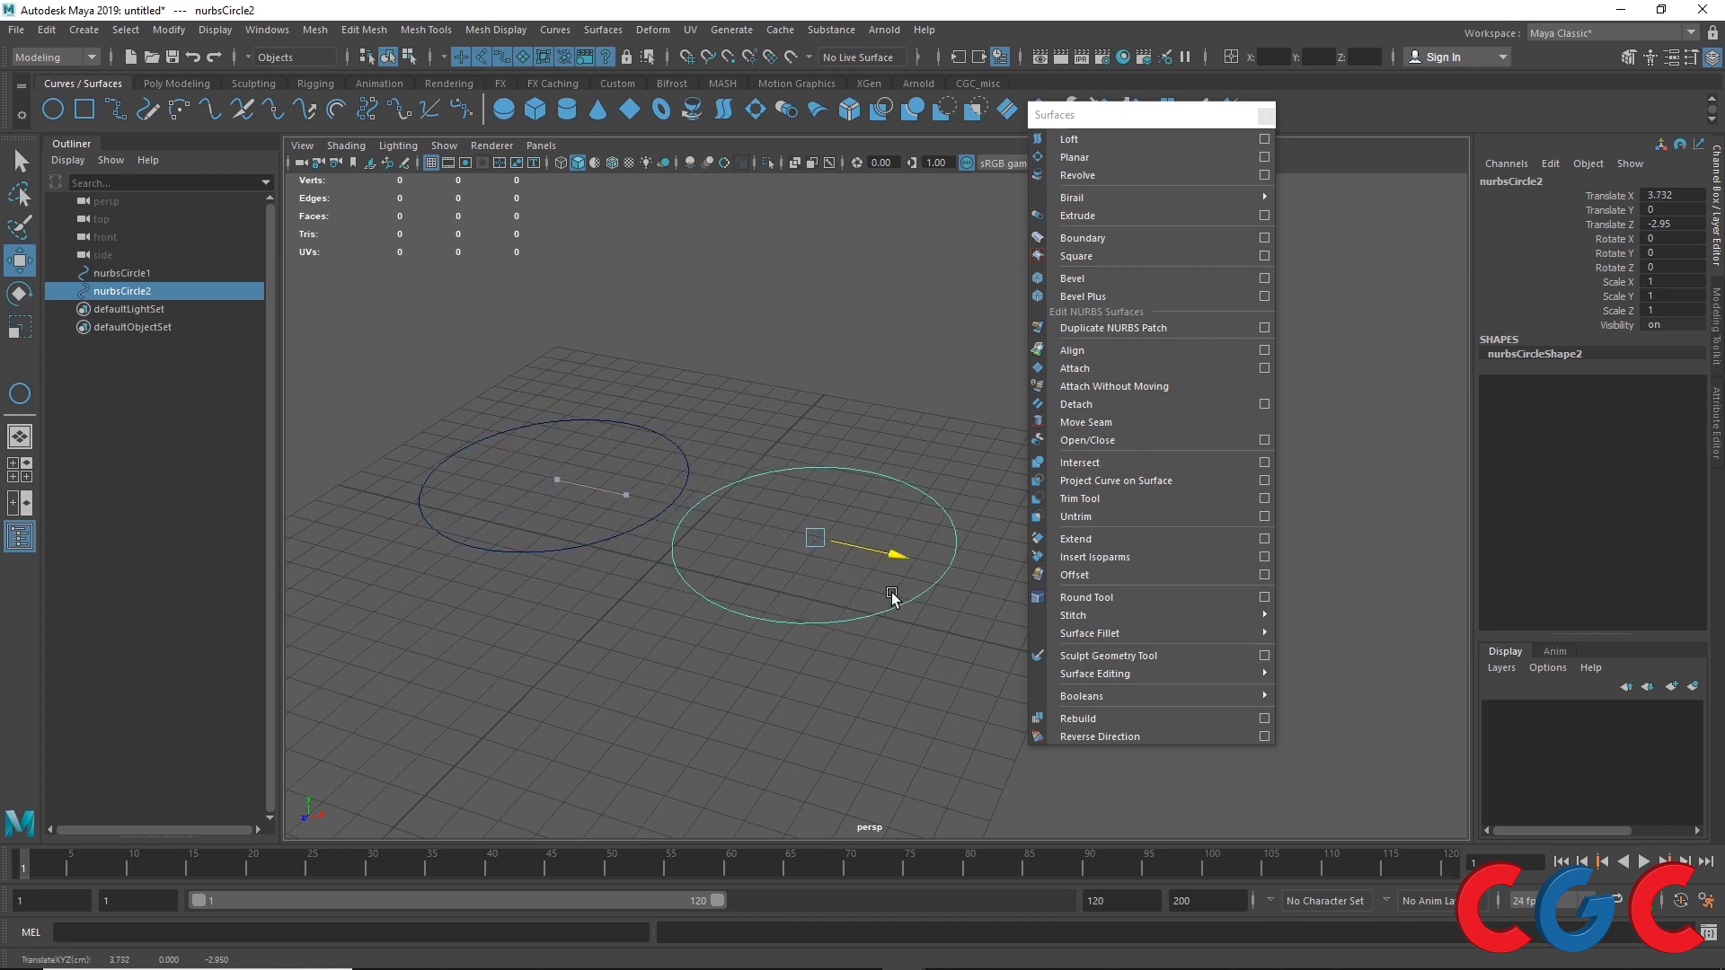
# Step: Duplicate with transform three more times to continue the row of evenly spaced circles
pyautogui.hotkey('shift', 'd')
pyautogui.hotkey('shift', 'd')
pyautogui.hotkey('shift', 'd')
# Step: Select the first circle in the row and apply Bevel with the default options
pyautogui.moveTo(697, 525); pyautogui.dragTo(594, 473)
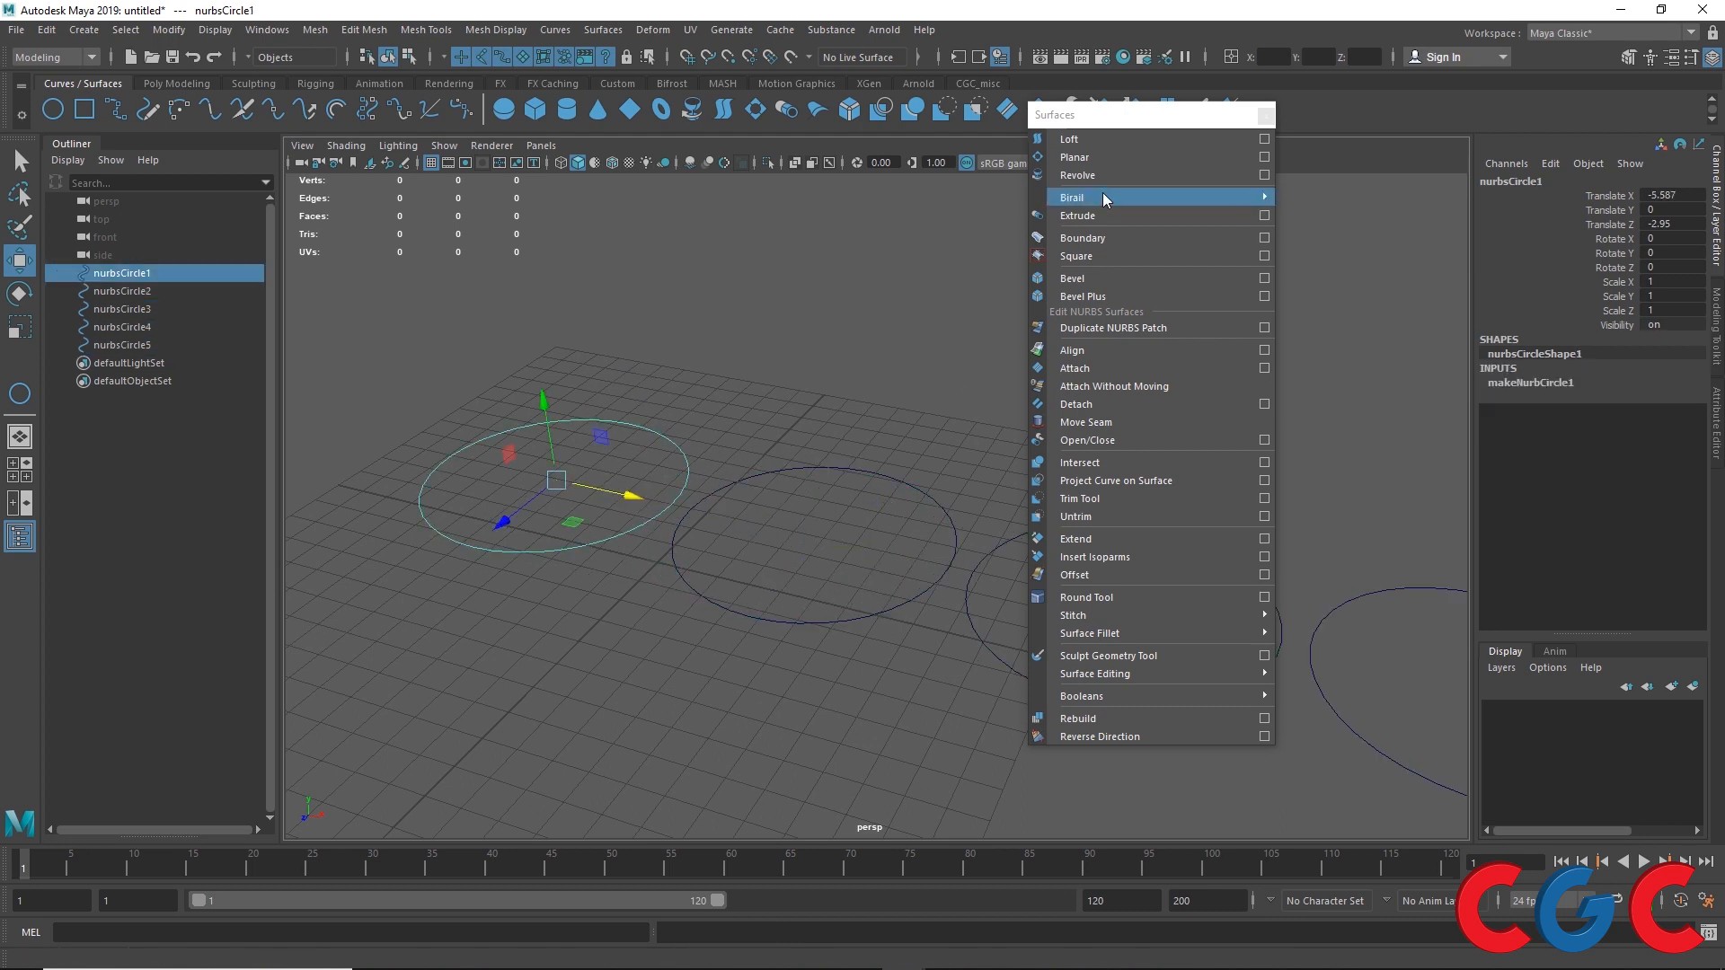
pyautogui.click(1265, 279)
pyautogui.moveTo(406, 676); pyautogui.dragTo(1110, 264)
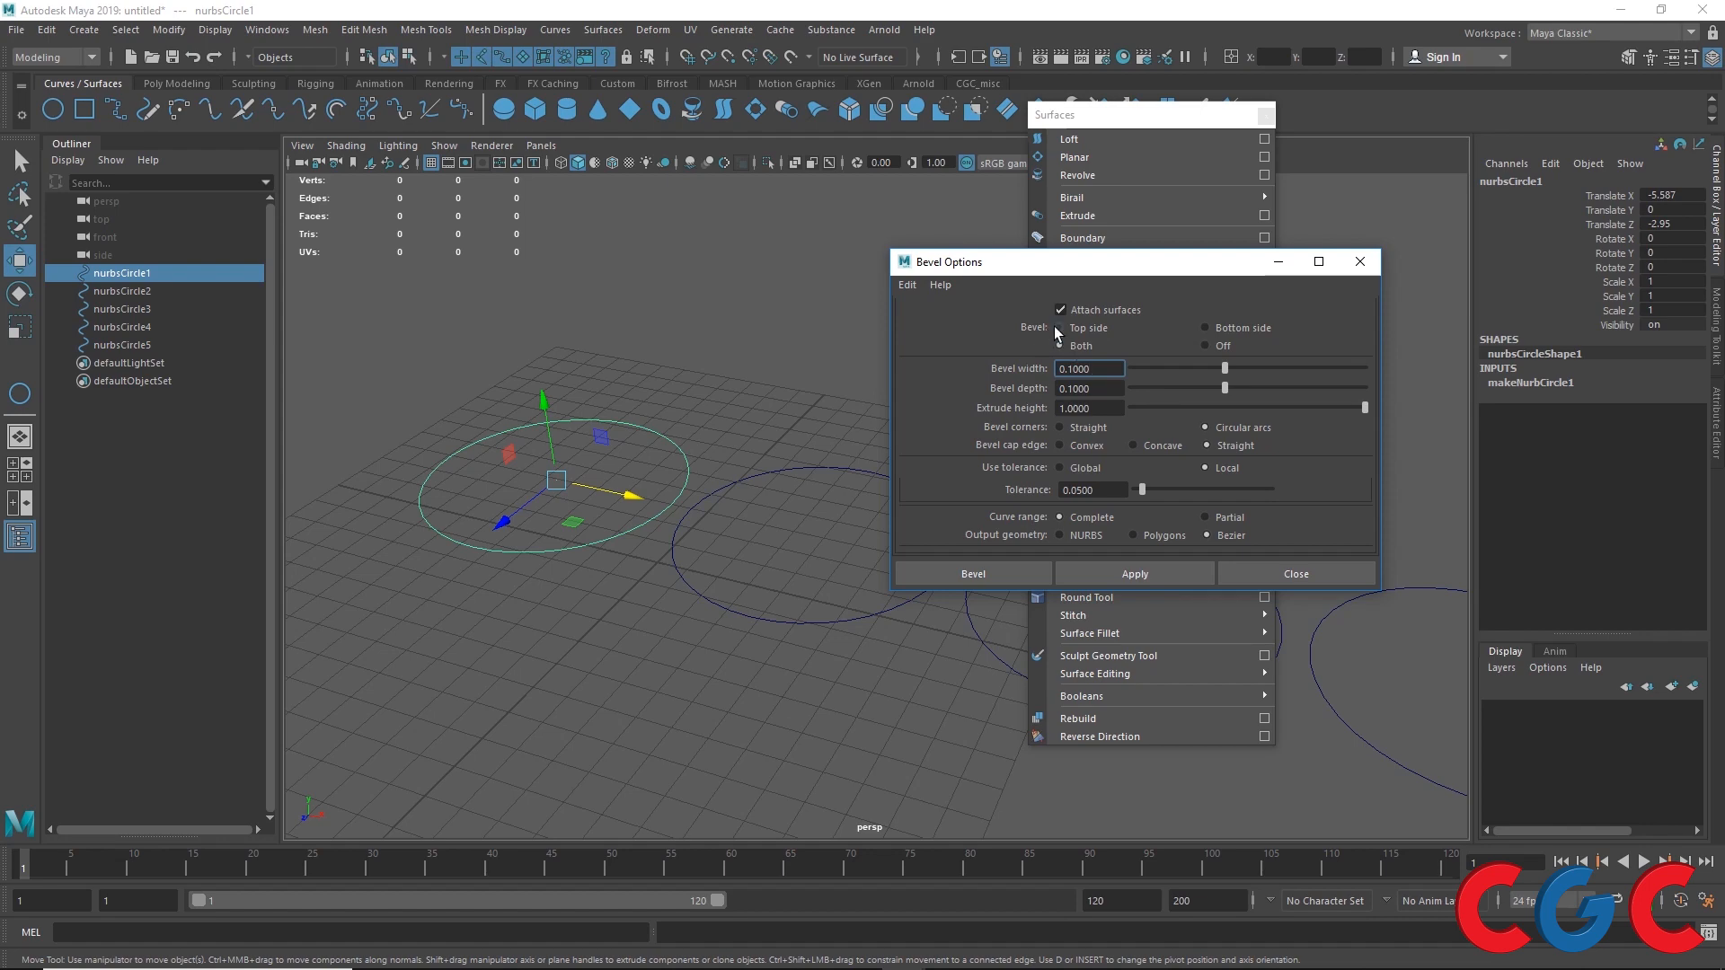
pyautogui.keyDown('alt'); pyautogui.moveTo(606, 446); pyautogui.dragTo(633, 431); pyautogui.keyUp('alt')
pyautogui.keyDown('alt'); pyautogui.moveTo(633, 431); pyautogui.dragTo(709, 411, button='middle'); pyautogui.keyUp('alt')
pyautogui.scroll(2, 709, 411)
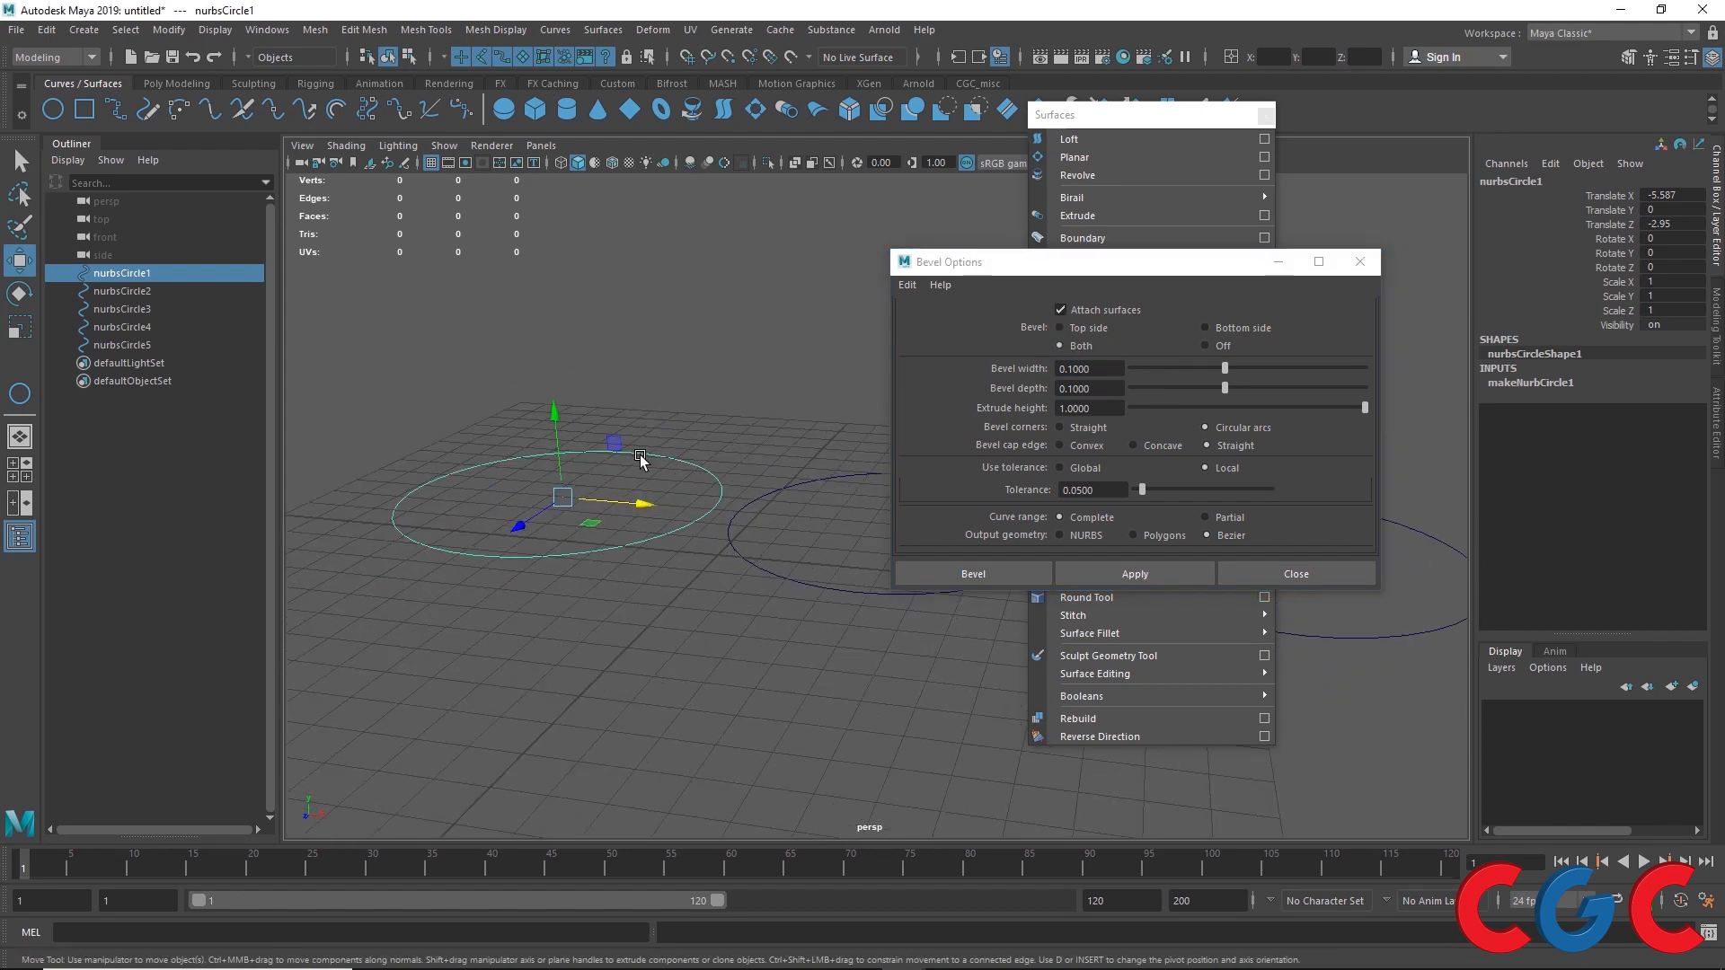
pyautogui.click(1117, 572)
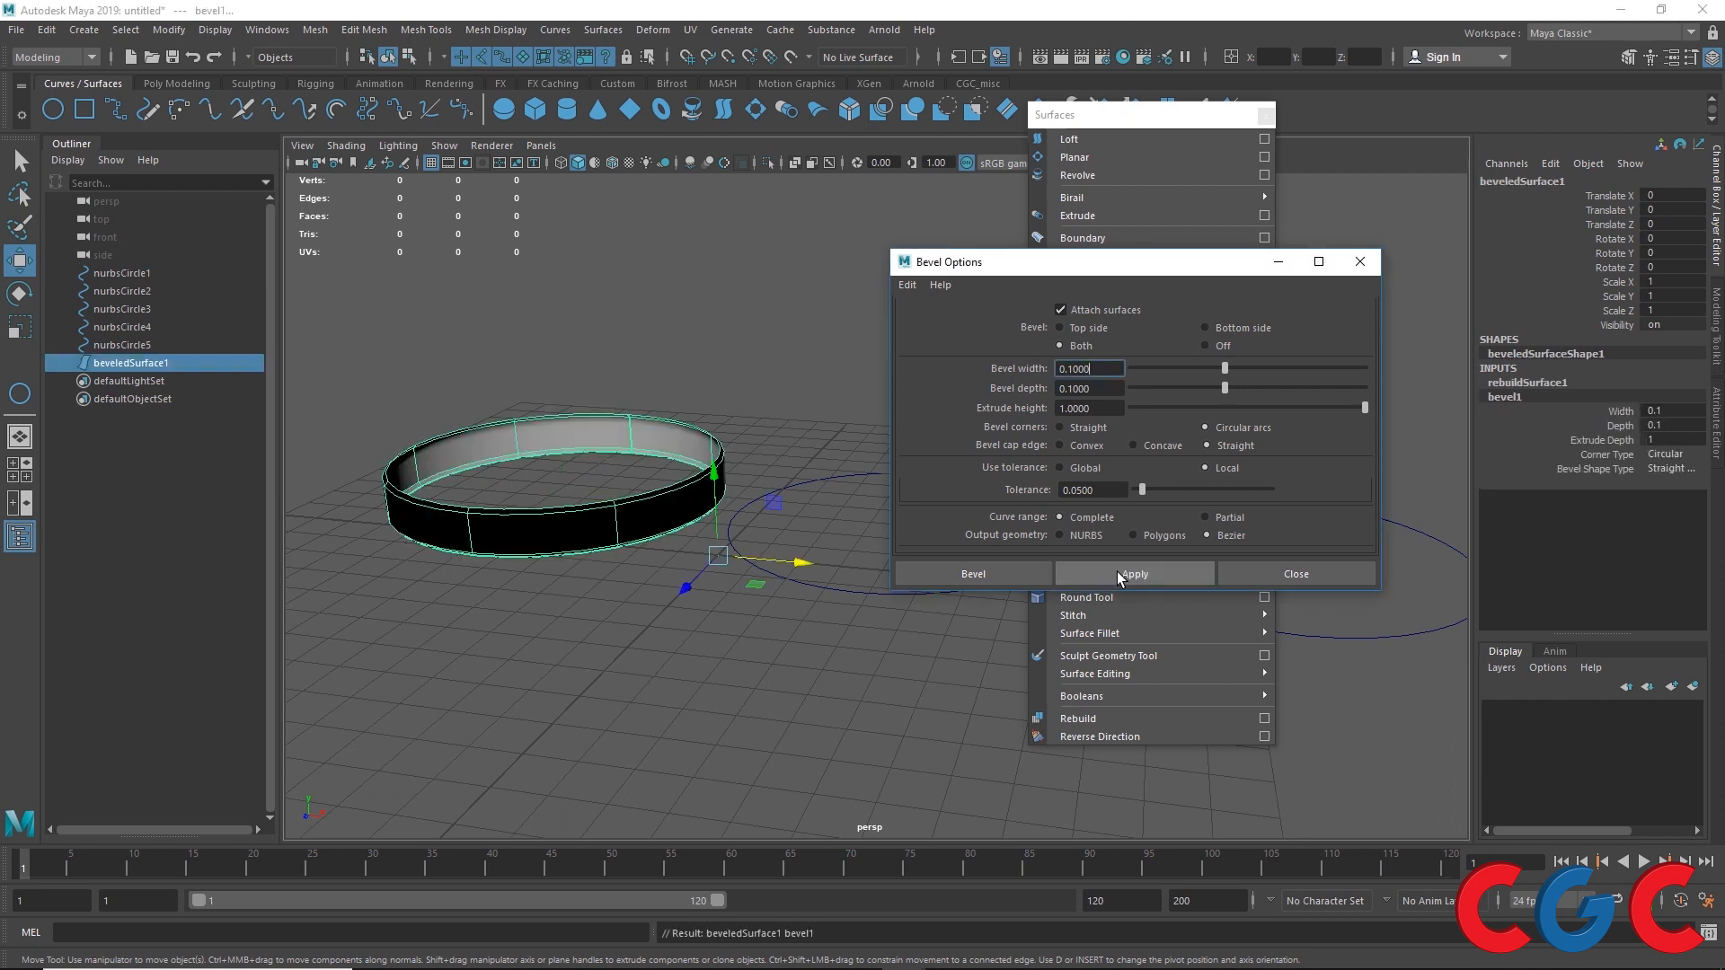
# Step: Center the beveled ring's pivot and reverse its surface direction
pyautogui.click(965, 84)
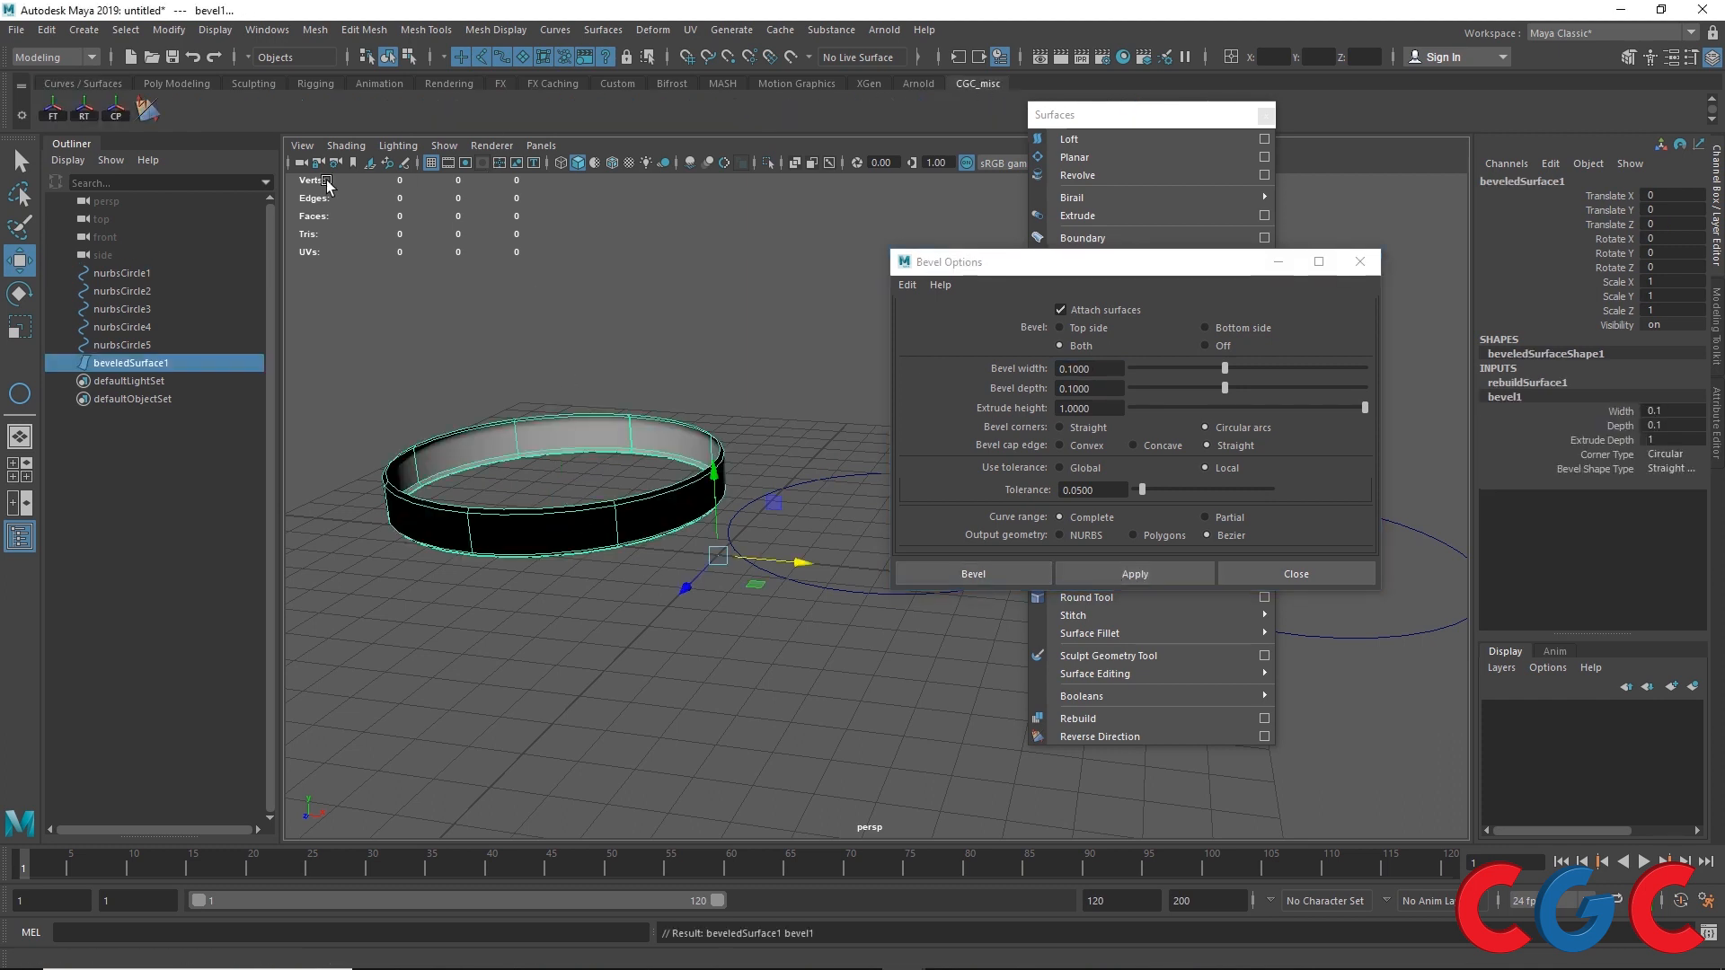
pyautogui.click(116, 110)
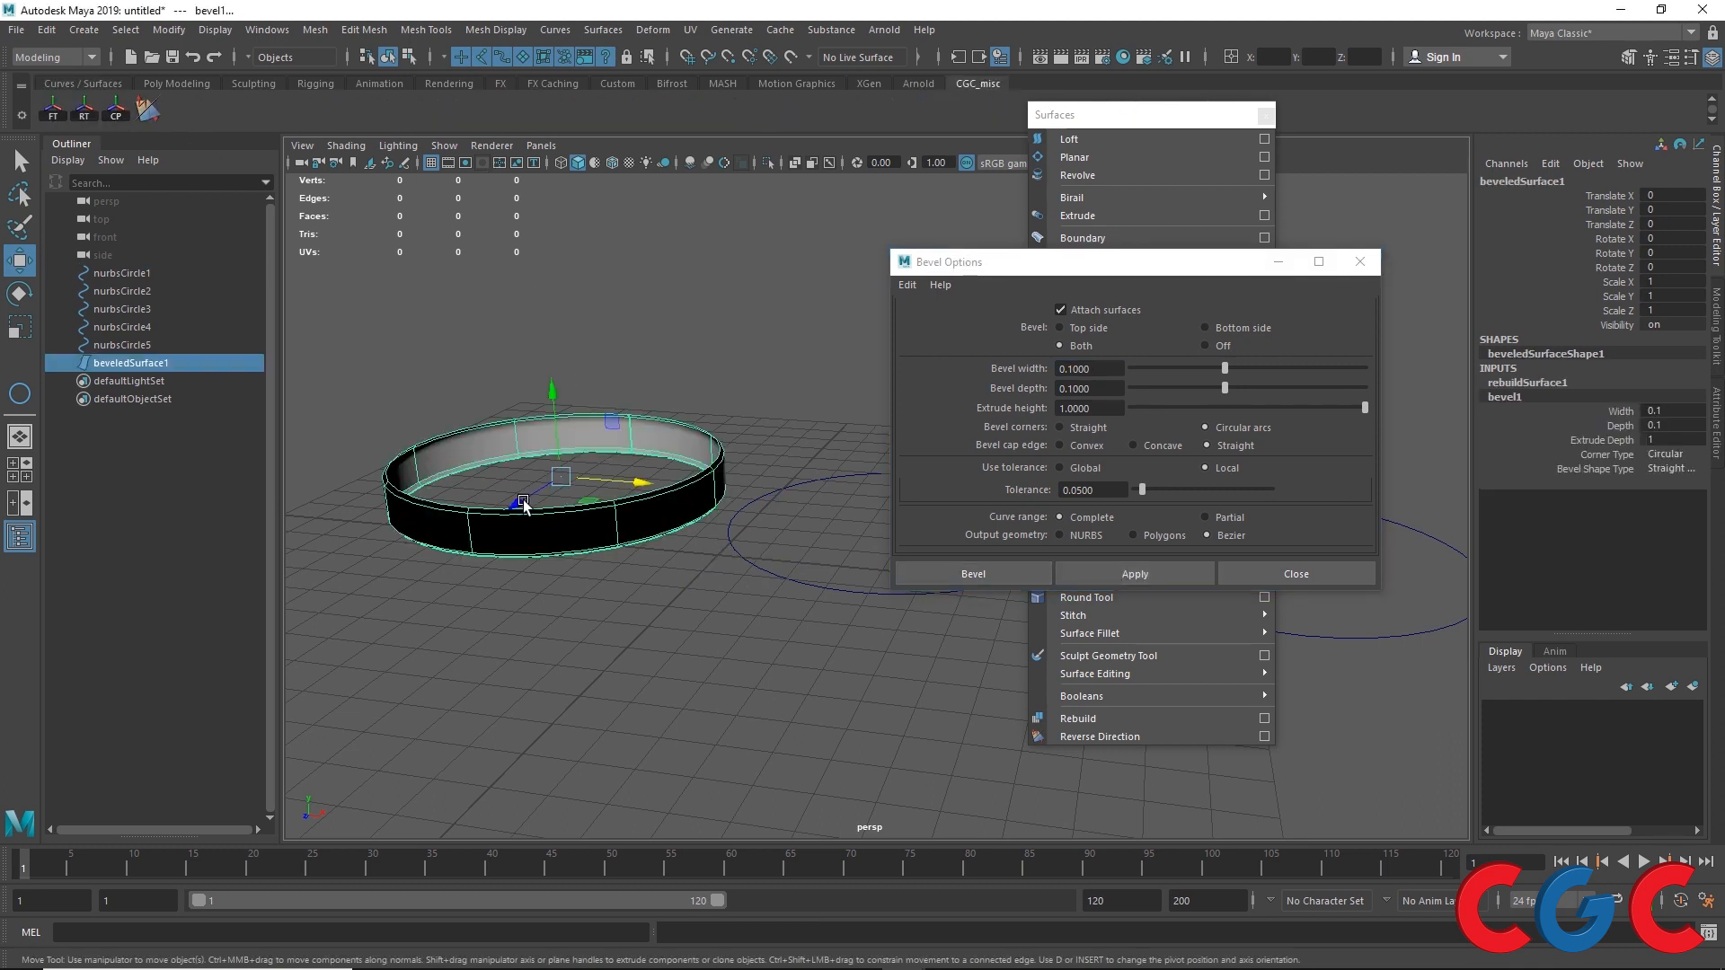
pyautogui.click(148, 110)
# Step: Orbit and zoom around the ring to examine its inner and outer faces
pyautogui.keyDown('alt'); pyautogui.moveTo(688, 531); pyautogui.dragTo(770, 477); pyautogui.keyUp('alt')
pyautogui.scroll(5, 632, 454)
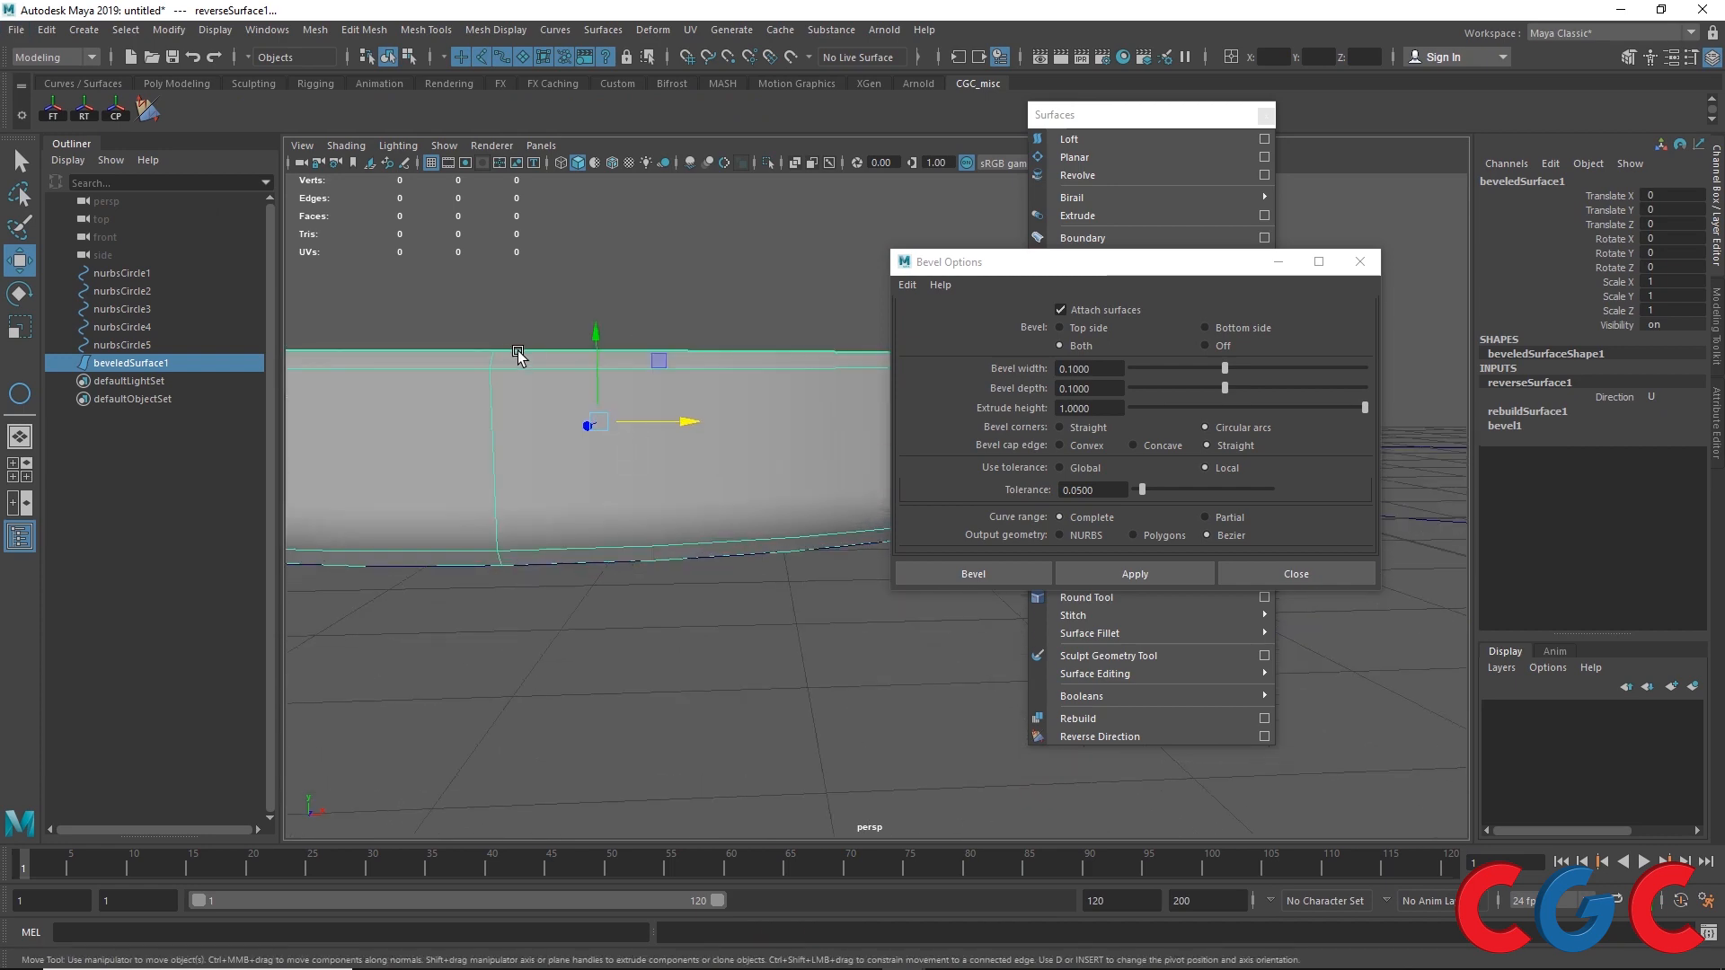
pyautogui.keyDown('alt'); pyautogui.moveTo(520, 359); pyautogui.dragTo(551, 432); pyautogui.keyUp('alt')
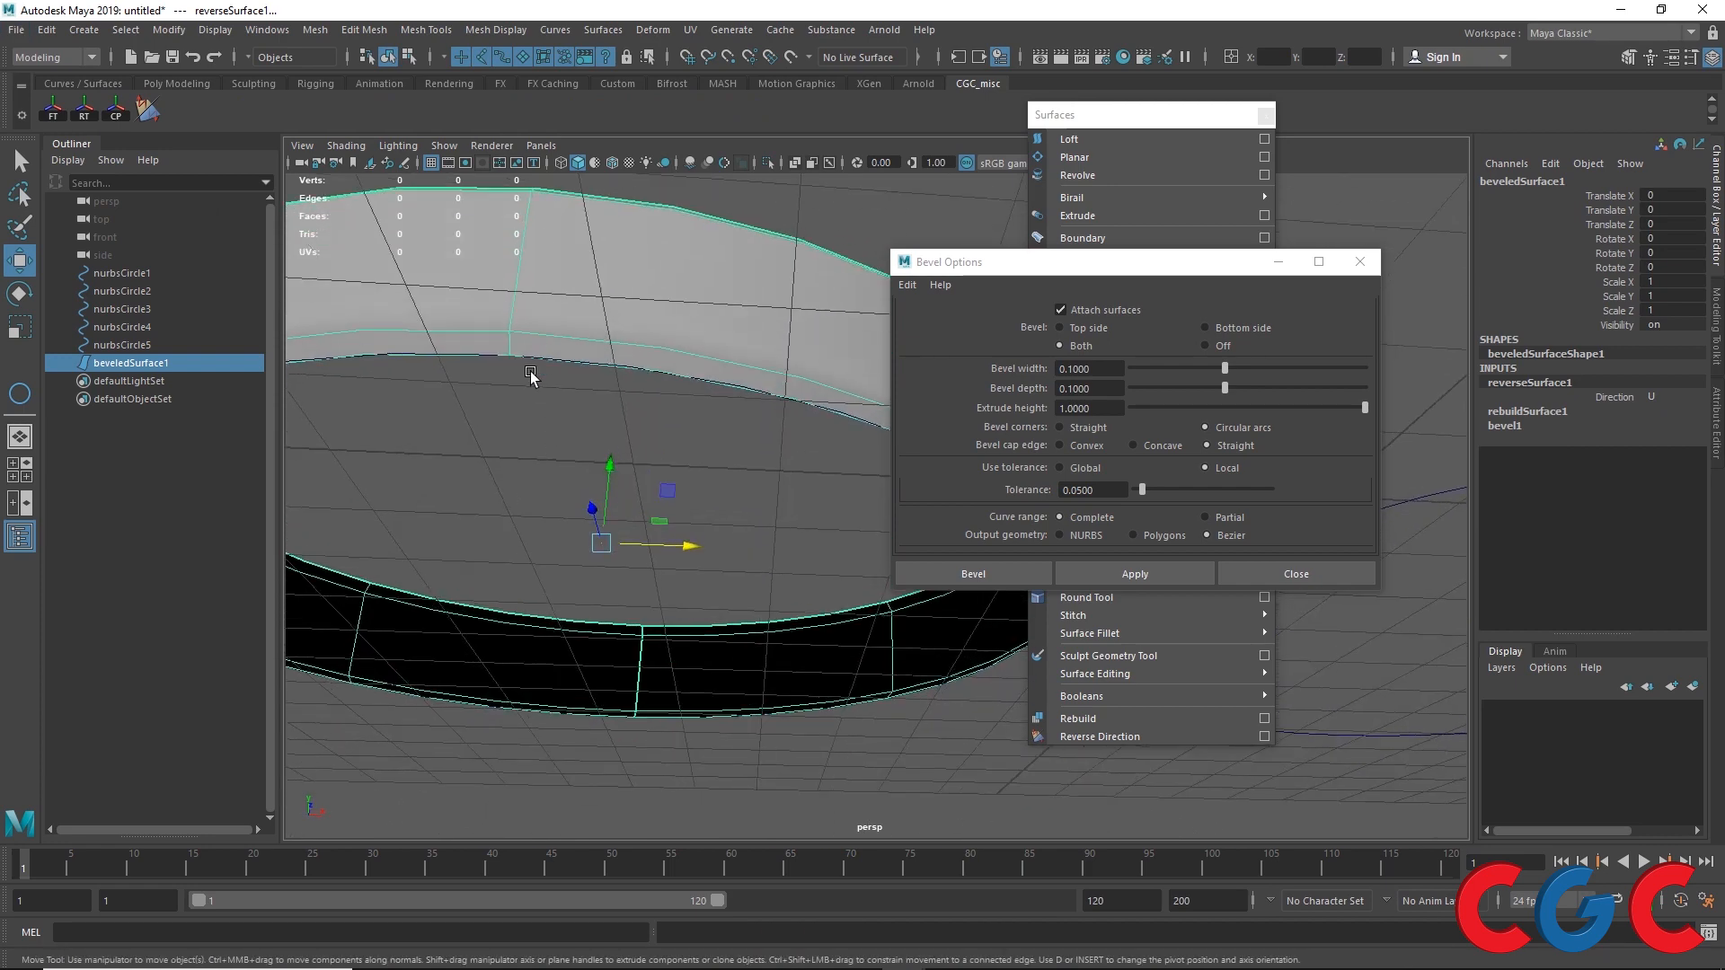
pyautogui.keyDown('alt'); pyautogui.moveTo(539, 369); pyautogui.dragTo(535, 562); pyautogui.keyUp('alt')
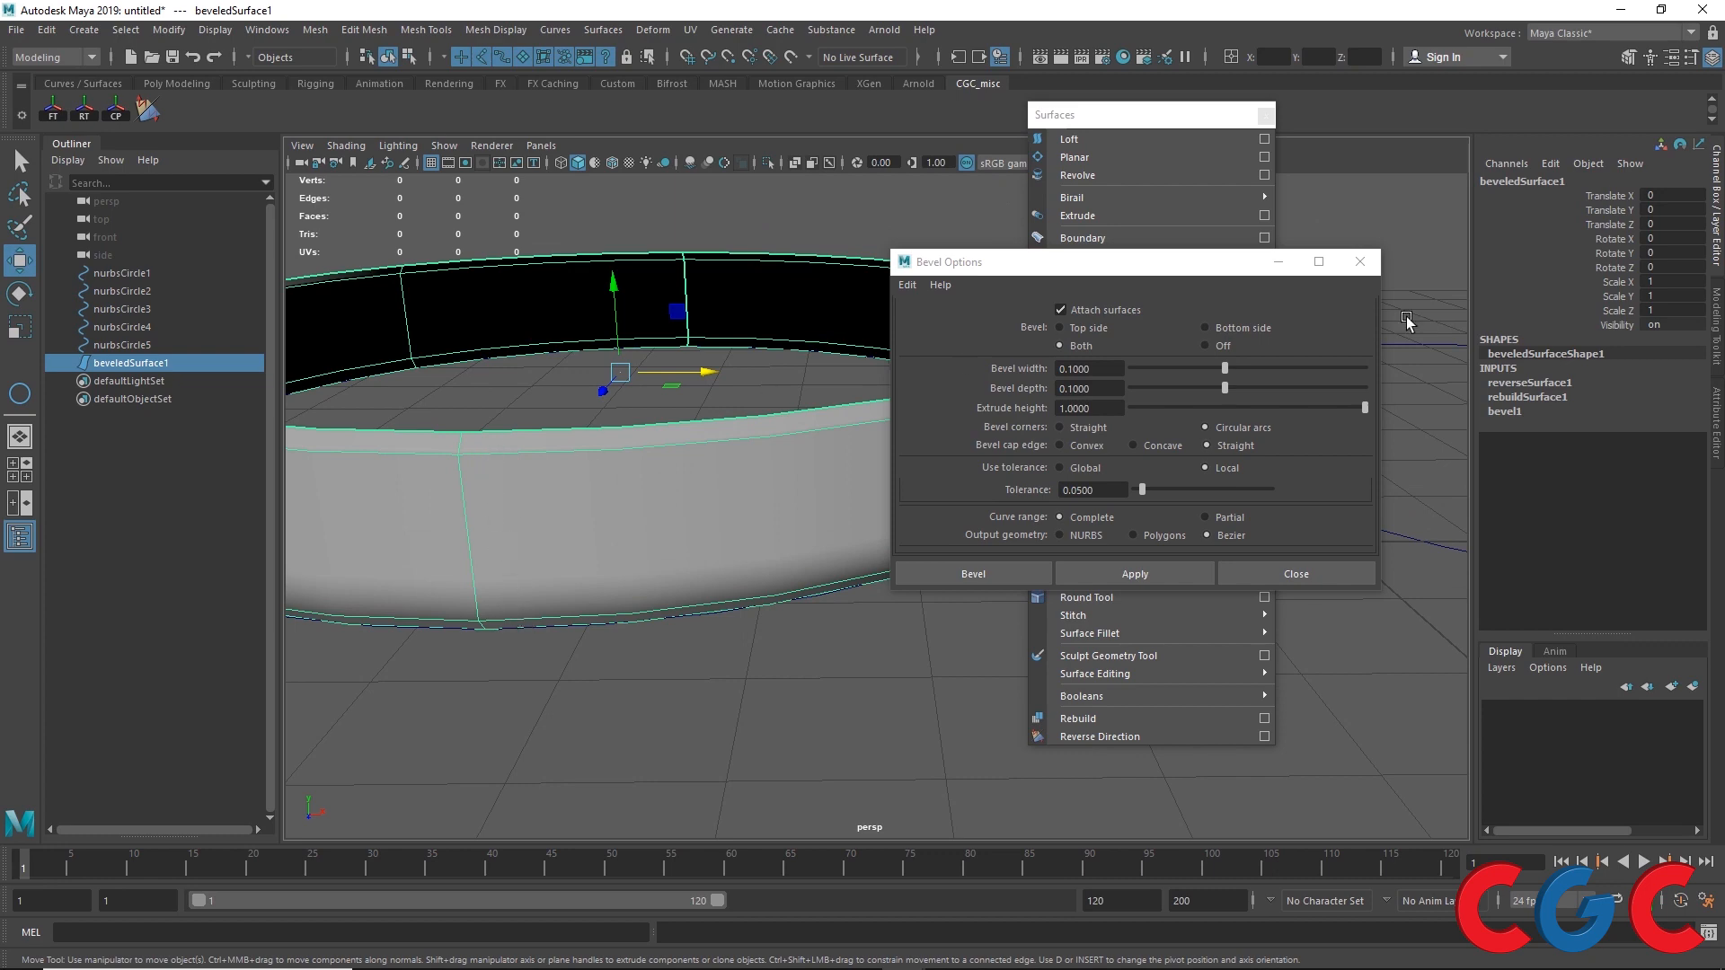
pyautogui.scroll(-3, 671, 569)
pyautogui.keyDown('alt'); pyautogui.moveTo(670, 570); pyautogui.dragTo(288, 626, button='middle'); pyautogui.keyUp('alt')
# Step: Bevel the second circle with Attach surfaces turned off and Bevel set to Off
pyautogui.moveTo(785, 478); pyautogui.dragTo(699, 620)
pyautogui.click(1060, 311)
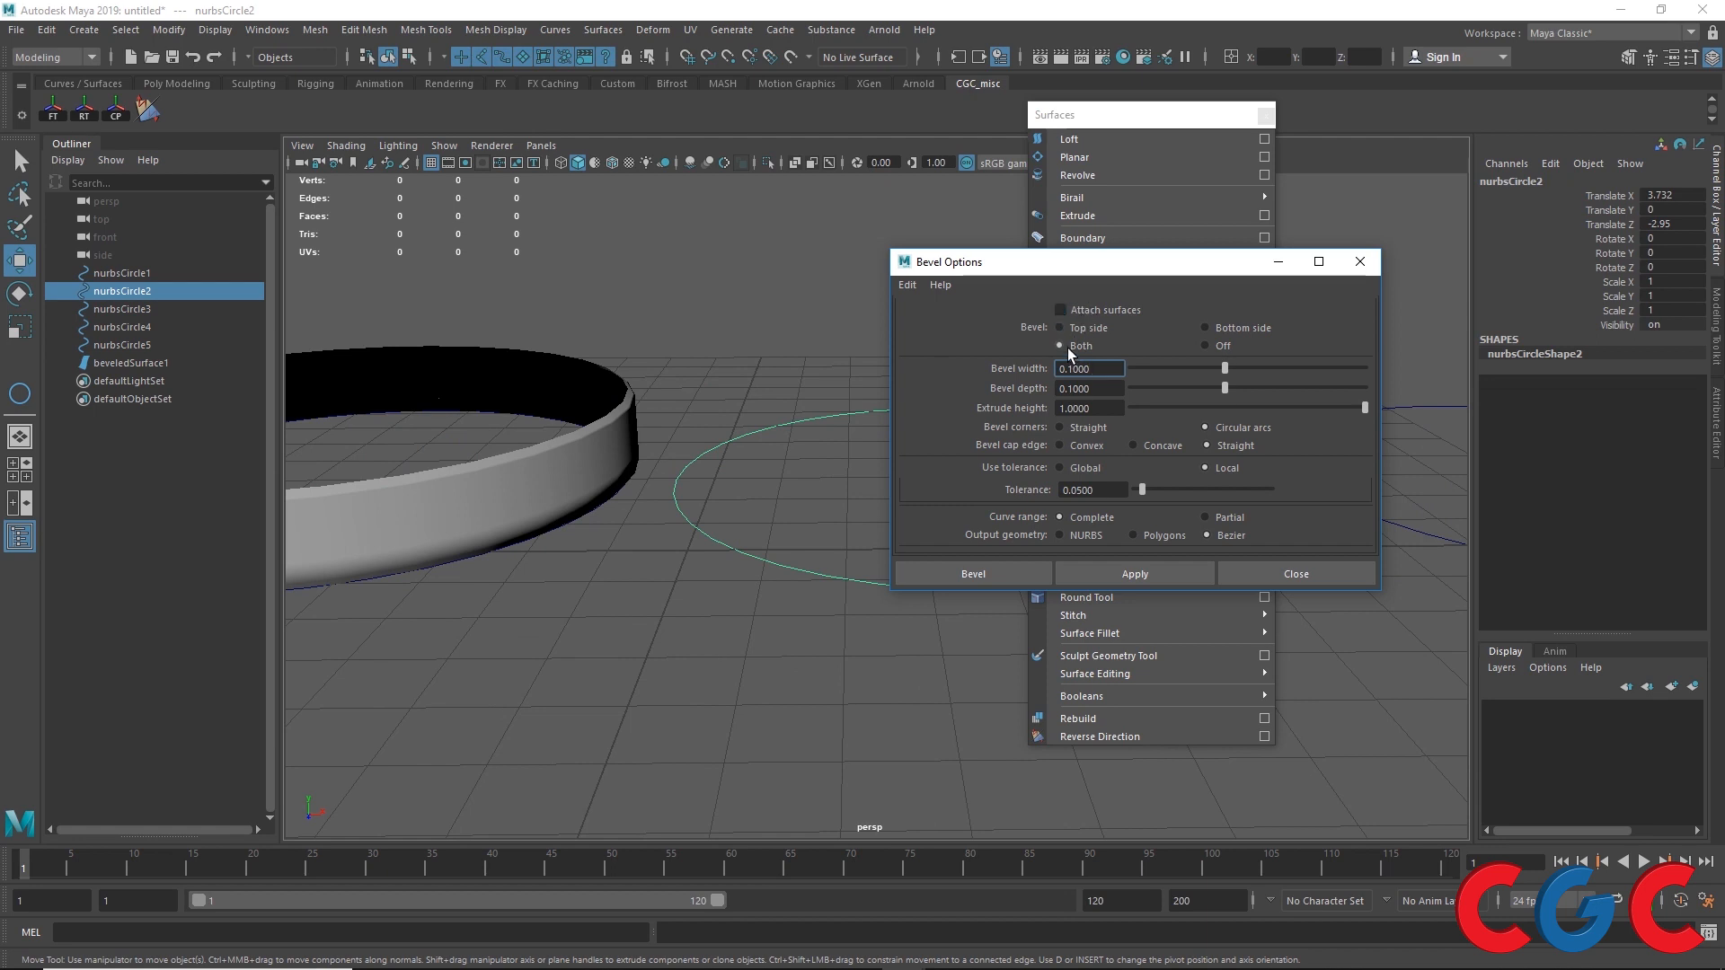
pyautogui.click(1216, 345)
pyautogui.click(1135, 573)
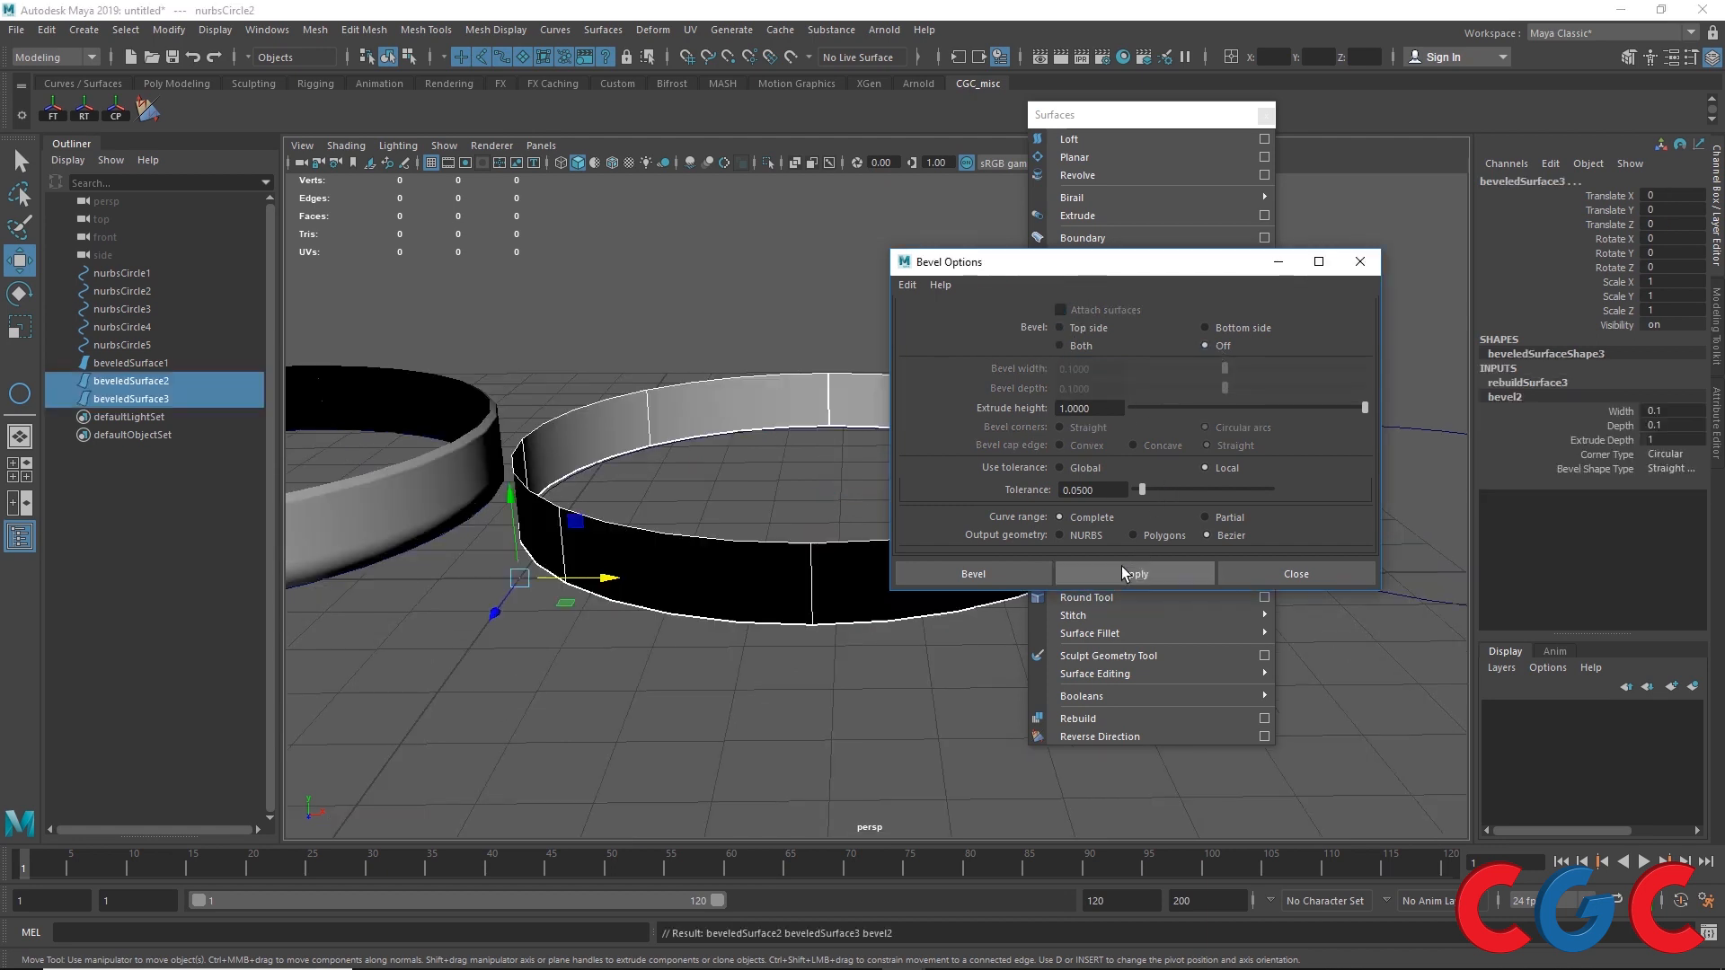
# Step: Reverse the surface direction of the two new extruded surfaces
pyautogui.scroll(2, 400, 269)
pyautogui.click(1100, 736)
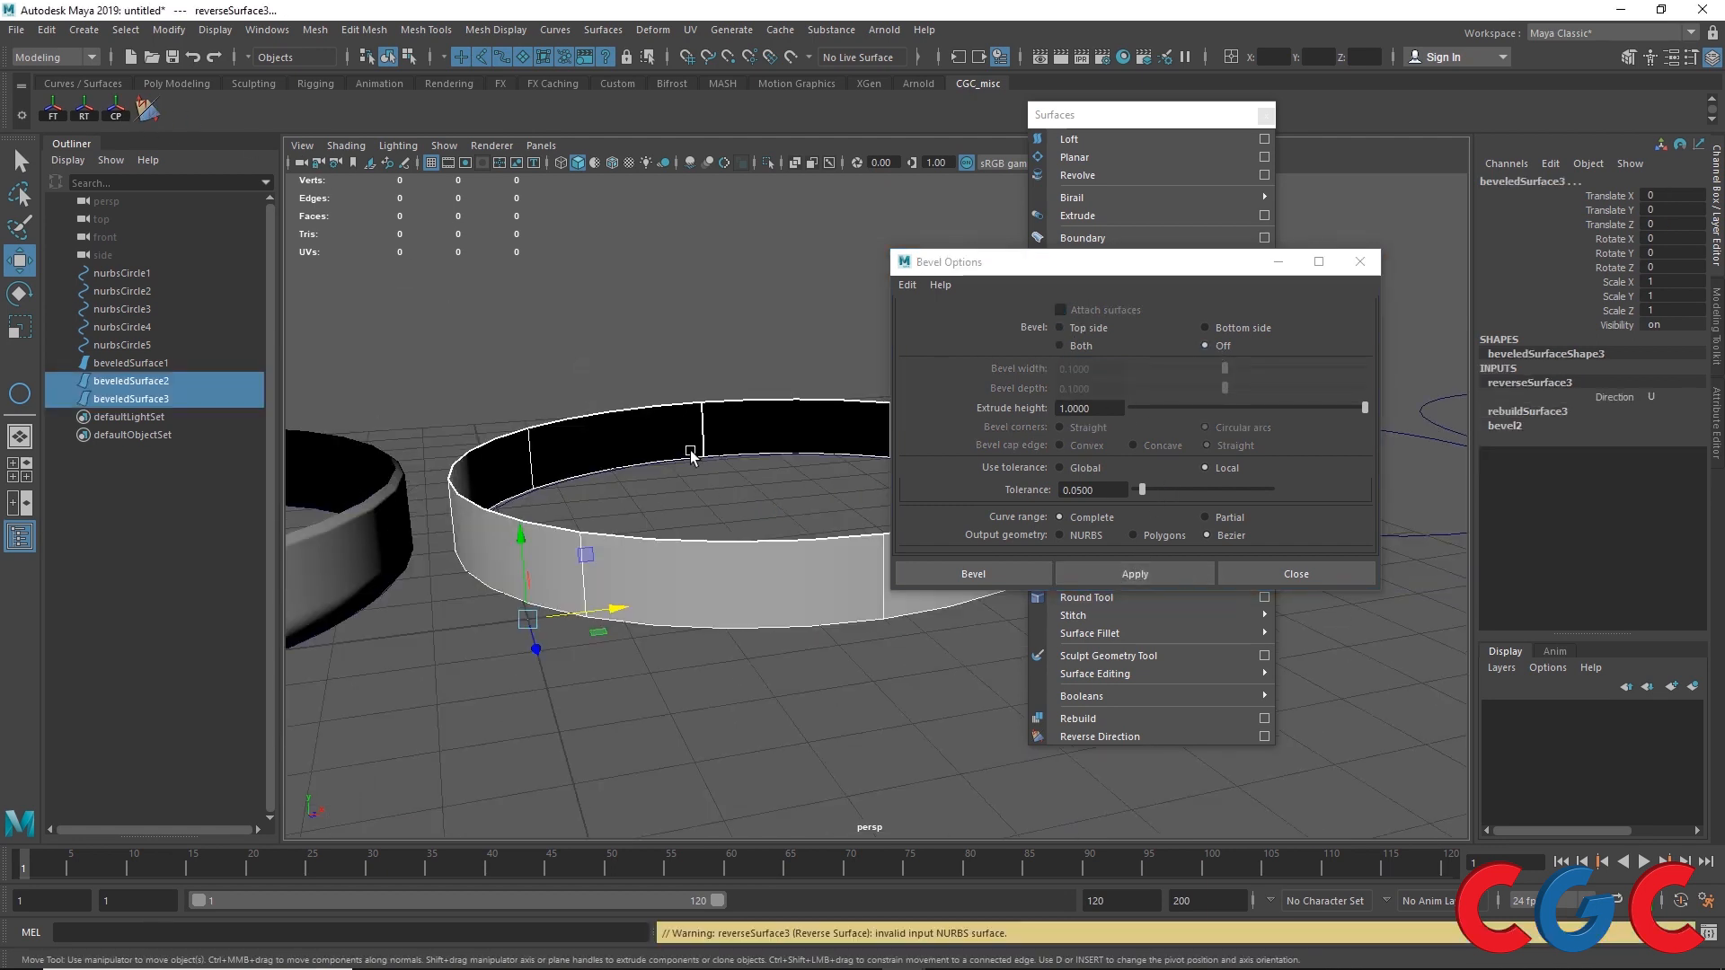
pyautogui.moveTo(653, 509)
pyautogui.keyDown('alt'); pyautogui.mouseDown()
pyautogui.moveTo(620, 512)
pyautogui.moveTo(628, 549)
pyautogui.moveTo(589, 580)
pyautogui.mouseUp(); pyautogui.keyUp('alt')
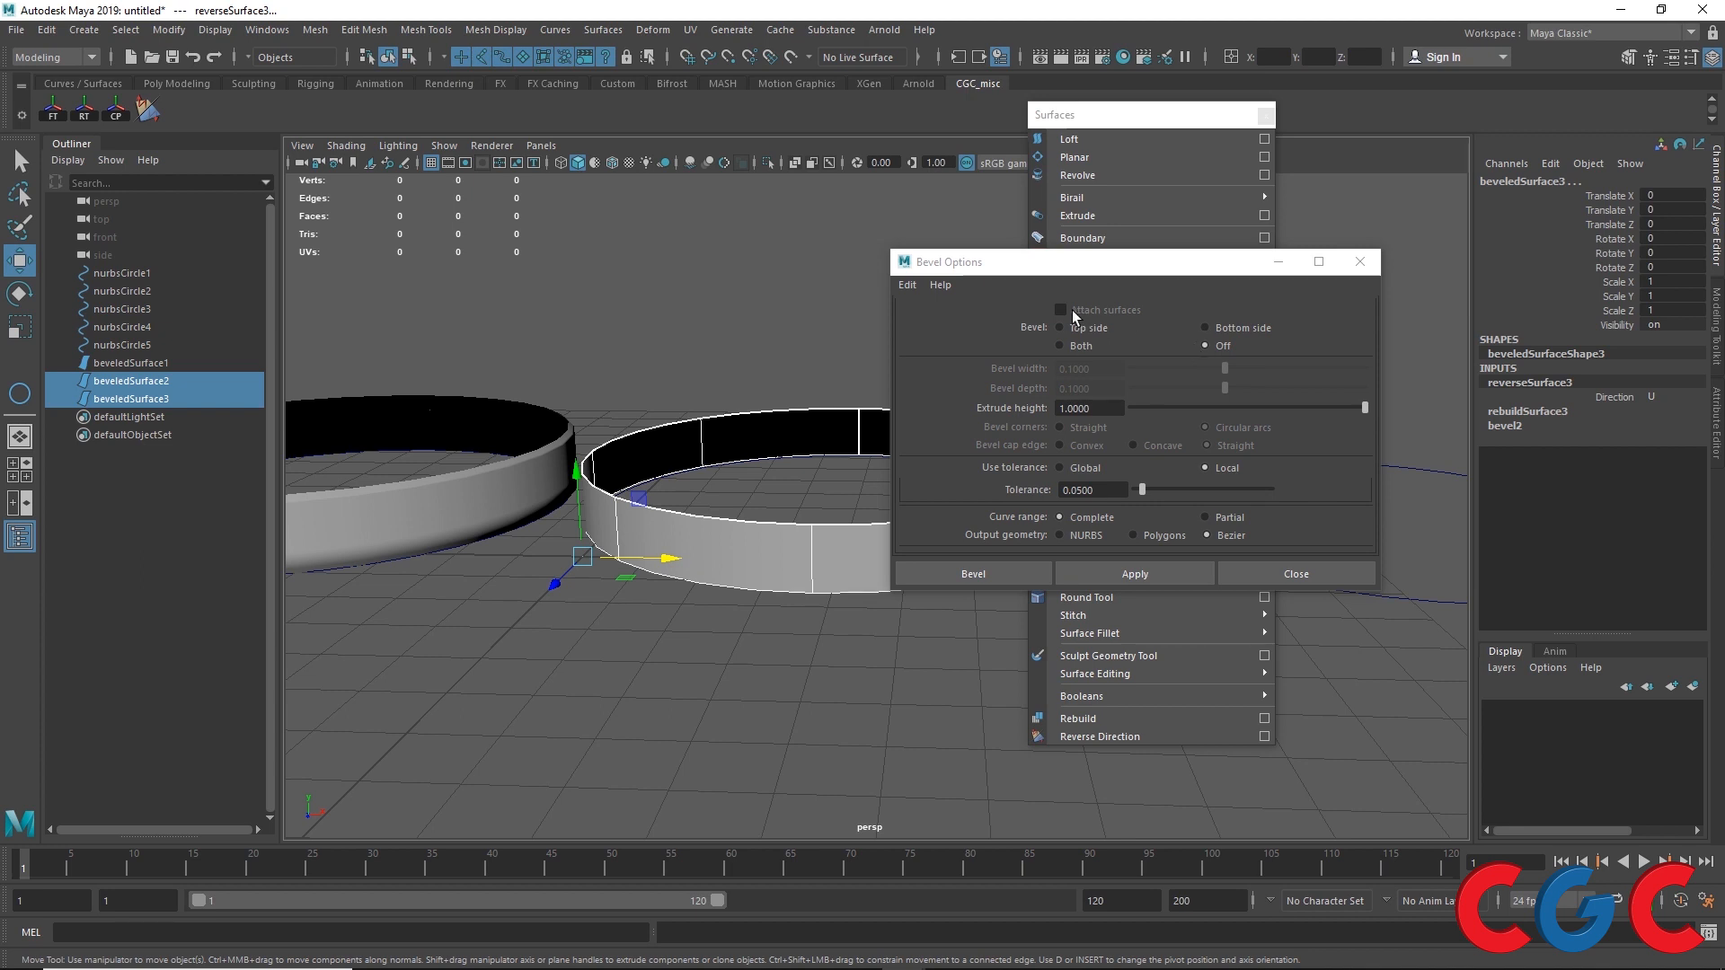
pyautogui.click(1062, 346)
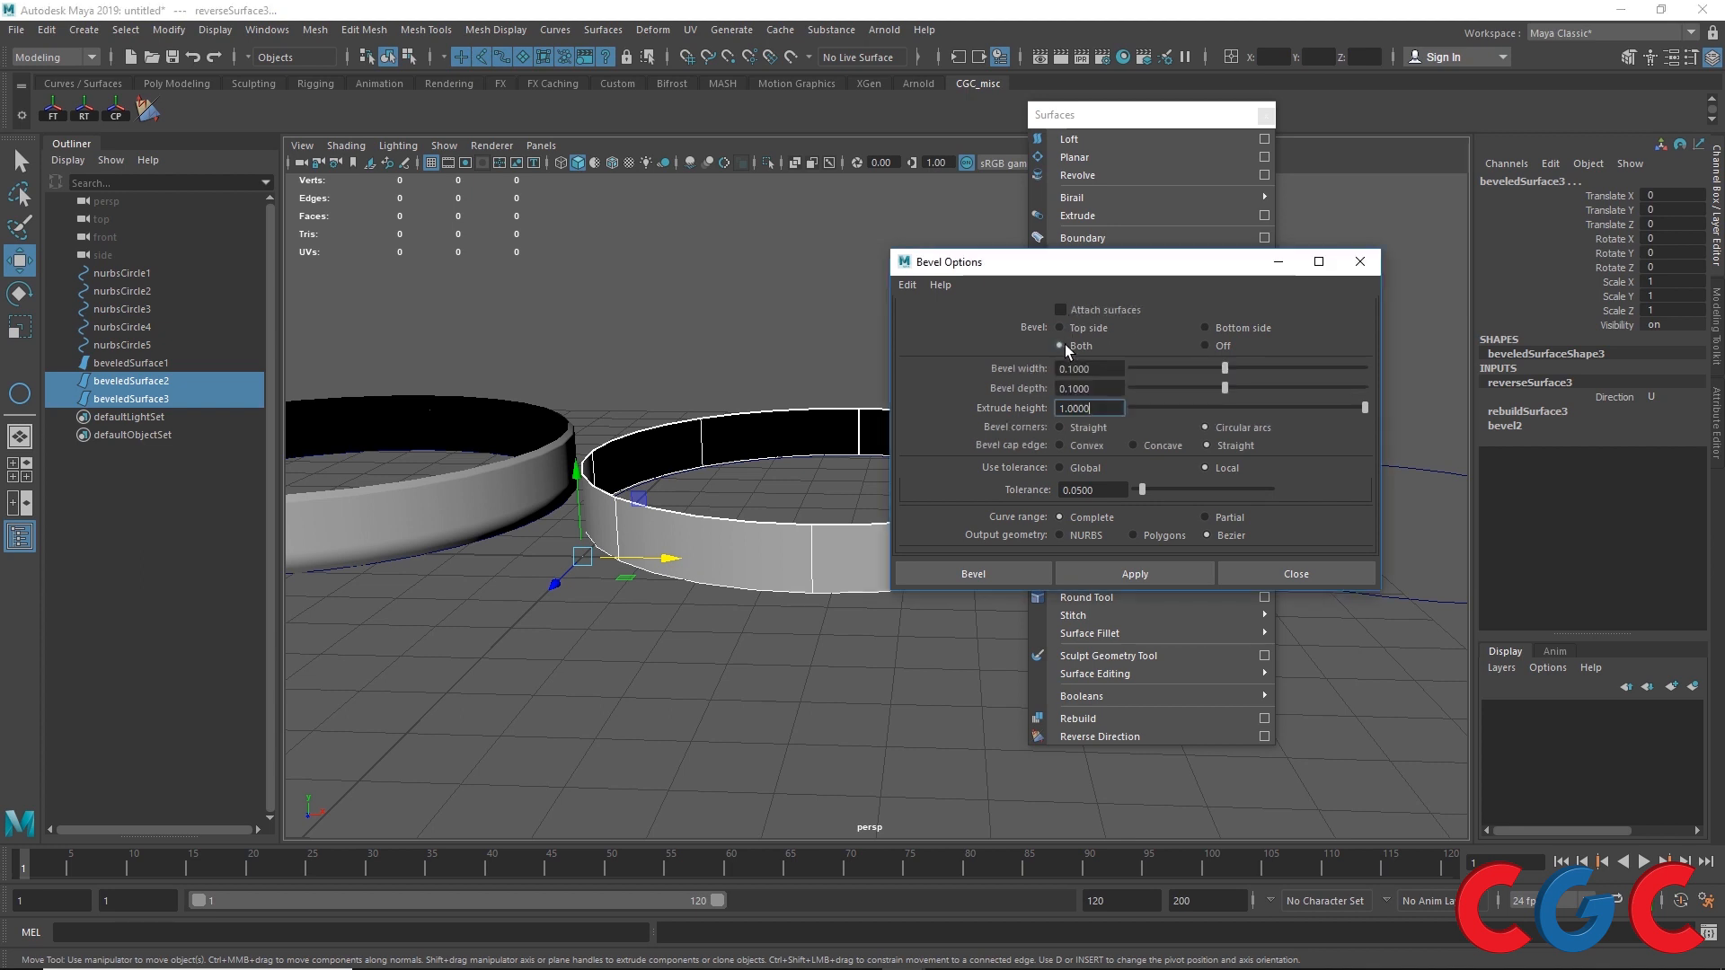
pyautogui.click(1206, 328)
pyautogui.click(723, 586)
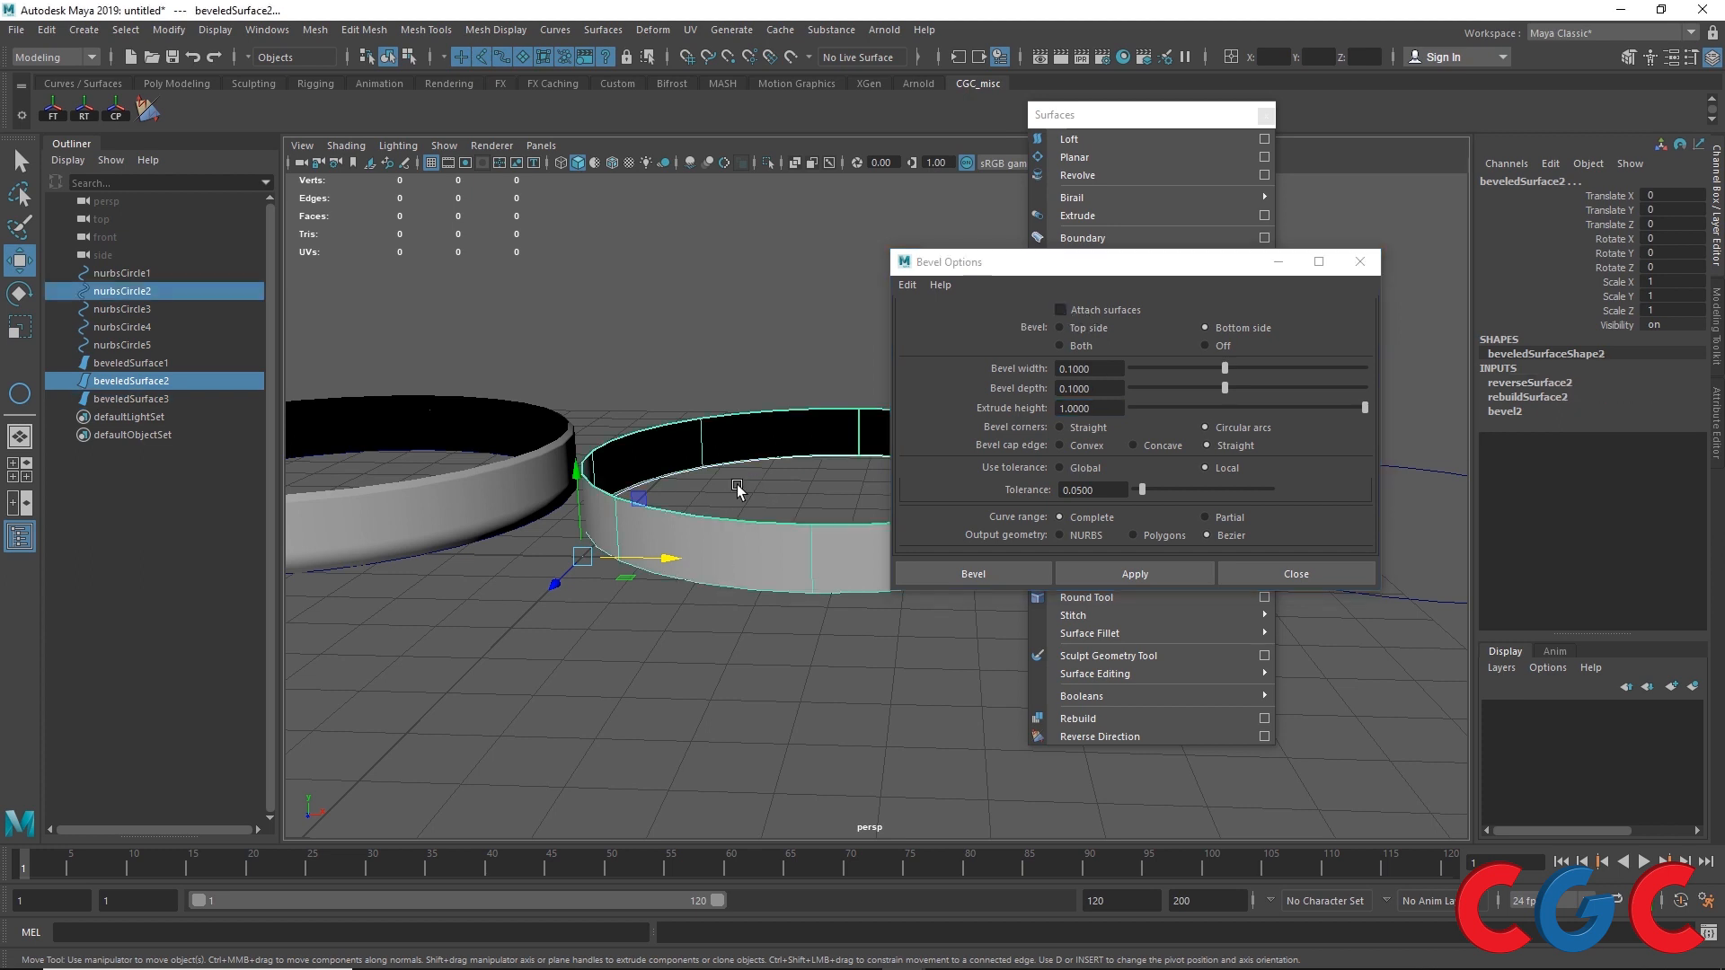
pyautogui.click(1221, 344)
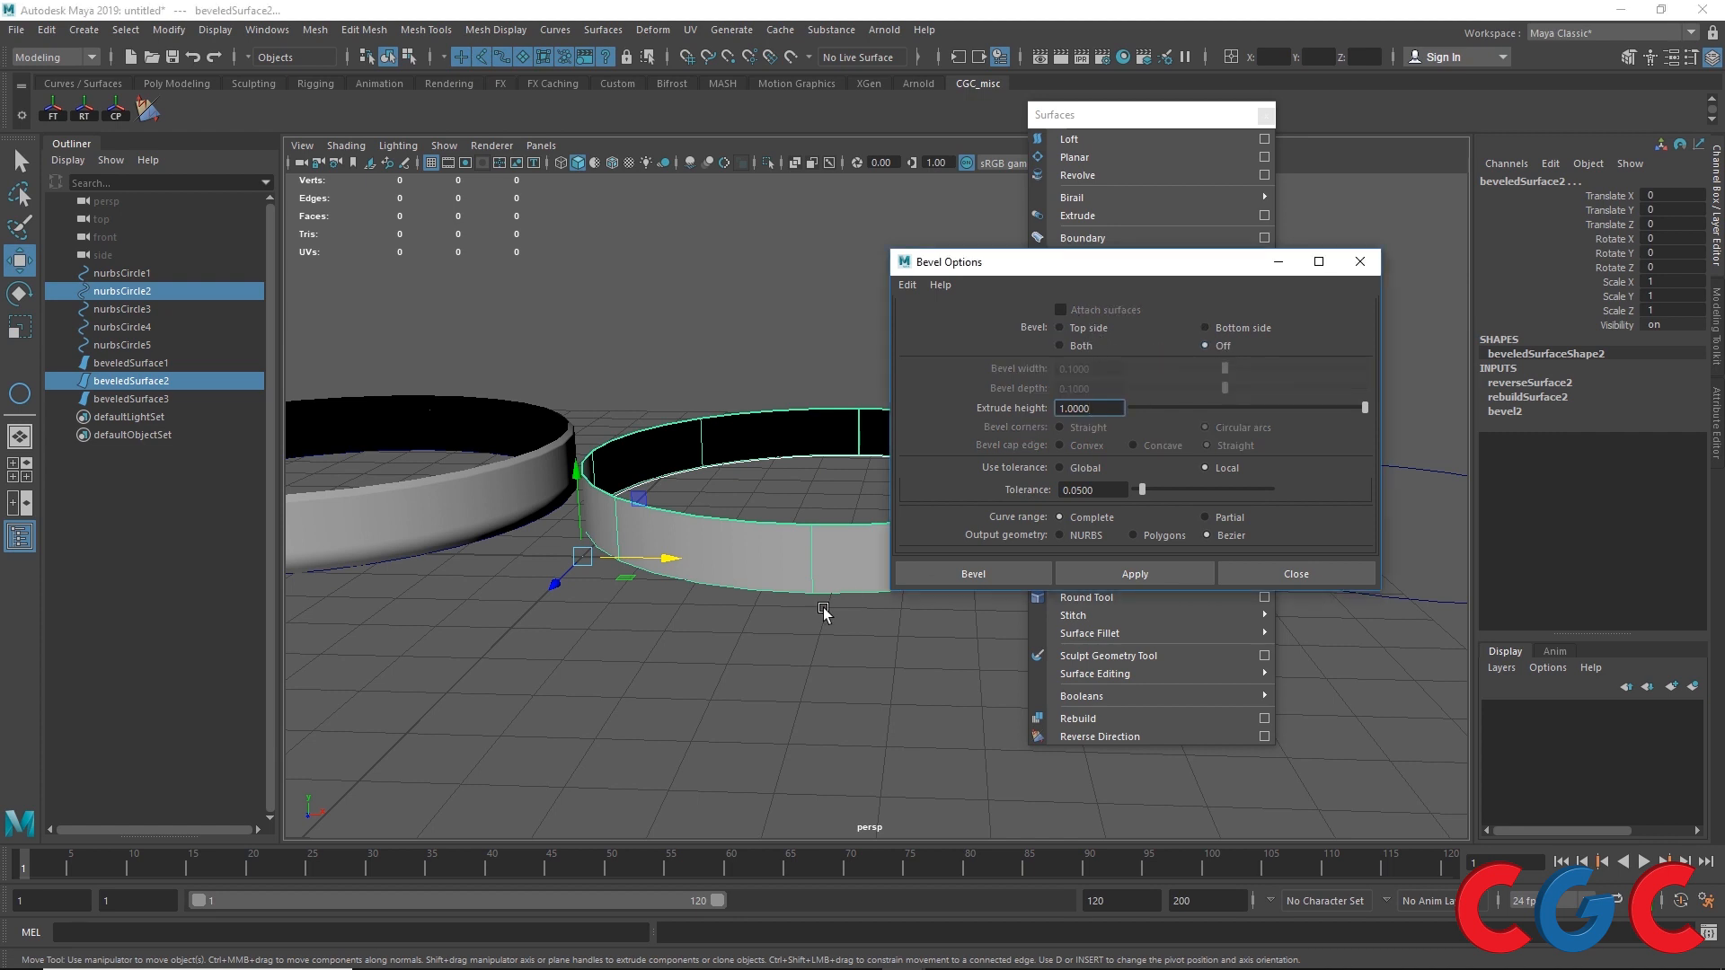
# Step: Select the third circle and bevel it with Bevel set to Both and Attach surfaces off
pyautogui.keyDown('alt'); pyautogui.moveTo(824, 613); pyautogui.dragTo(697, 761); pyautogui.keyUp('alt')
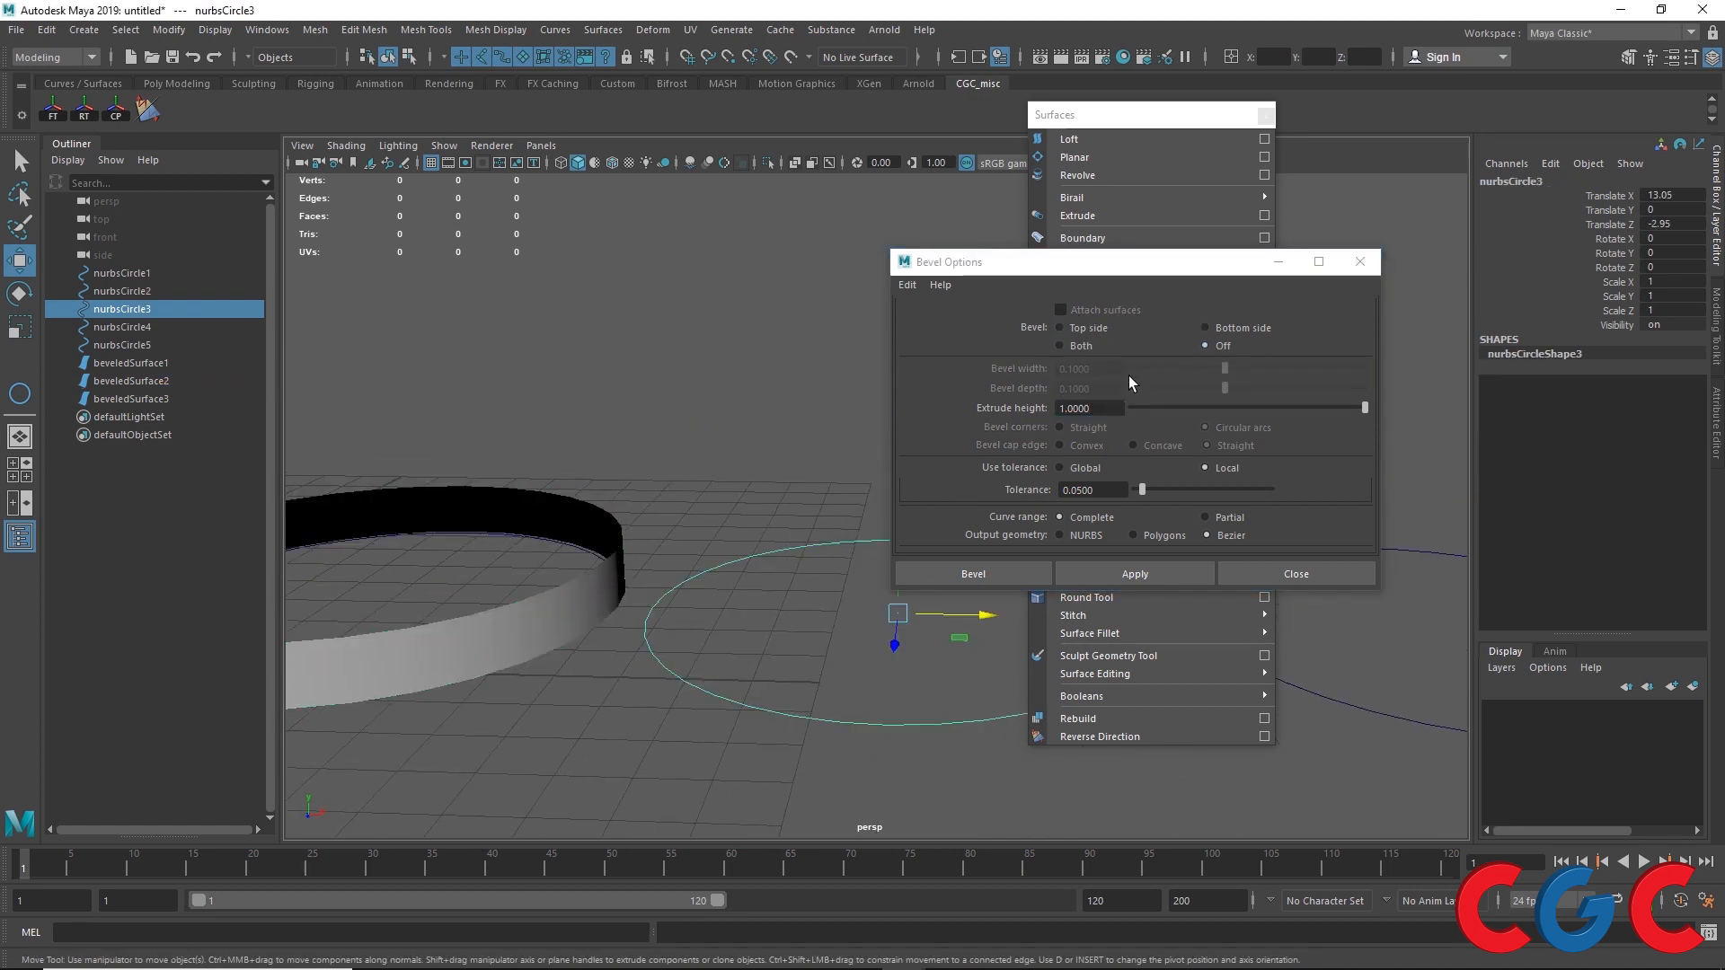
pyautogui.click(1061, 345)
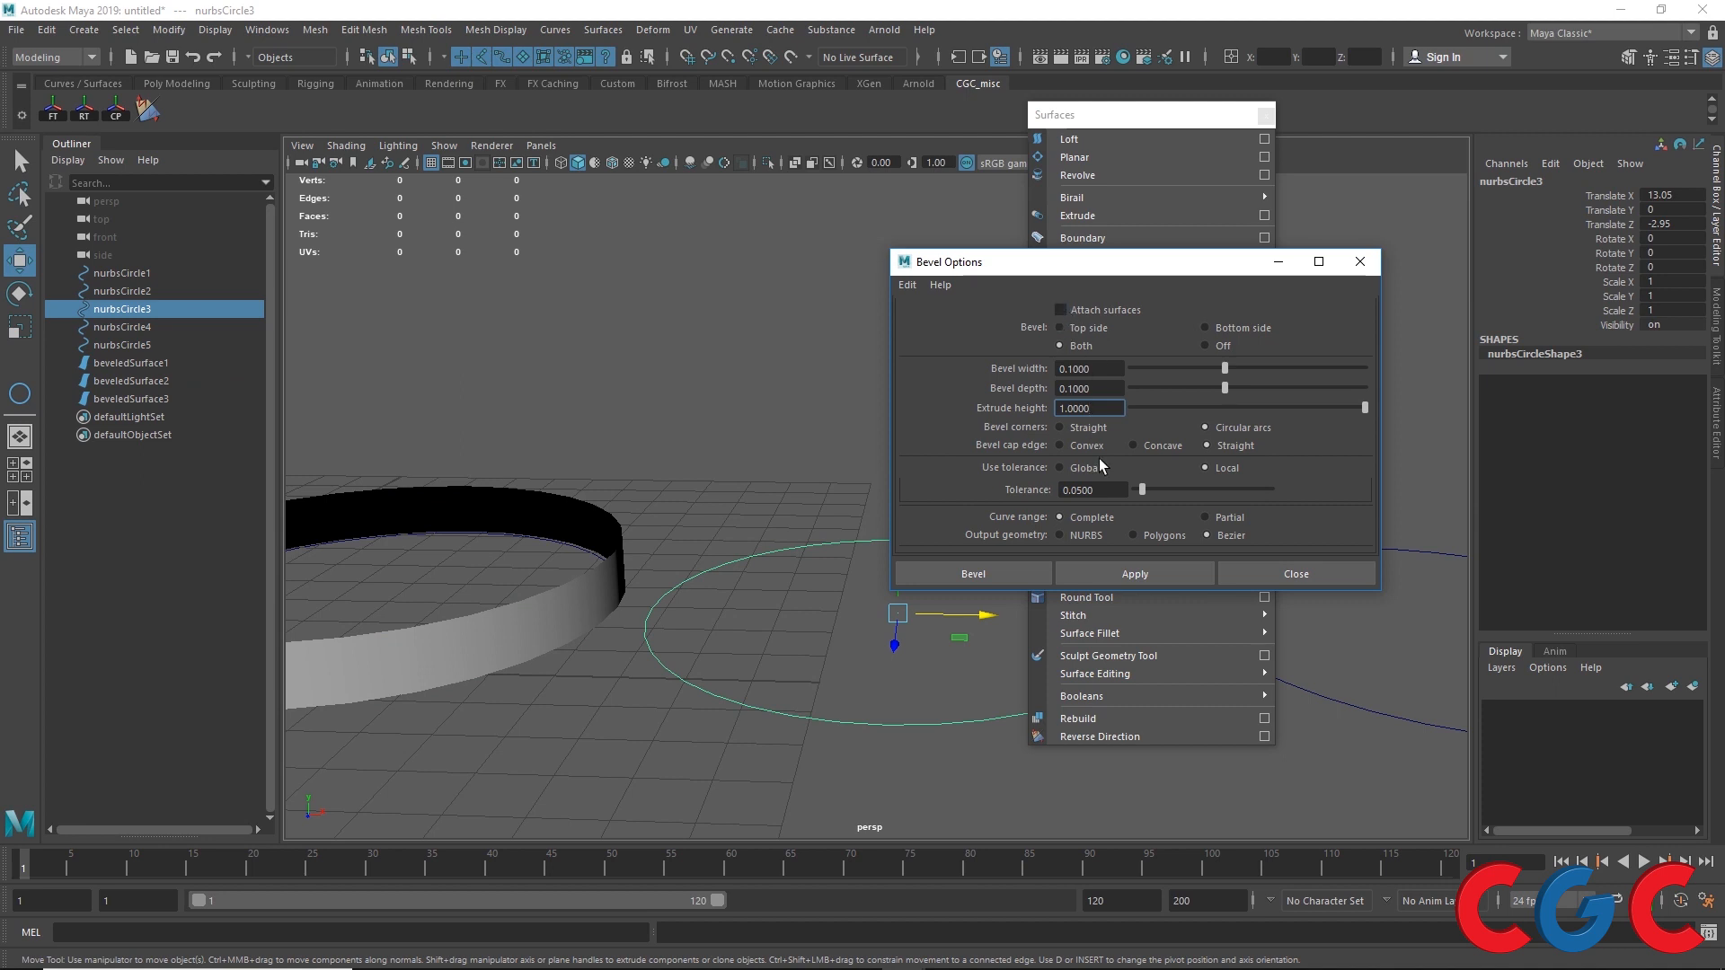
pyautogui.click(1106, 566)
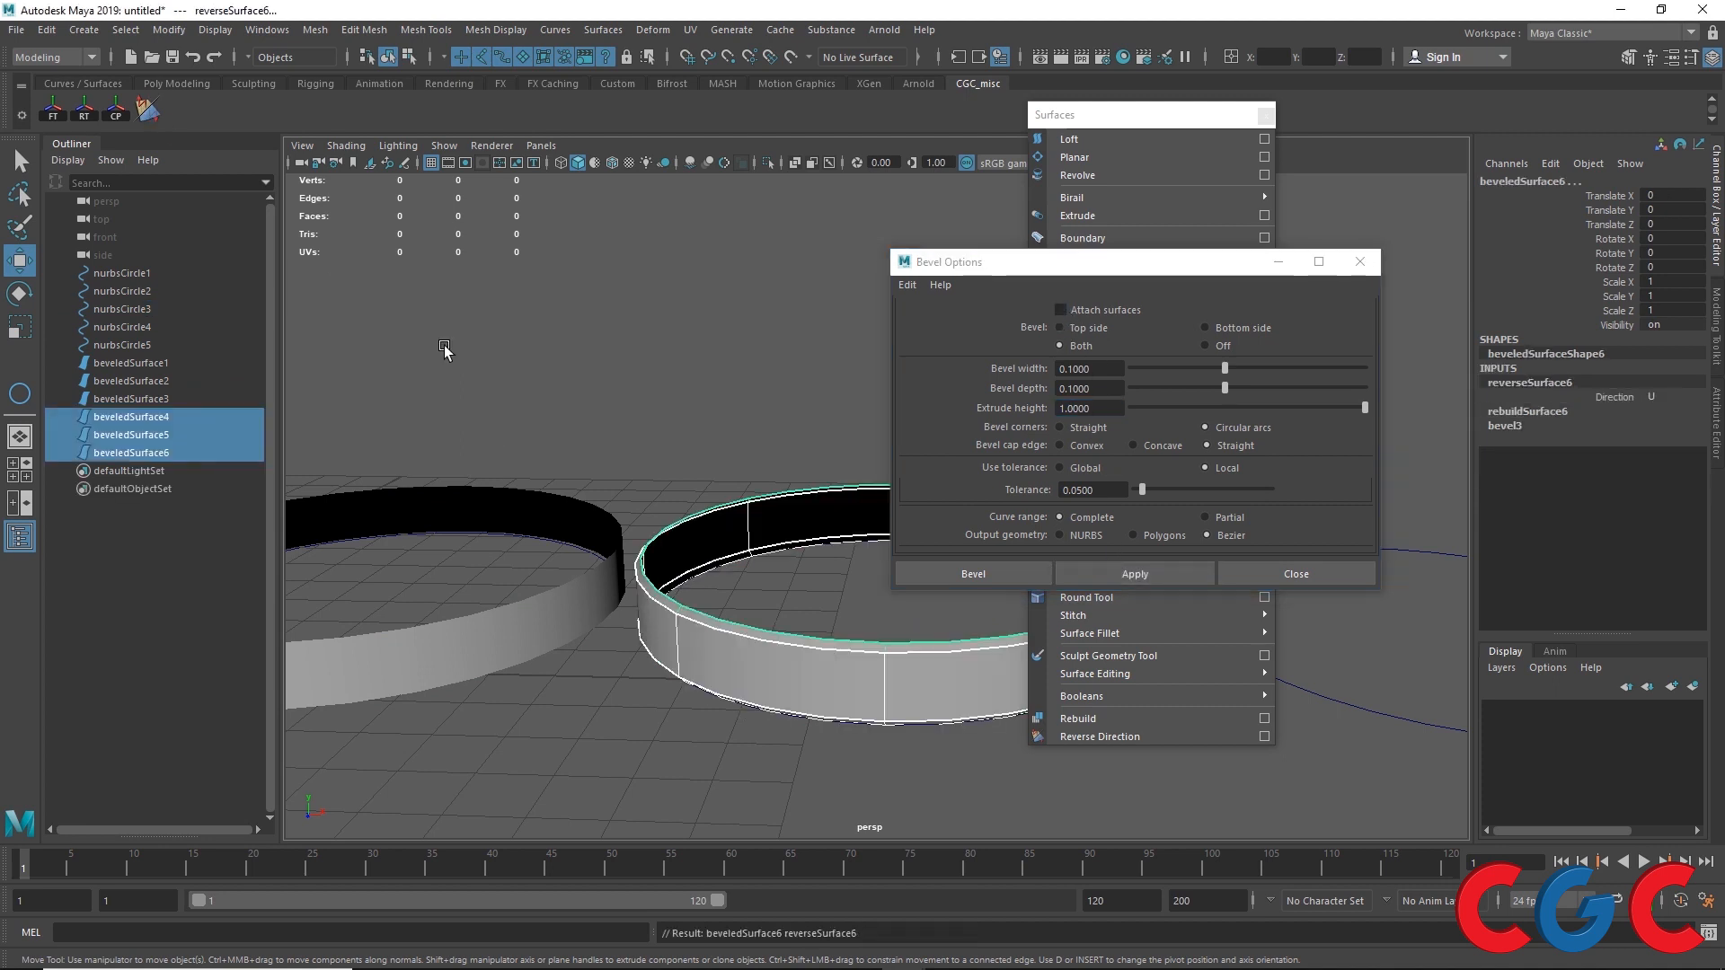
# Step: Orbit around the third beveled ring and select one of its surfaces to examine it
pyautogui.click(733, 604)
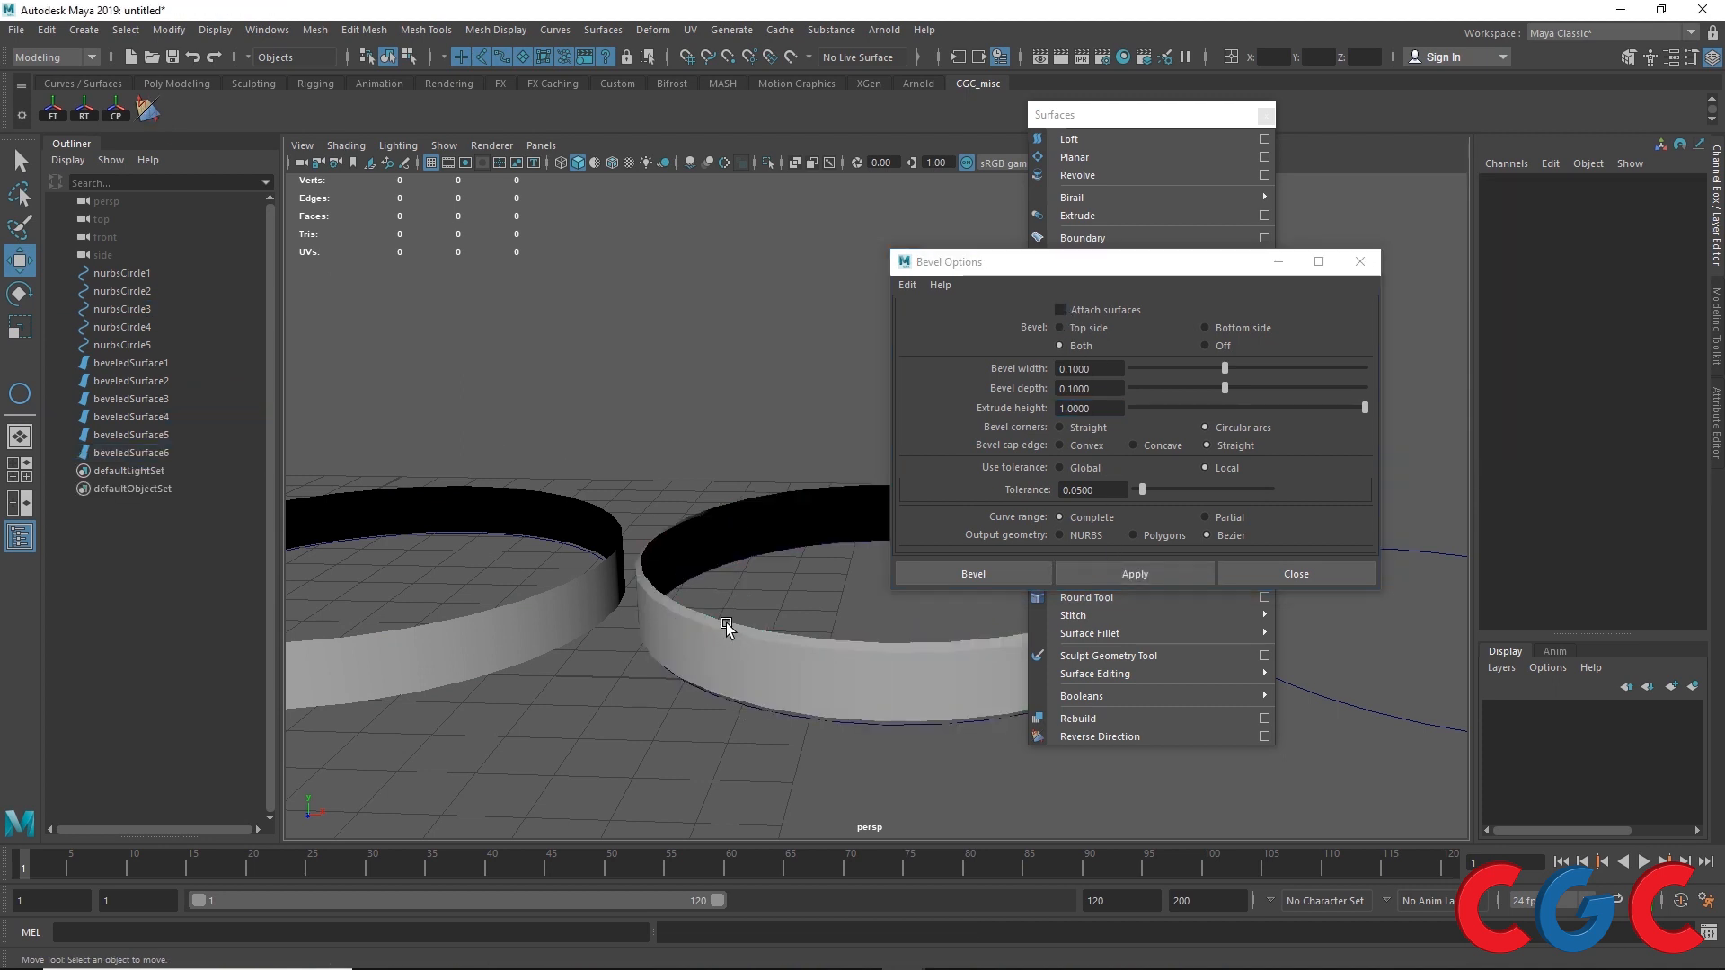
pyautogui.click(726, 625)
pyautogui.keyDown('alt'); pyautogui.moveTo(701, 635); pyautogui.dragTo(880, 576); pyautogui.keyUp('alt')
pyautogui.click(699, 550)
pyautogui.click(721, 670)
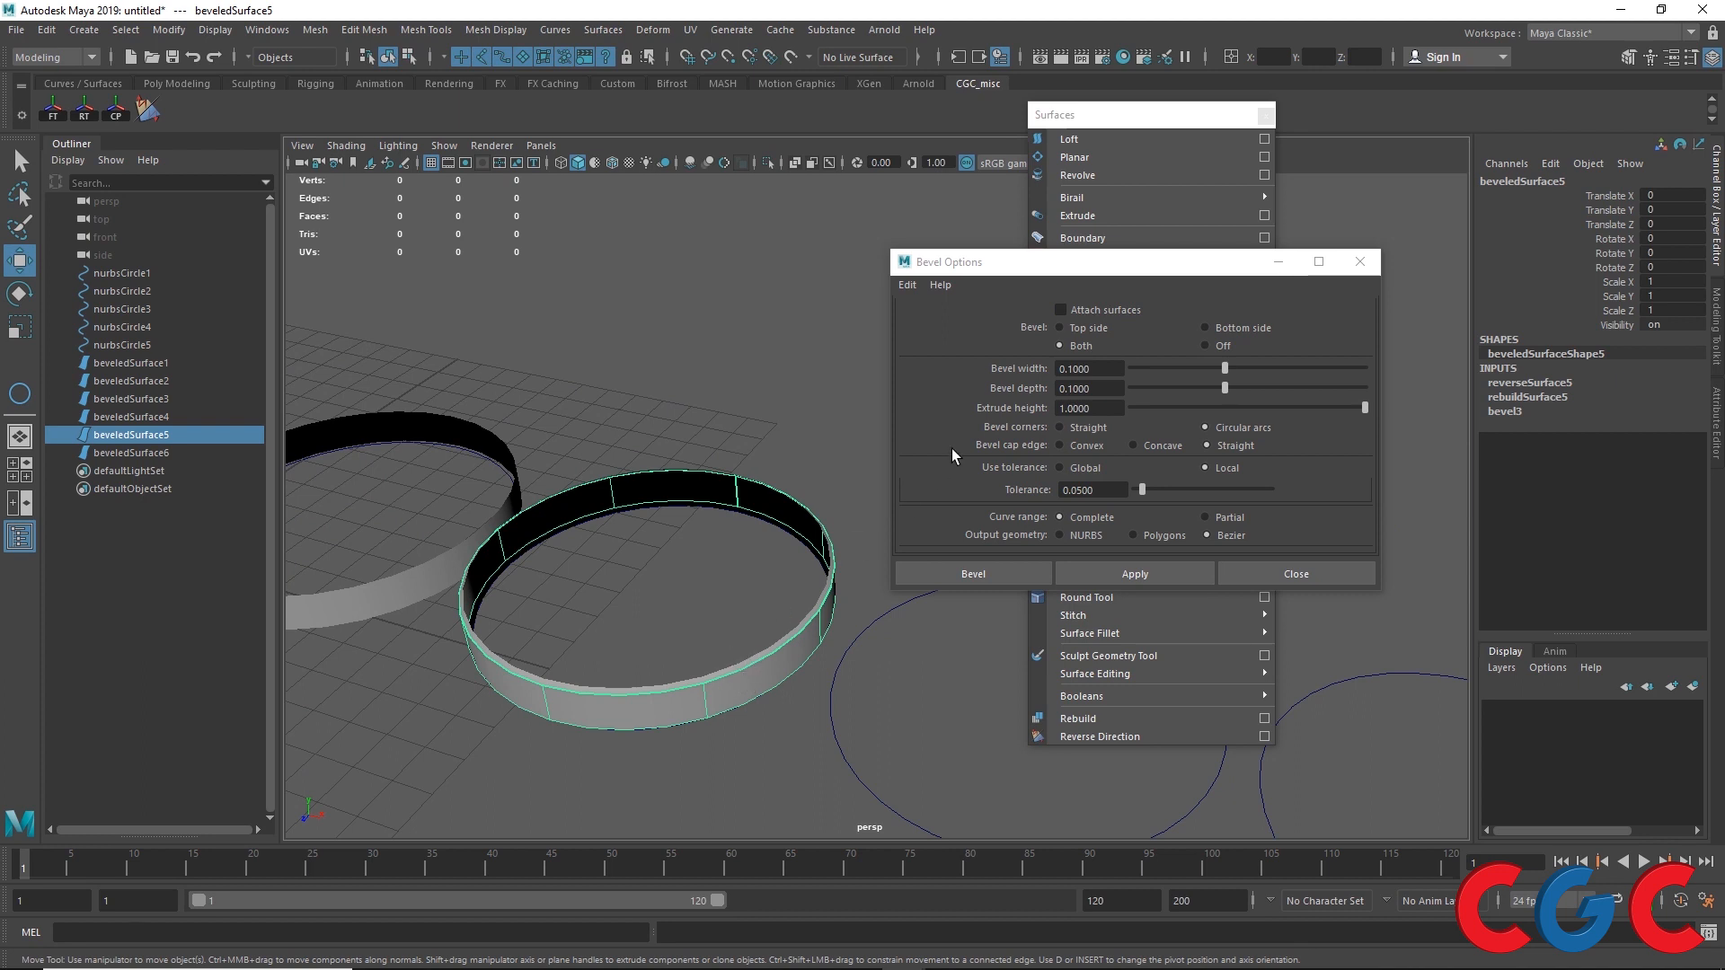
# Step: Turn on Attach surfaces in the Bevel options
pyautogui.click(1073, 309)
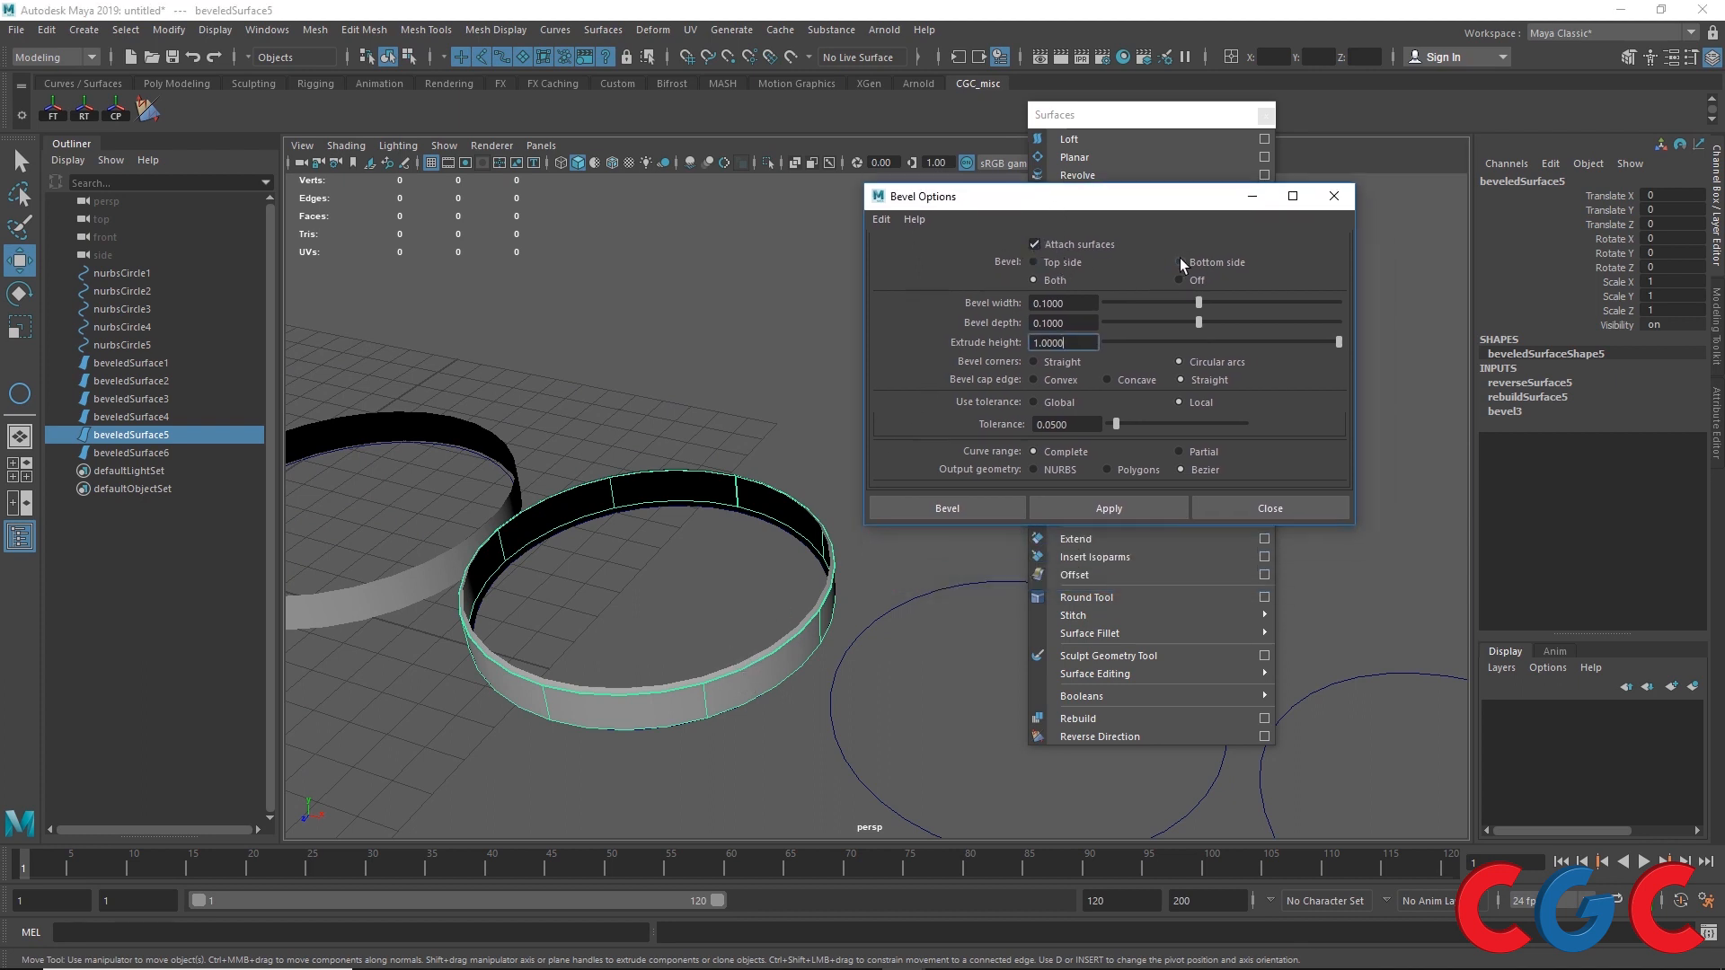
pyautogui.keyDown('alt'); pyautogui.moveTo(562, 620); pyautogui.dragTo(564, 600); pyautogui.keyUp('alt')
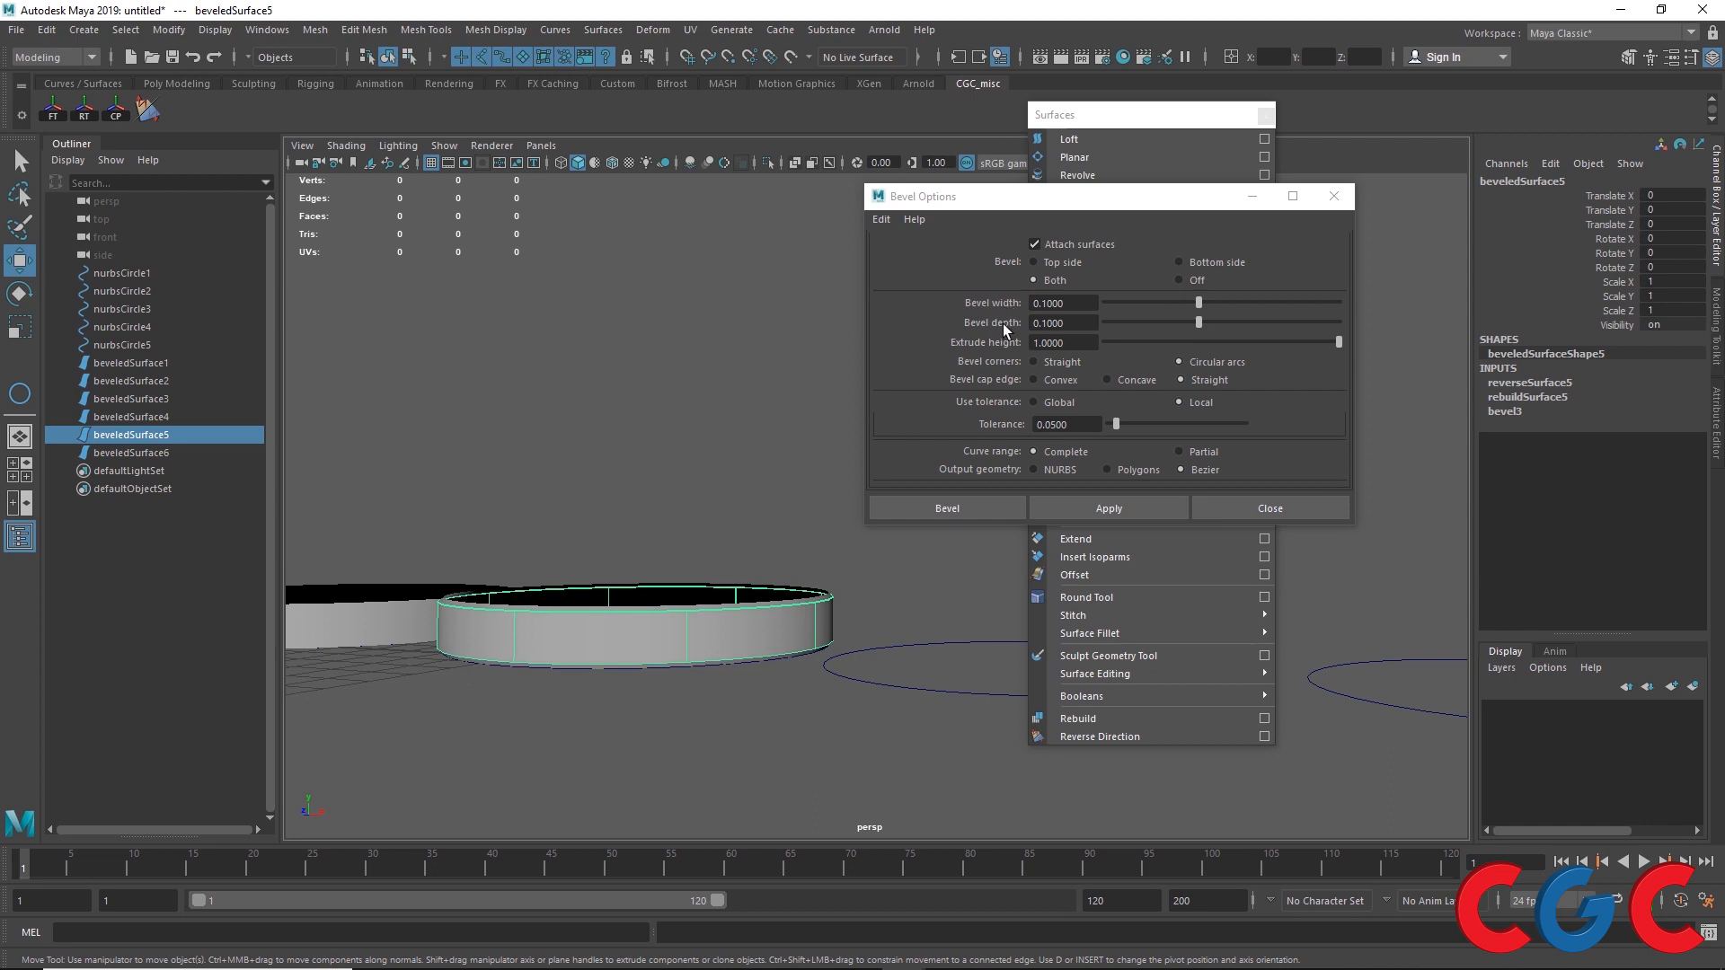
pyautogui.moveTo(1060, 196); pyautogui.dragTo(812, 777)
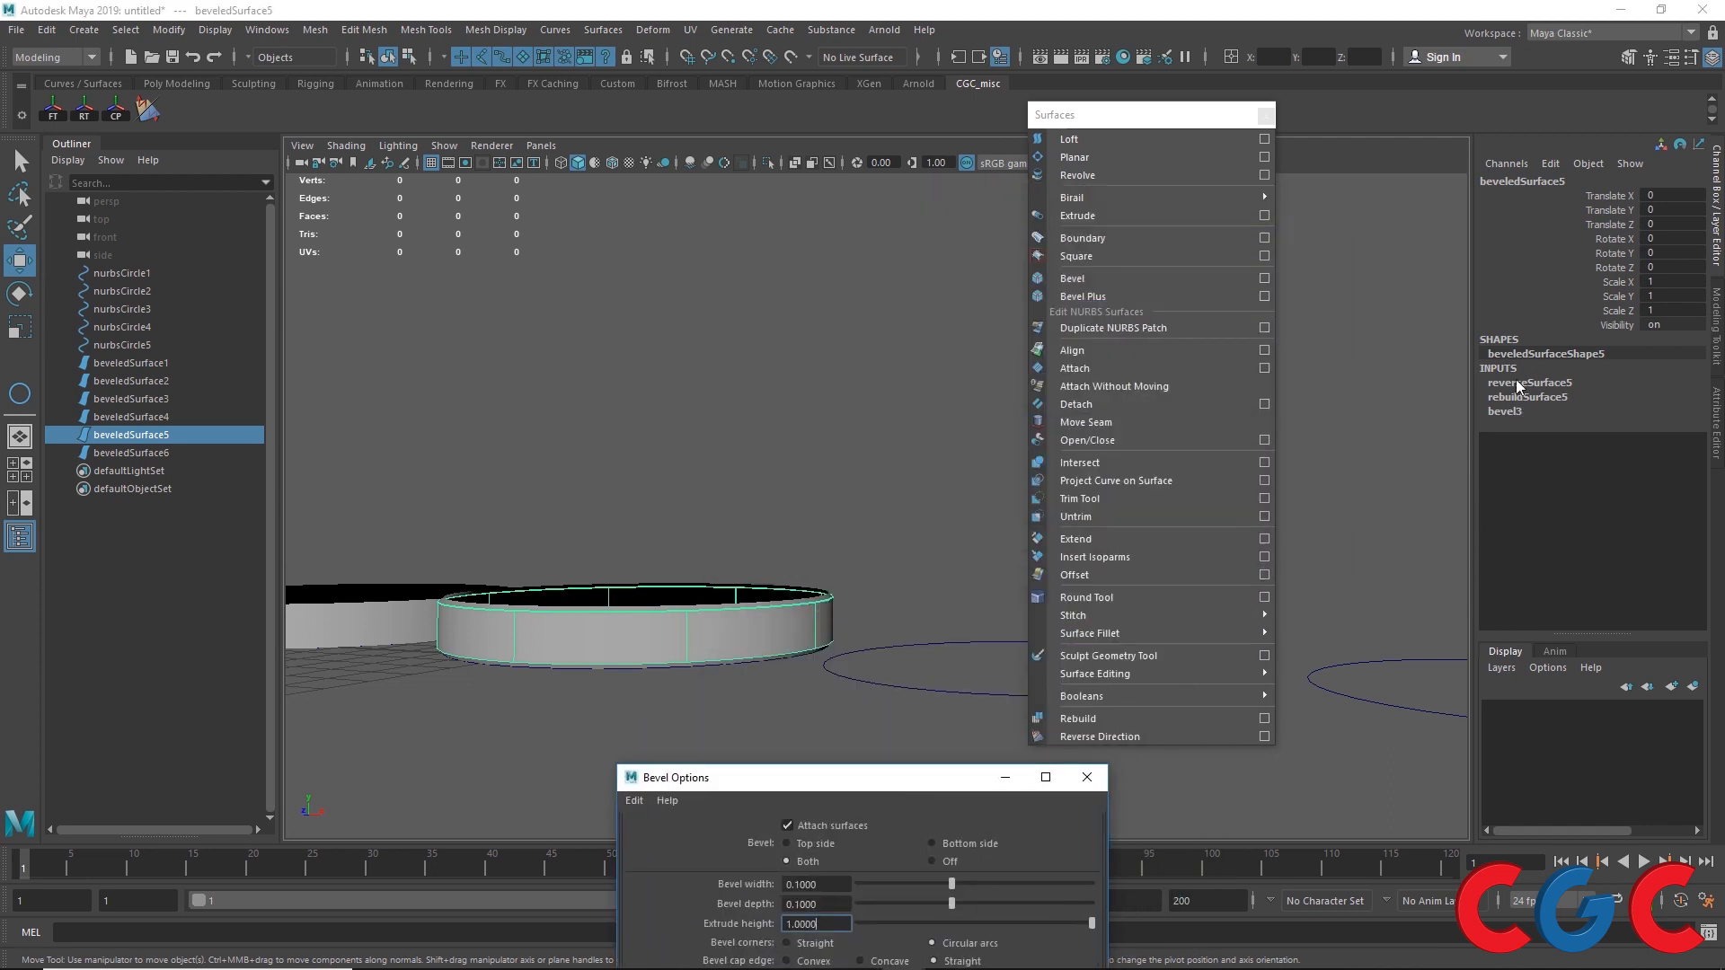
pyautogui.keyDown('alt'); pyautogui.moveTo(532, 680); pyautogui.dragTo(569, 696); pyautogui.keyUp('alt')
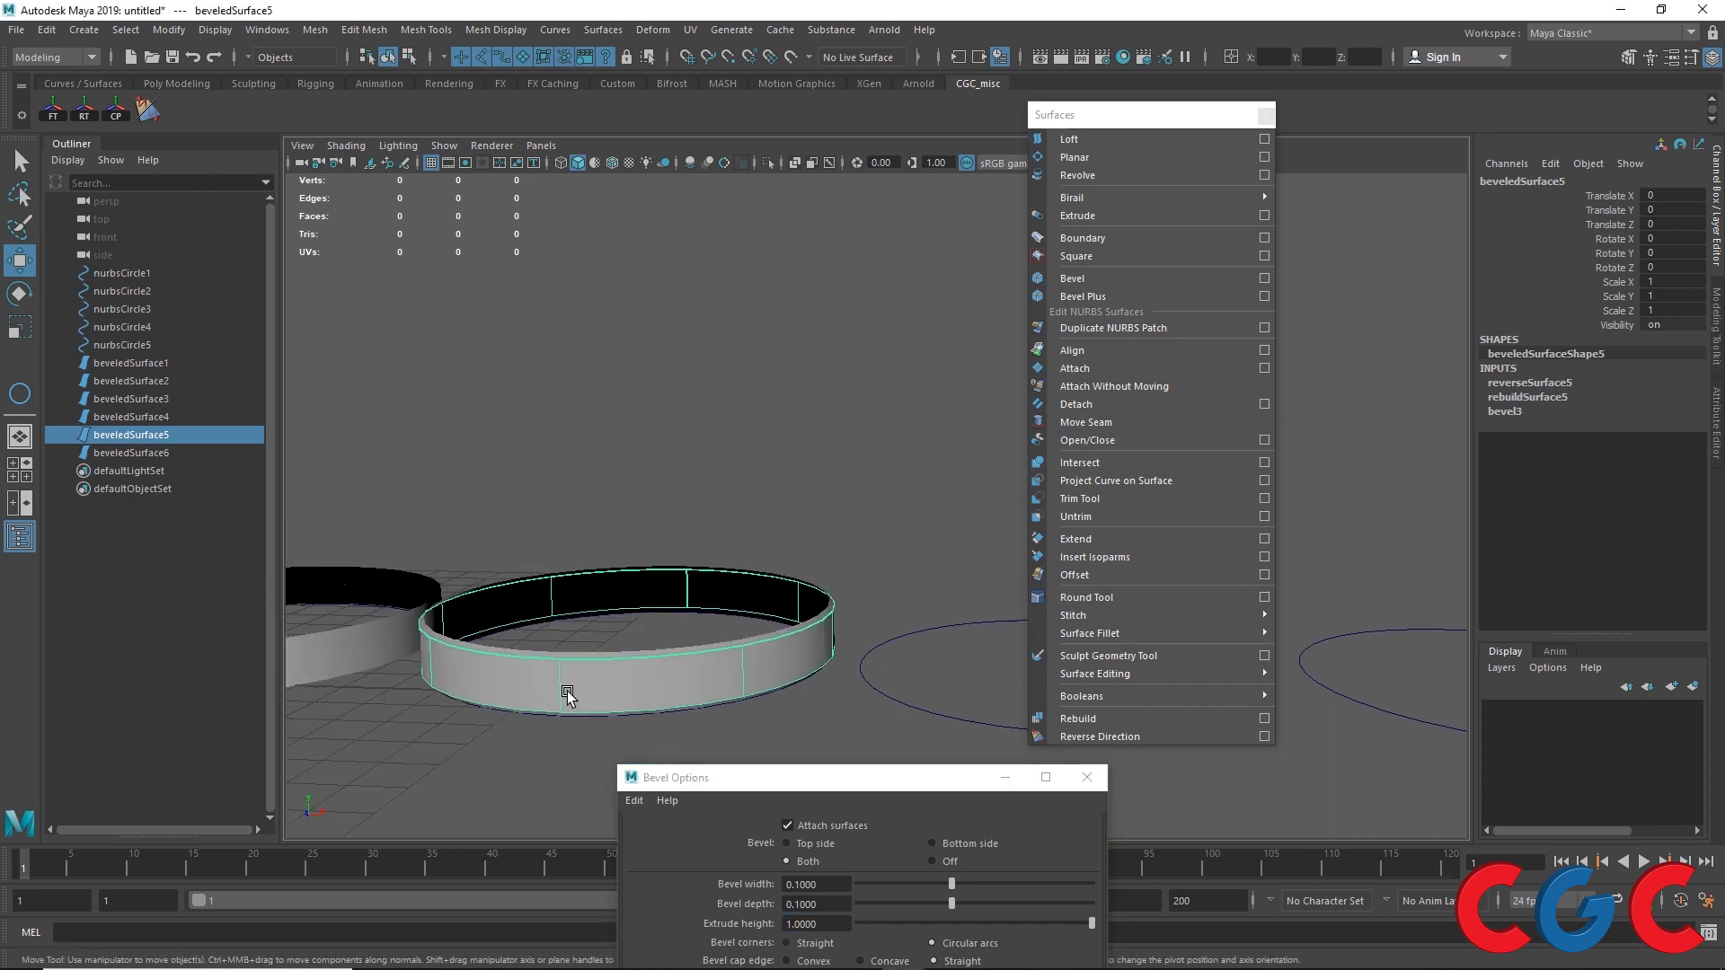
pyautogui.keyDown('alt'); pyautogui.moveTo(482, 648); pyautogui.dragTo(1213, 634, button='middle'); pyautogui.keyUp('alt')
# Step: Open the first beveled ring's bevel1 input attributes and undo a trial Width change
pyautogui.click(482, 633)
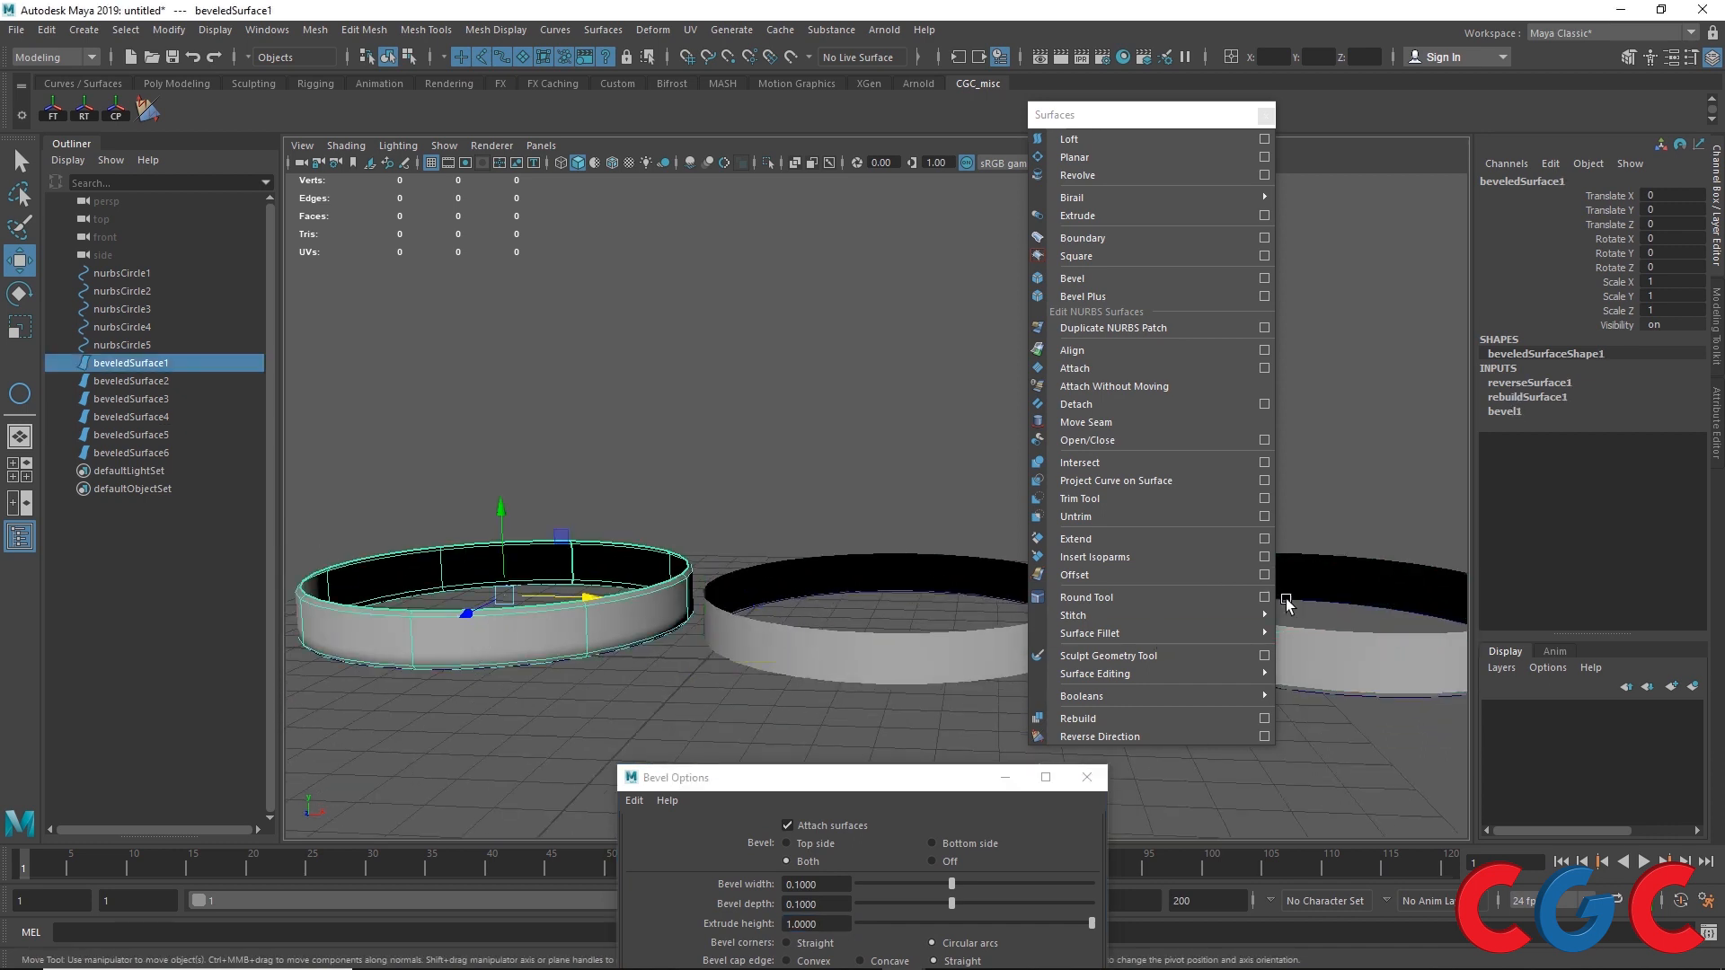
pyautogui.click(1494, 412)
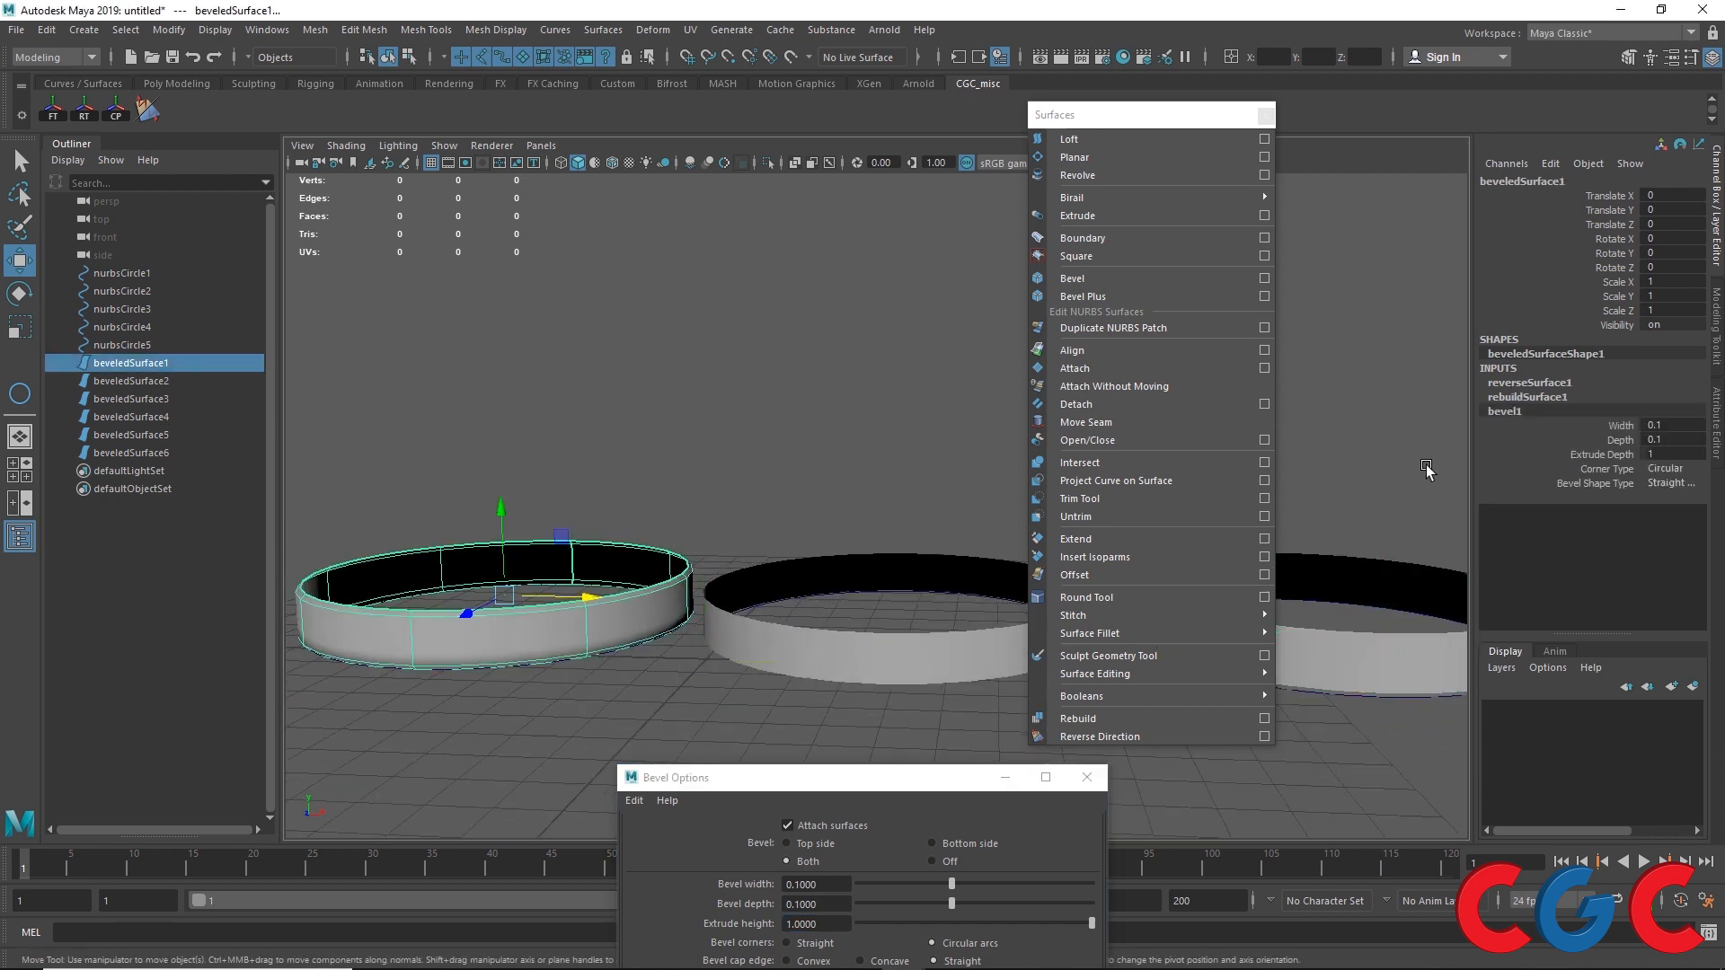
pyautogui.moveTo(823, 778); pyautogui.dragTo(956, 487)
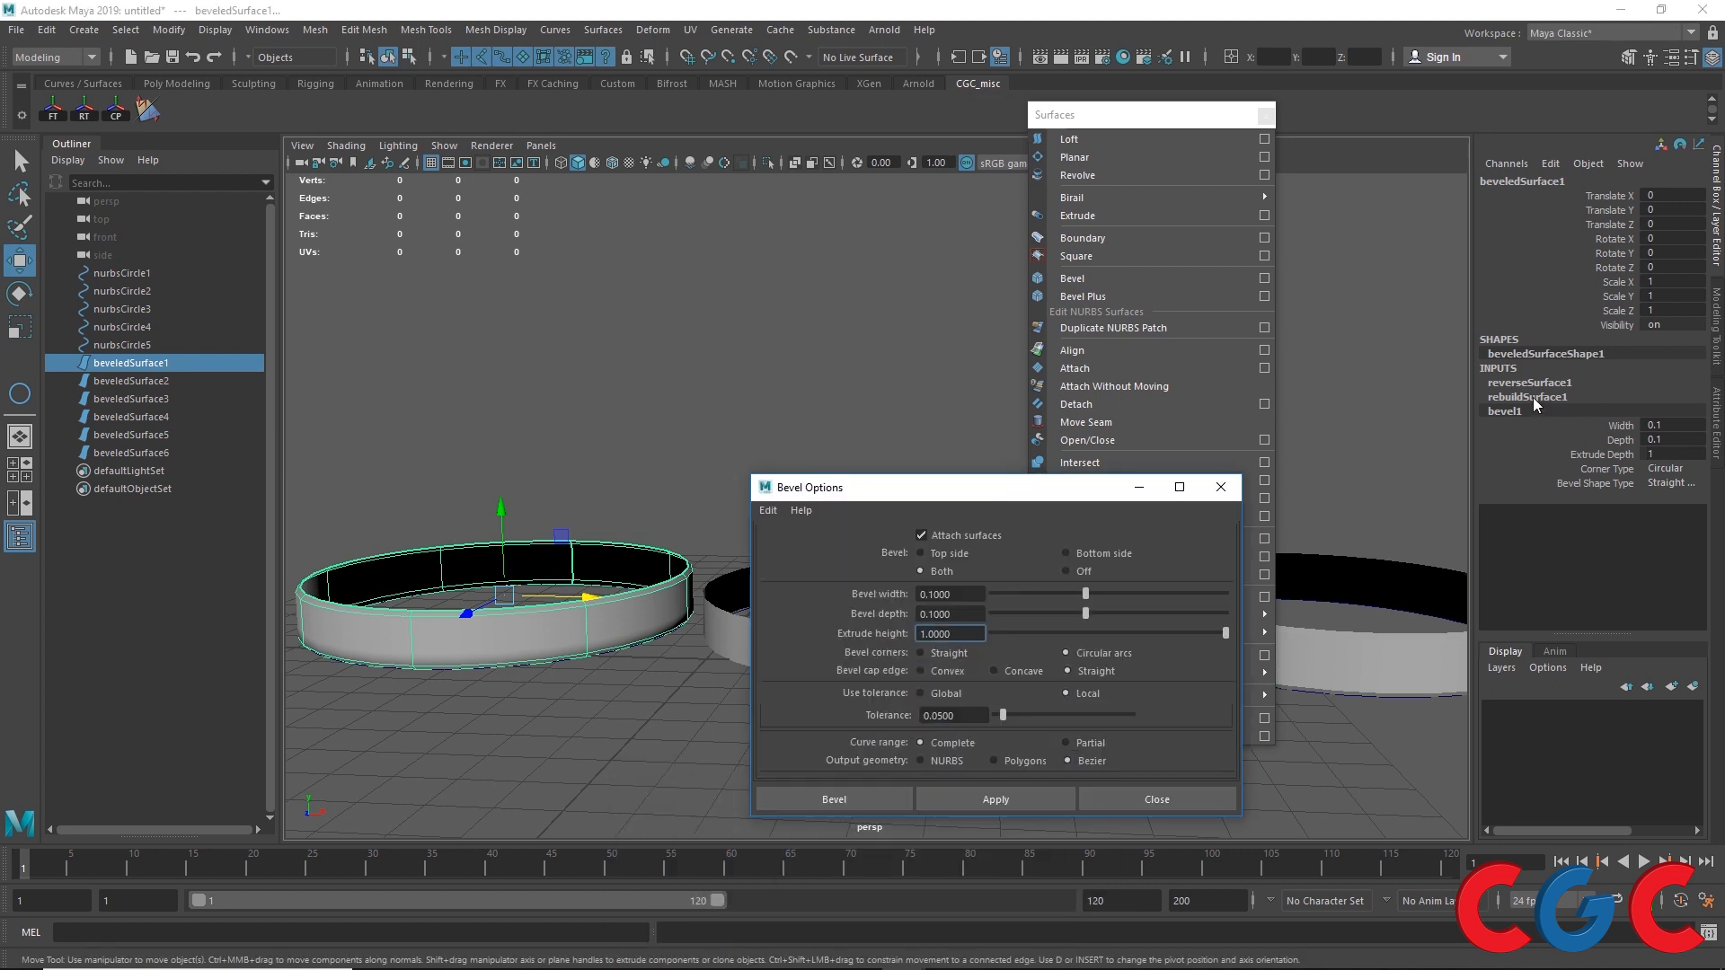
pyautogui.moveTo(1069, 493); pyautogui.dragTo(940, 722)
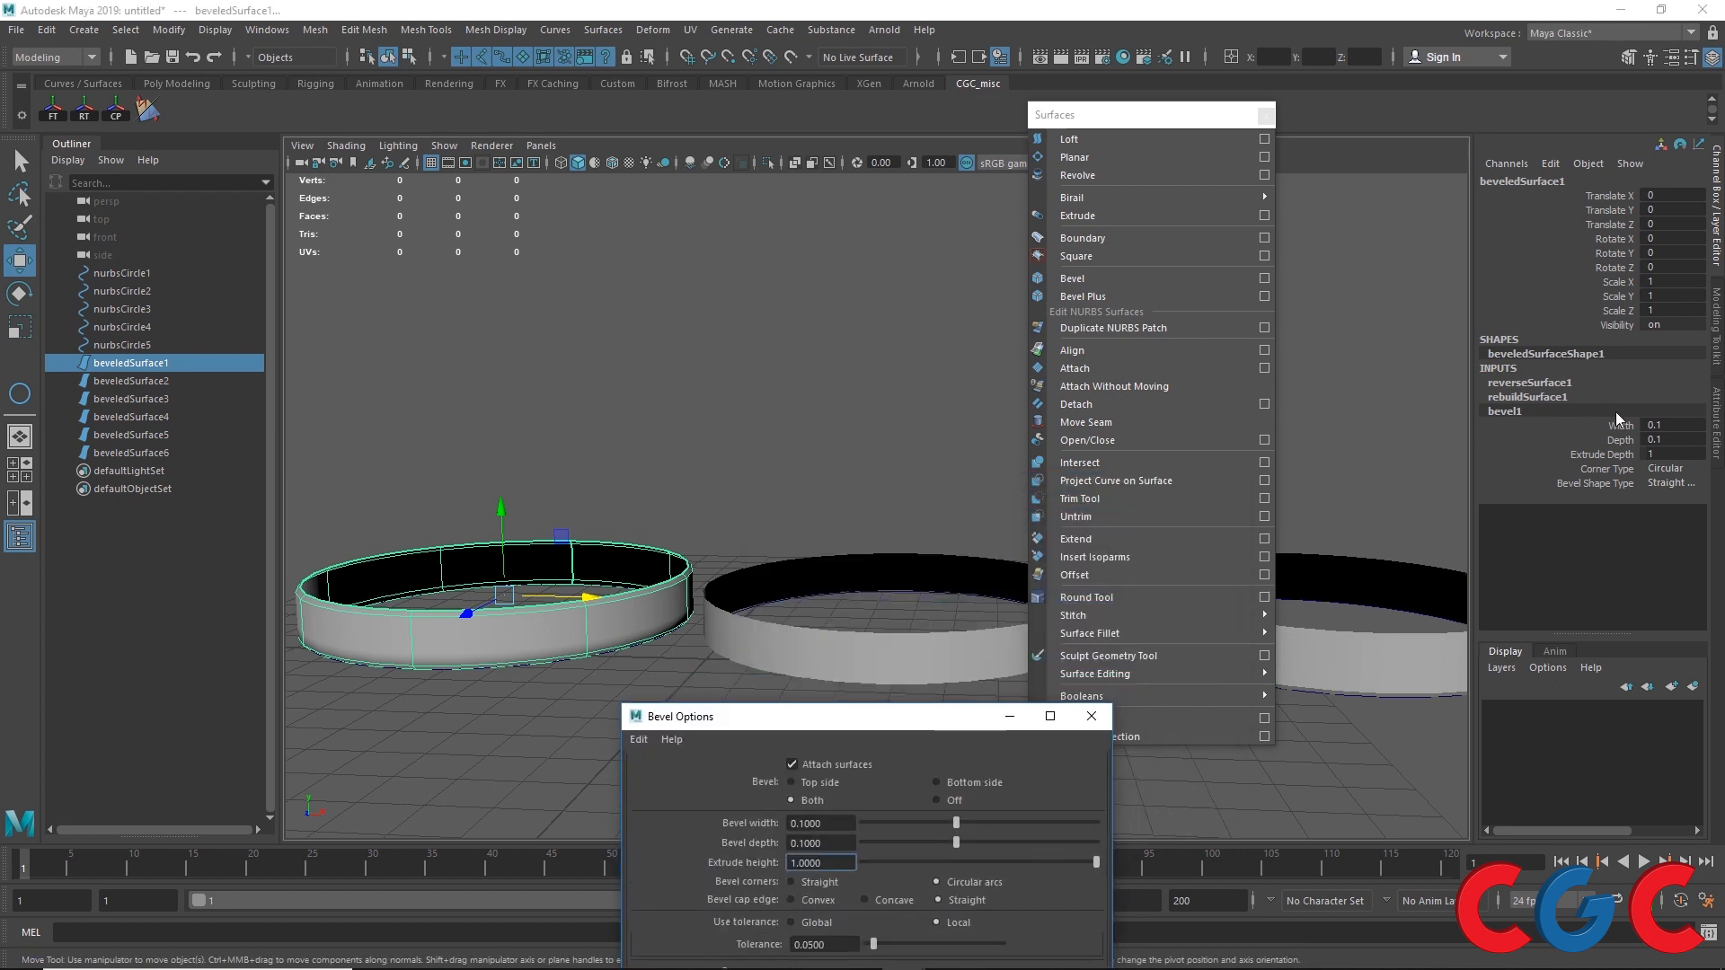
pyautogui.click(1400, 661)
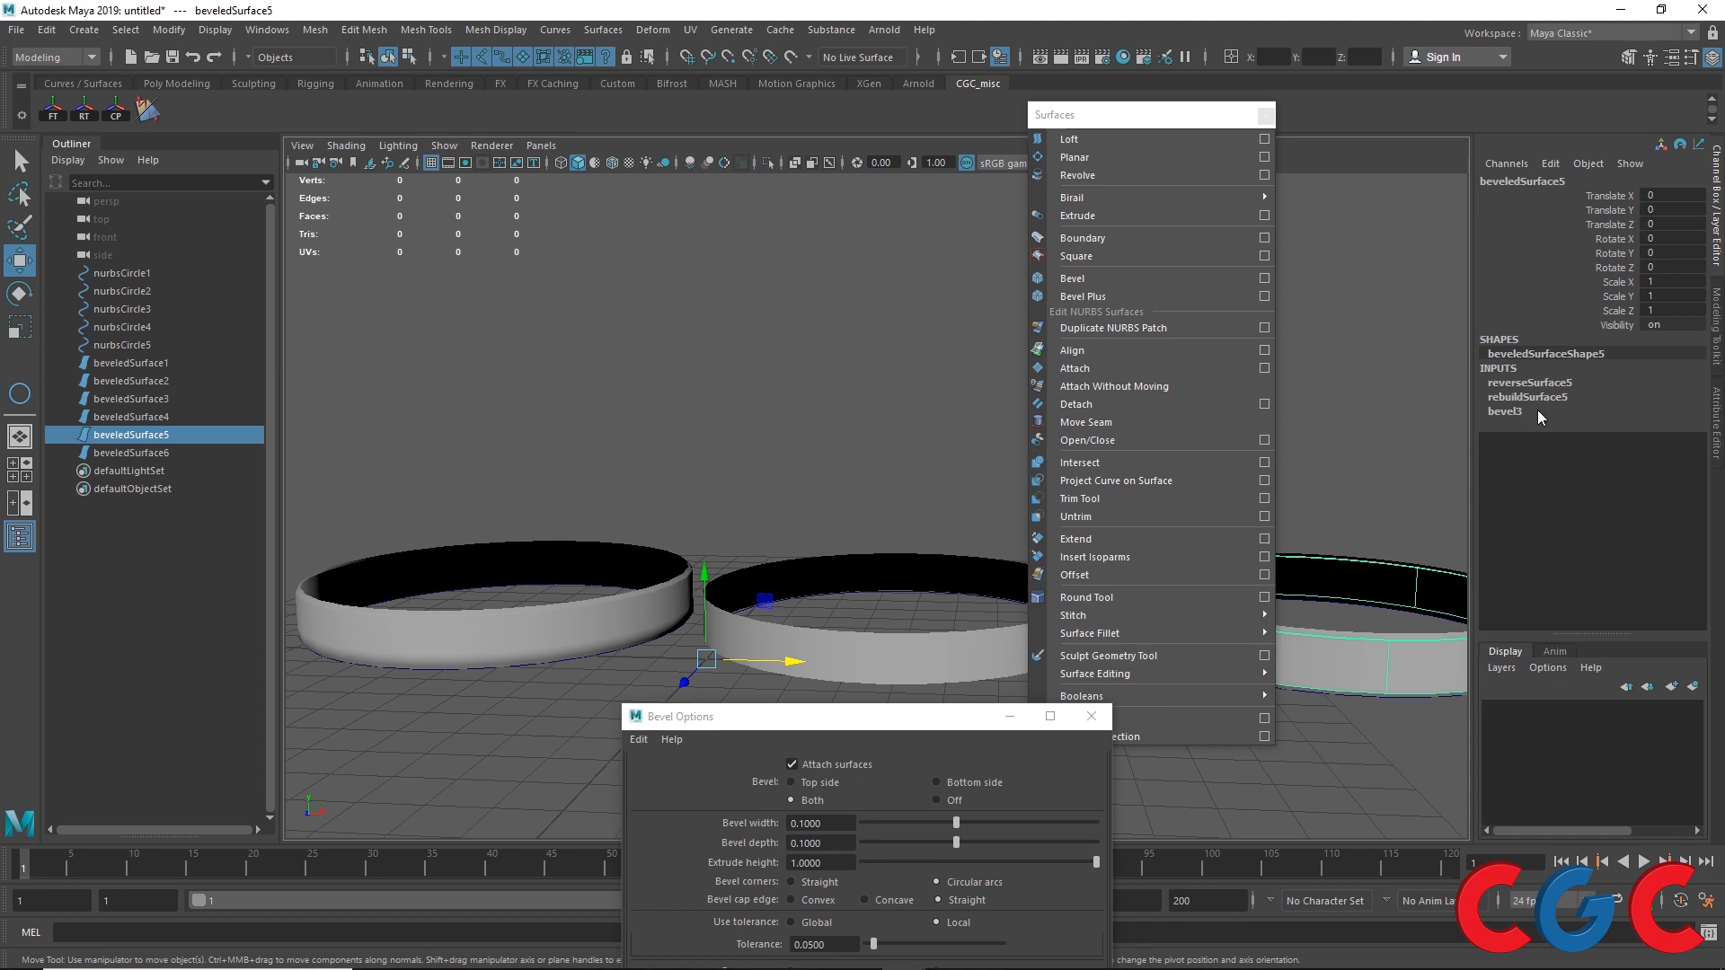
pyautogui.click(628, 623)
pyautogui.moveTo(931, 723); pyautogui.dragTo(1085, 305)
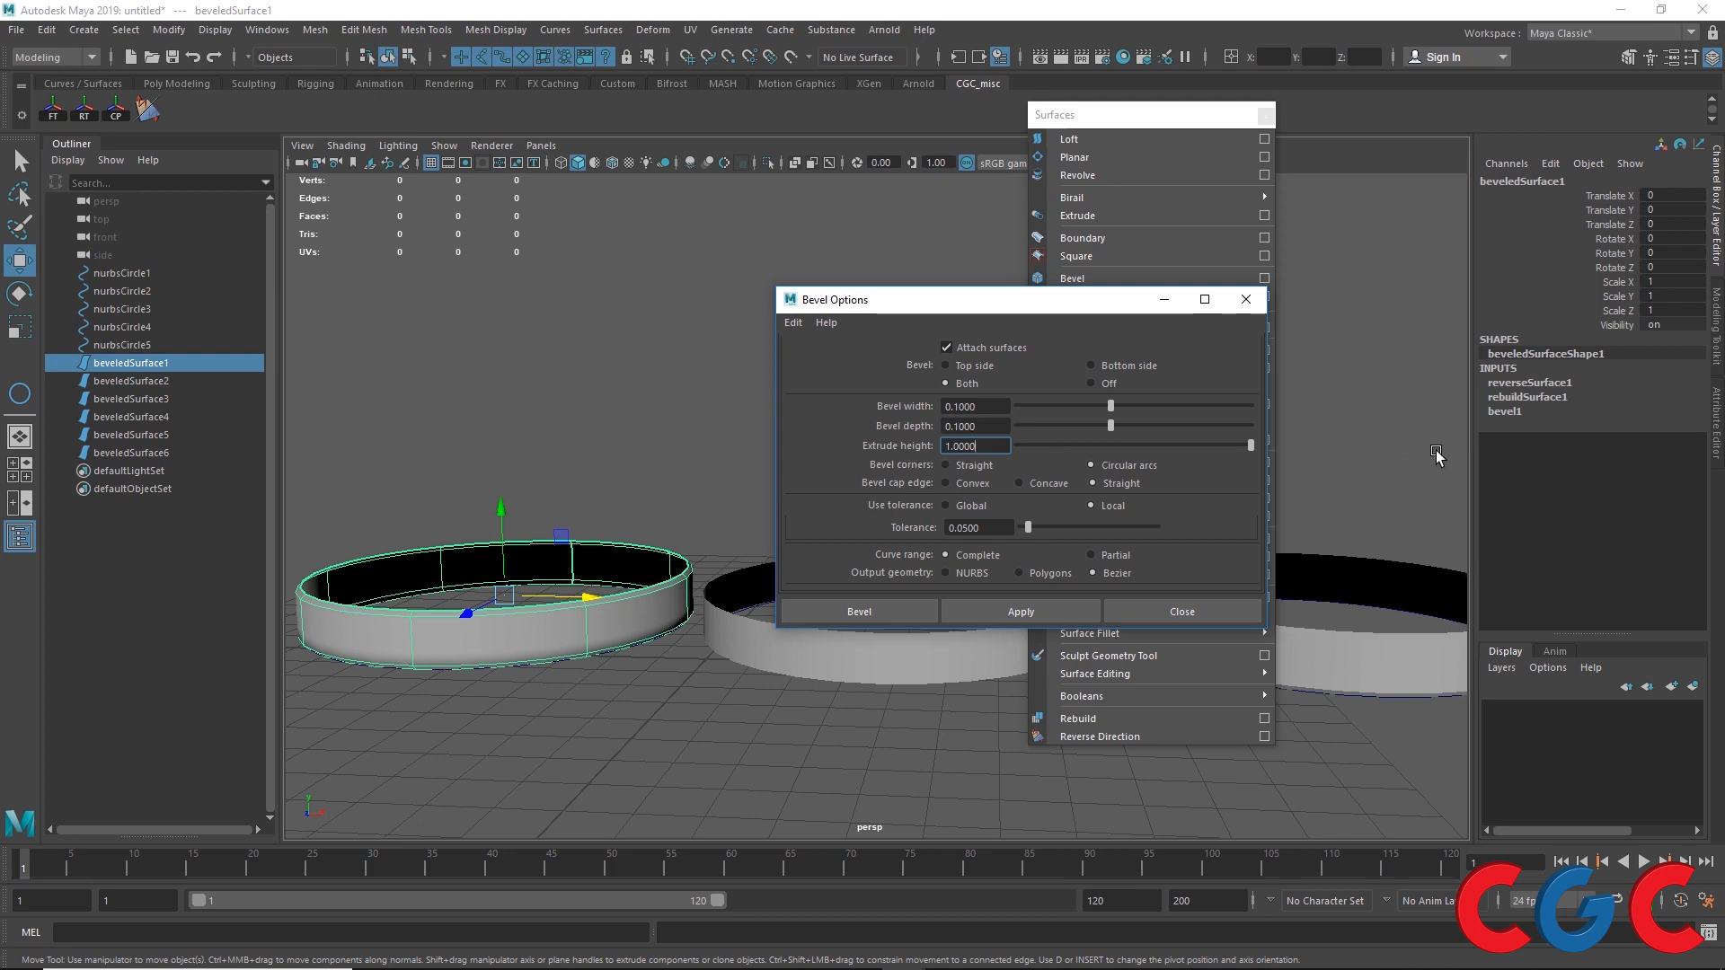
pyautogui.click(1506, 412)
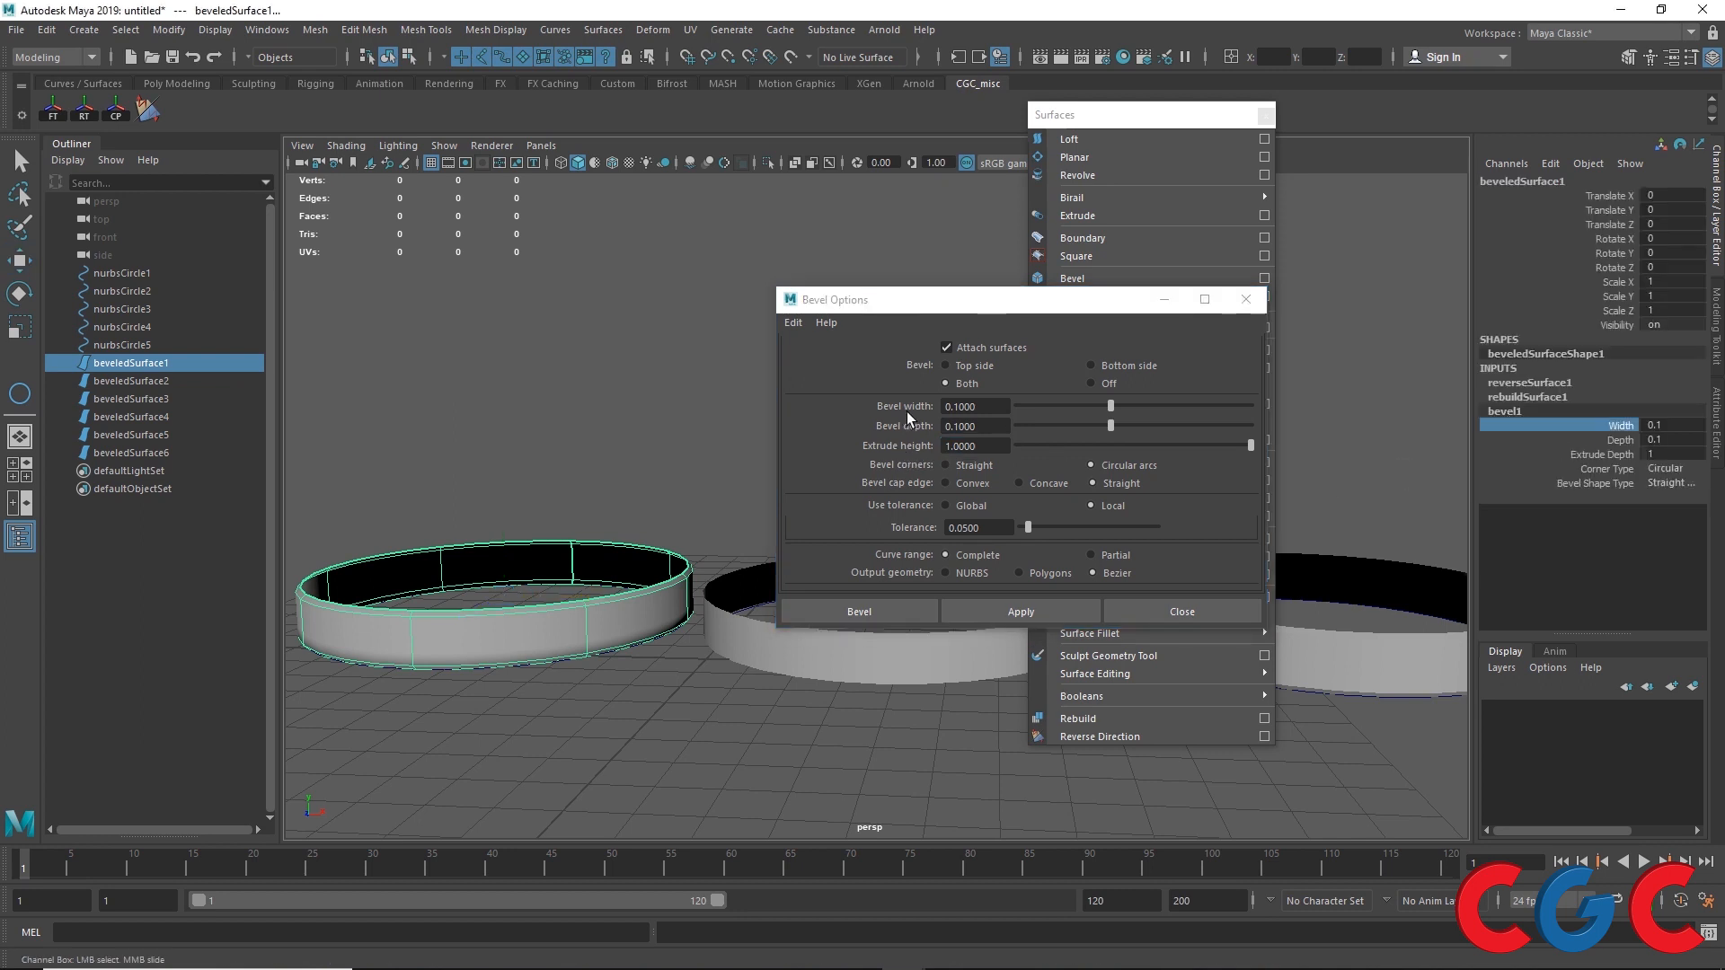
pyautogui.moveTo(559, 454)
pyautogui.mouseDown(button='middle')
pyautogui.moveTo(581, 451)
pyautogui.moveTo(552, 441)
pyautogui.mouseUp(button='middle')
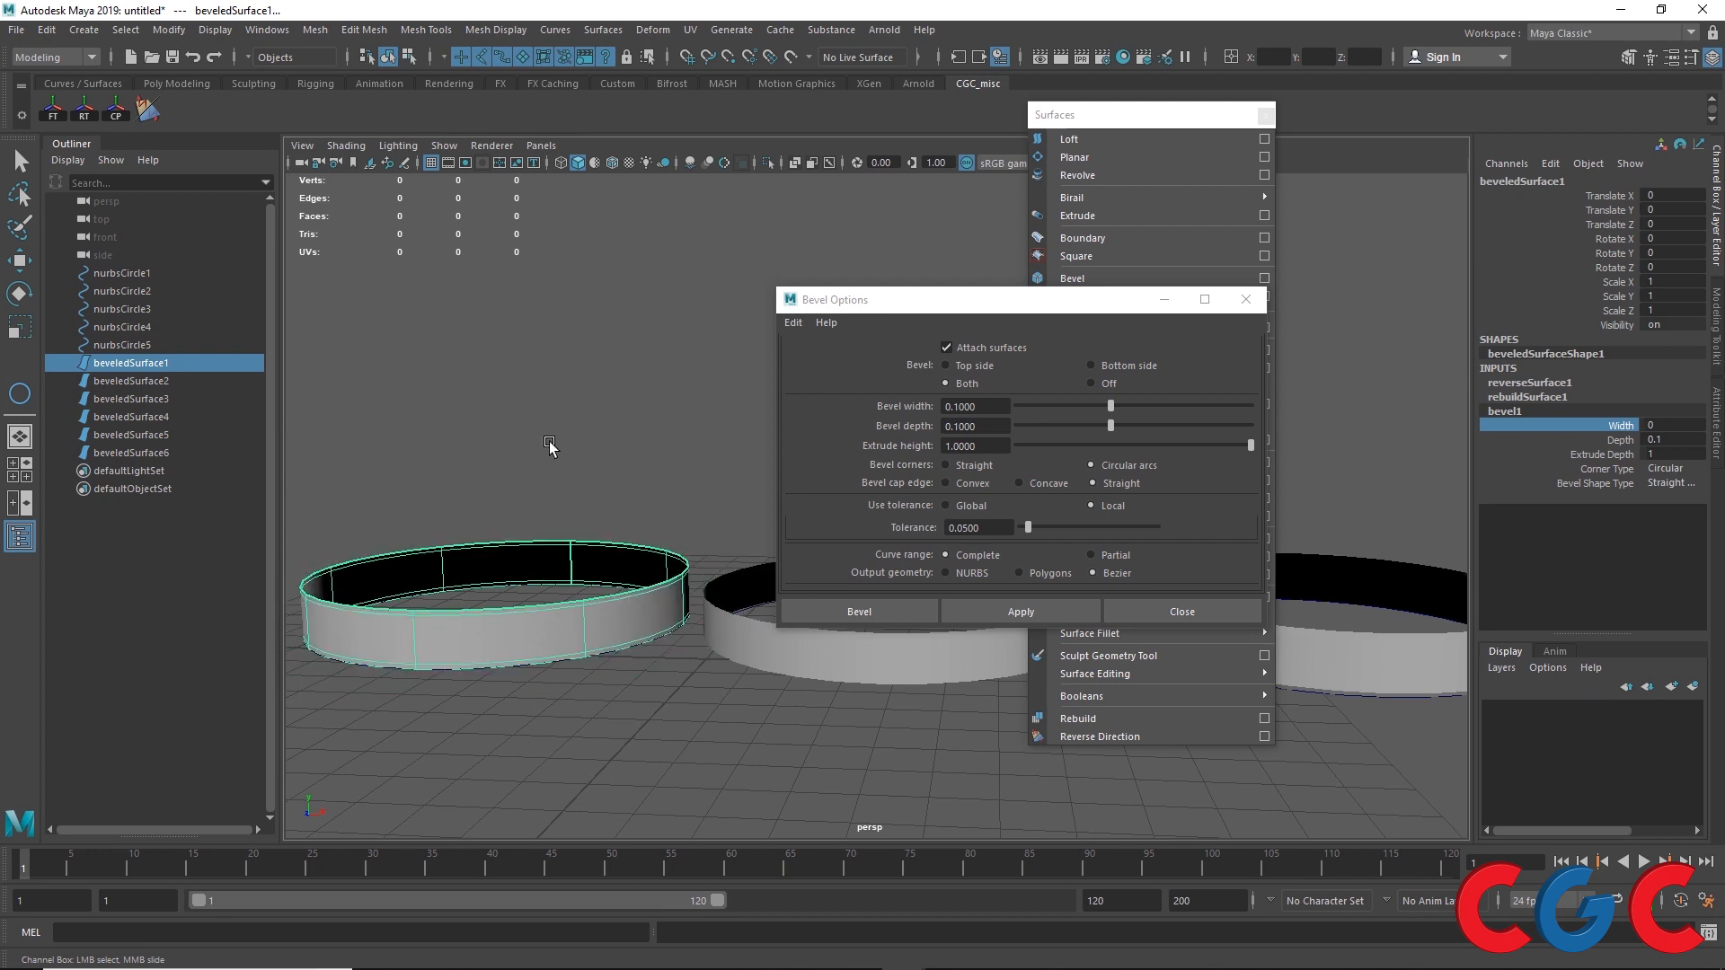
pyautogui.hotkey('ctrl', 'z')
# Step: Adjust bevel1 interactively to a Width of about 1.5, Depth about 1.6 and Extrude Depth about 3
pyautogui.keyDown('alt'); pyautogui.moveTo(551, 442); pyautogui.dragTo(693, 397); pyautogui.keyUp('alt')
pyautogui.keyDown('alt'); pyautogui.moveTo(596, 464); pyautogui.dragTo(643, 462, button='right'); pyautogui.keyUp('alt')
pyautogui.click(1614, 441)
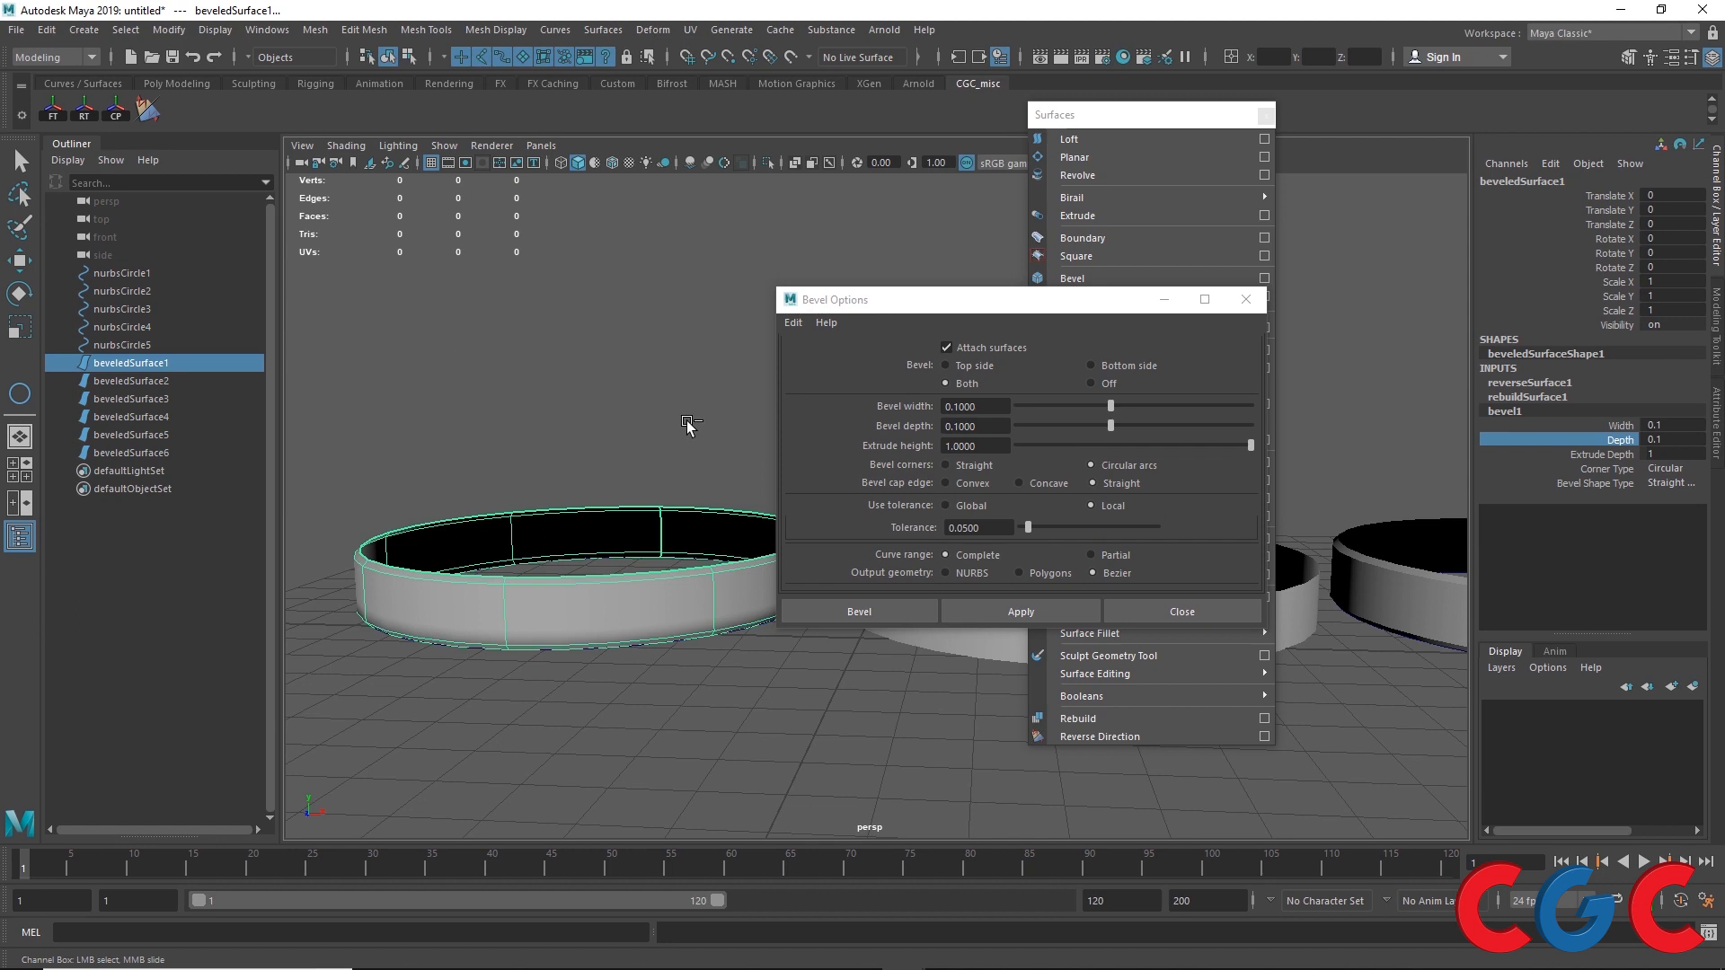
pyautogui.moveTo(687, 424); pyautogui.dragTo(710, 321, button='middle')
pyautogui.click(1622, 426)
pyautogui.keyDown('alt'); pyautogui.moveTo(710, 324); pyautogui.dragTo(666, 395); pyautogui.keyUp('alt')
pyautogui.click(1601, 454)
pyautogui.moveTo(663, 393); pyautogui.dragTo(813, 357, button='middle')
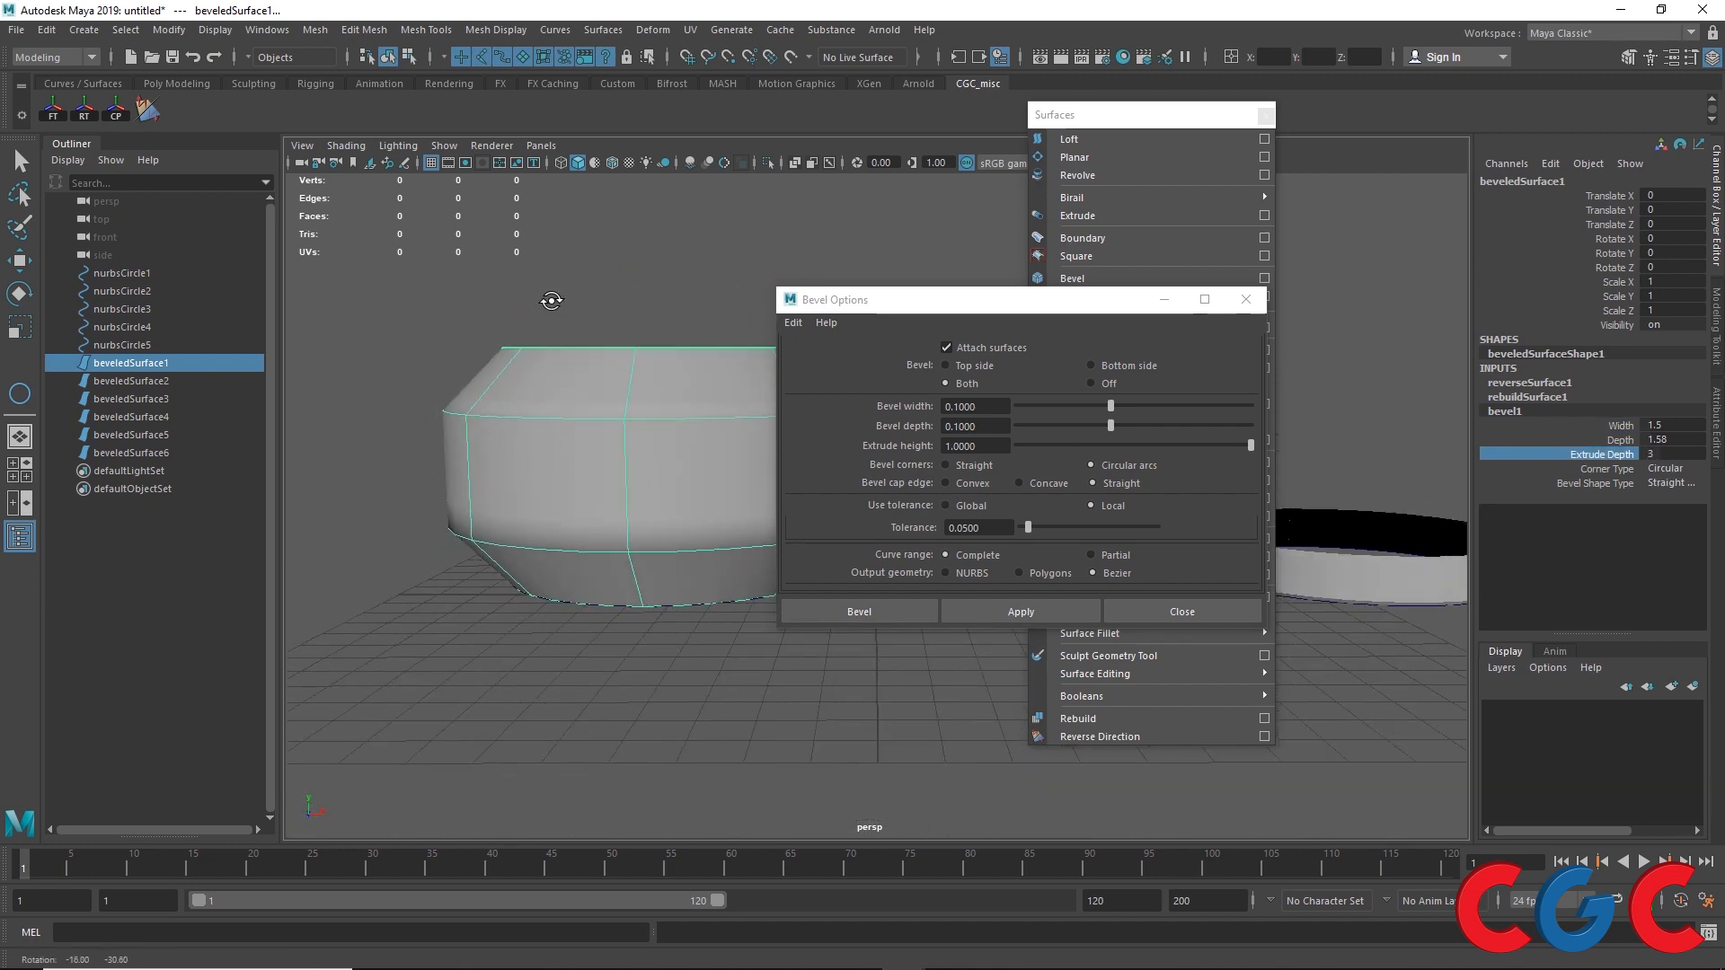
# Step: Increase bevel1 Depth to about 2.1 and Extrude Depth to about 5.8
pyautogui.click(1617, 440)
pyautogui.moveTo(438, 334); pyautogui.dragTo(439, 332, button='middle')
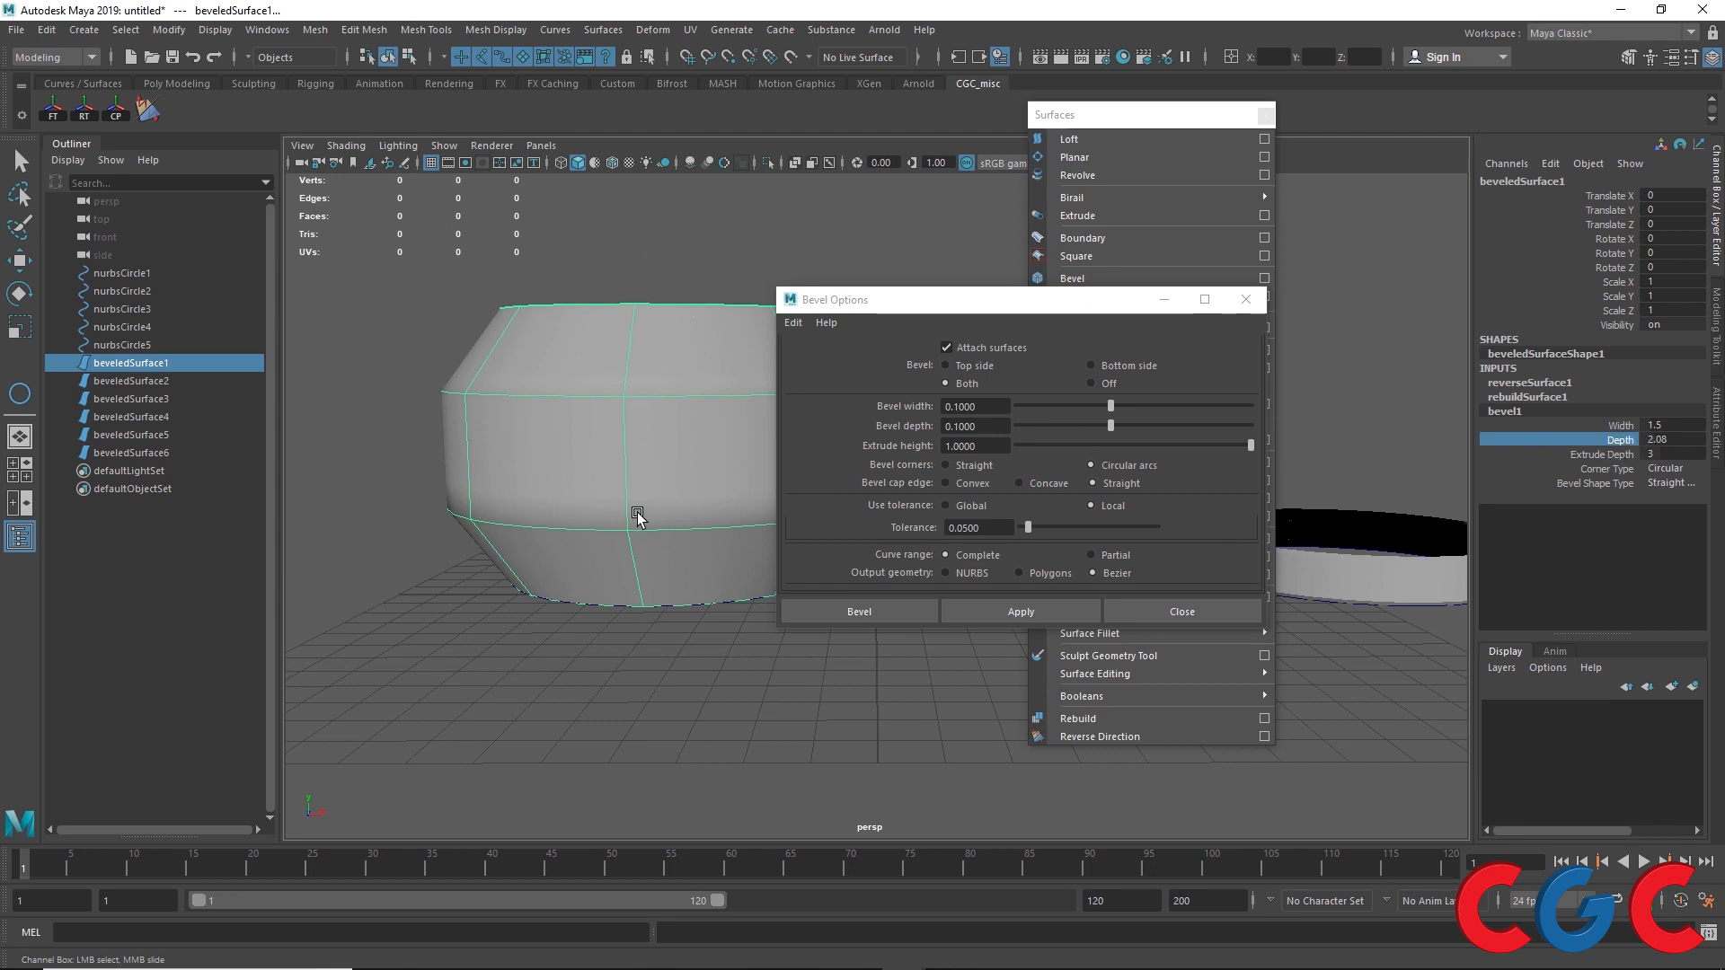
pyautogui.click(1608, 454)
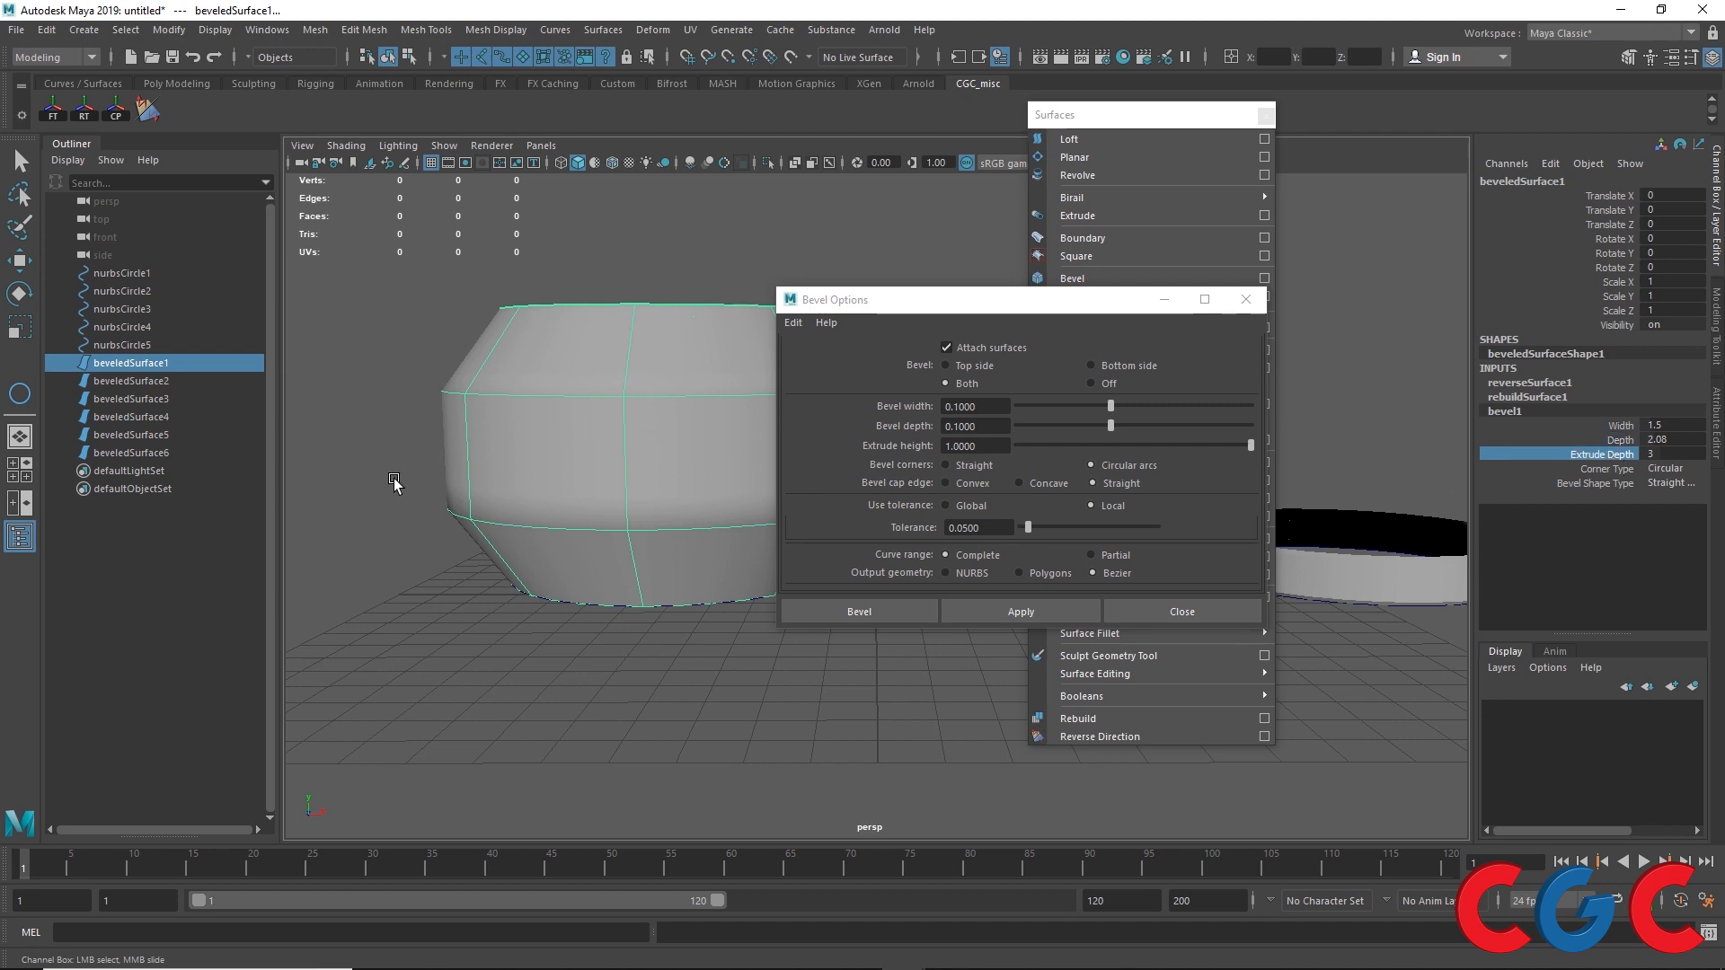
pyautogui.moveTo(410, 460); pyautogui.dragTo(620, 508, button='middle')
# Step: Set bevel1 Extrude Depth to 2 and Depth to 1
pyautogui.moveTo(845, 310); pyautogui.dragTo(1152, 633)
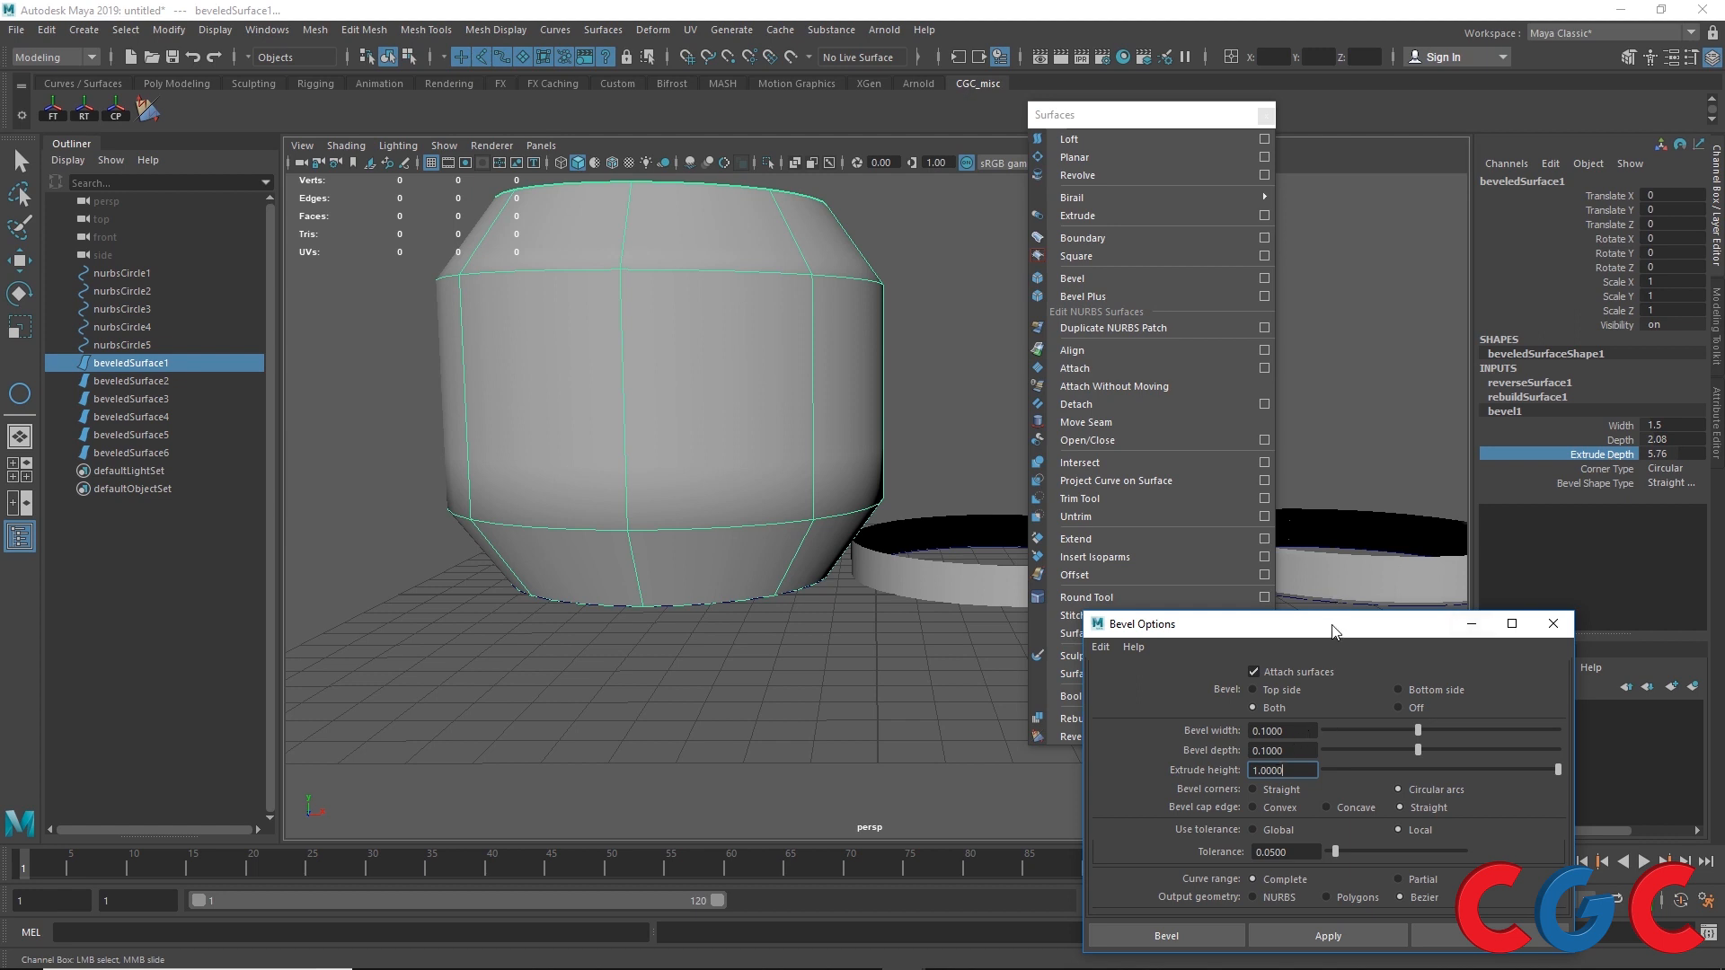
pyautogui.moveTo(1332, 631); pyautogui.dragTo(1251, 434)
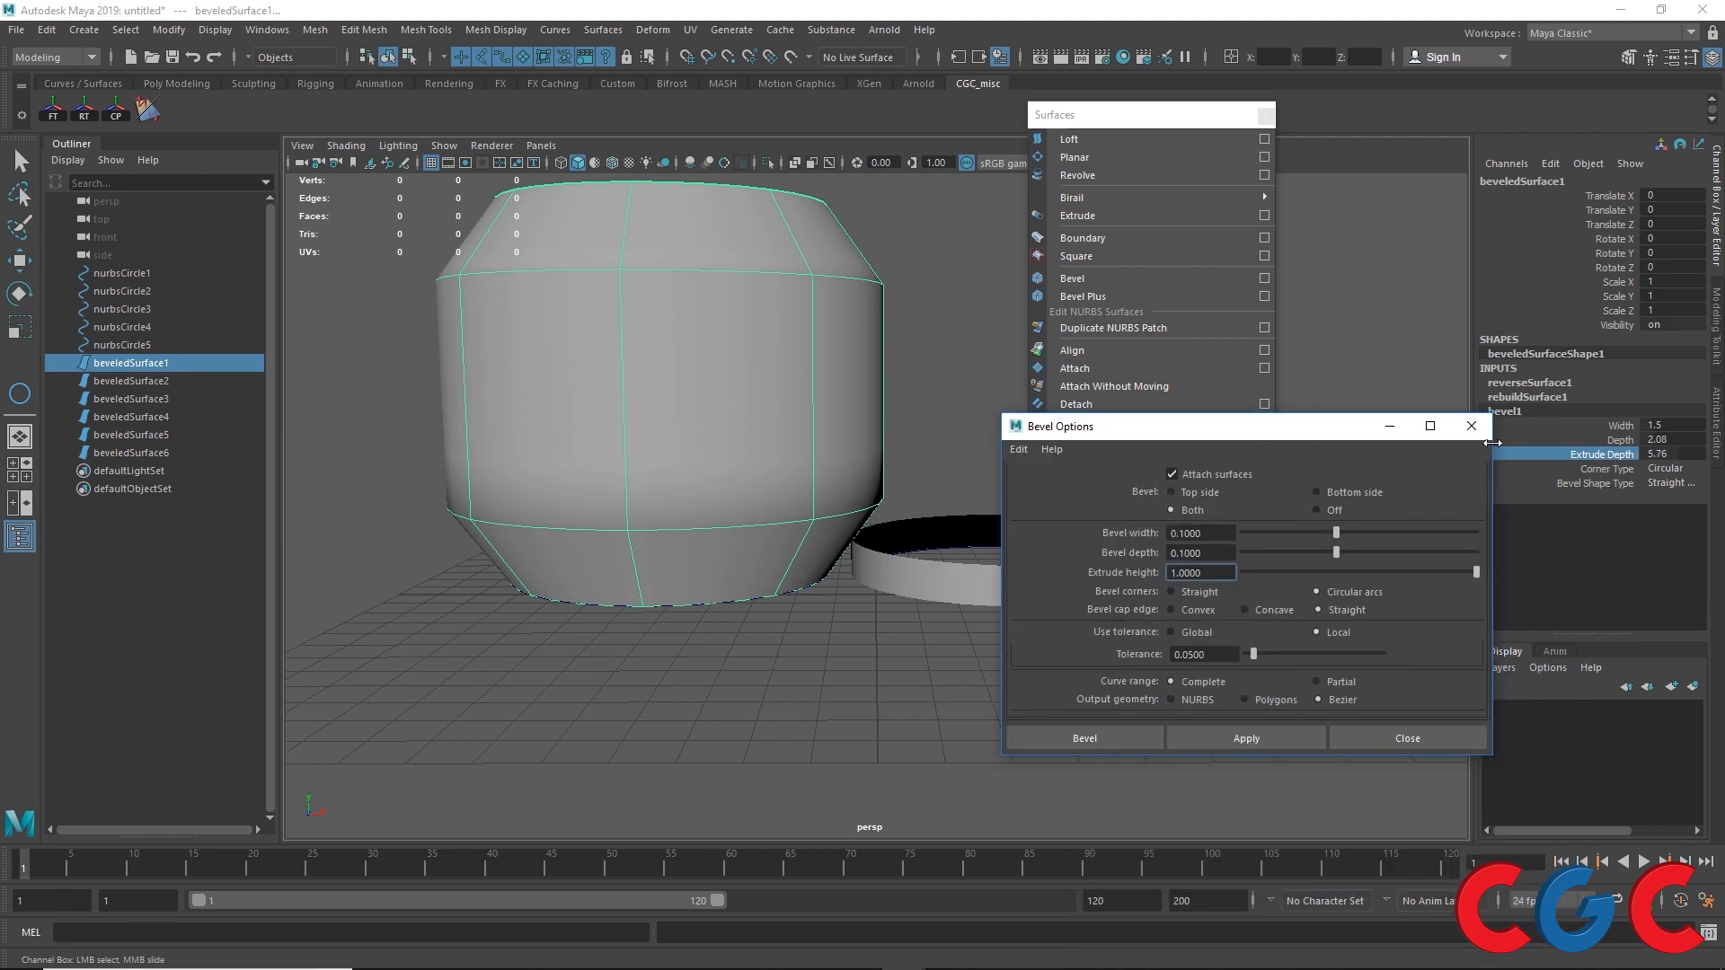
pyautogui.moveTo(1210, 437); pyautogui.dragTo(1177, 376)
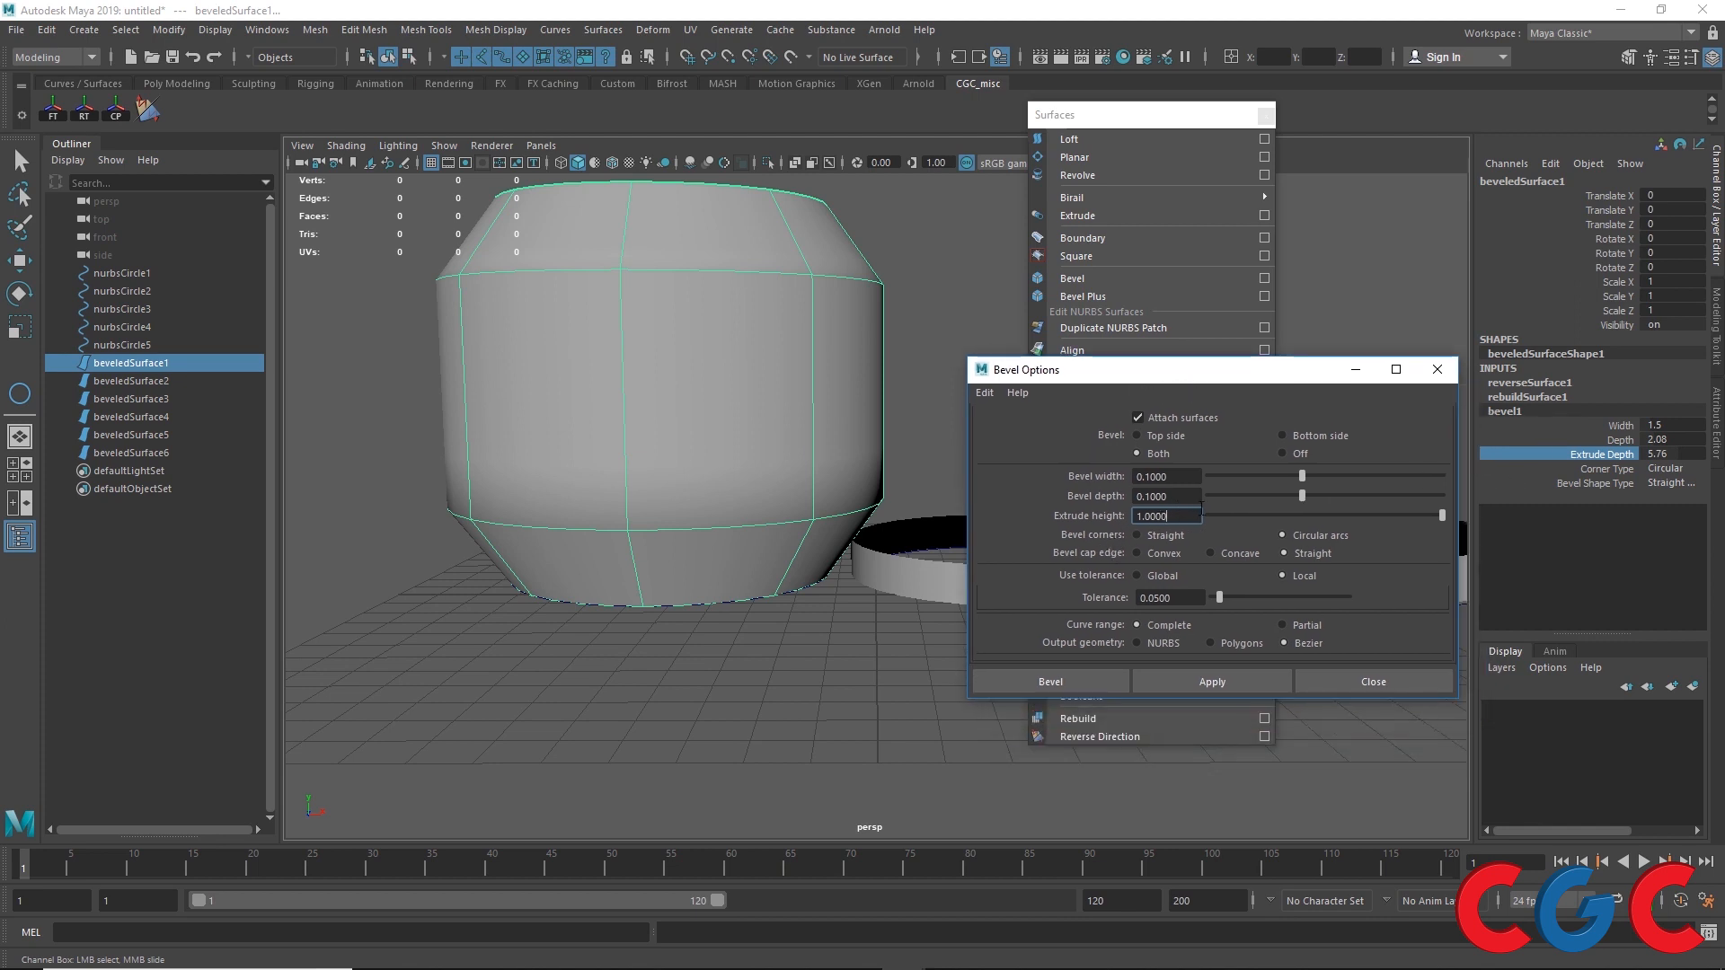
pyautogui.write('2')
pyautogui.press('Return')
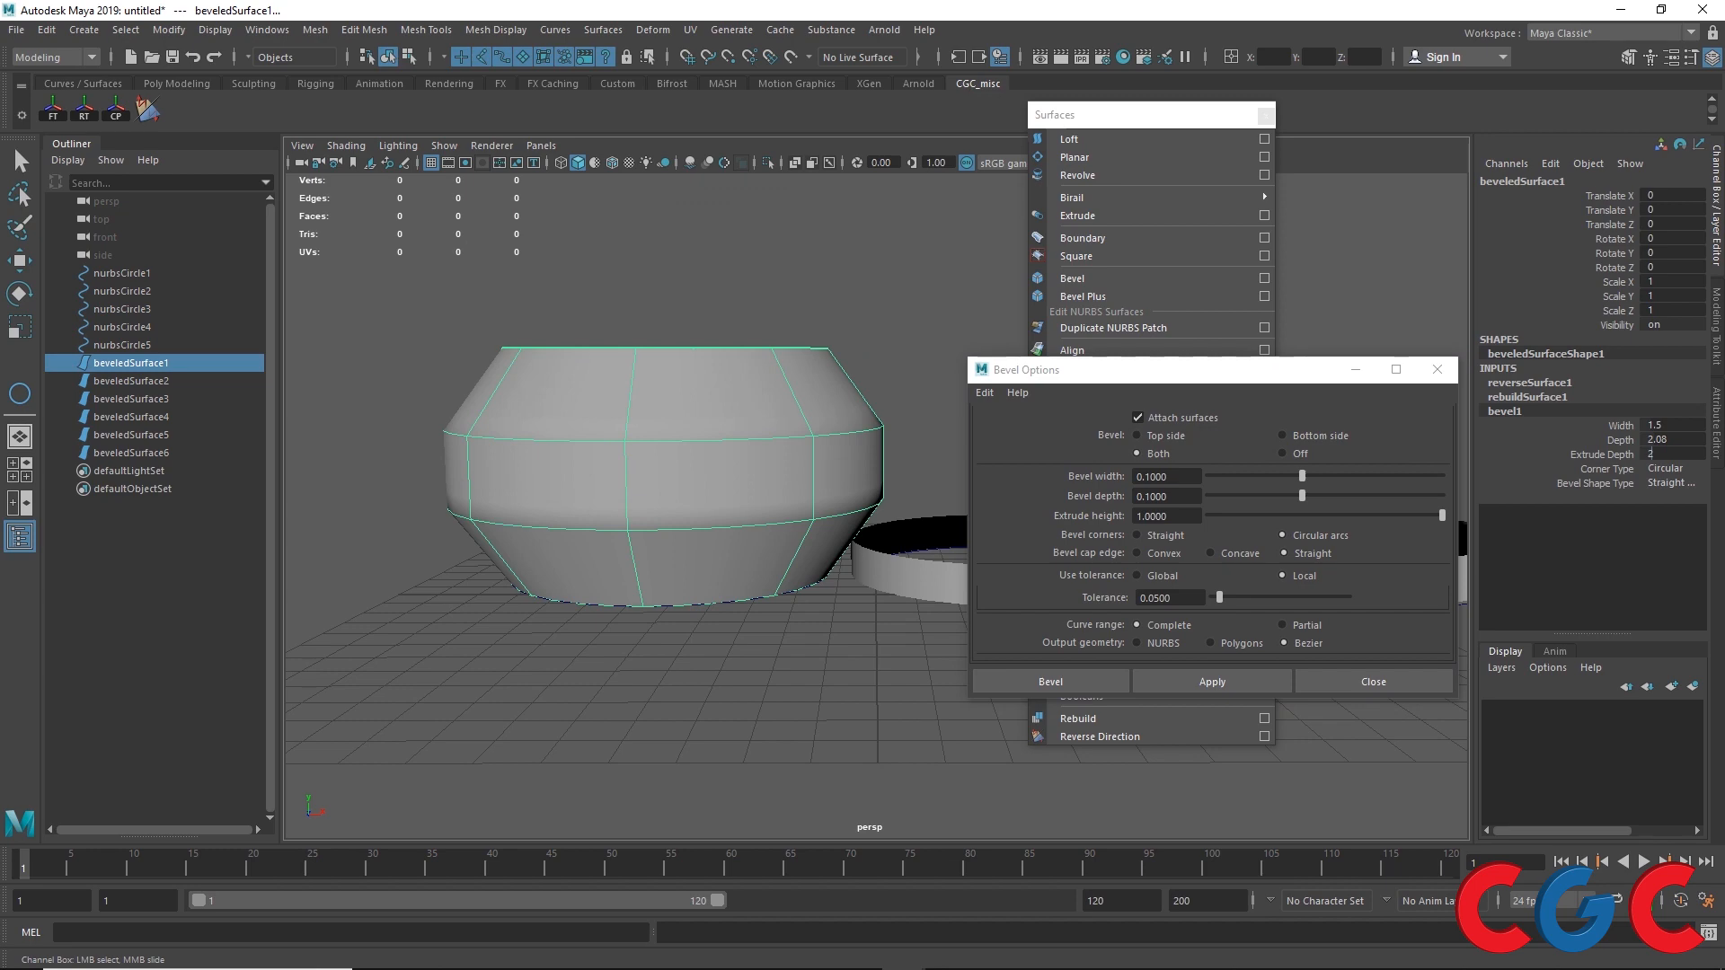
pyautogui.doubleClick(1678, 439)
pyautogui.write('1')
pyautogui.press('Return')
# Step: Change bevel1 Corner Type to Linear
pyautogui.moveTo(659, 594)
pyautogui.keyDown('alt'); pyautogui.mouseDown()
pyautogui.moveTo(701, 640)
pyautogui.moveTo(616, 610)
pyautogui.moveTo(666, 569)
pyautogui.moveTo(669, 592)
pyautogui.mouseUp(); pyautogui.keyUp('alt')
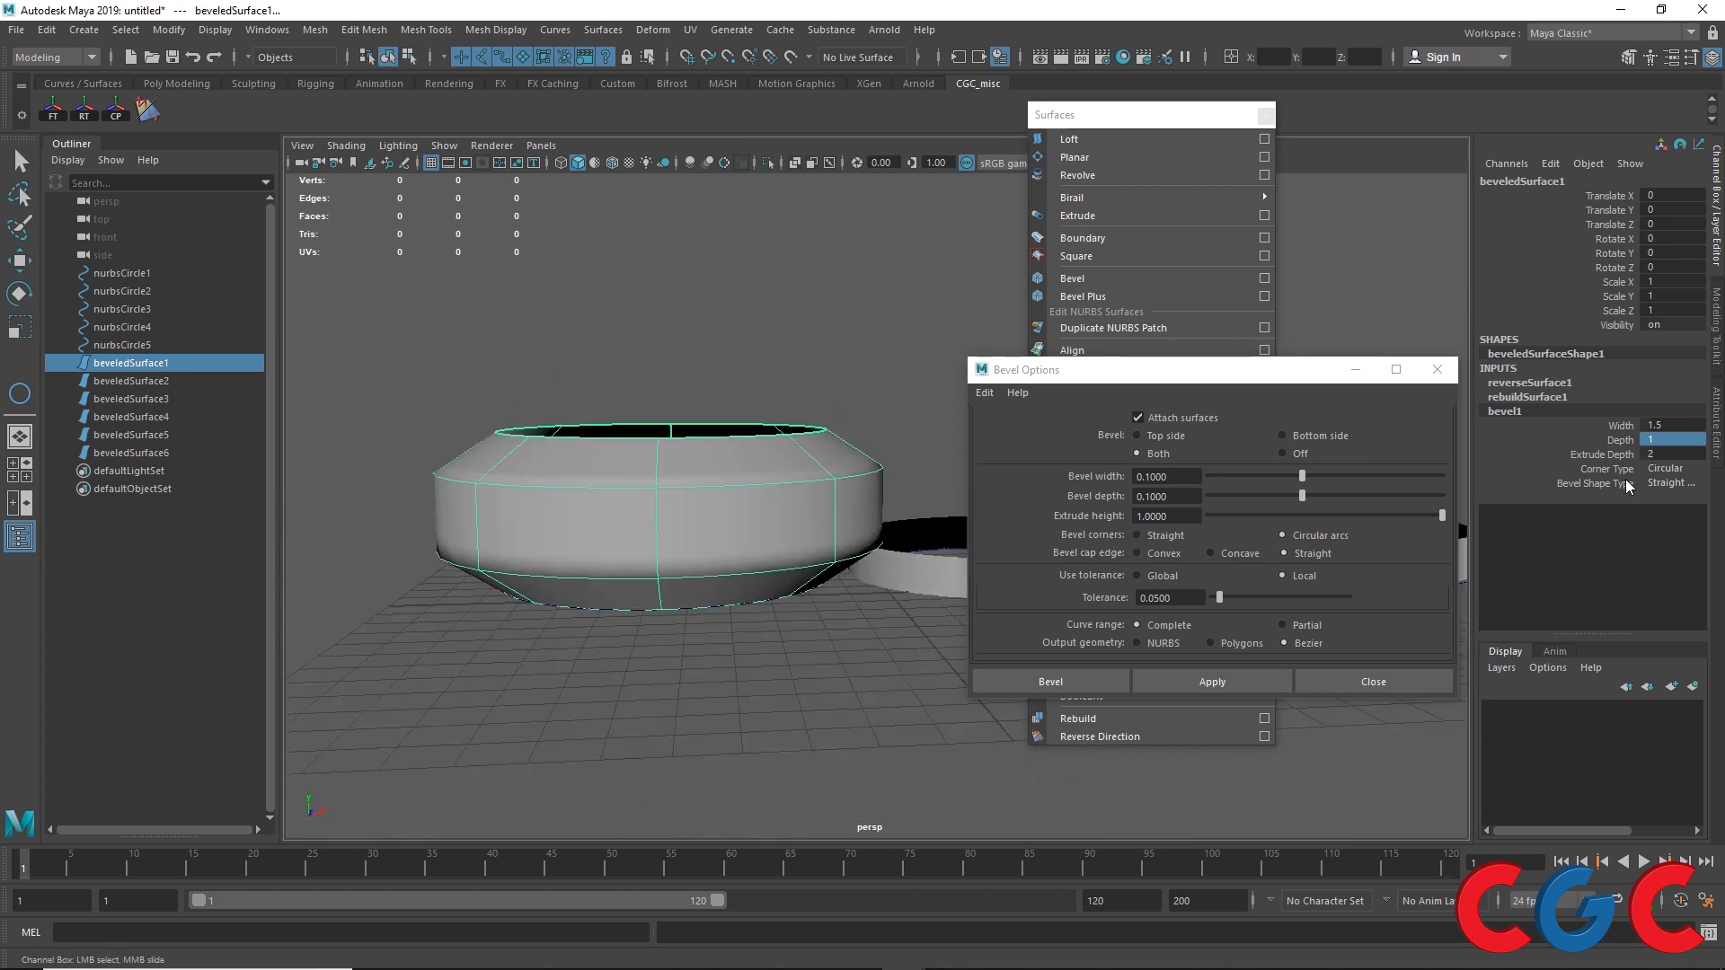
pyautogui.click(1664, 469)
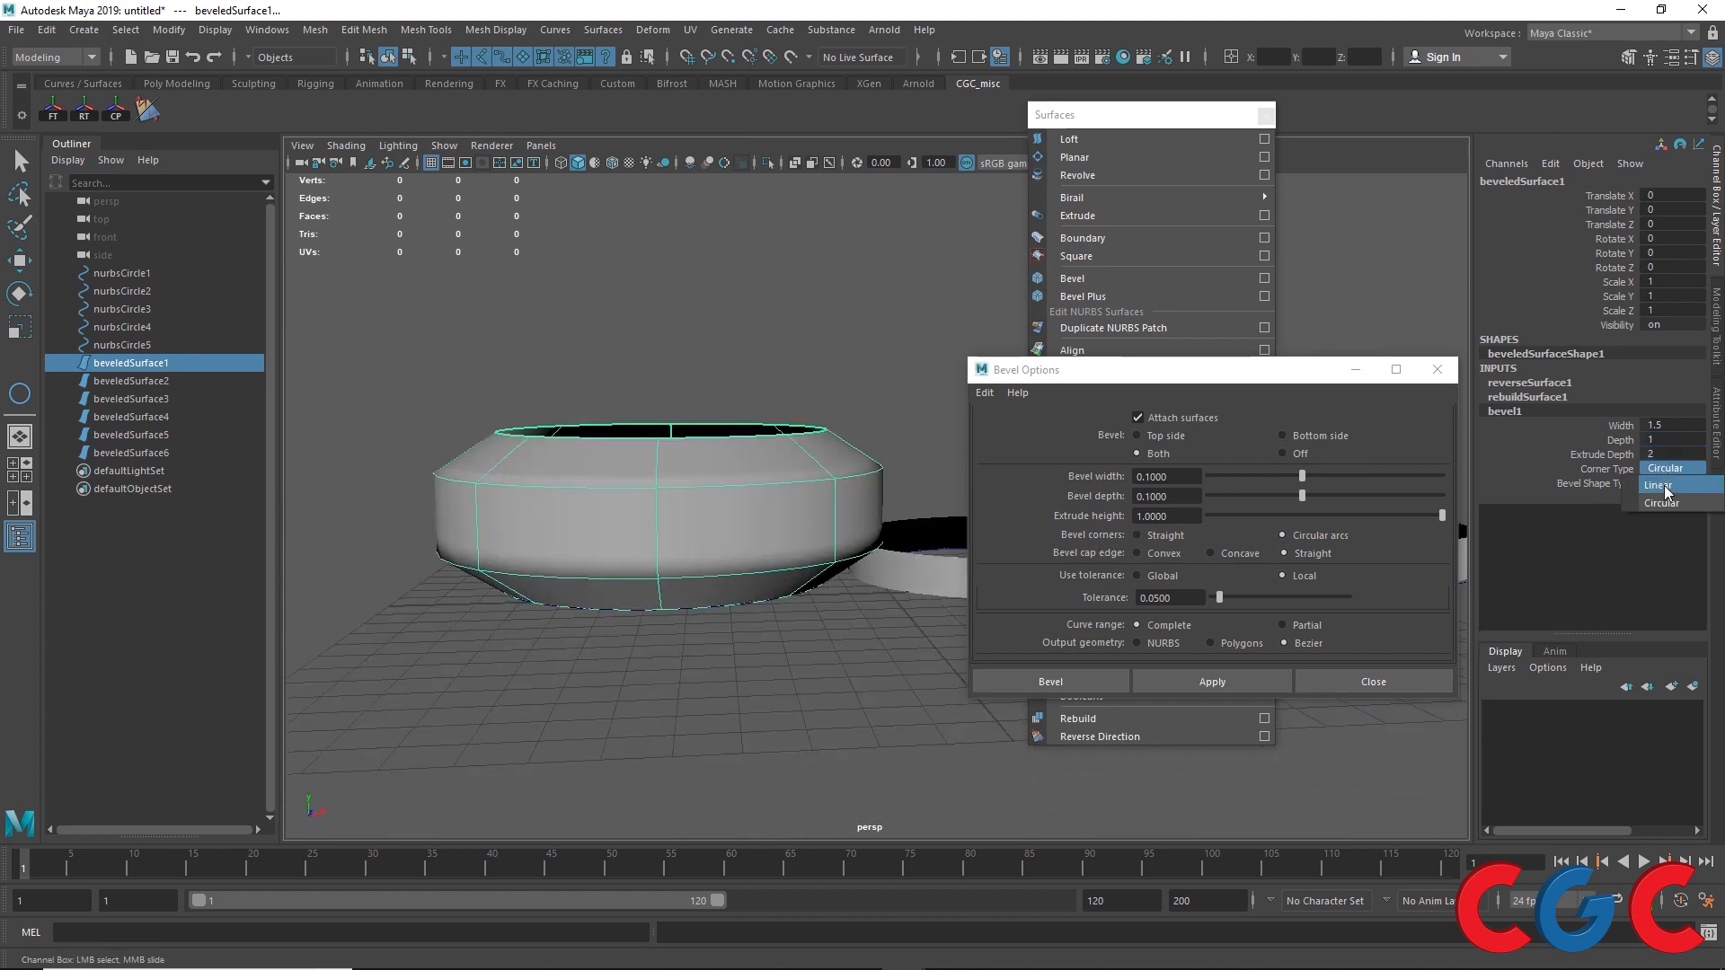
pyautogui.click(1664, 485)
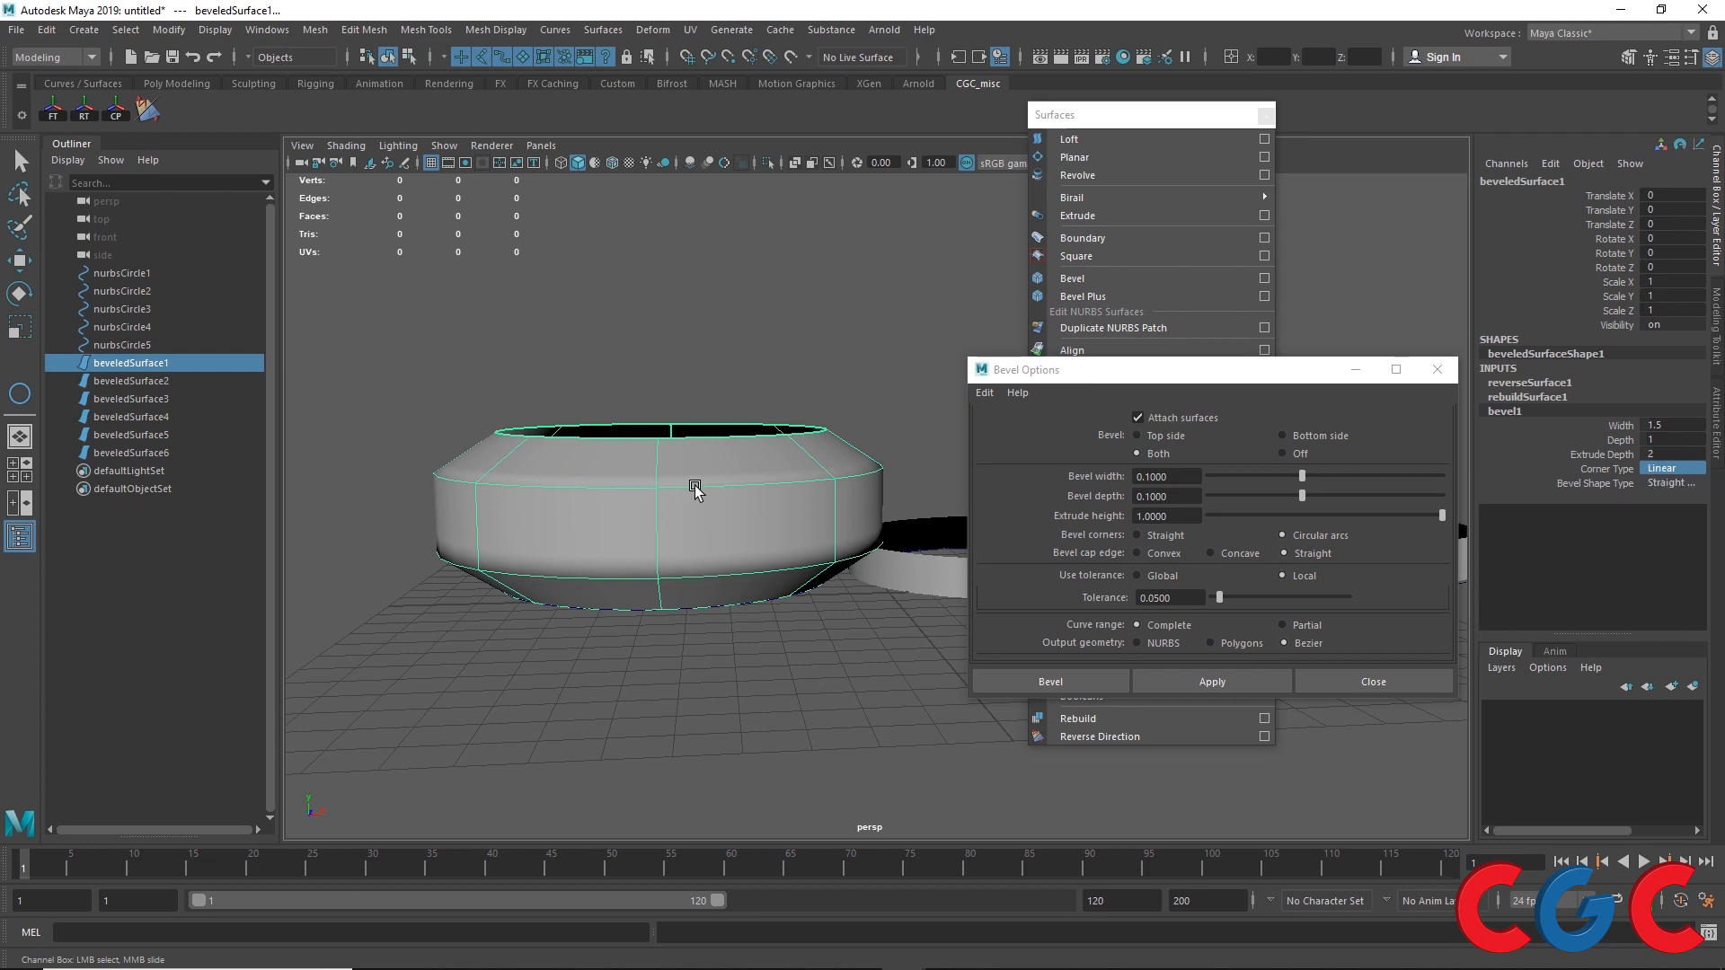
pyautogui.moveTo(1037, 370); pyautogui.dragTo(737, 689)
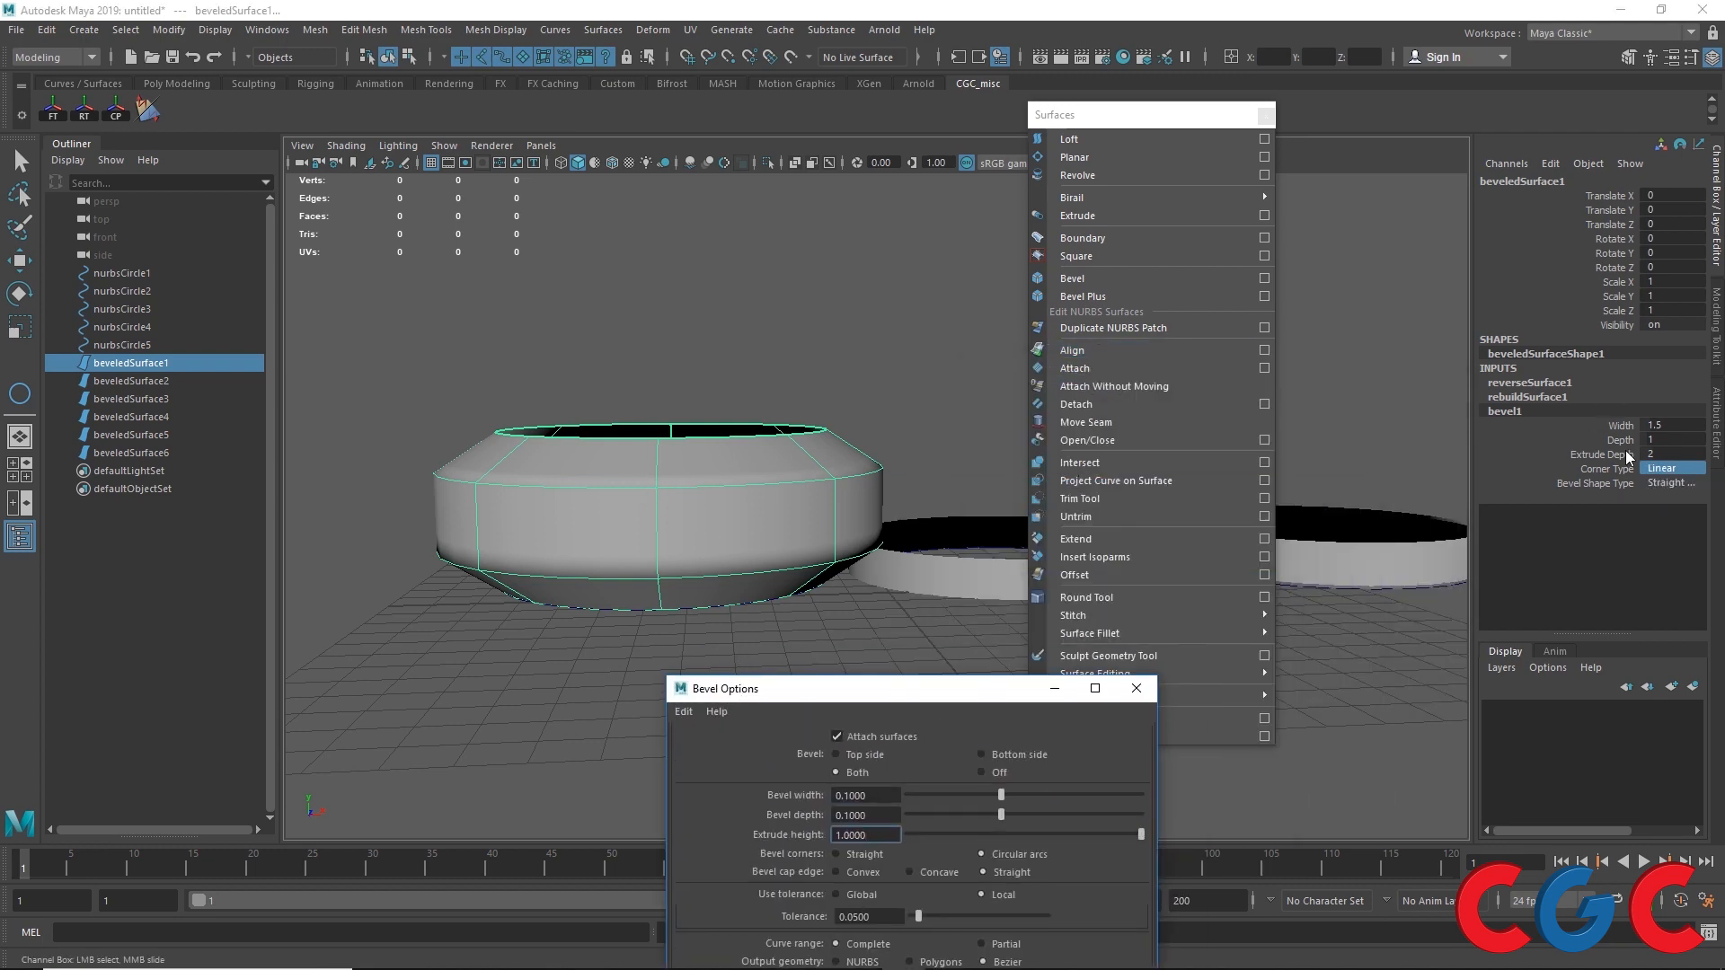
pyautogui.click(1590, 507)
# Step: Move the first bevelled surface away from the remaining circles
pyautogui.press('w')
pyautogui.keyDown('alt'); pyautogui.moveTo(690, 523); pyautogui.dragTo(768, 589); pyautogui.keyUp('alt')
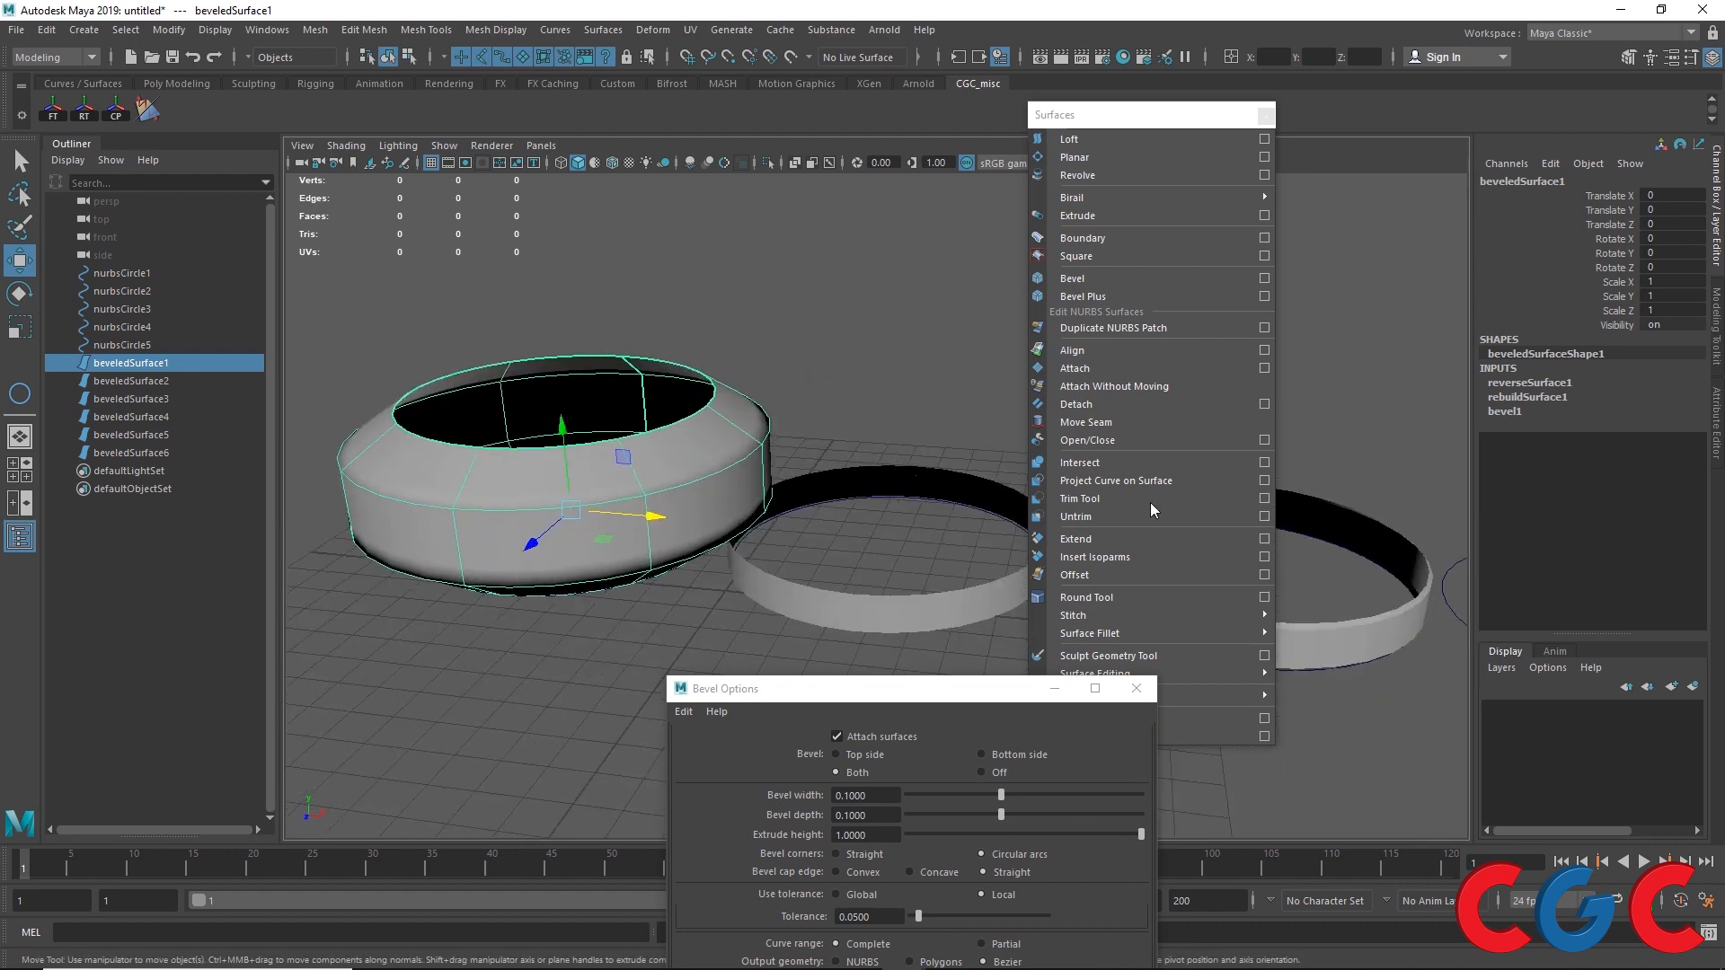
pyautogui.keyDown('alt'); pyautogui.moveTo(806, 479); pyautogui.dragTo(459, 387, button='middle'); pyautogui.keyUp('alt')
pyautogui.scroll(-3, 459, 386)
pyautogui.keyDown('alt'); pyautogui.moveTo(911, 509); pyautogui.dragTo(581, 511, button='middle'); pyautogui.keyUp('alt')
# Step: Bevel nurbsCircle4 with reset Bevel options and Straight bevel corners
pyautogui.moveTo(751, 528); pyautogui.dragTo(713, 584)
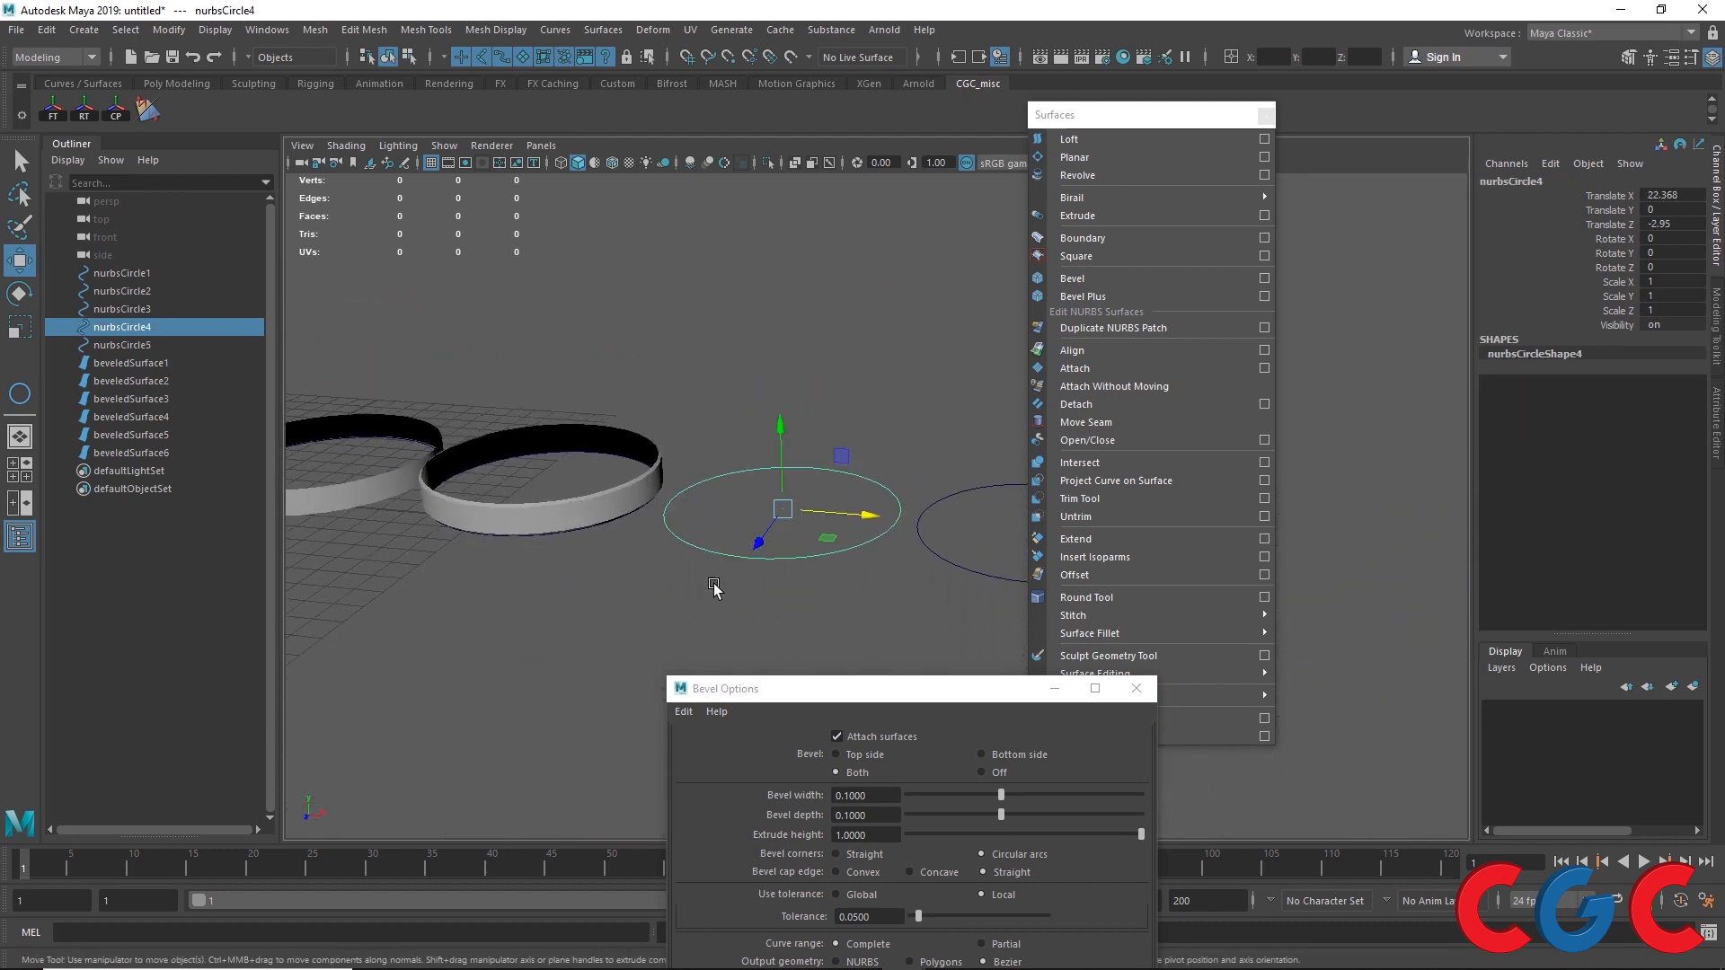
pyautogui.moveTo(769, 679); pyautogui.dragTo(1019, 352)
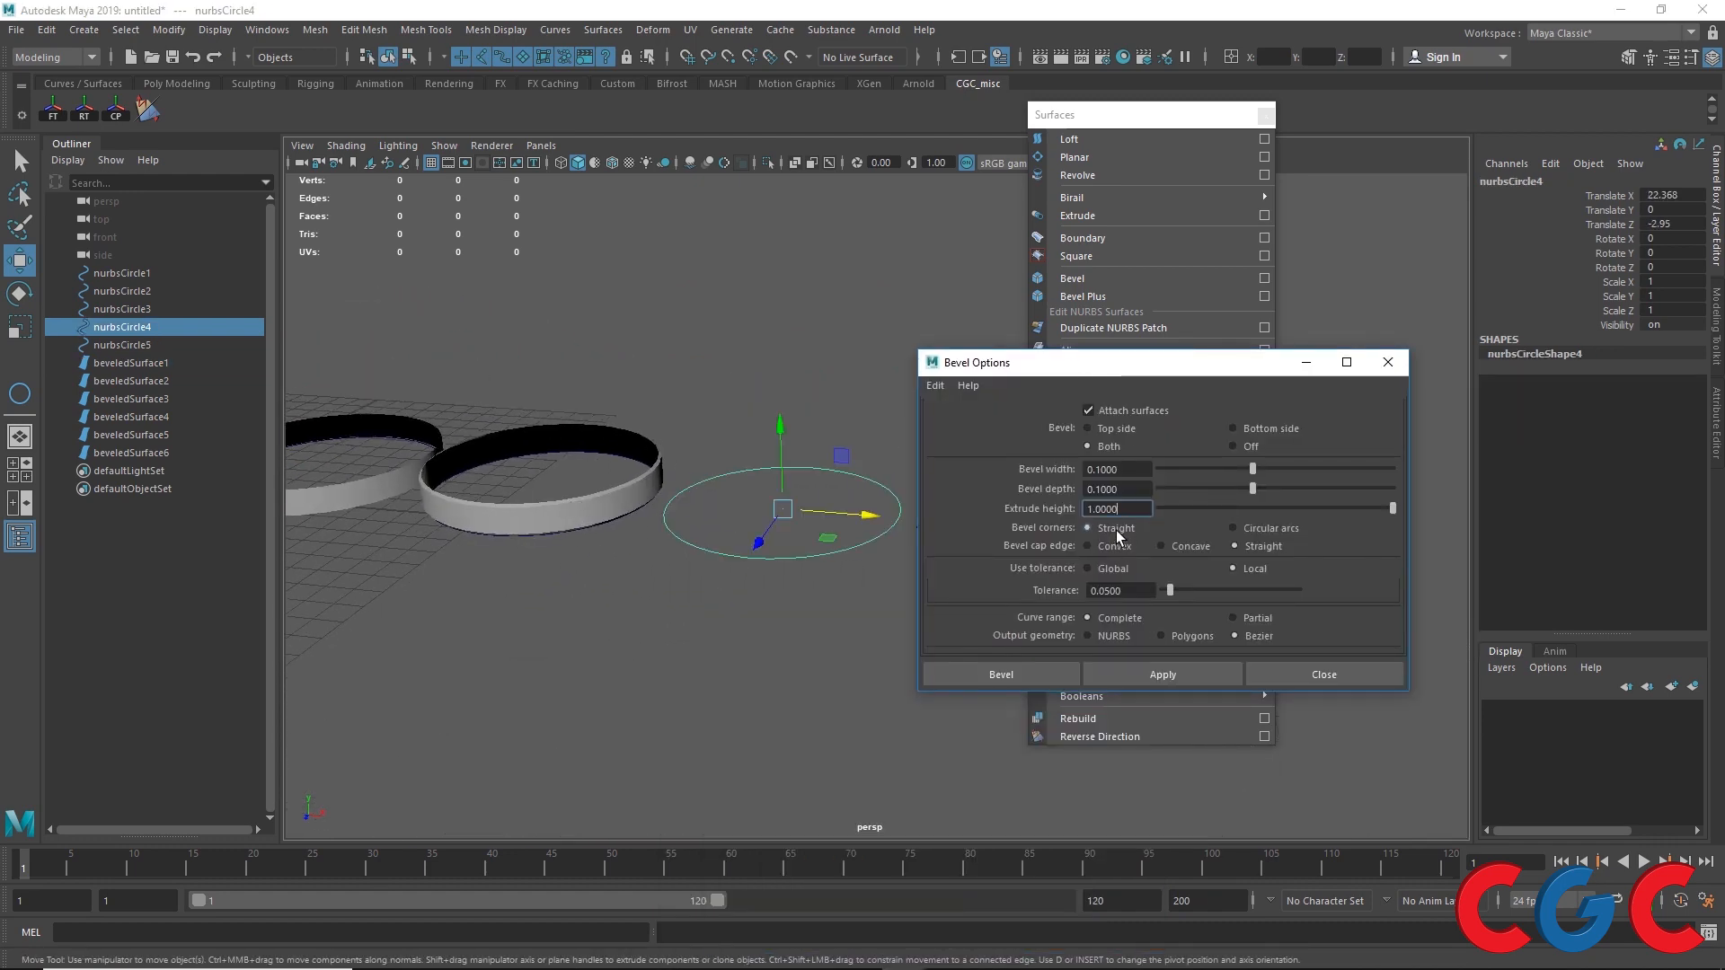
pyautogui.click(934, 385)
pyautogui.click(958, 418)
pyautogui.click(1089, 527)
pyautogui.click(1144, 673)
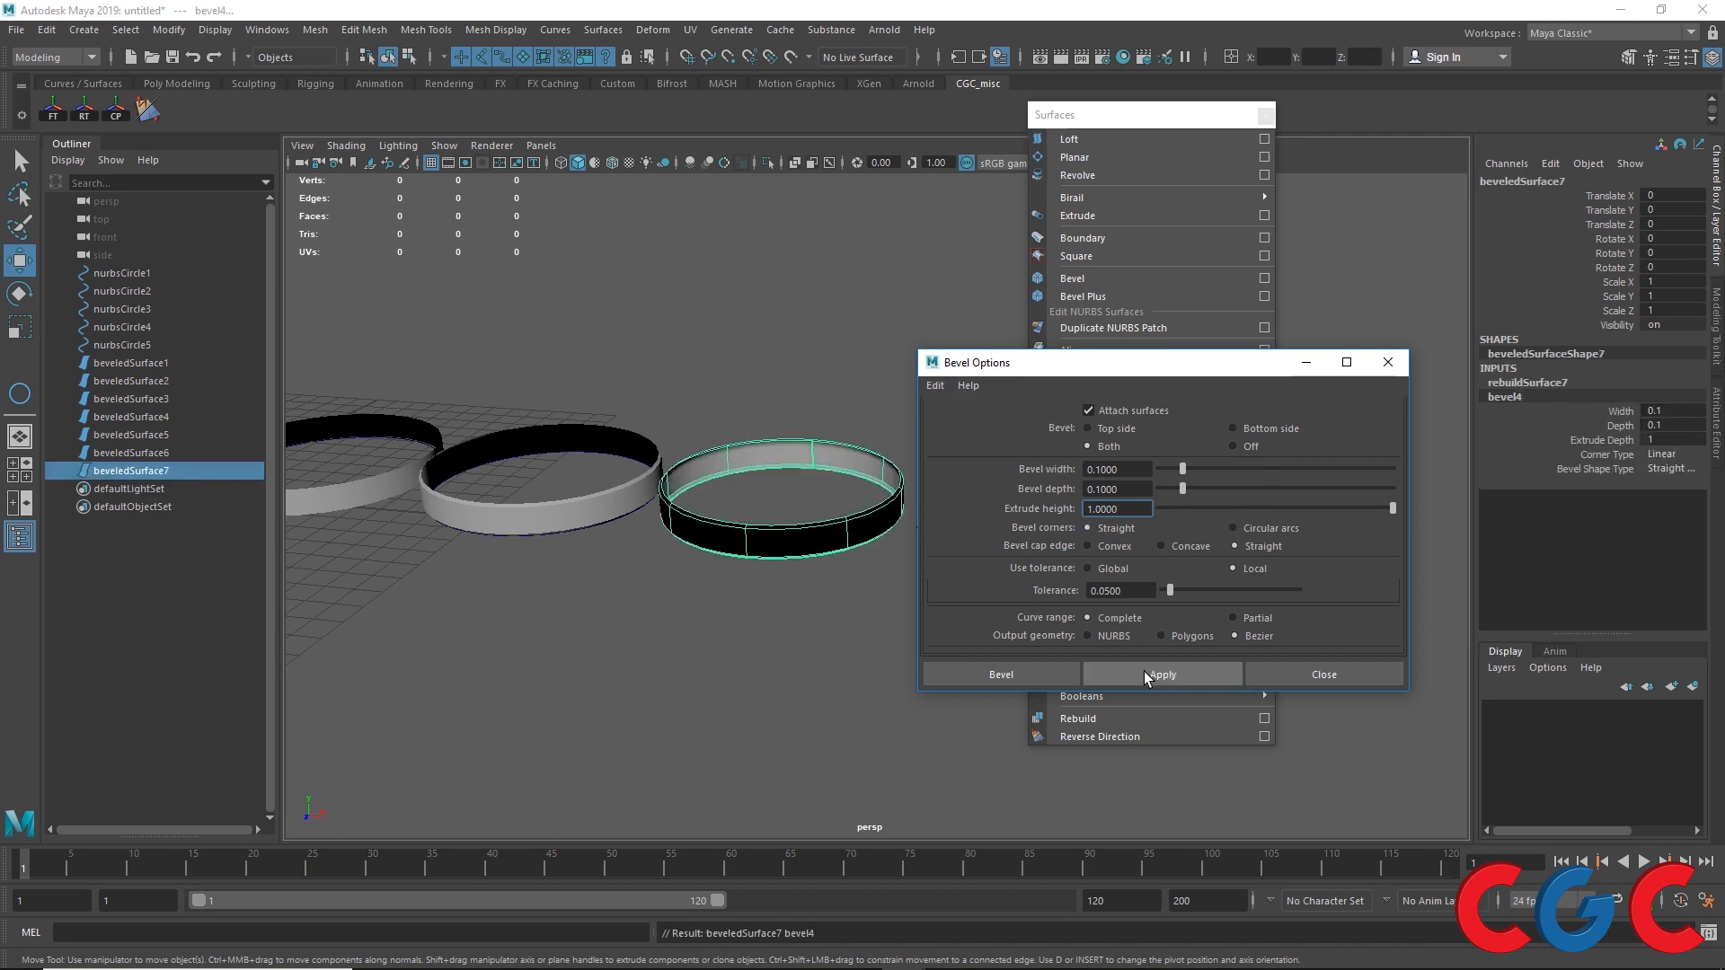
# Step: Reverse the surface direction of the new bevelled surface beveledSurface7
pyautogui.scroll(3, 785, 517)
pyautogui.click(148, 109)
pyautogui.scroll(5, 525, 512)
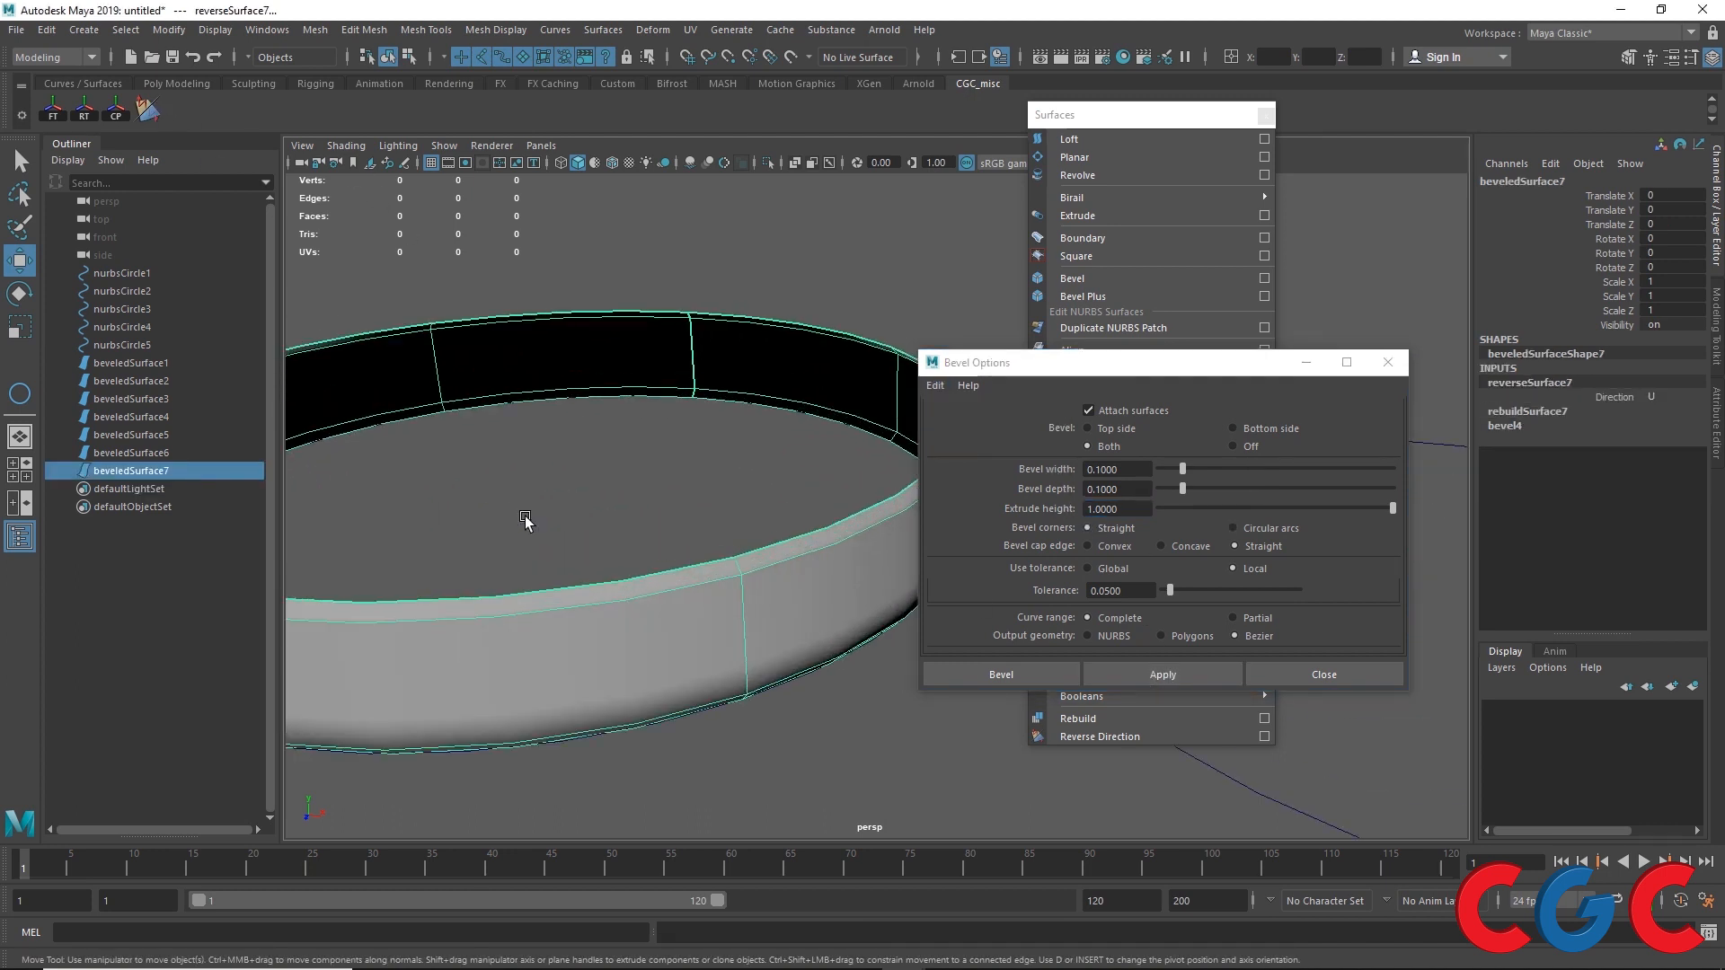
# Step: Bevel nurbsCircle5 with Circular arcs bevel corners
pyautogui.keyDown('alt'); pyautogui.moveTo(525, 518); pyautogui.dragTo(586, 612); pyautogui.keyUp('alt')
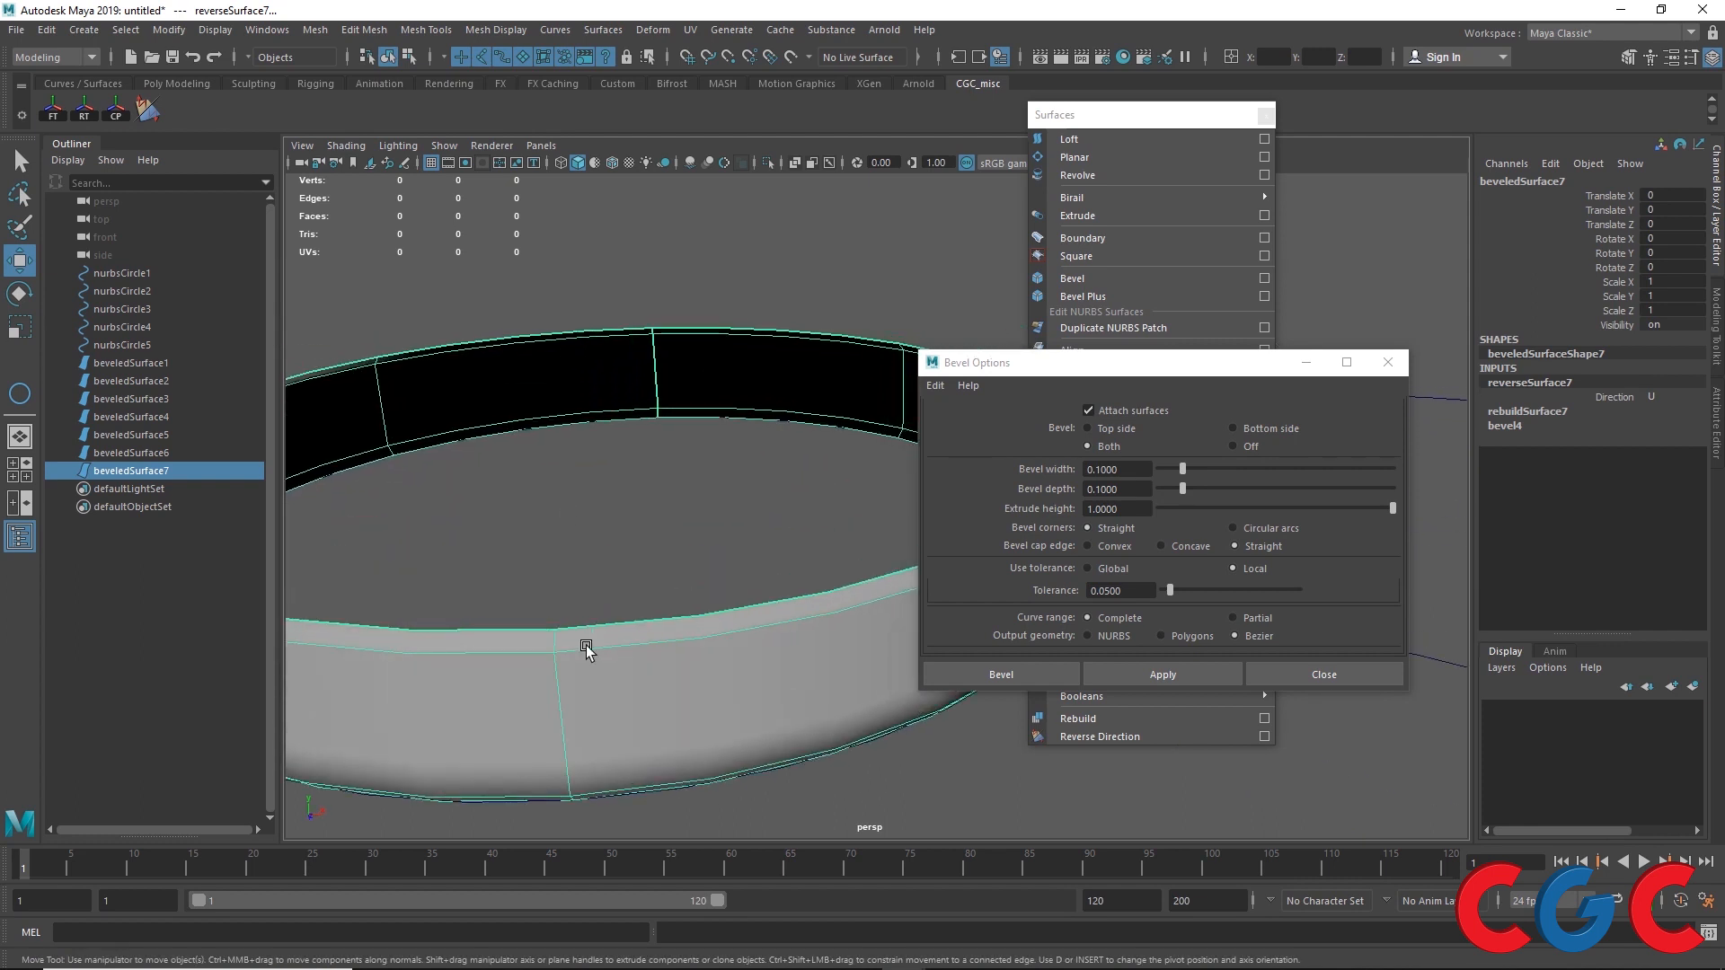
pyautogui.click(585, 647)
pyautogui.scroll(2, 610, 651)
pyautogui.scroll(-4, 637, 675)
pyautogui.keyDown('alt'); pyautogui.moveTo(707, 627); pyautogui.dragTo(605, 512); pyautogui.keyUp('alt')
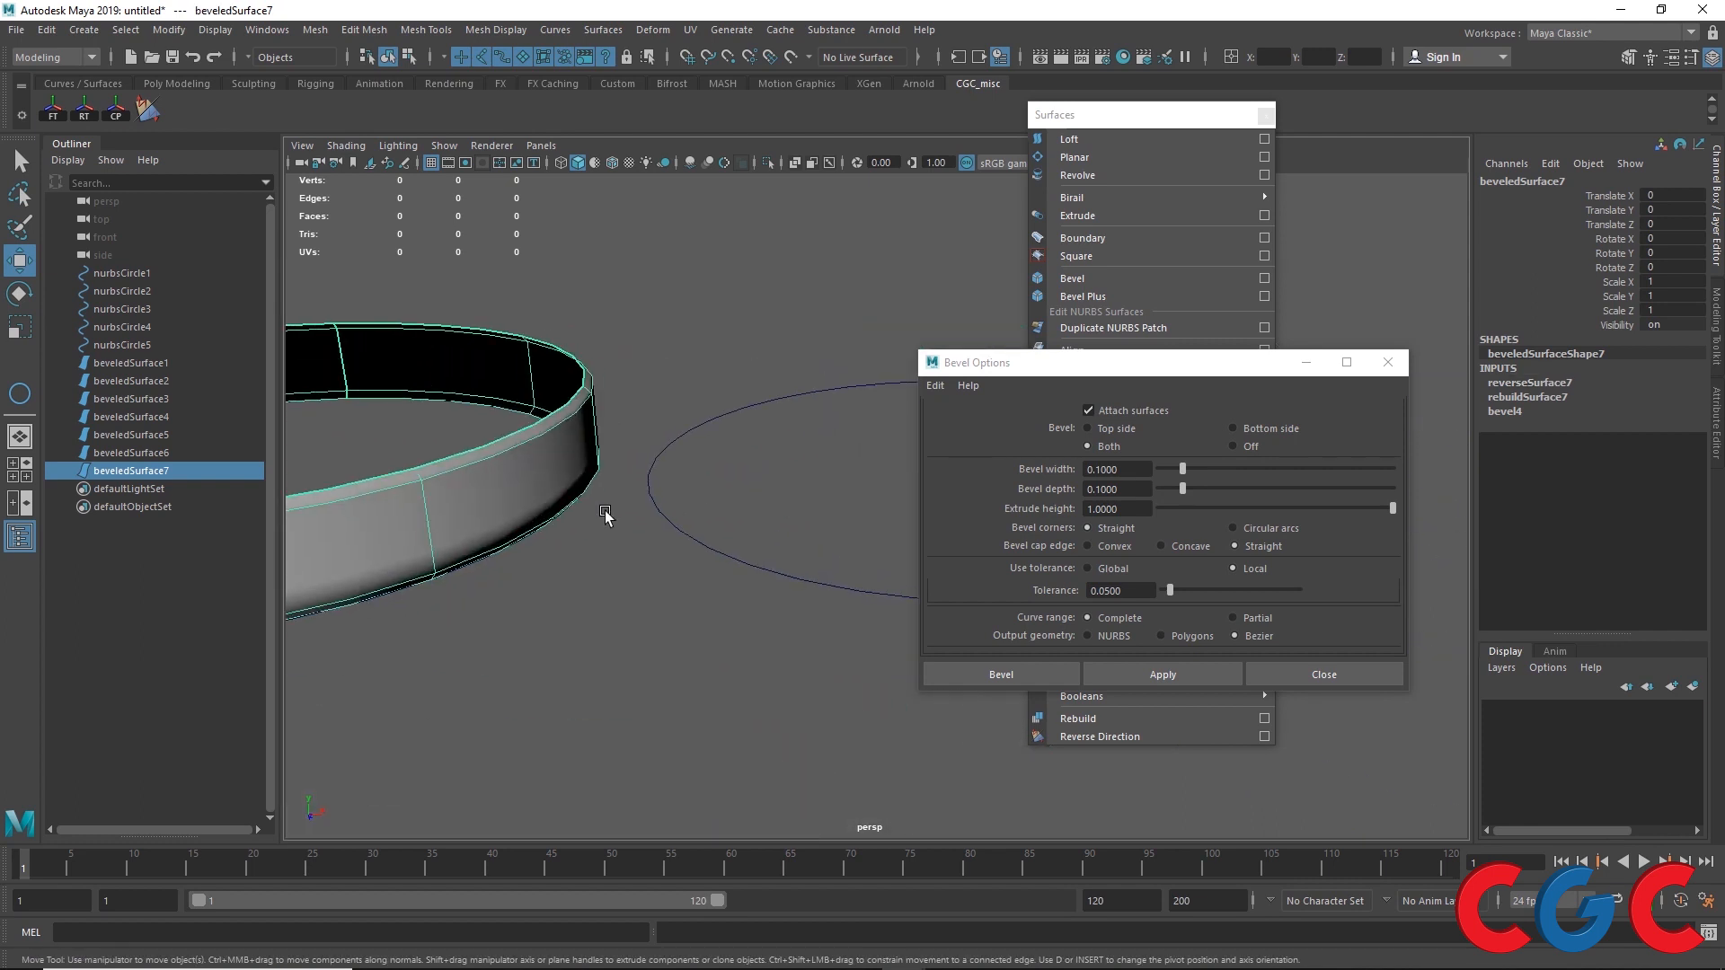
pyautogui.scroll(-2, 605, 512)
pyautogui.moveTo(785, 474); pyautogui.dragTo(696, 611)
pyautogui.click(1247, 529)
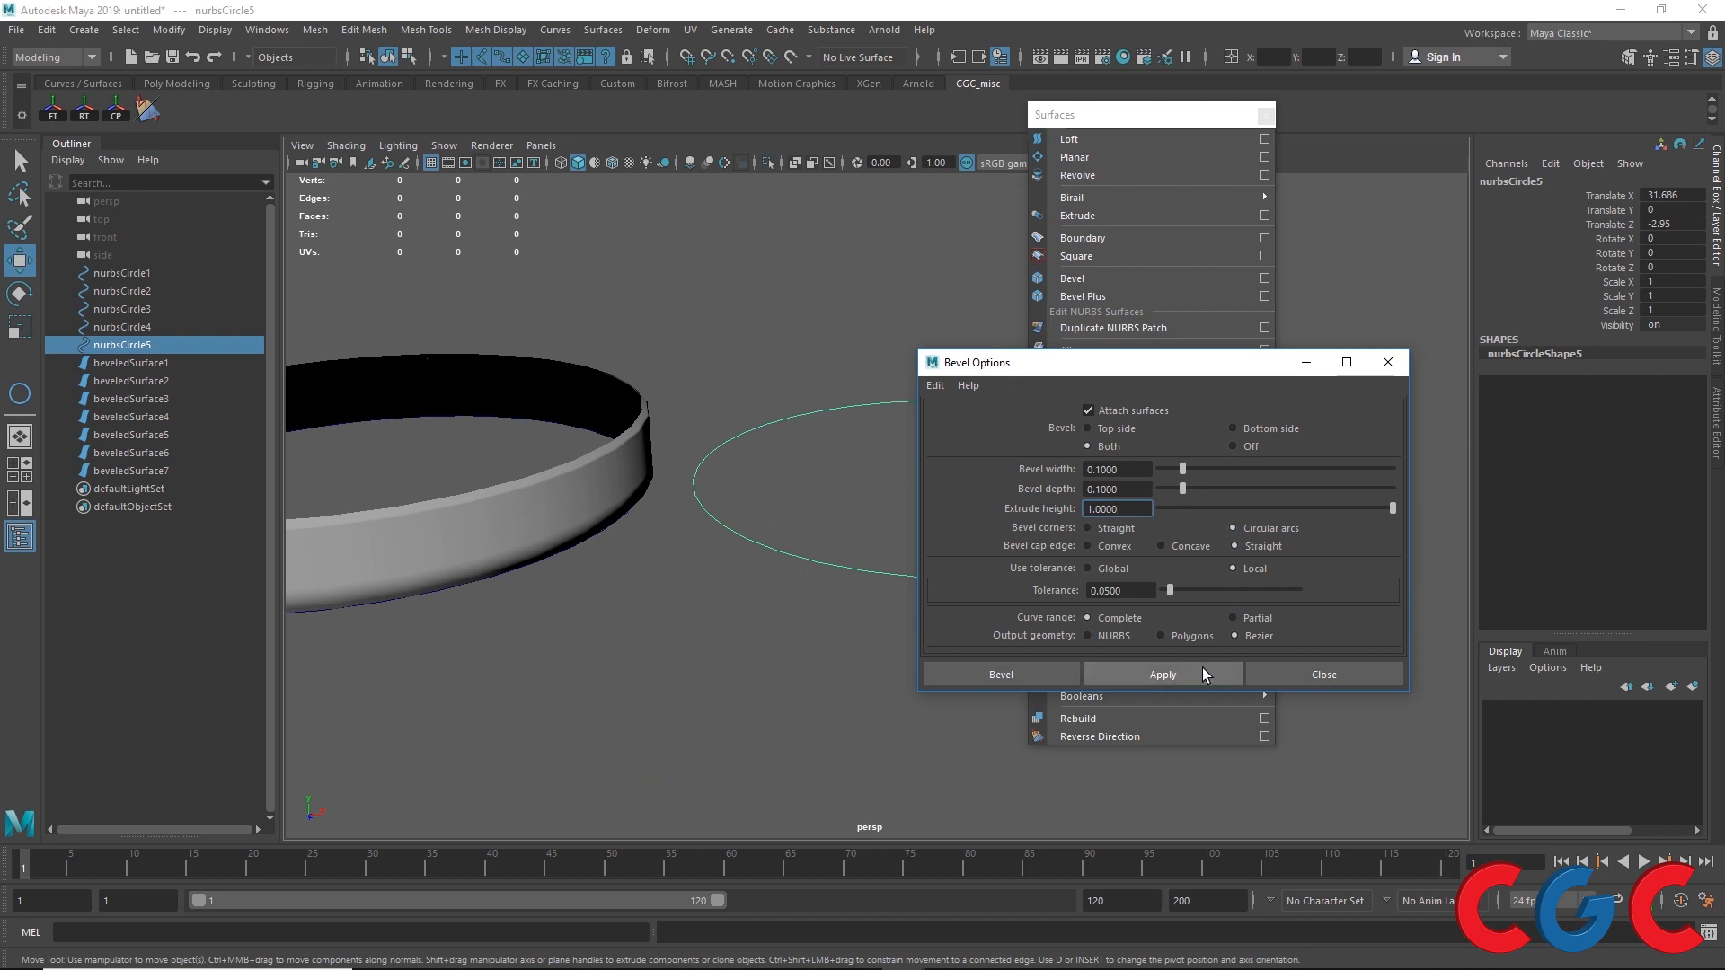
pyautogui.click(1163, 675)
# Step: Select beveledSurface7 and apply Soften Edge to it
pyautogui.scroll(4, 820, 500)
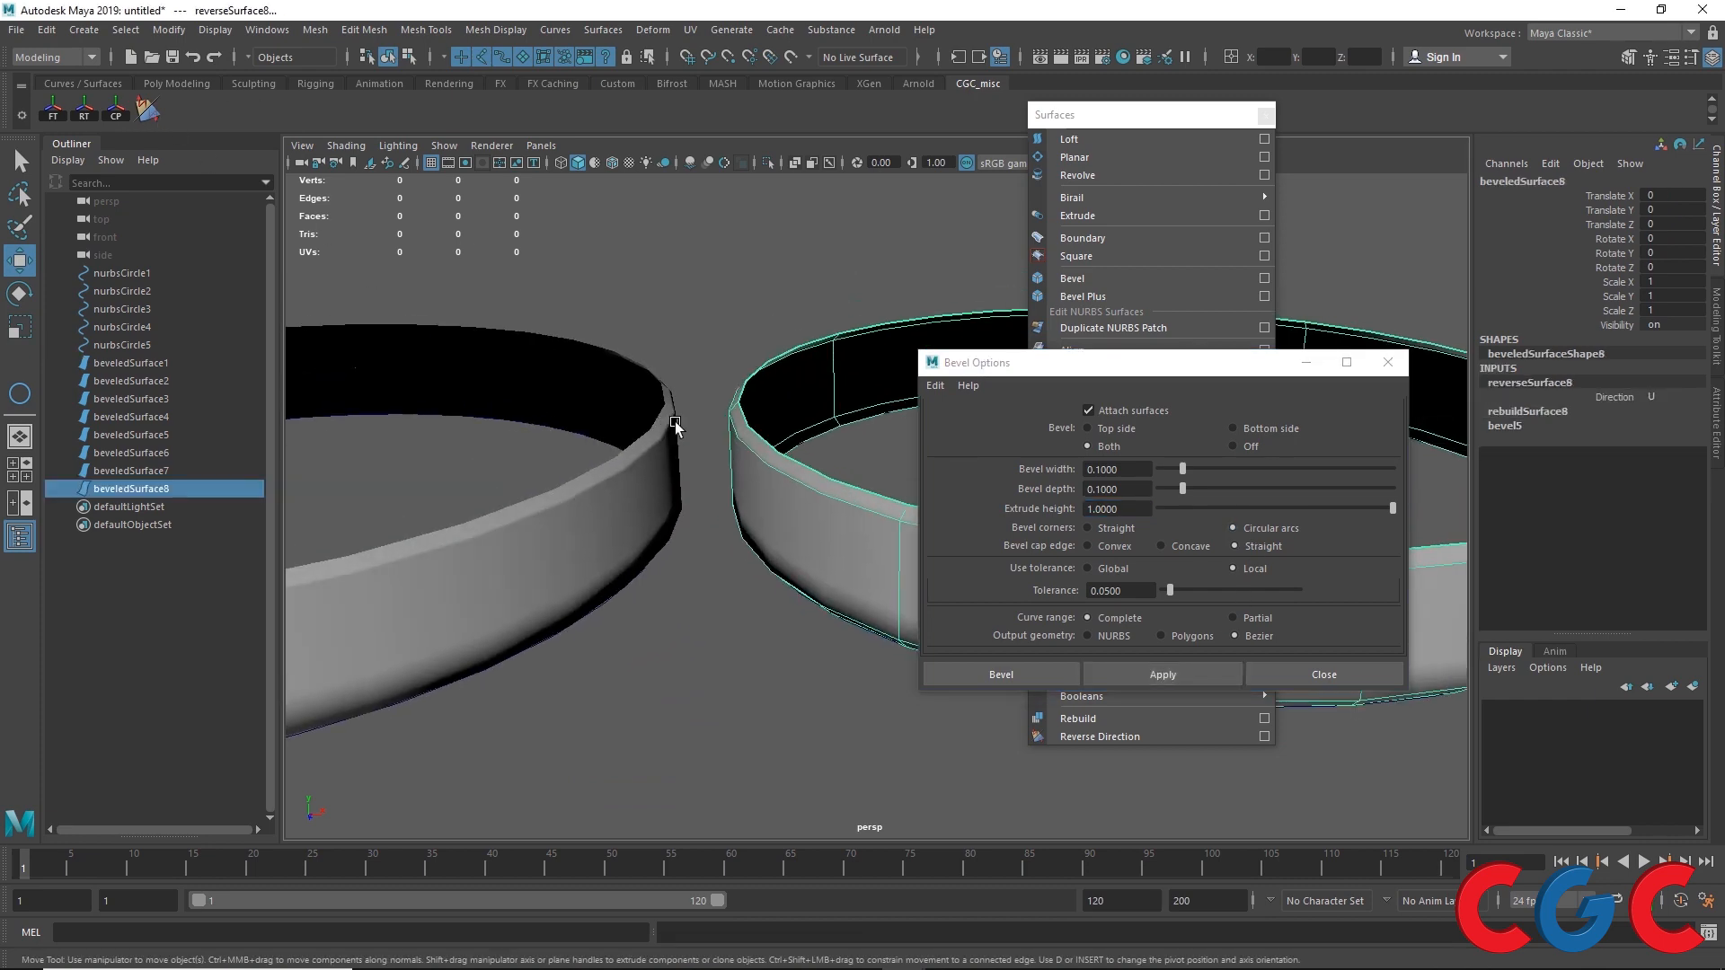
pyautogui.scroll(4, 676, 424)
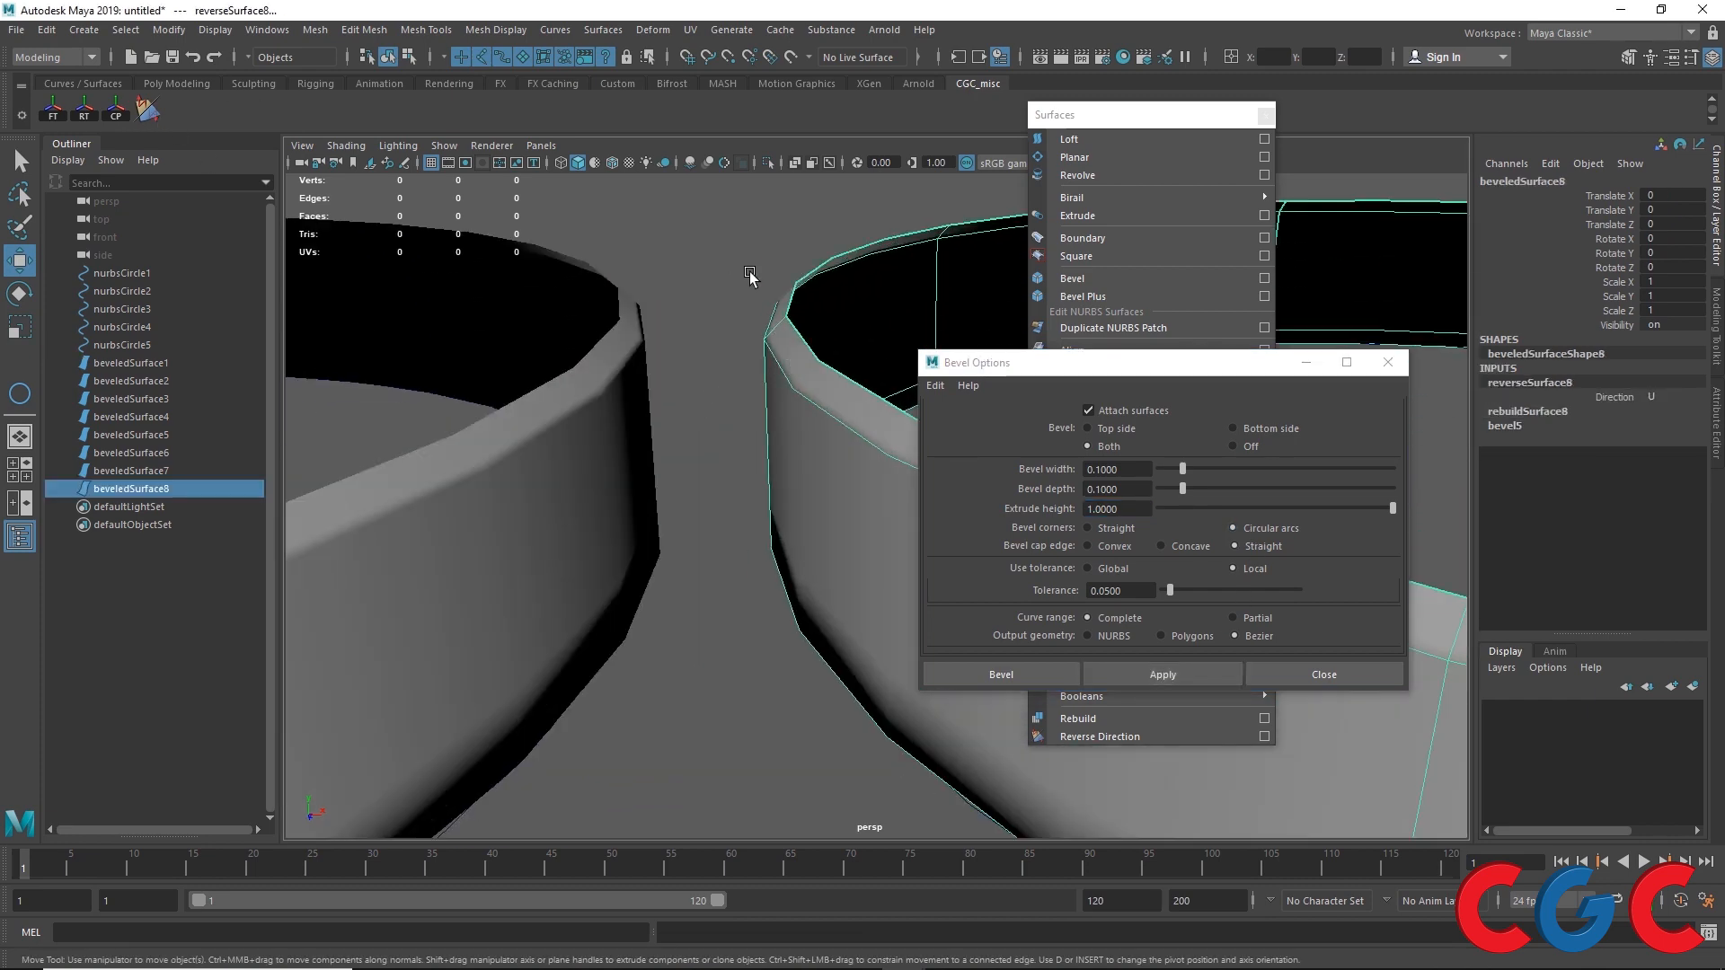
pyautogui.click(750, 272)
pyautogui.click(800, 347)
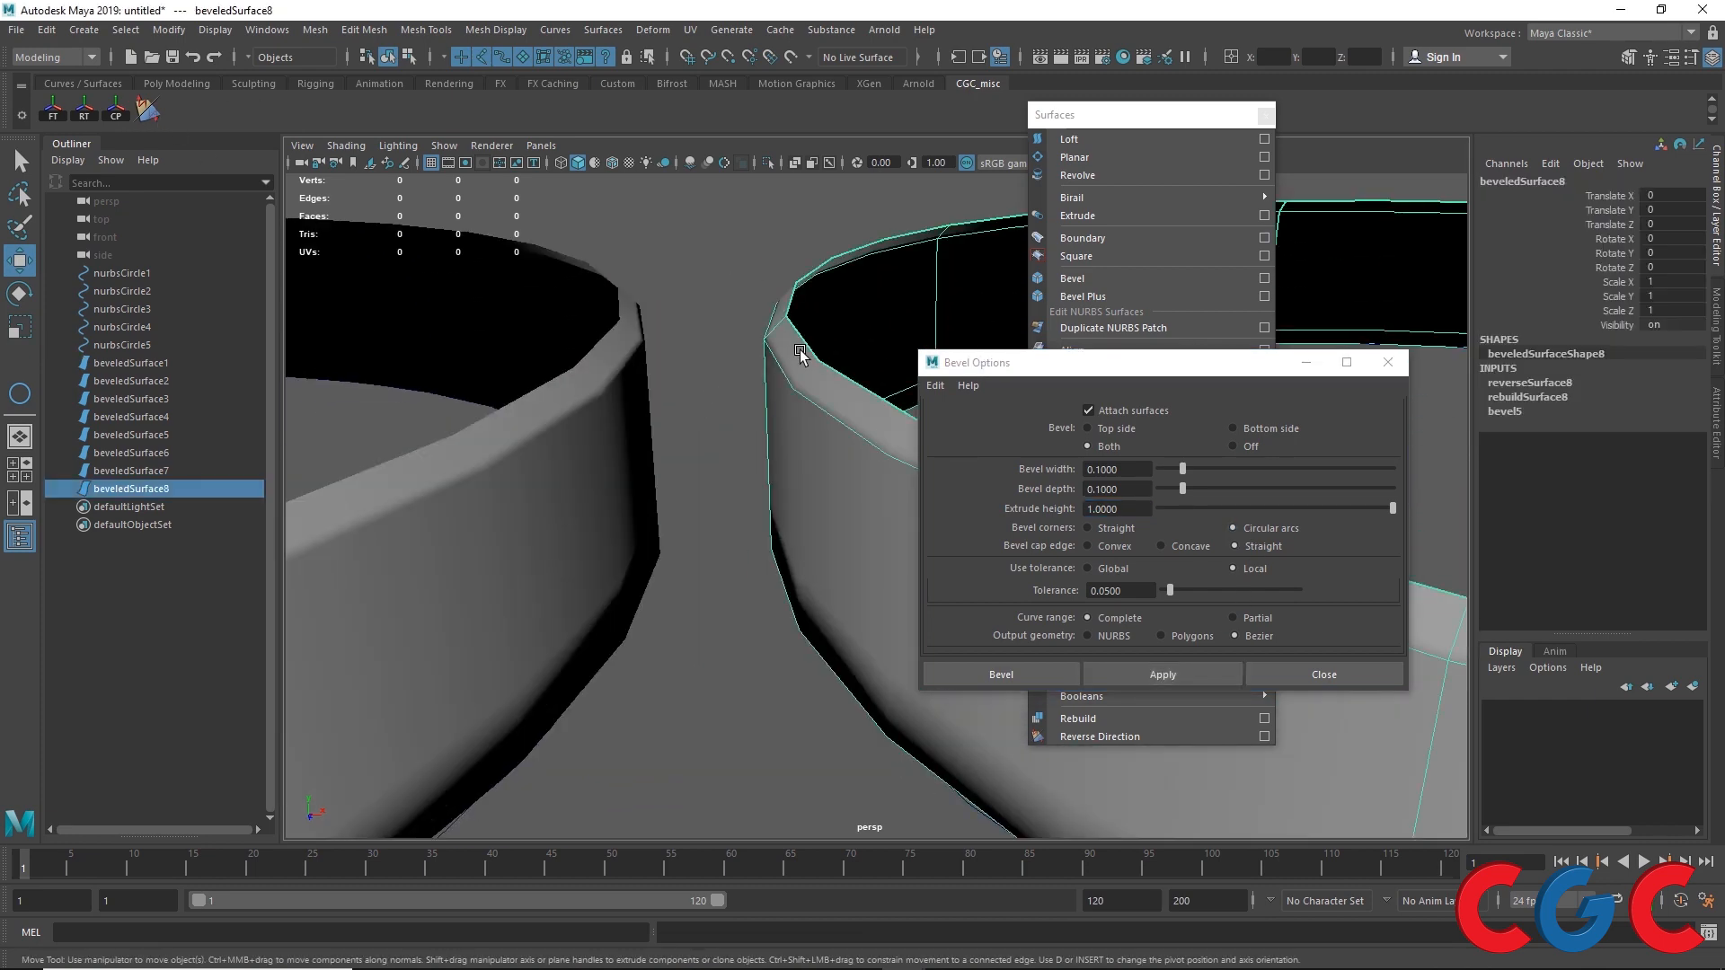
pyautogui.click(620, 356)
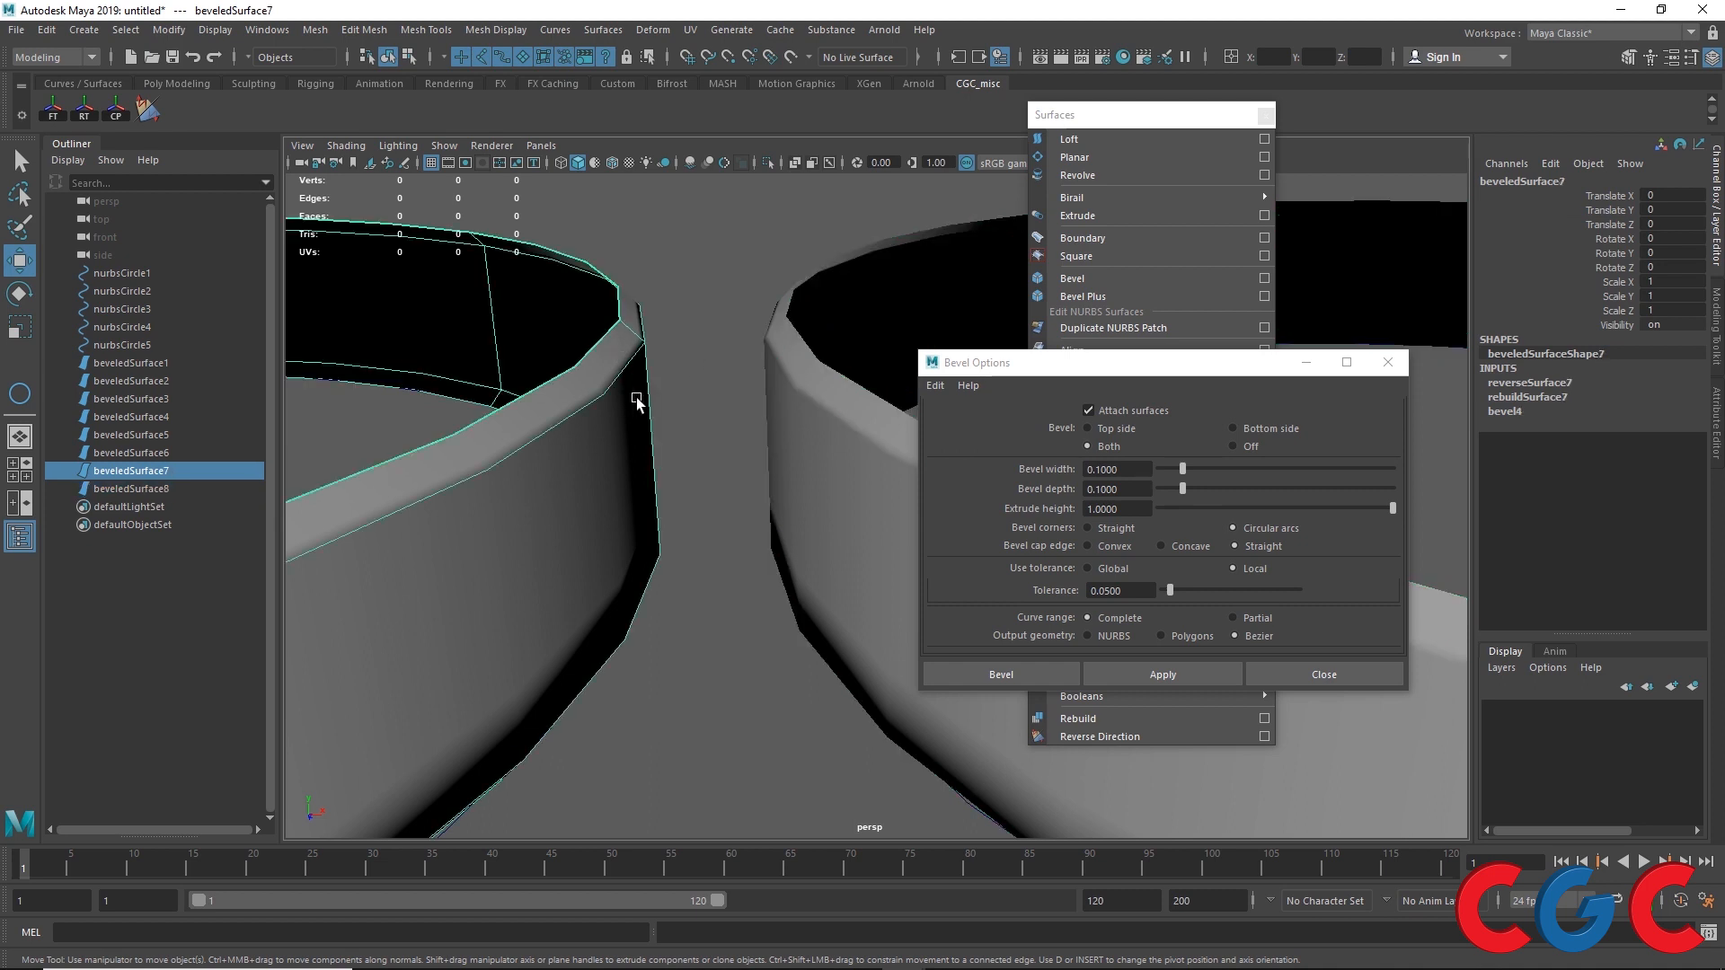
pyautogui.click(497, 29)
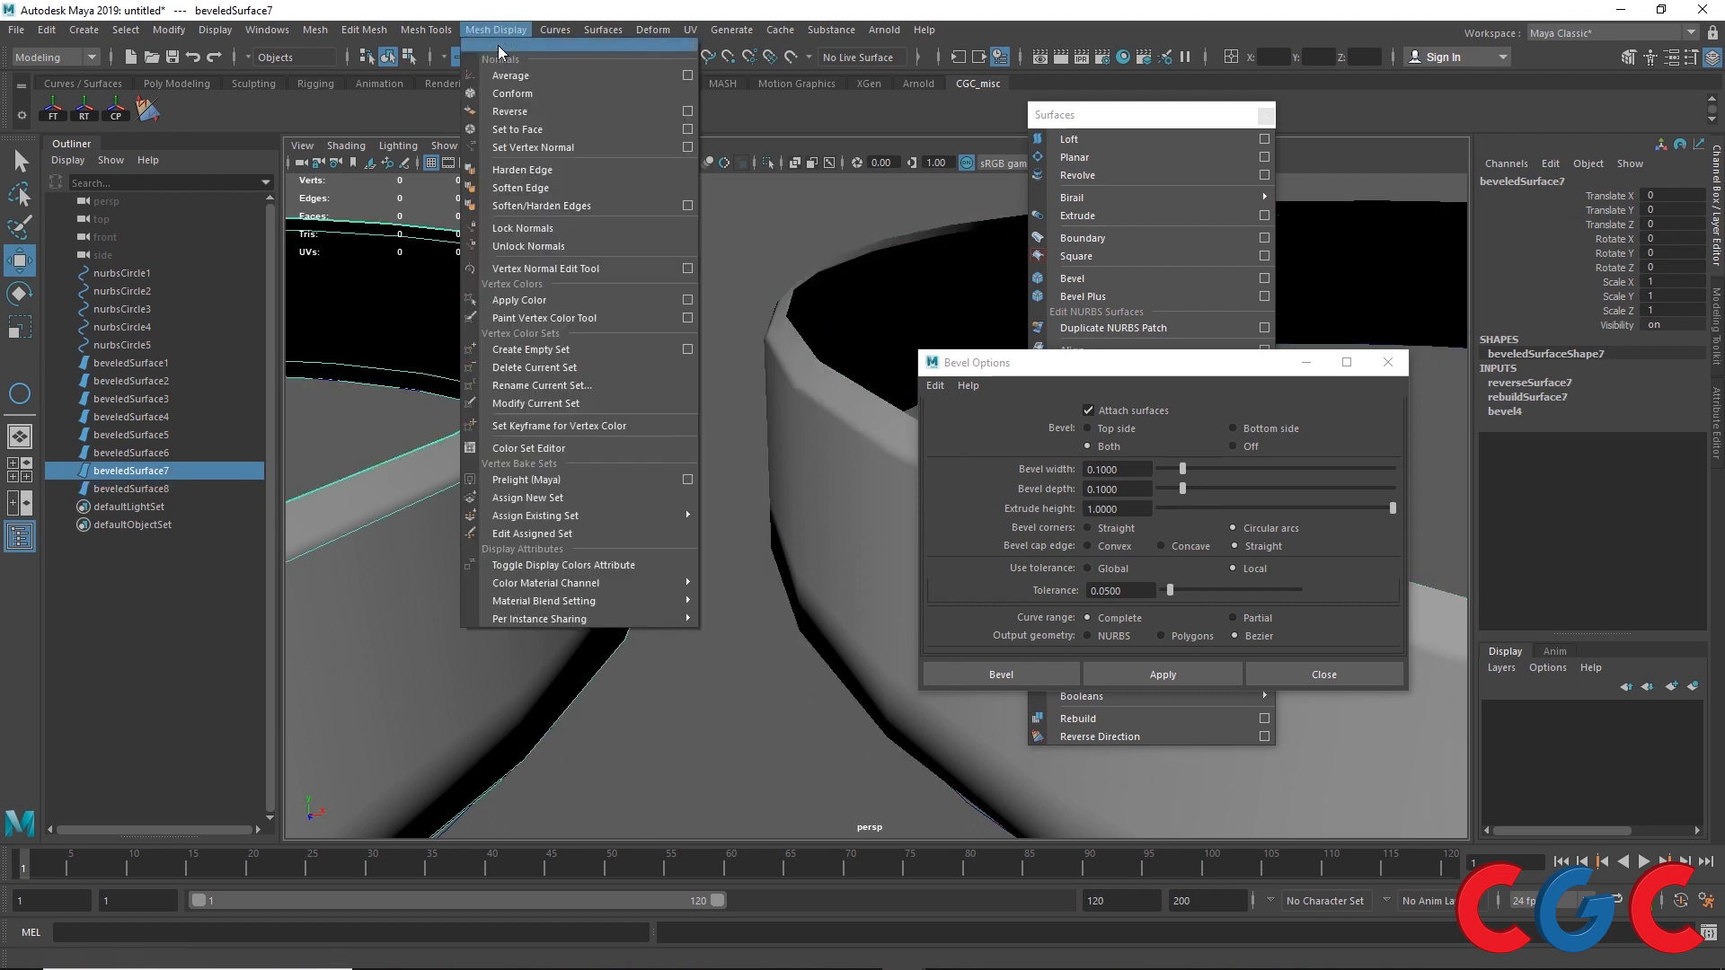
pyautogui.click(509, 186)
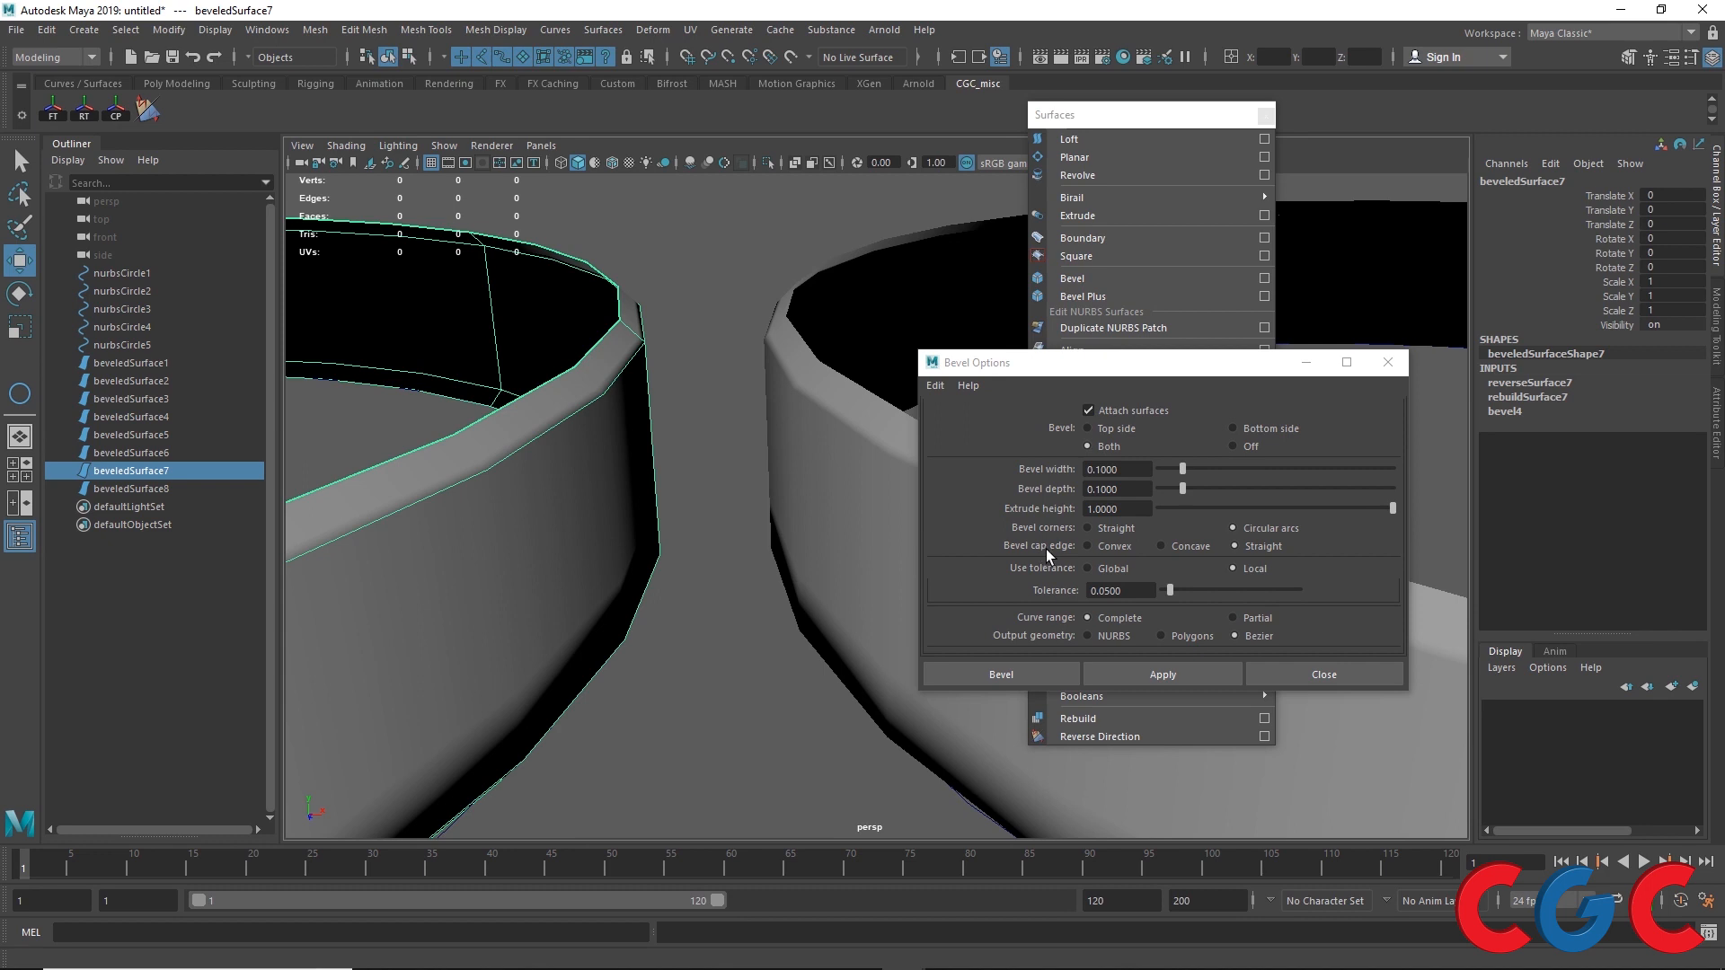
# Step: Set the Bevel Shape Type of beveledSurface8's bevel5 input to Curve Out
pyautogui.click(894, 460)
pyautogui.press('f')
pyautogui.click(1517, 411)
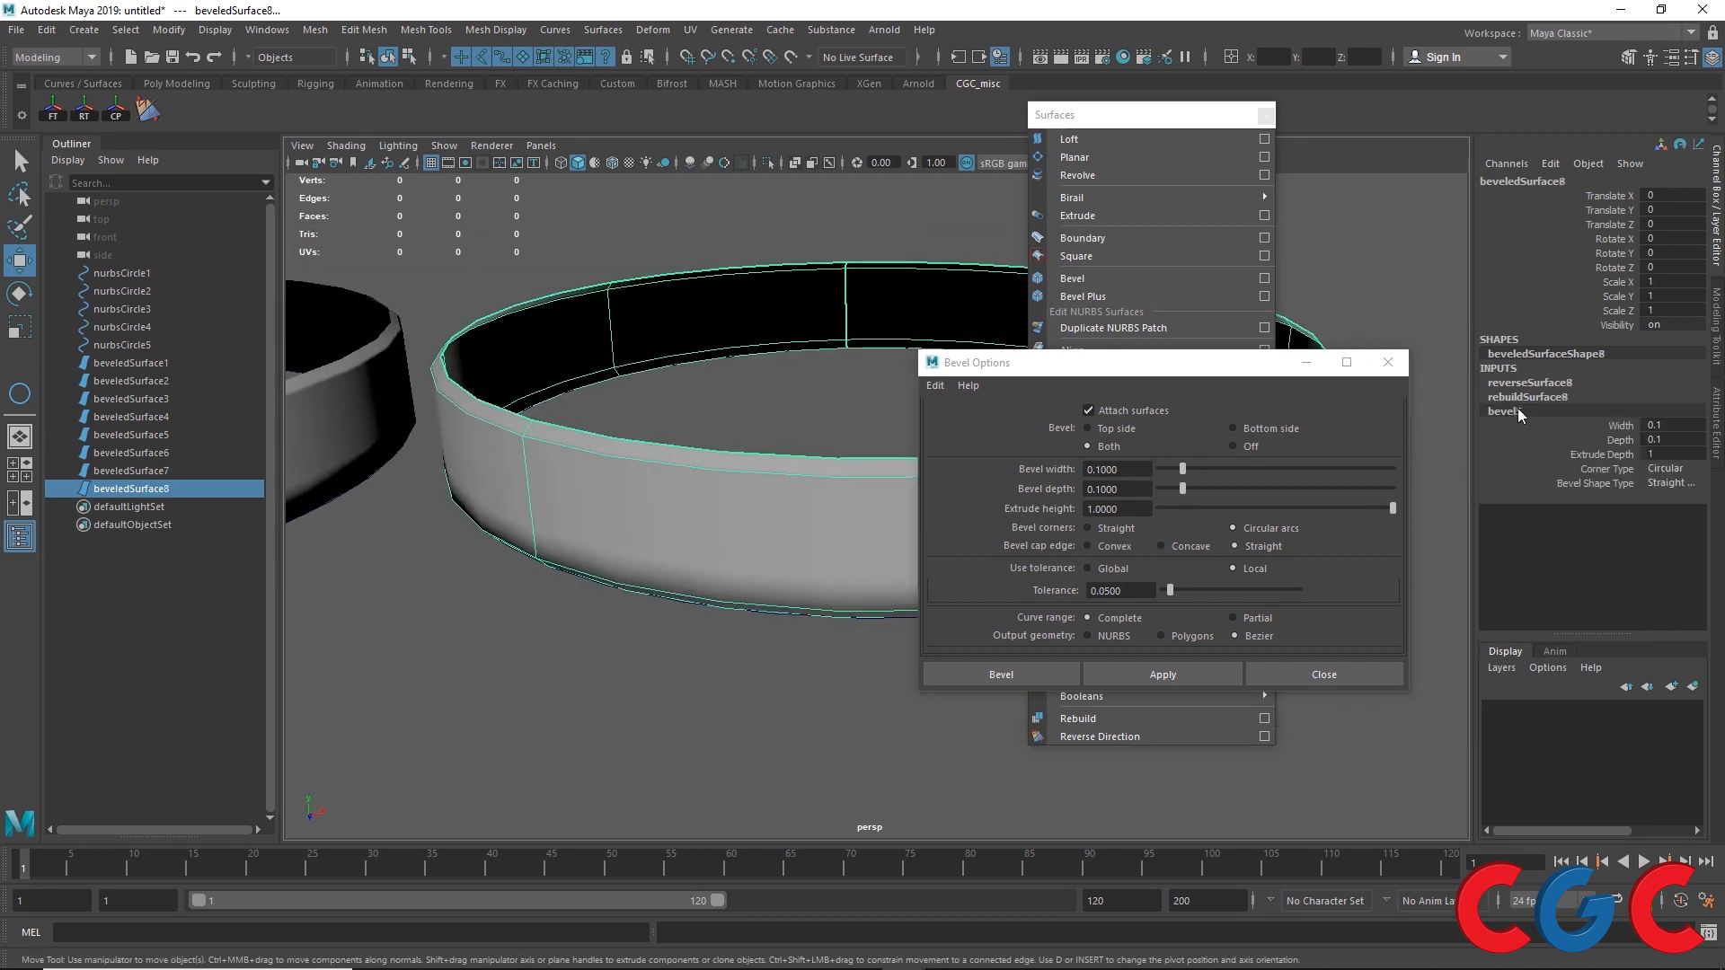
pyautogui.click(1671, 483)
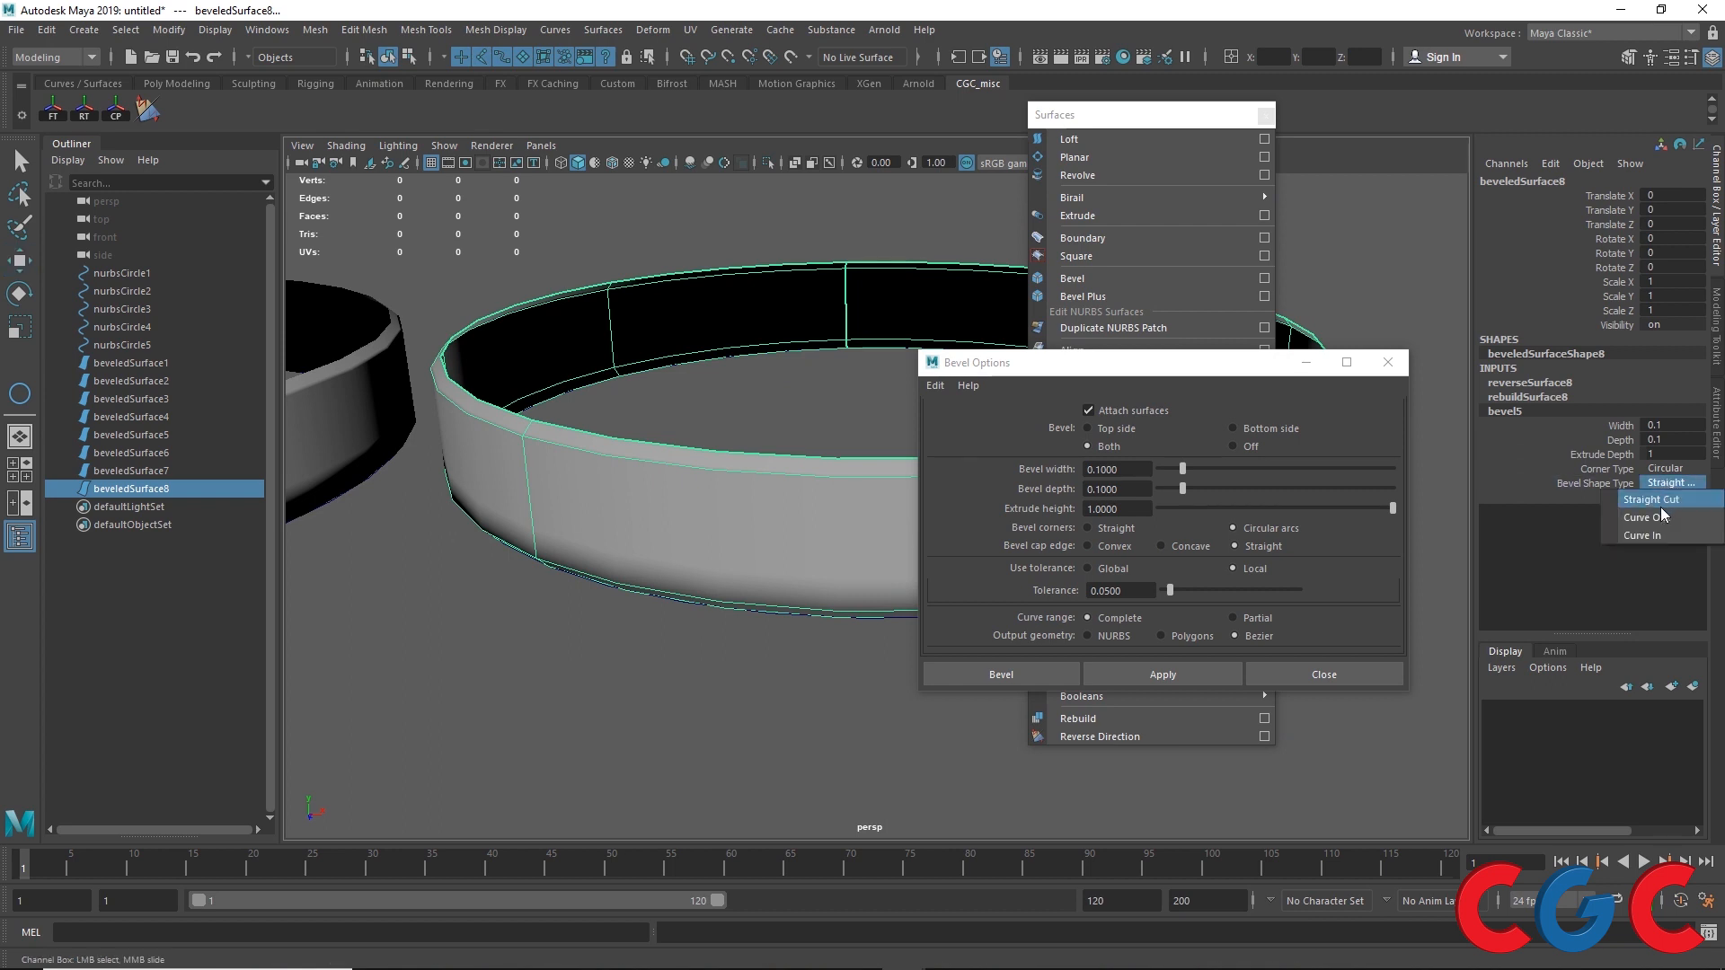
pyautogui.click(1661, 507)
# Step: Set bevel5 Depth to 0.5, Extrude Depth to 2 and Width to 0.5
pyautogui.keyDown('alt'); pyautogui.moveTo(561, 554); pyautogui.dragTo(532, 400); pyautogui.keyUp('alt')
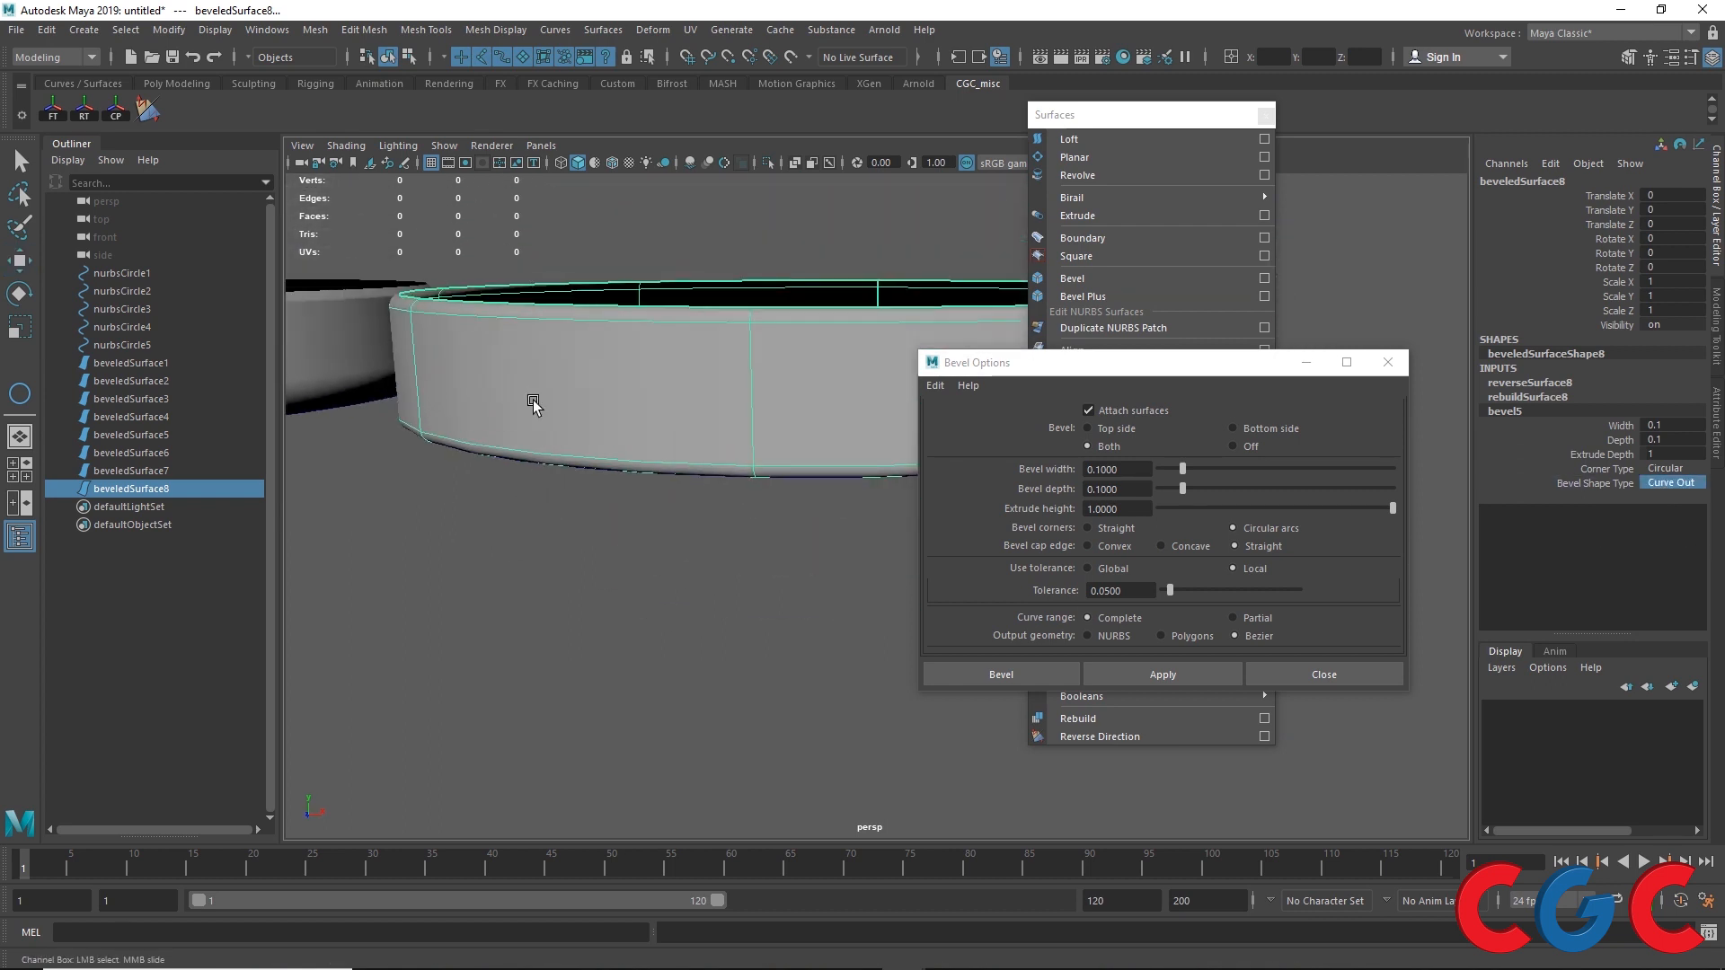
pyautogui.click(1670, 438)
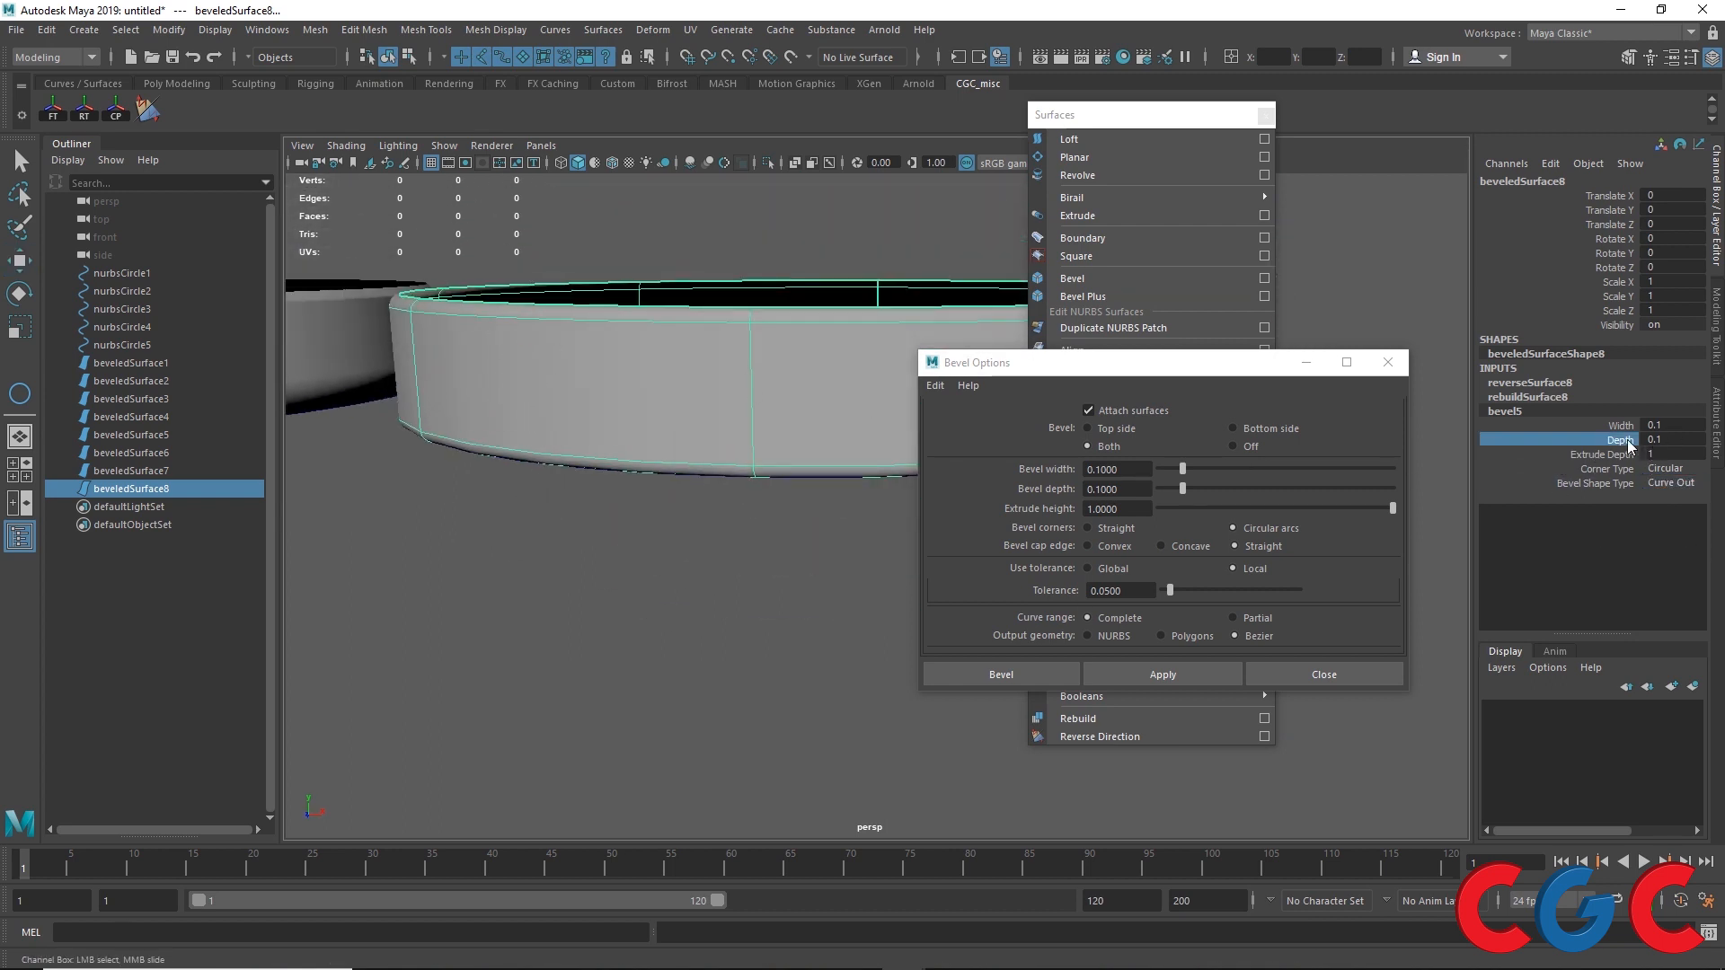
pyautogui.doubleClick(1682, 443)
pyautogui.write('.5')
pyautogui.press('Return')
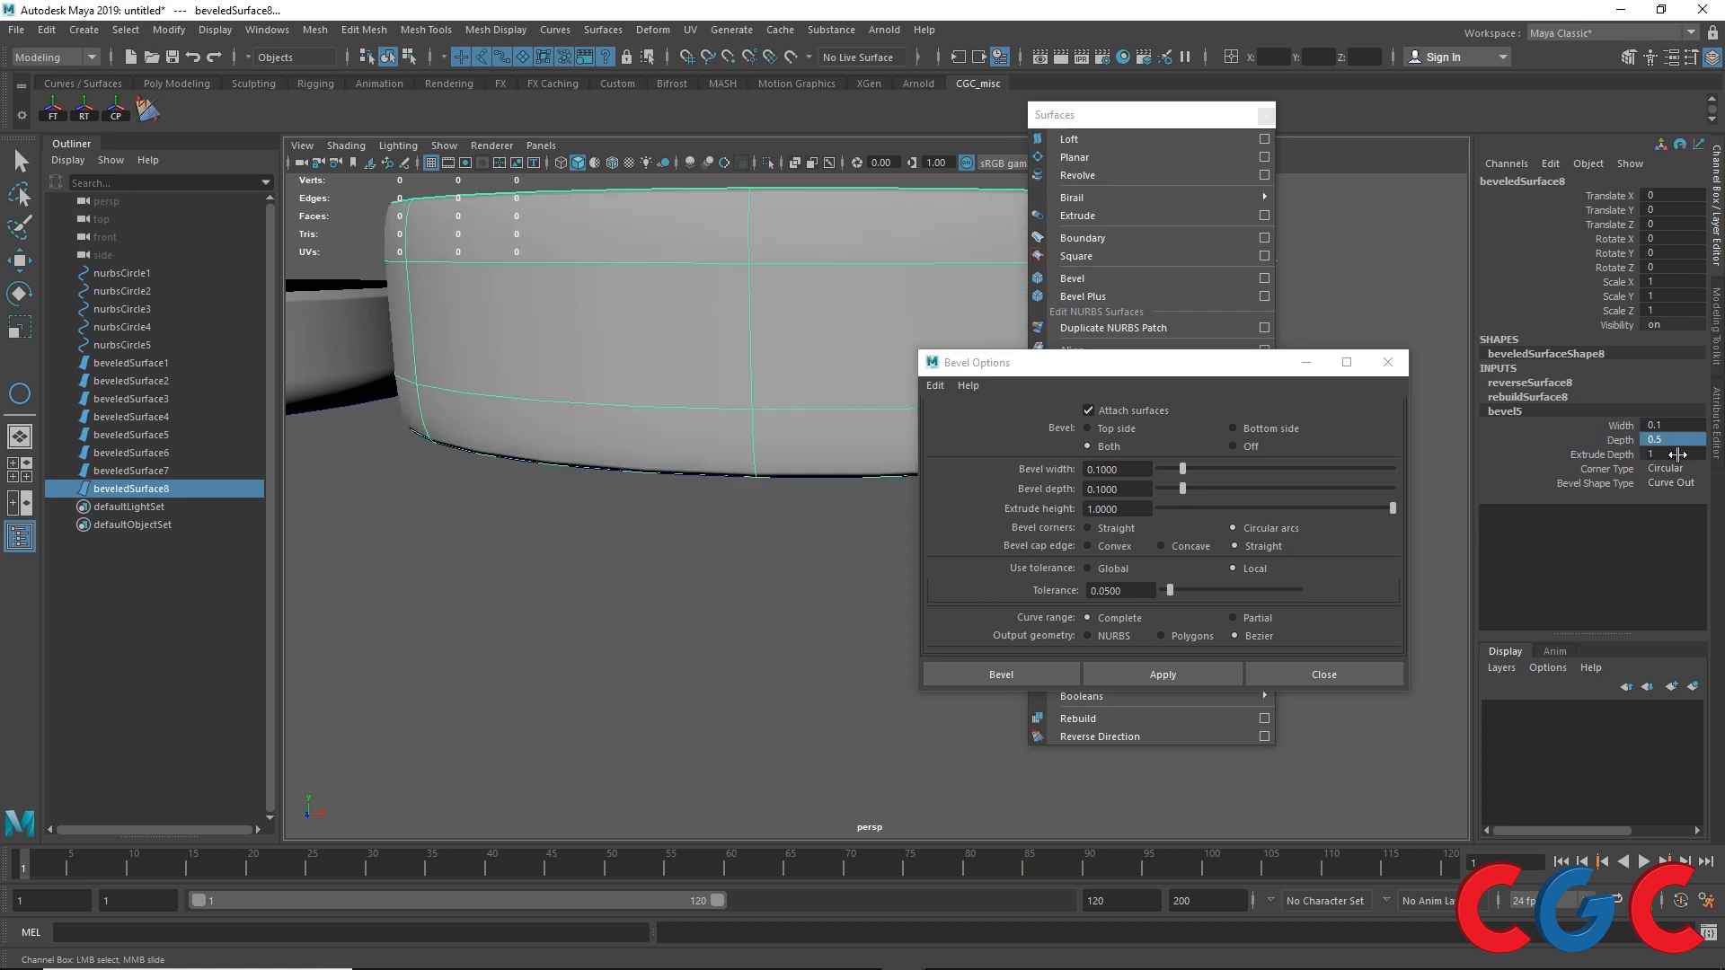
pyautogui.doubleClick(1671, 454)
pyautogui.write('2')
pyautogui.press('Return')
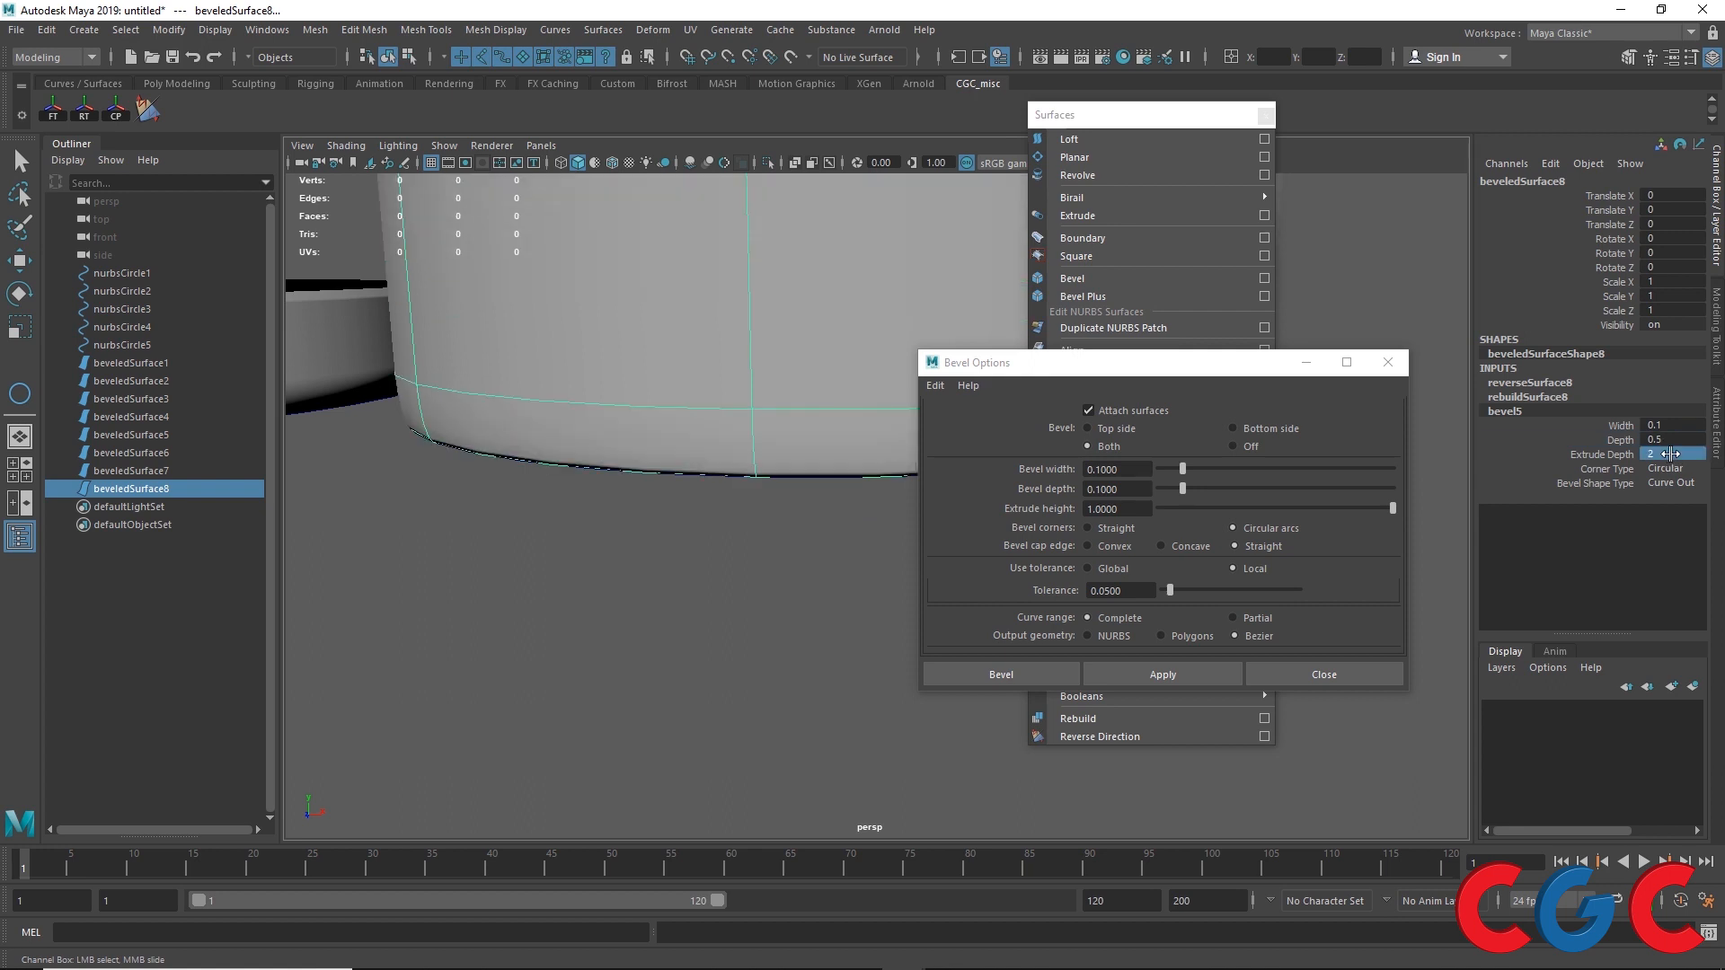
pyautogui.doubleClick(1693, 426)
pyautogui.write('.5')
pyautogui.press('Return')
# Step: Set beveledSurface7's bevel4 Depth and Width to 0.5
pyautogui.keyDown('alt'); pyautogui.moveTo(643, 269); pyautogui.dragTo(589, 638, button='middle'); pyautogui.keyUp('alt')
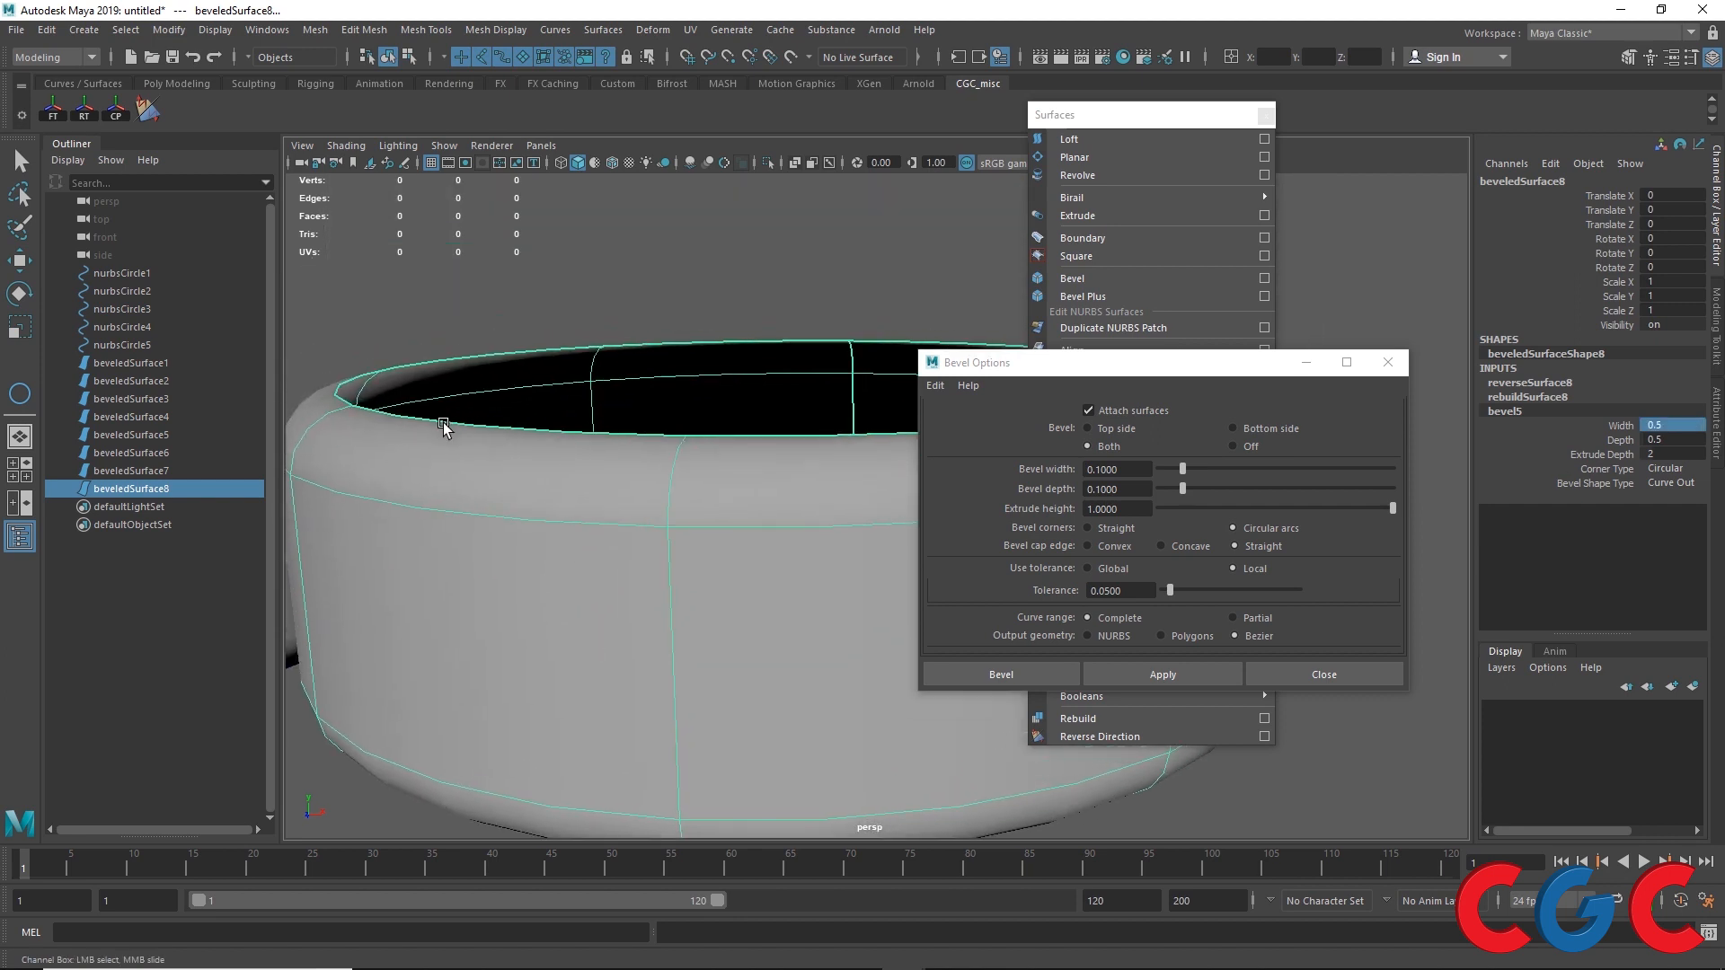
pyautogui.scroll(-2, 518, 486)
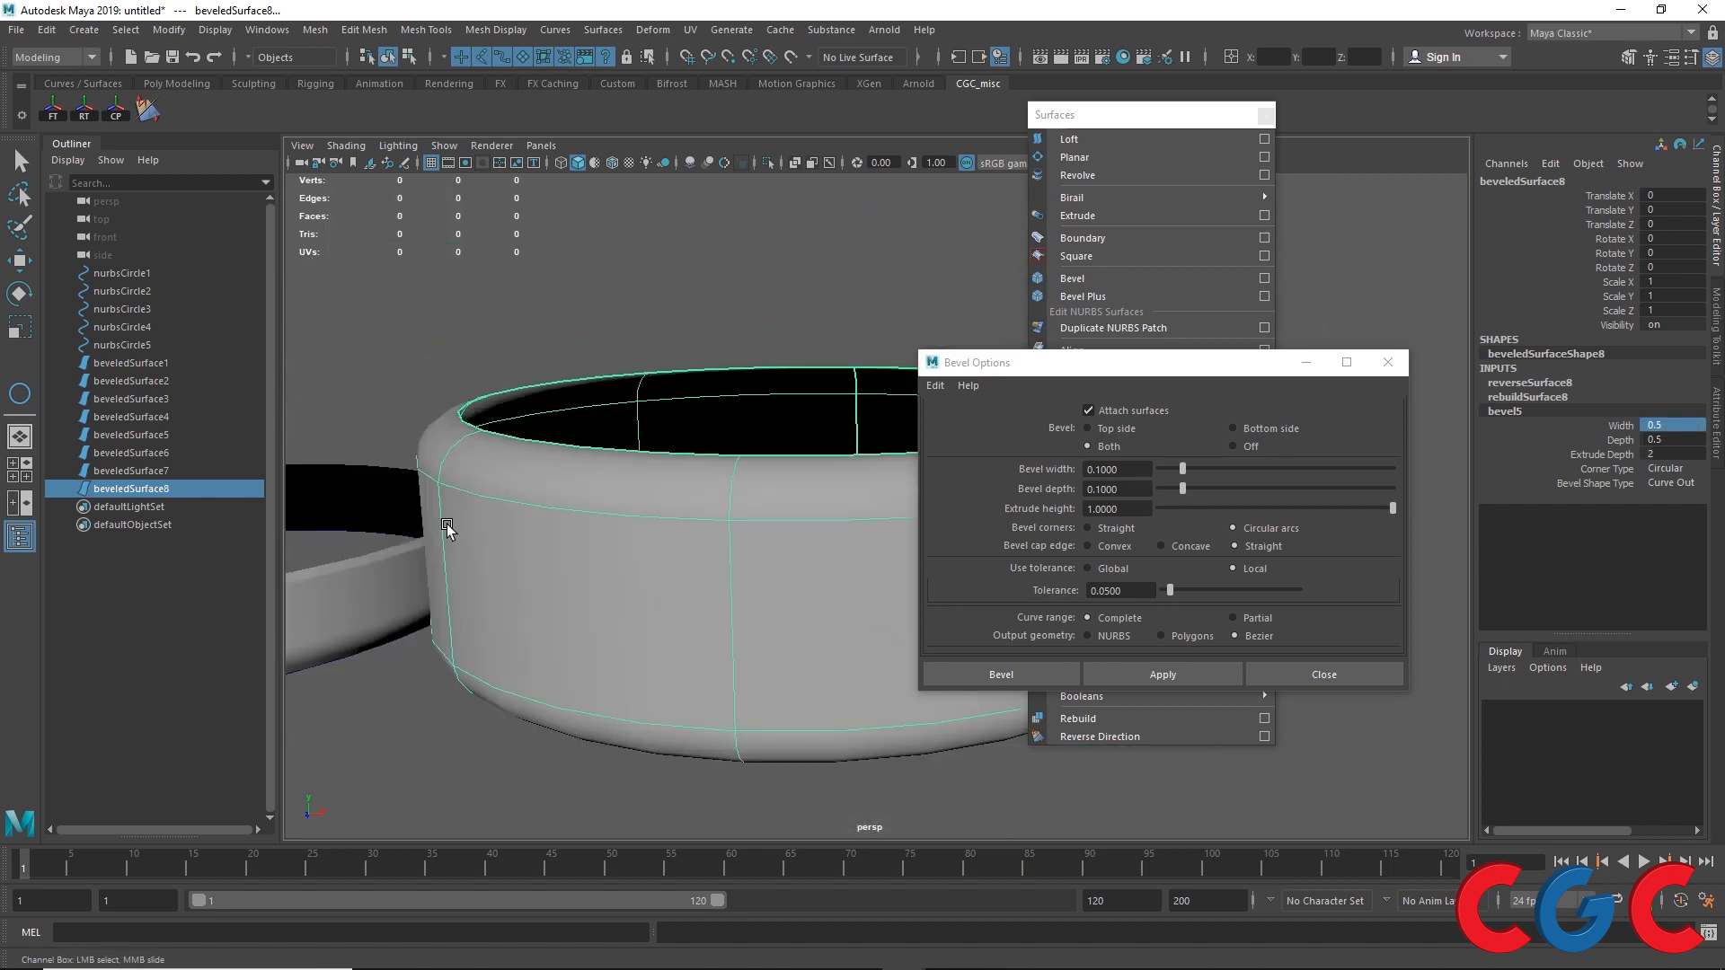
pyautogui.keyDown('alt'); pyautogui.moveTo(446, 527); pyautogui.dragTo(616, 497, button='middle'); pyautogui.keyUp('alt')
pyautogui.scroll(-3, 550, 543)
pyautogui.click(550, 543)
pyautogui.press('w')
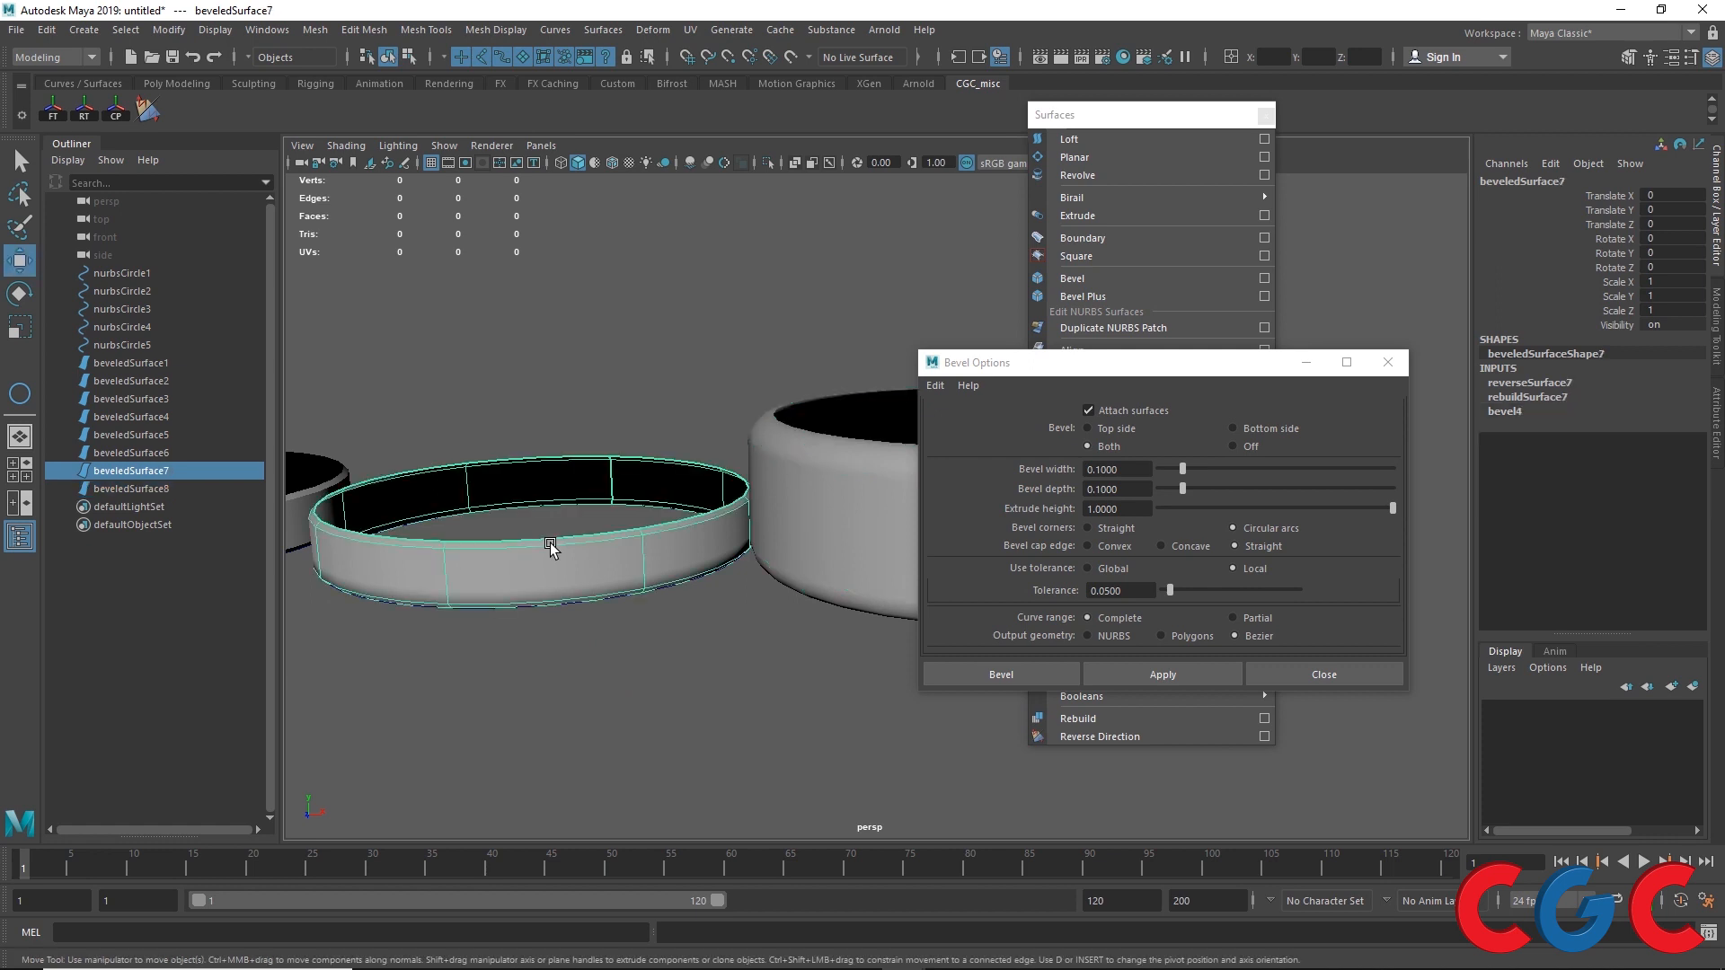
pyautogui.scroll(-3, 609, 560)
pyautogui.scroll(4, 676, 526)
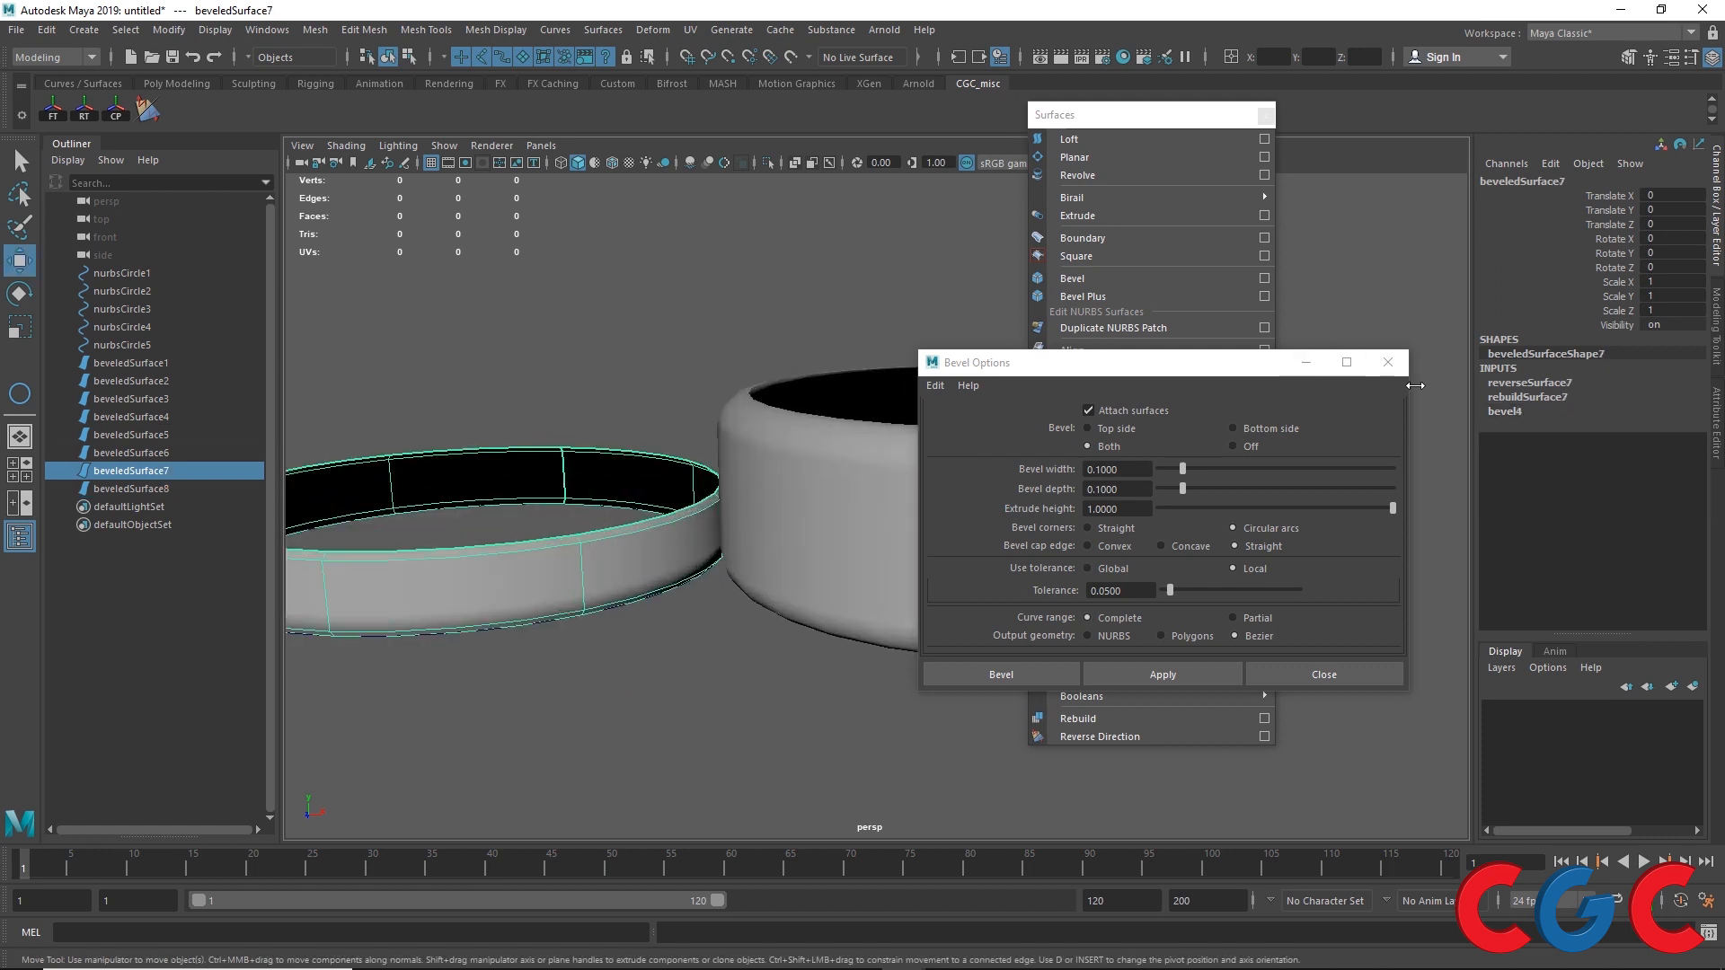
pyautogui.click(1502, 411)
pyautogui.click(1674, 440)
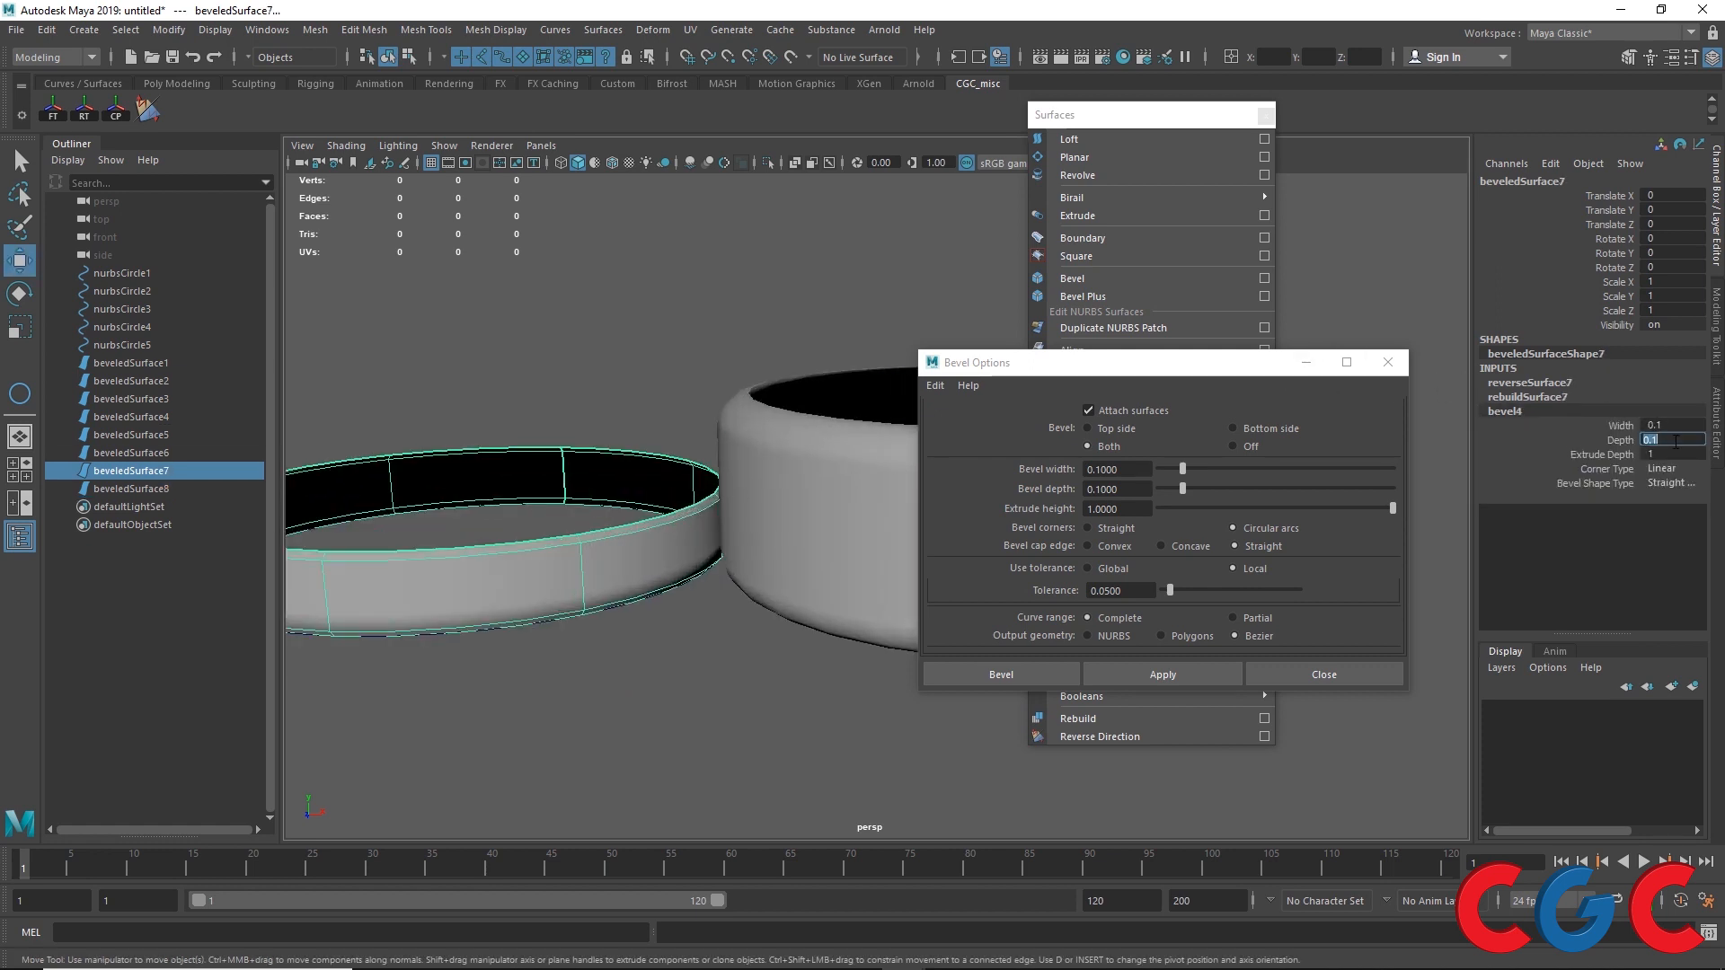
pyautogui.write('0.5')
pyautogui.press('Return')
pyautogui.click(1673, 425)
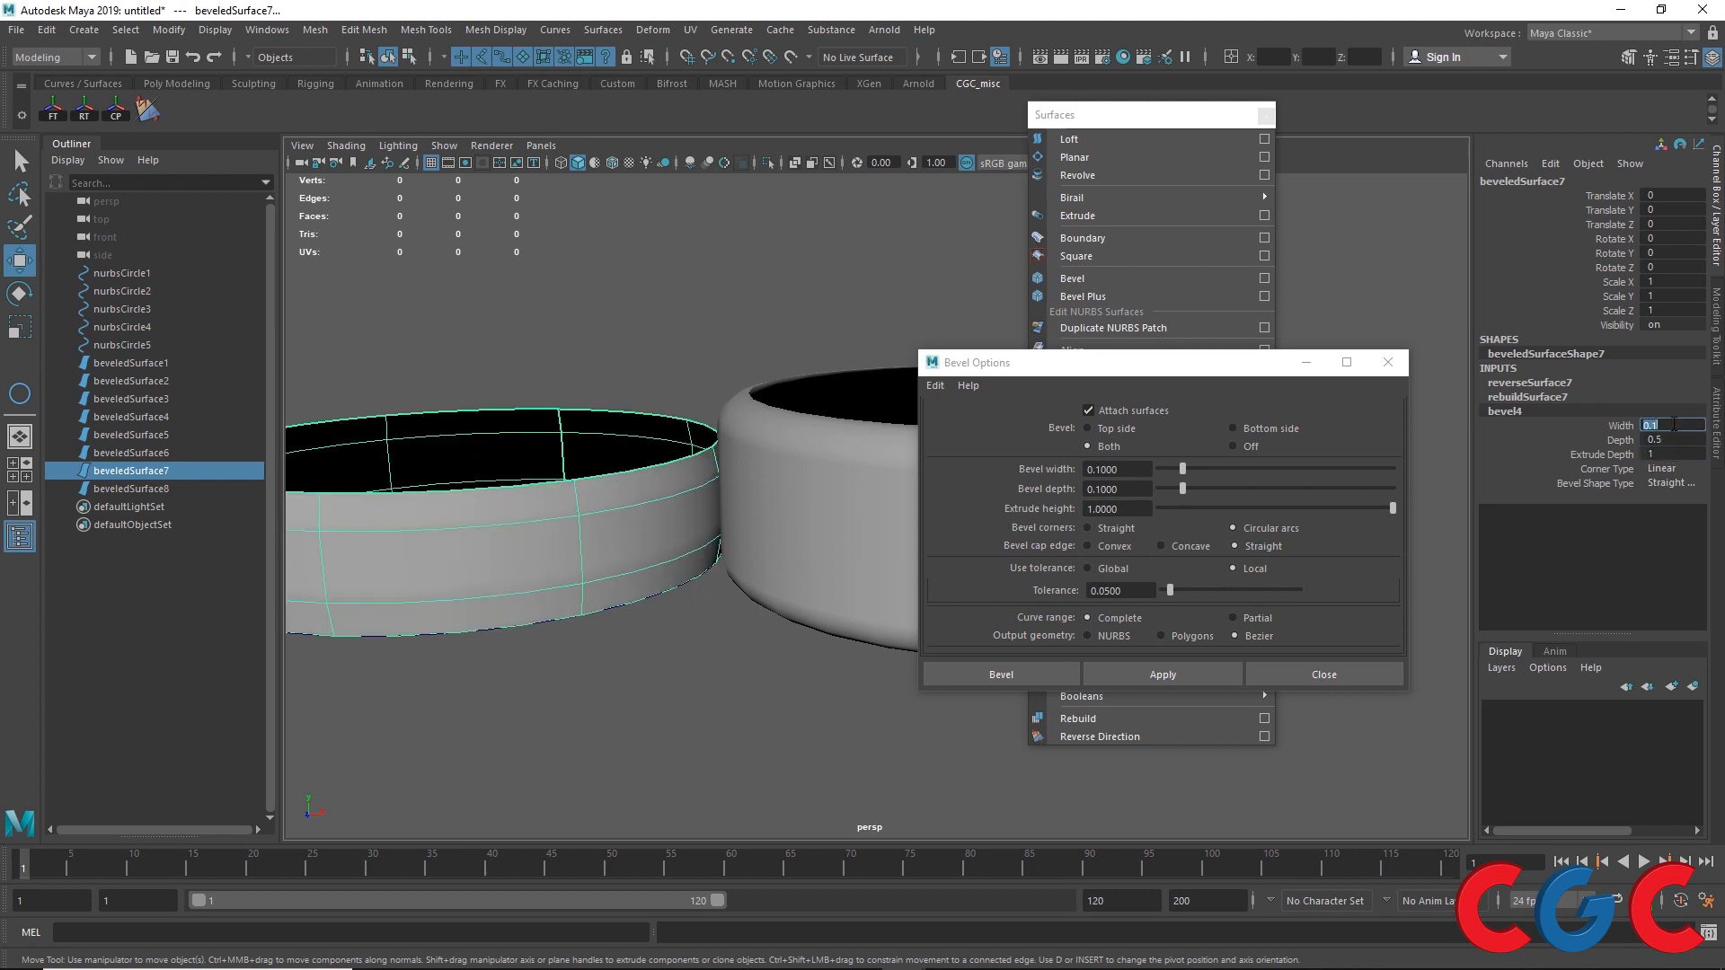
pyautogui.press('Return')
# Step: Set bevel4 Extrude Depth to 2
pyautogui.click(828, 519)
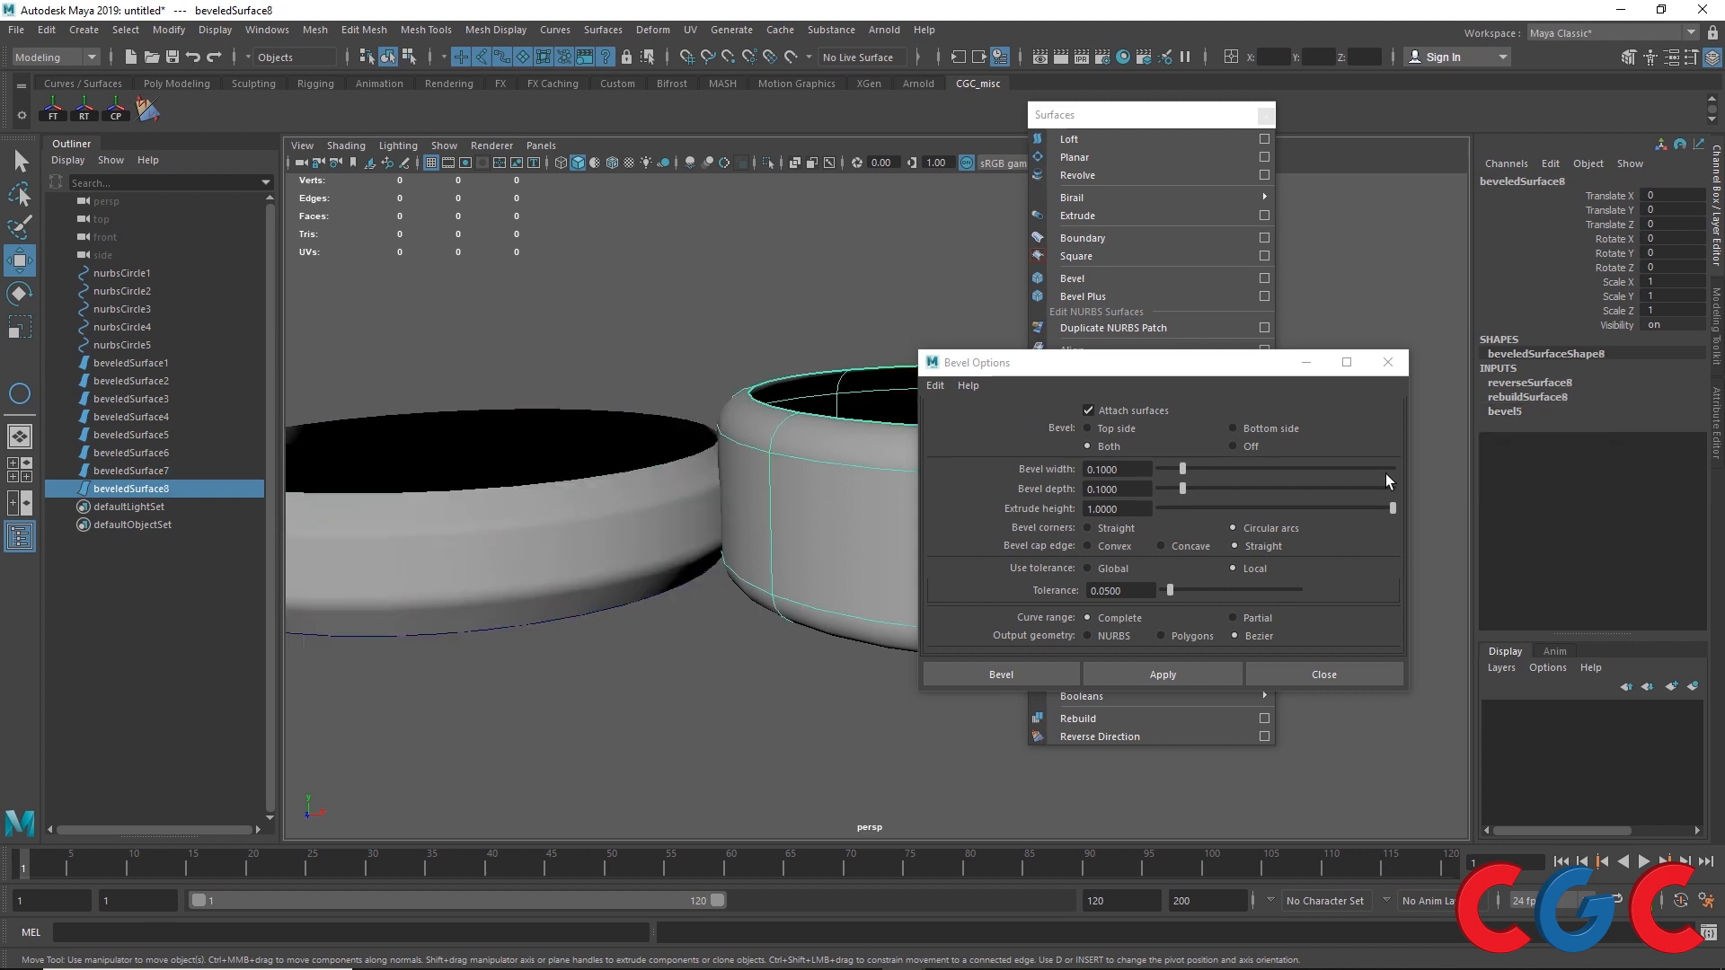
pyautogui.click(533, 500)
pyautogui.click(1504, 411)
pyautogui.click(1661, 456)
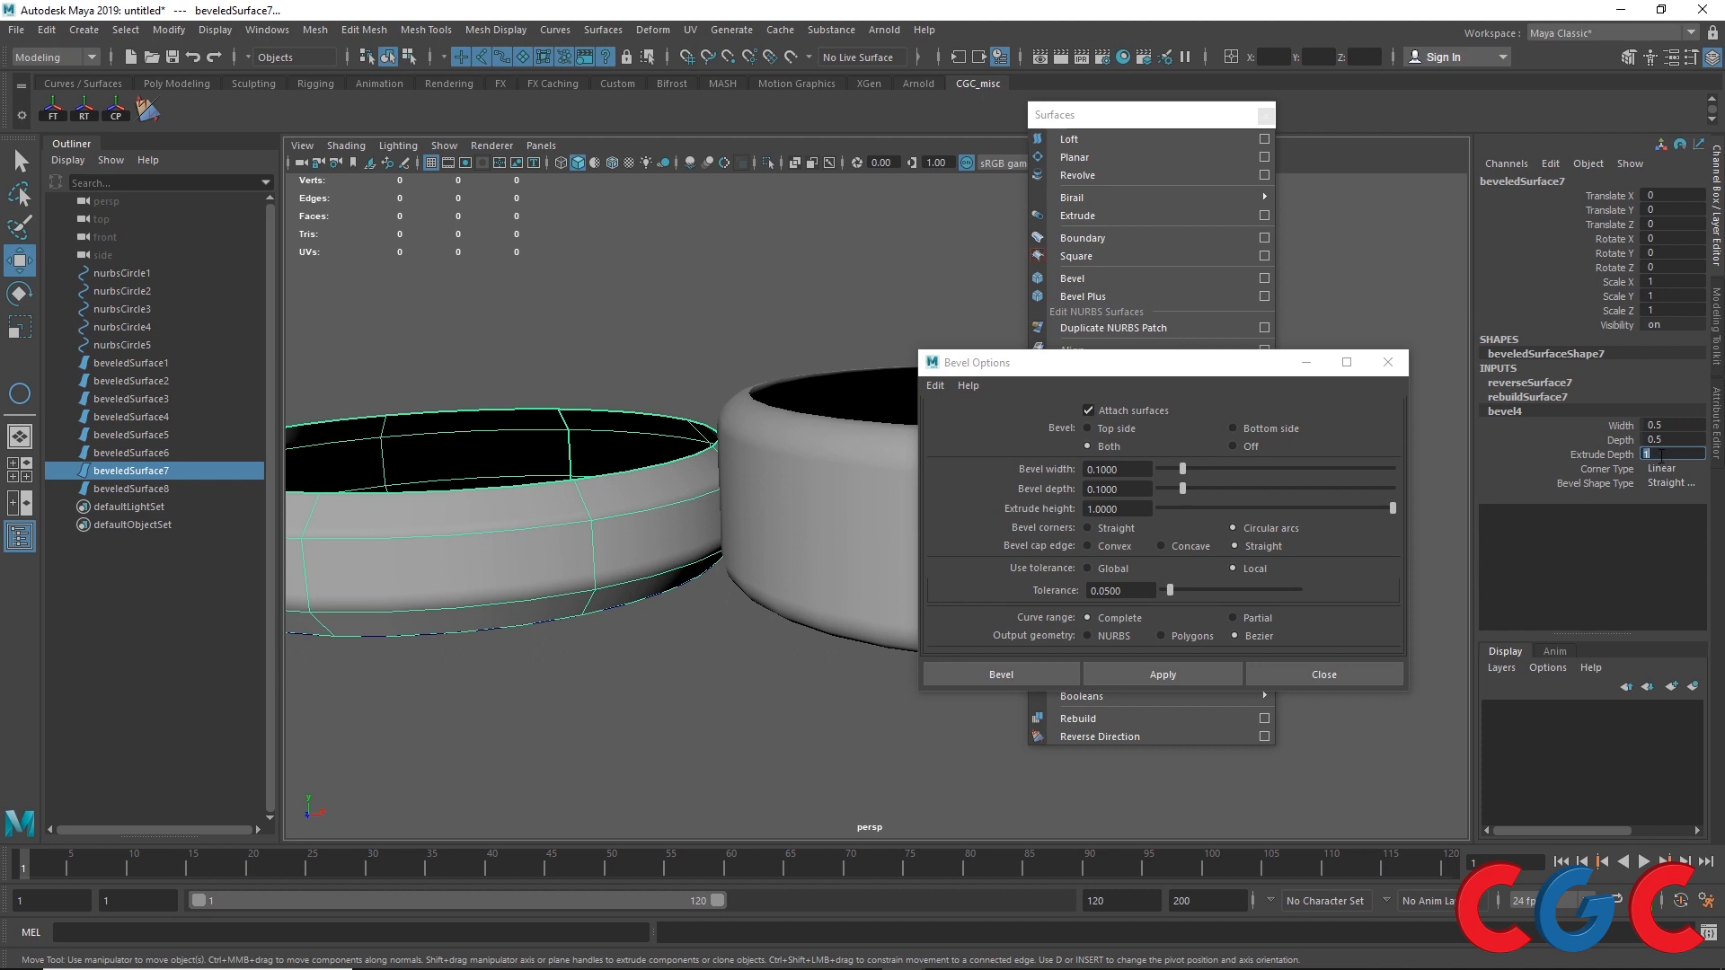
pyautogui.write('2')
pyautogui.press('Return')
# Step: Compare bevel5 and bevel4 inputs and set bevel4 Bevel Shape Type to Curve Out
pyautogui.click(782, 508)
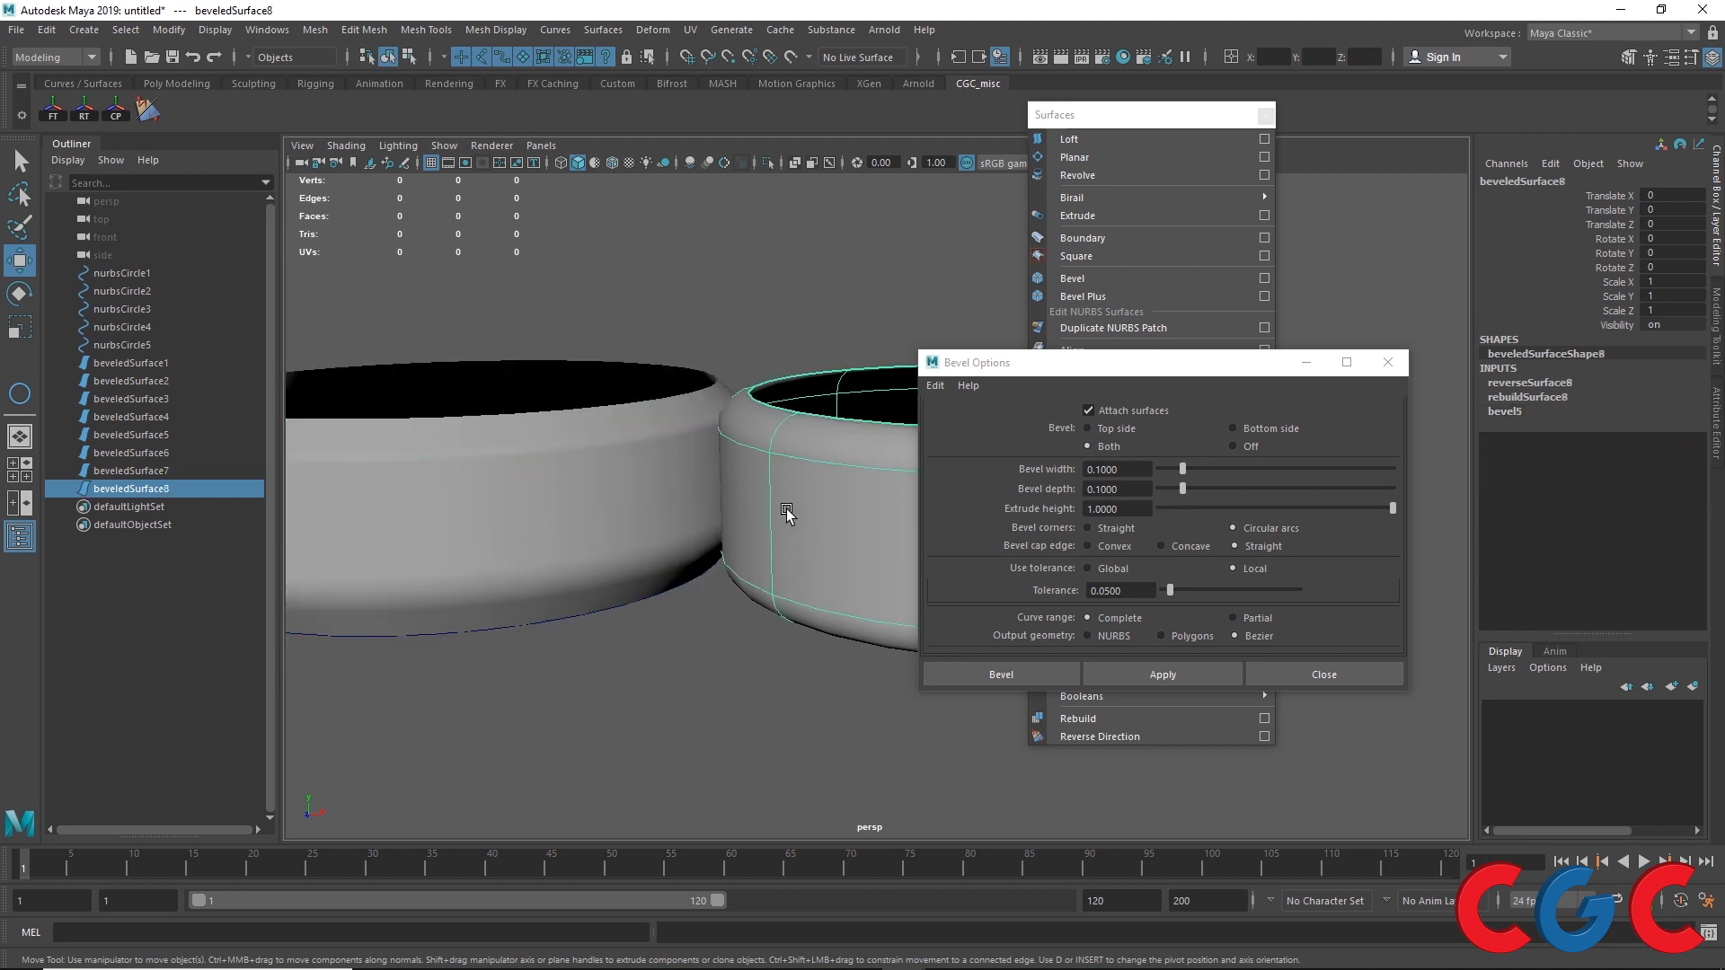
pyautogui.click(1518, 412)
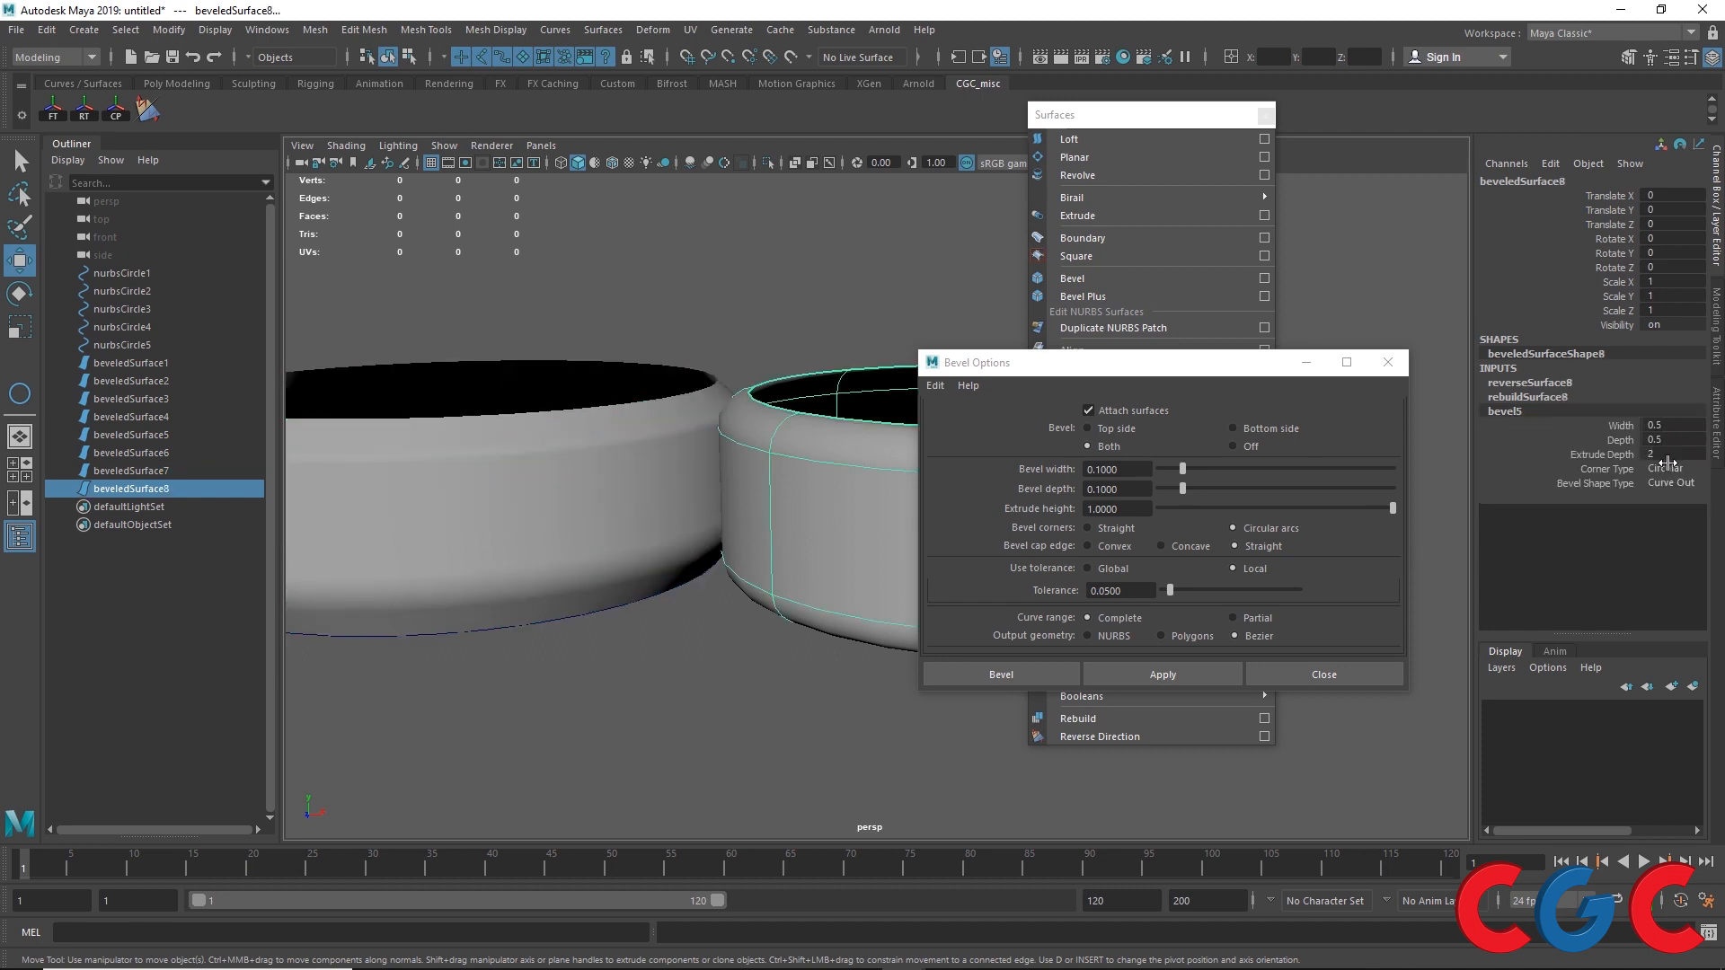
pyautogui.click(622, 478)
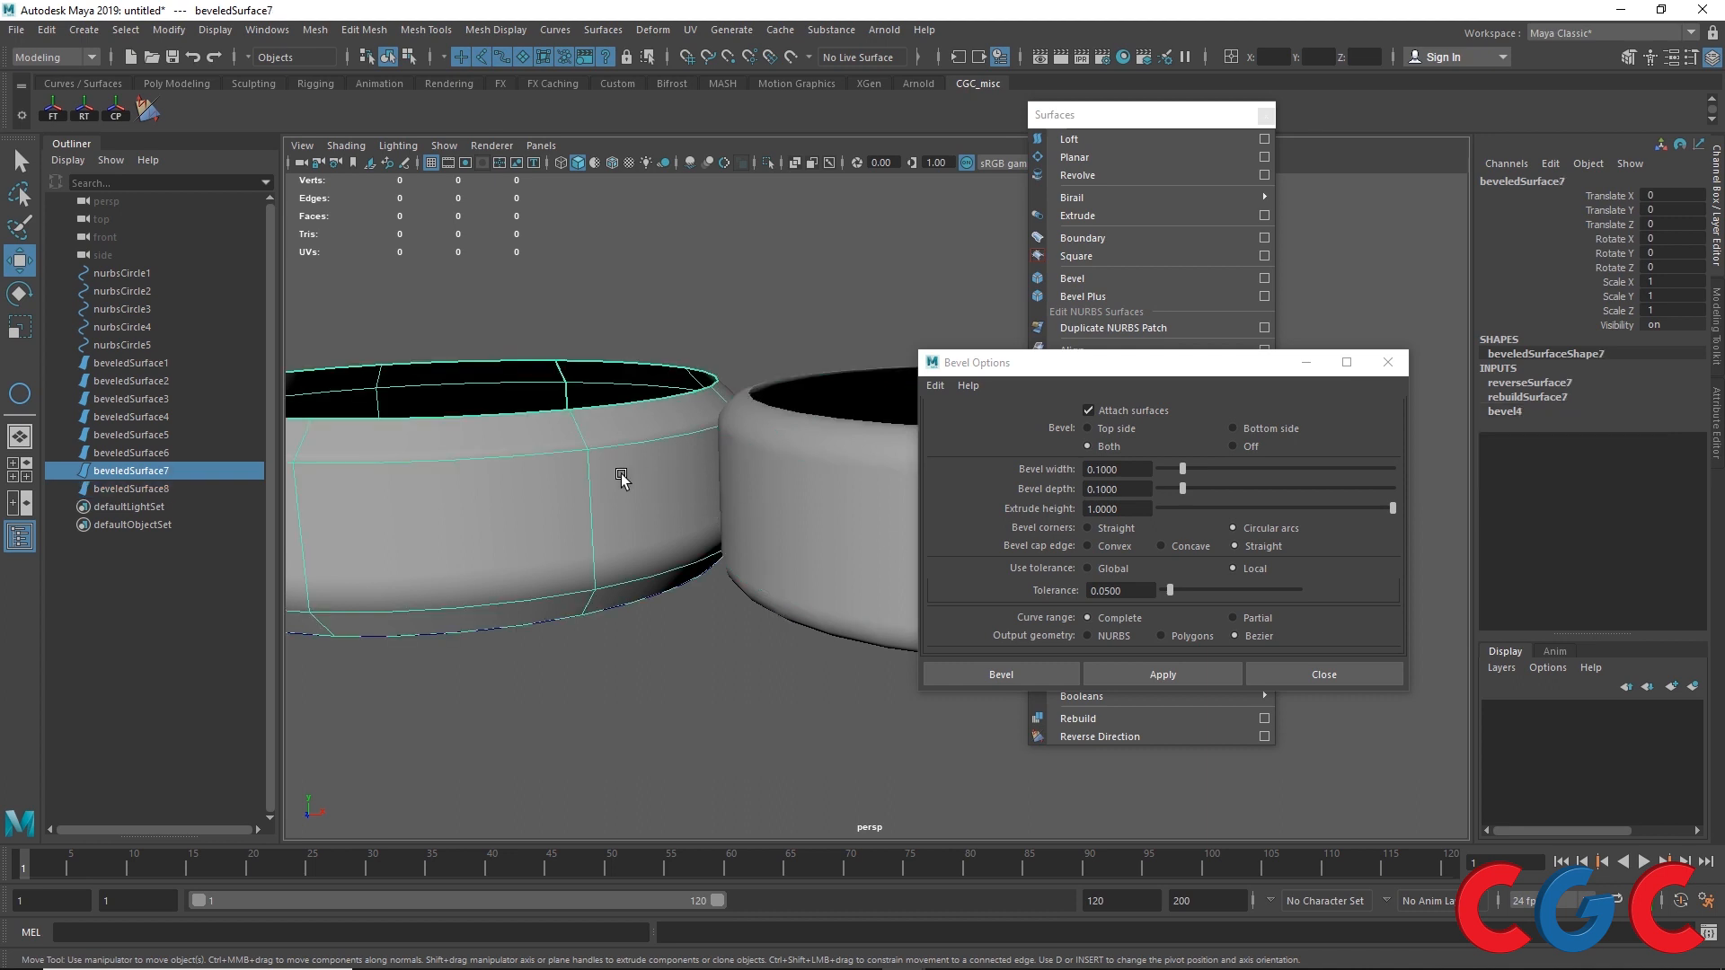
pyautogui.click(1503, 411)
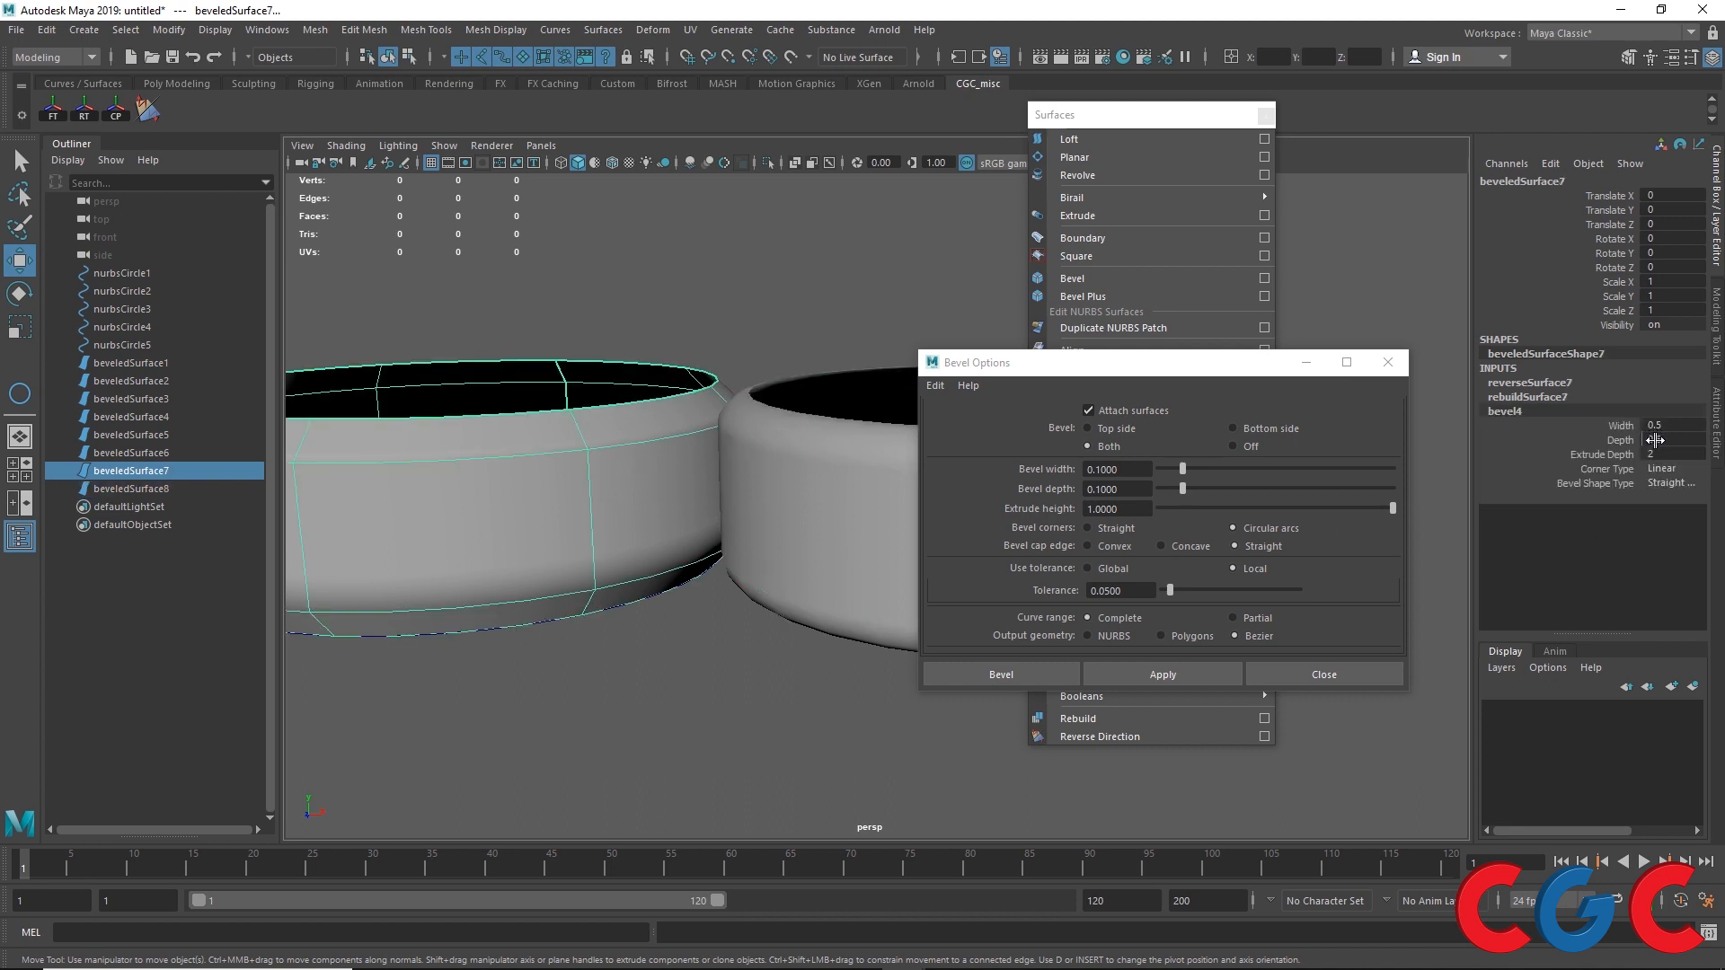
pyautogui.click(1664, 484)
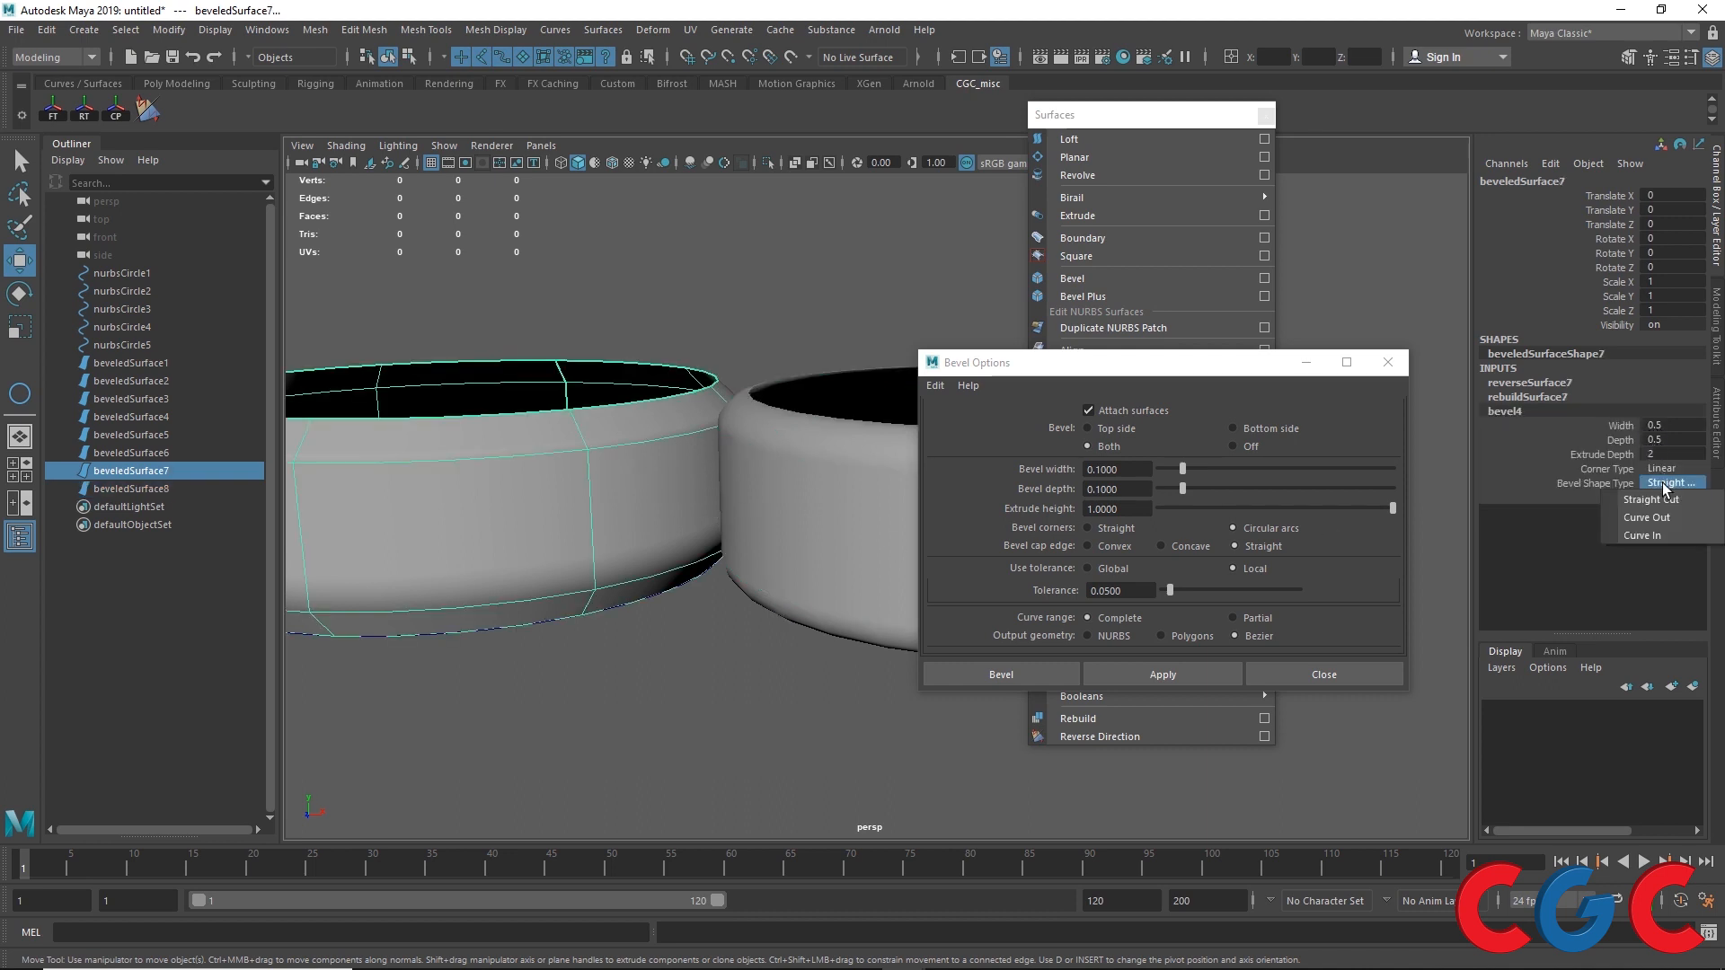
pyautogui.click(1647, 518)
pyautogui.click(796, 494)
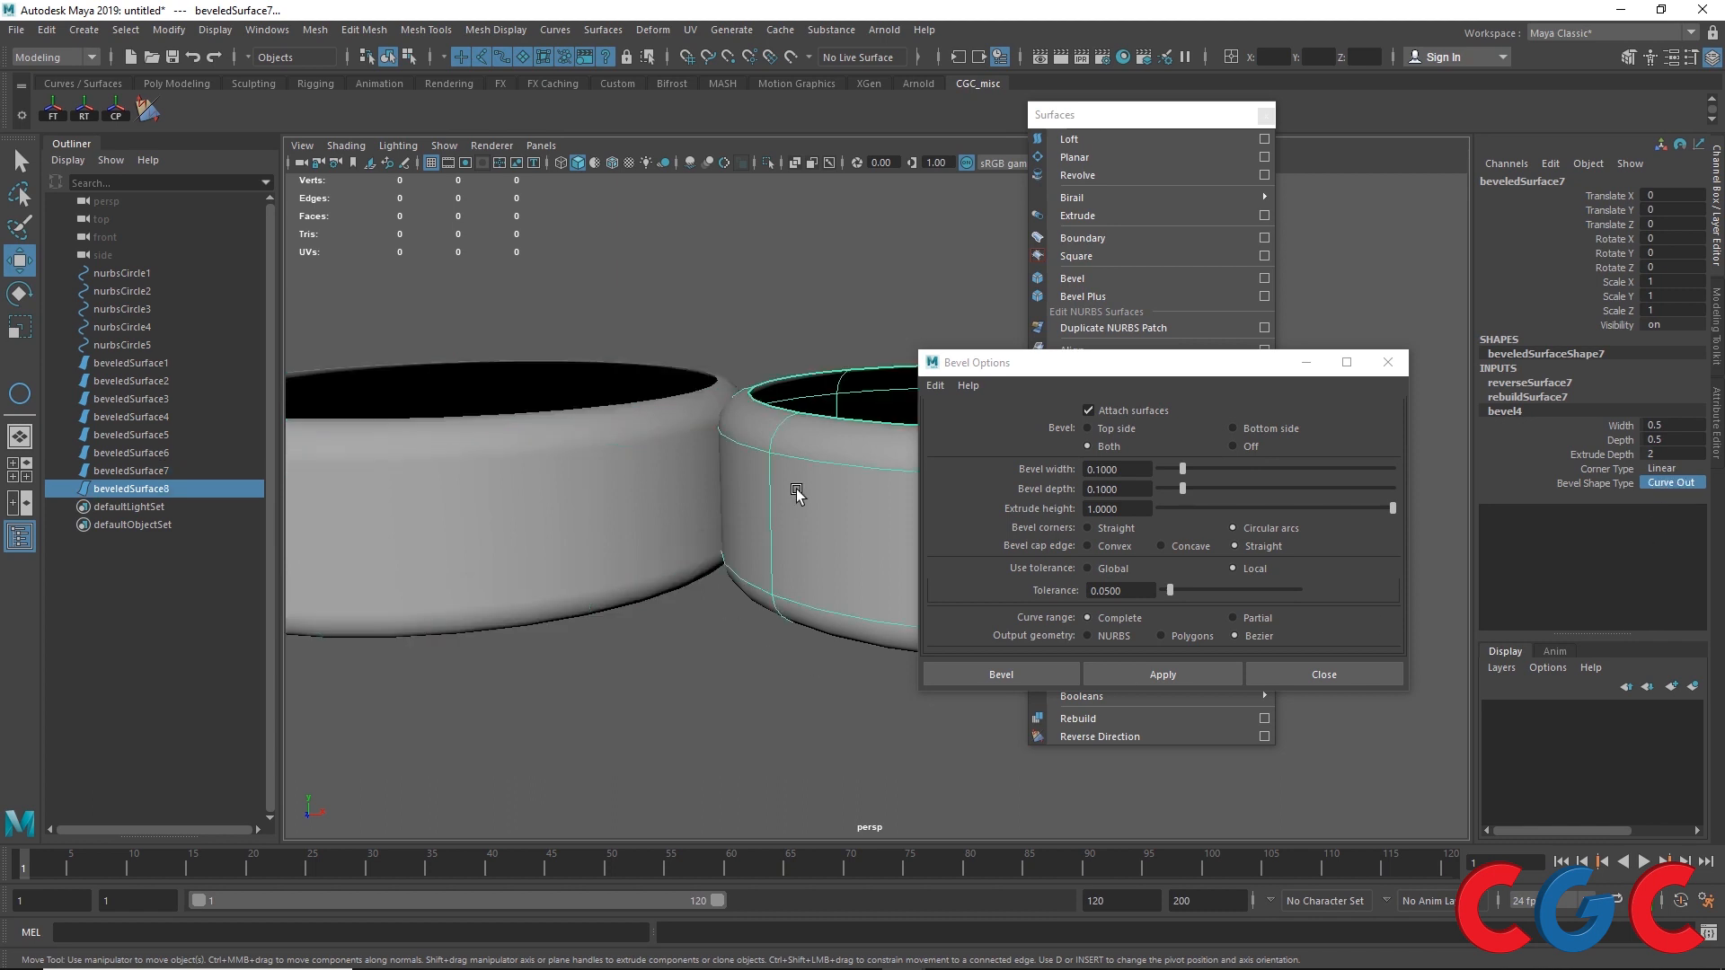
pyautogui.keyDown('alt'); pyautogui.moveTo(796, 494); pyautogui.dragTo(674, 503); pyautogui.keyUp('alt')
pyautogui.click(670, 501)
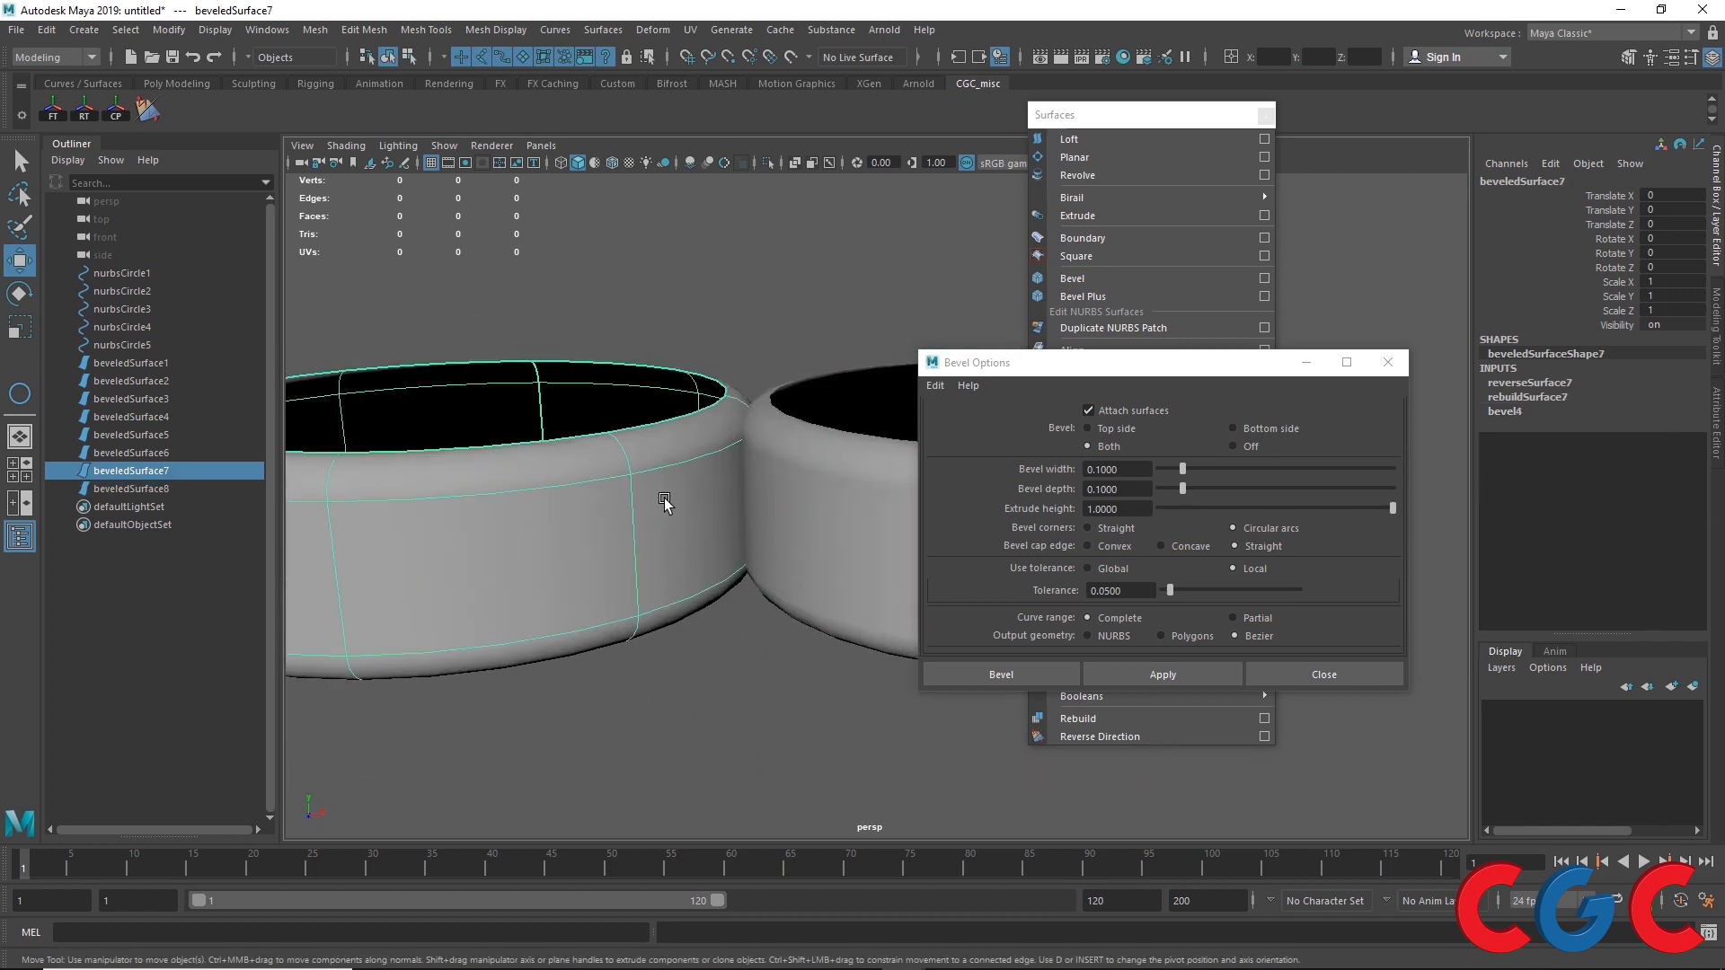
# Step: Try bevel4's Bevel Shape Type as Straight Cut and then as Curve In
pyautogui.click(1516, 412)
pyautogui.click(1664, 483)
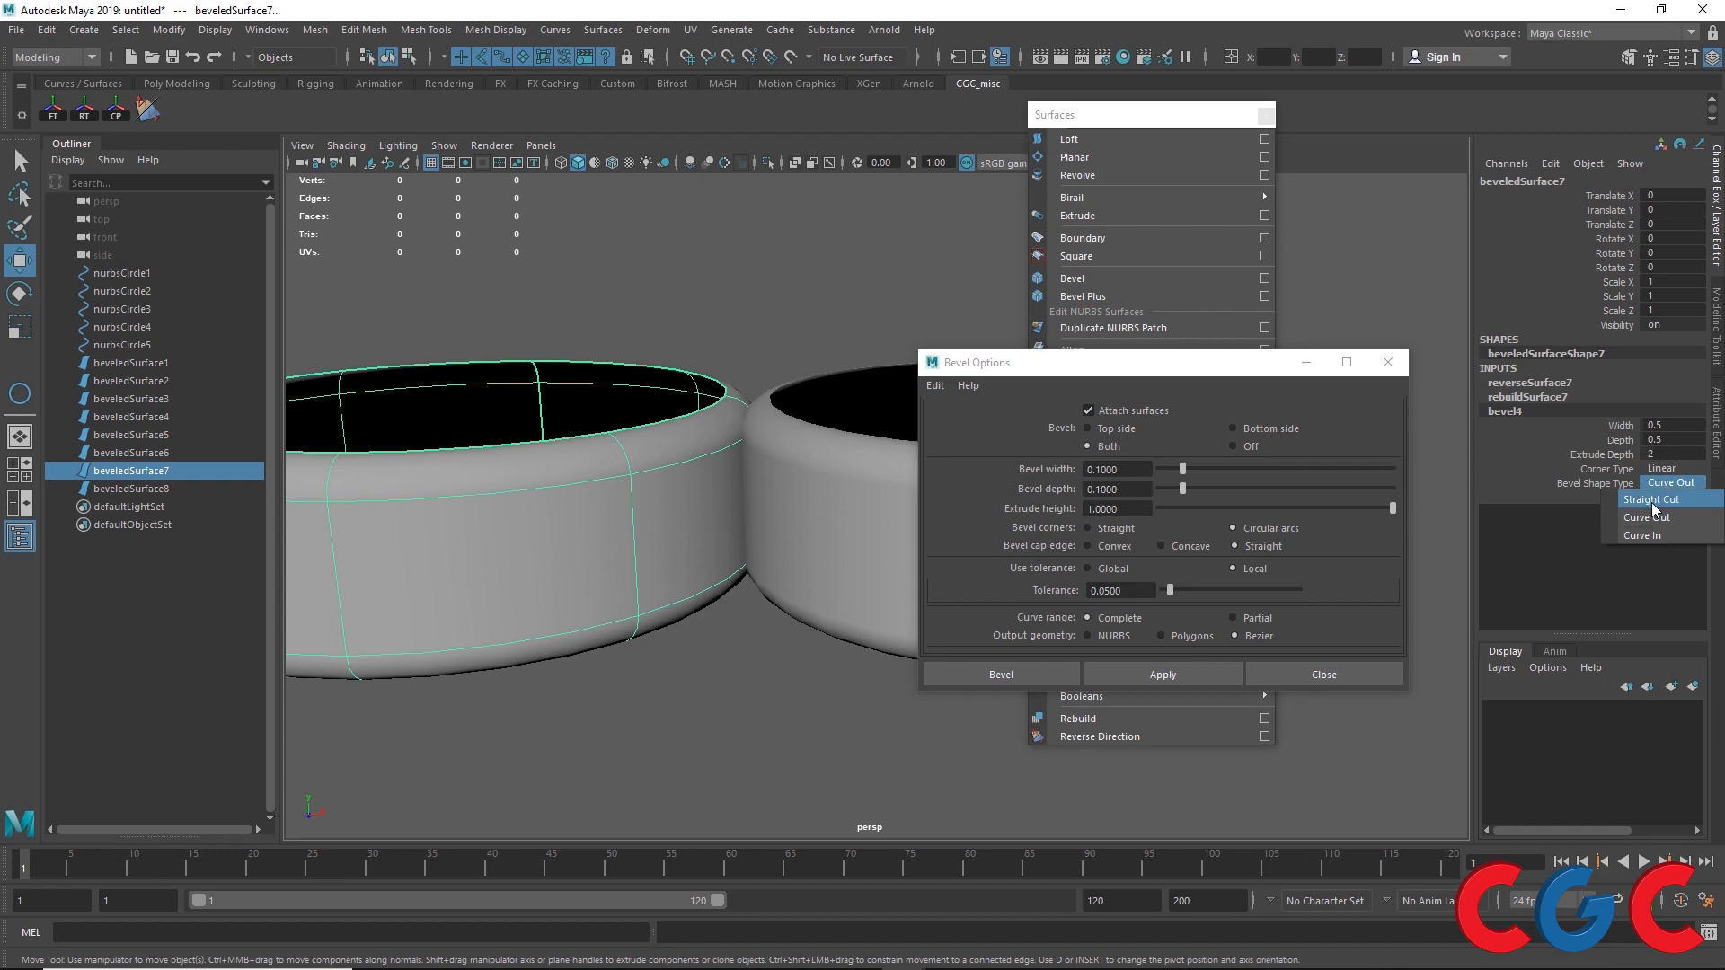
pyautogui.click(1652, 500)
pyautogui.click(1660, 482)
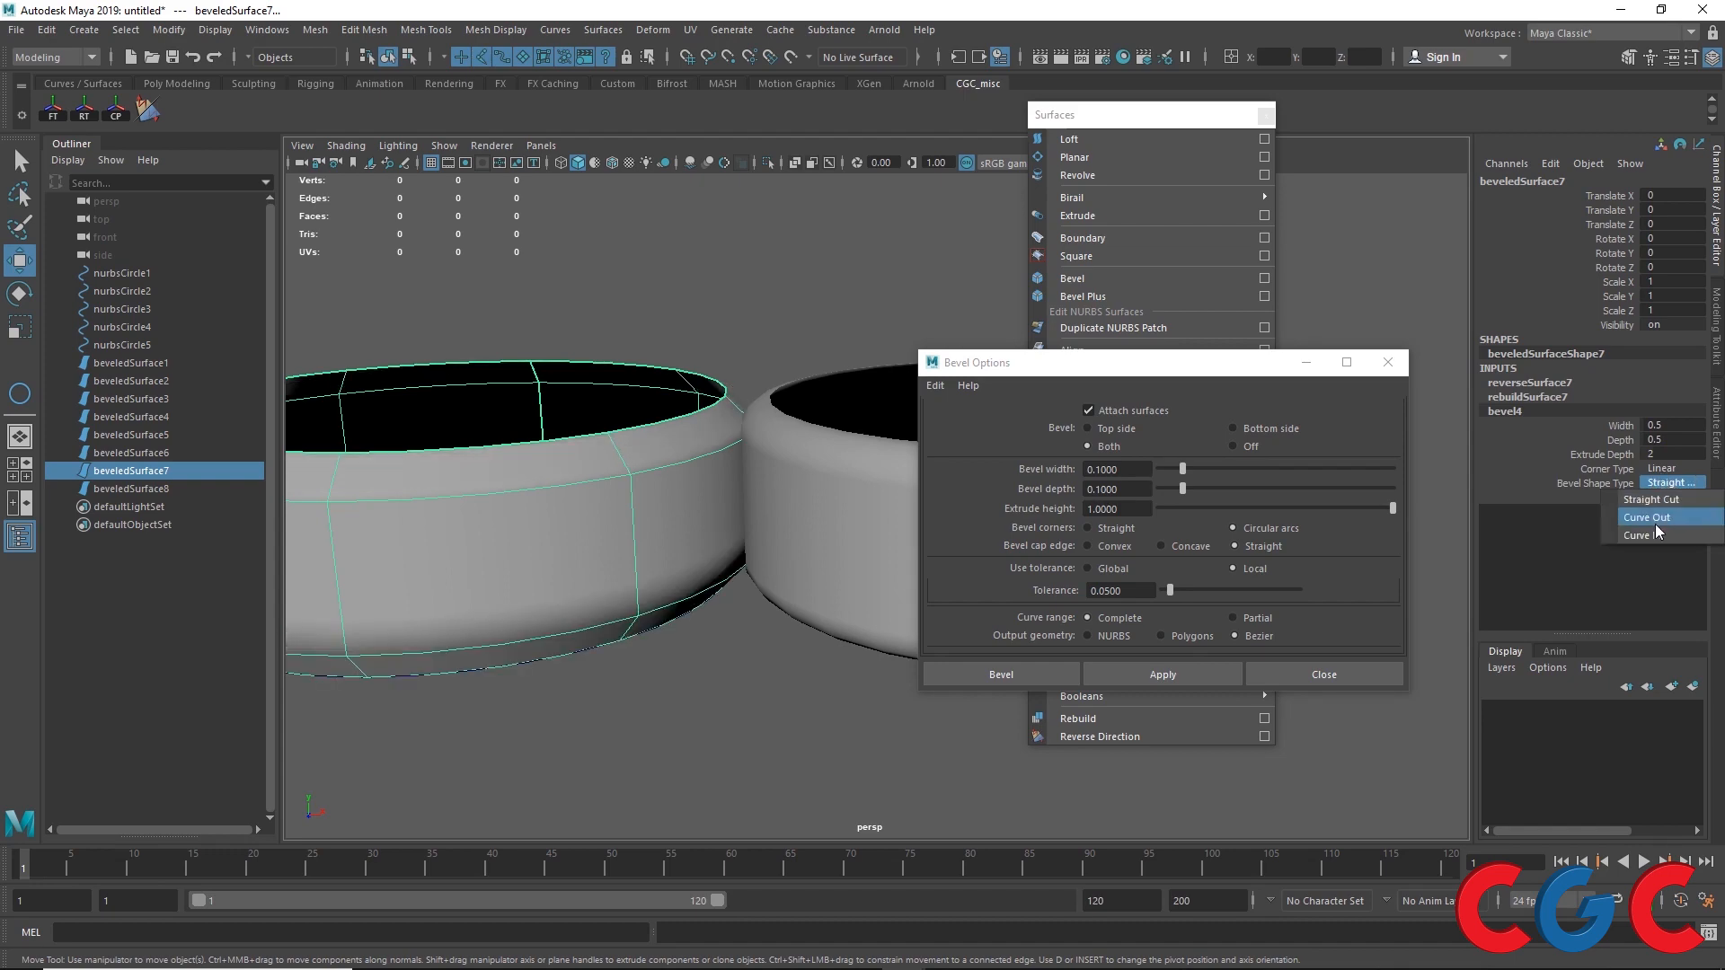
pyautogui.click(1652, 537)
# Step: Select beveledSurface8 and set its bevel5 Corner Type to Linear and Bevel Shape Type to Straight Cut
pyautogui.keyDown('alt'); pyautogui.moveTo(635, 580); pyautogui.dragTo(783, 525); pyautogui.keyUp('alt')
pyautogui.click(789, 524)
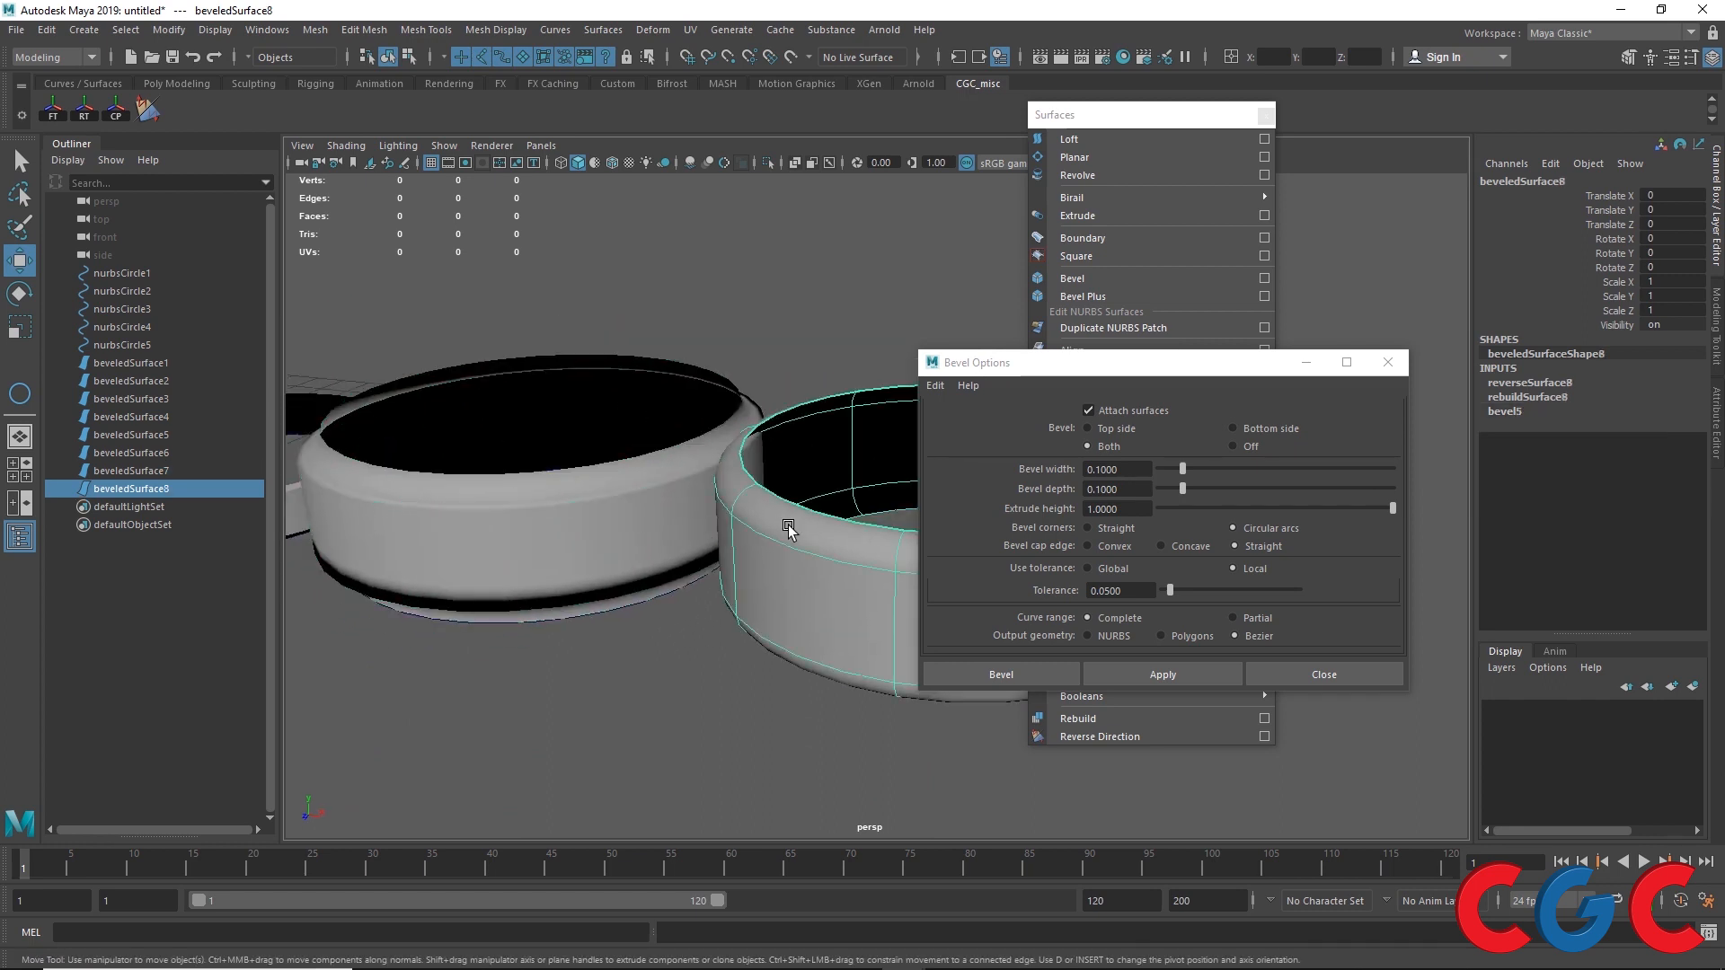
pyautogui.click(1515, 412)
pyautogui.click(1664, 468)
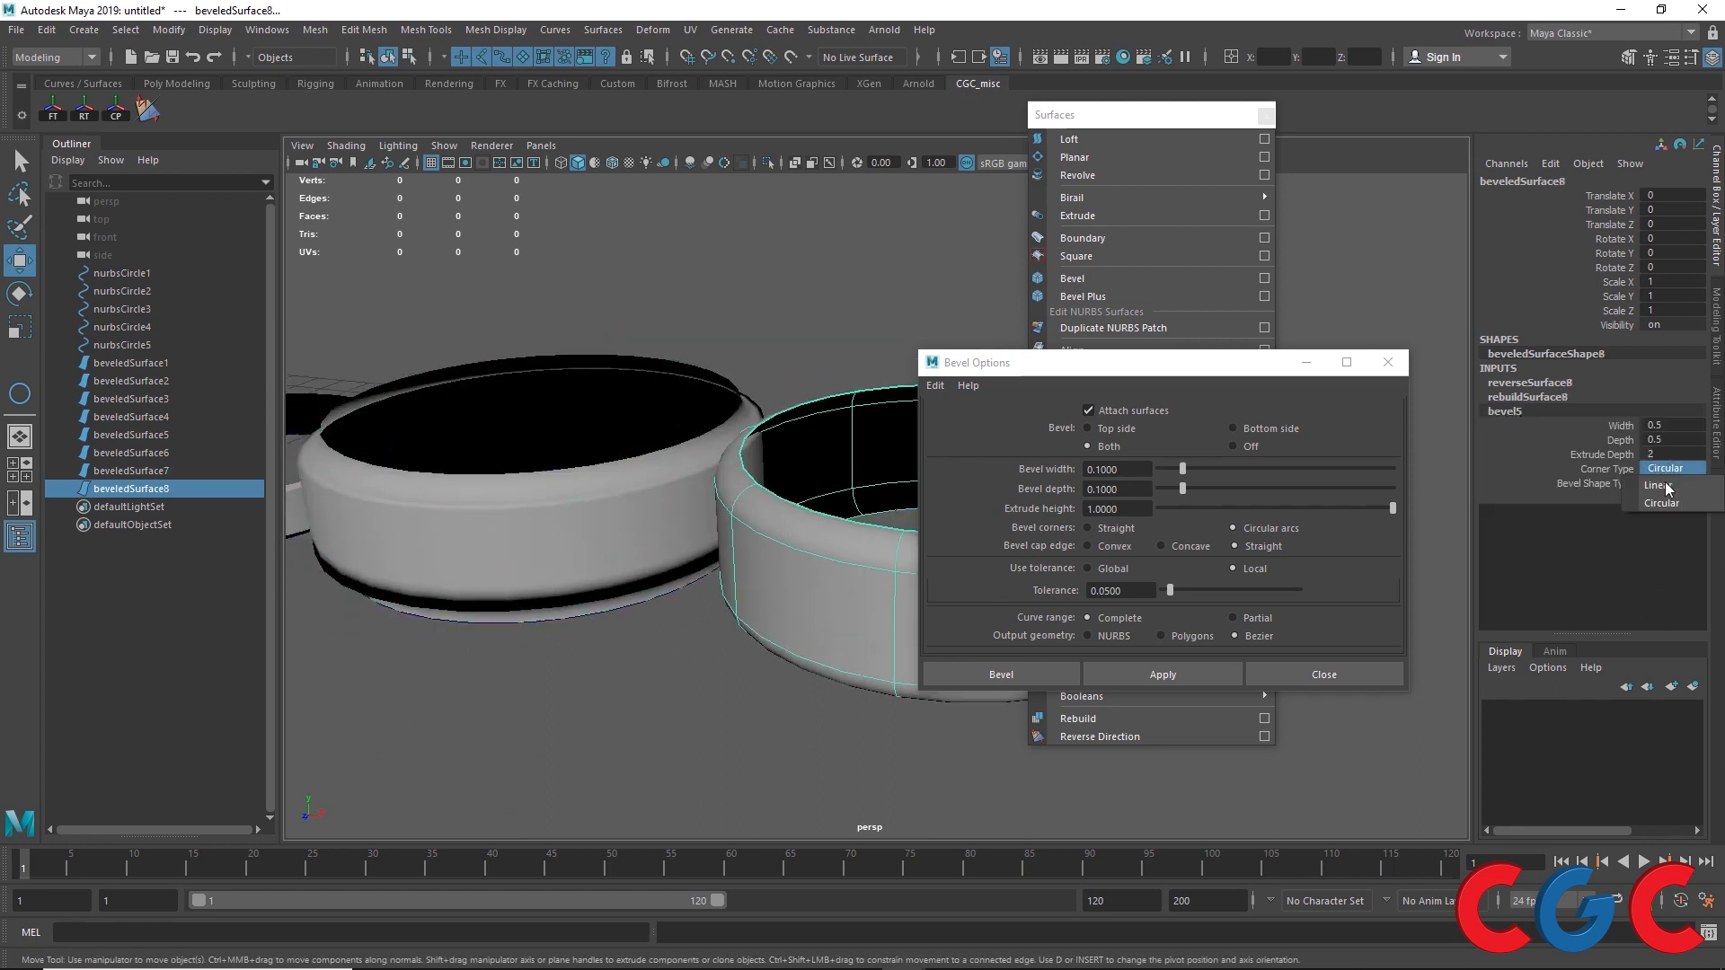
pyautogui.click(1660, 485)
pyautogui.click(1667, 483)
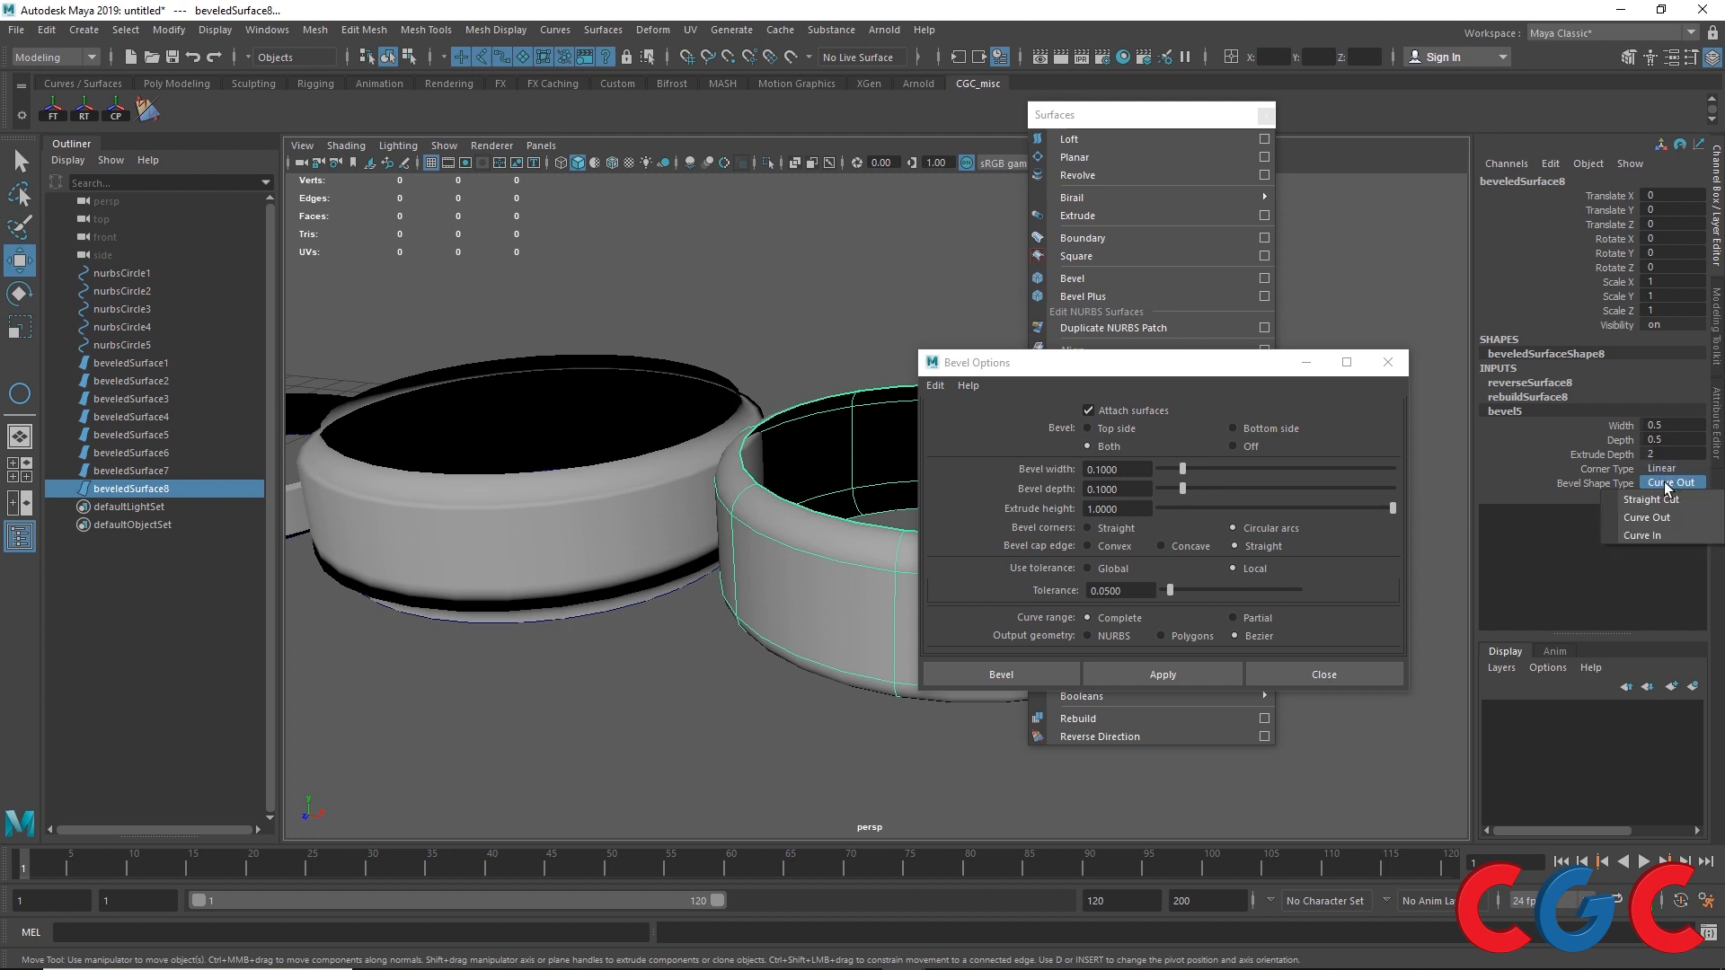
pyautogui.click(1651, 499)
pyautogui.keyDown('alt'); pyautogui.moveTo(539, 575); pyautogui.dragTo(597, 585); pyautogui.keyUp('alt')
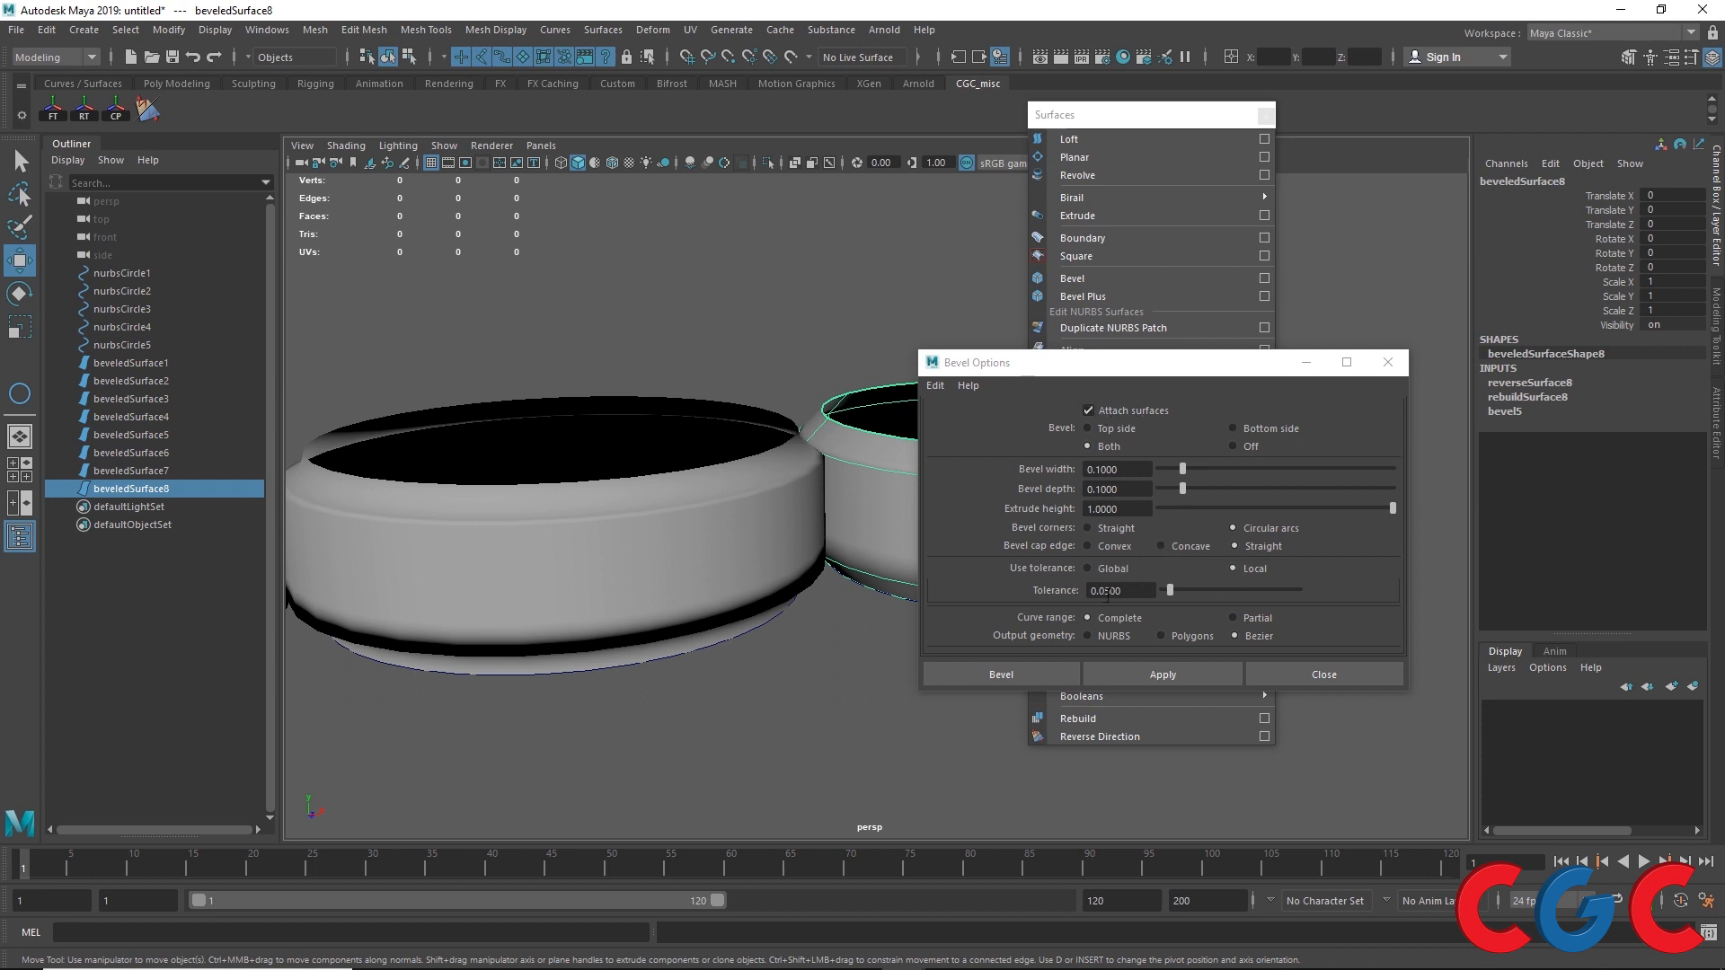
# Step: Review the general Settings preferences for working units and tolerance, then save the preferences
pyautogui.click(1706, 899)
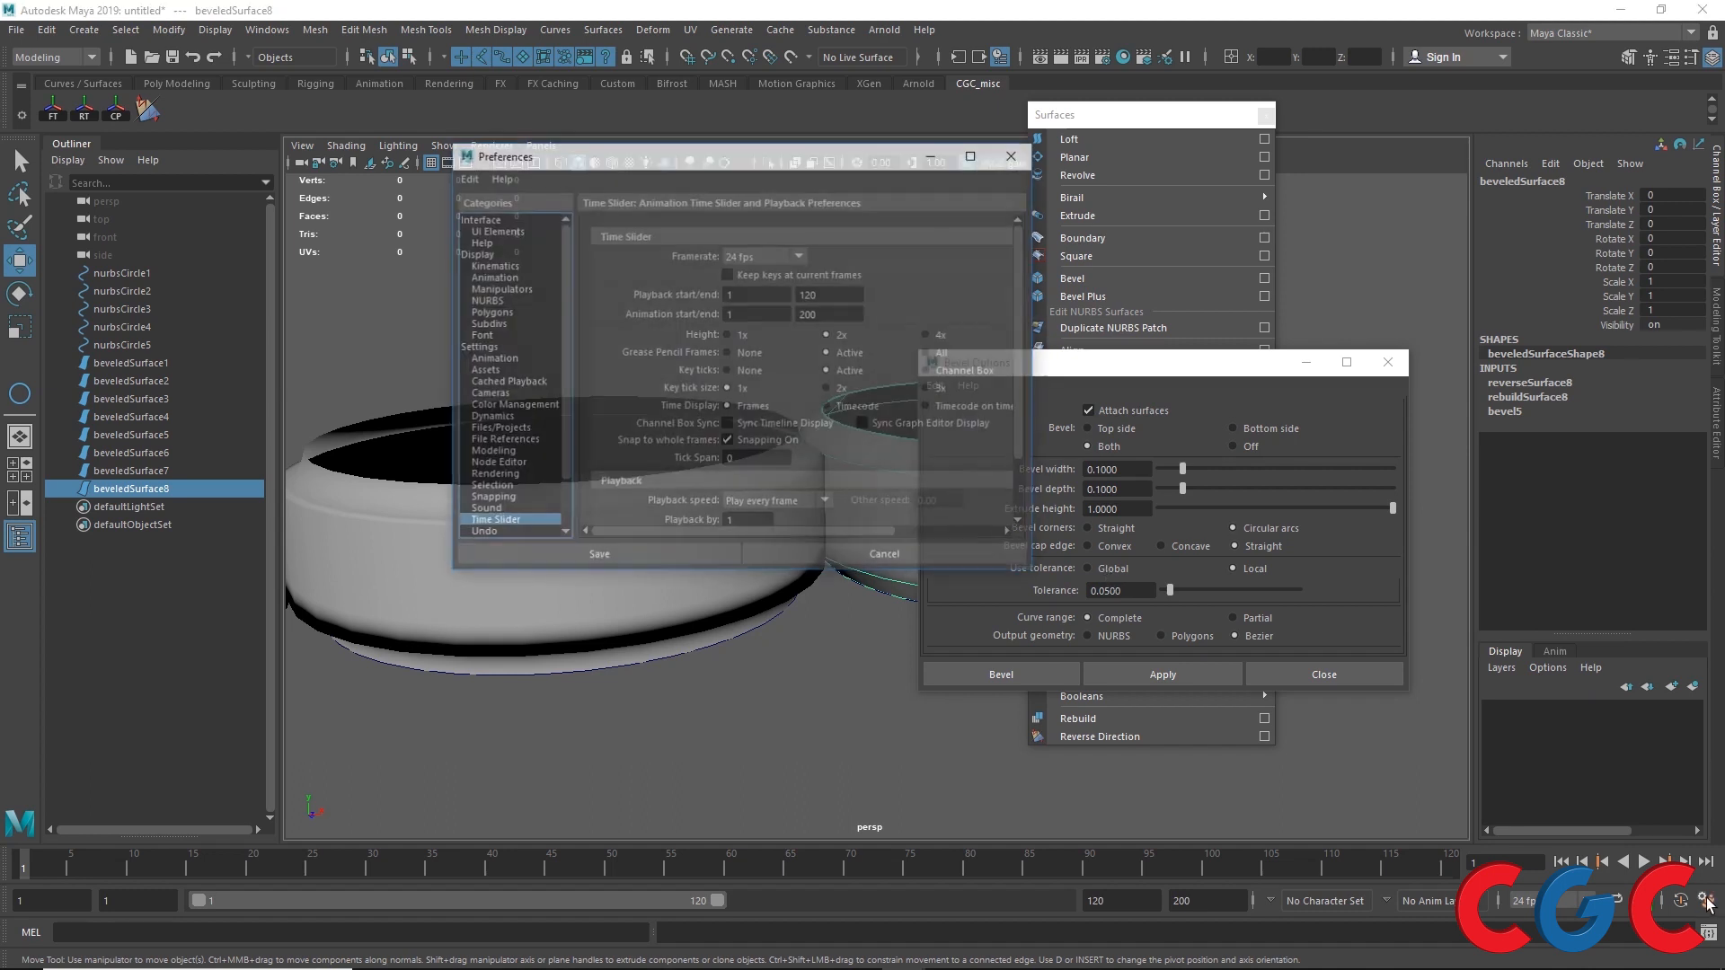
pyautogui.click(482, 346)
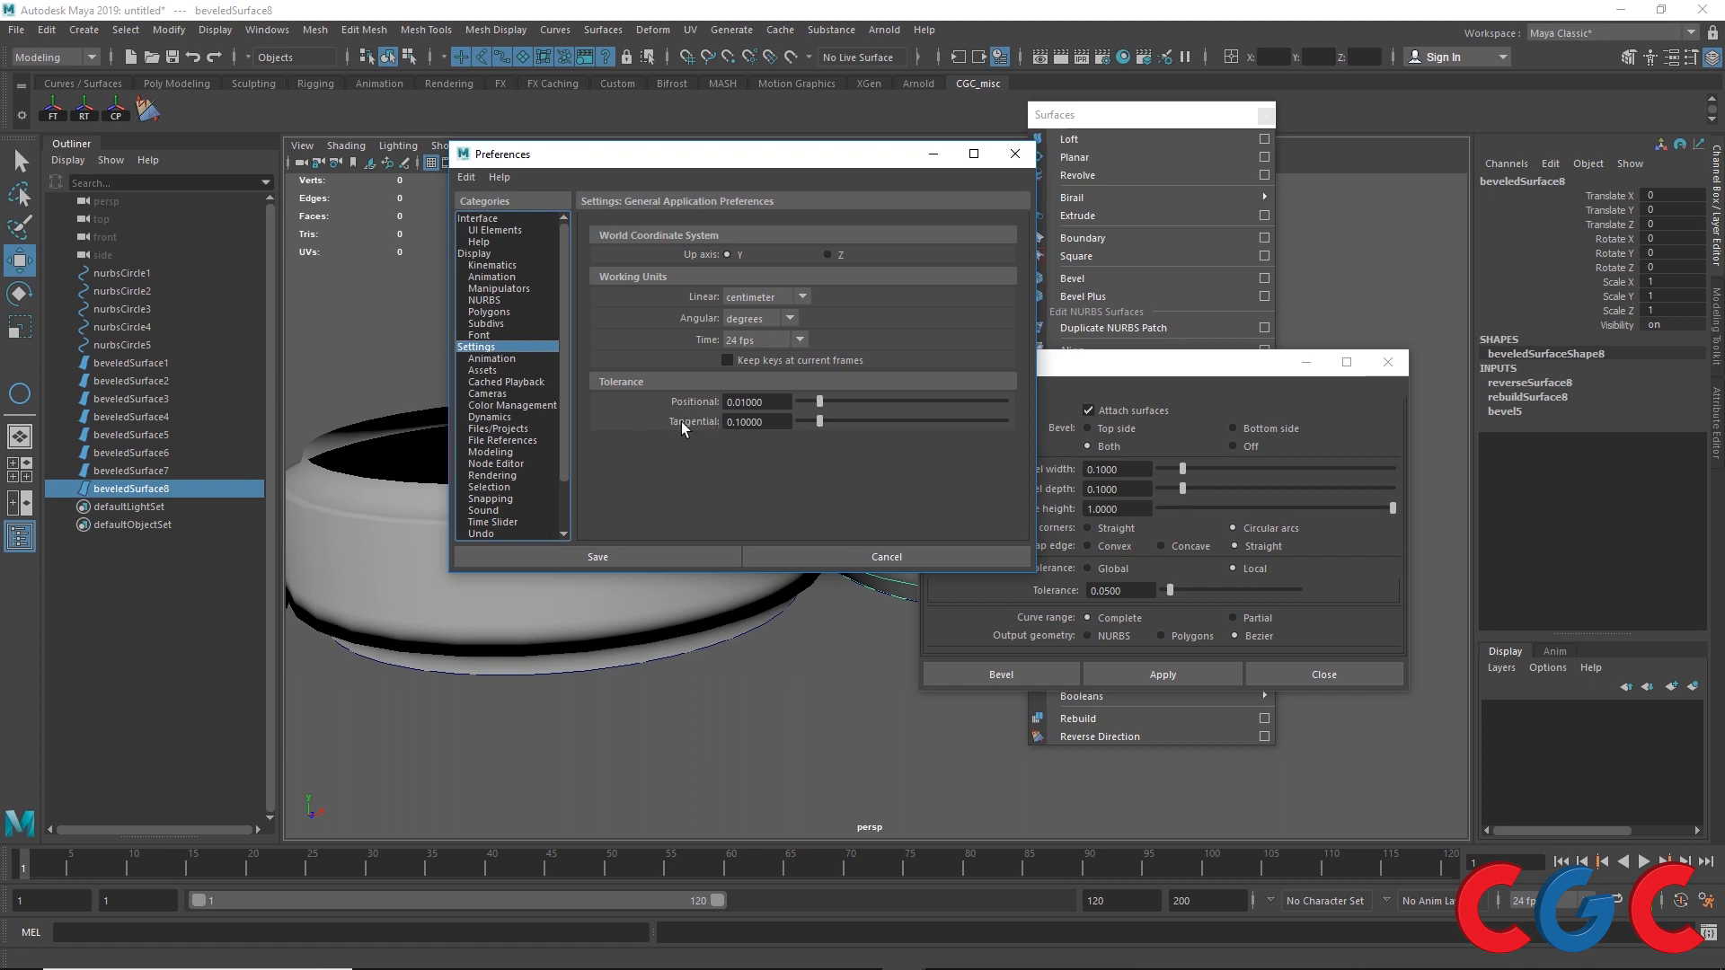
pyautogui.click(597, 556)
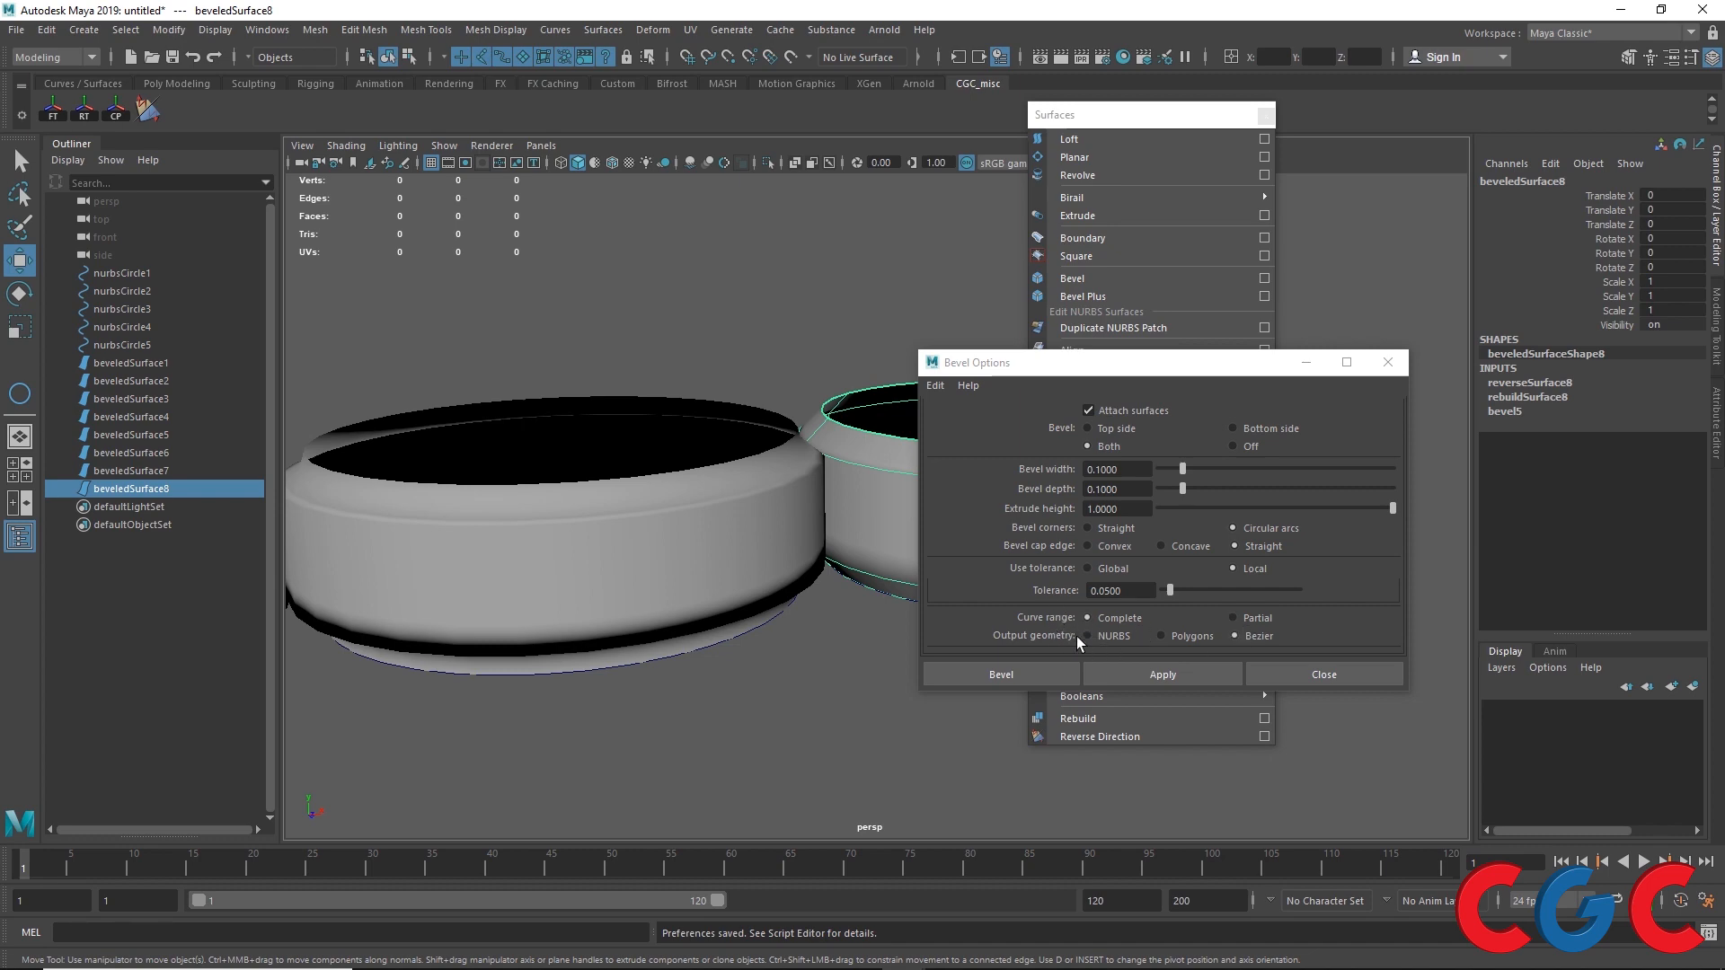
# Step: Close the Bevel Options, select several beveled surfaces and move them away from their source circles
pyautogui.click(1317, 673)
pyautogui.moveTo(1168, 114); pyautogui.dragTo(1002, 605)
pyautogui.scroll(-5, 989, 485)
pyautogui.keyDown('alt'); pyautogui.moveTo(992, 467); pyautogui.dragTo(832, 580); pyautogui.keyUp('alt')
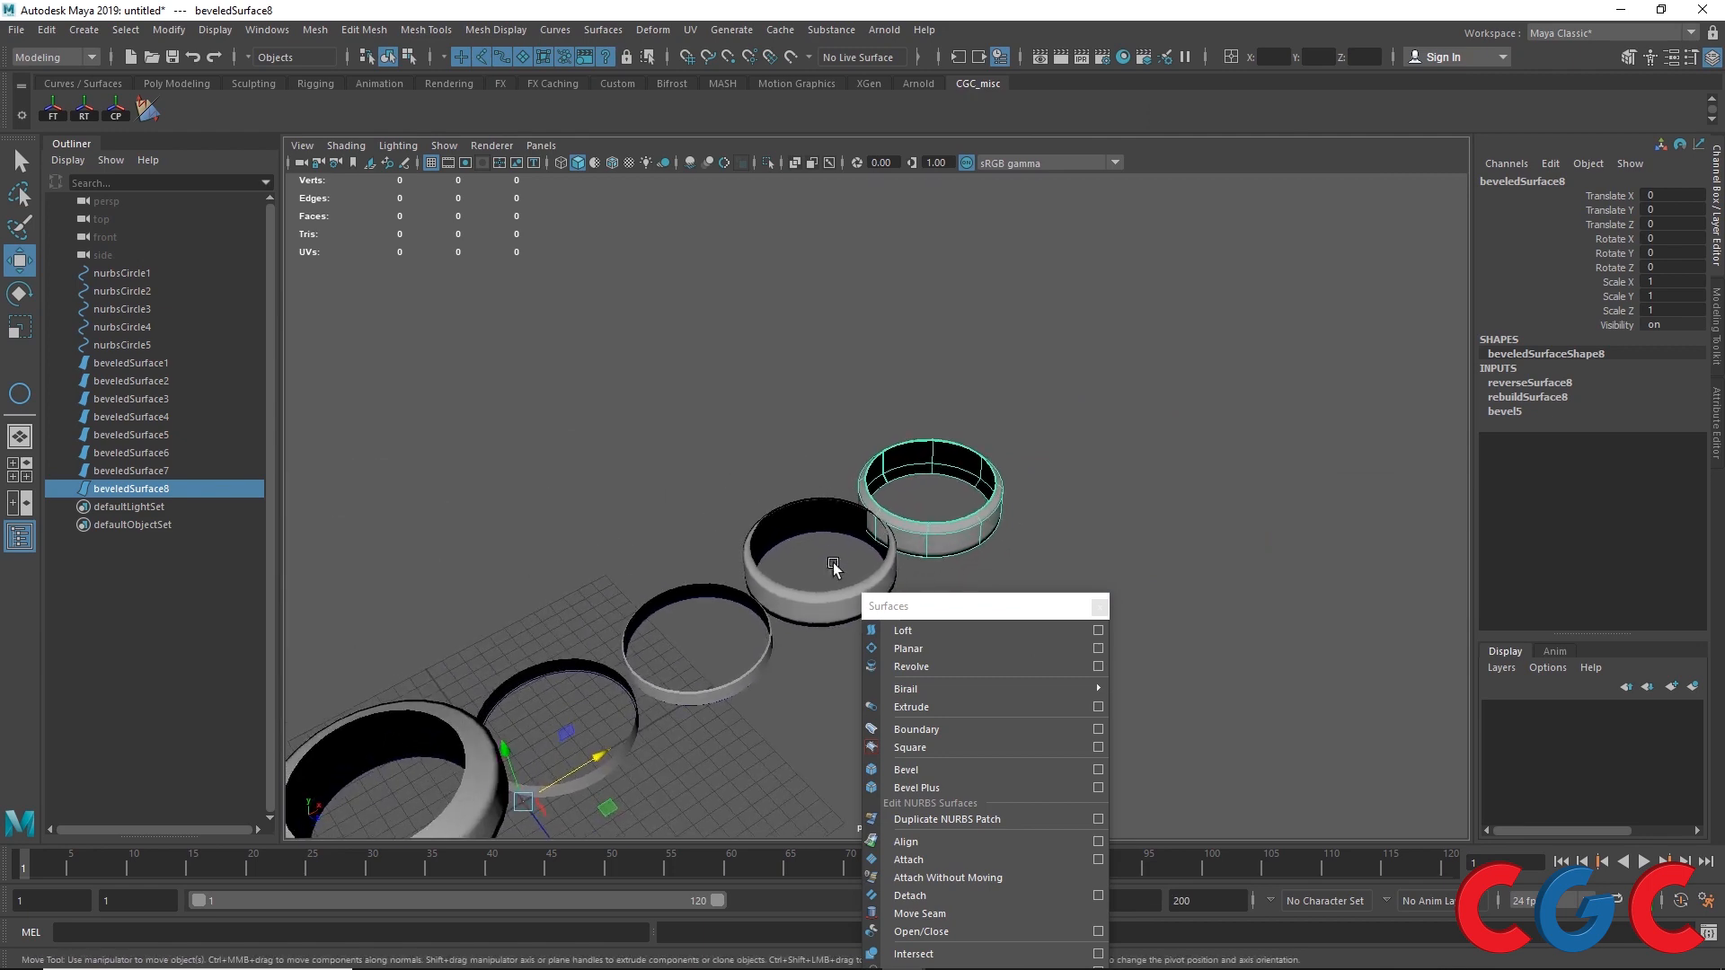
pyautogui.keyDown('shift'); pyautogui.click(783, 620); pyautogui.keyUp('shift')
pyautogui.keyDown('shift'); pyautogui.click(688, 698); pyautogui.keyUp('shift')
pyautogui.keyDown('shift'); pyautogui.click(593, 670); pyautogui.keyUp('shift')
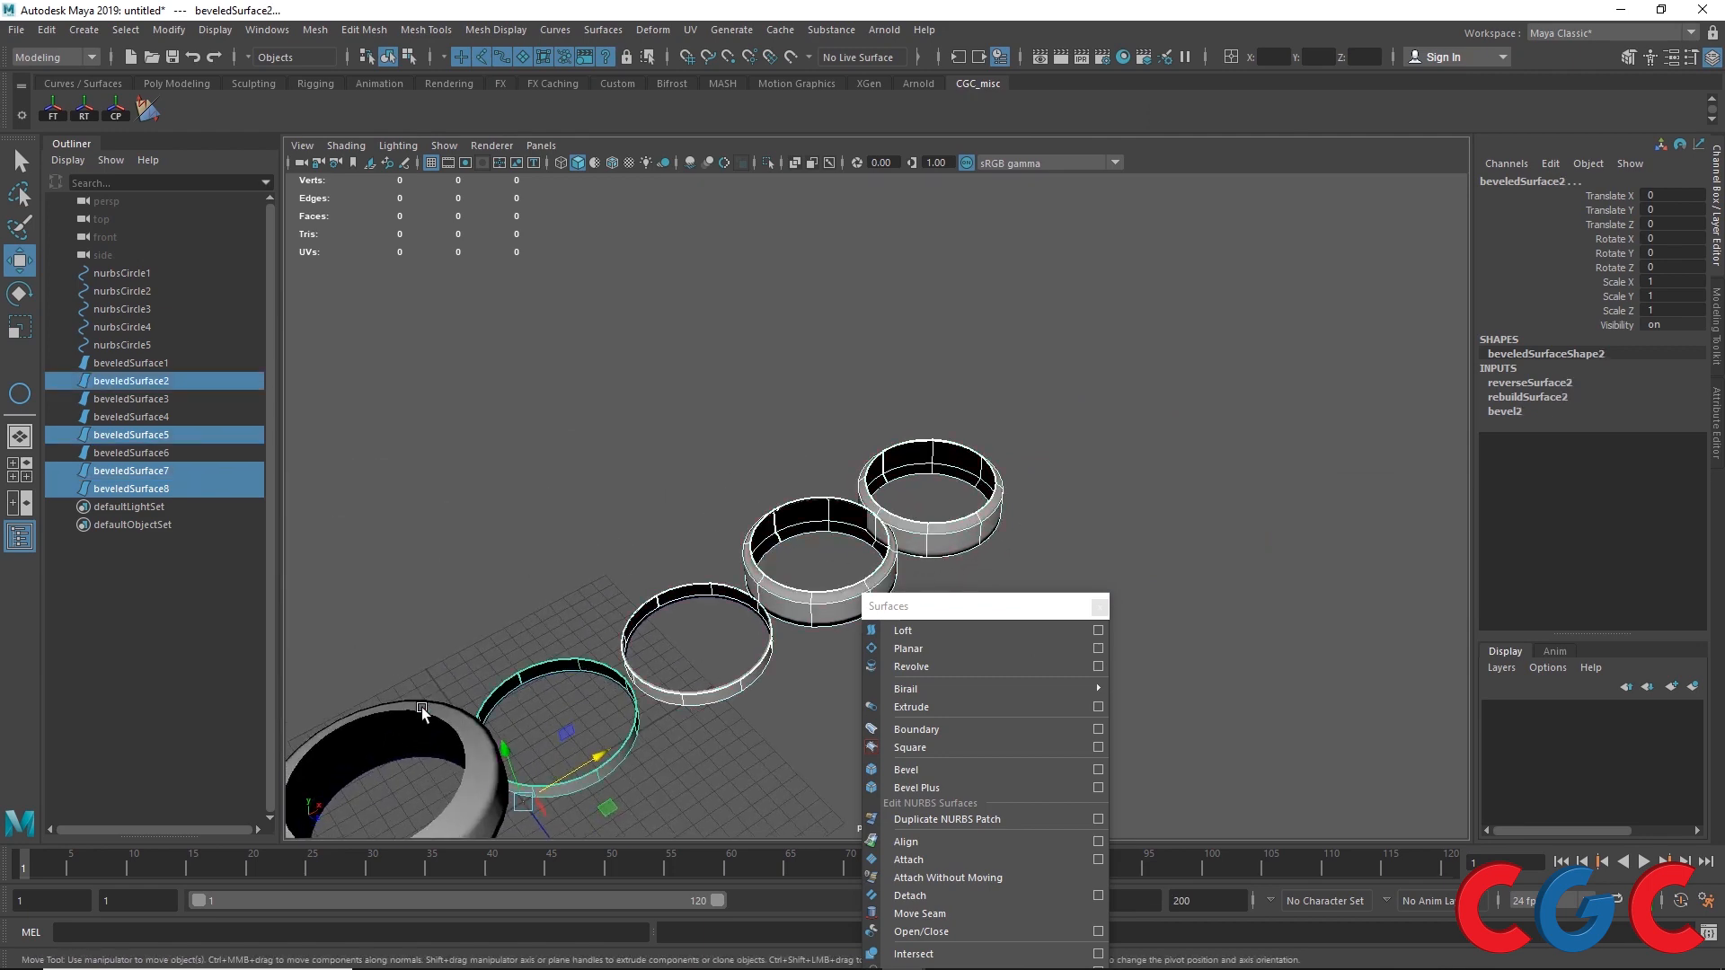
pyautogui.keyDown('shift'); pyautogui.click(423, 708); pyautogui.keyUp('shift')
pyautogui.scroll(-3, 517, 627)
pyautogui.moveTo(603, 737); pyautogui.dragTo(469, 574)
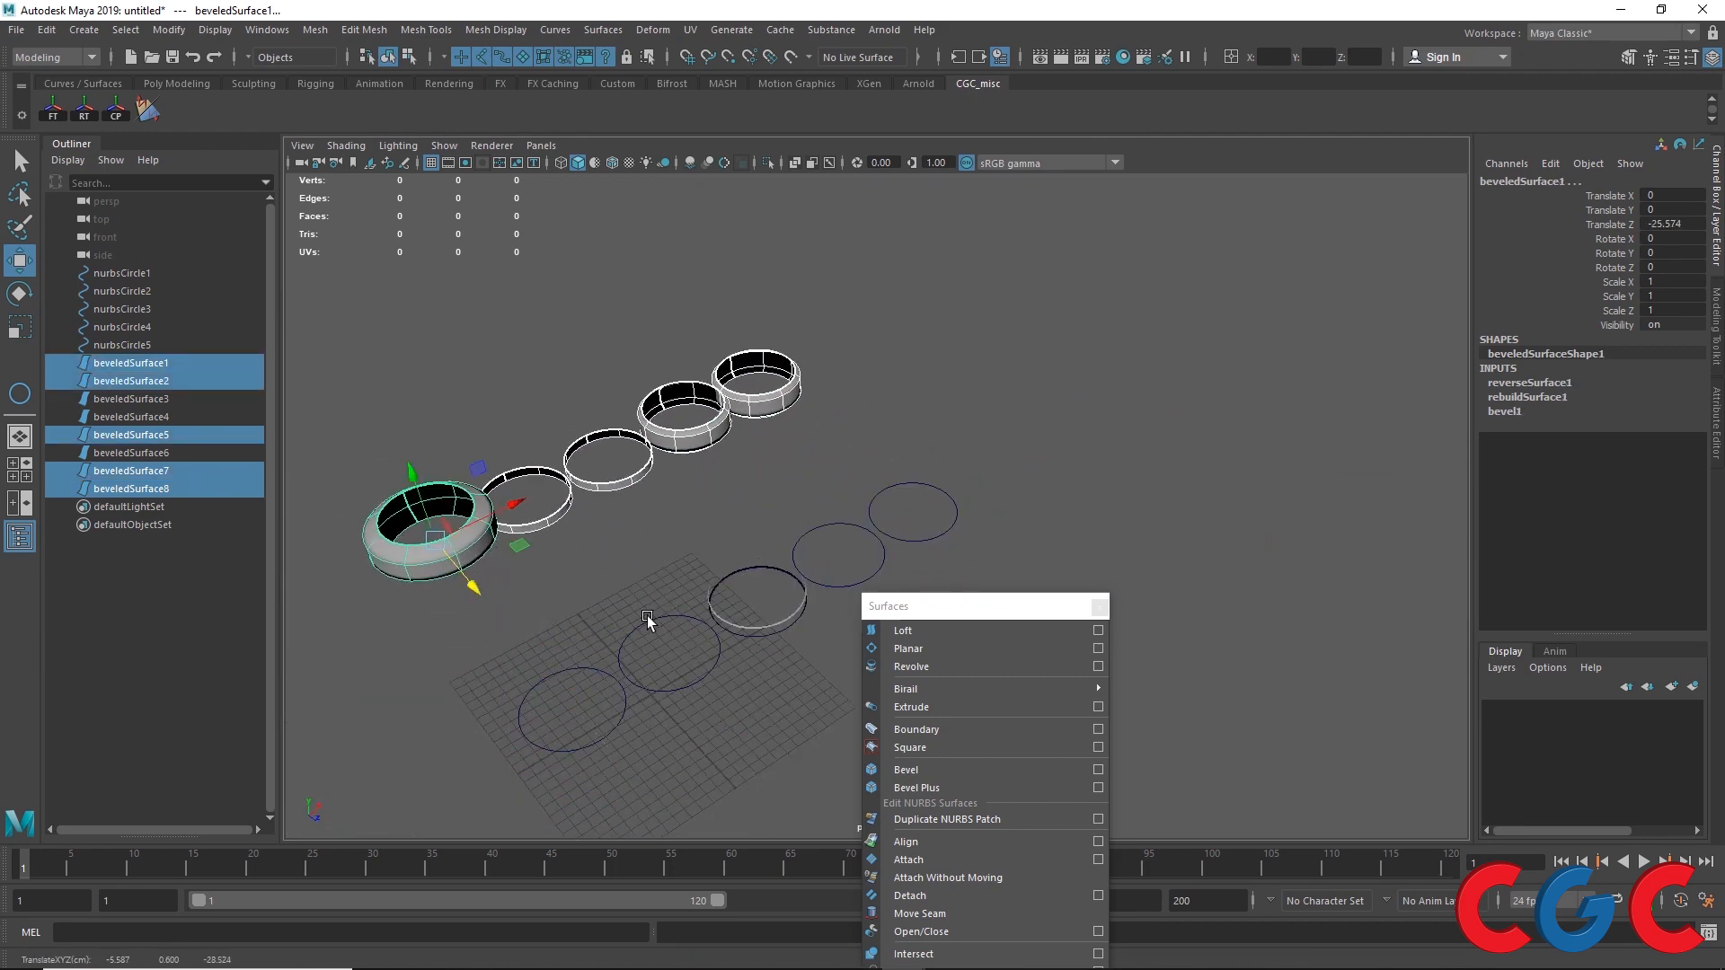
pyautogui.click(653, 618)
pyautogui.moveTo(652, 618); pyautogui.dragTo(608, 586, button='right')
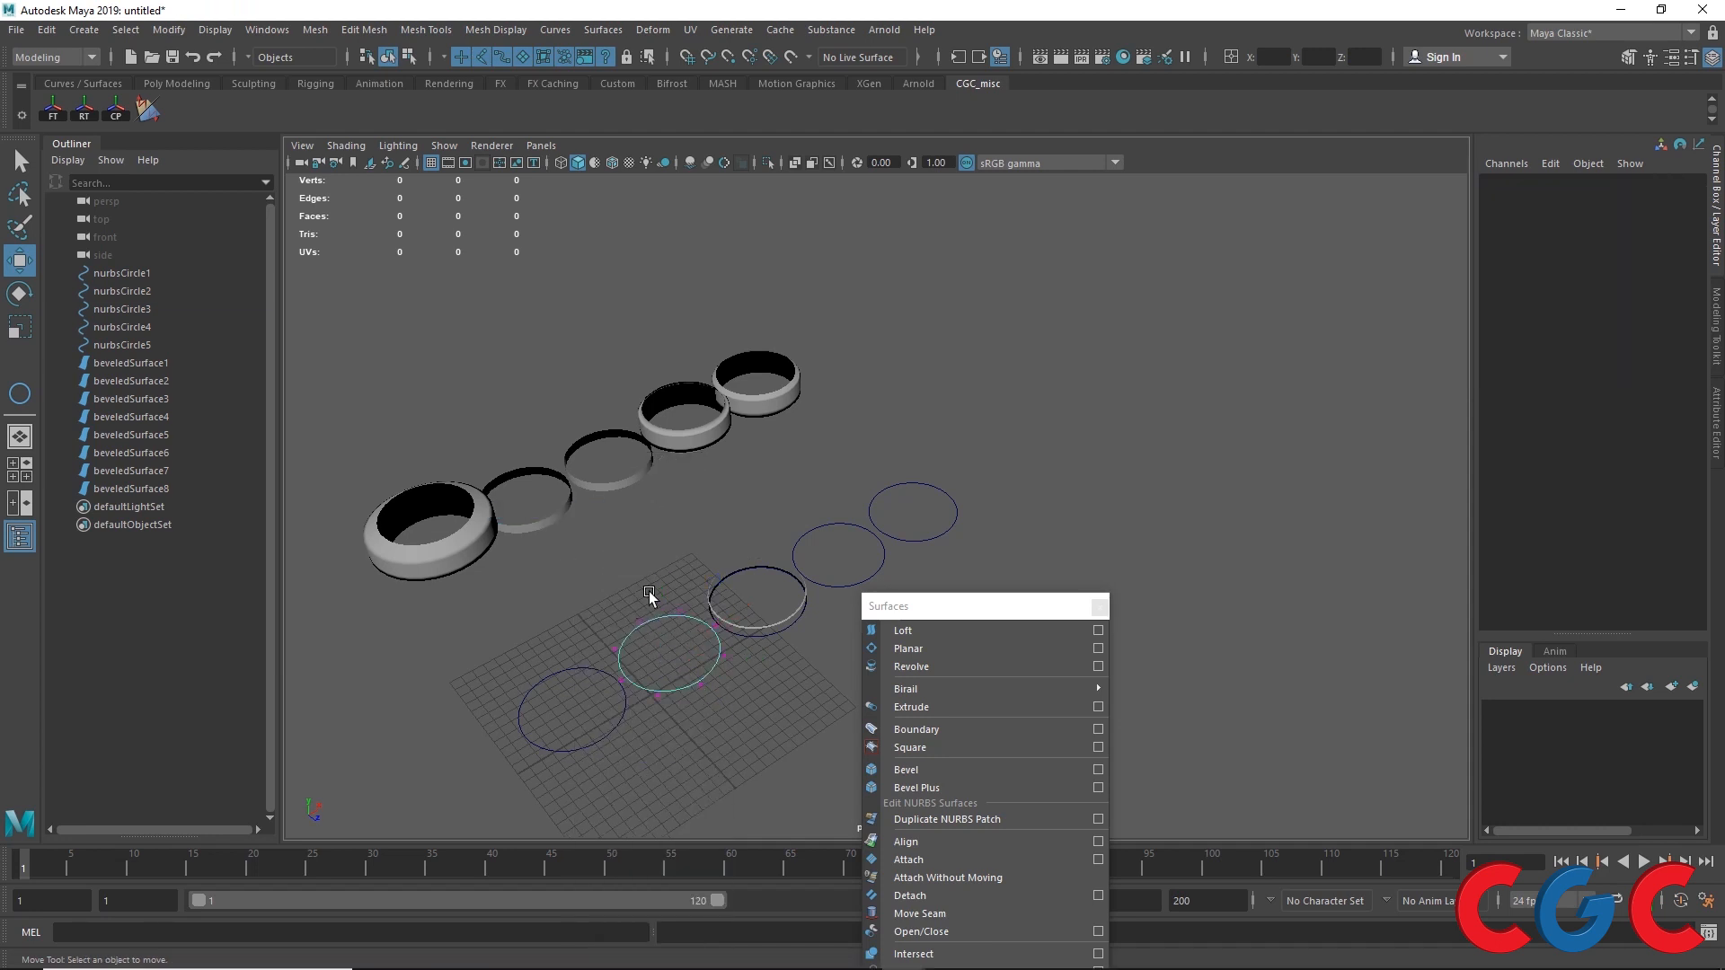
pyautogui.click(636, 622)
pyautogui.moveTo(676, 669)
pyautogui.mouseDown()
pyautogui.moveTo(701, 684)
pyautogui.moveTo(666, 641)
pyautogui.mouseUp()
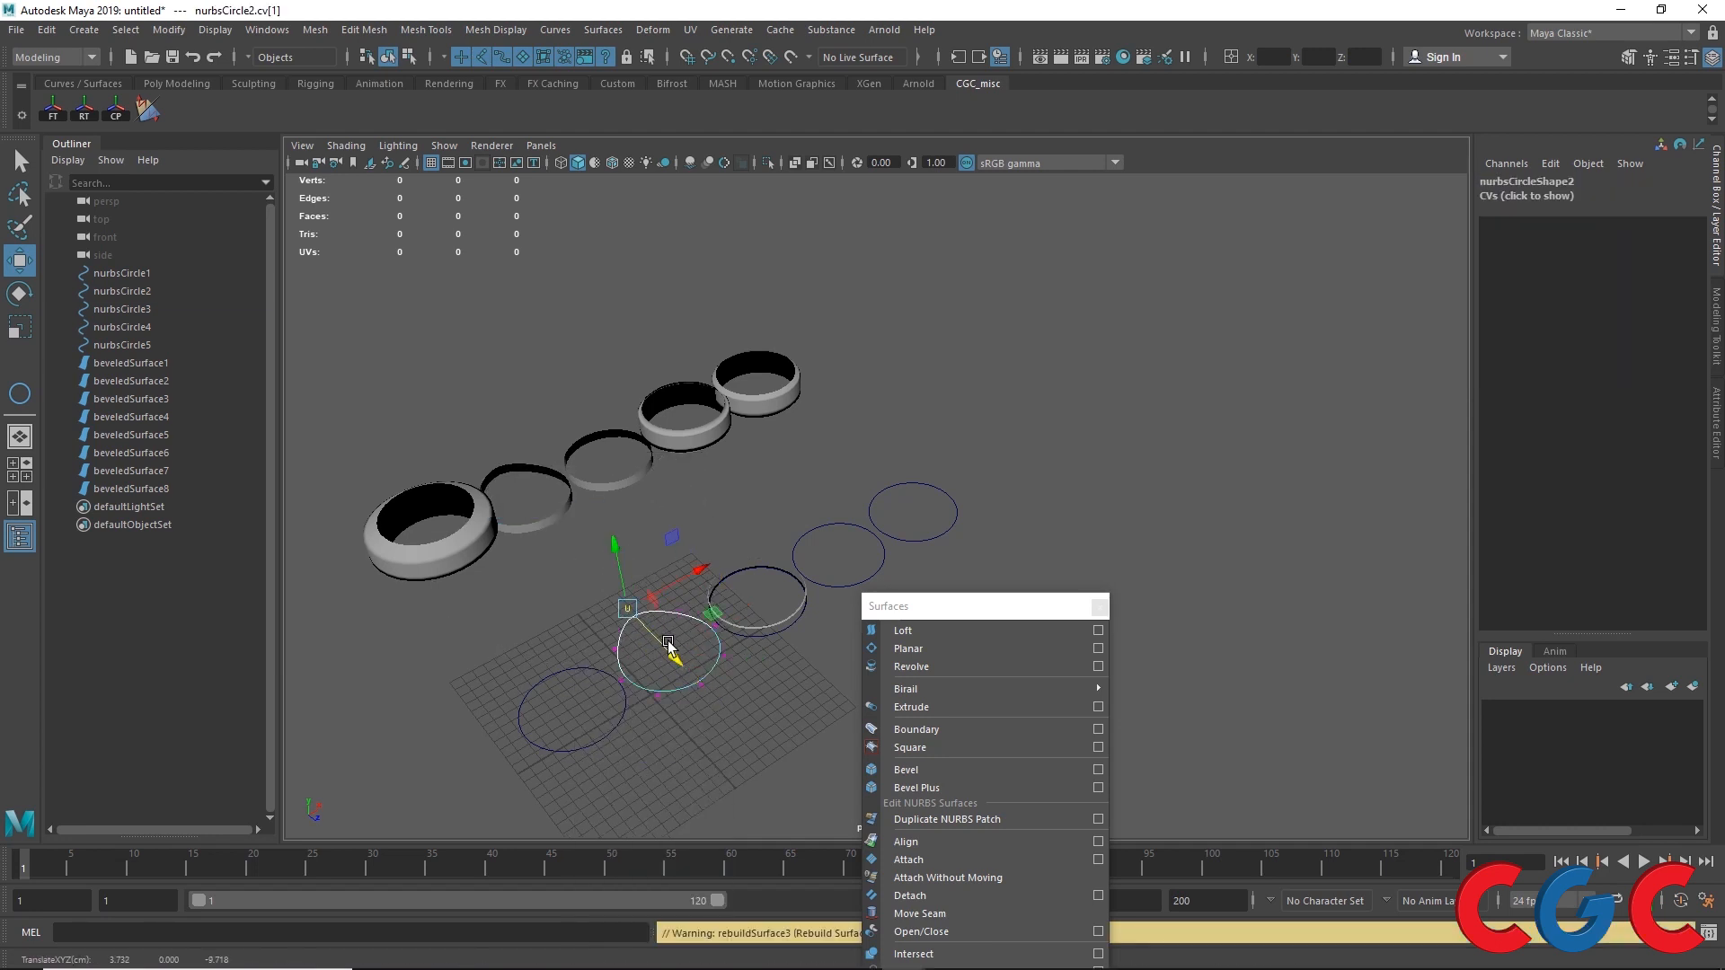
pyautogui.hotkey('ctrl', 'z')
# Step: Delete the leftover beveled surfaces still lying on the circles
pyautogui.scroll(5, 784, 628)
pyautogui.click(736, 686)
pyautogui.keyDown('alt'); pyautogui.moveTo(737, 687); pyautogui.dragTo(678, 485); pyautogui.keyUp('alt')
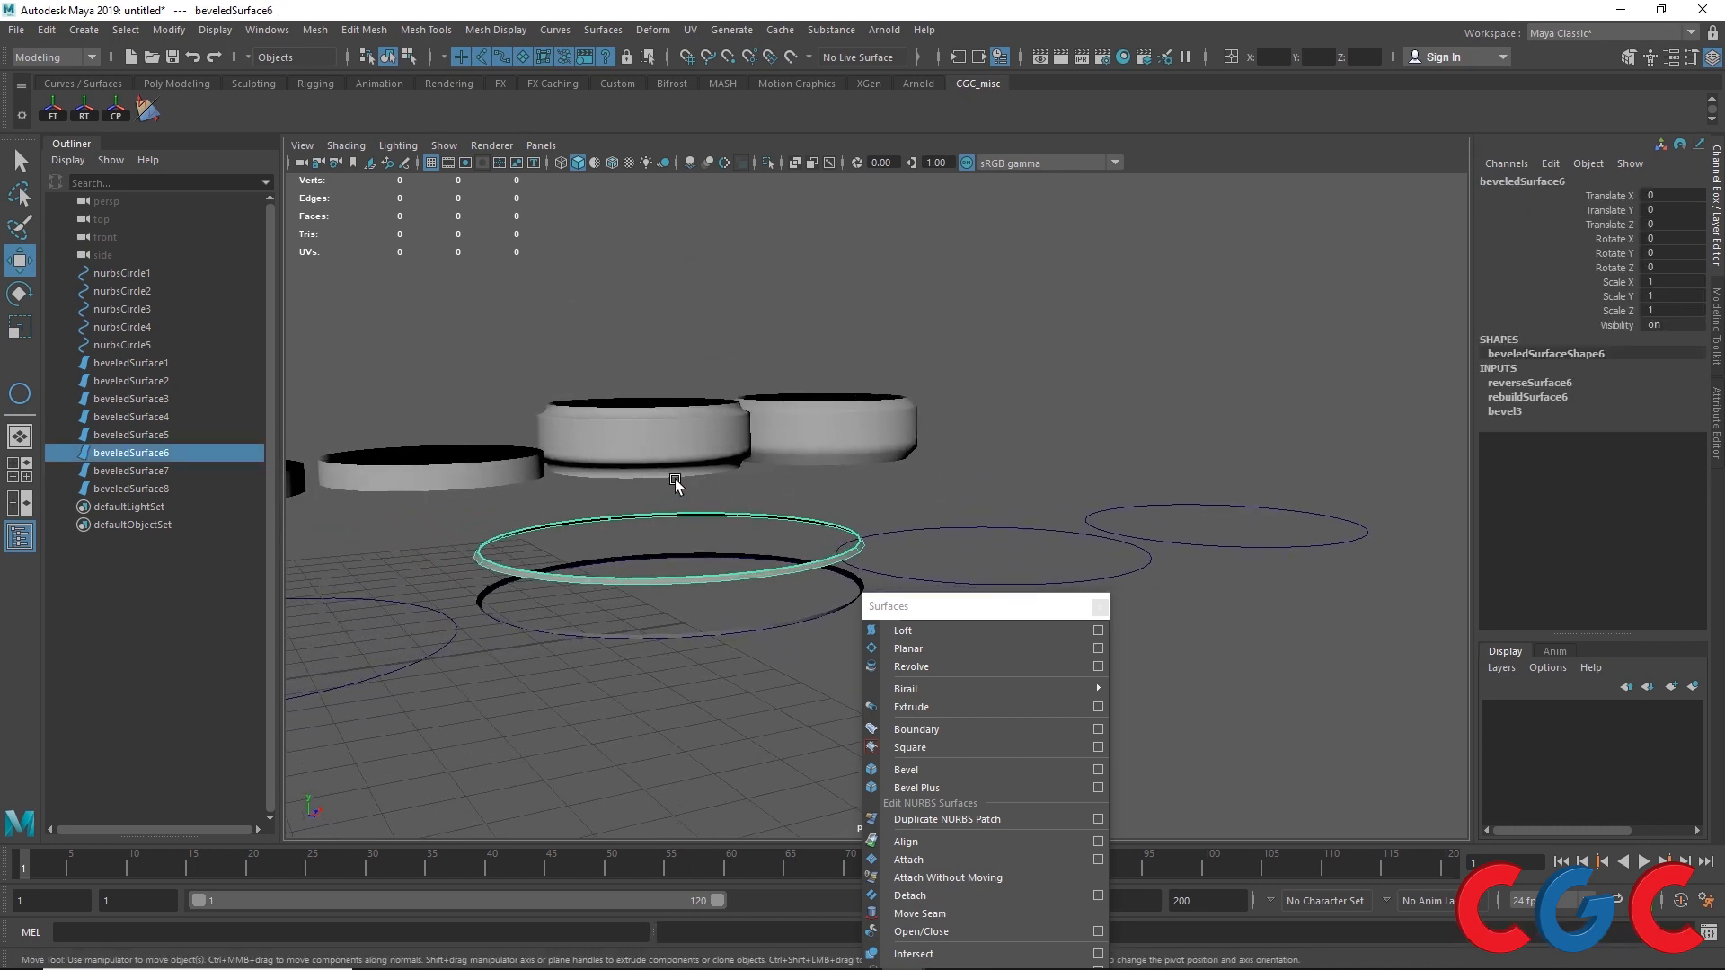
pyautogui.click(661, 530)
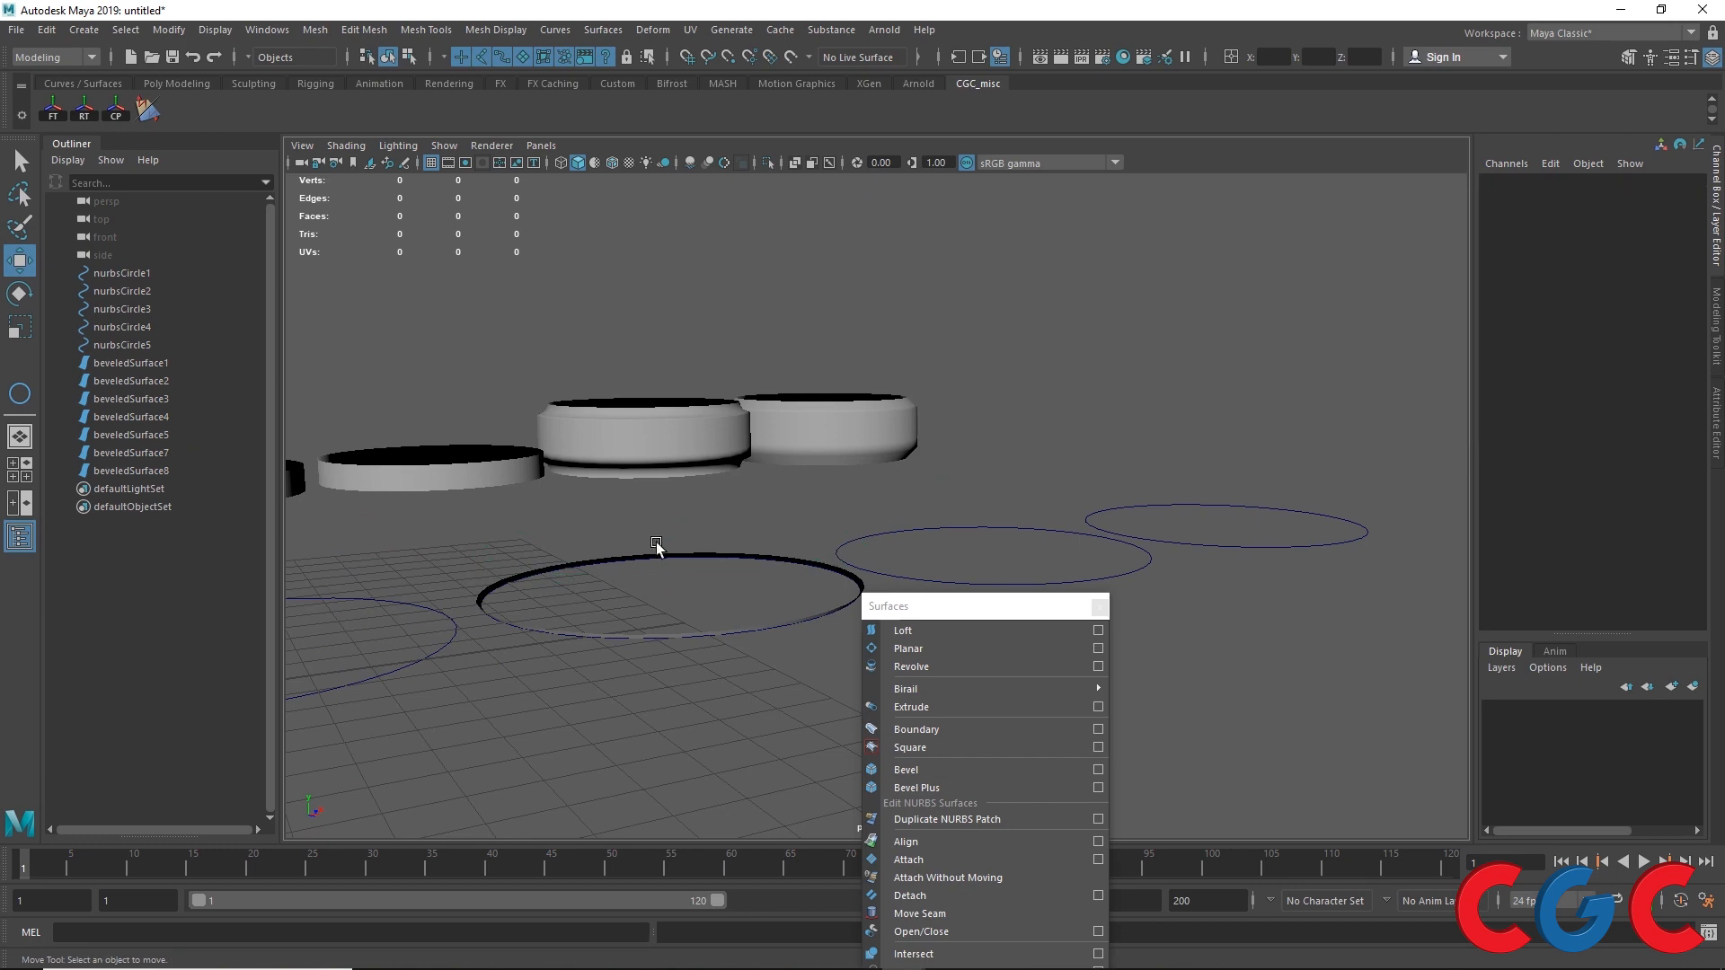
pyautogui.click(682, 559)
pyautogui.click(592, 557)
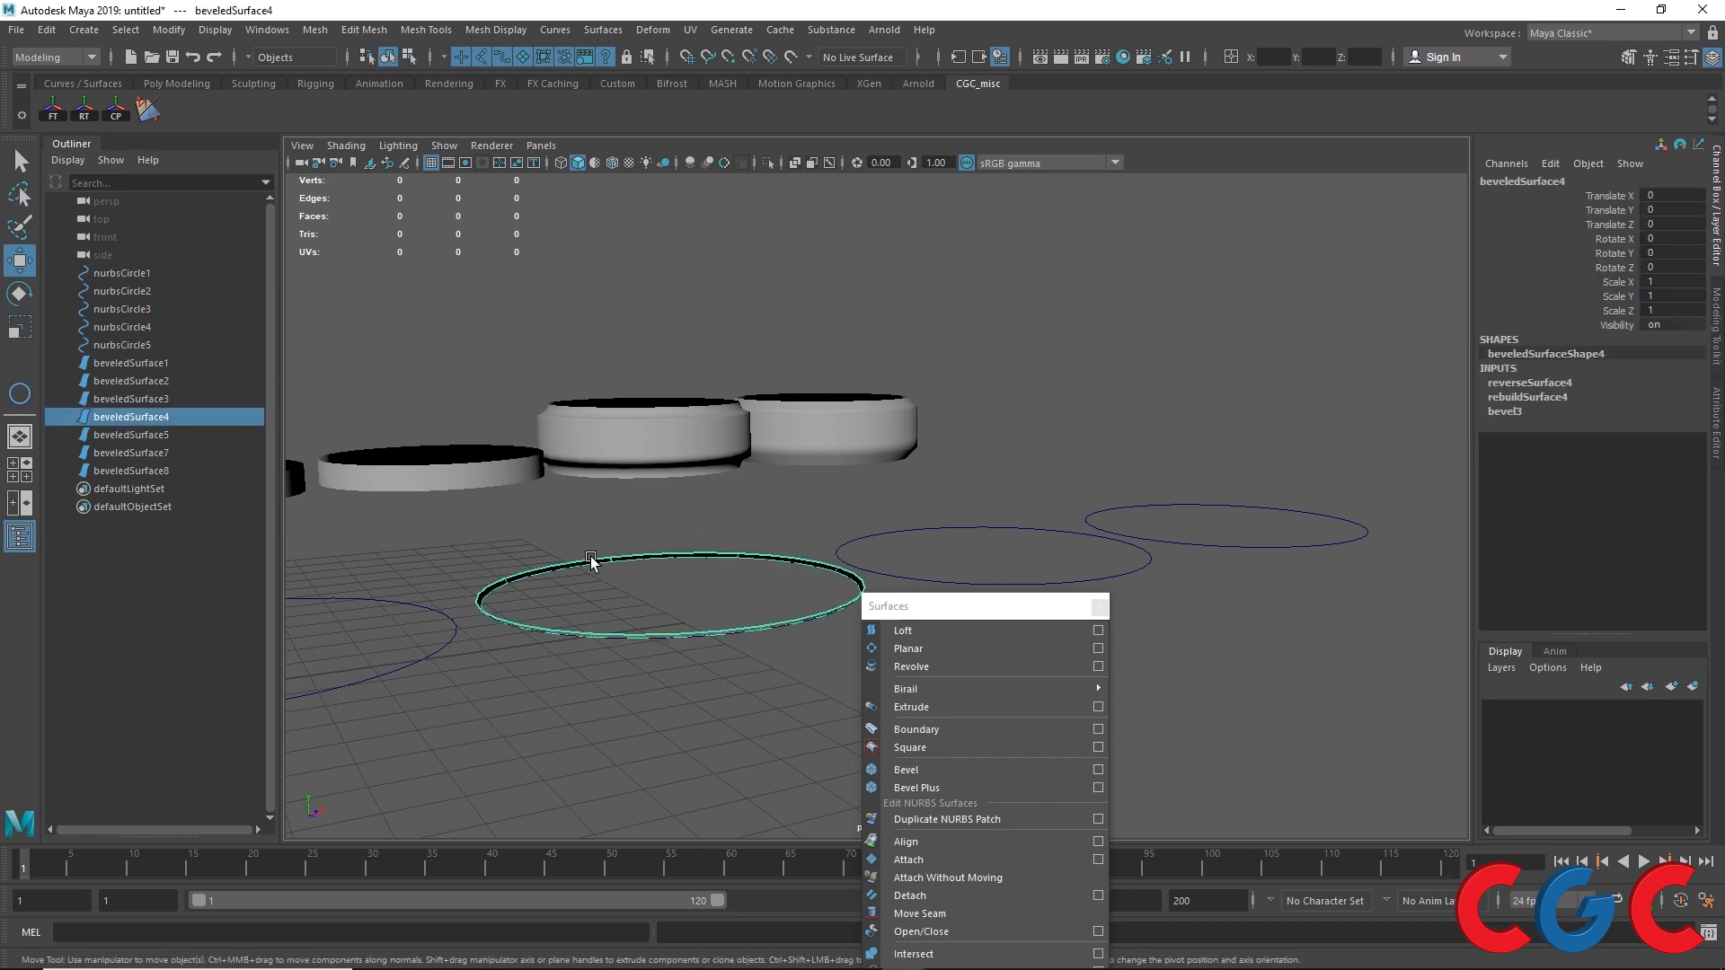
pyautogui.press('Delete')
# Step: Select nurbsCircle1 and open the Bevel Plus options
pyautogui.moveTo(630, 514); pyautogui.dragTo(635, 678)
pyautogui.scroll(-5, 598, 589)
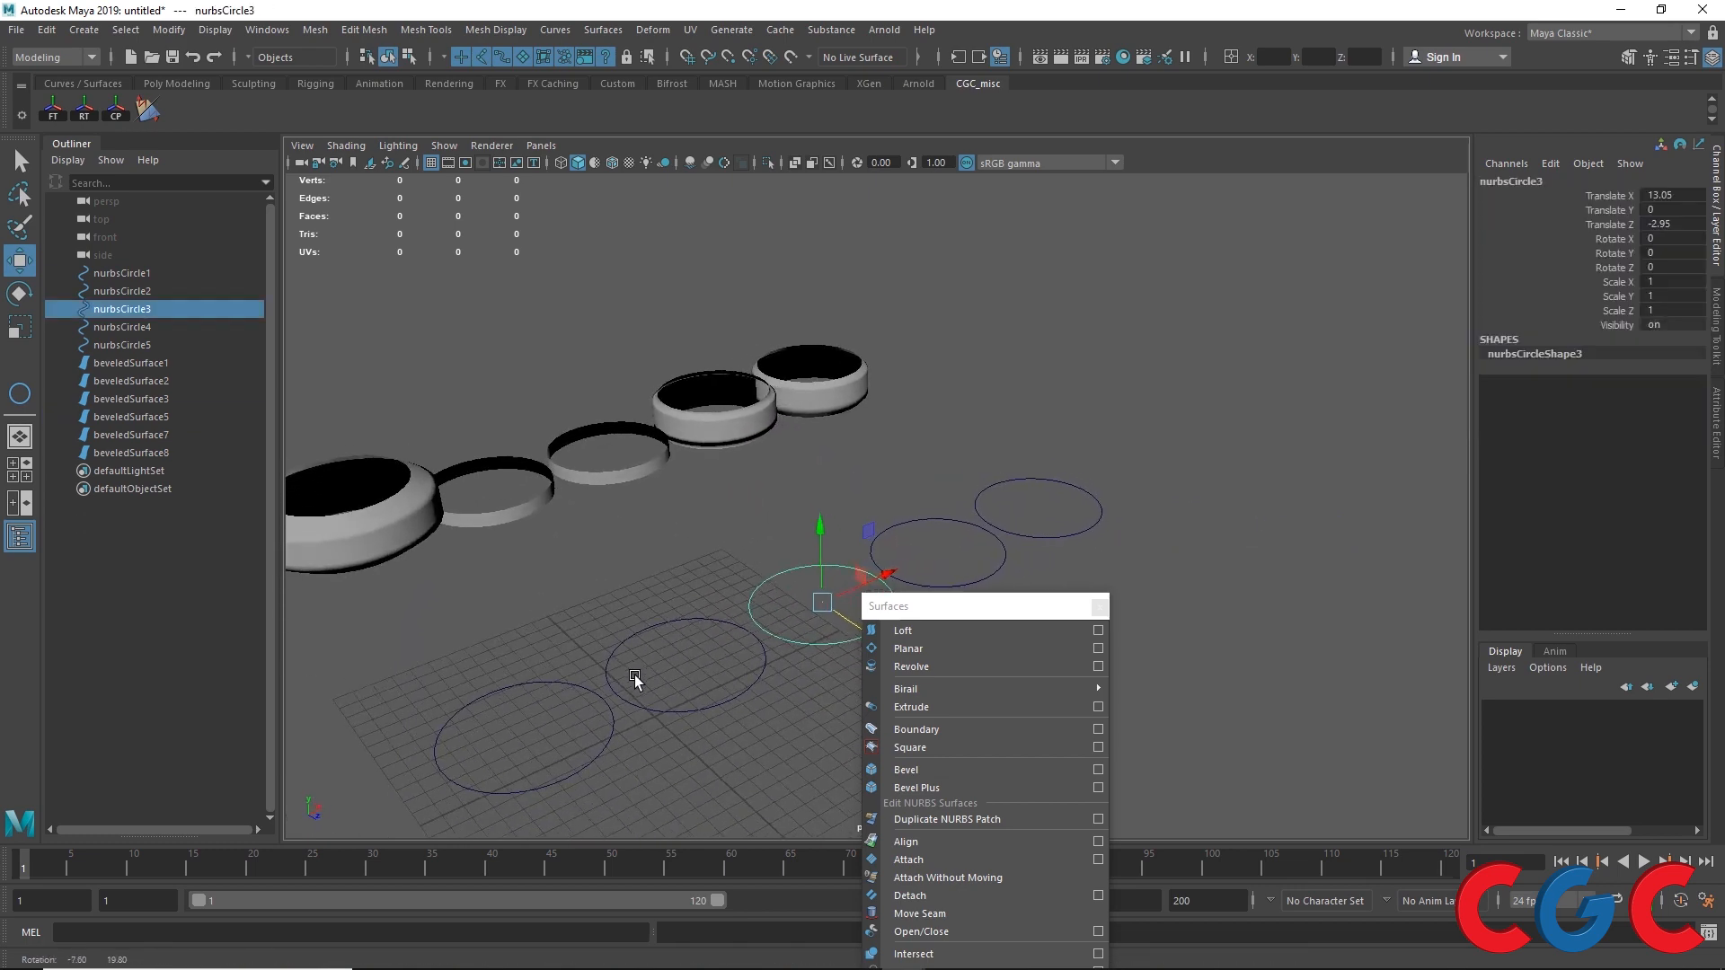
pyautogui.moveTo(560, 636); pyautogui.dragTo(524, 705)
pyautogui.keyDown('alt'); pyautogui.moveTo(526, 705); pyautogui.dragTo(588, 513, button='middle'); pyautogui.keyUp('alt')
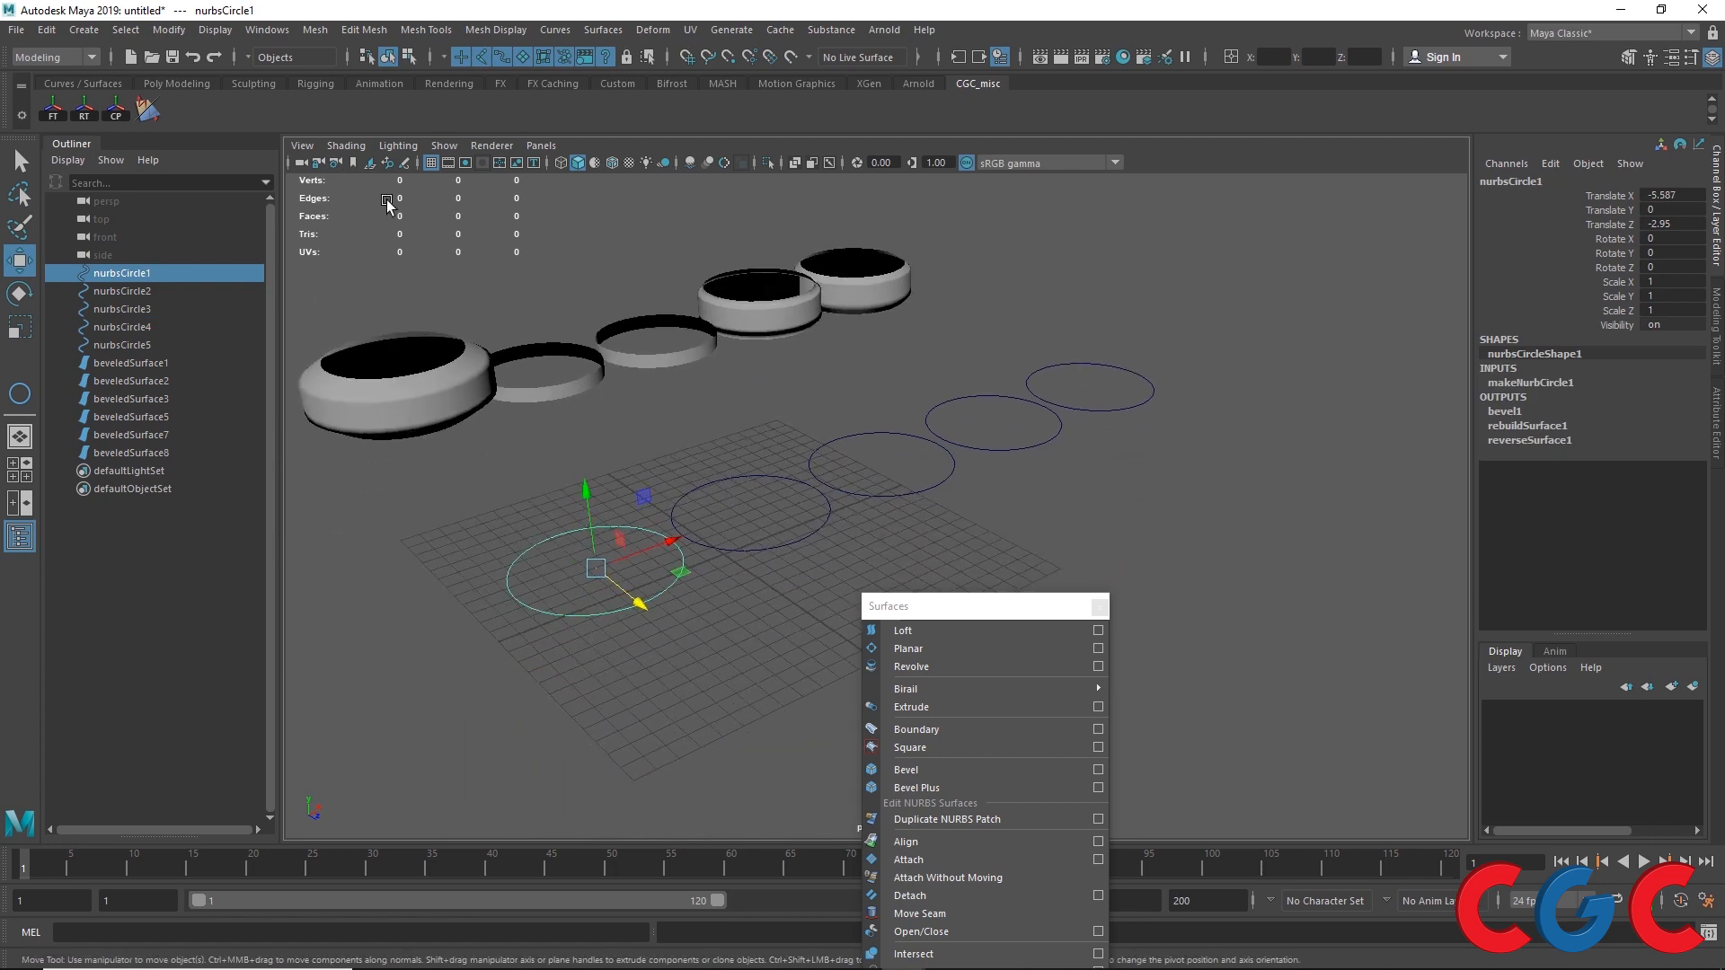
pyautogui.moveTo(889, 606); pyautogui.dragTo(815, 262)
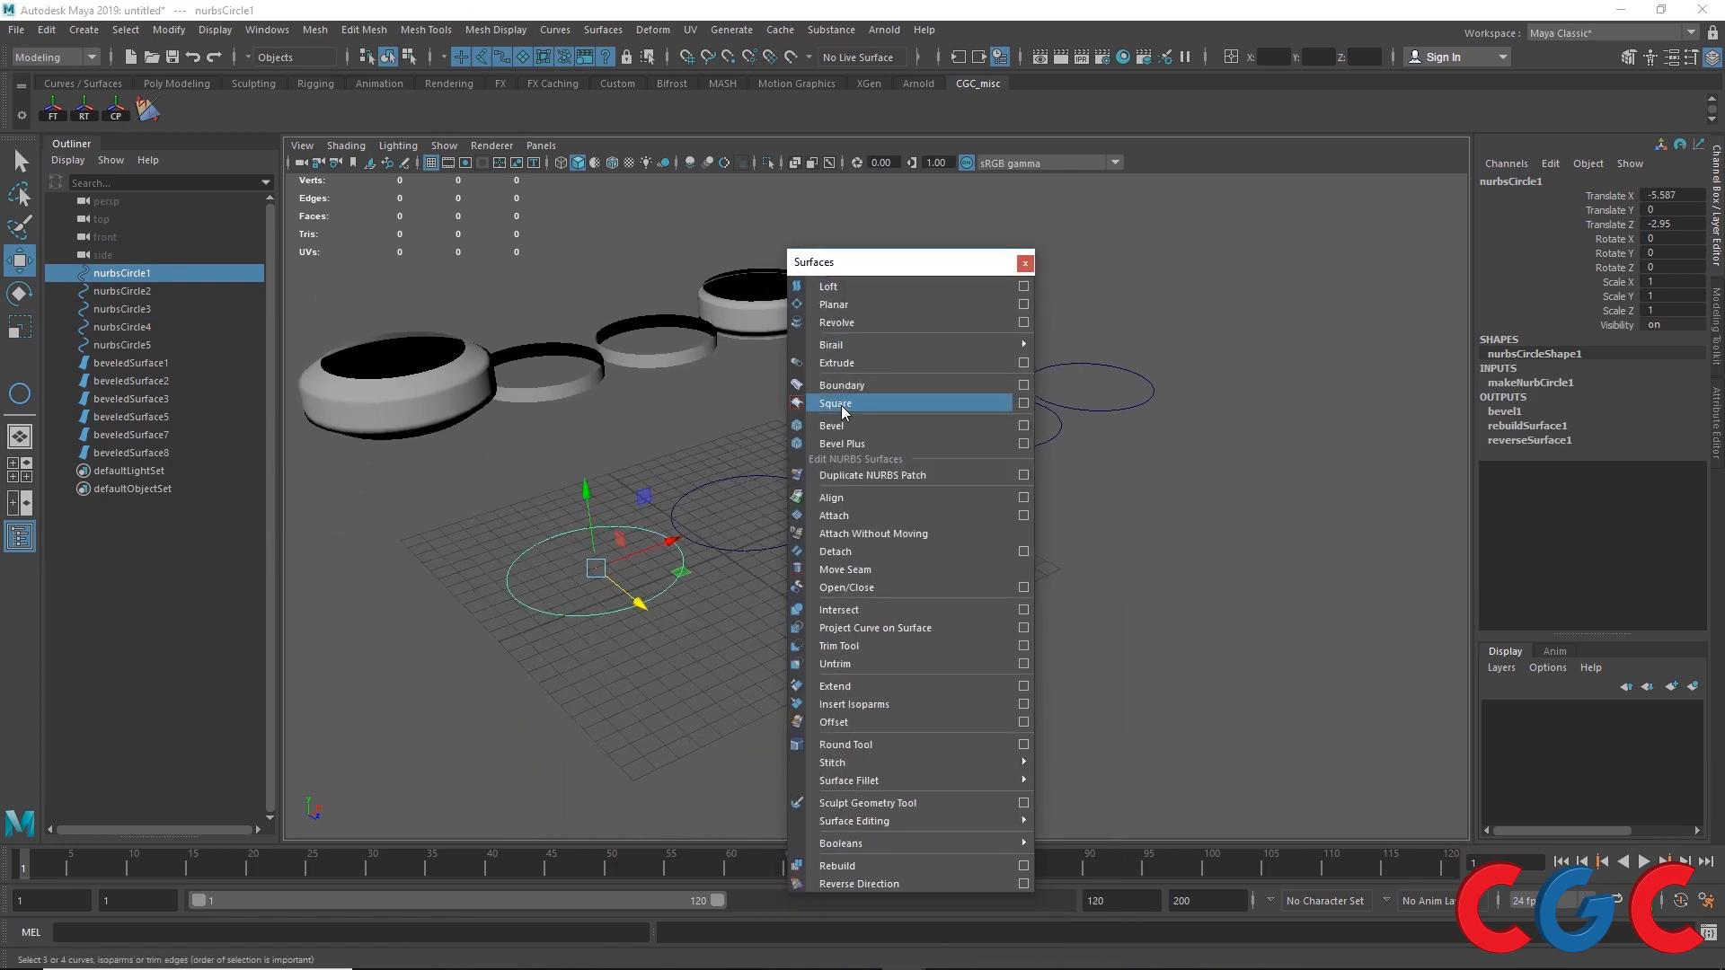
pyautogui.click(1023, 444)
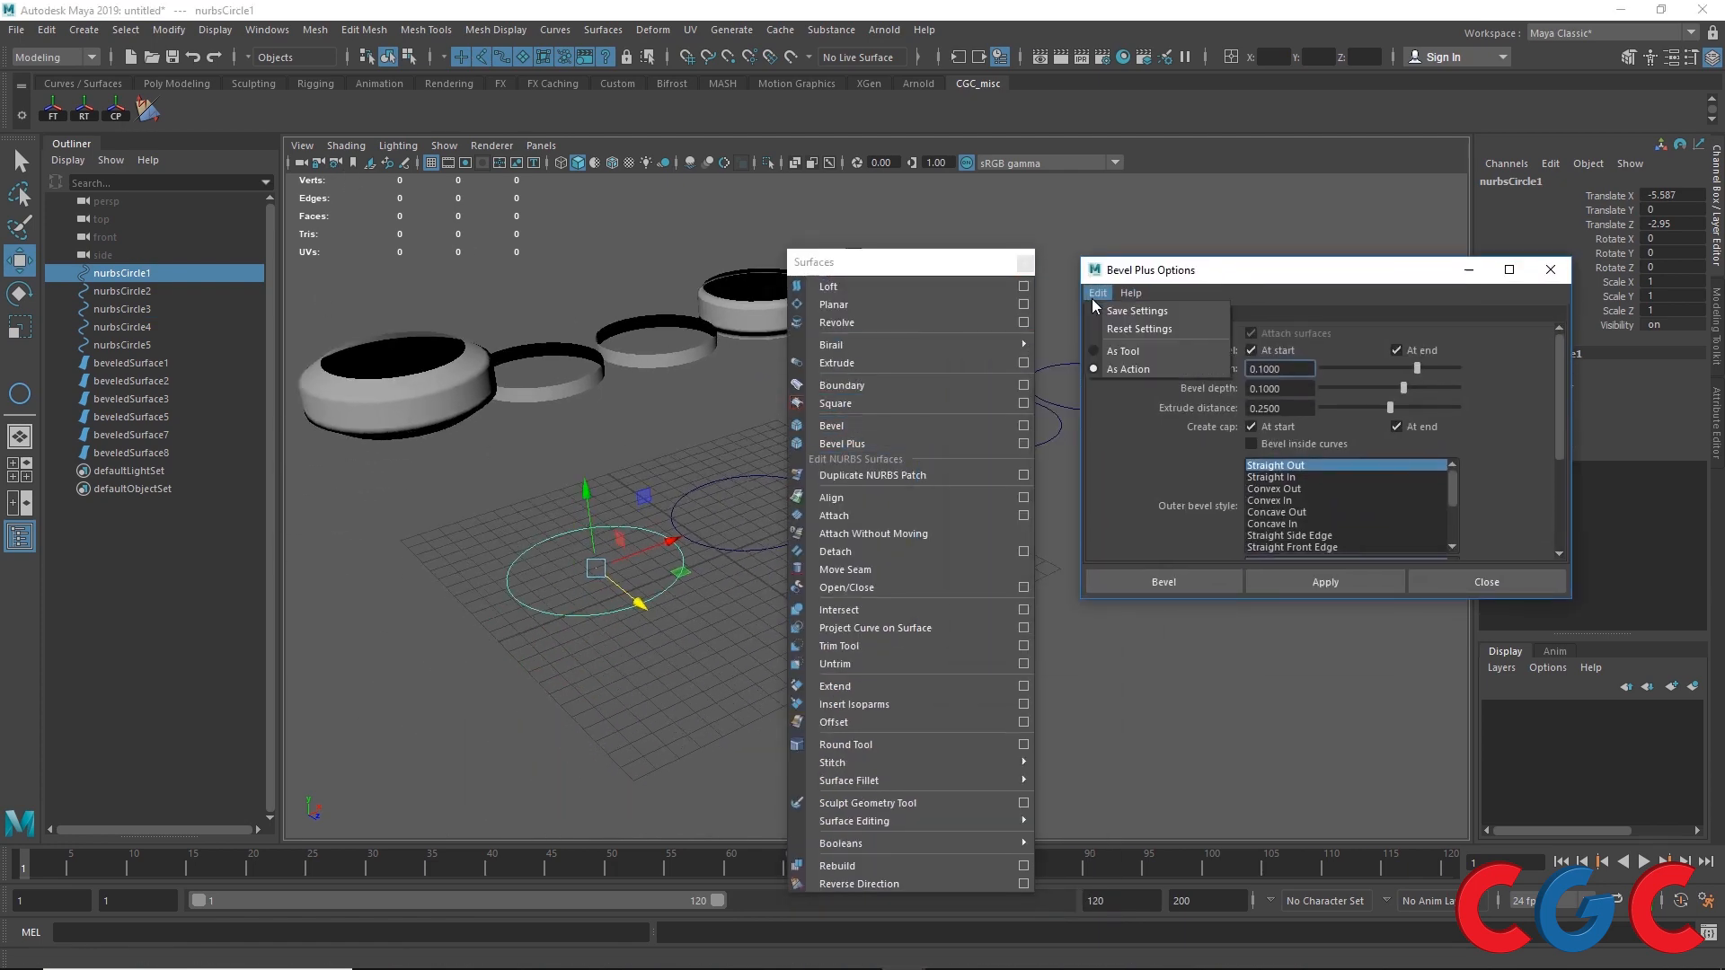
# Step: Examine the Bevel Plus options on the Bevel tab, including the outer and inner bevel styles
pyautogui.moveTo(1160, 269); pyautogui.dragTo(1248, 222)
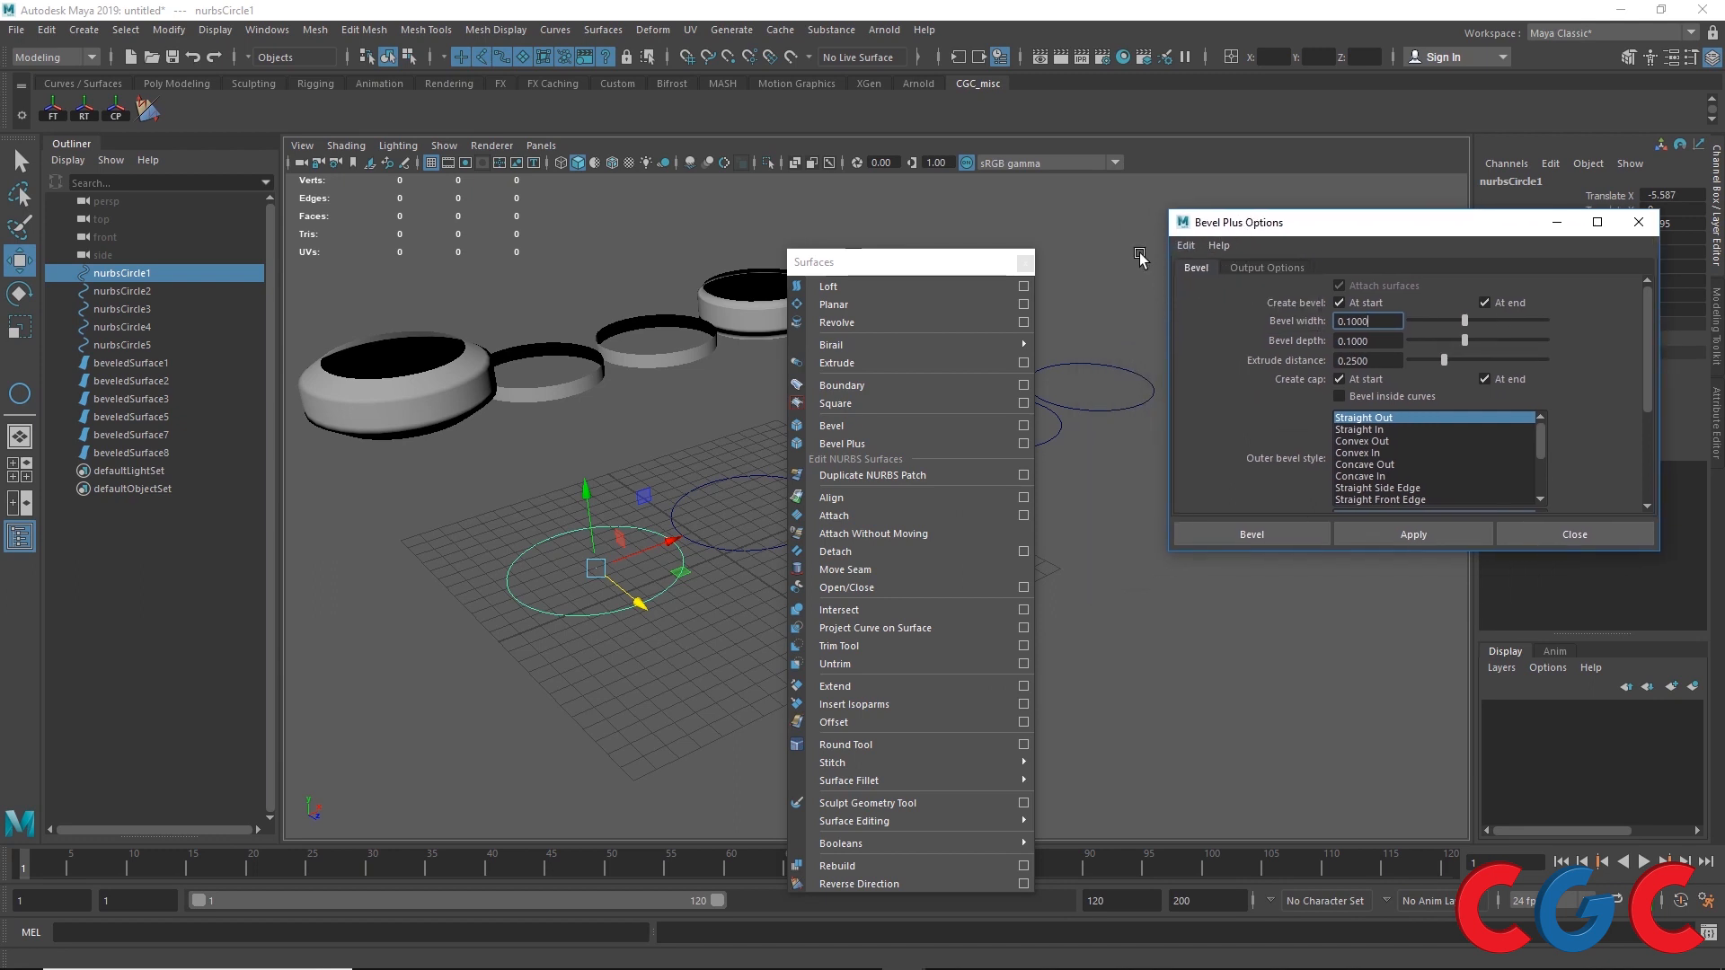
pyautogui.click(1025, 263)
pyautogui.moveTo(1393, 226); pyautogui.dragTo(1308, 159)
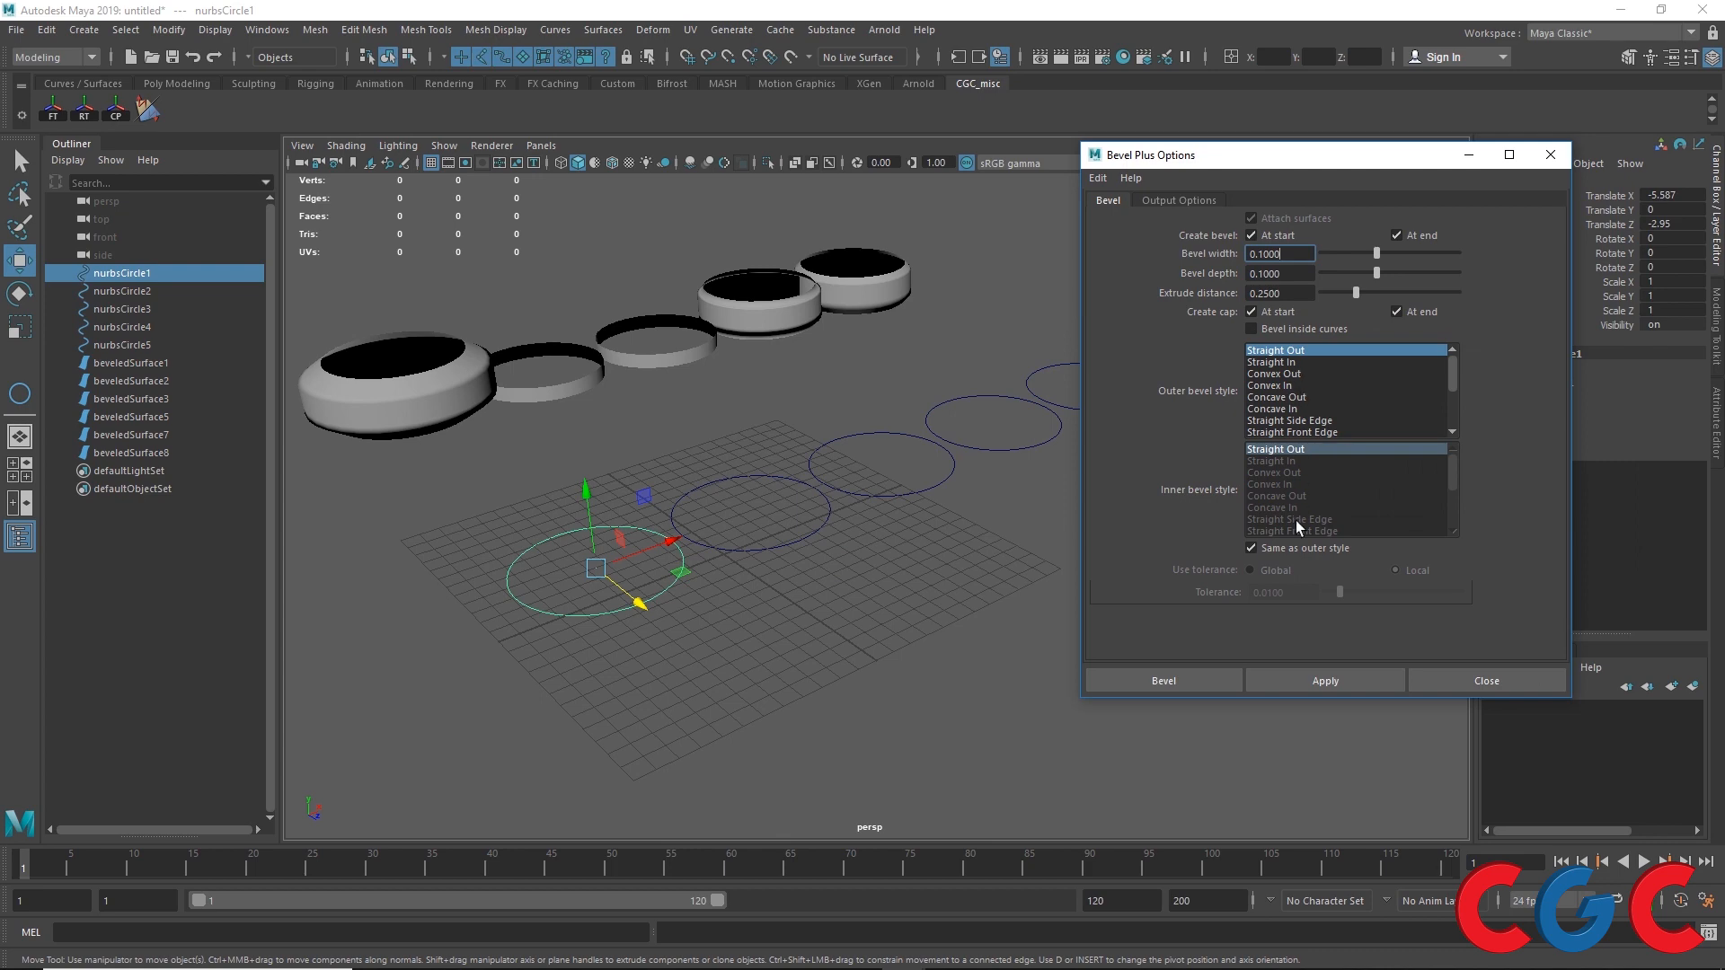
pyautogui.moveTo(1455, 370)
pyautogui.mouseDown()
pyautogui.moveTo(1444, 386)
pyautogui.moveTo(1447, 361)
pyautogui.mouseUp()
pyautogui.scroll(4, 665, 479)
pyautogui.keyDown('alt'); pyautogui.moveTo(598, 466); pyautogui.dragTo(993, 410, button='middle'); pyautogui.keyUp('alt')
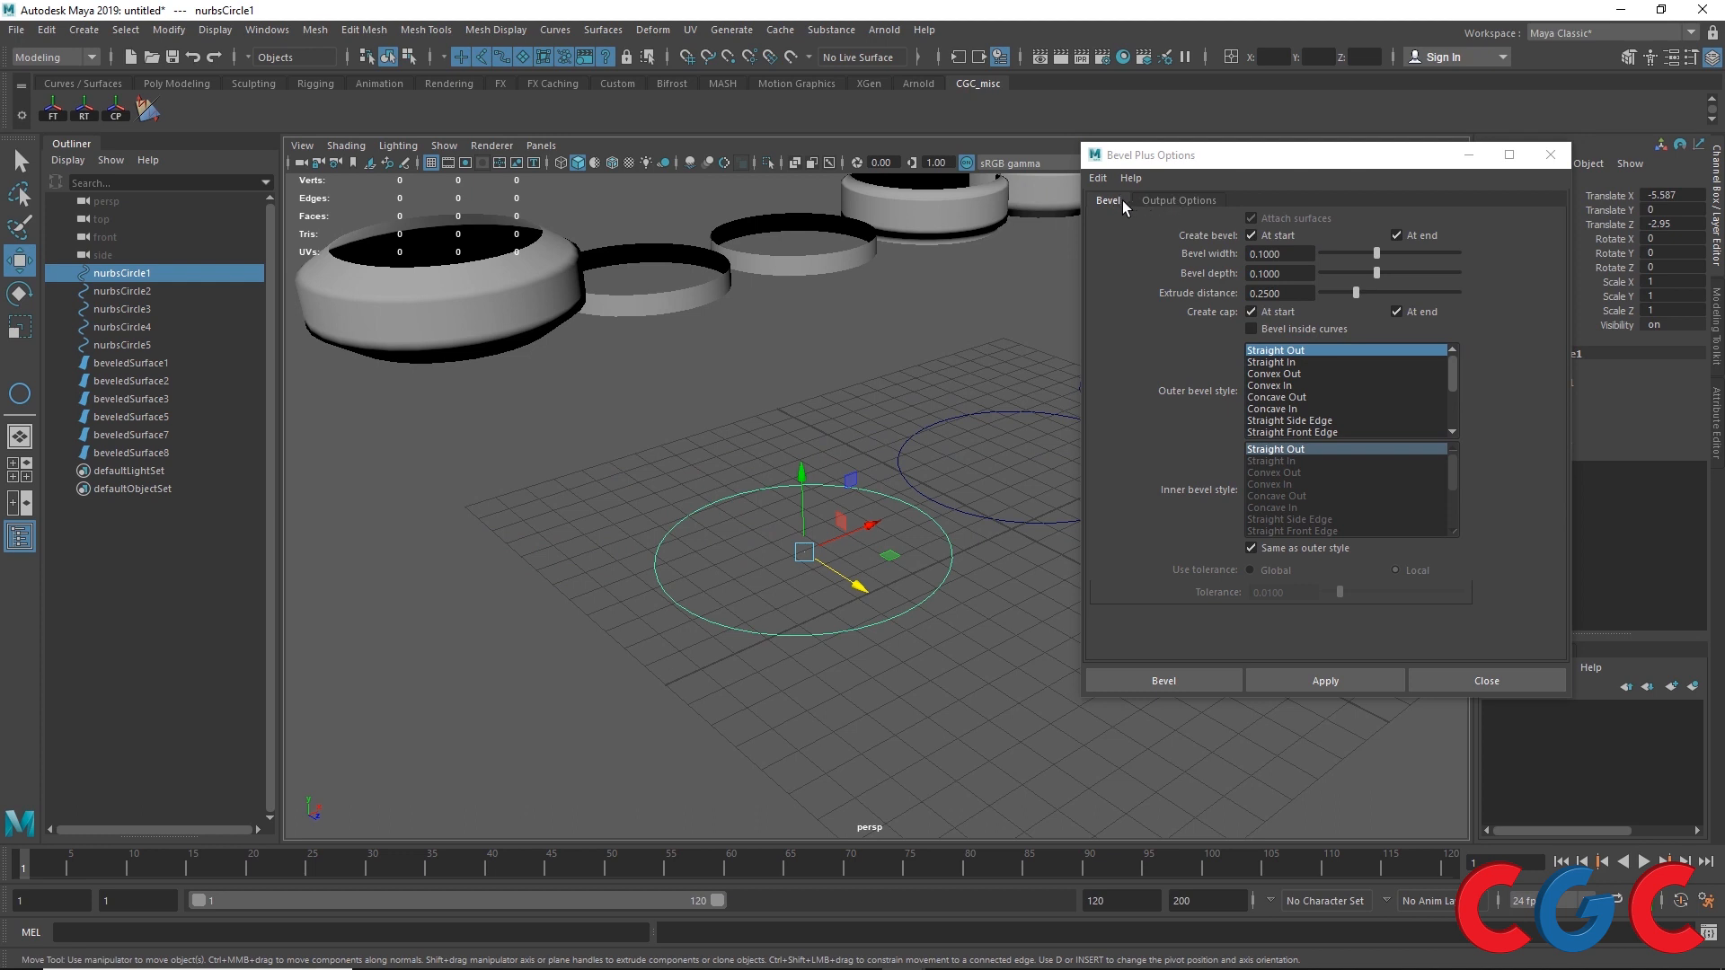
# Step: Compare NURBS and Polygons output geometry and the Count and Sampling tessellation methods
pyautogui.click(1157, 202)
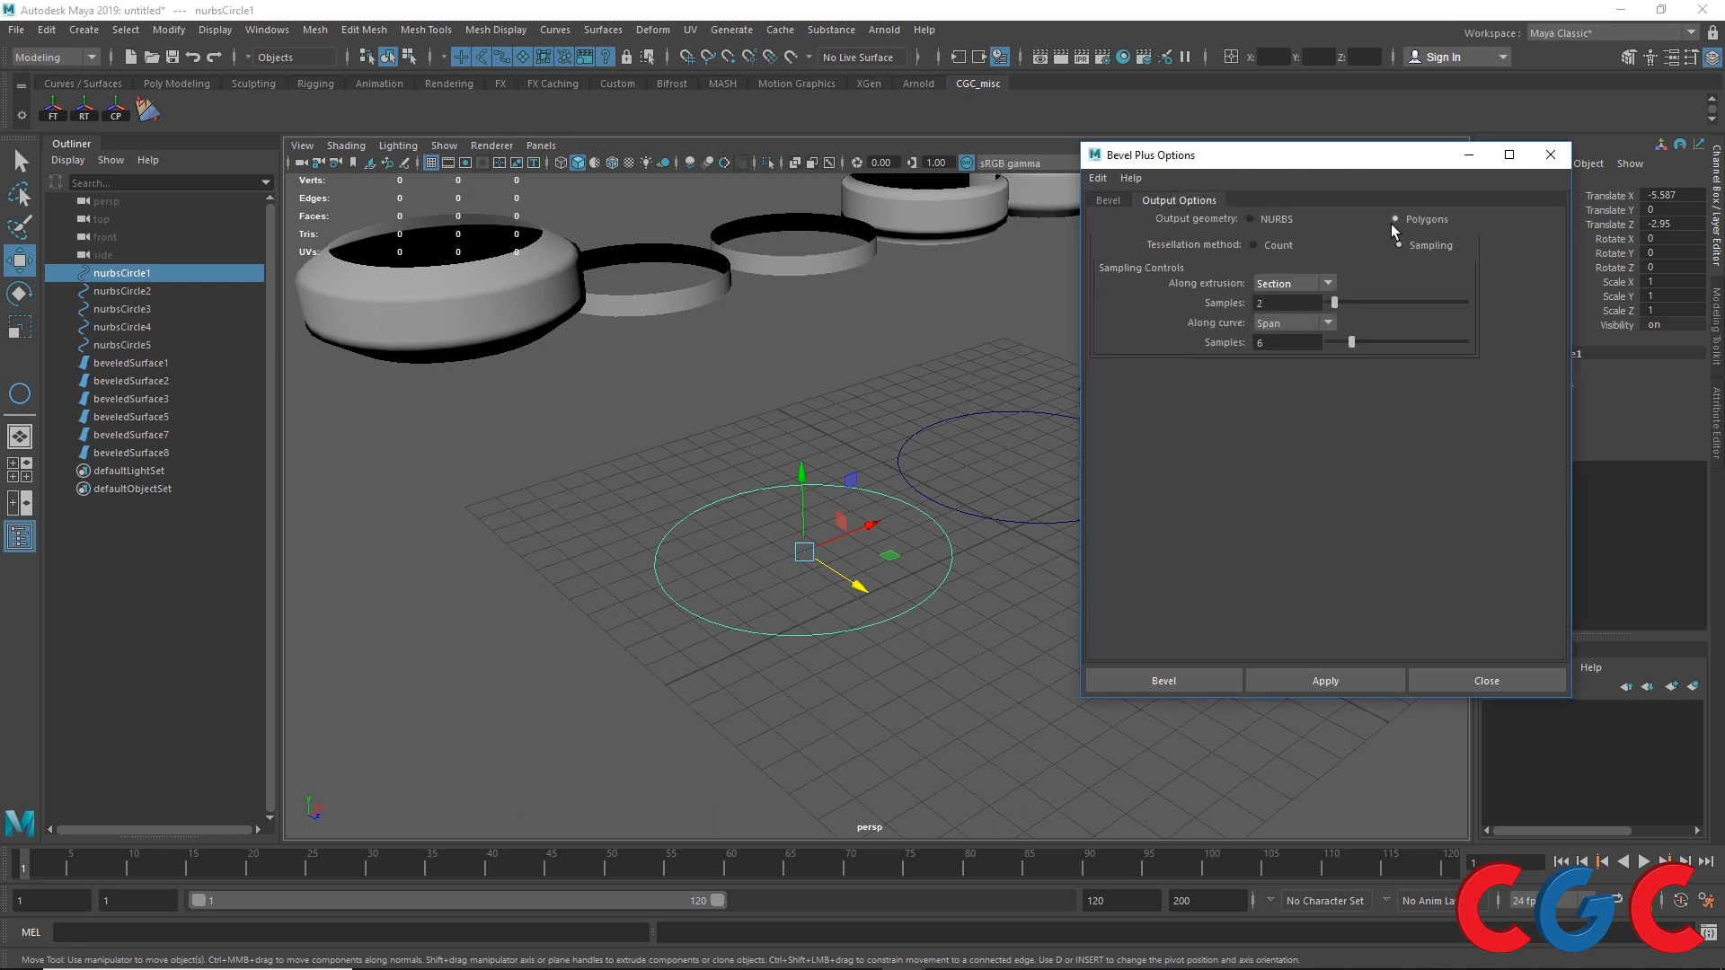
pyautogui.click(1274, 218)
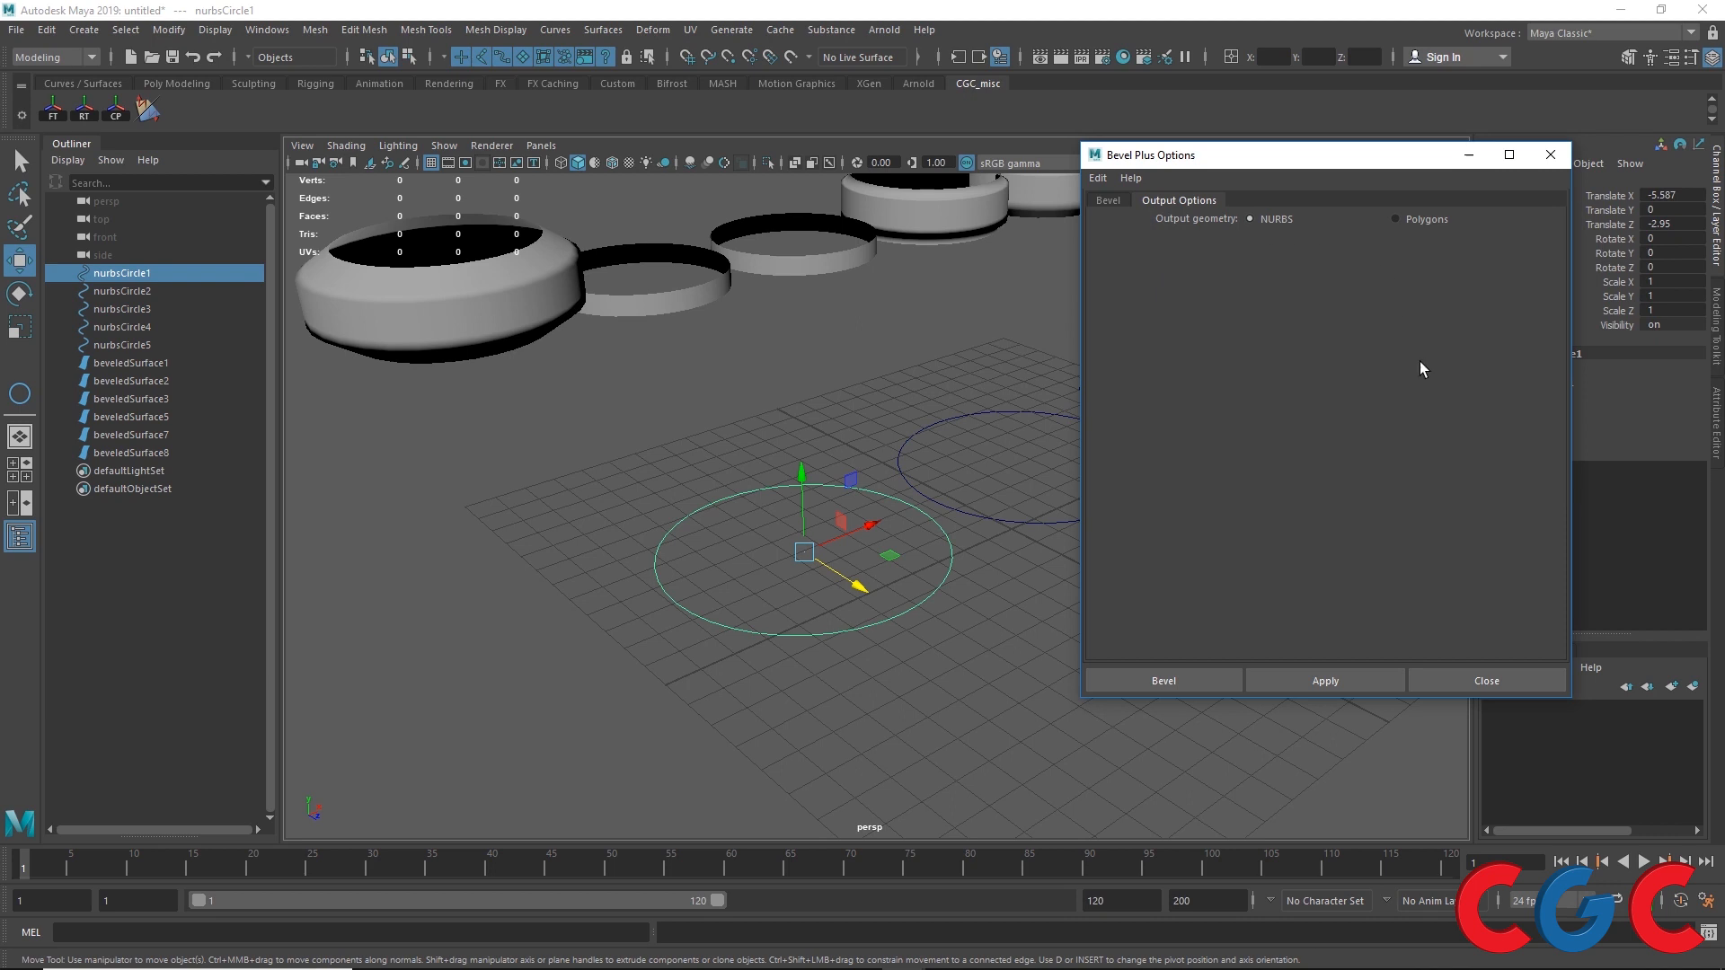
pyautogui.click(1110, 201)
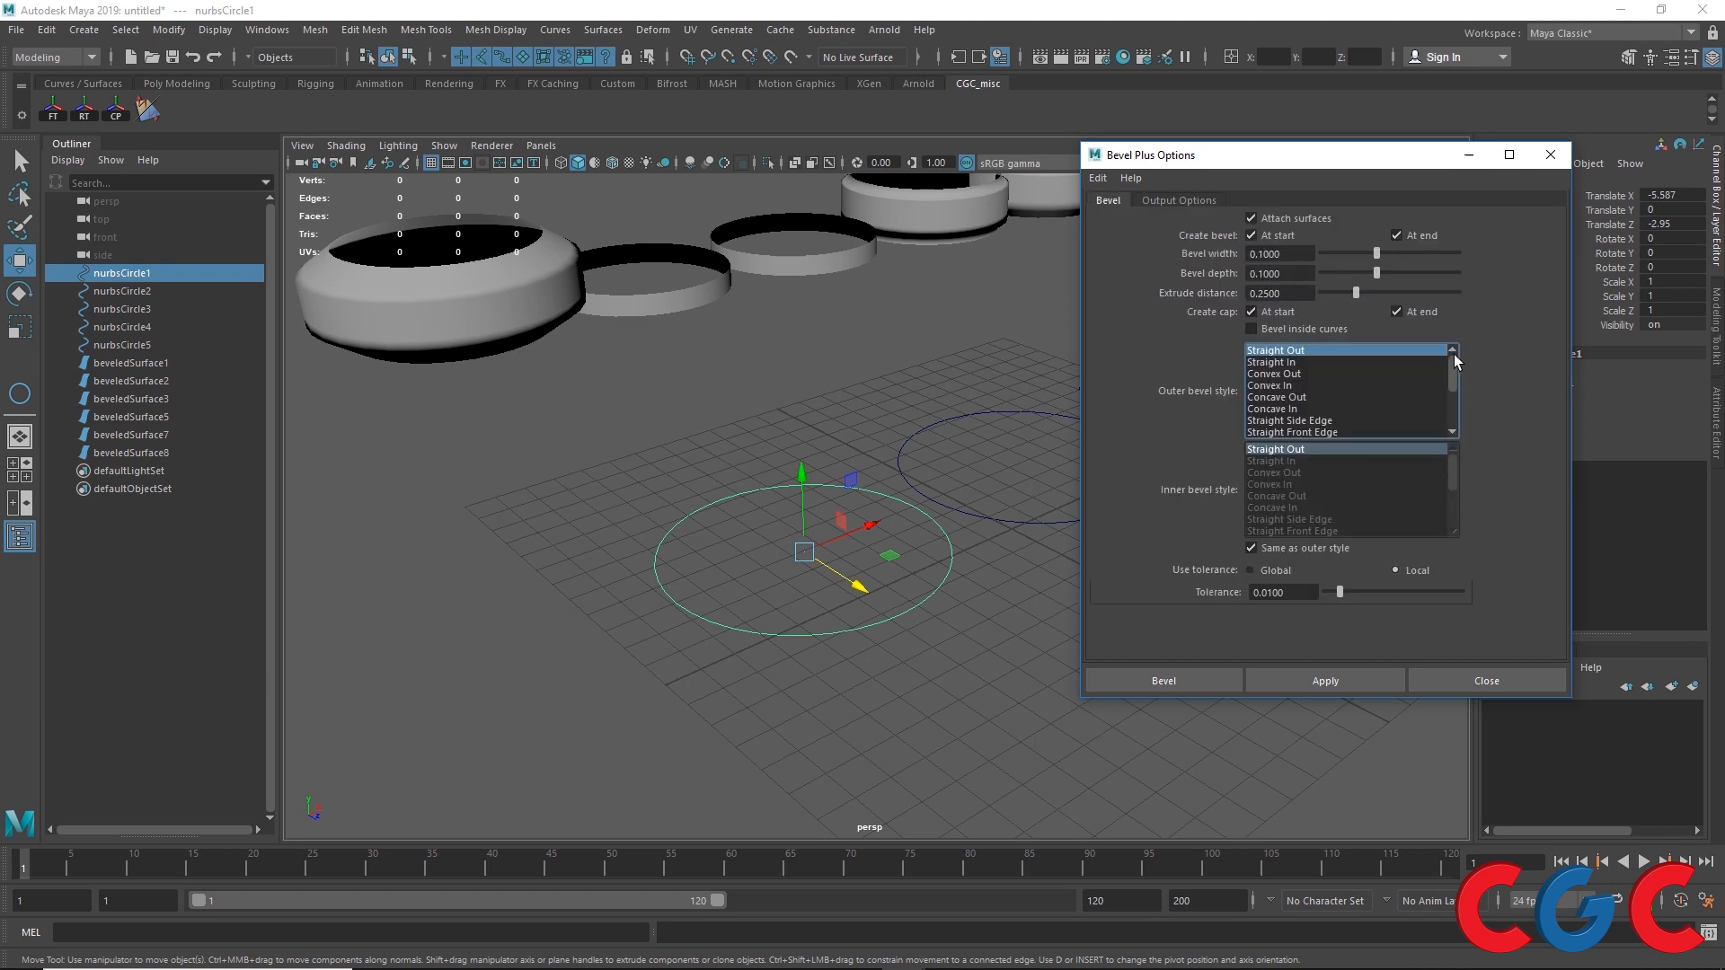
pyautogui.click(1193, 199)
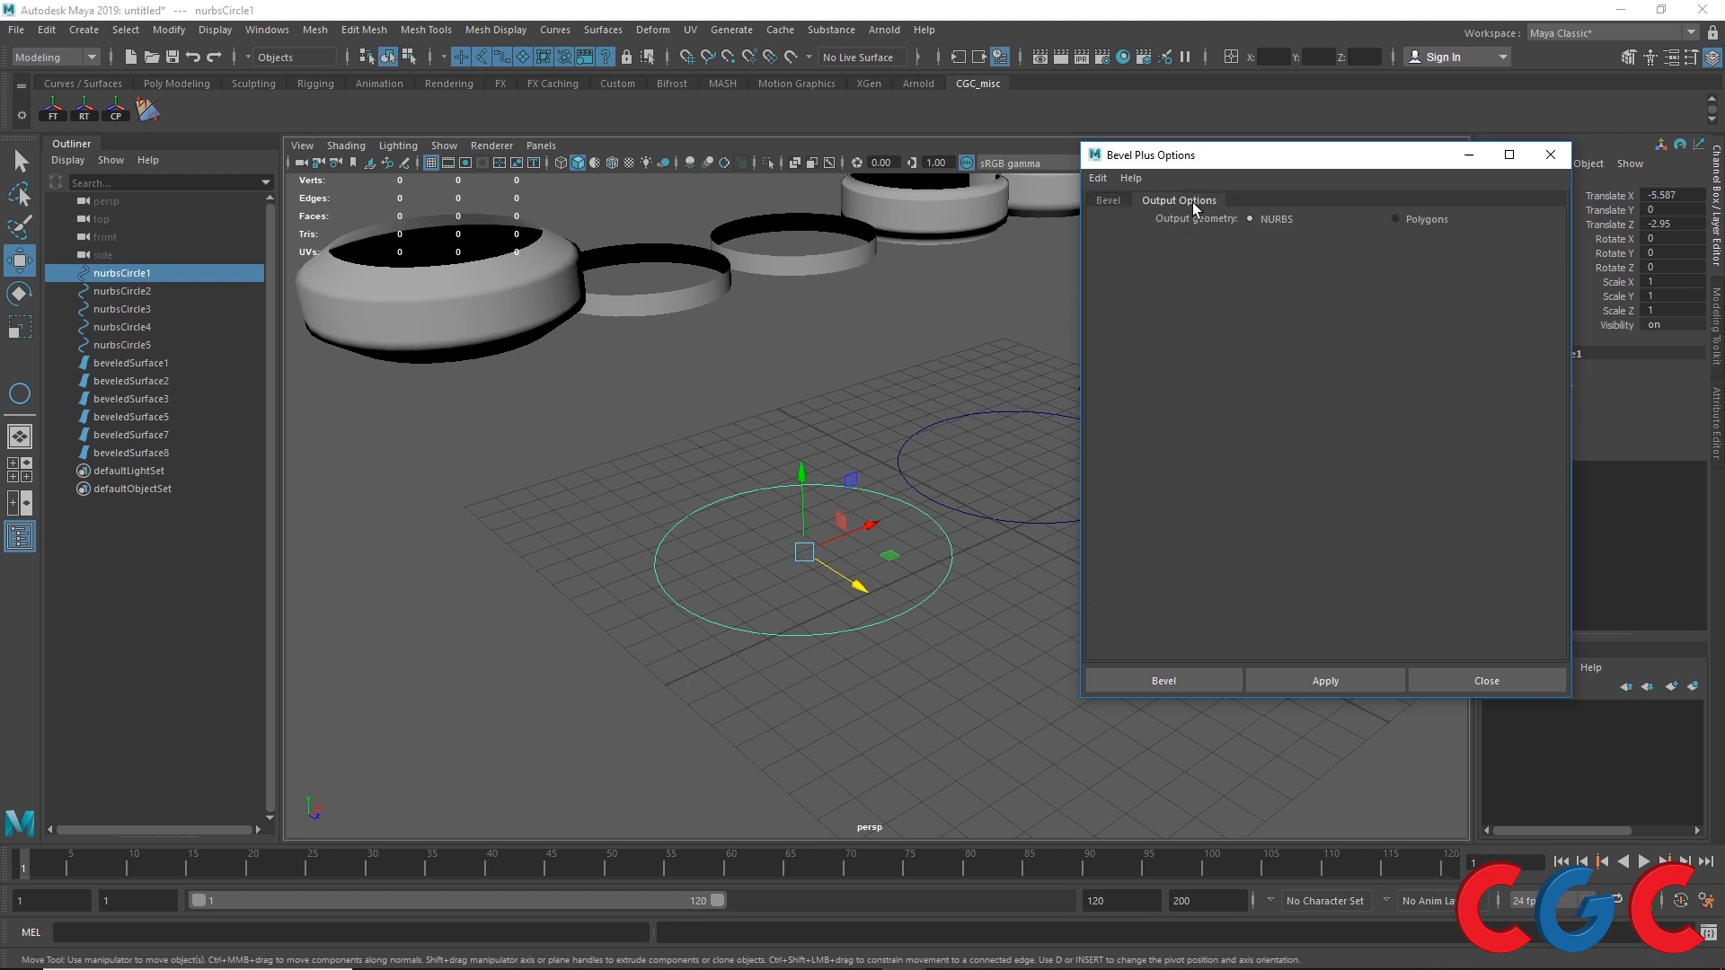
pyautogui.click(1396, 219)
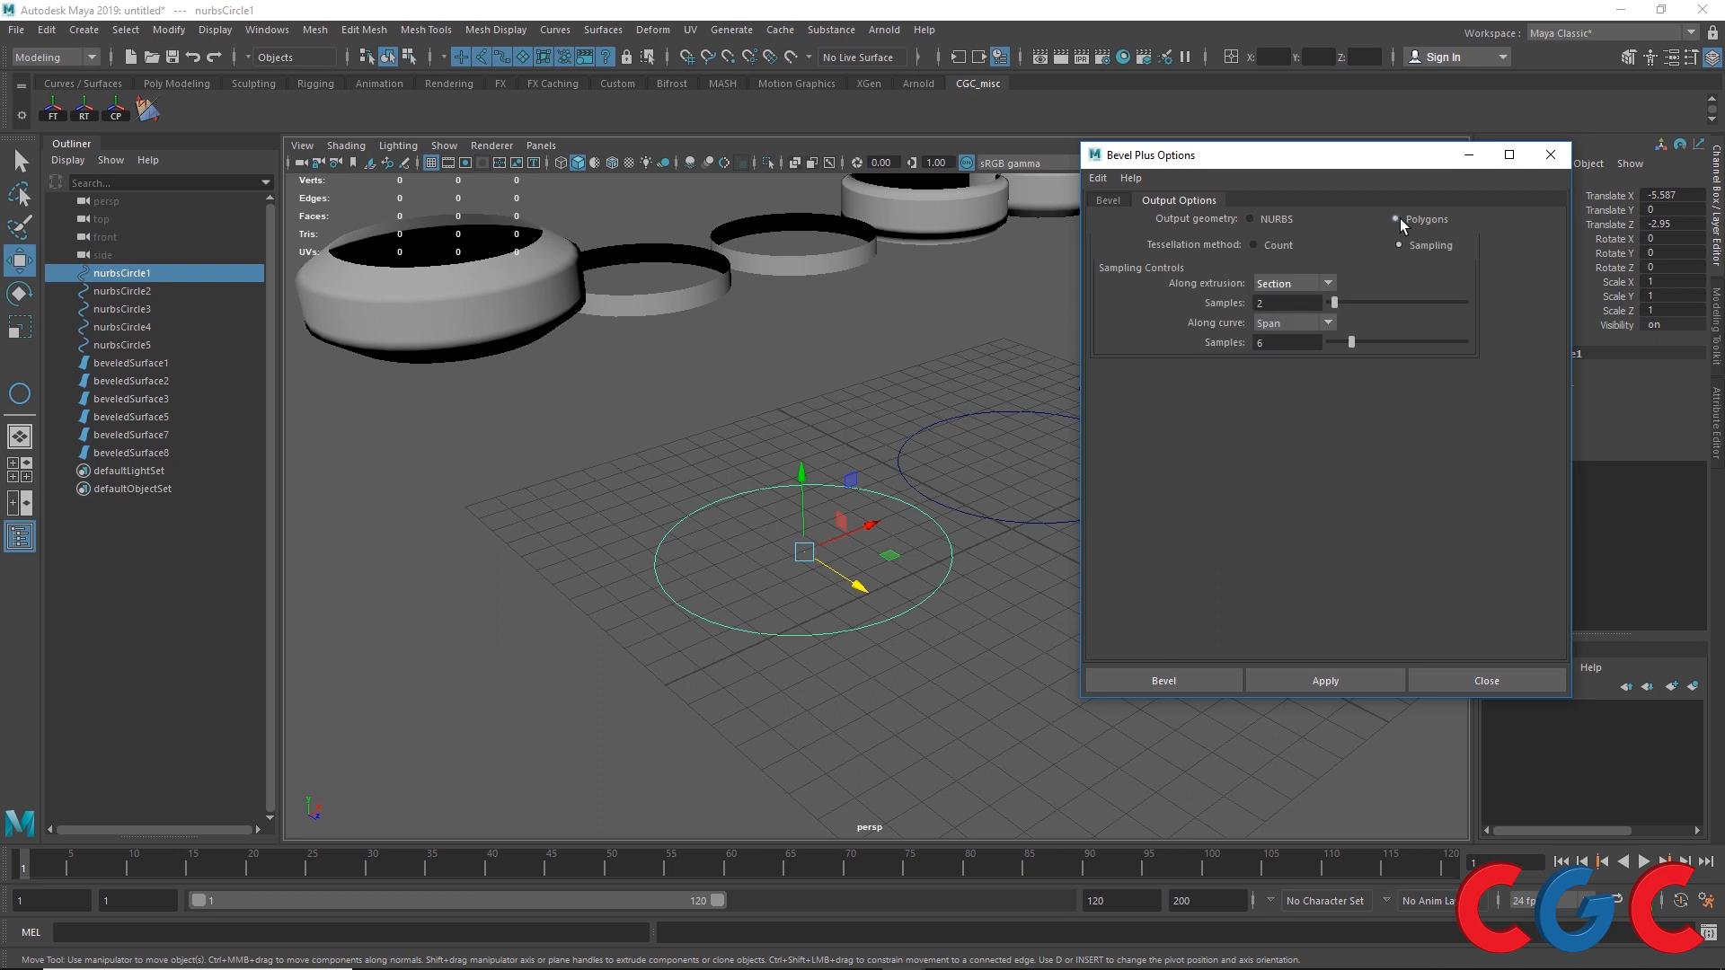
pyautogui.click(1254, 244)
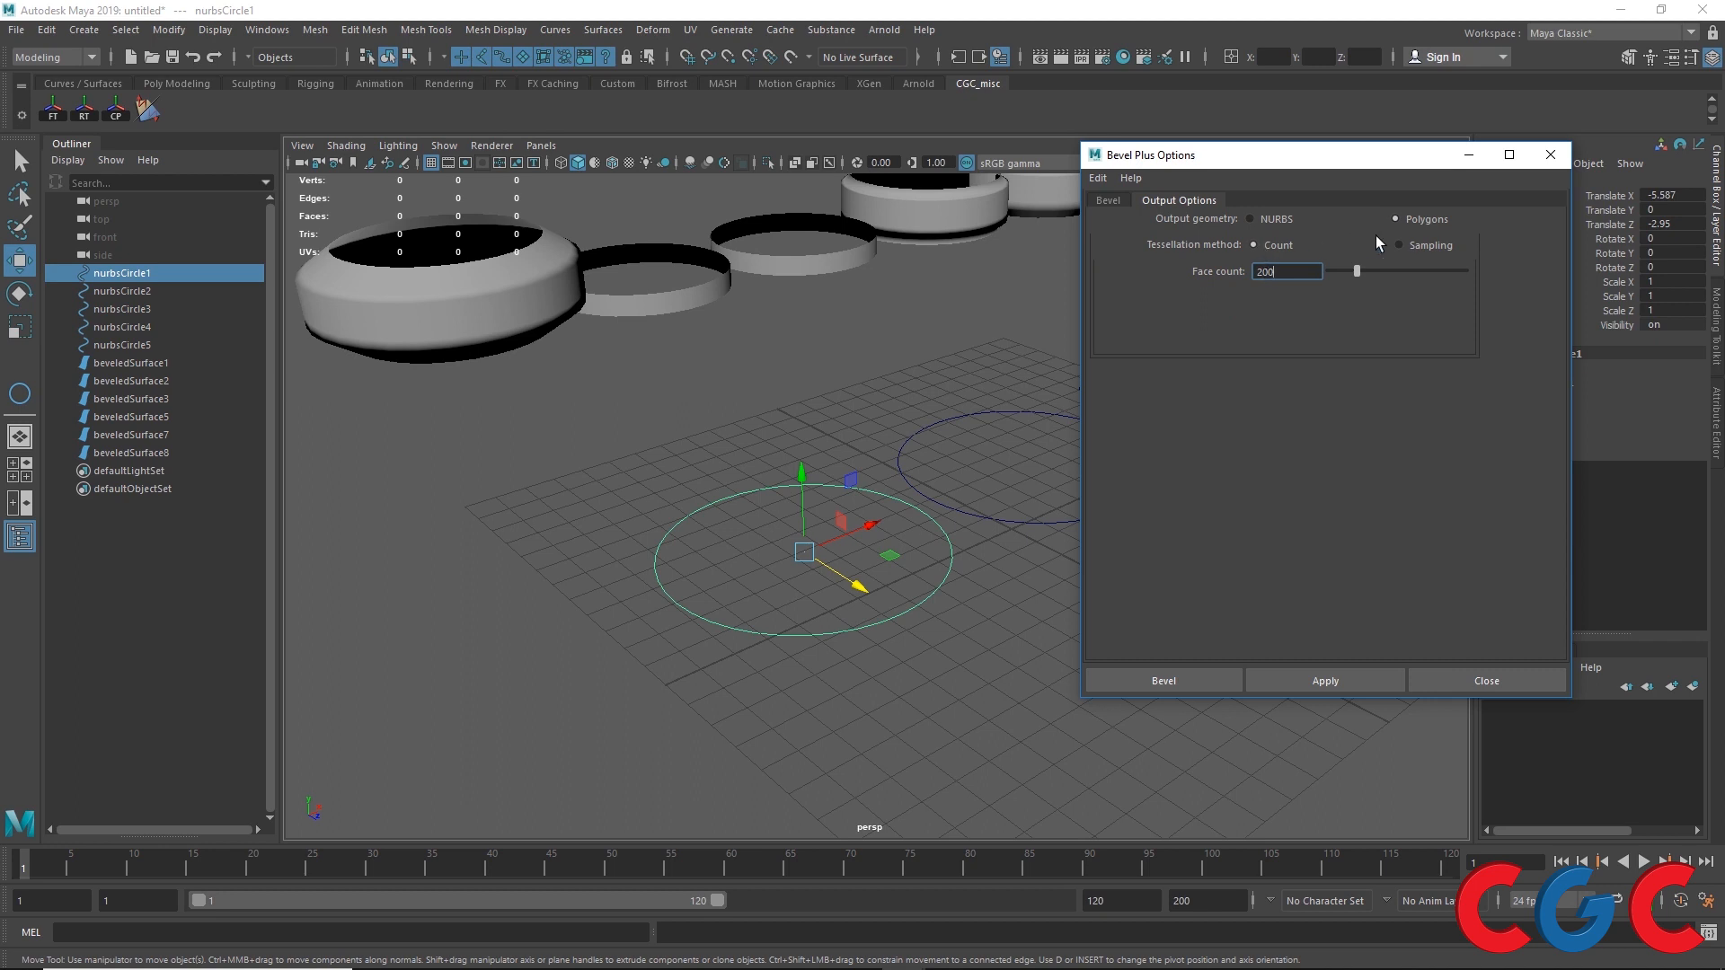
pyautogui.click(1402, 245)
pyautogui.click(1313, 284)
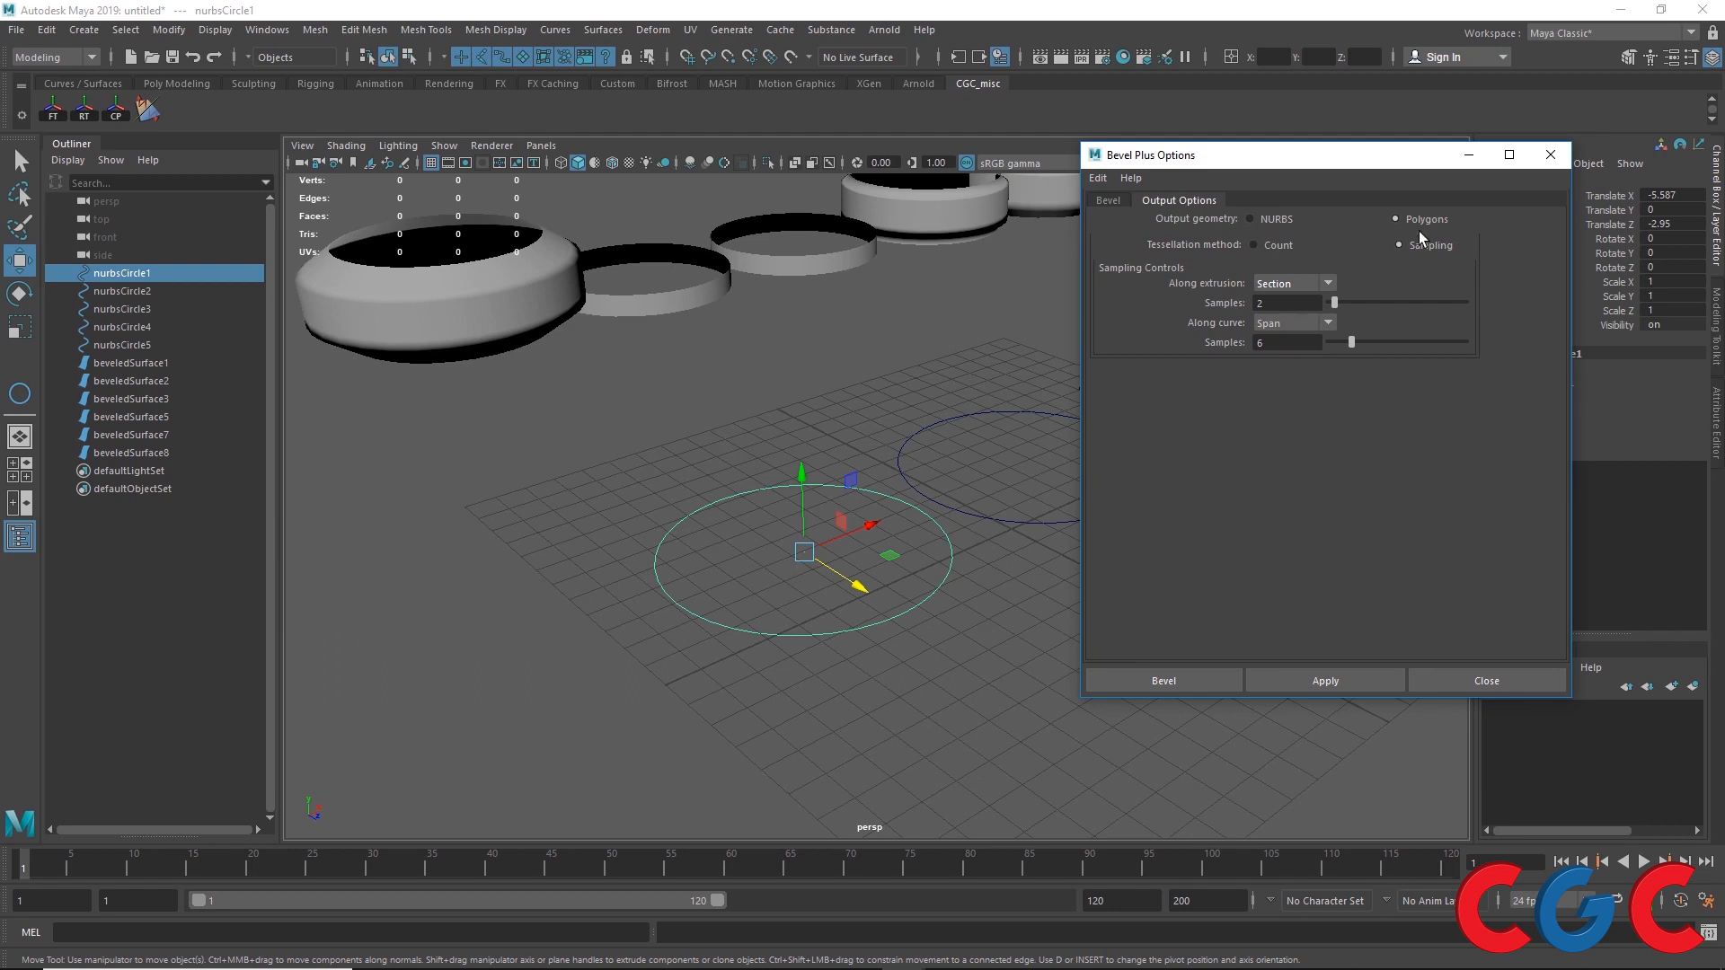
# Step: Set Bevel Plus Output geometry to NURBS and return to the Bevel tab
pyautogui.click(1253, 218)
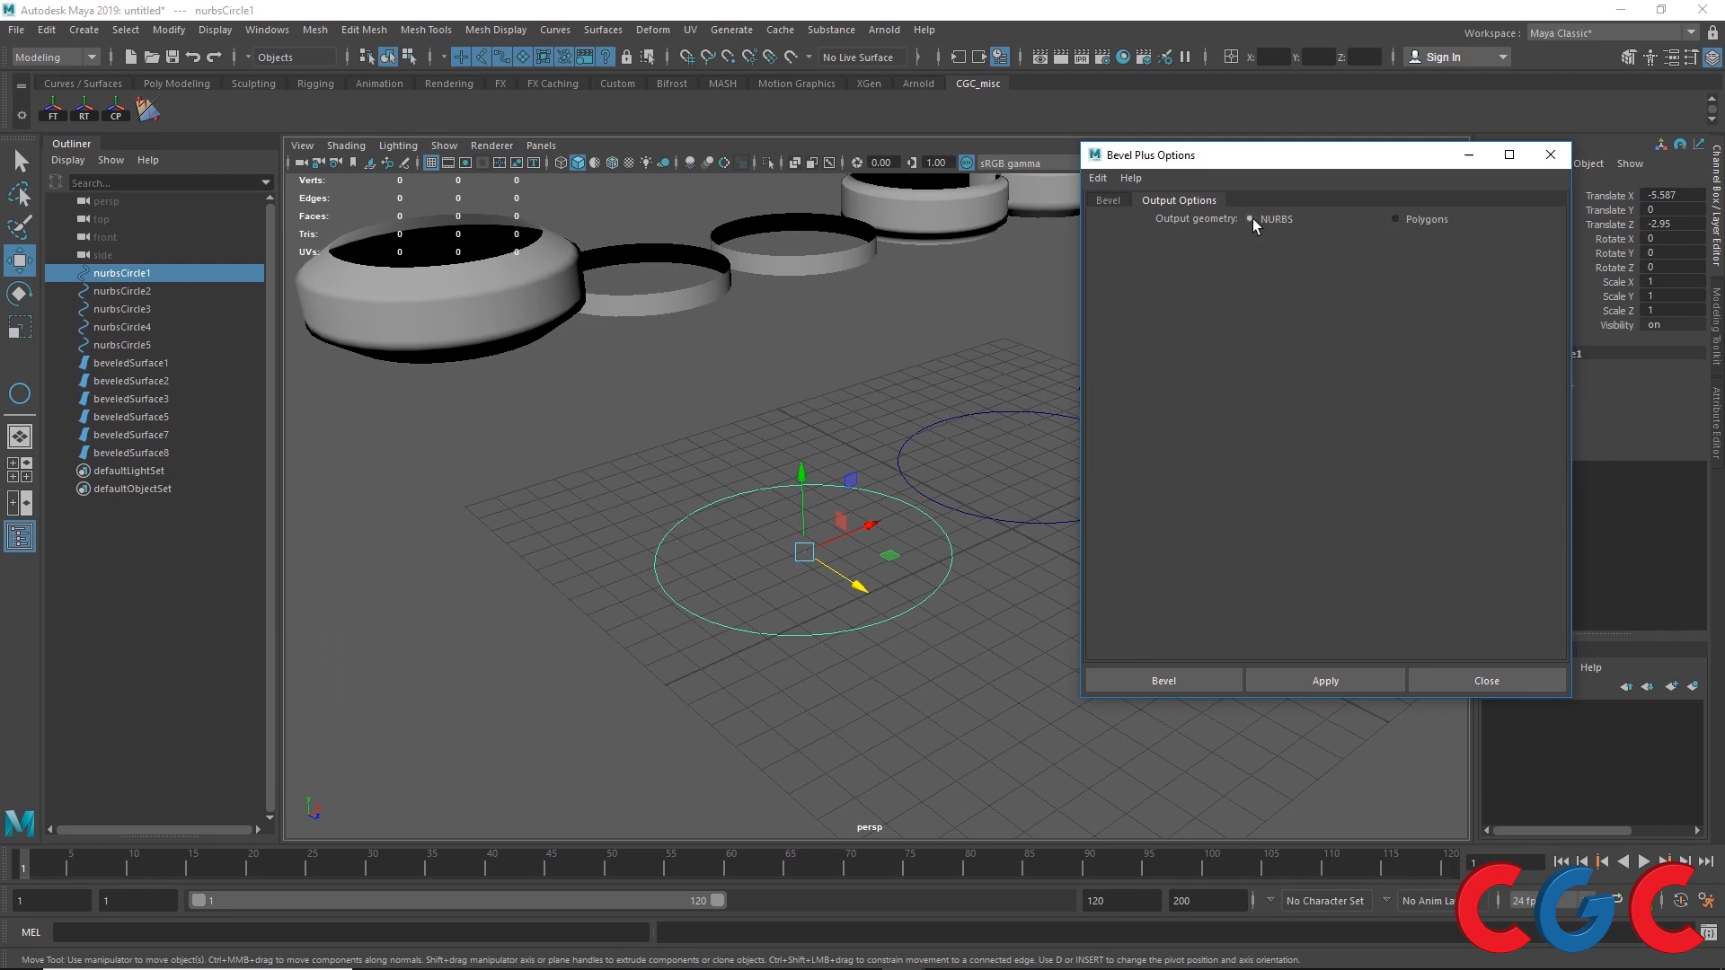
pyautogui.click(1418, 217)
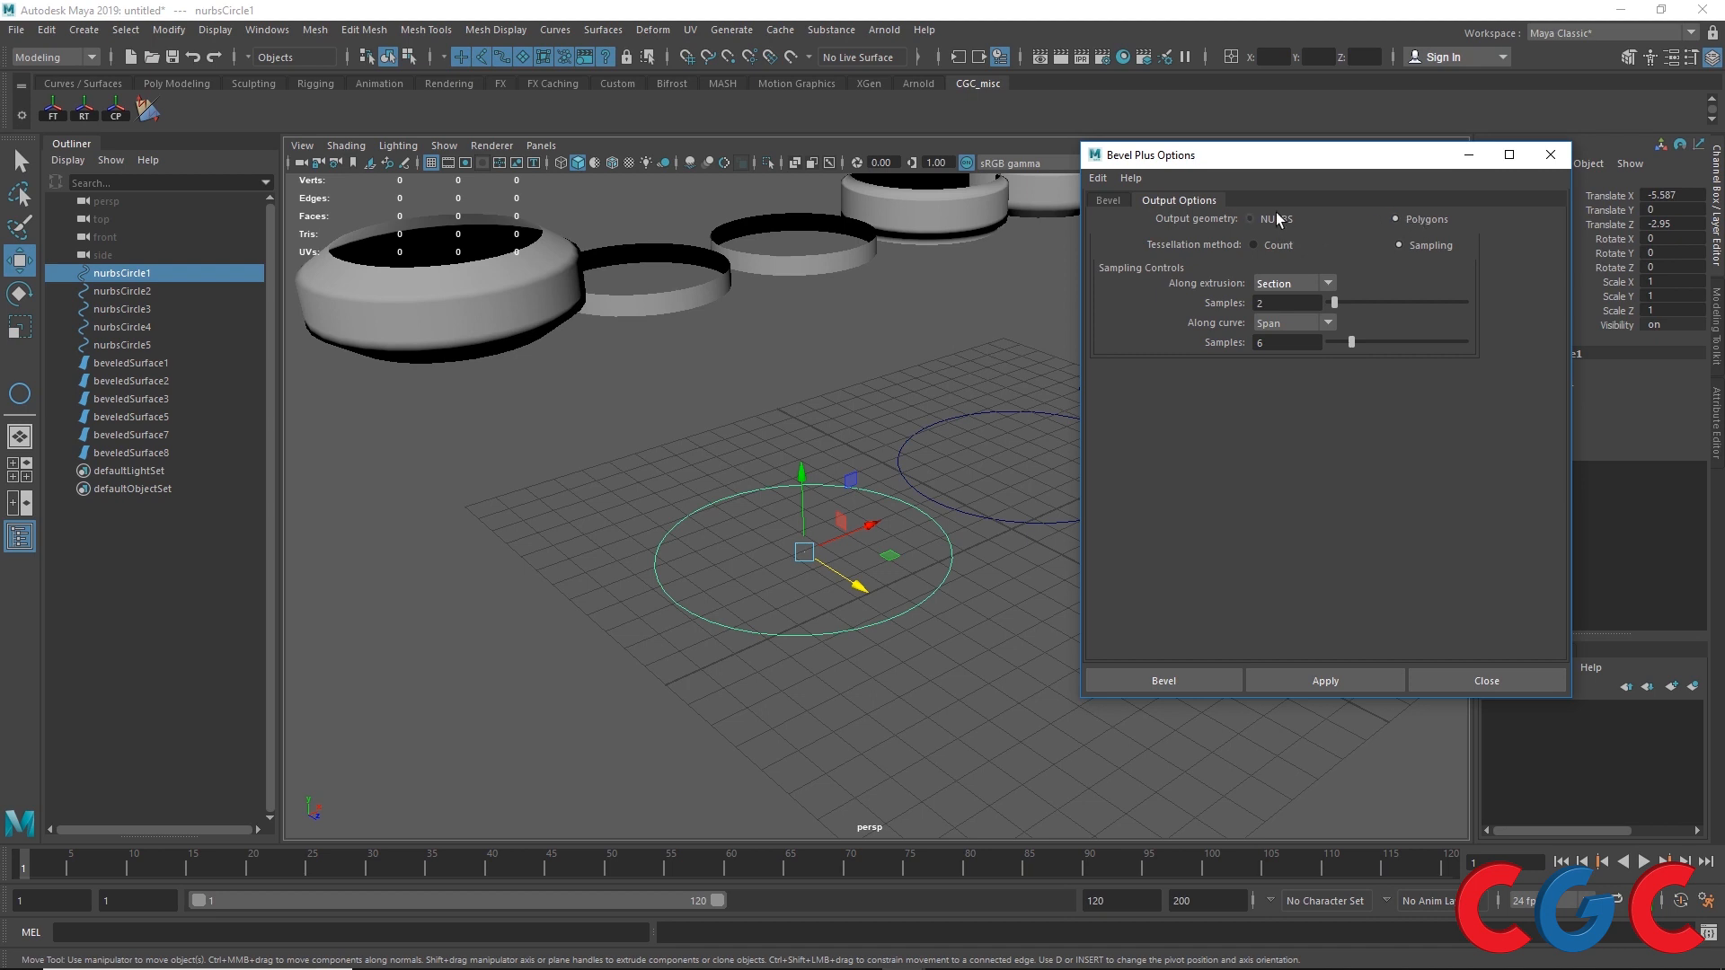
pyautogui.click(1276, 220)
pyautogui.click(1391, 219)
pyautogui.click(1286, 221)
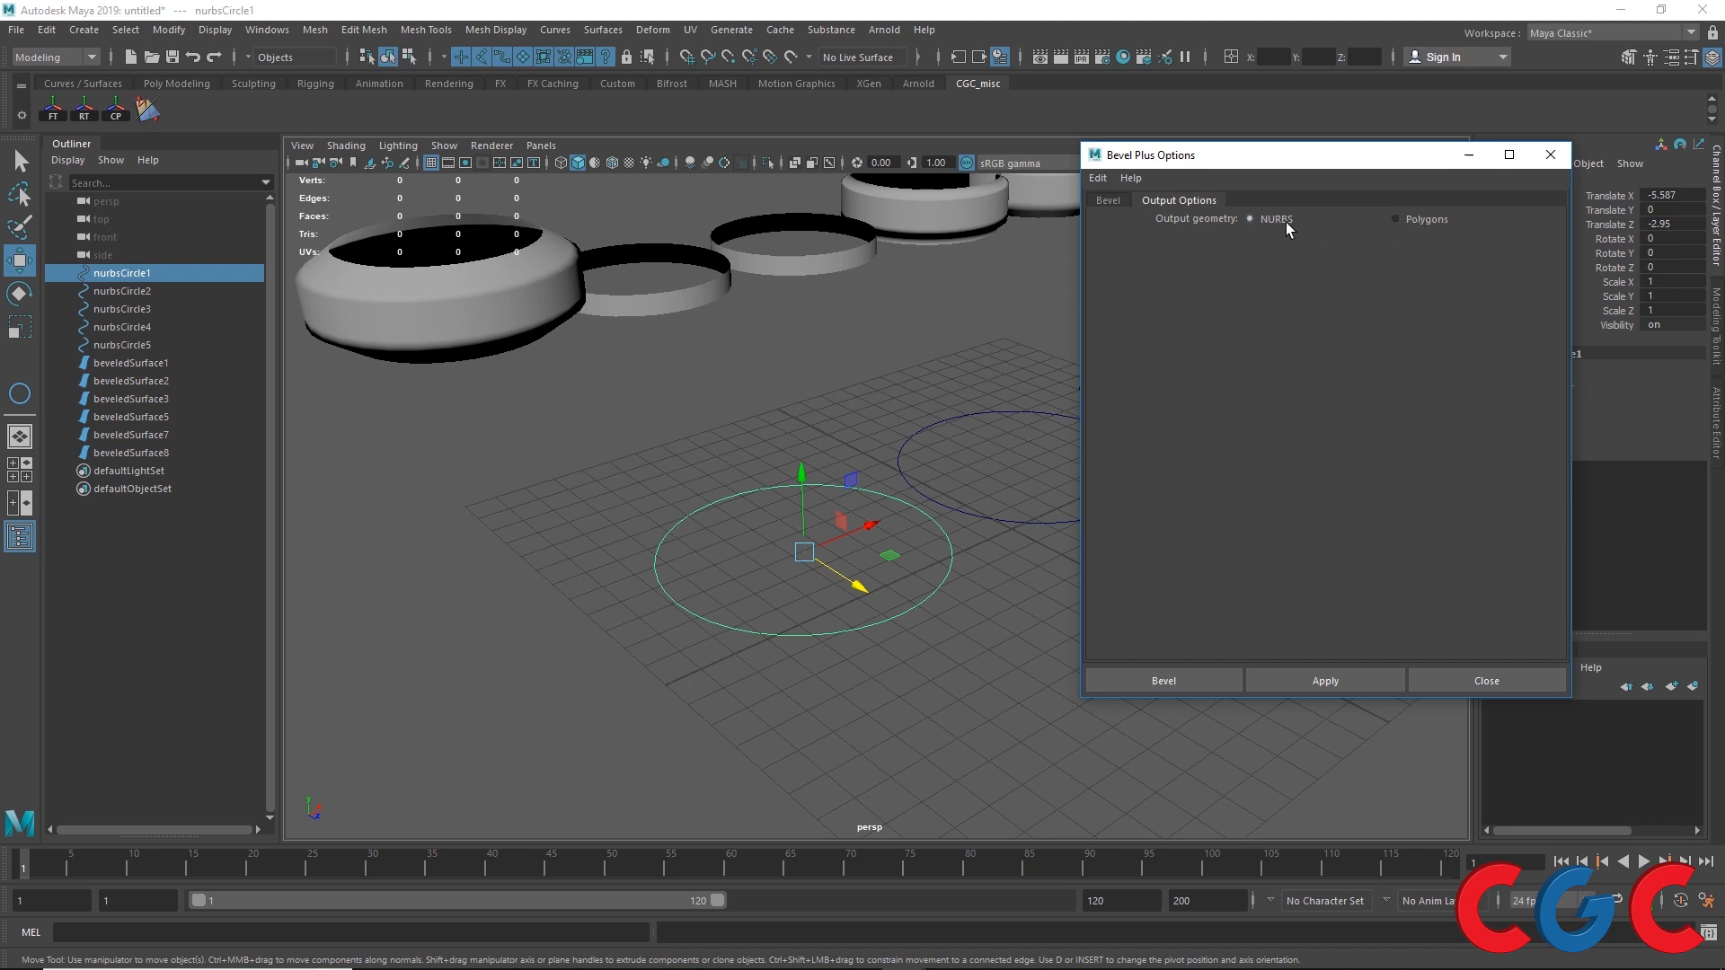
pyautogui.click(1125, 198)
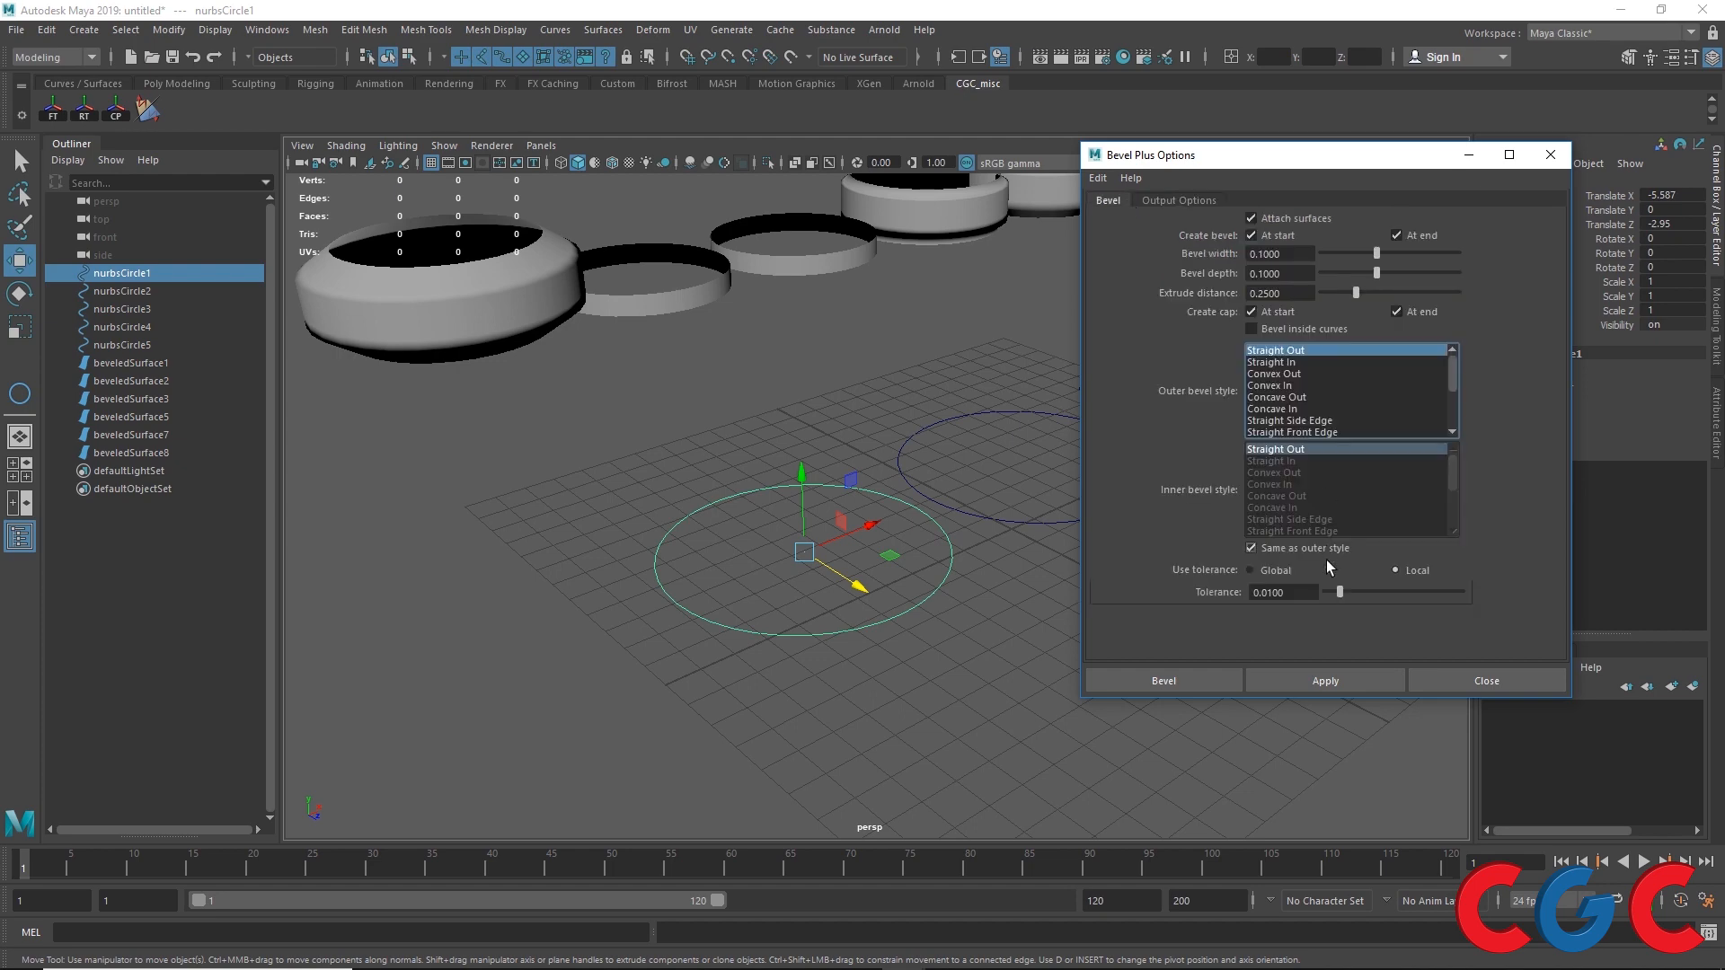
# Step: Apply Bevel Plus with NURBS output to the first circle, inspect the result and undo it
pyautogui.click(1294, 681)
pyautogui.scroll(4, 694, 536)
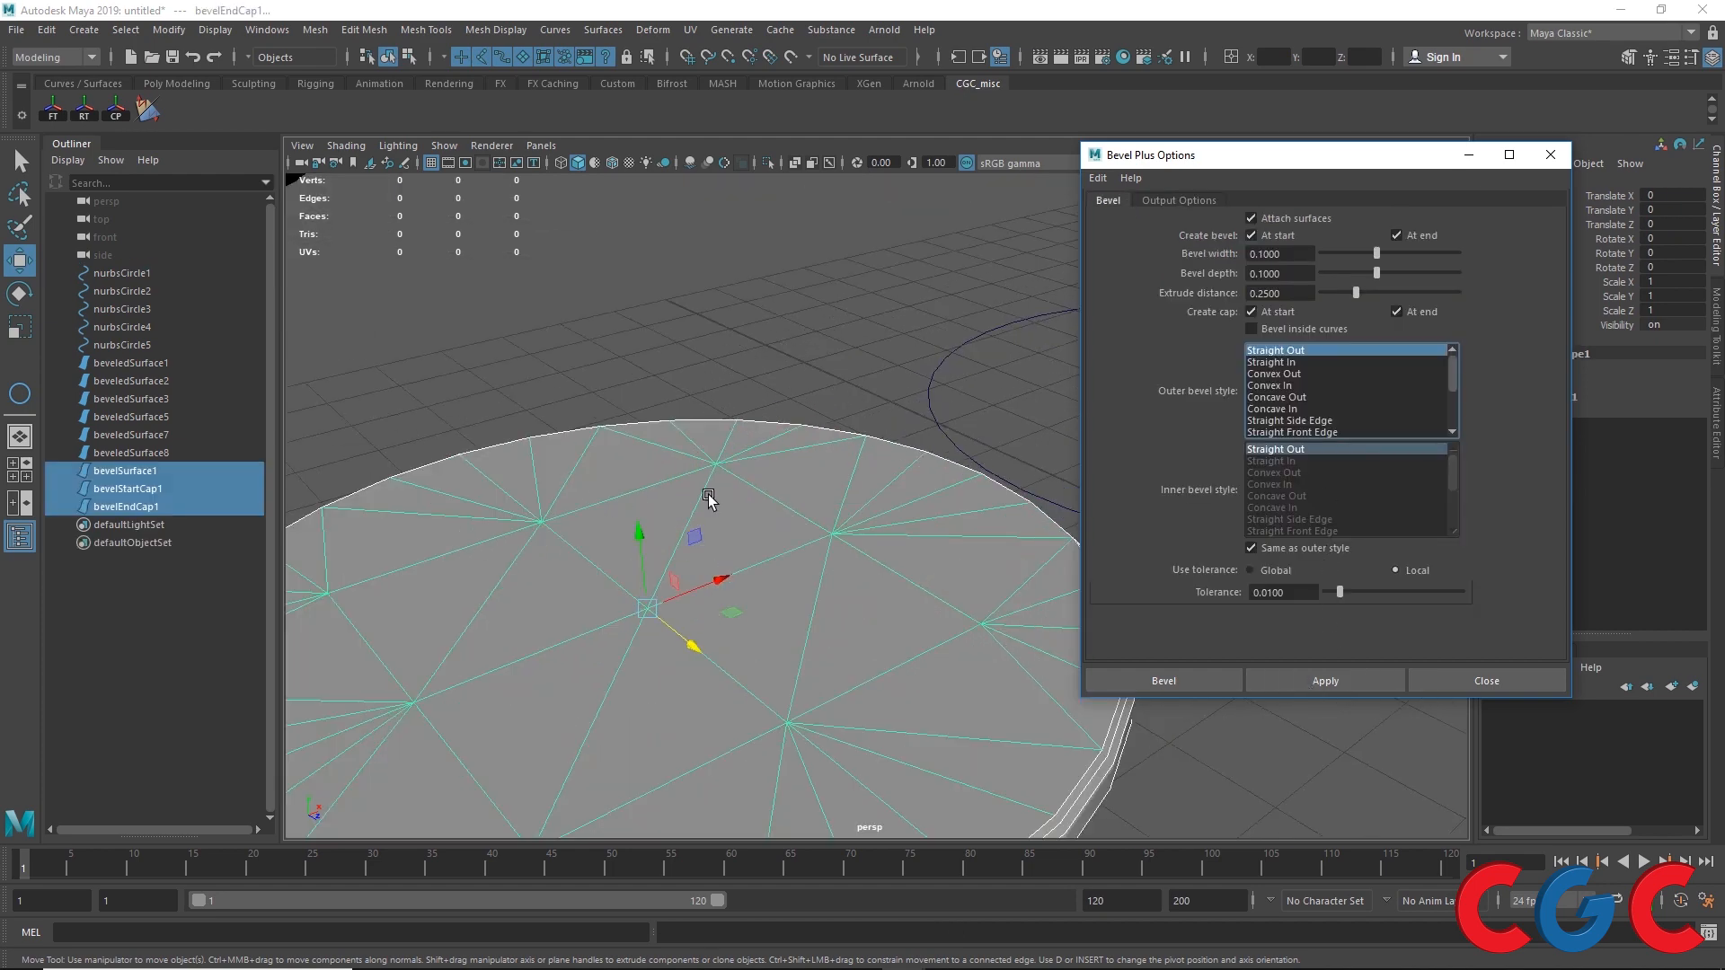
pyautogui.scroll(-4, 626, 493)
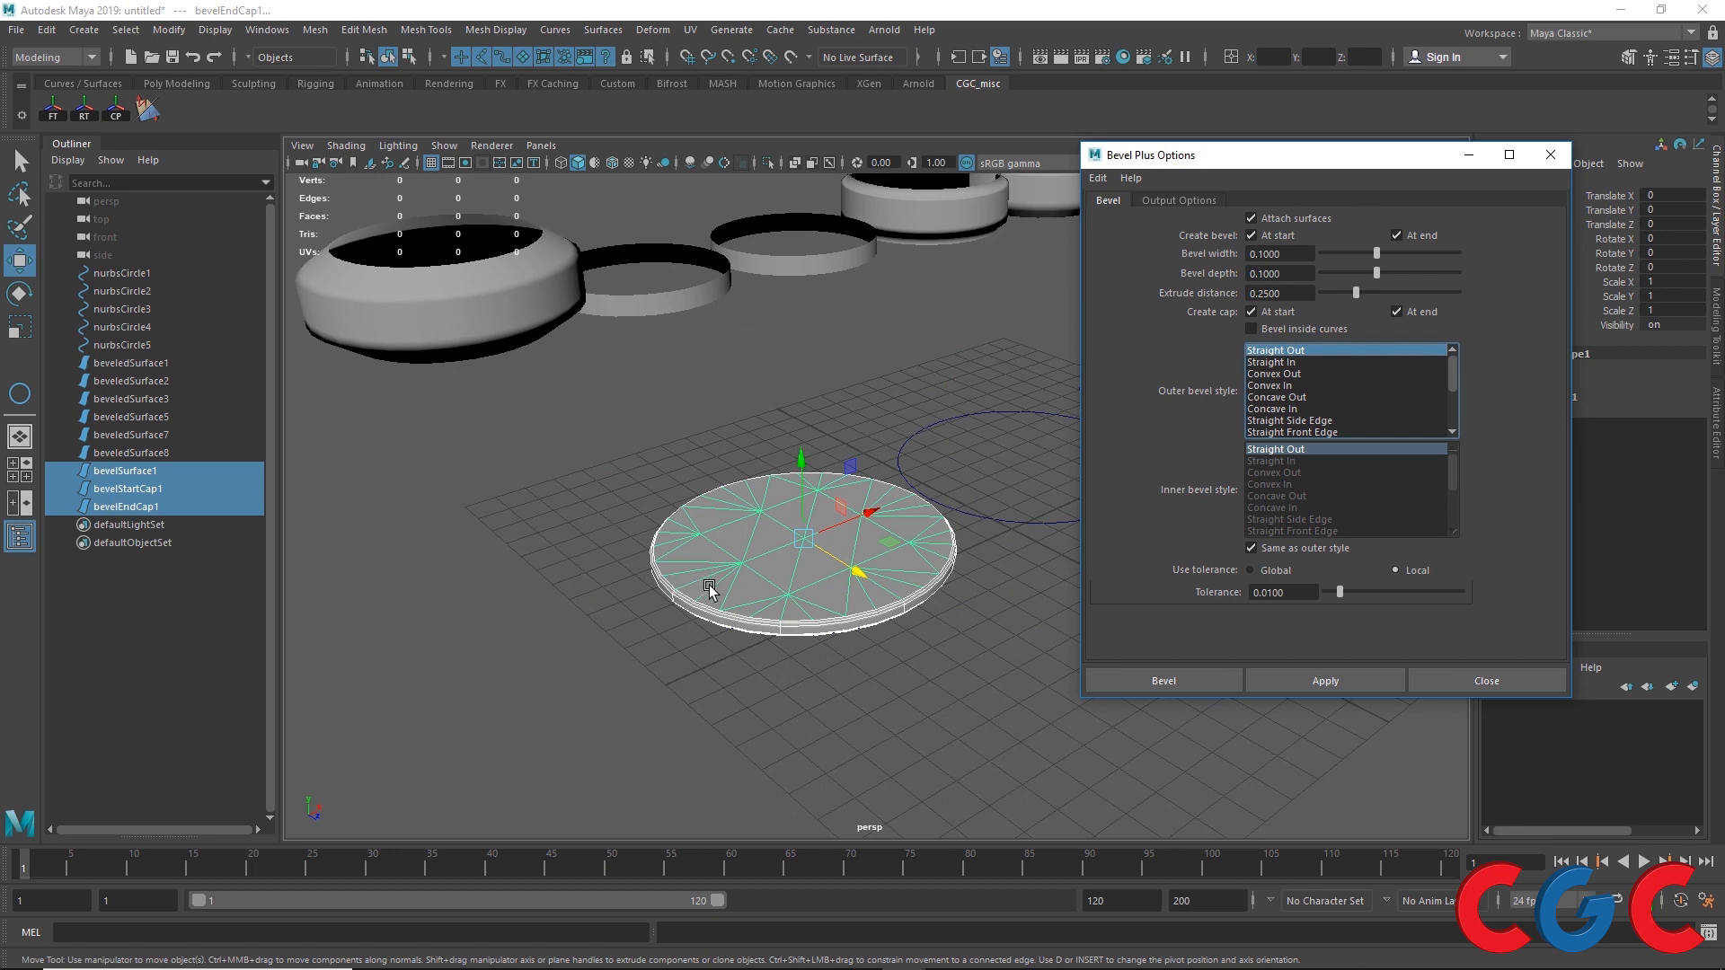
pyautogui.hotkey('ctrl', 'z')
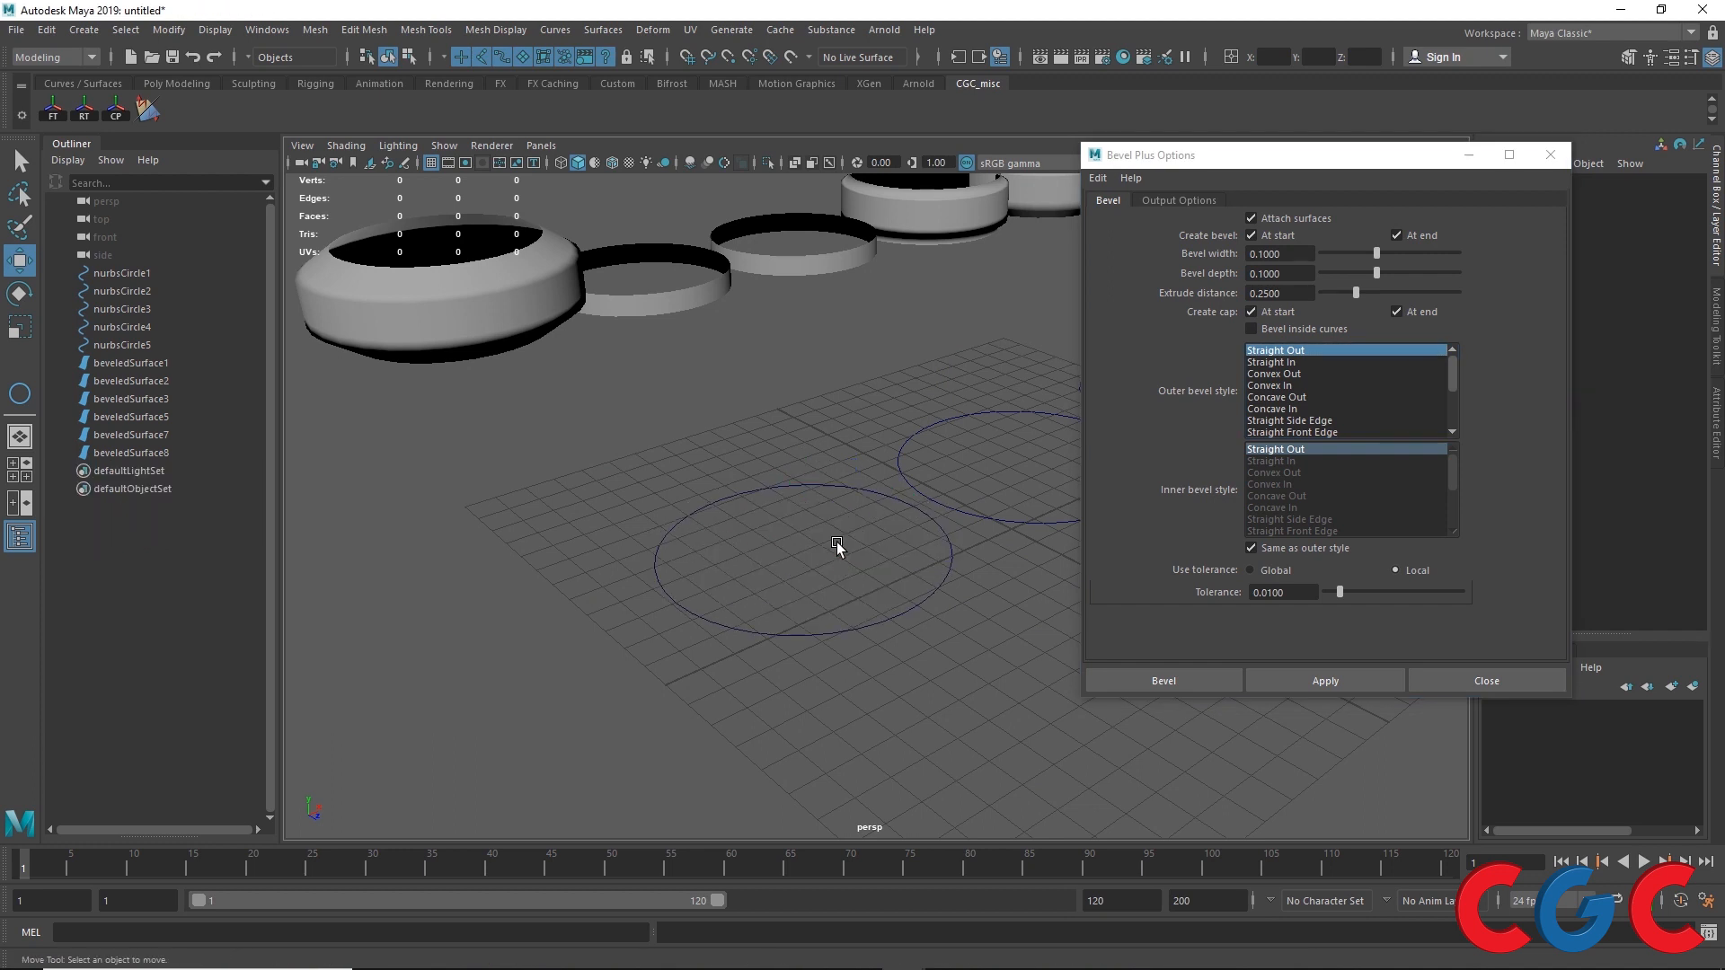
# Step: Switch the Bevel Plus output geometry to Polygons and apply it to the first circle
pyautogui.click(1209, 201)
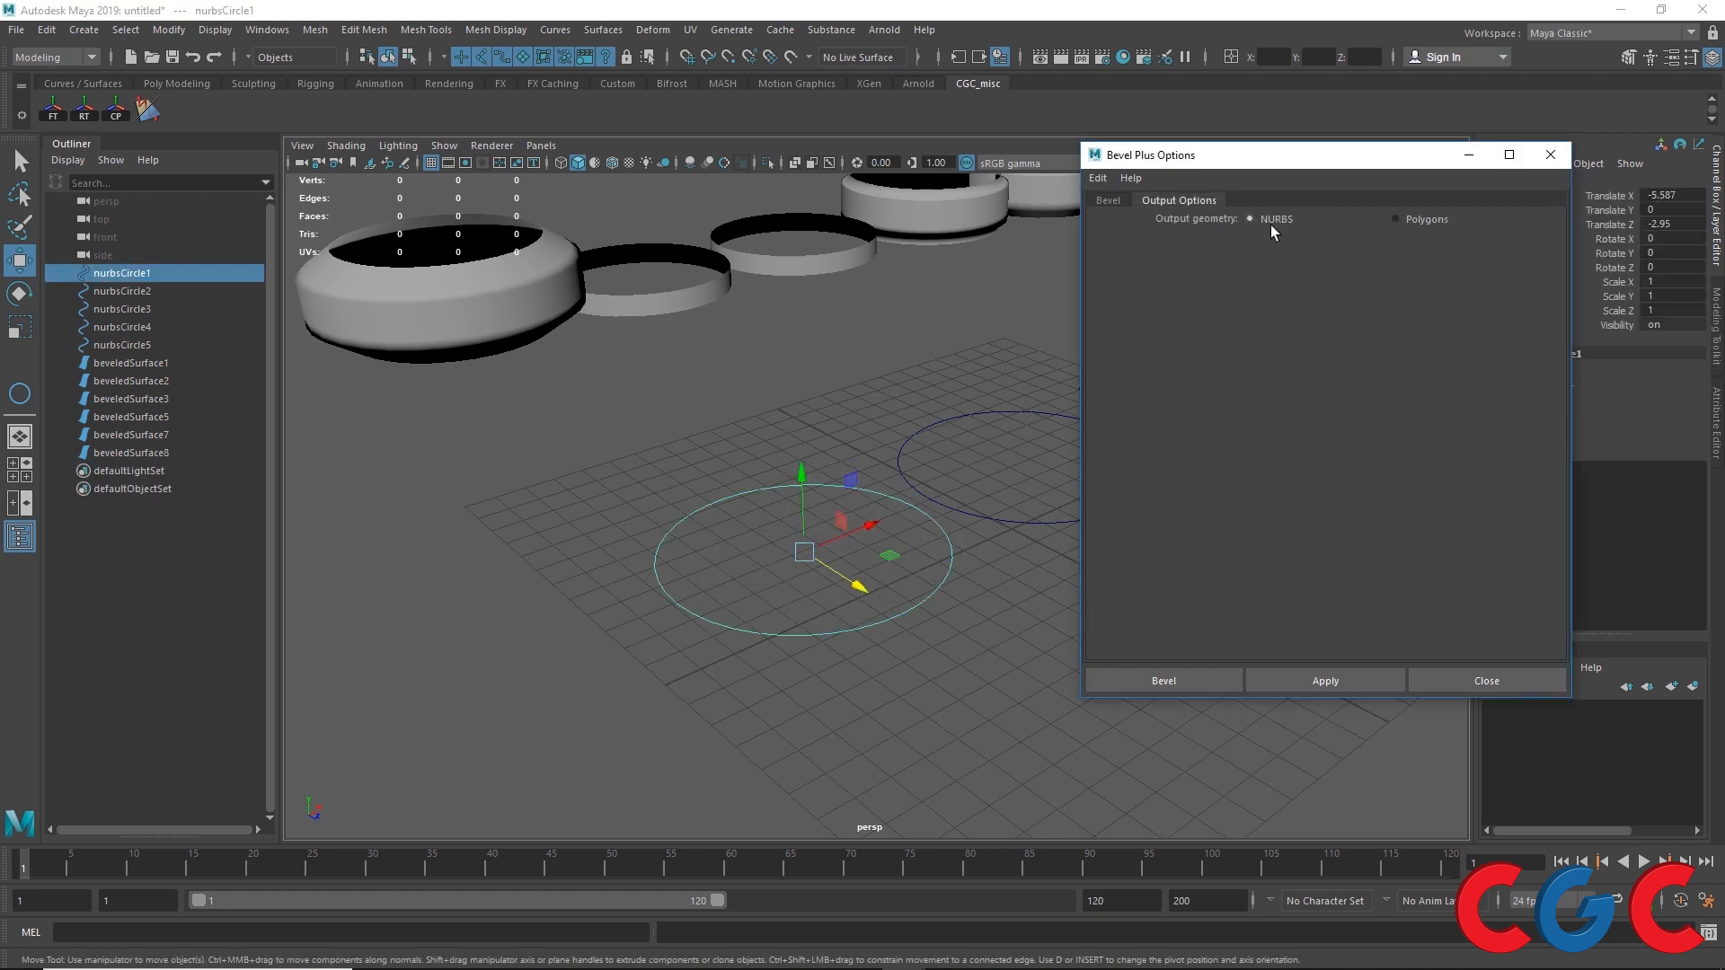
pyautogui.click(1410, 218)
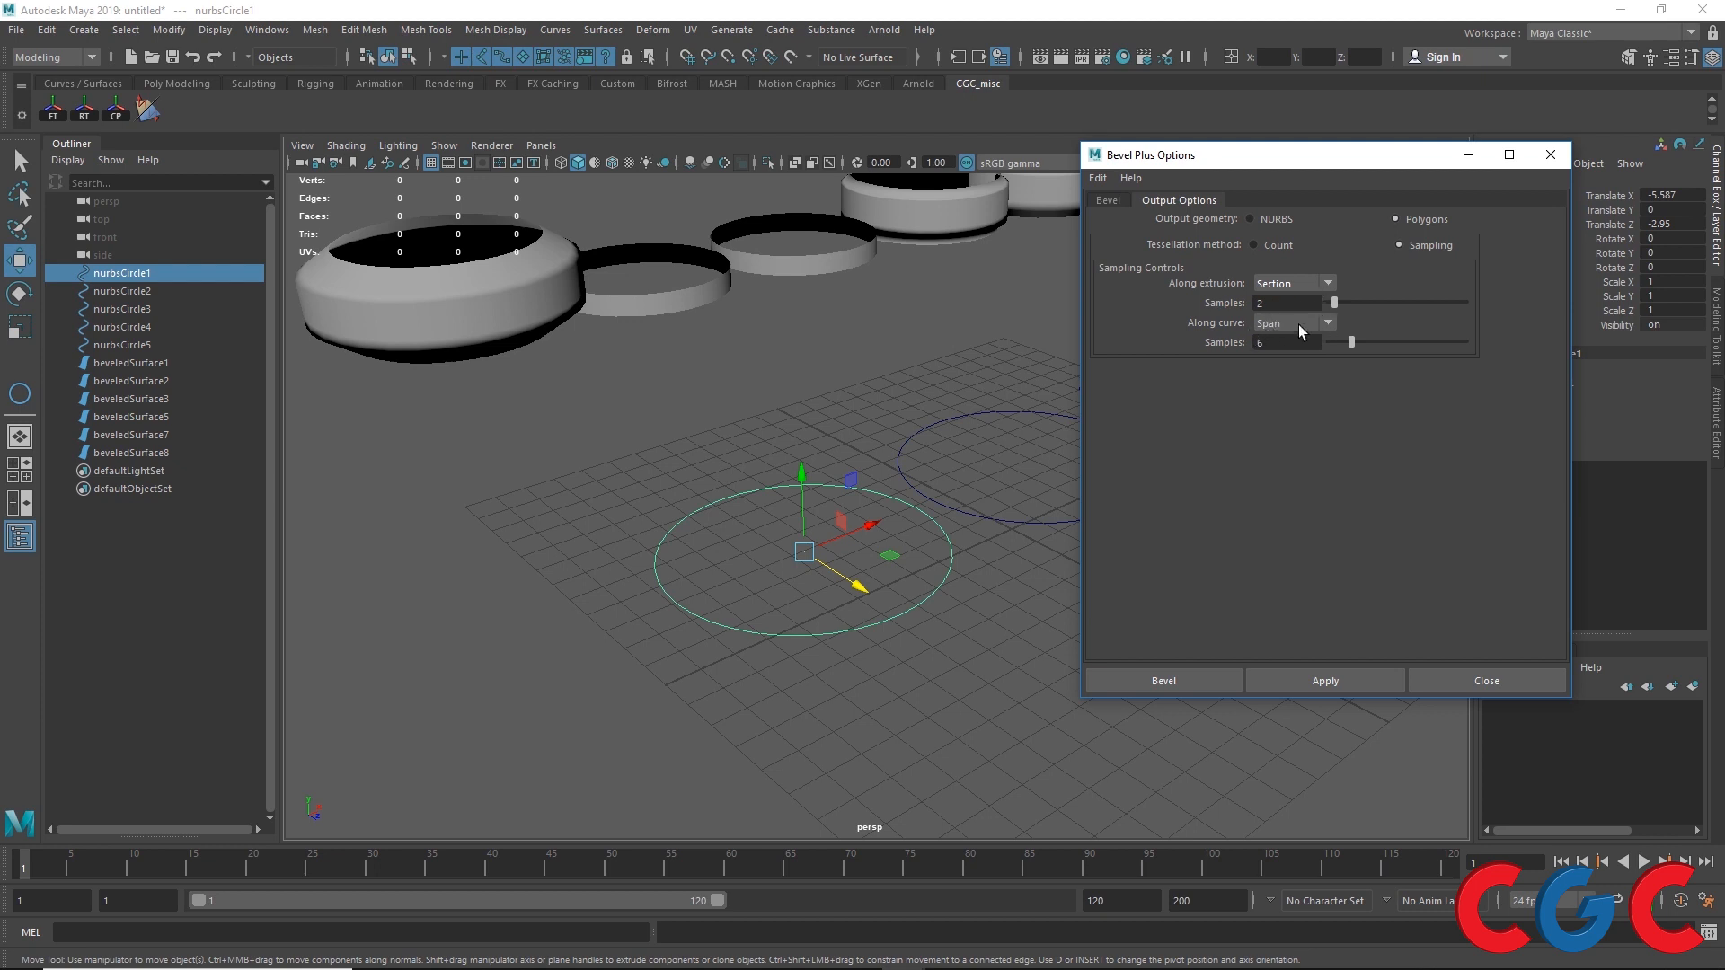
pyautogui.click(1282, 288)
pyautogui.click(1121, 200)
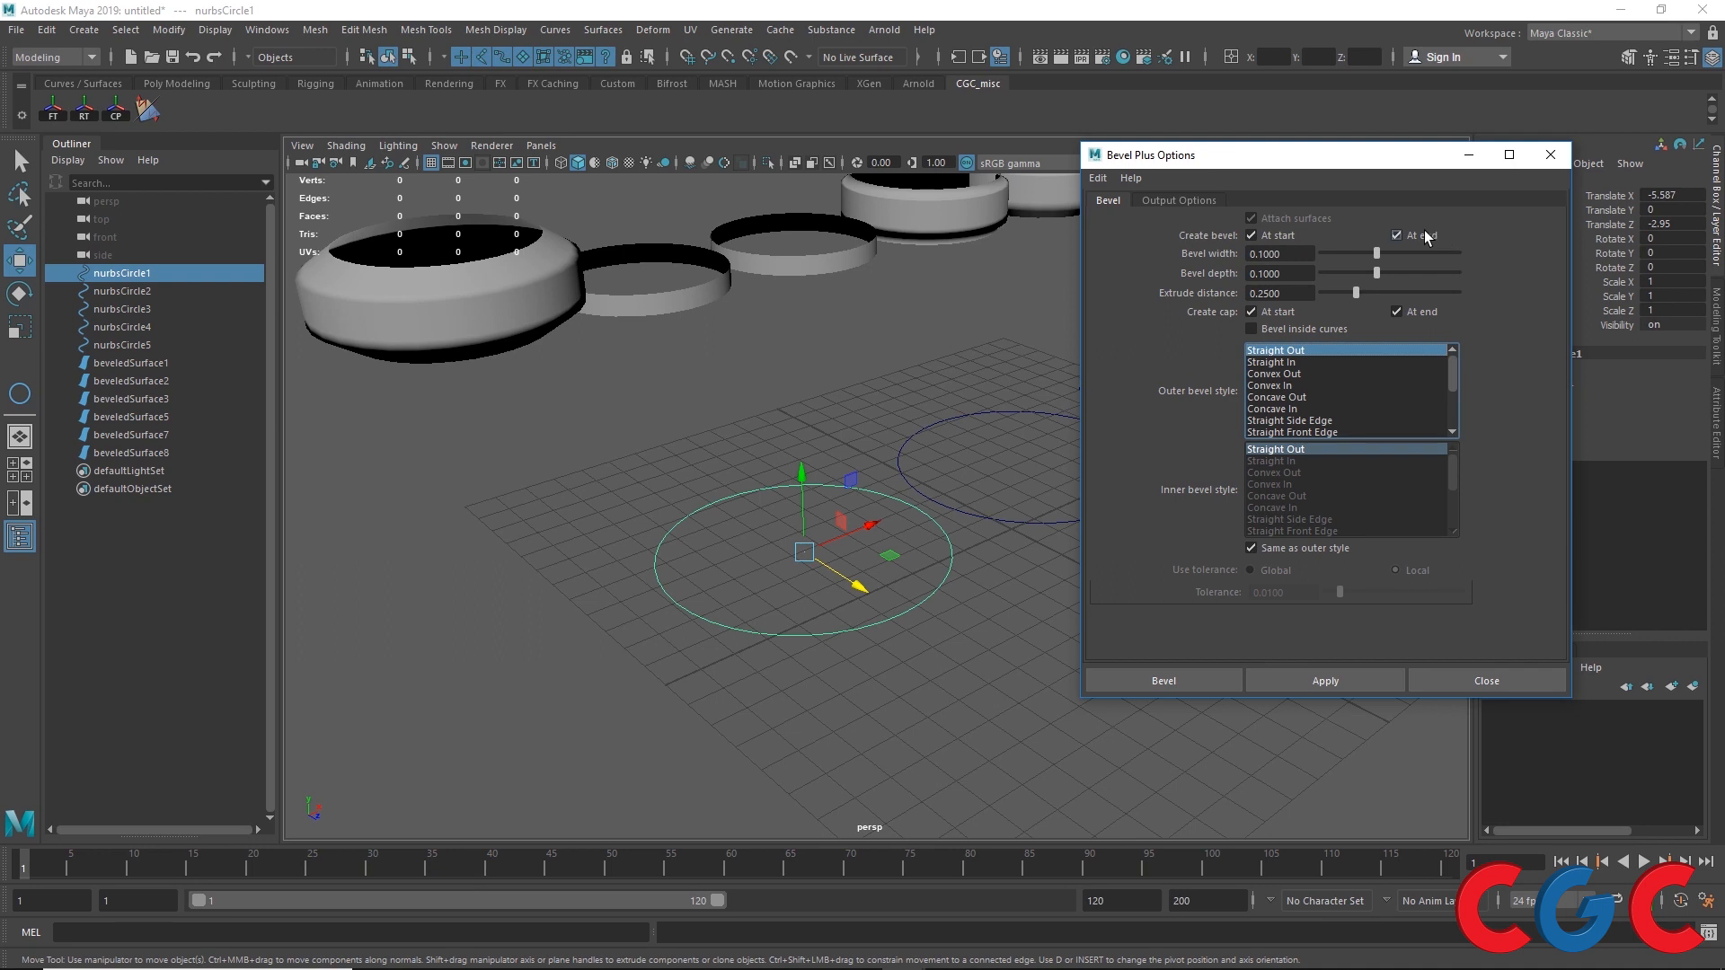
pyautogui.click(1094, 179)
pyautogui.click(1107, 214)
pyautogui.click(1317, 692)
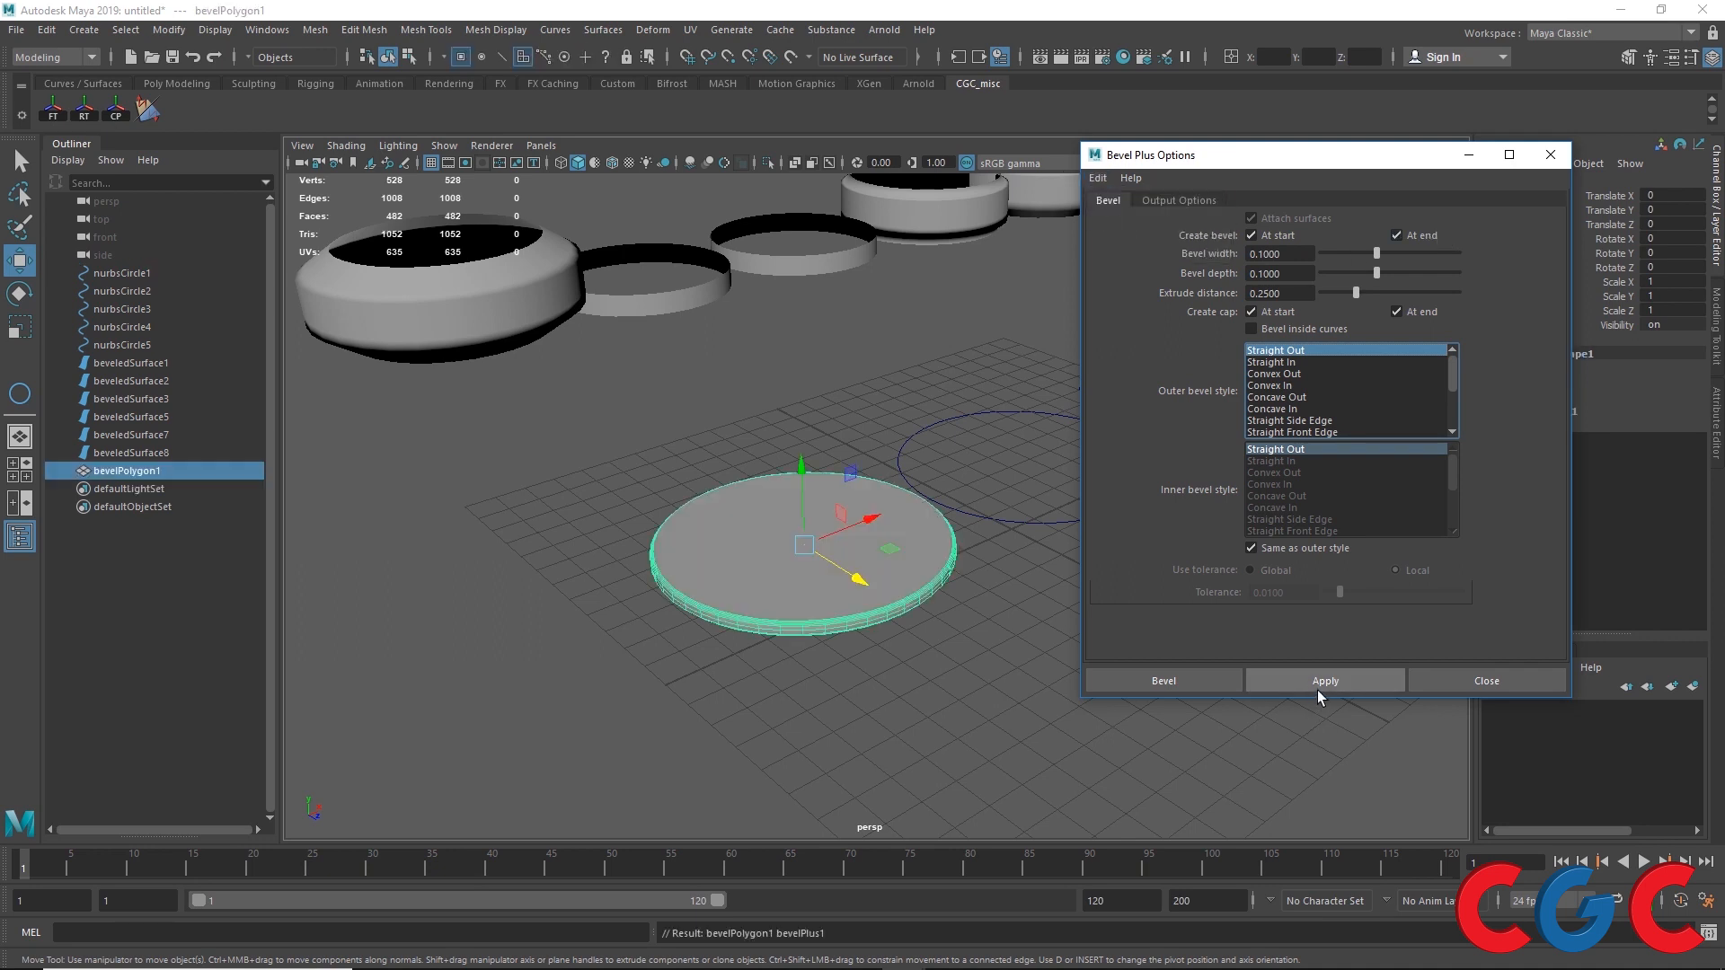
# Step: Inspect the polygon bevel result and review its output options and bevel settings
pyautogui.scroll(5, 787, 603)
pyautogui.keyDown('alt'); pyautogui.moveTo(760, 582); pyautogui.dragTo(752, 573); pyautogui.keyUp('alt')
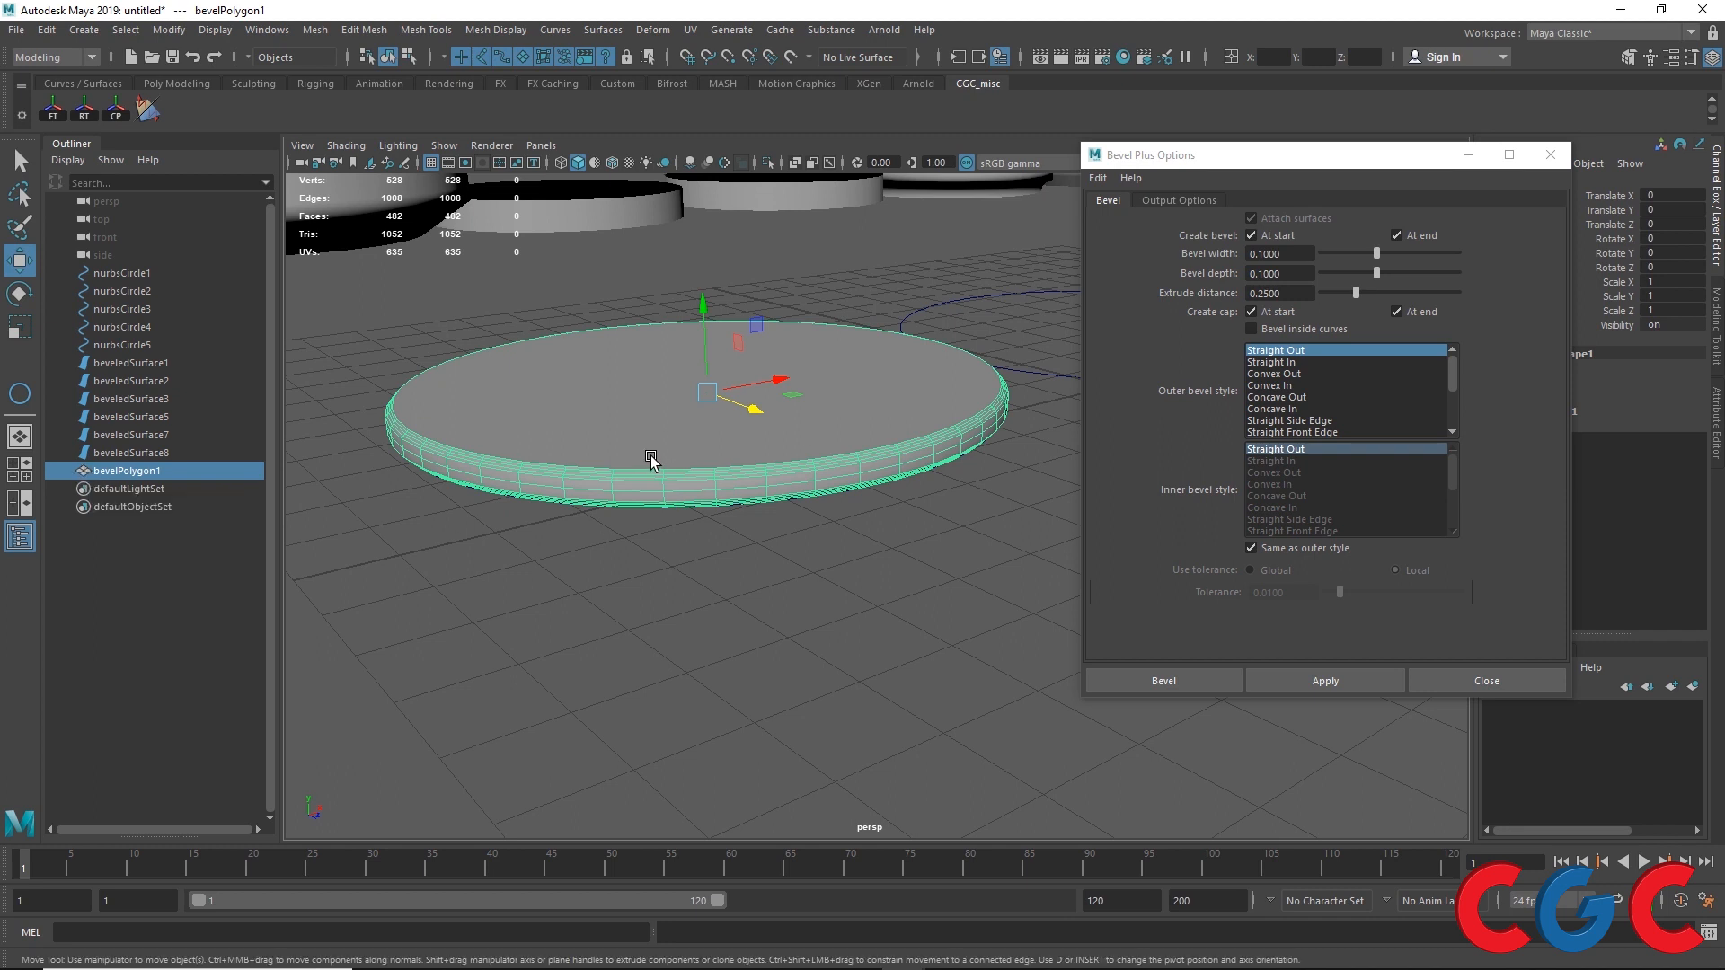
pyautogui.click(1173, 201)
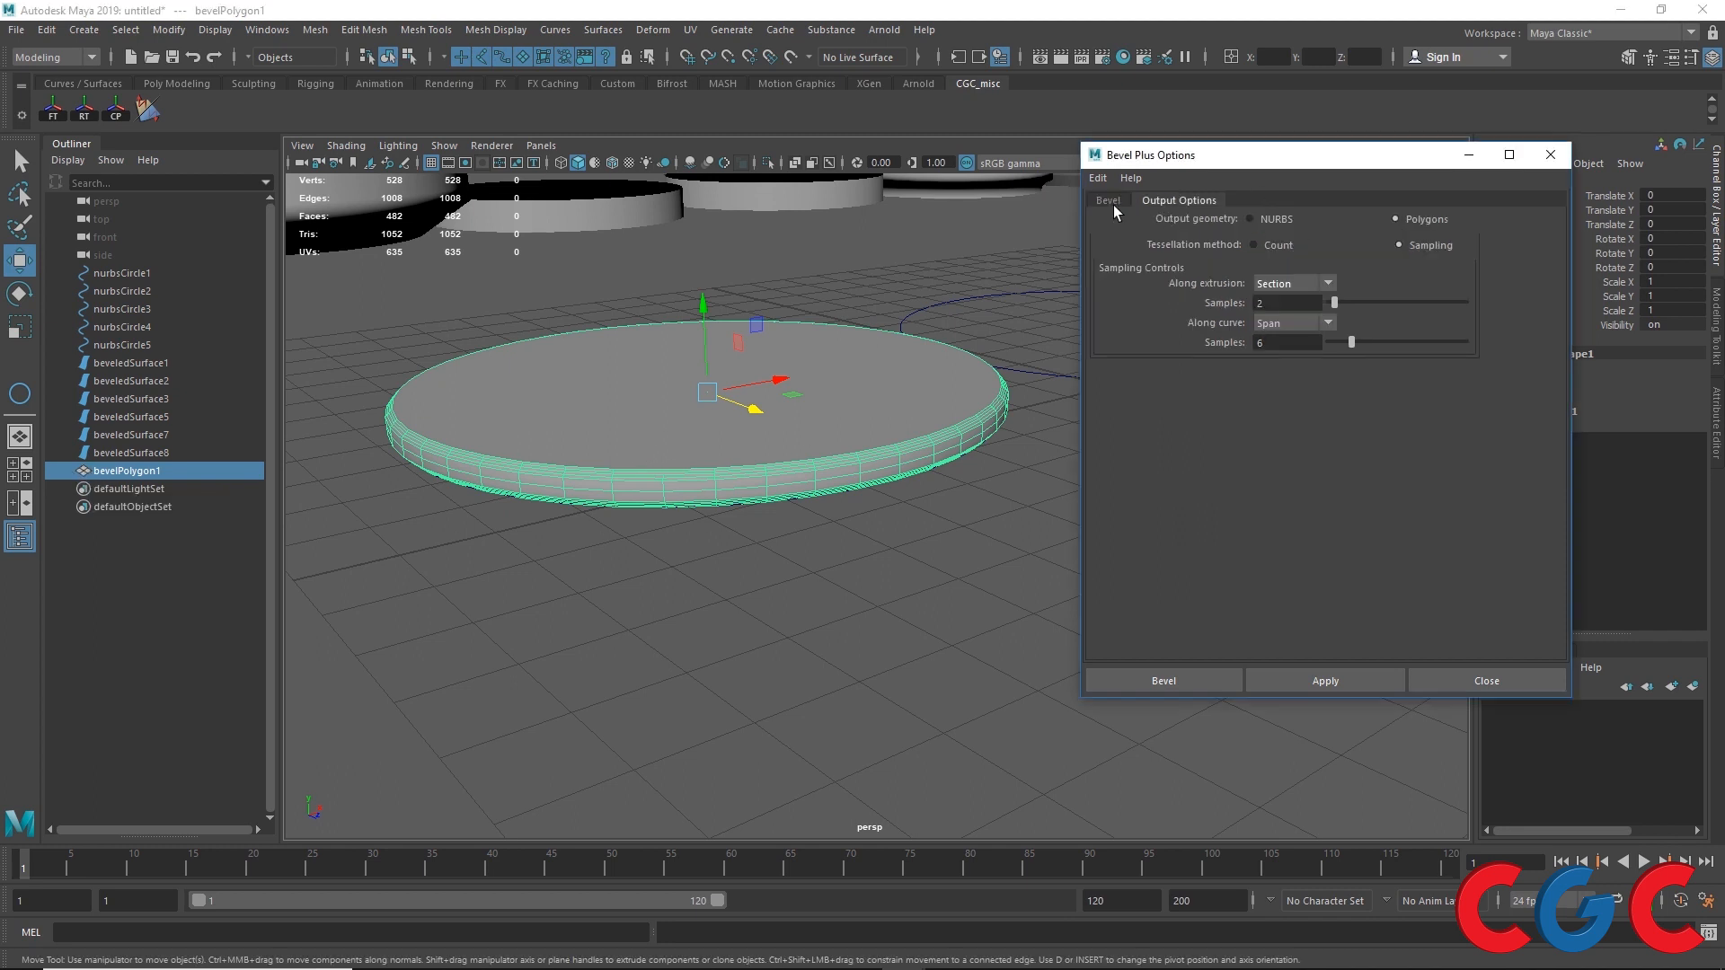
pyautogui.click(1107, 200)
pyautogui.moveTo(1298, 160); pyautogui.dragTo(1026, 572)
# Step: Examine the bevelPlus1 and polyPlanarProj1 input attributes of the new polygon bevel
pyautogui.click(1518, 412)
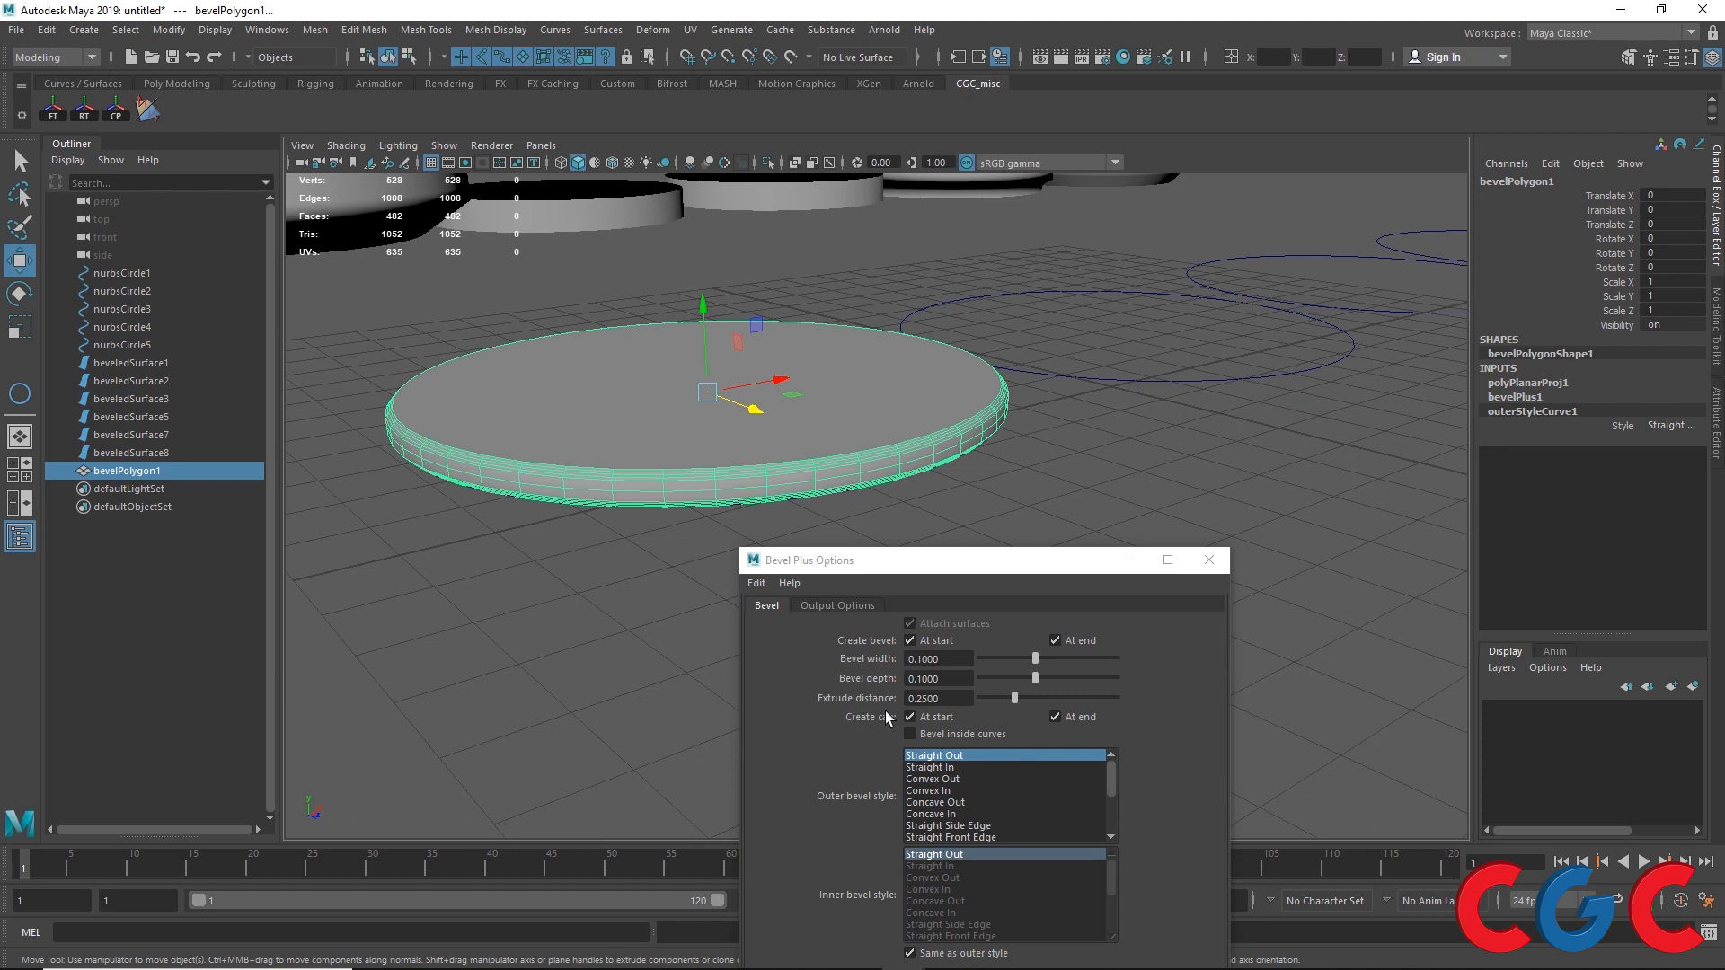
pyautogui.click(1514, 397)
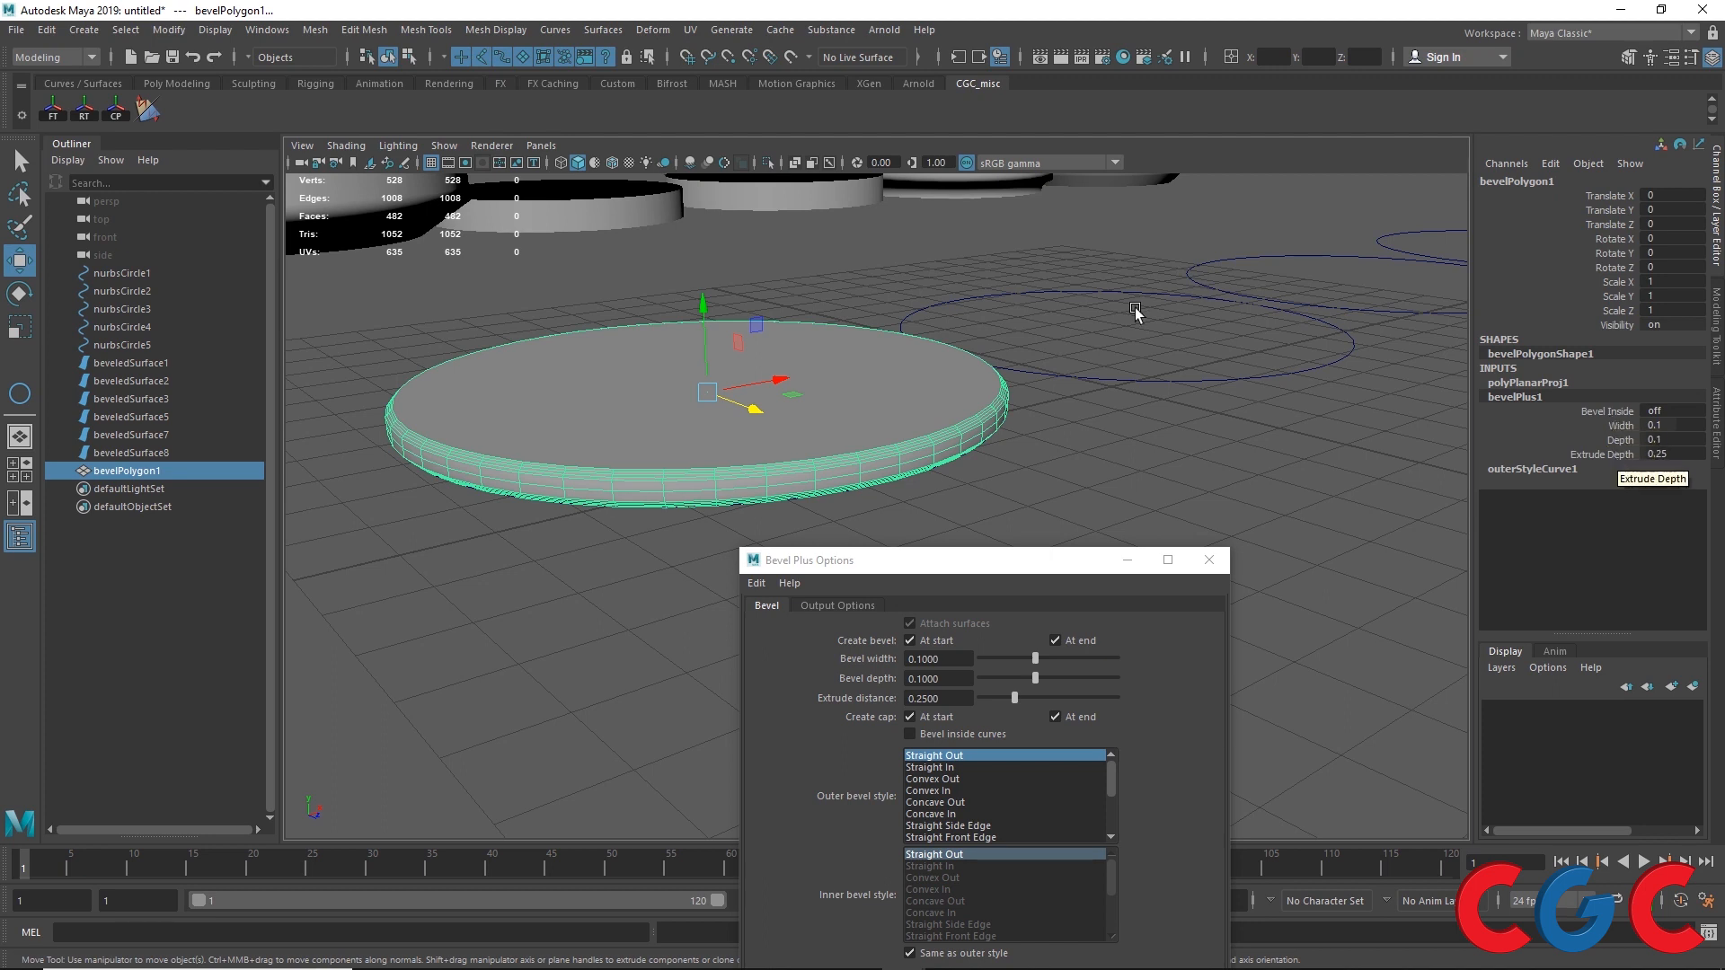
pyautogui.click(1560, 385)
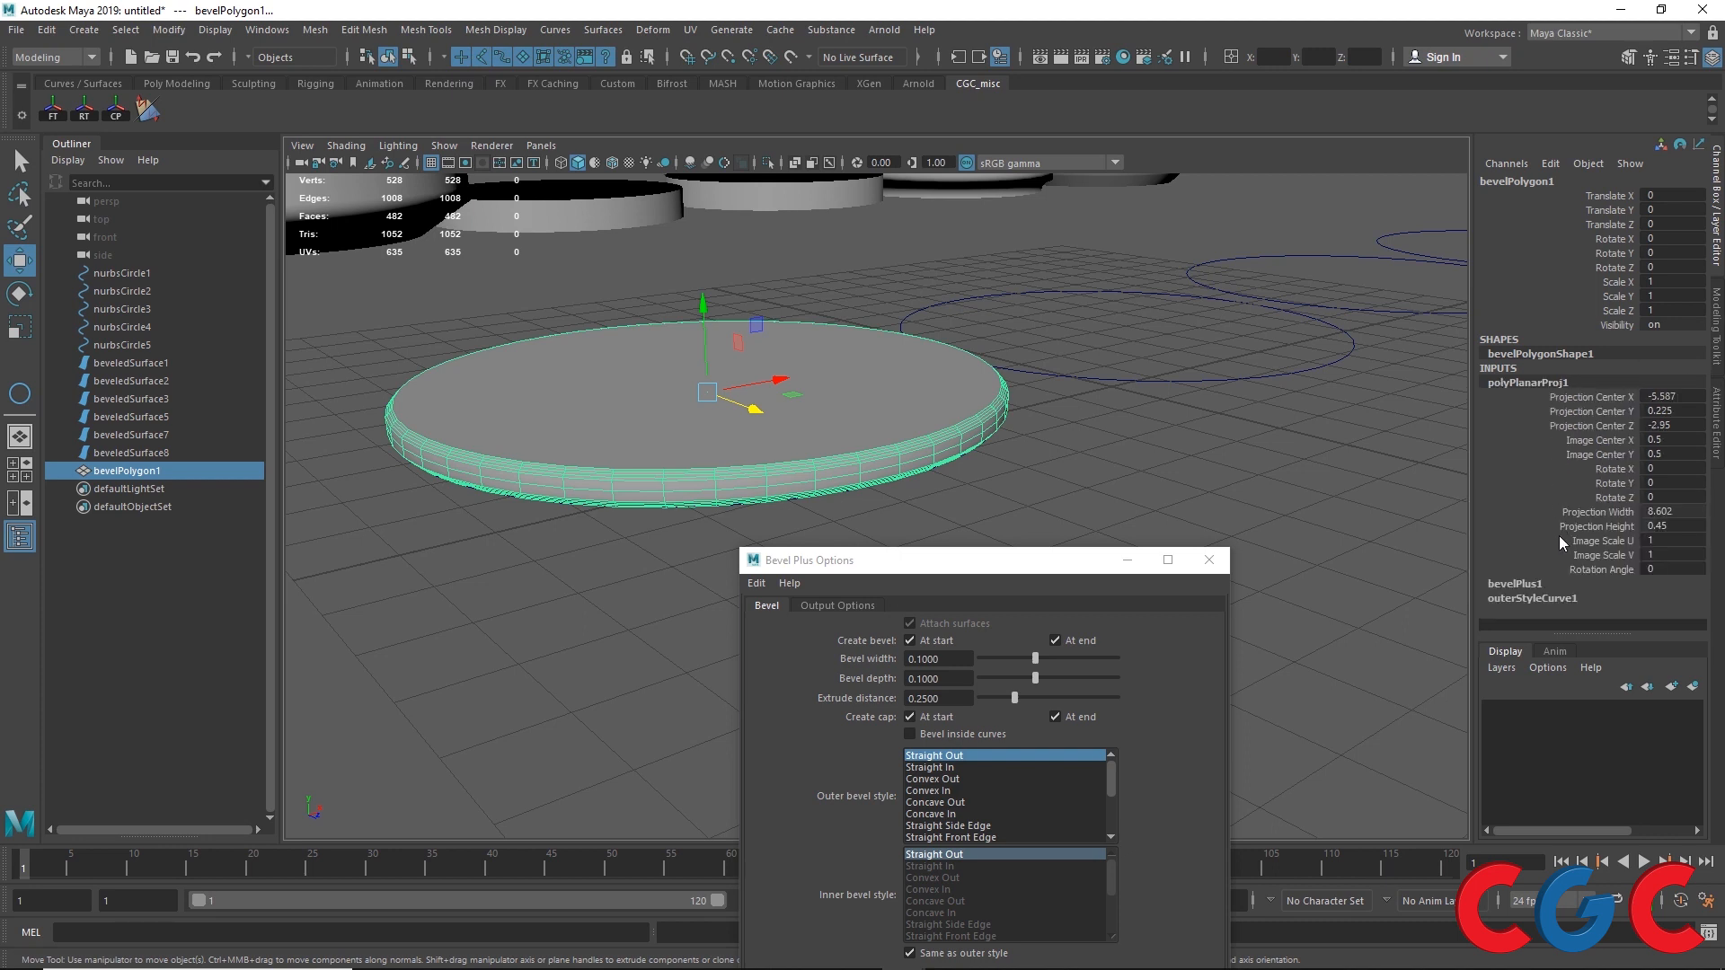
pyautogui.click(968, 562)
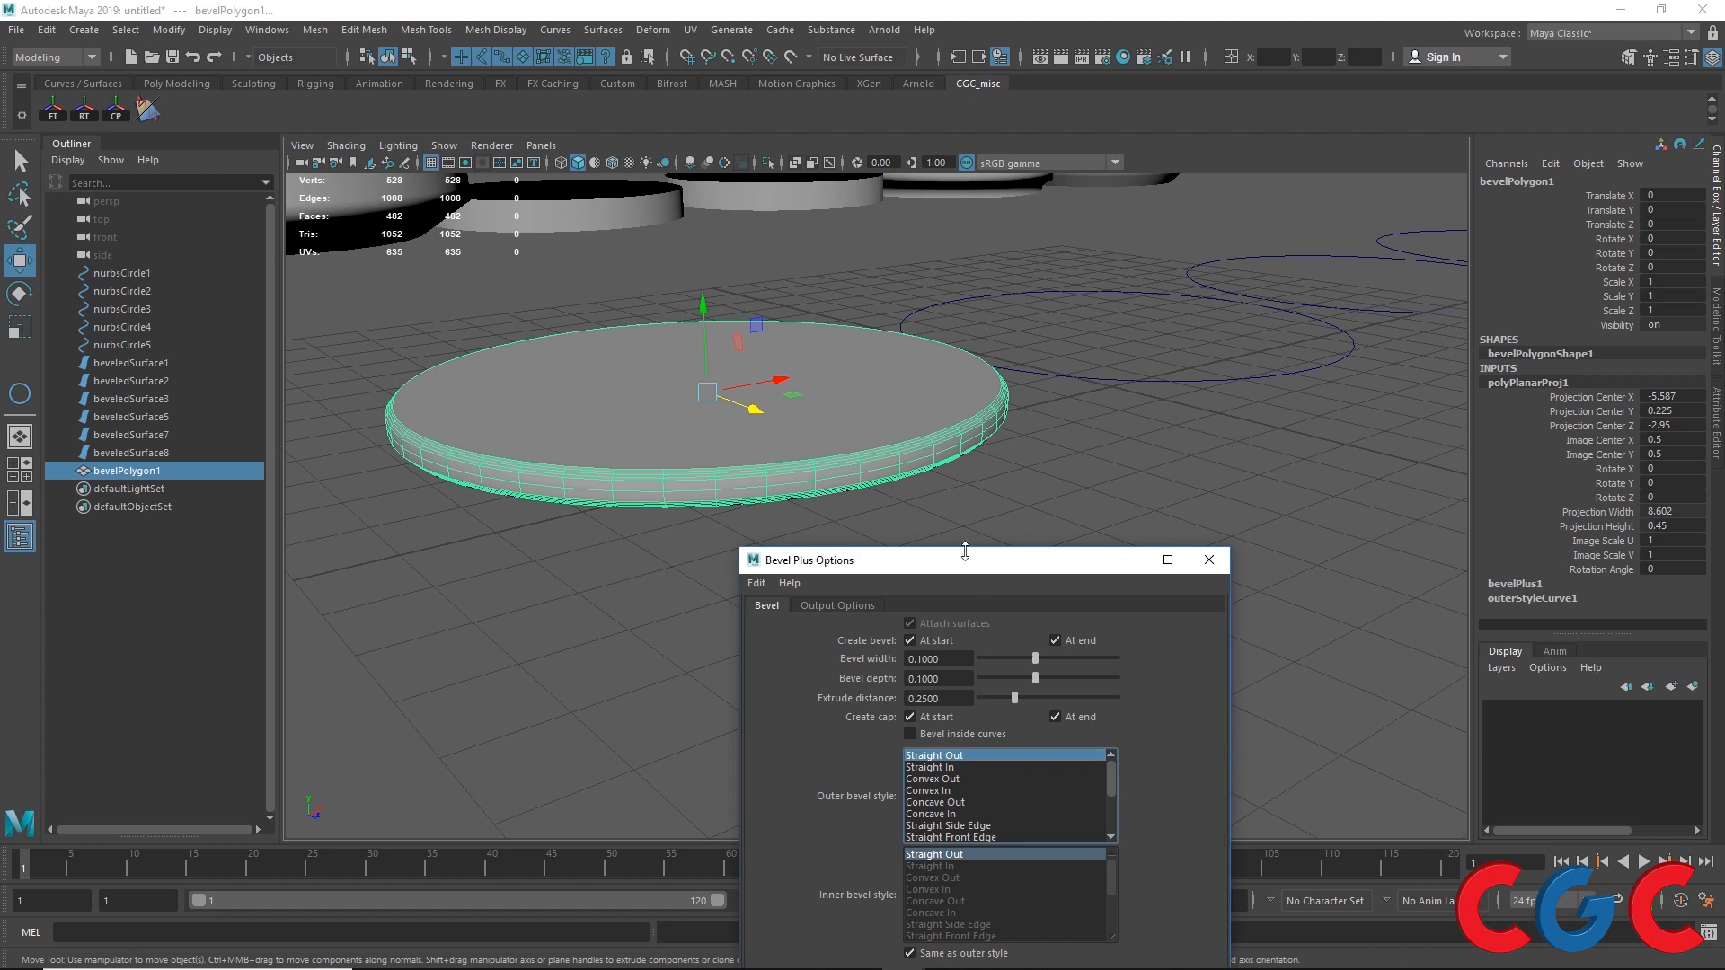
pyautogui.moveTo(965, 551); pyautogui.dragTo(981, 459)
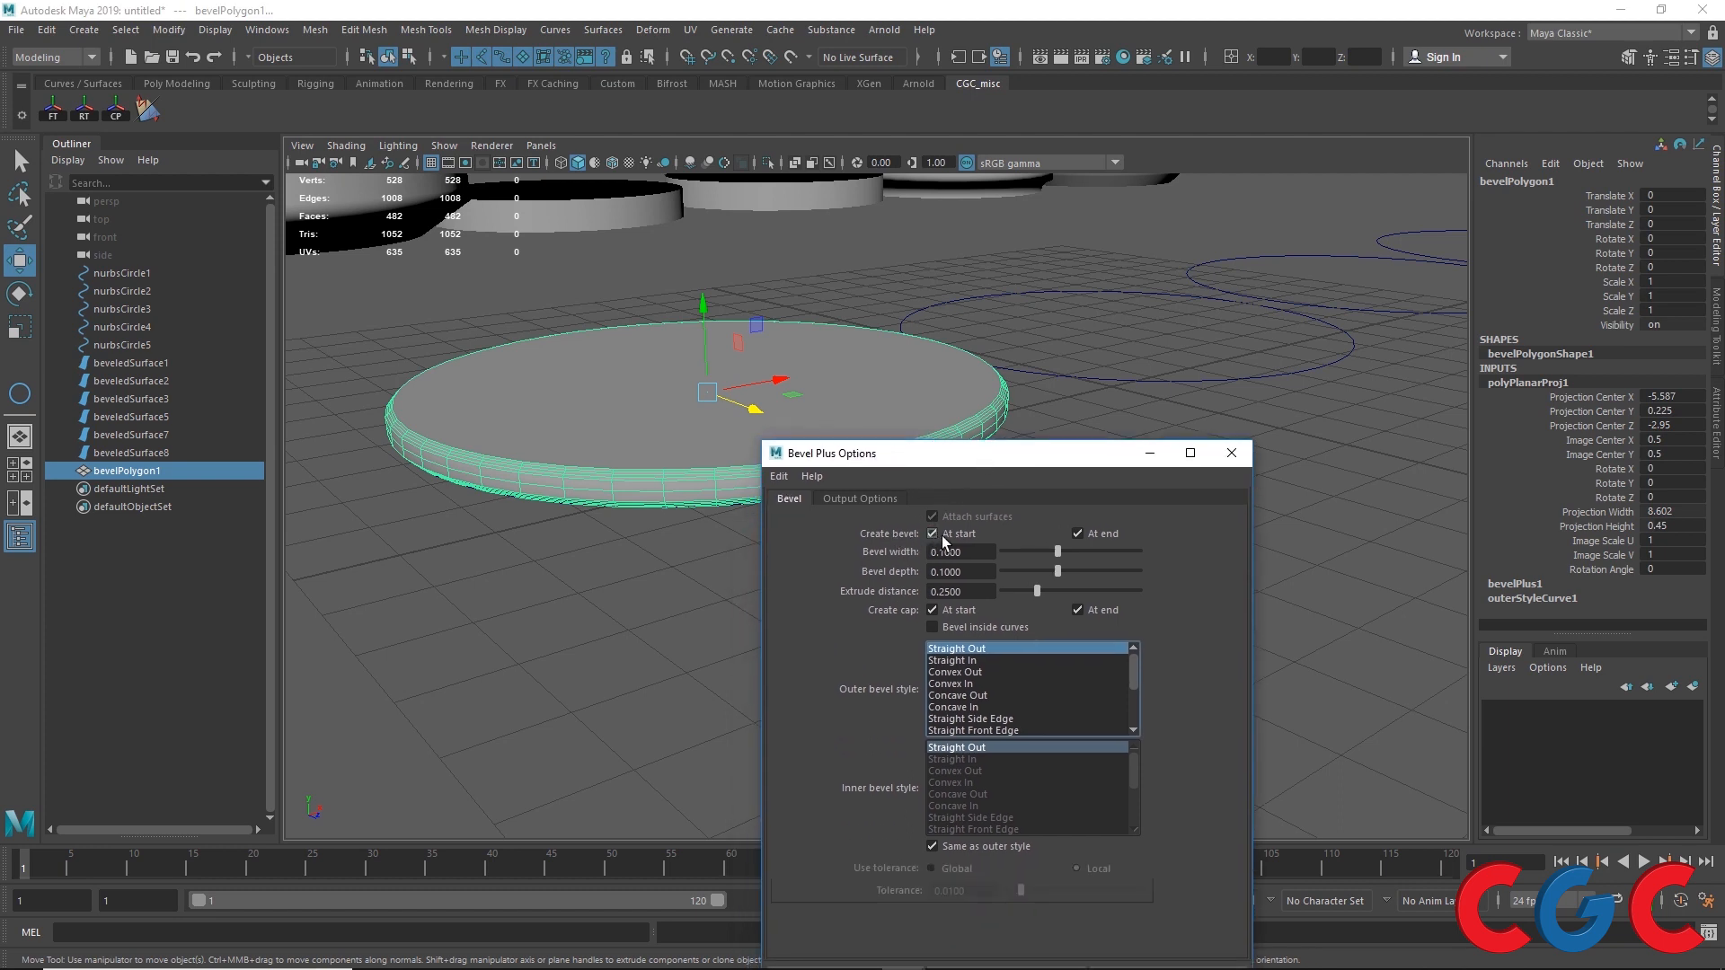
# Step: Select the second circle, turn off bevel at start and at end, and apply Bevel Plus
pyautogui.click(1118, 382)
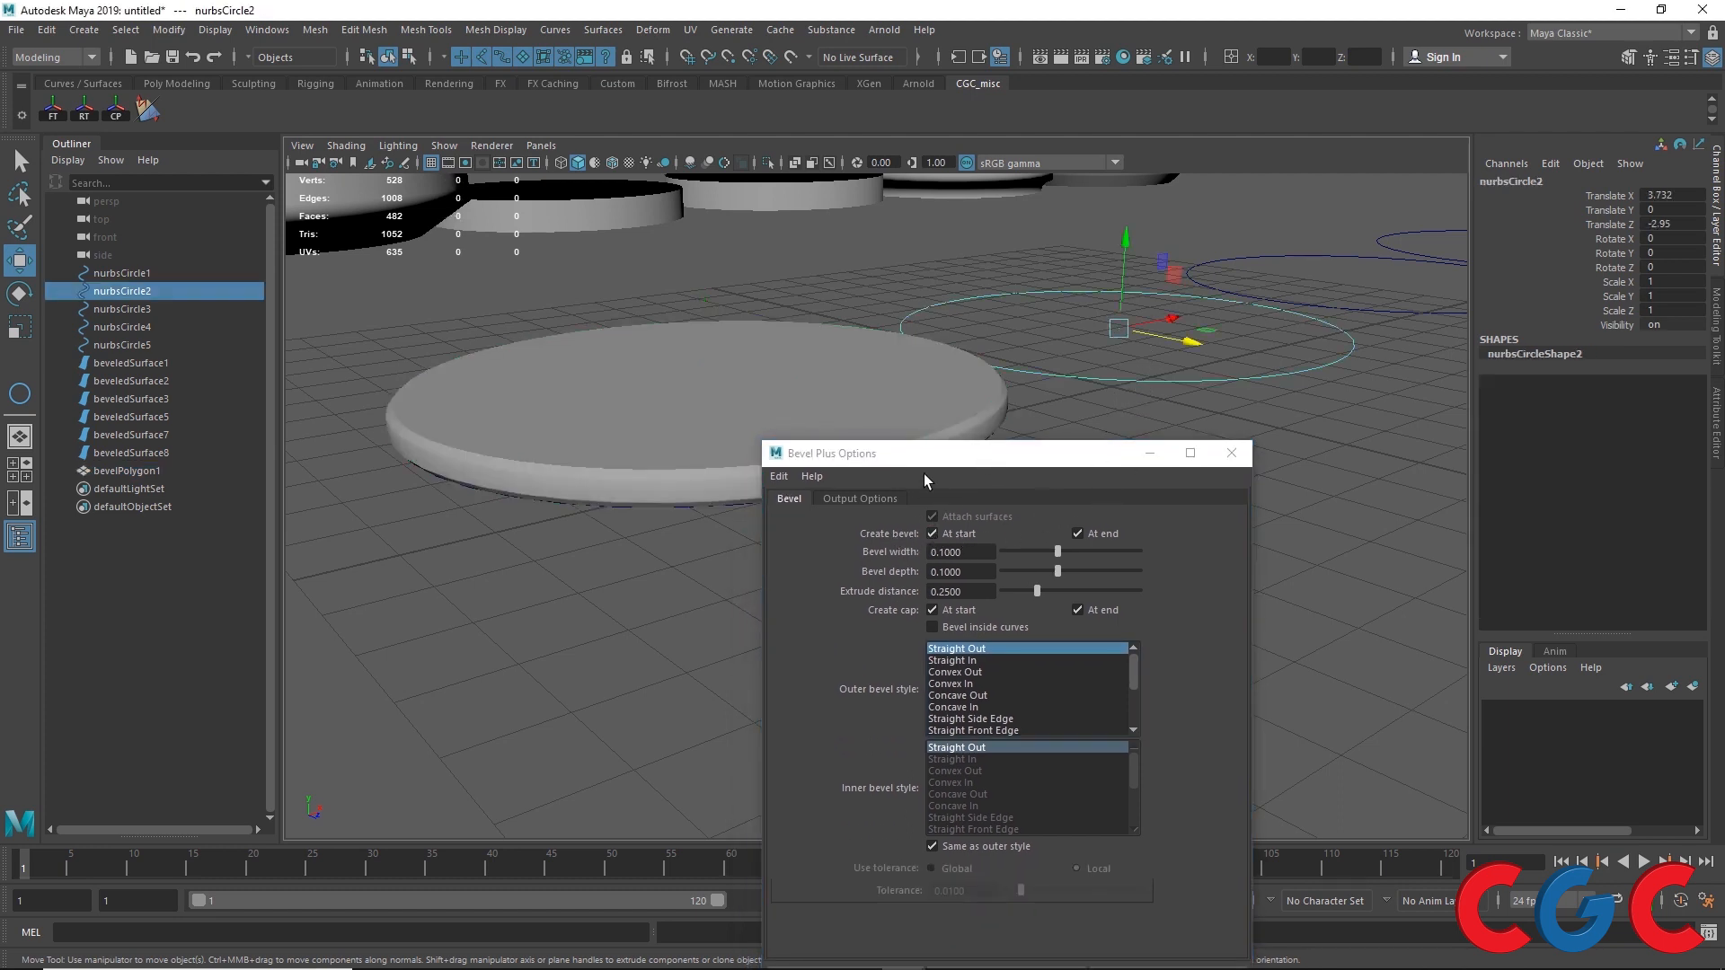
pyautogui.click(1077, 534)
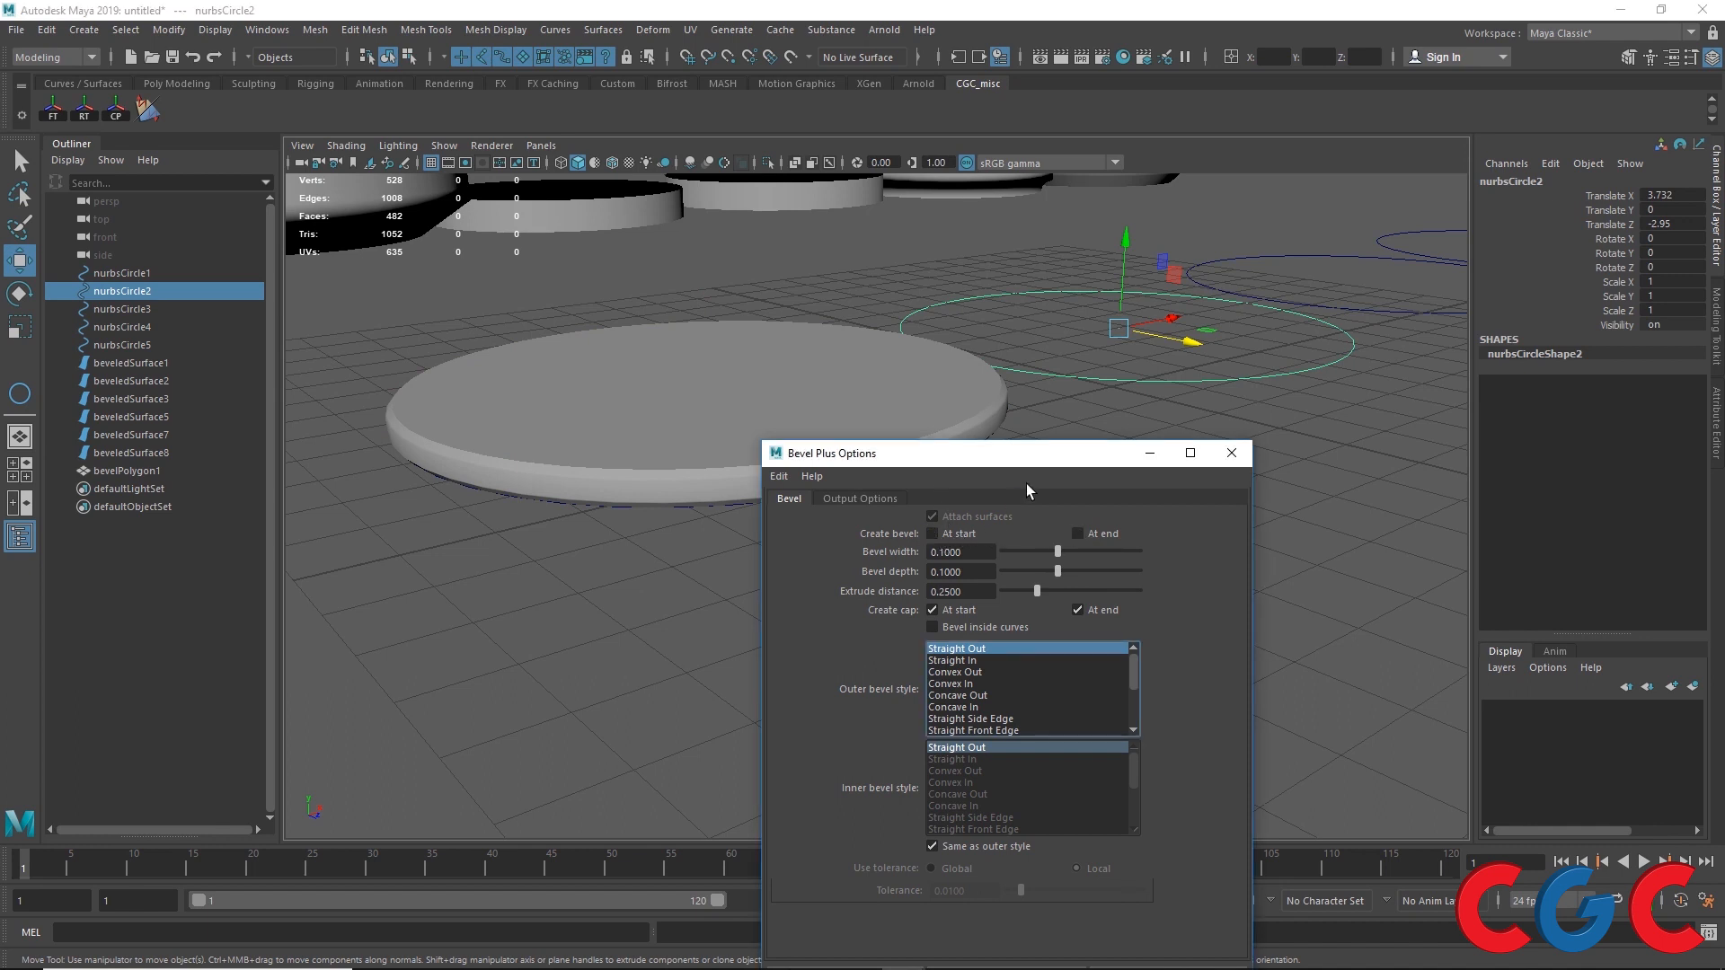
pyautogui.click(983, 814)
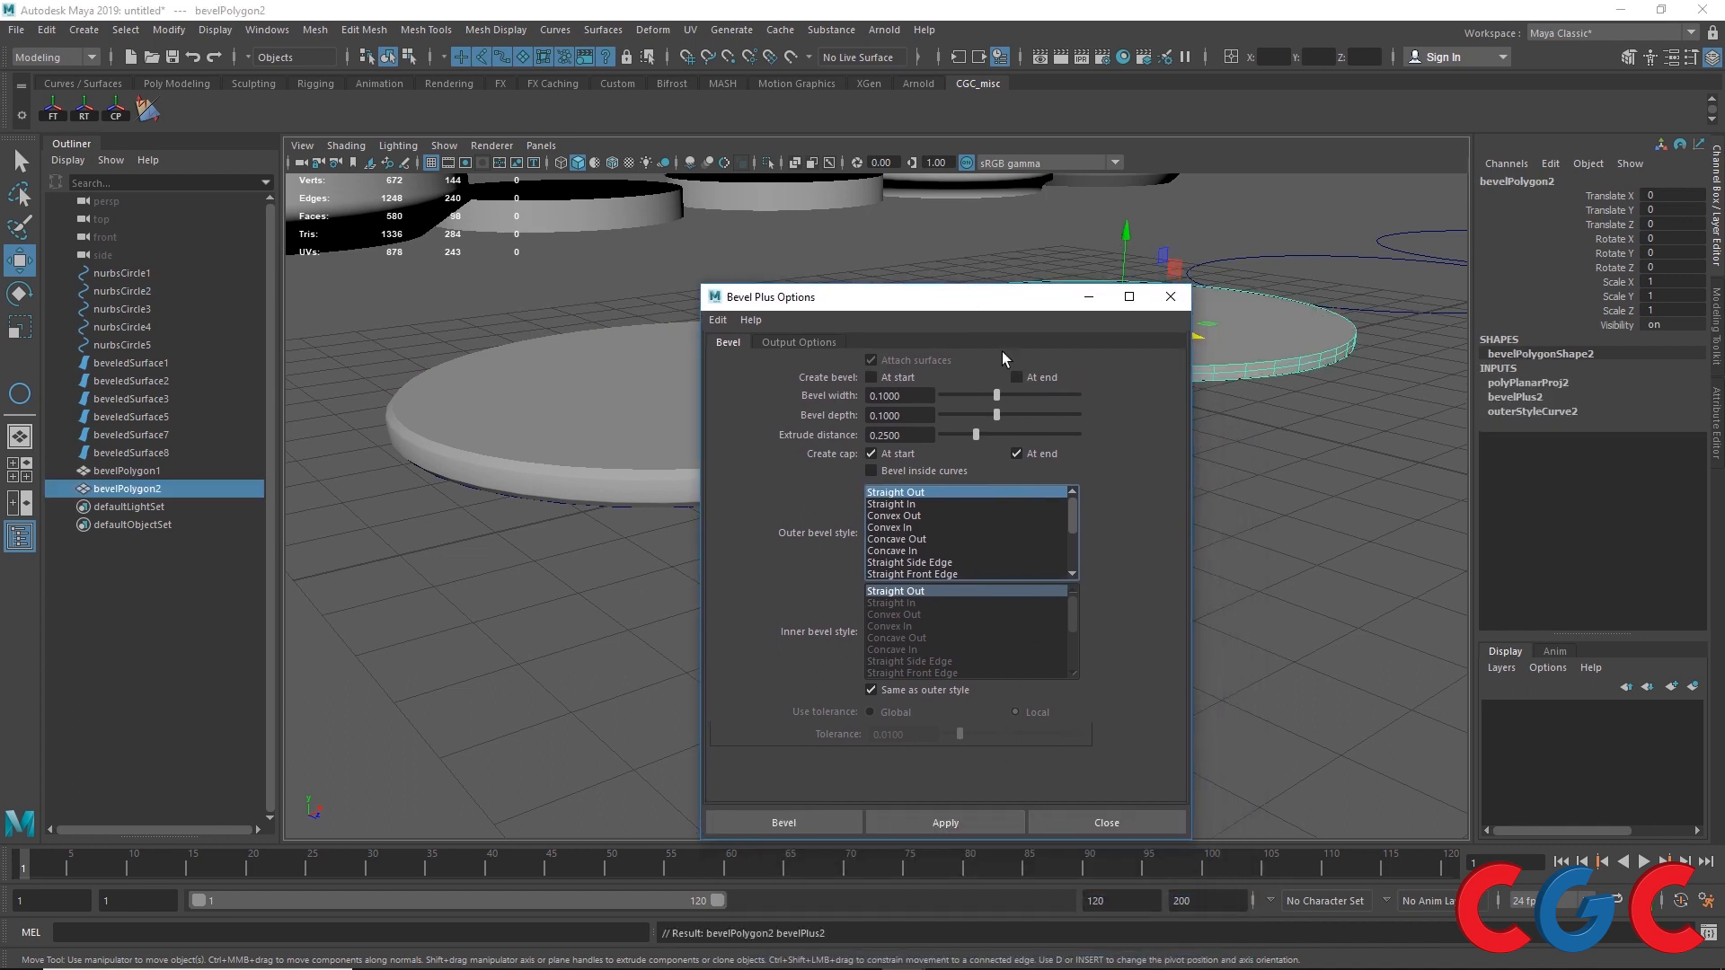
# Step: Compare the edges of the first and second polygon bevels up close
pyautogui.moveTo(988, 296); pyautogui.dragTo(939, 710)
pyautogui.click(863, 466)
pyautogui.scroll(5, 1123, 377)
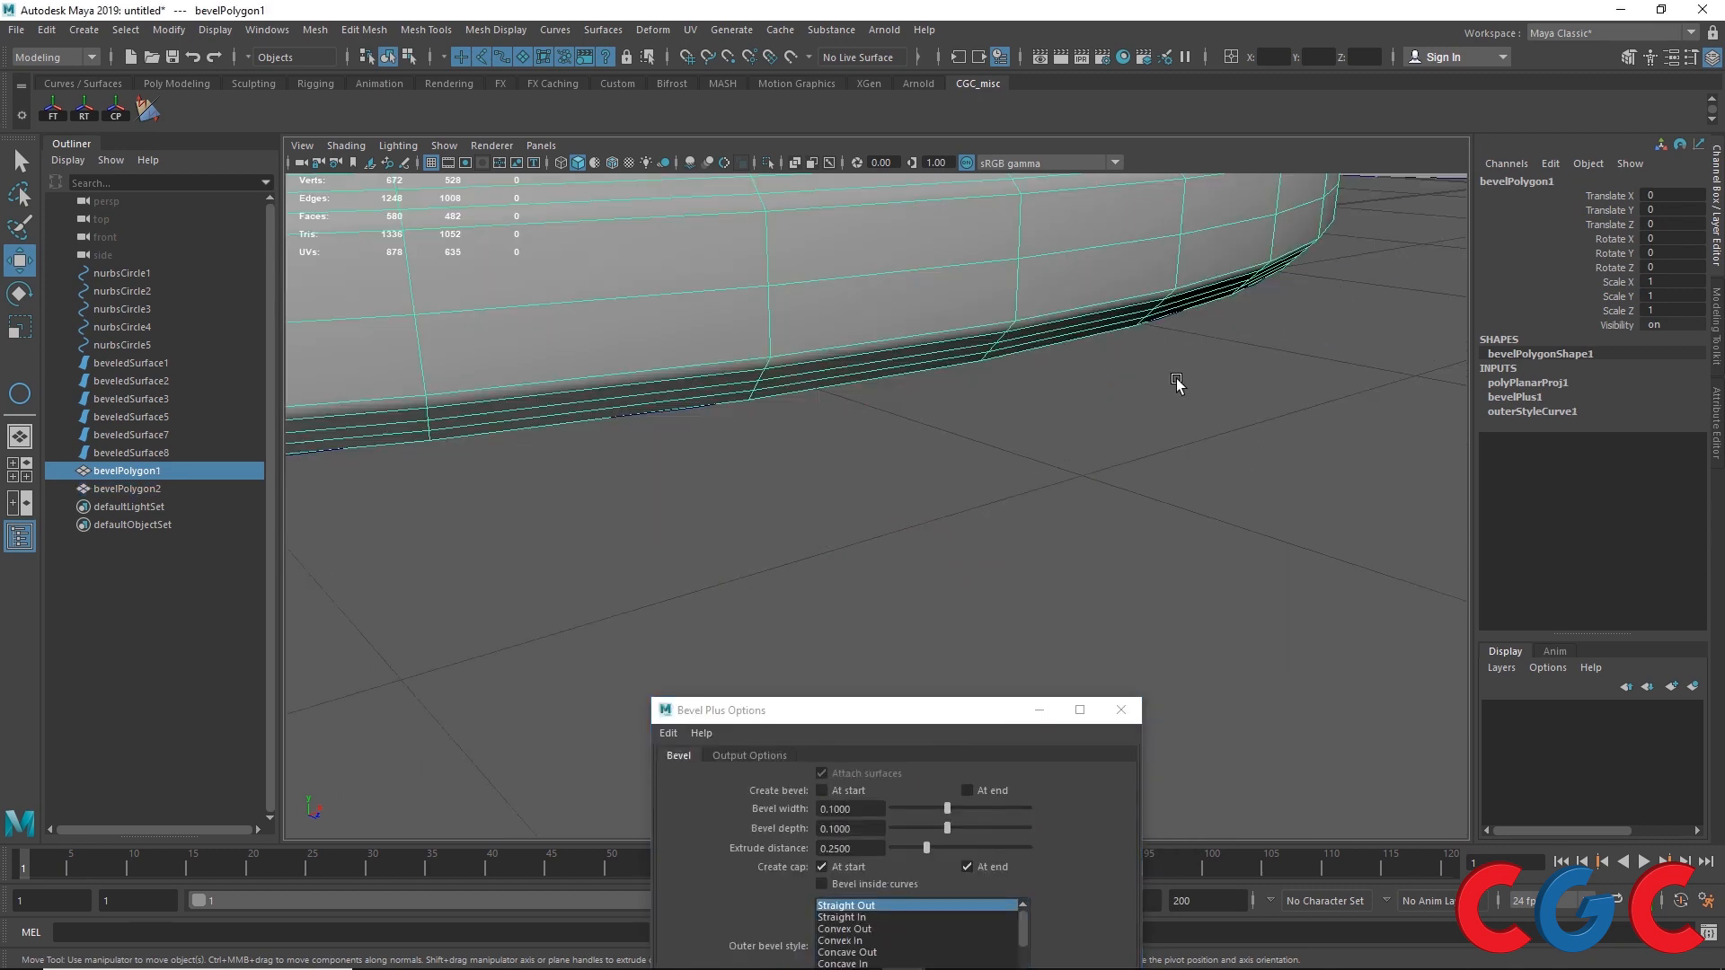
pyautogui.scroll(-5, 1024, 455)
pyautogui.click(944, 499)
pyautogui.click(539, 559)
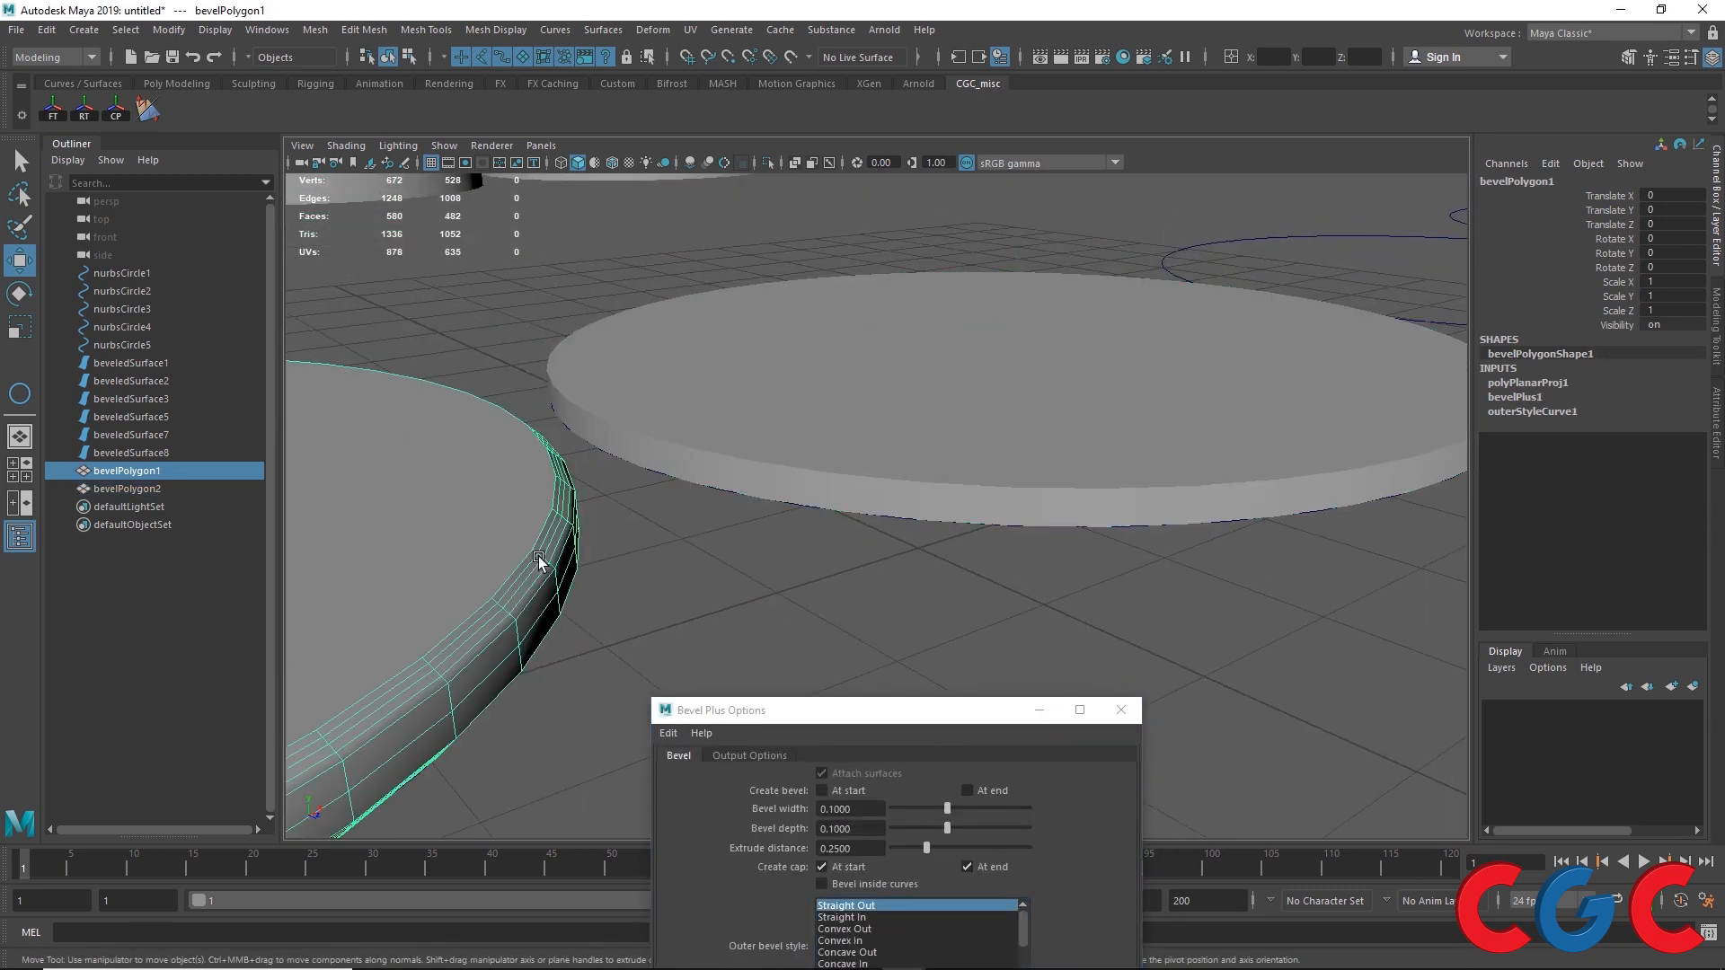
pyautogui.moveTo(849, 711); pyautogui.dragTo(805, 533)
# Step: Set the bevel to be created at end only and apply Bevel Plus to the second circle
pyautogui.click(779, 611)
pyautogui.click(924, 610)
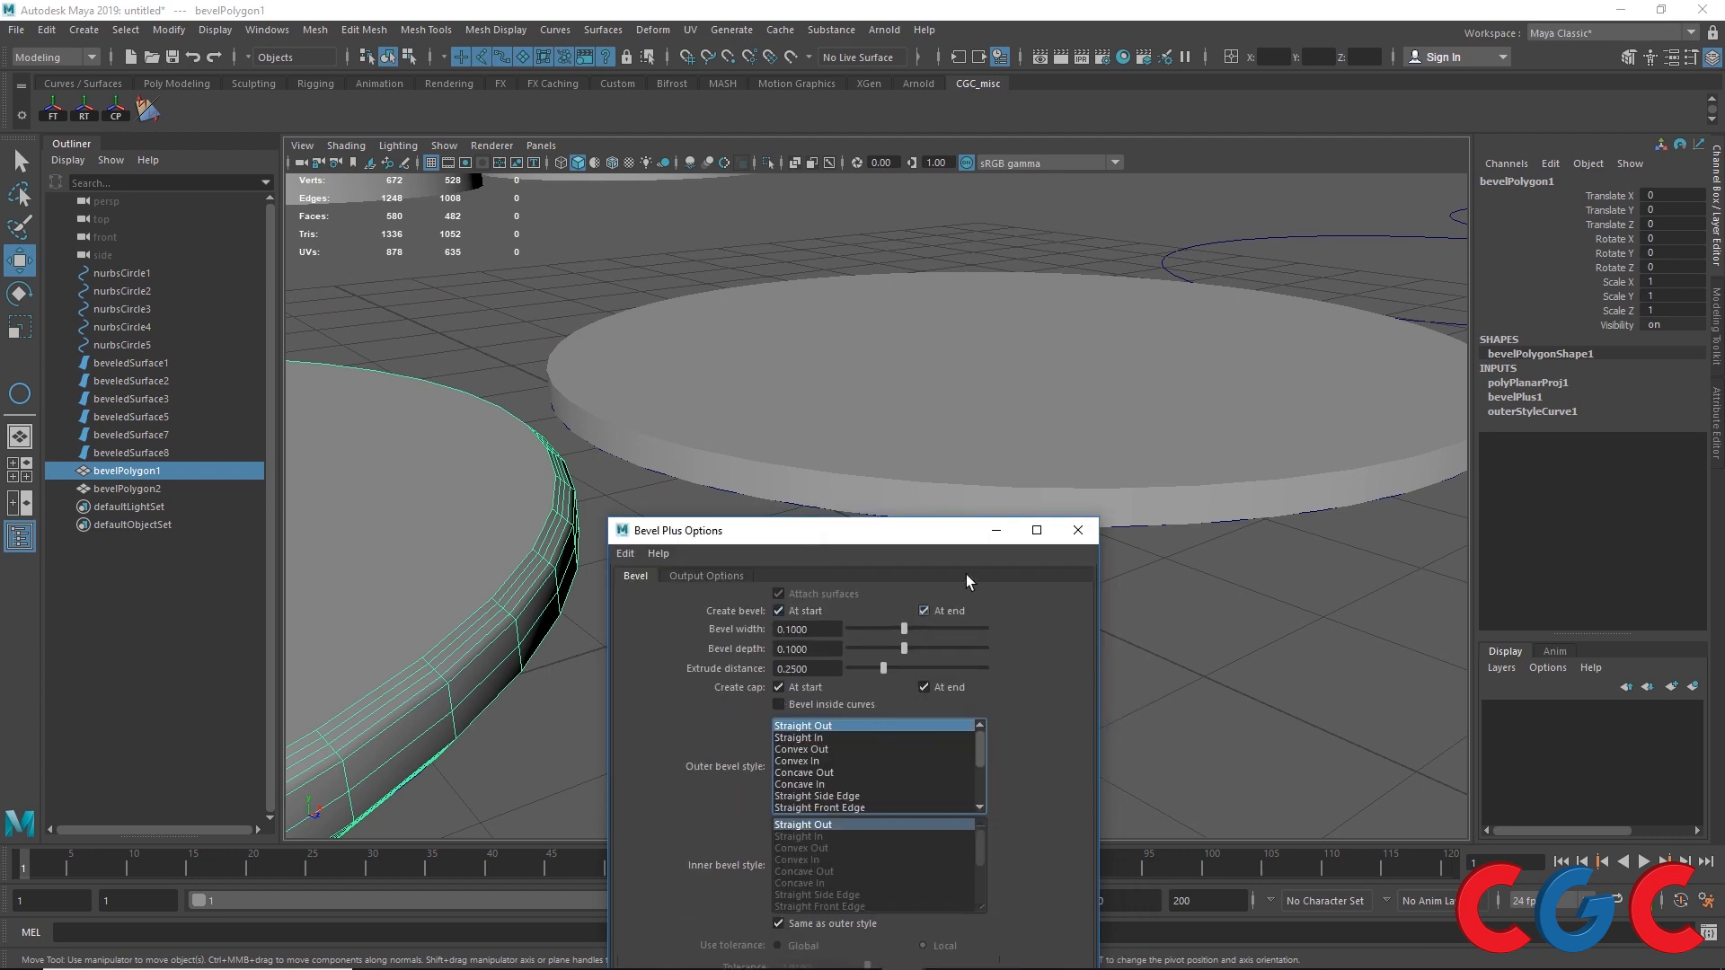
pyautogui.keyDown('alt'); pyautogui.moveTo(1151, 527); pyautogui.dragTo(1123, 503); pyautogui.keyUp('alt')
pyautogui.click(852, 419)
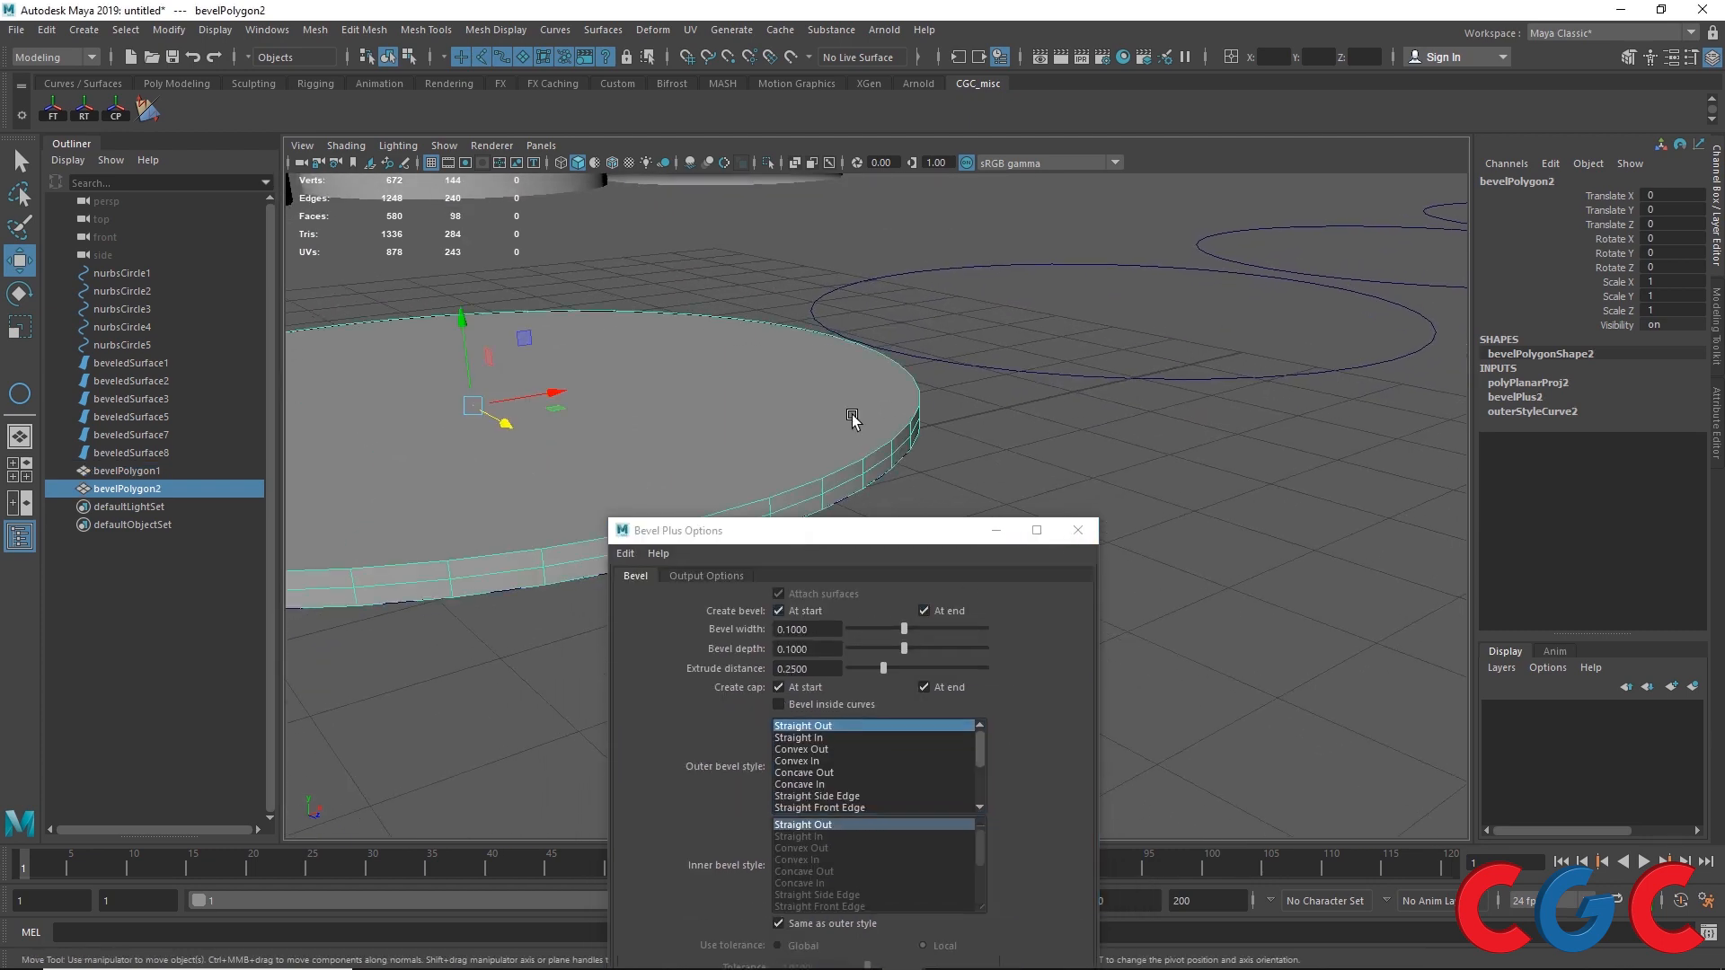
pyautogui.keyDown('alt'); pyautogui.moveTo(852, 419); pyautogui.dragTo(812, 487); pyautogui.keyUp('alt')
pyautogui.click(863, 501)
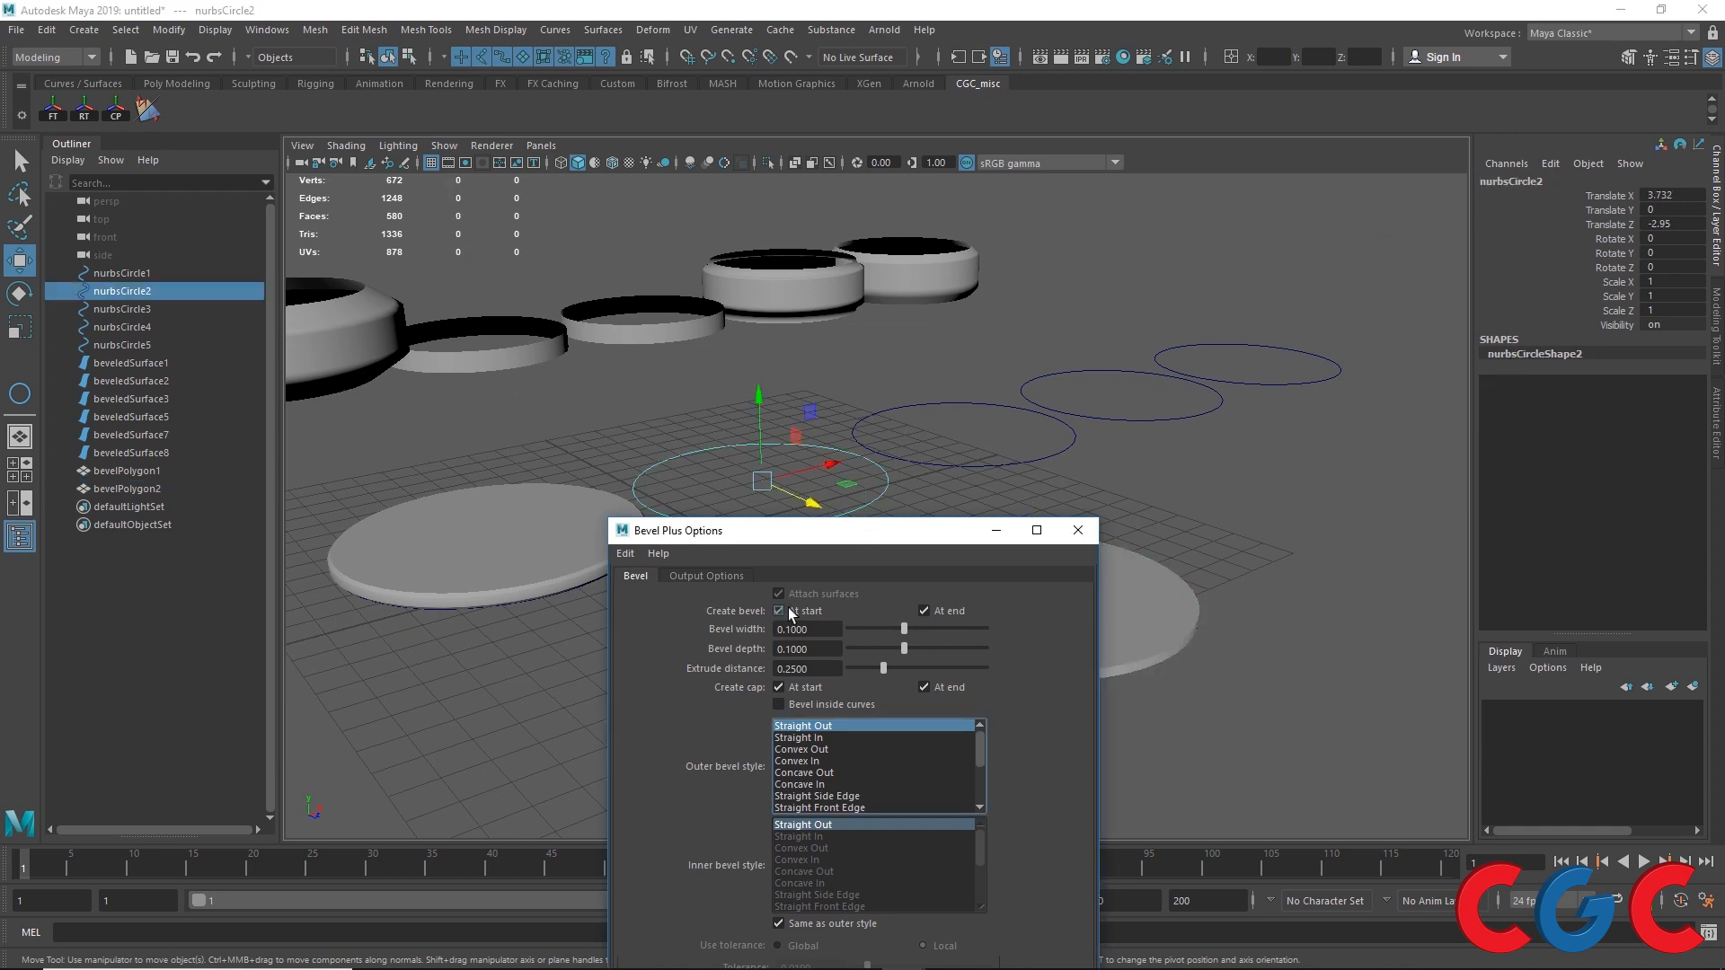
pyautogui.moveTo(885, 542); pyautogui.dragTo(1253, 356)
pyautogui.scroll(3, 807, 504)
pyautogui.click(1125, 879)
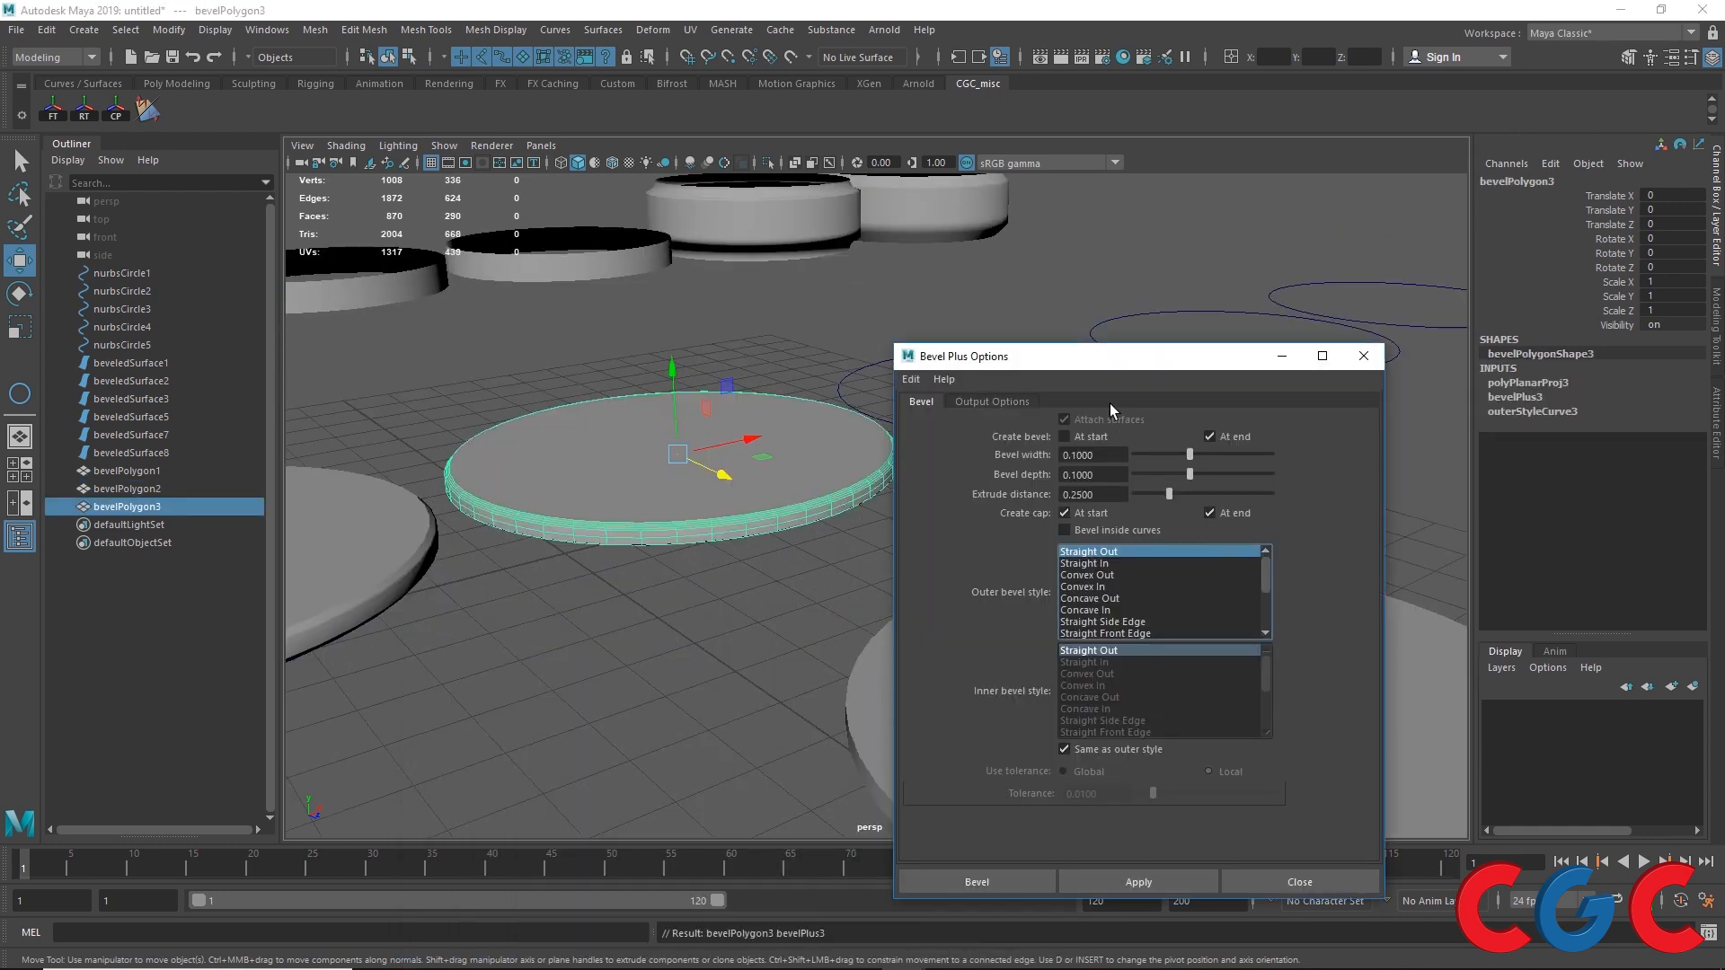
# Step: Inspect the end-only bevel on the newest polygon object
pyautogui.keyDown('alt'); pyautogui.moveTo(1109, 402); pyautogui.dragTo(674, 417); pyautogui.keyUp('alt')
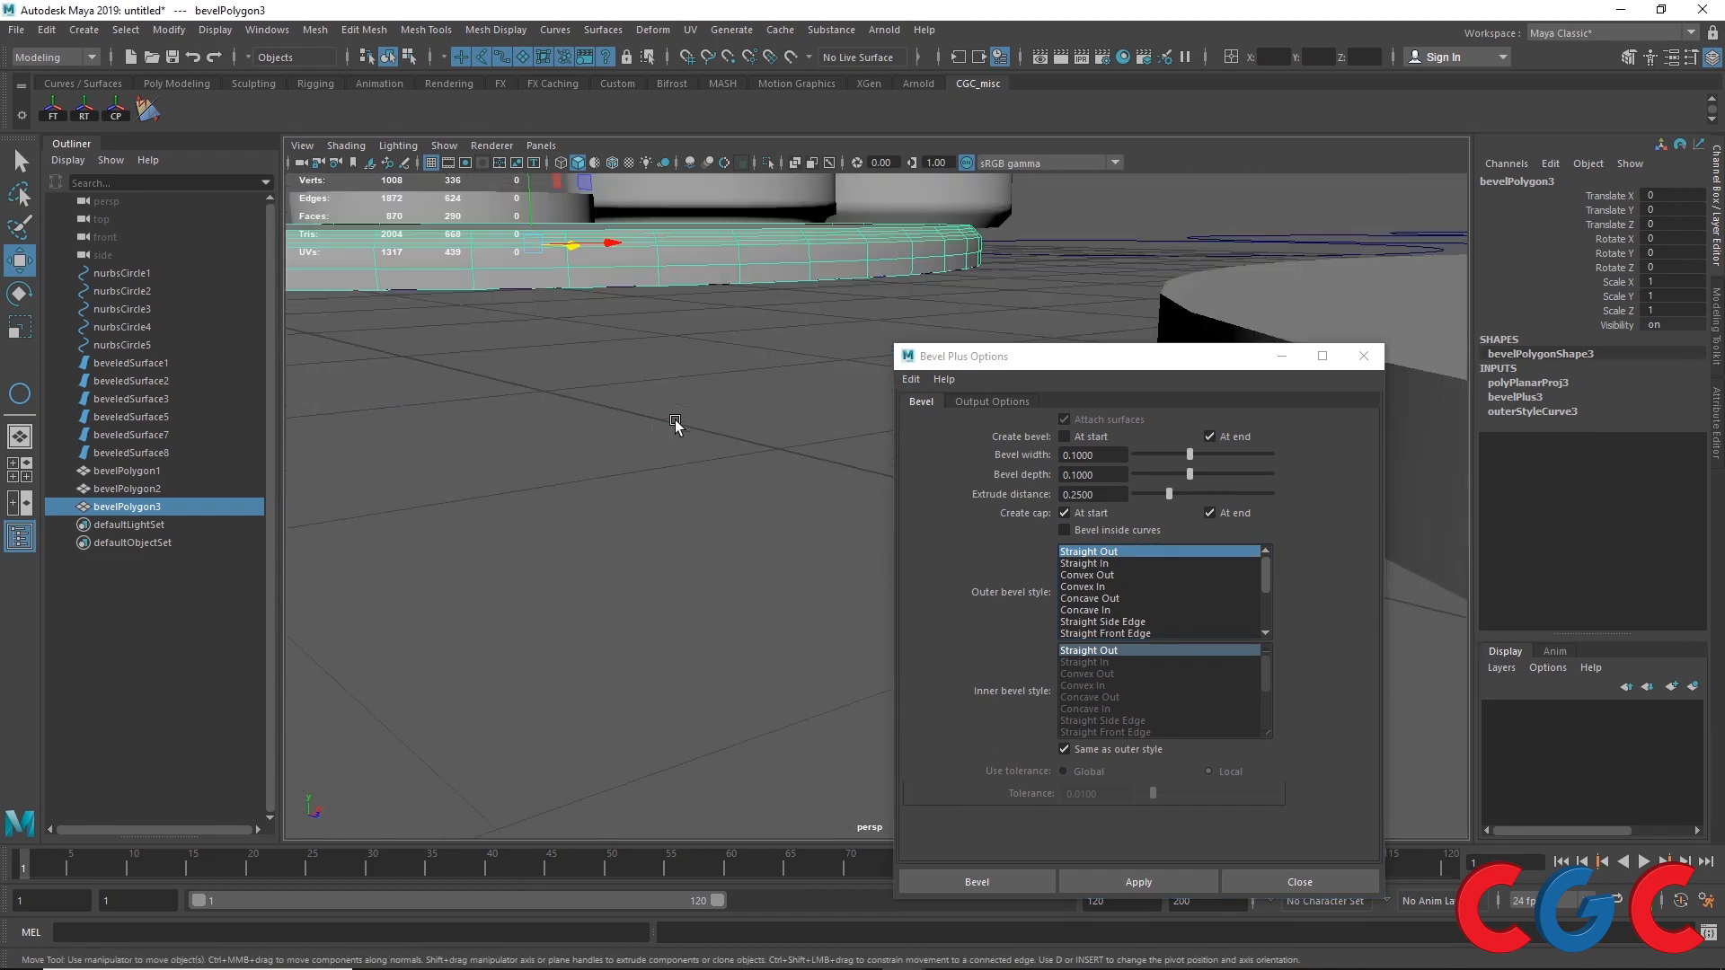
pyautogui.keyDown('alt'); pyautogui.moveTo(620, 379); pyautogui.dragTo(644, 460, button='middle'); pyautogui.keyUp('alt')
pyautogui.scroll(3, 582, 528)
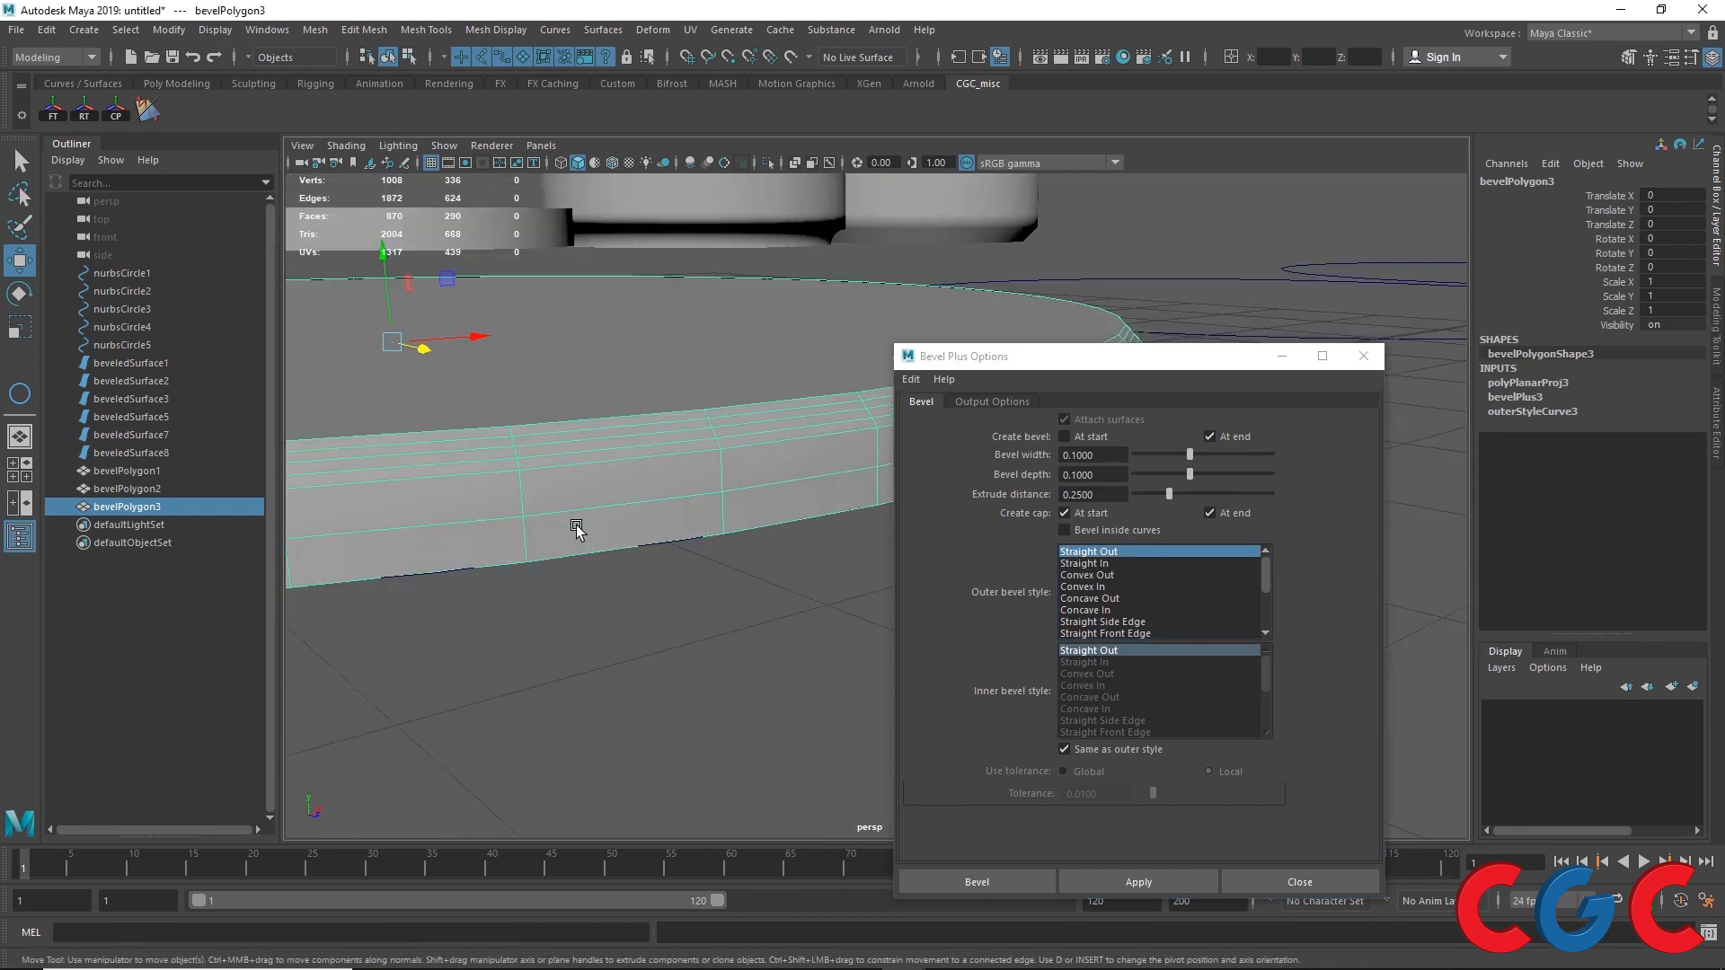
# Step: Select the third circle, bevel at start and end with both caps turned off, and apply Bevel Plus
pyautogui.click(1209, 436)
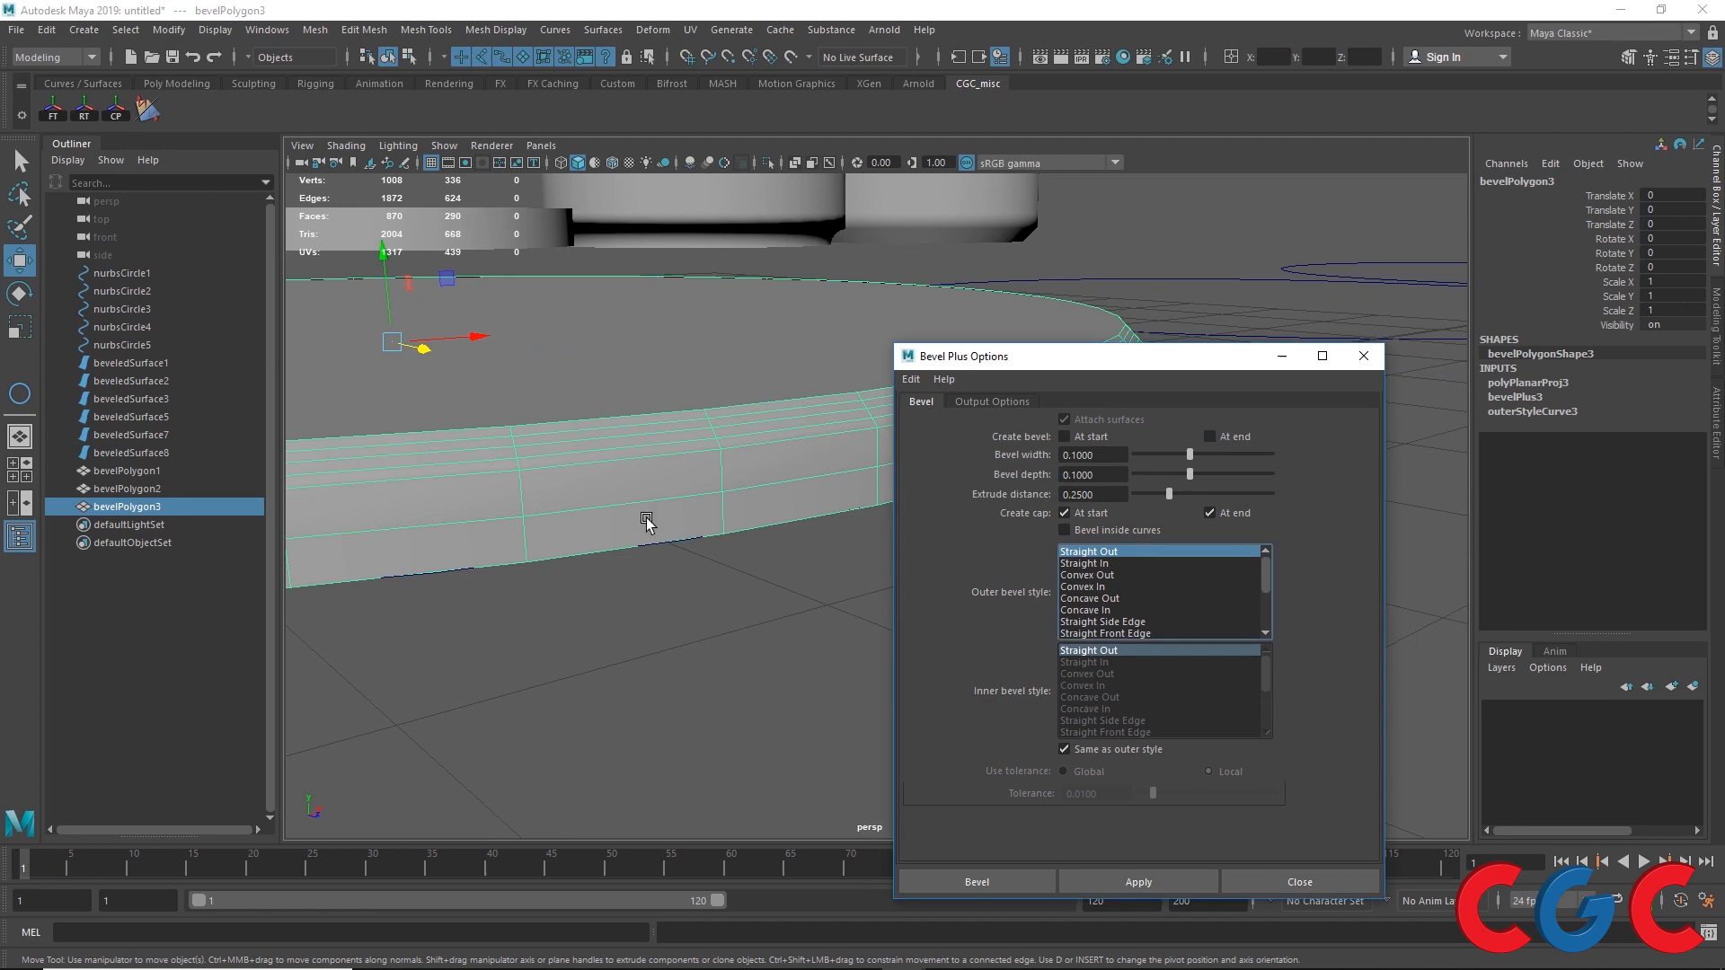
pyautogui.scroll(-5, 647, 521)
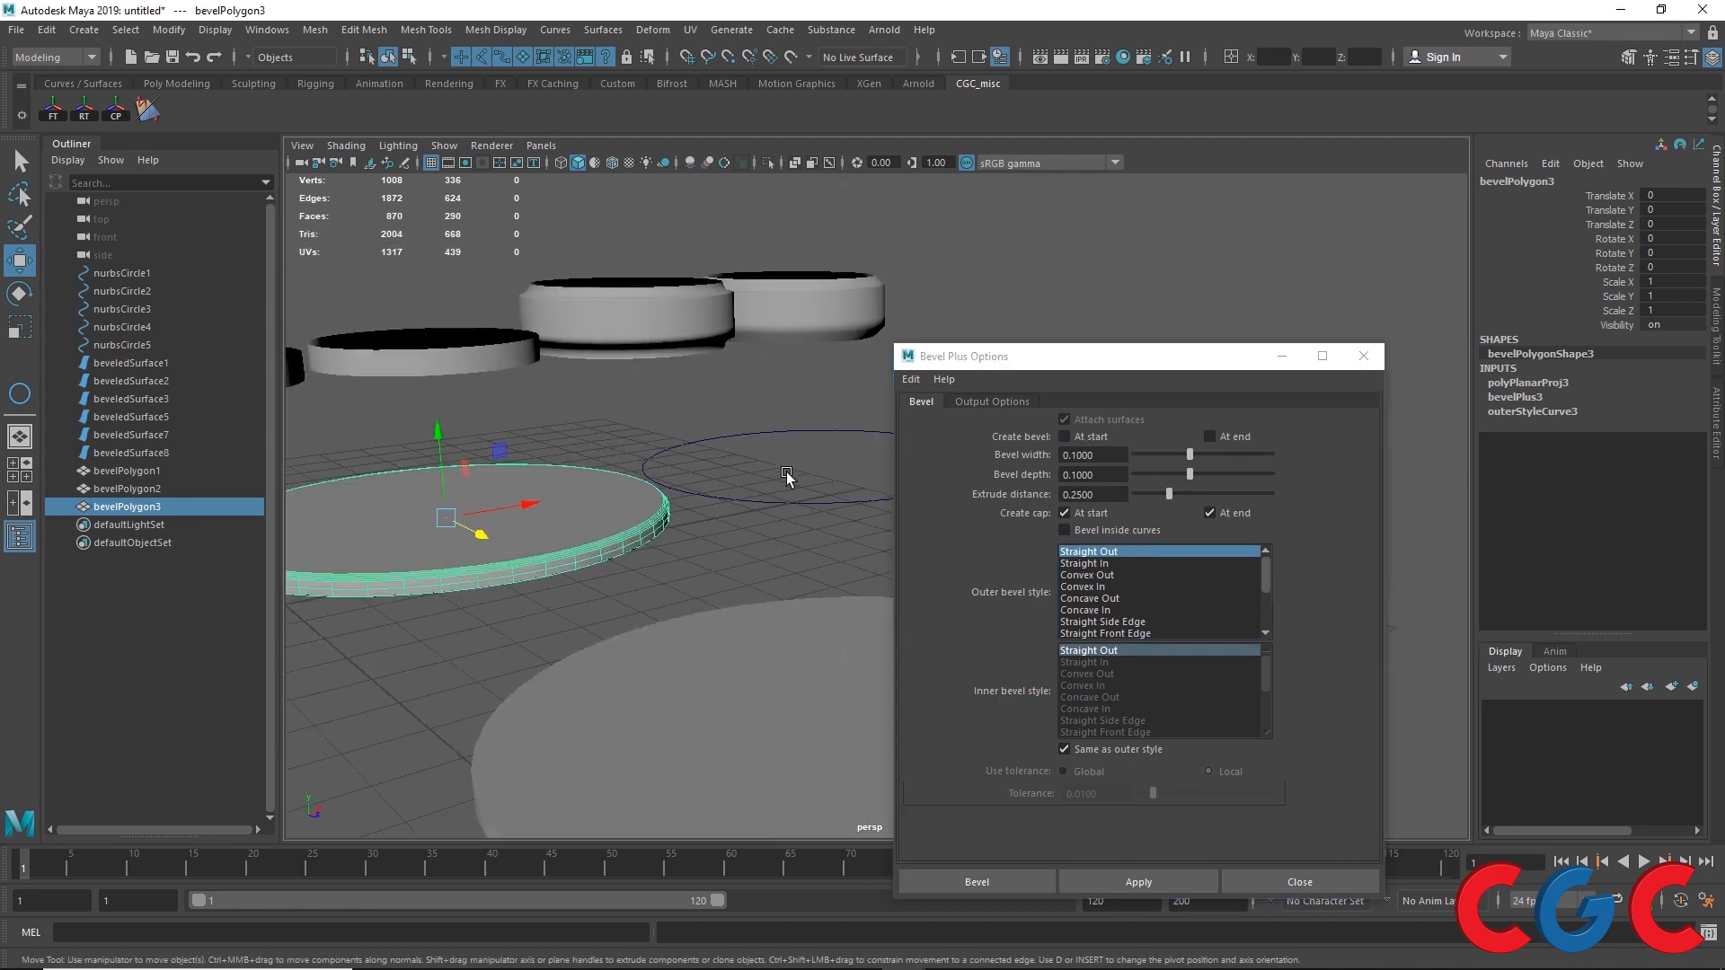
pyautogui.keyDown('alt'); pyautogui.moveTo(784, 472); pyautogui.dragTo(680, 486, button='middle'); pyautogui.keyUp('alt')
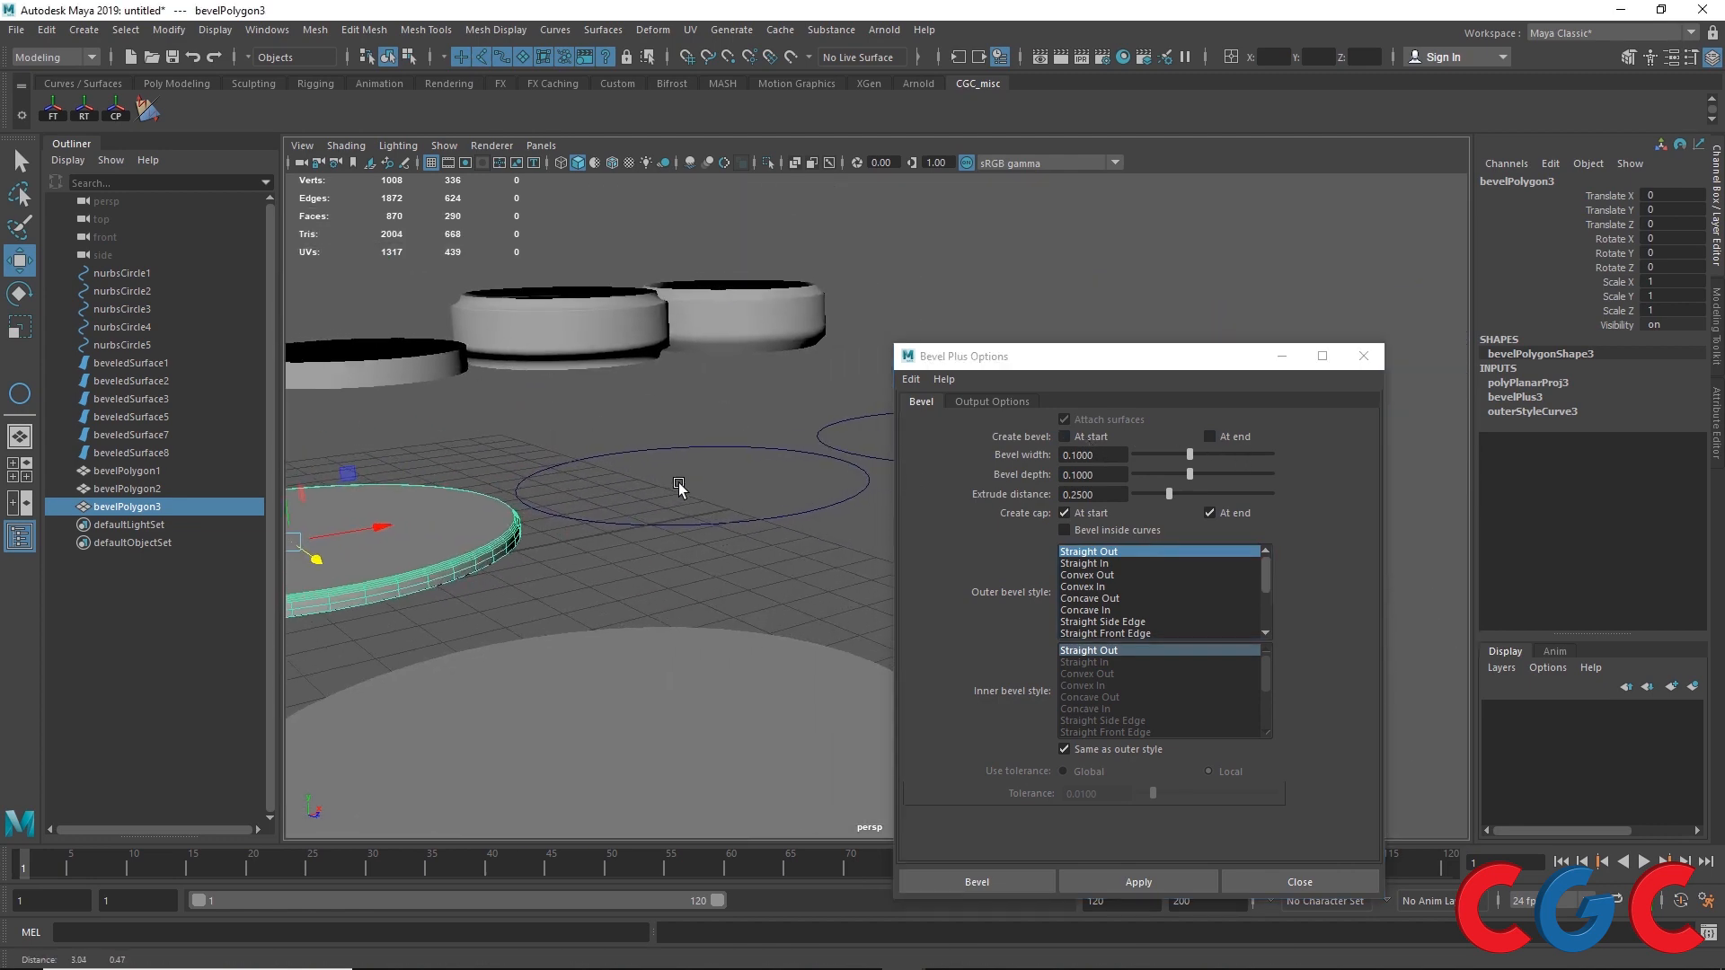
pyautogui.moveTo(678, 480); pyautogui.dragTo(728, 547)
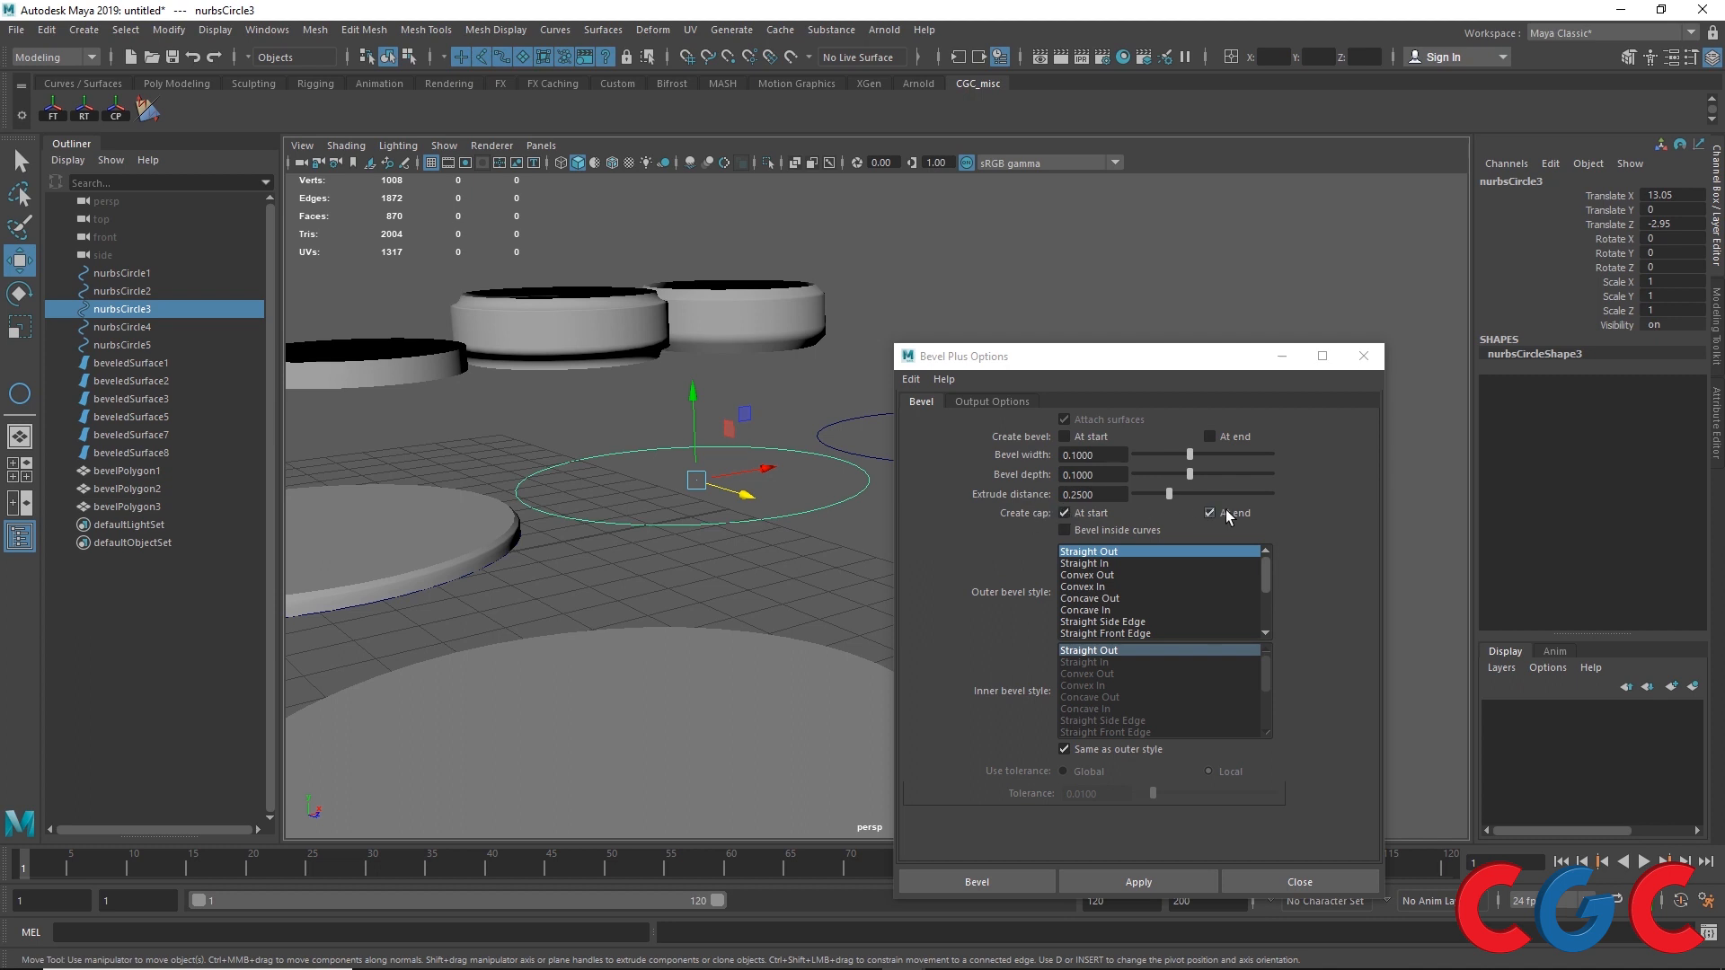
pyautogui.click(420, 506)
pyautogui.moveTo(636, 464); pyautogui.dragTo(586, 598)
pyautogui.click(1108, 514)
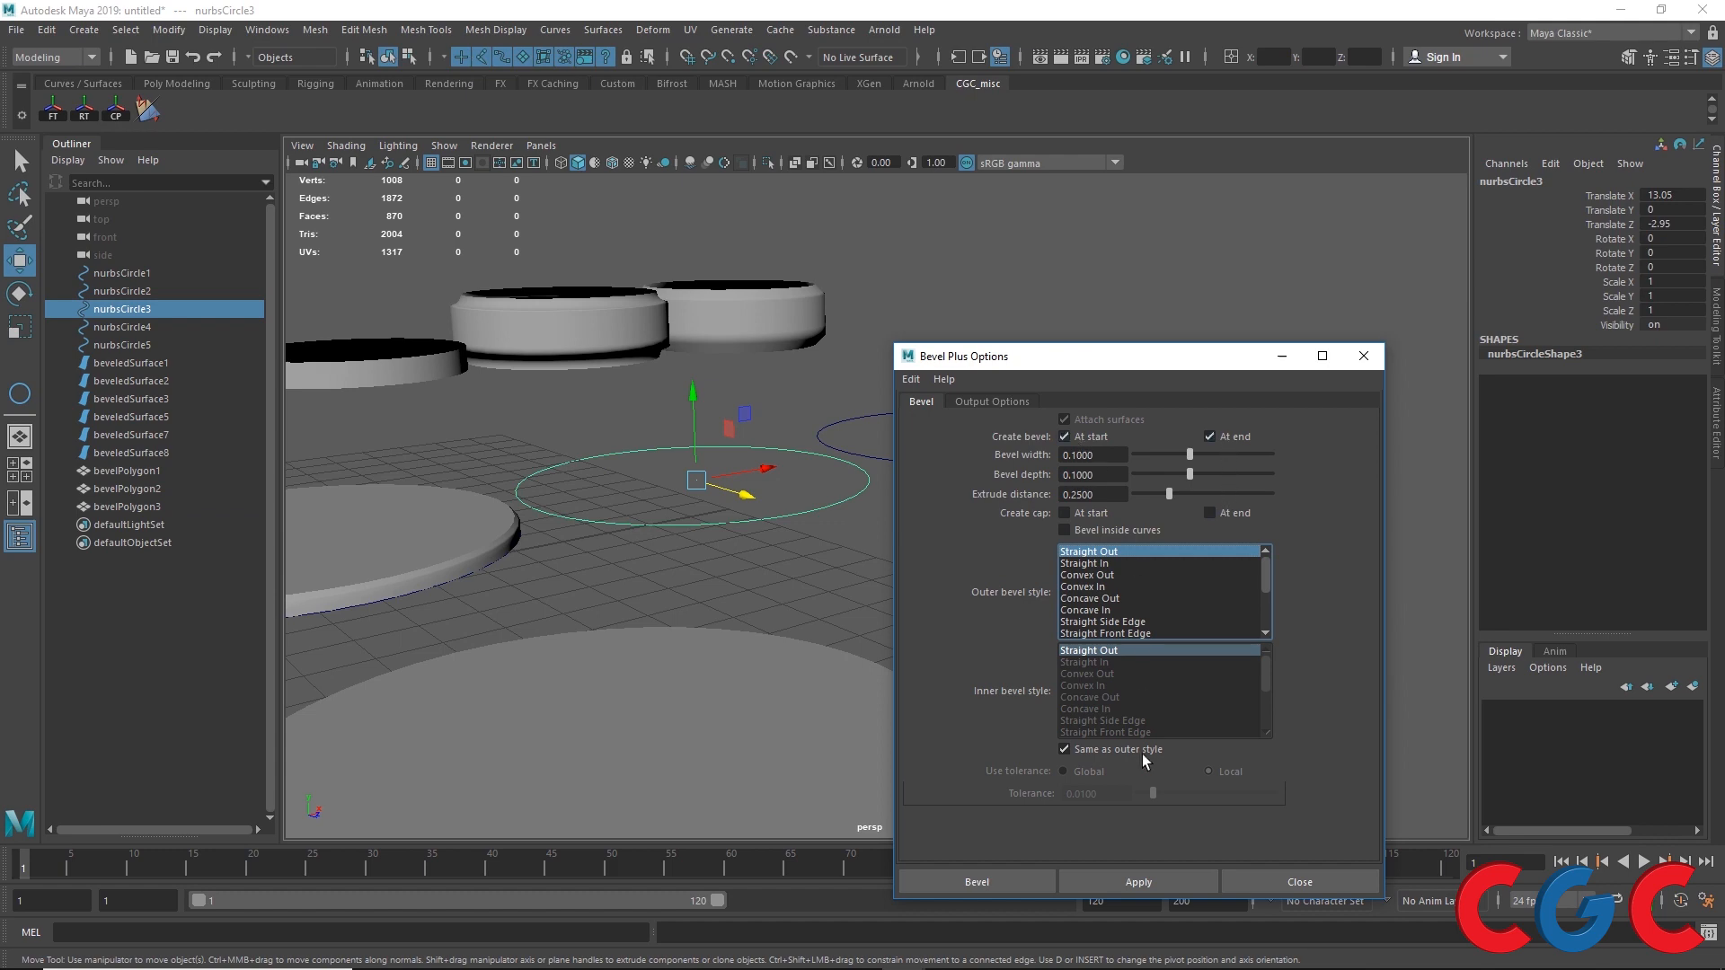
pyautogui.click(1129, 880)
# Step: Compare the uncapped polygon bevel ring with the earlier bevelled NURBS surfaces
pyautogui.keyDown('alt'); pyautogui.moveTo(700, 581); pyautogui.dragTo(654, 594); pyautogui.keyUp('alt')
pyautogui.moveTo(654, 533); pyautogui.dragTo(680, 604)
pyautogui.scroll(4, 614, 532)
pyautogui.keyDown('alt'); pyautogui.moveTo(592, 484); pyautogui.dragTo(769, 491, button='middle'); pyautogui.keyUp('alt')
pyautogui.scroll(4, 701, 441)
pyautogui.scroll(-4, 687, 325)
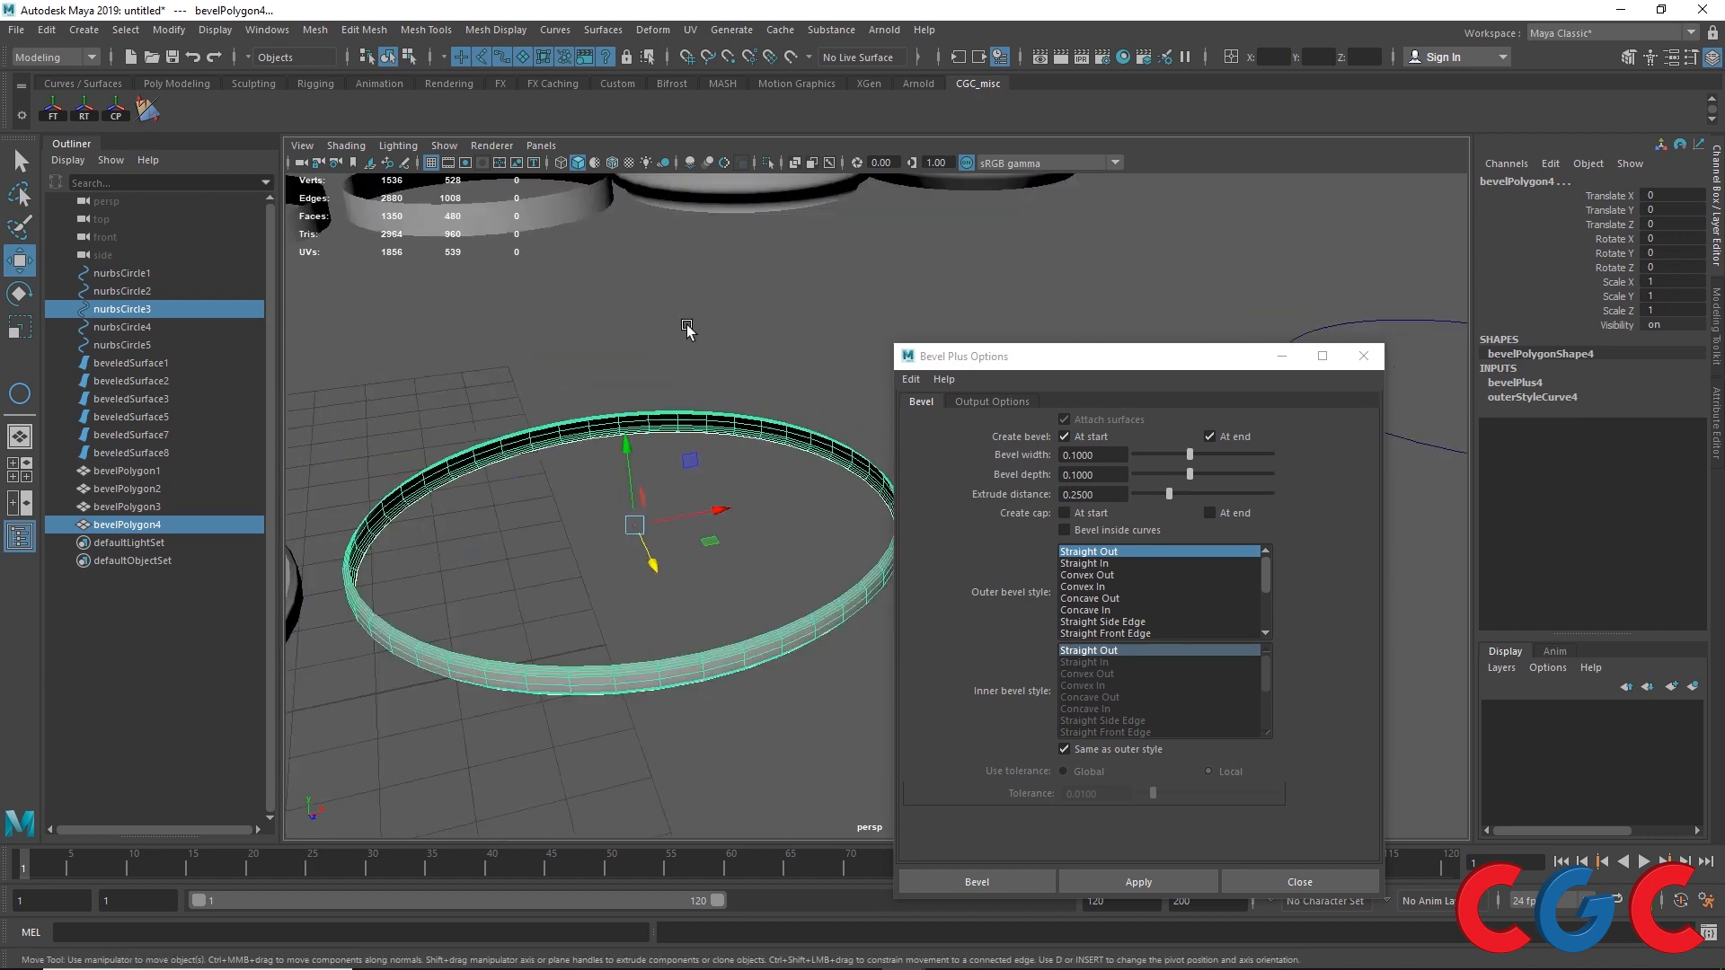
pyautogui.scroll(-3, 687, 330)
pyautogui.click(585, 262)
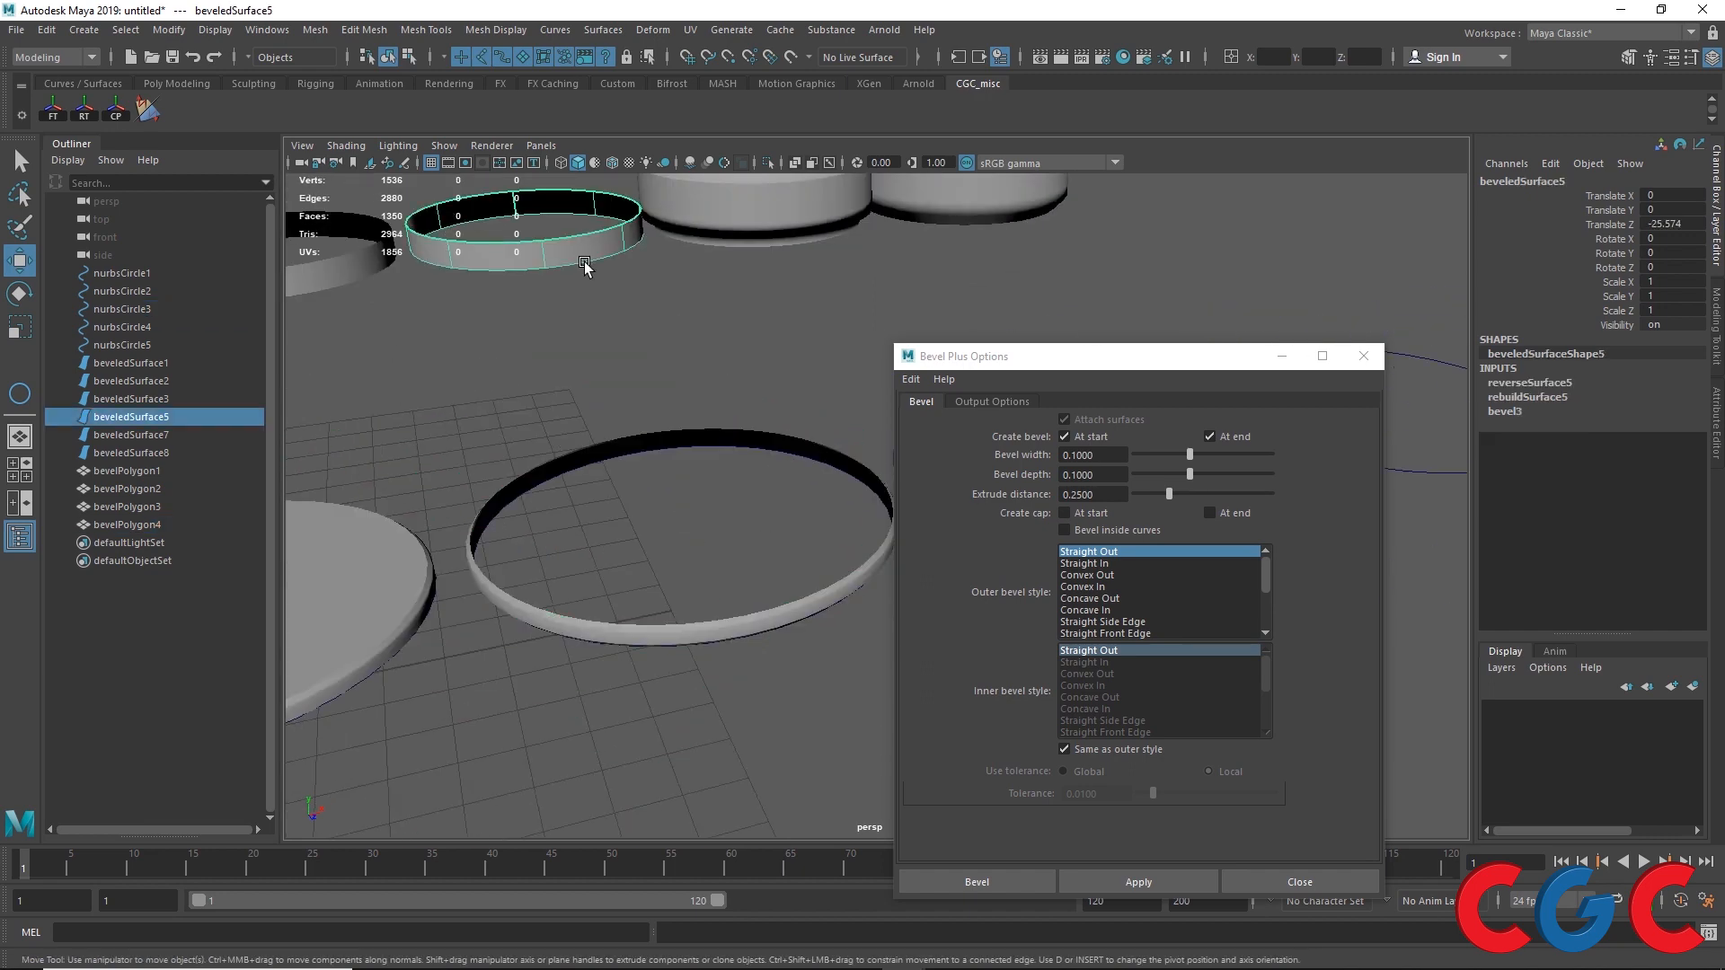
pyautogui.moveTo(729, 411); pyautogui.dragTo(701, 450)
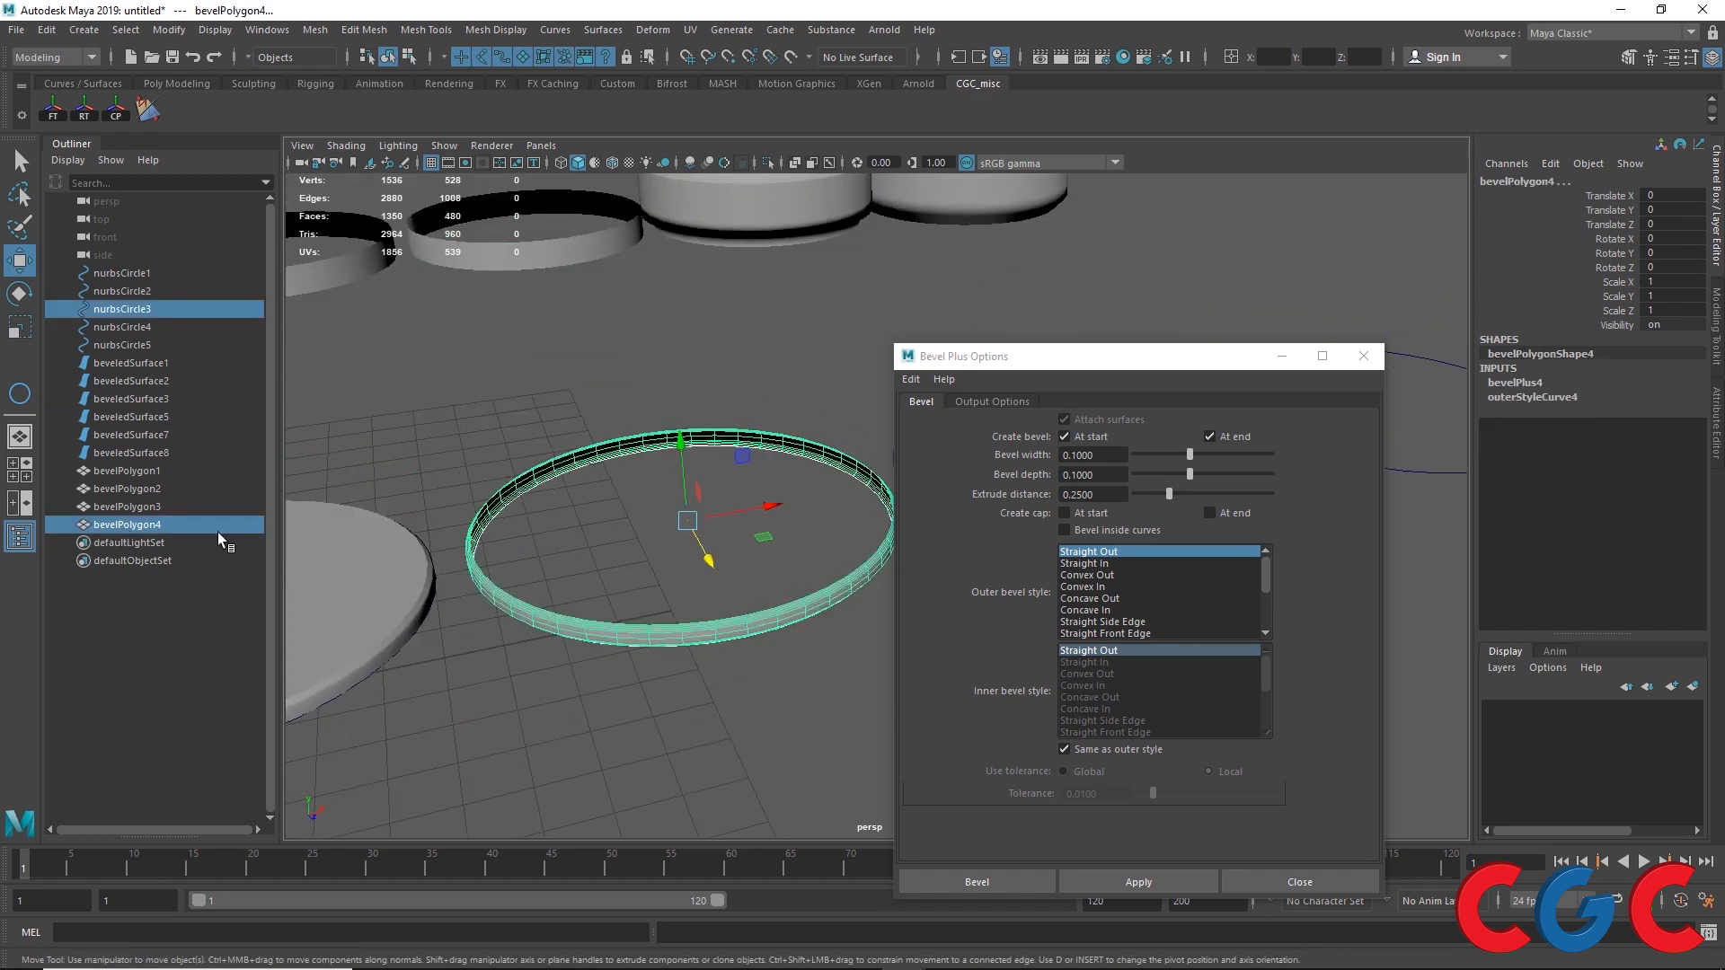
pyautogui.scroll(5, 586, 596)
pyautogui.click(665, 692)
pyautogui.scroll(3, 666, 691)
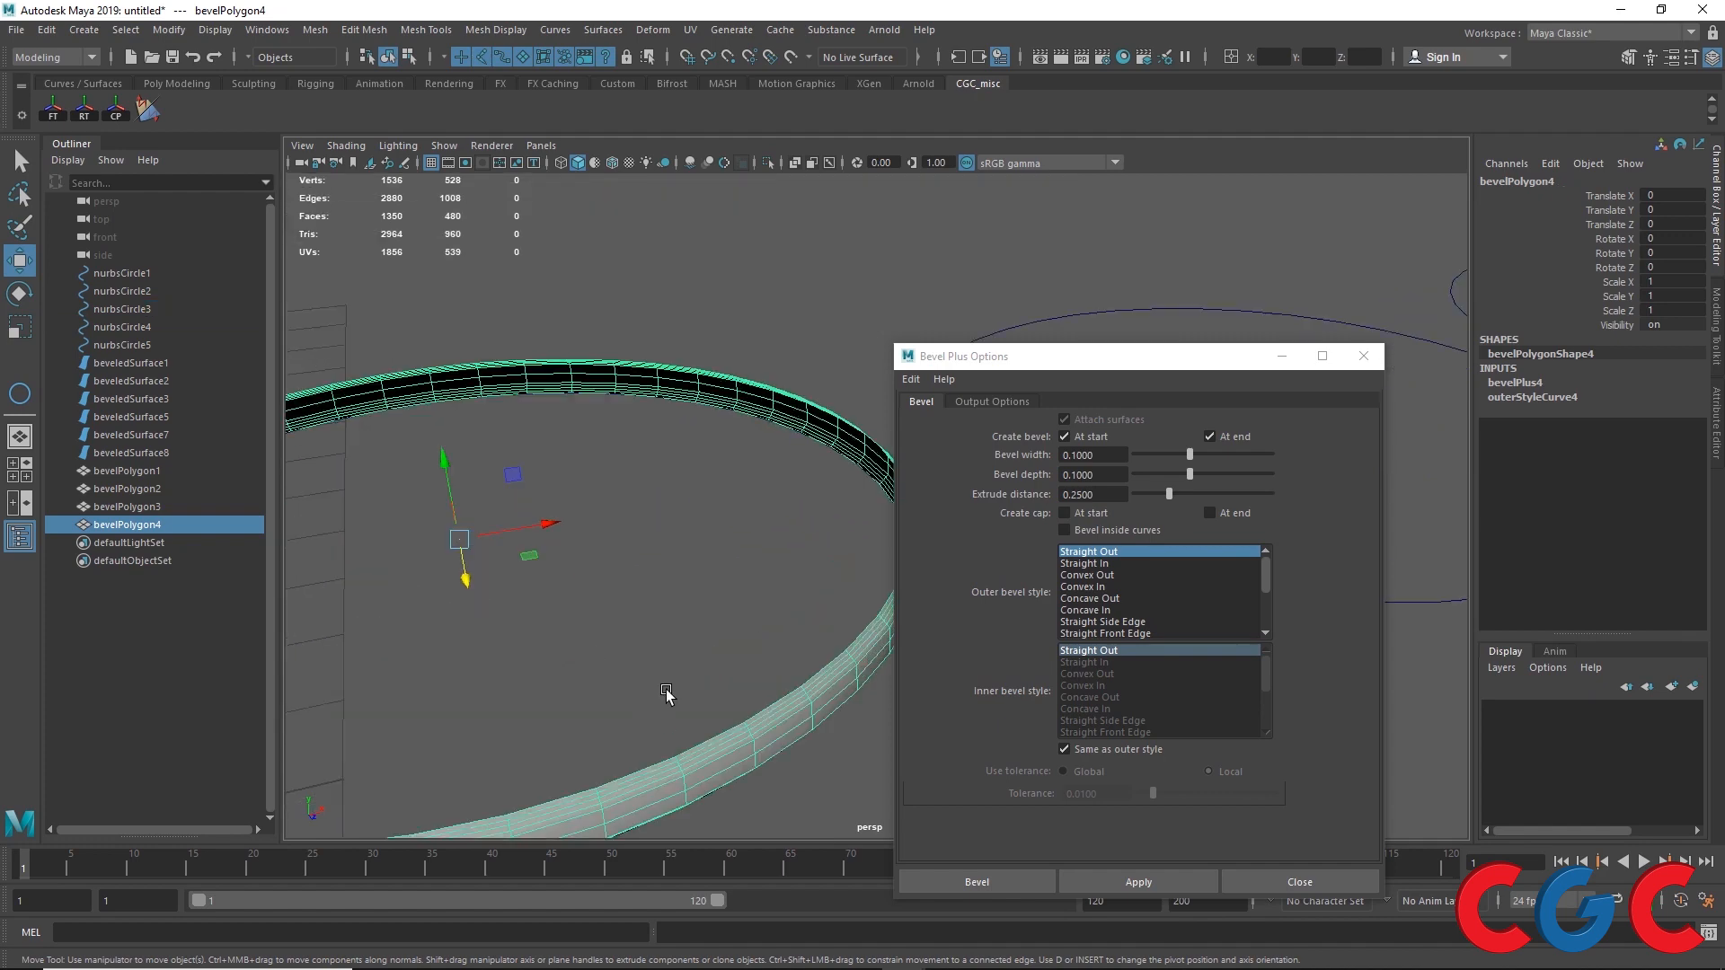
pyautogui.scroll(-5, 656, 666)
pyautogui.keyDown('alt'); pyautogui.moveTo(763, 645); pyautogui.dragTo(404, 692, button='middle'); pyautogui.keyUp('alt')
# Step: Select the fourth circle, turn on caps at start and end, and apply Bevel Plus
pyautogui.moveTo(557, 557); pyautogui.dragTo(608, 741)
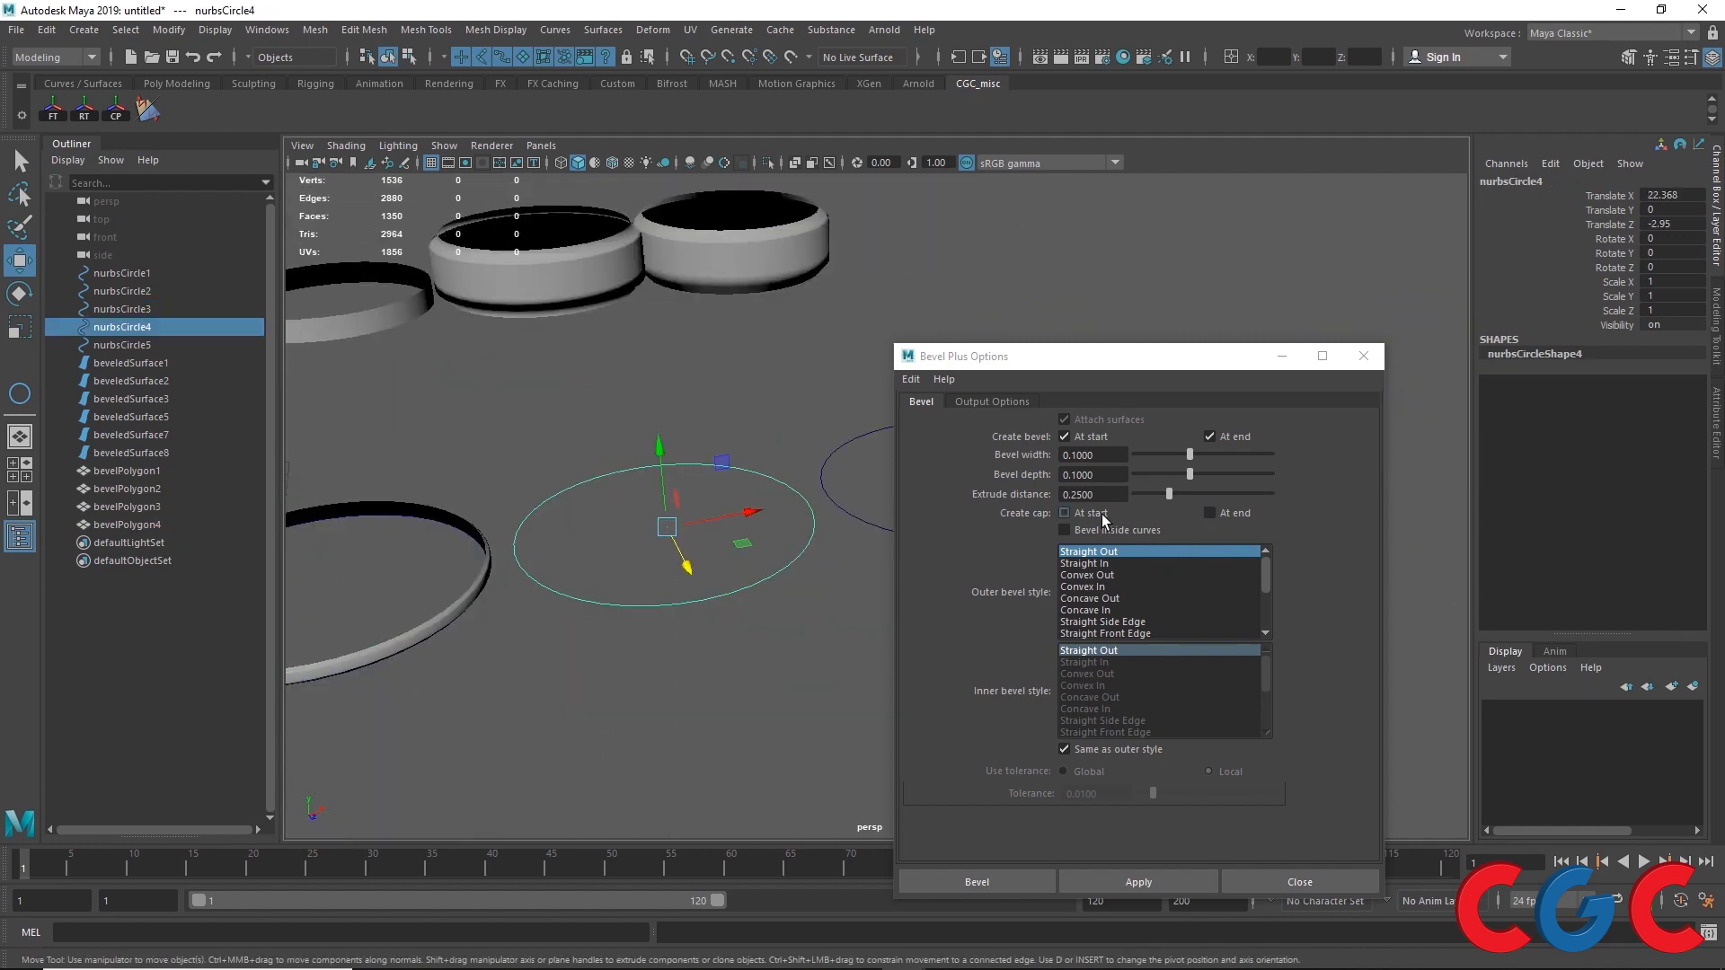
pyautogui.click(1104, 517)
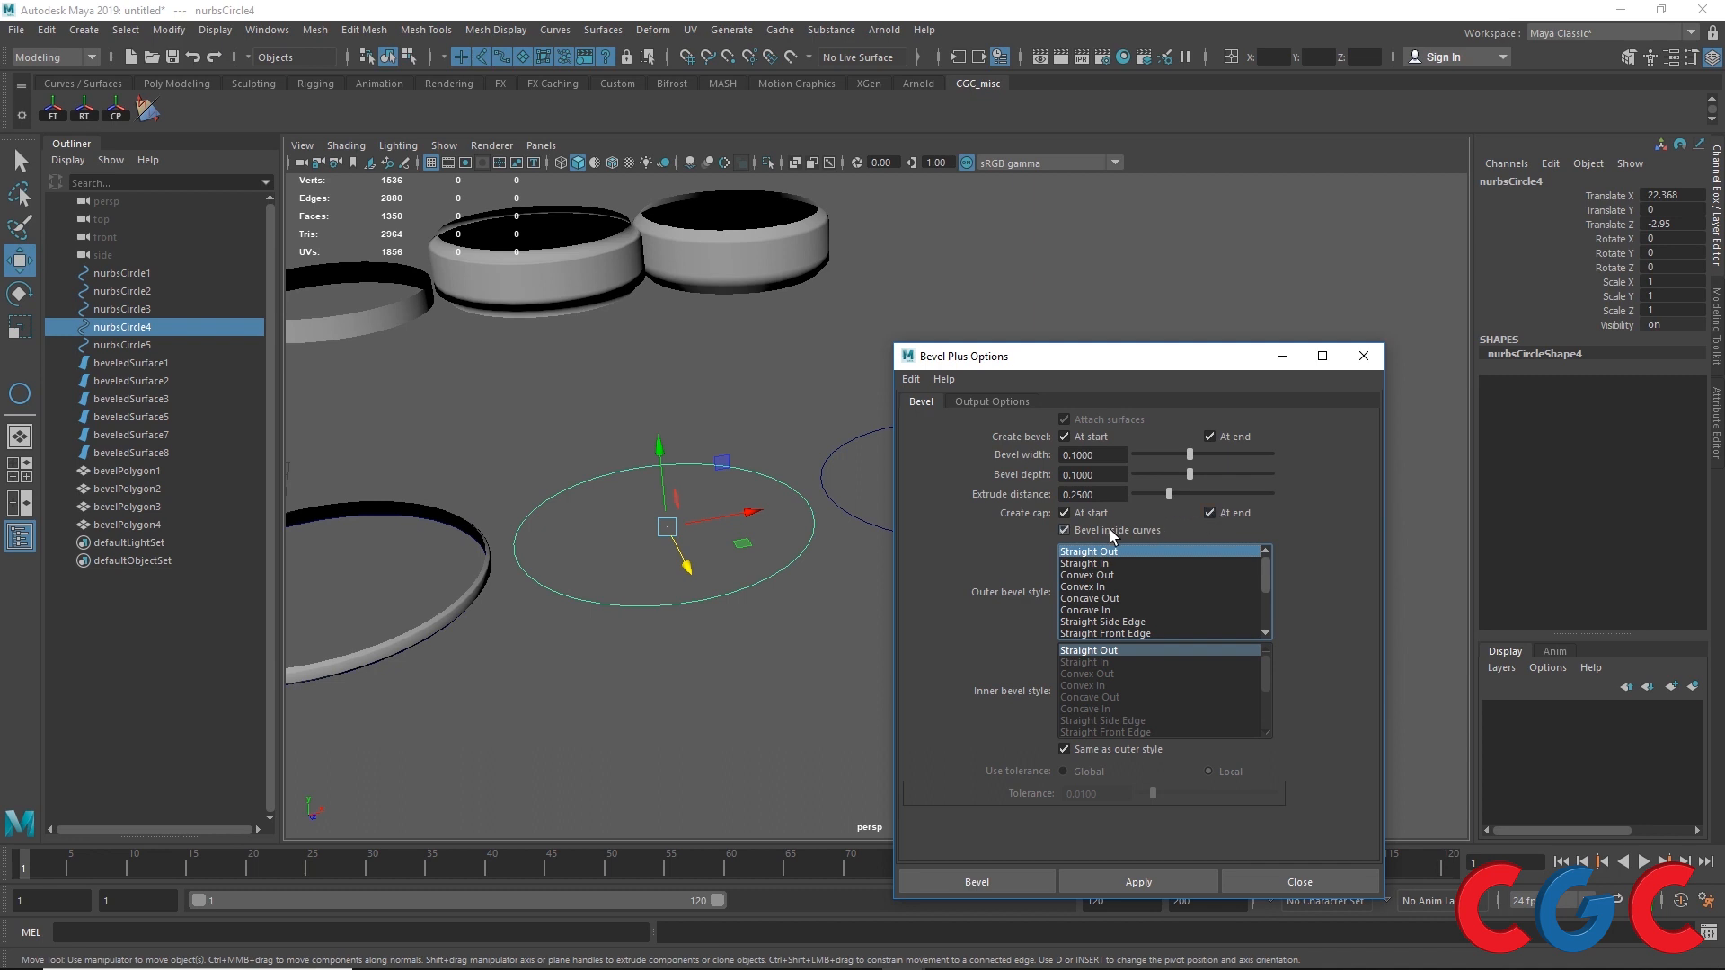
pyautogui.click(1139, 883)
pyautogui.scroll(3, 688, 593)
pyautogui.scroll(4, 687, 593)
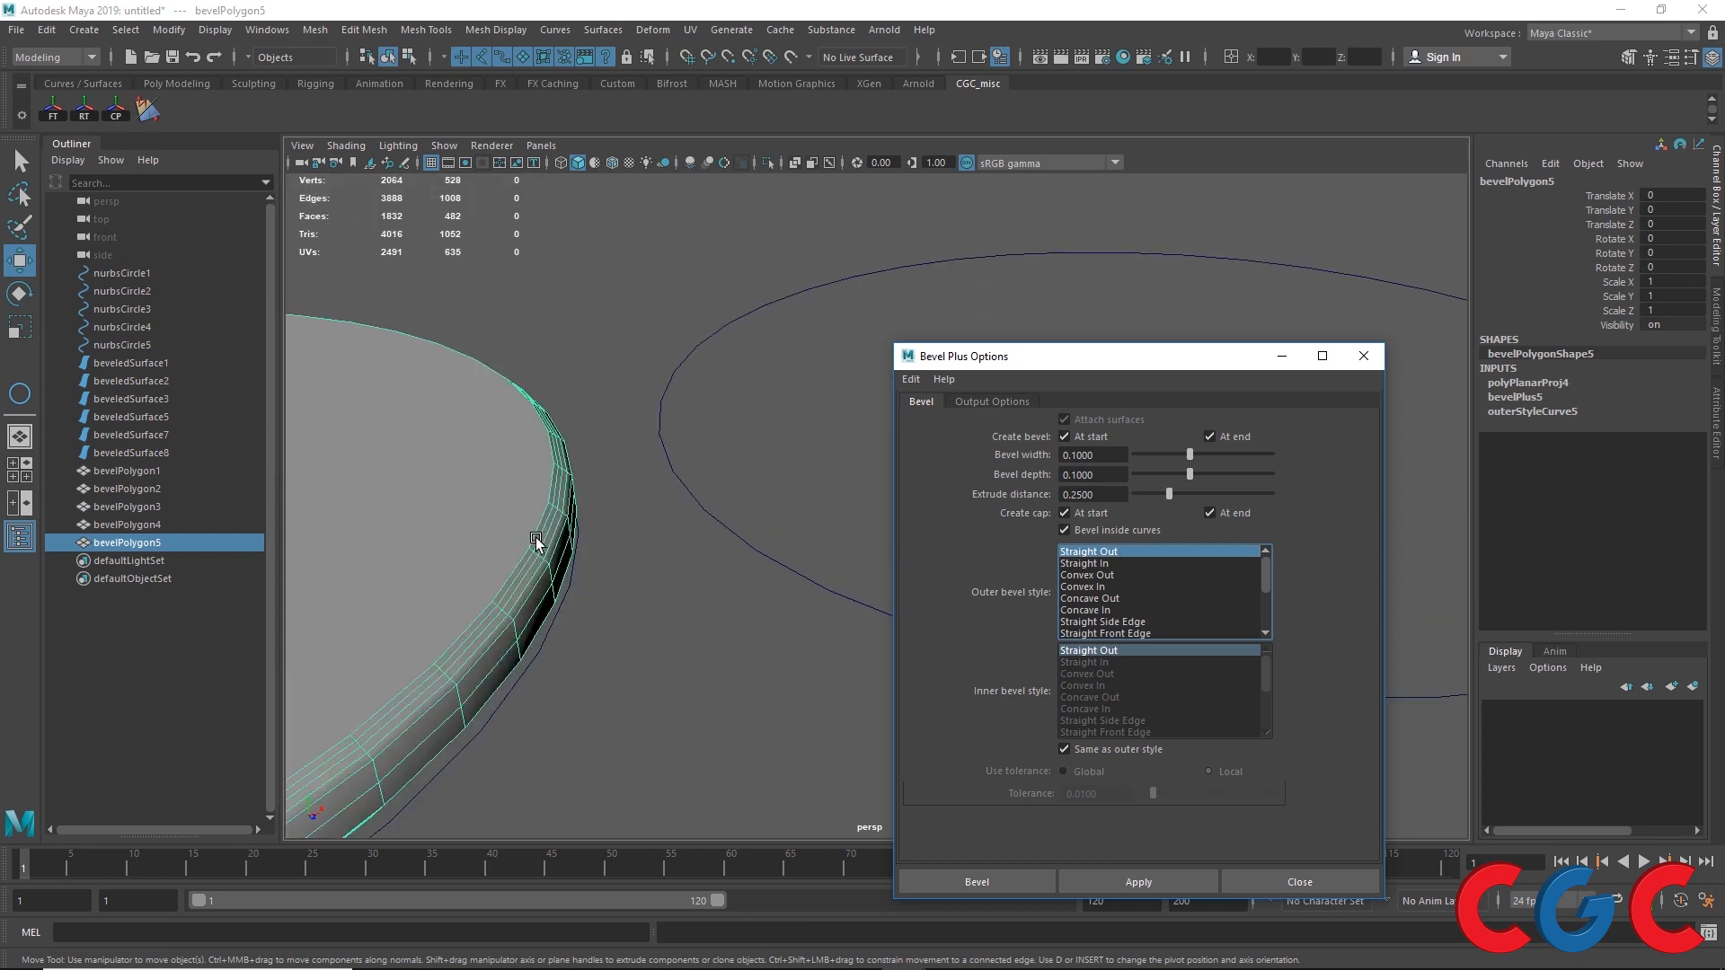
pyautogui.scroll(-4, 557, 544)
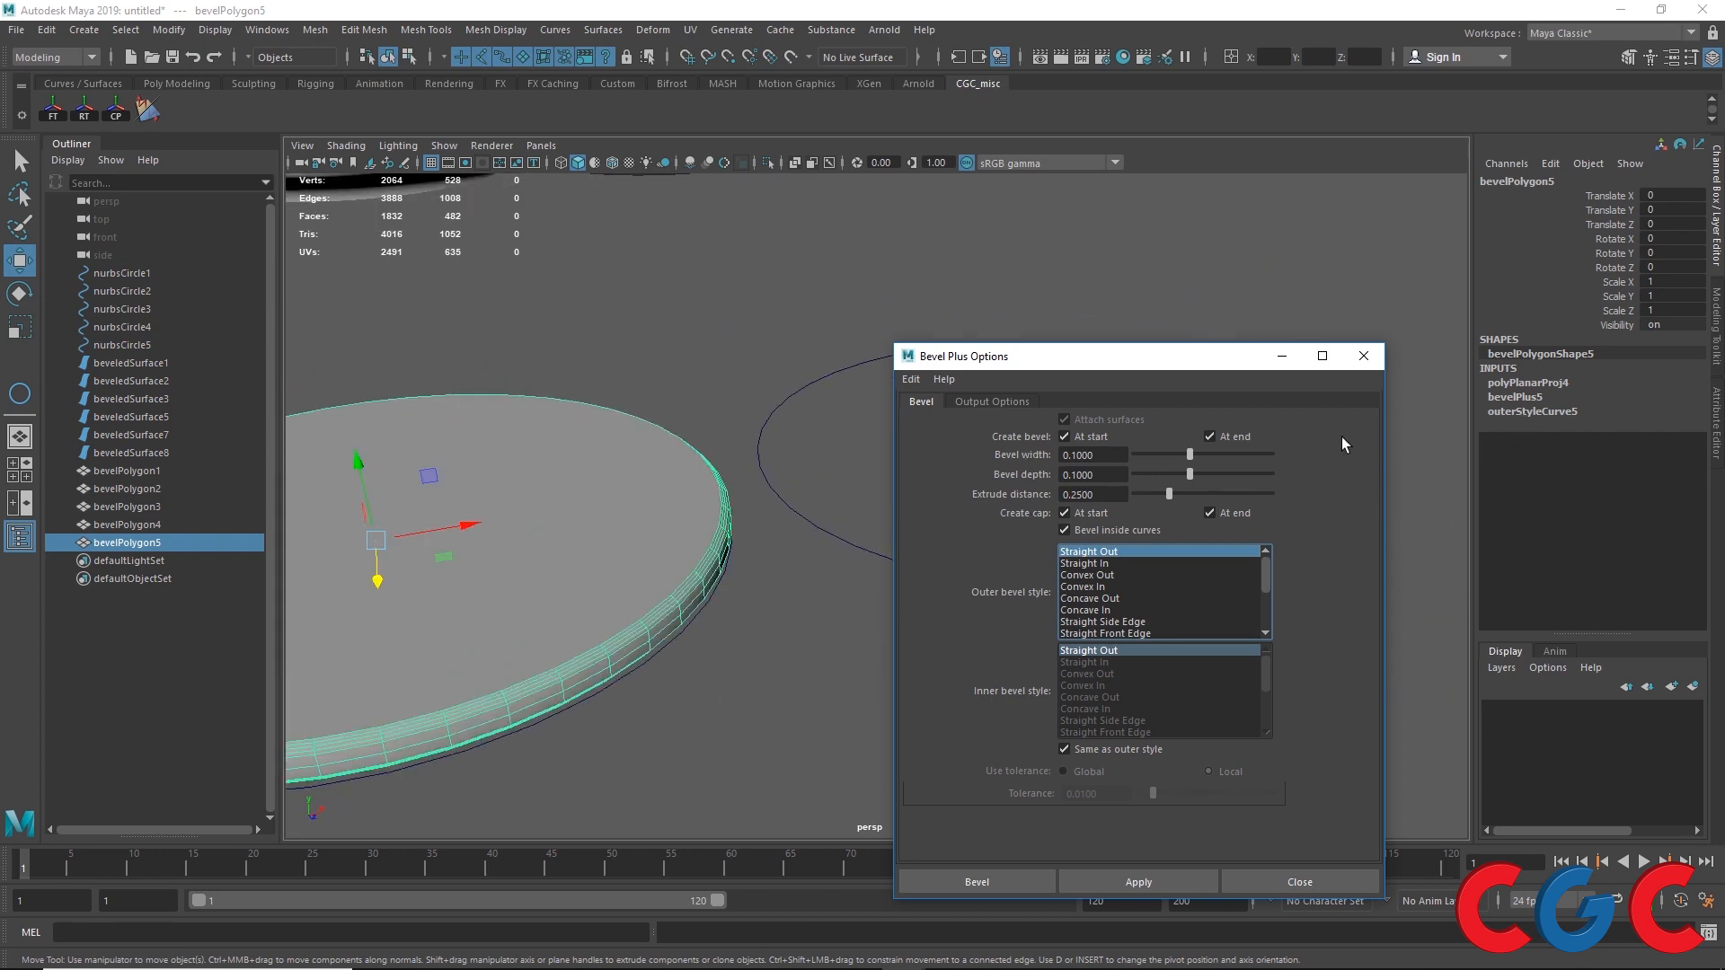
# Step: Open the new Bevel Plus node's attributes and set its width and depth to 0.5
pyautogui.click(1528, 412)
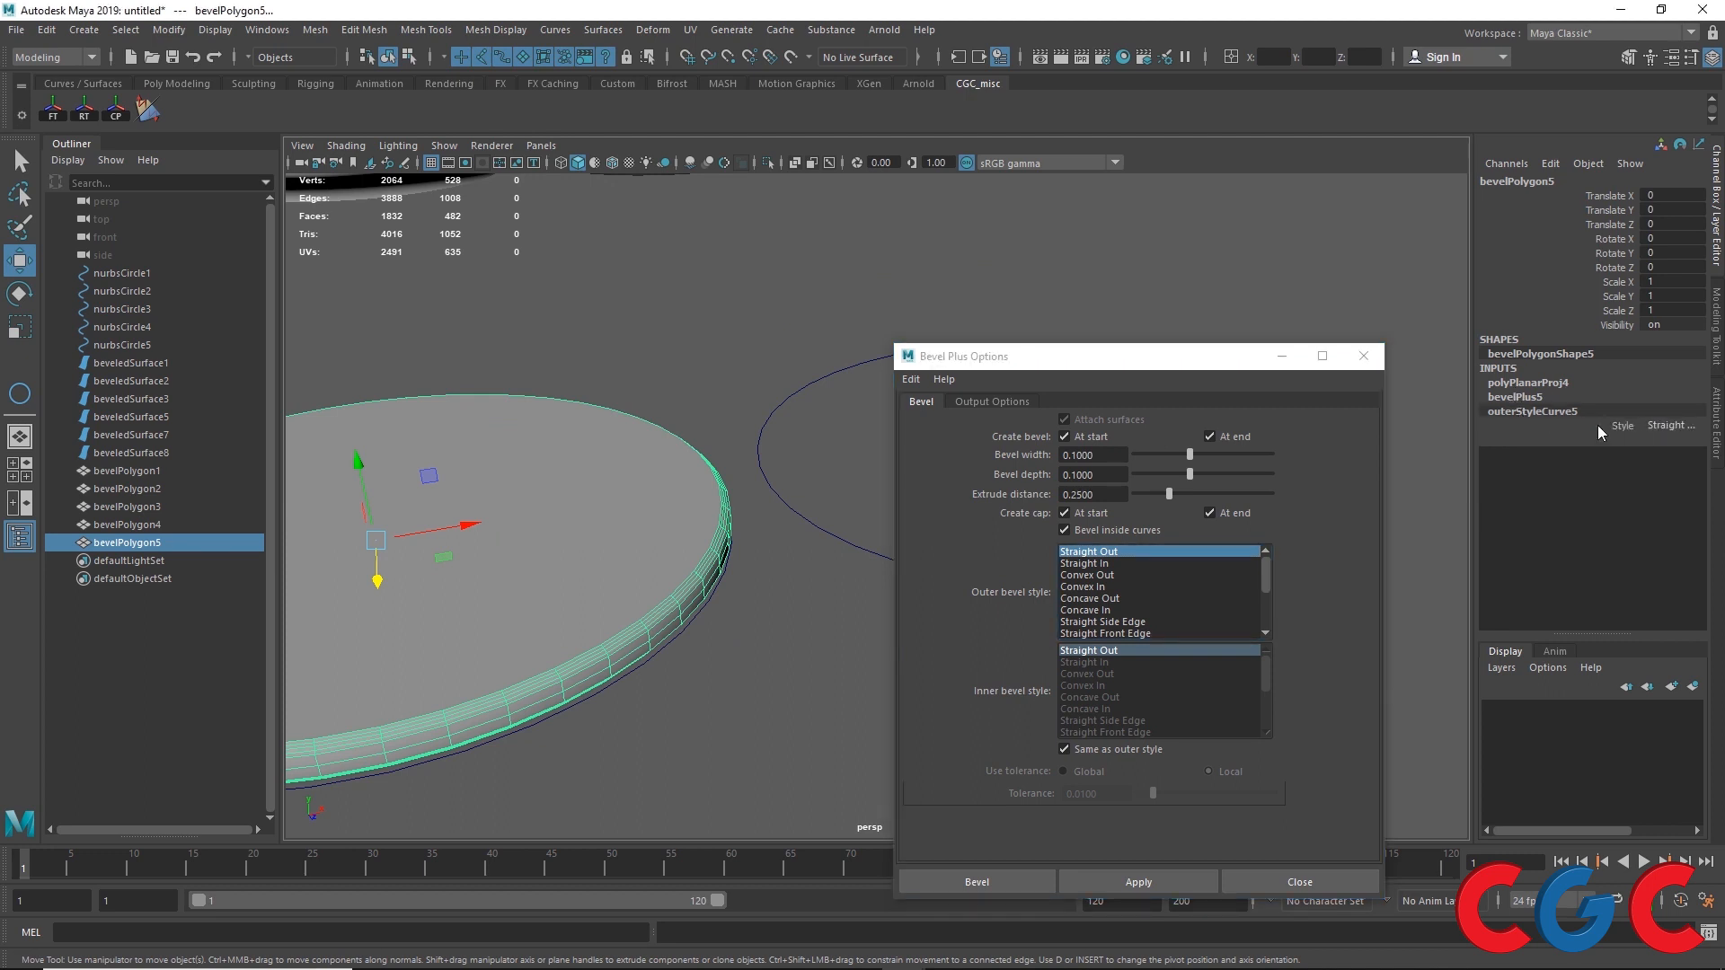
pyautogui.click(1619, 426)
pyautogui.click(1527, 398)
pyautogui.press('w')
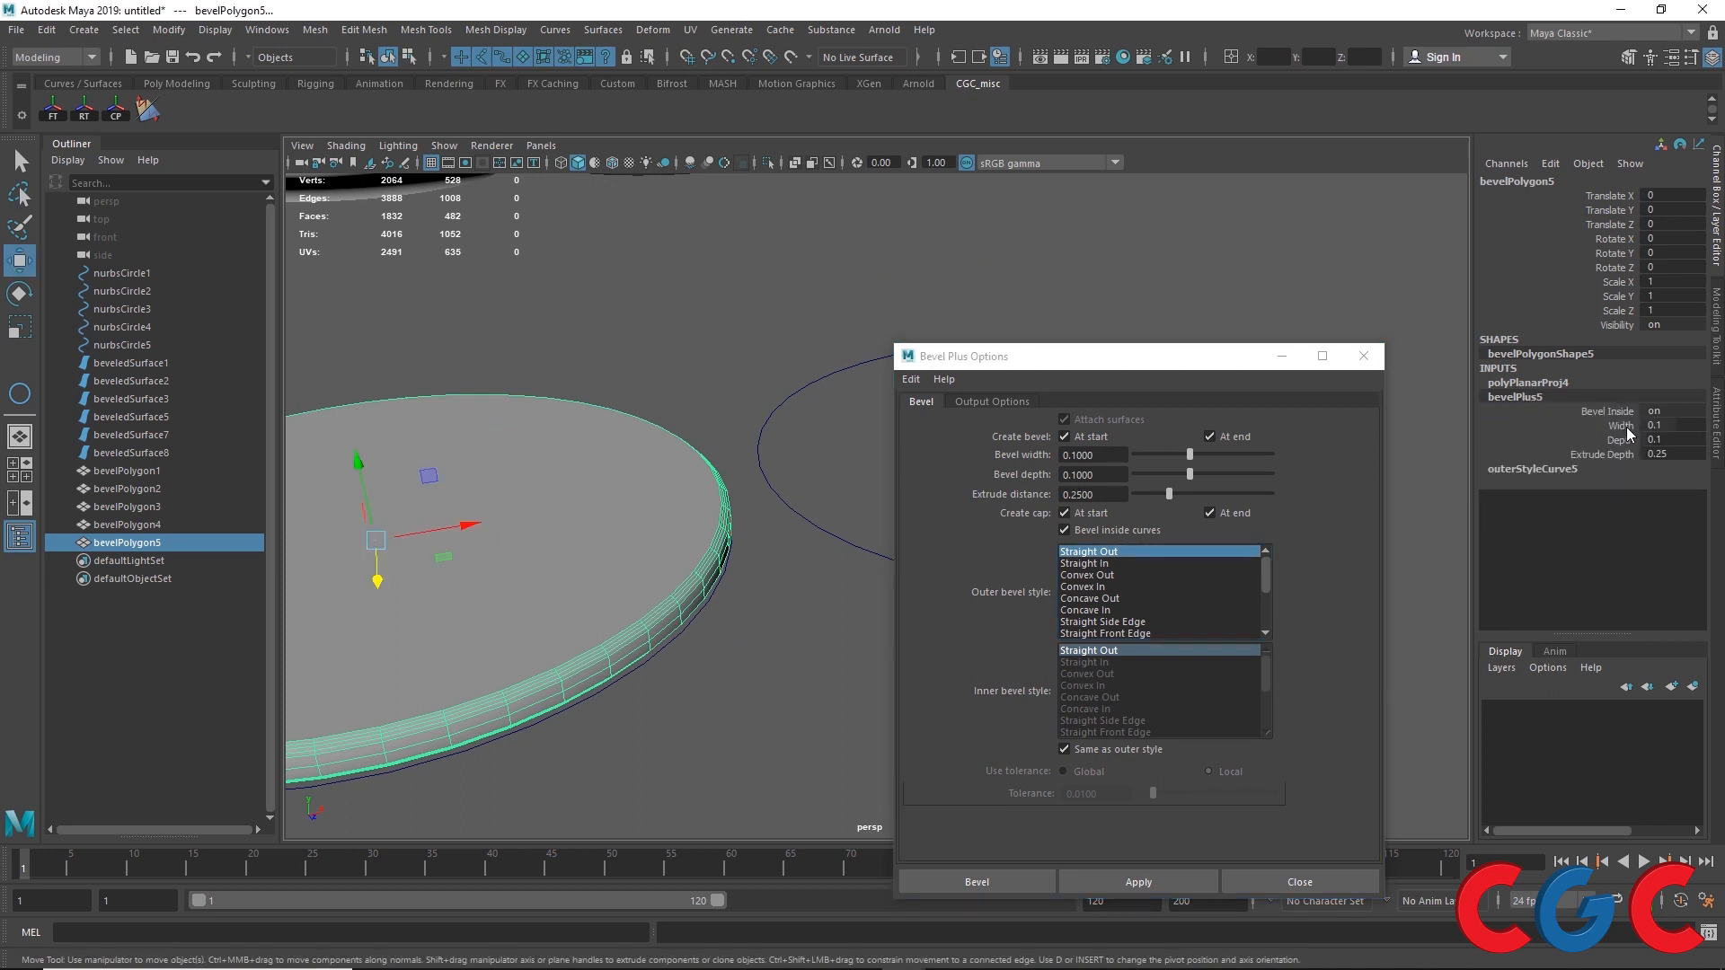
pyautogui.click(1664, 426)
pyautogui.write('0.5')
pyautogui.press('Return')
pyautogui.click(1667, 440)
pyautogui.write('0.5')
pyautogui.press('Return')
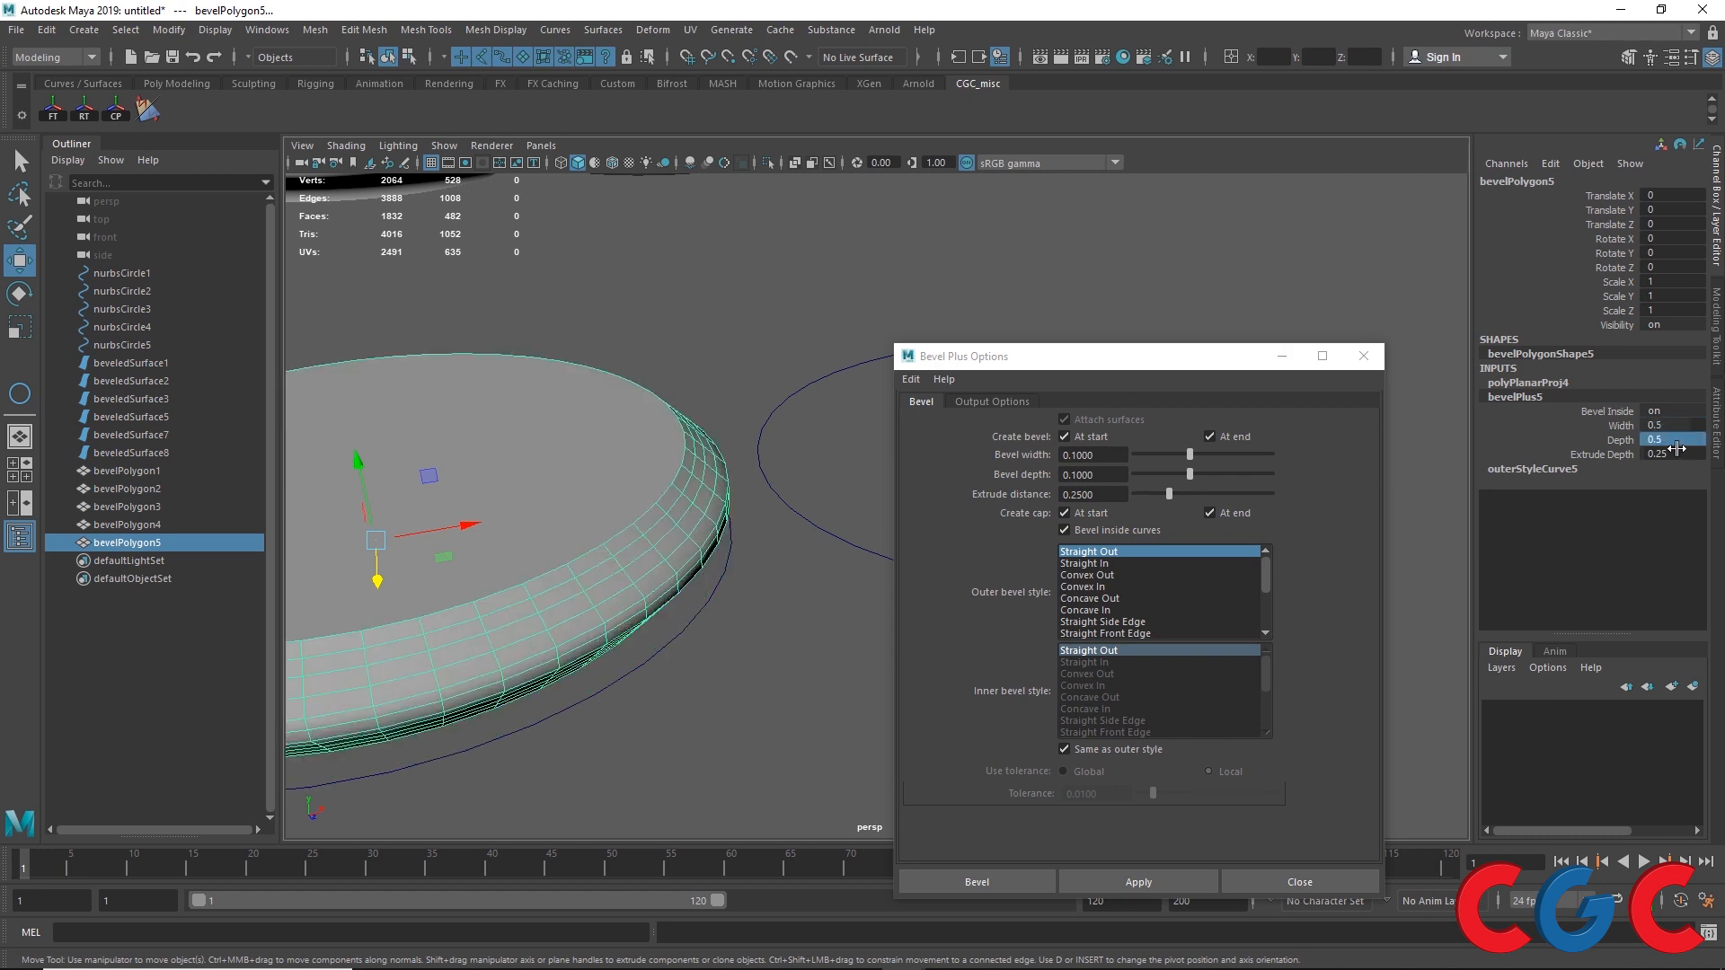
# Step: Set the Bevel Plus extrude depth to 1
pyautogui.click(1673, 454)
pyautogui.write('1')
pyautogui.press('Return')
# Step: Set the Bevel Plus depth and width both to 0.25
pyautogui.click(1676, 440)
pyautogui.write('0.25')
pyautogui.press('Return')
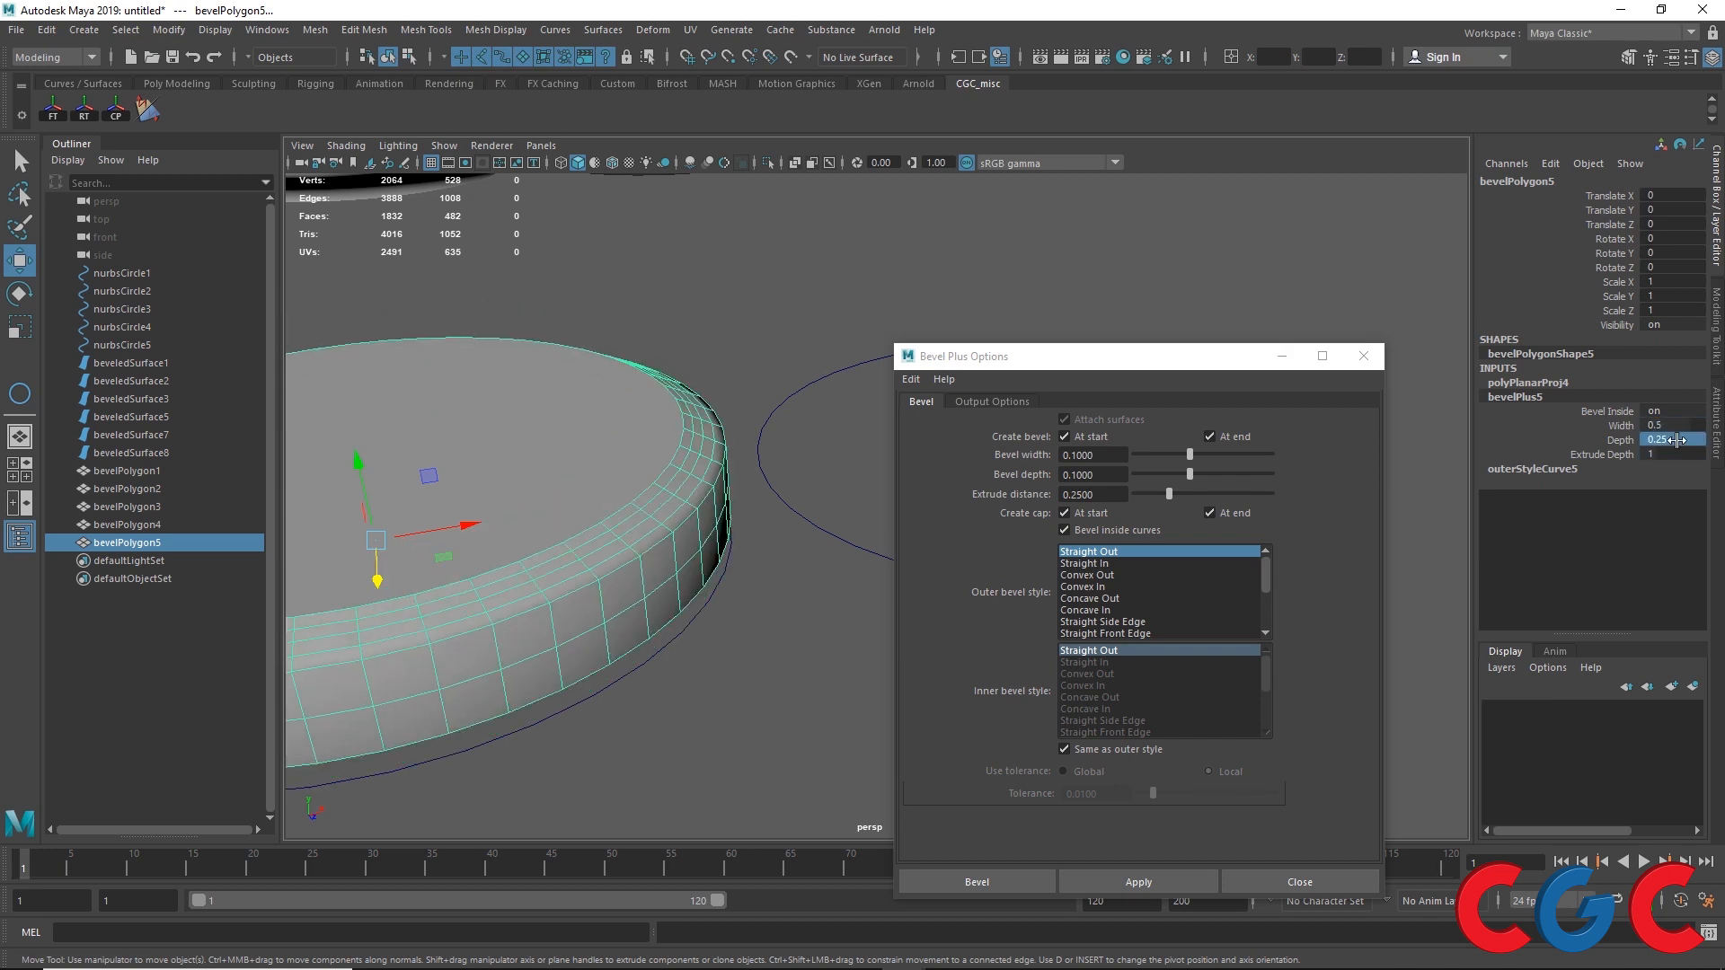
pyautogui.click(1665, 426)
pyautogui.write('0.25')
pyautogui.press('Return')
# Step: Inspect the rebevelled polygon object from several angles with the viewport enlarged
pyautogui.moveTo(683, 503)
pyautogui.keyDown('alt'); pyautogui.mouseDown()
pyautogui.moveTo(655, 500)
pyautogui.moveTo(664, 485)
pyautogui.mouseUp(); pyautogui.keyUp('alt')
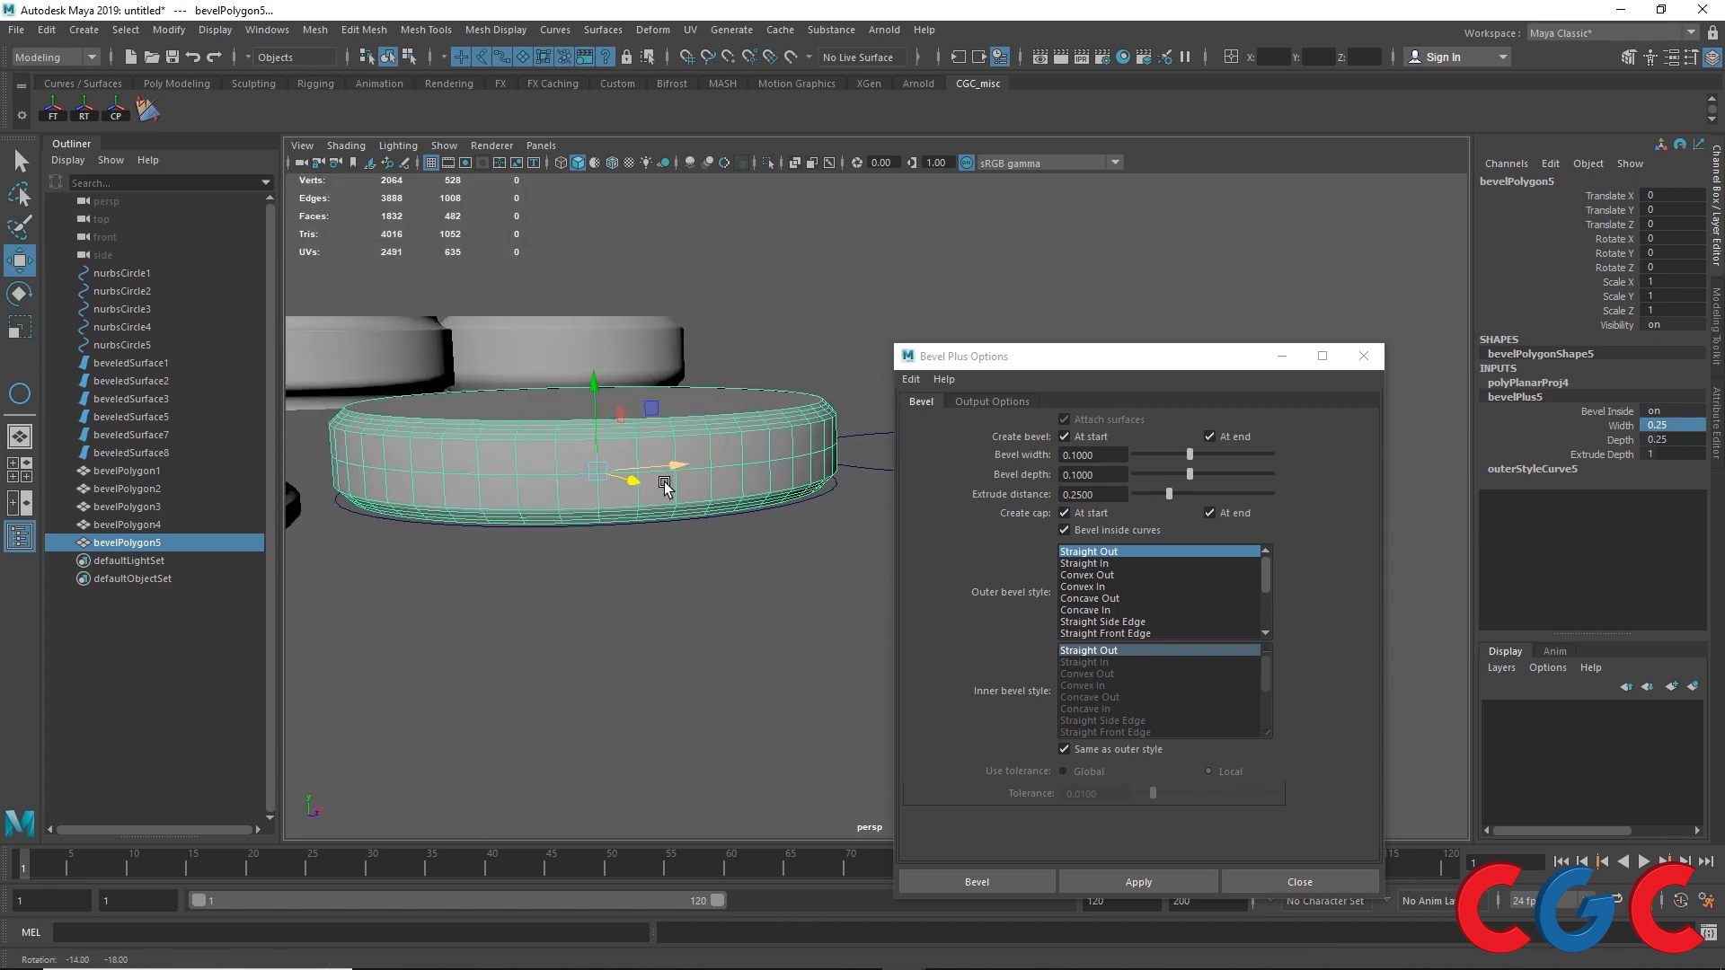
pyautogui.moveTo(665, 485)
pyautogui.keyDown('alt'); pyautogui.mouseDown(button='right')
pyautogui.moveTo(652, 467)
pyautogui.moveTo(636, 483)
pyautogui.mouseUp(button='right'); pyautogui.keyUp('alt')
pyautogui.keyDown('alt'); pyautogui.moveTo(582, 530); pyautogui.dragTo(558, 512); pyautogui.keyUp('alt')
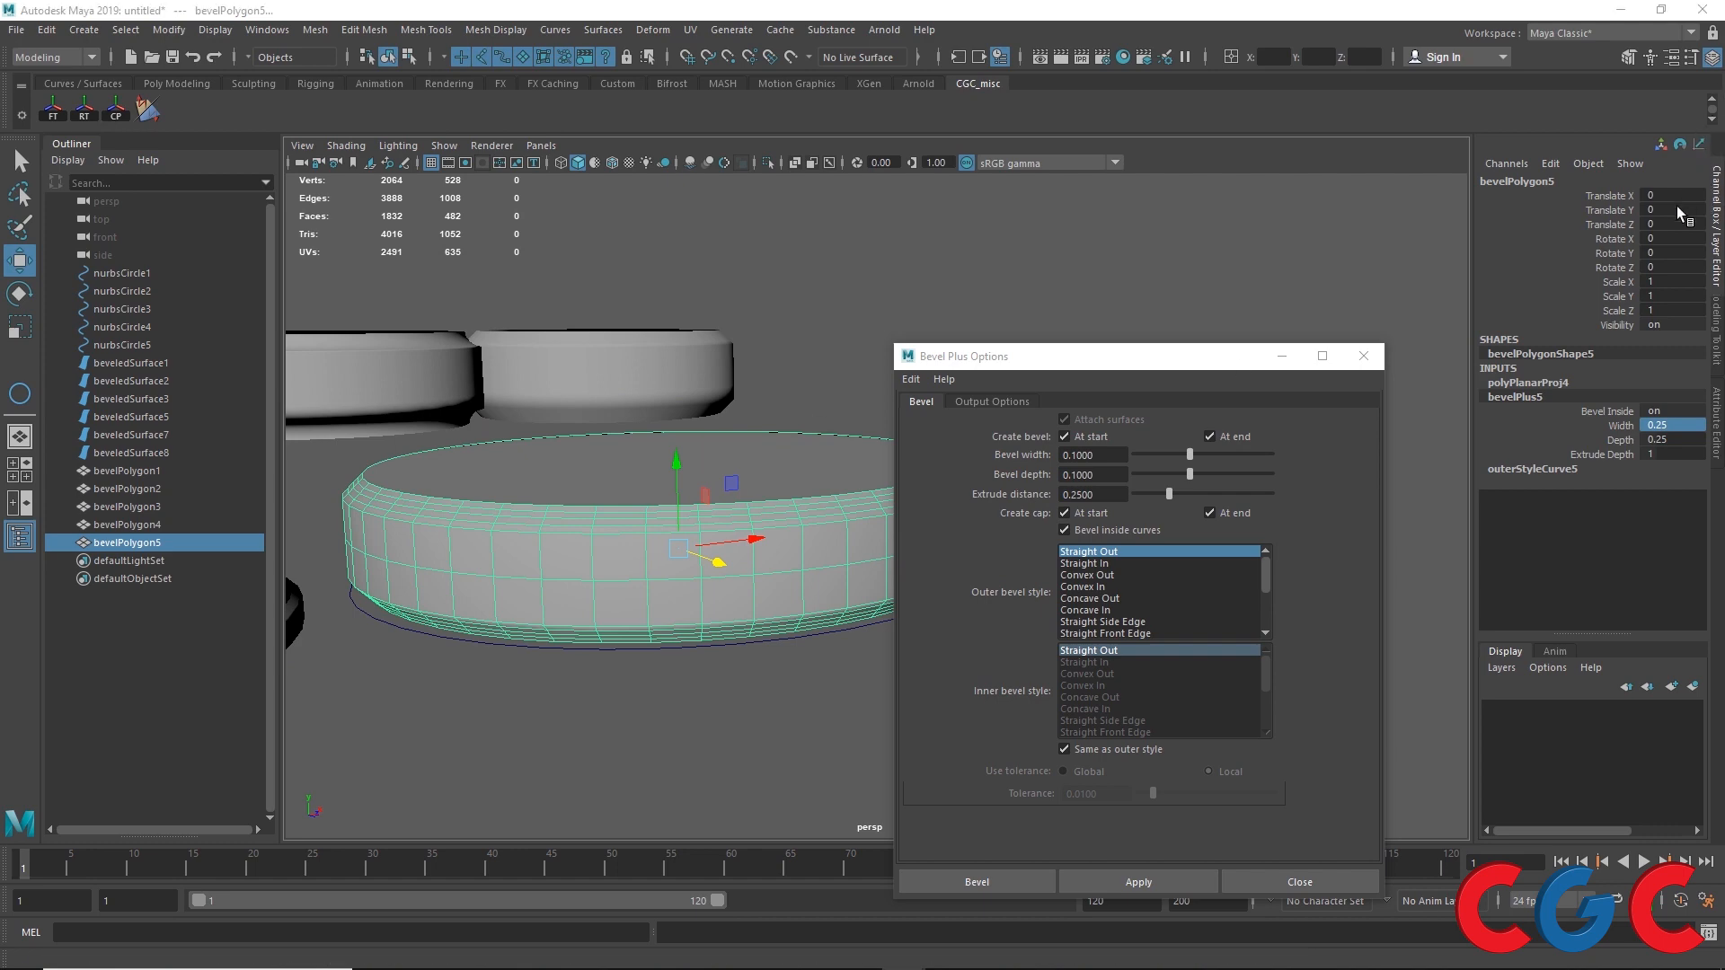
pyautogui.moveTo(1716, 207); pyautogui.dragTo(1139, 272)
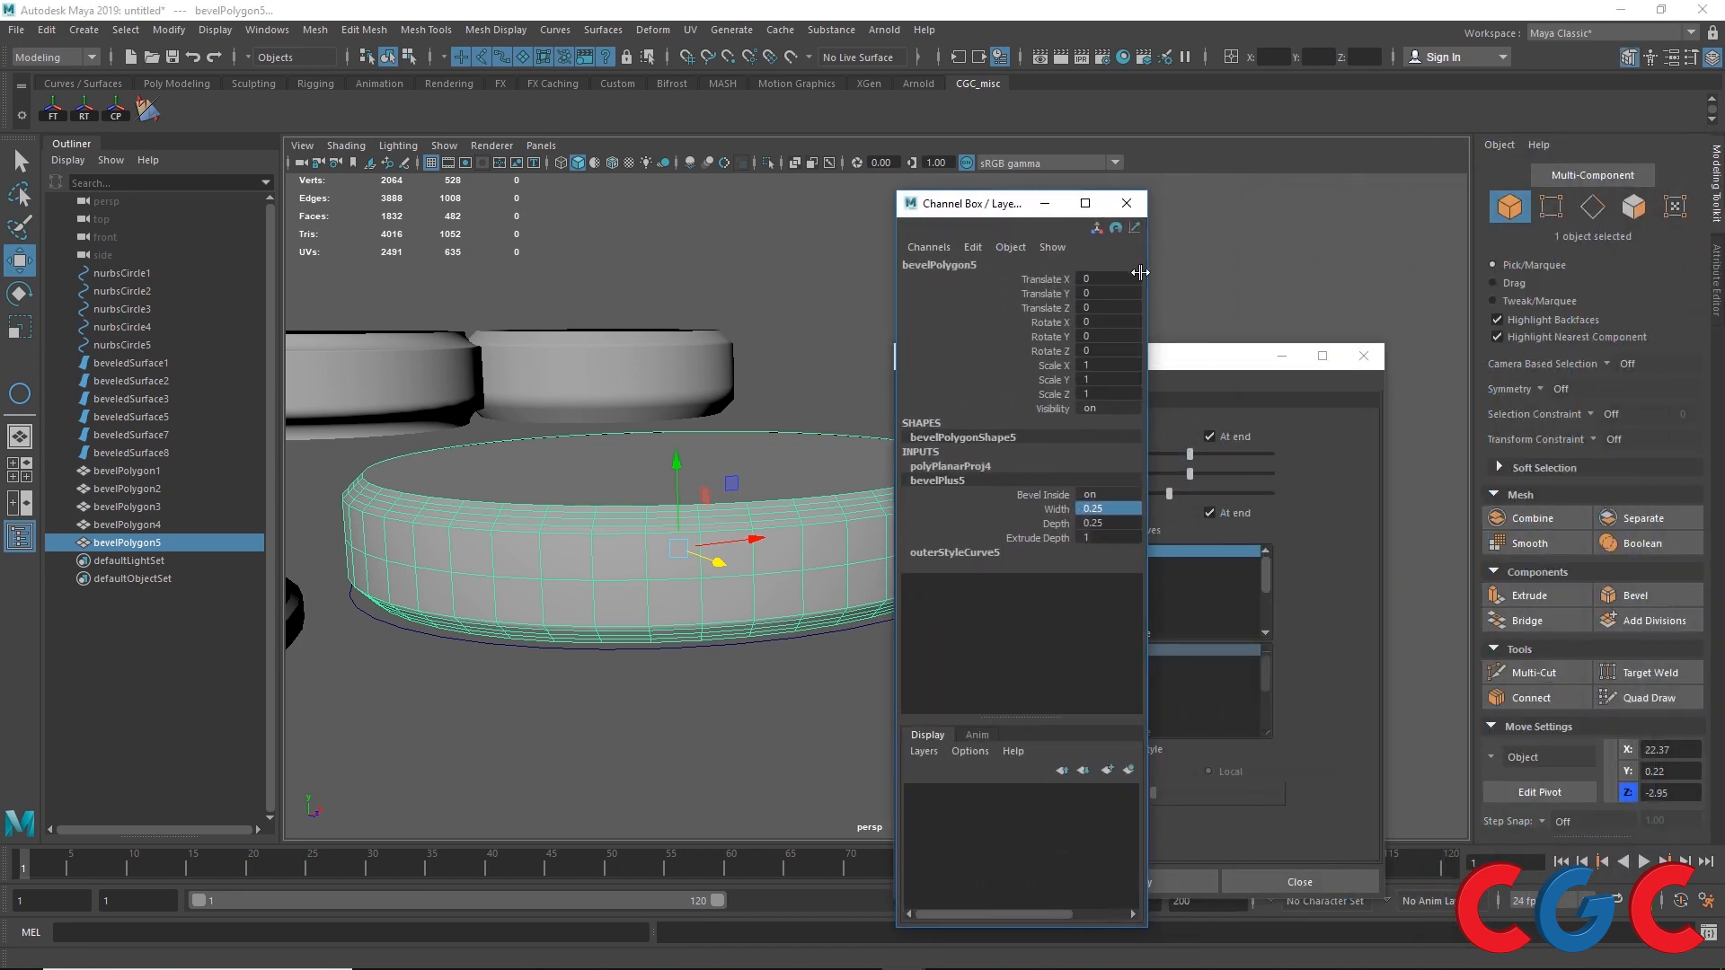
pyautogui.hotkey('ctrl', 'space')
pyautogui.moveTo(1239, 356); pyautogui.dragTo(1520, 149)
pyautogui.moveTo(1008, 207); pyautogui.dragTo(1245, 171)
pyautogui.moveTo(576, 467)
pyautogui.keyDown('alt'); pyautogui.mouseDown()
pyautogui.moveTo(642, 474)
pyautogui.moveTo(602, 476)
pyautogui.mouseUp(); pyautogui.keyUp('alt')
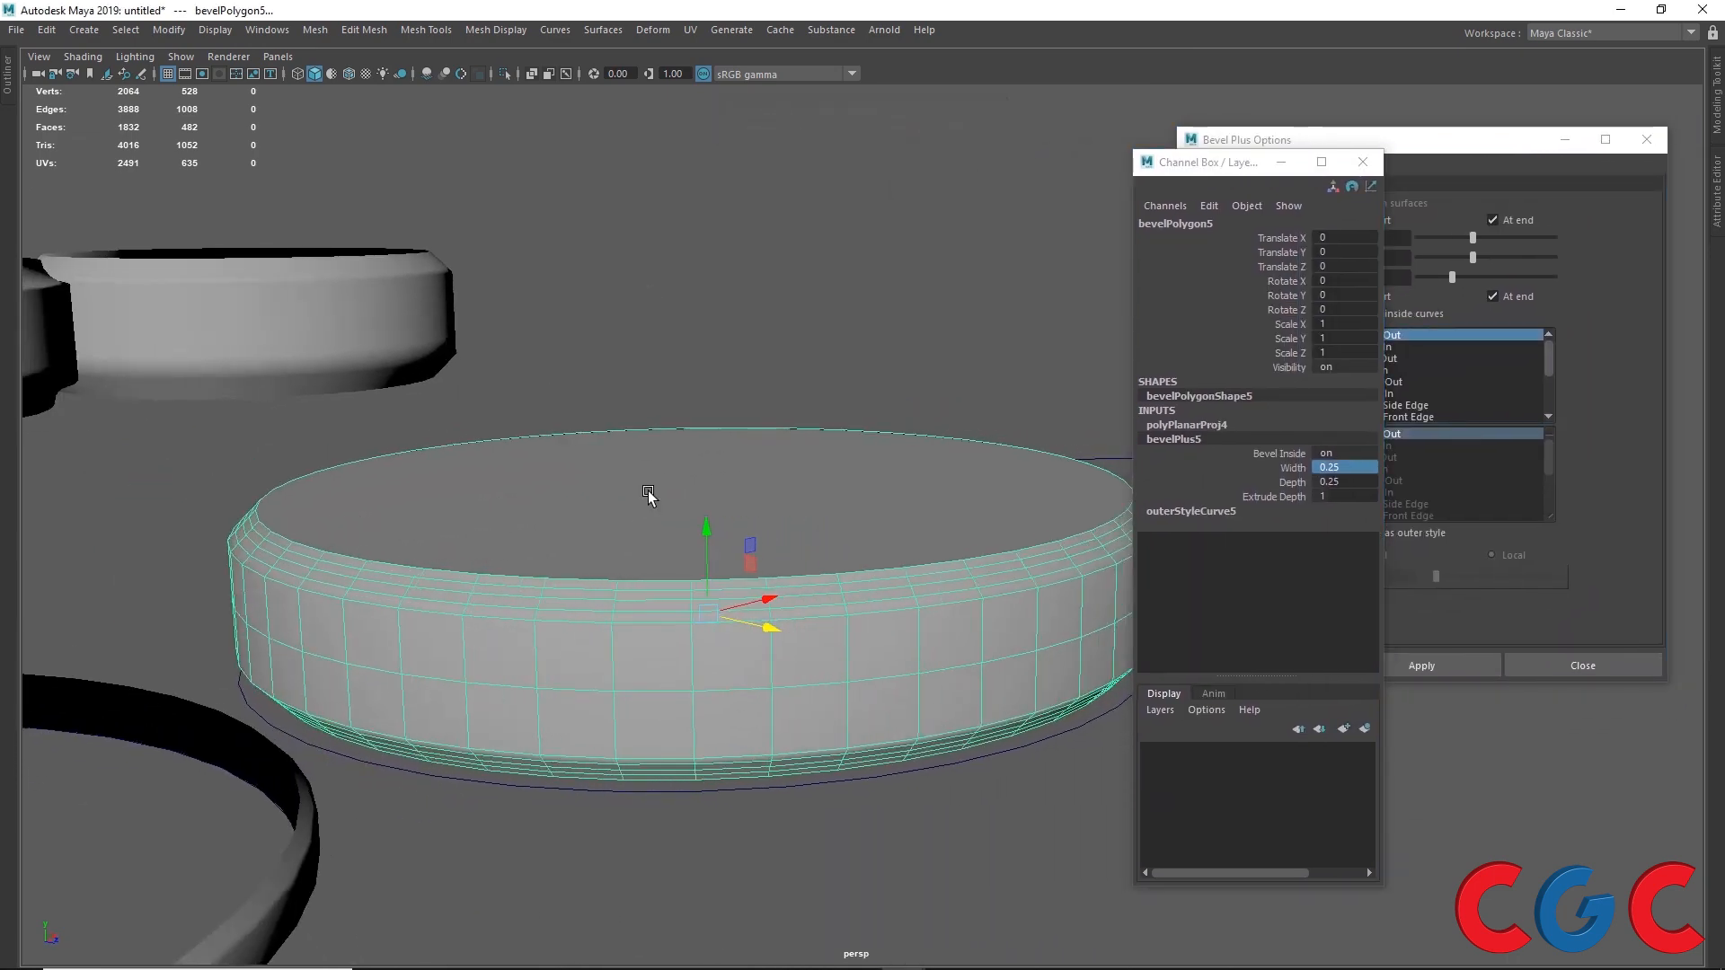
pyautogui.keyDown('alt'); pyautogui.moveTo(646, 489); pyautogui.dragTo(544, 417, button='middle'); pyautogui.keyUp('alt')
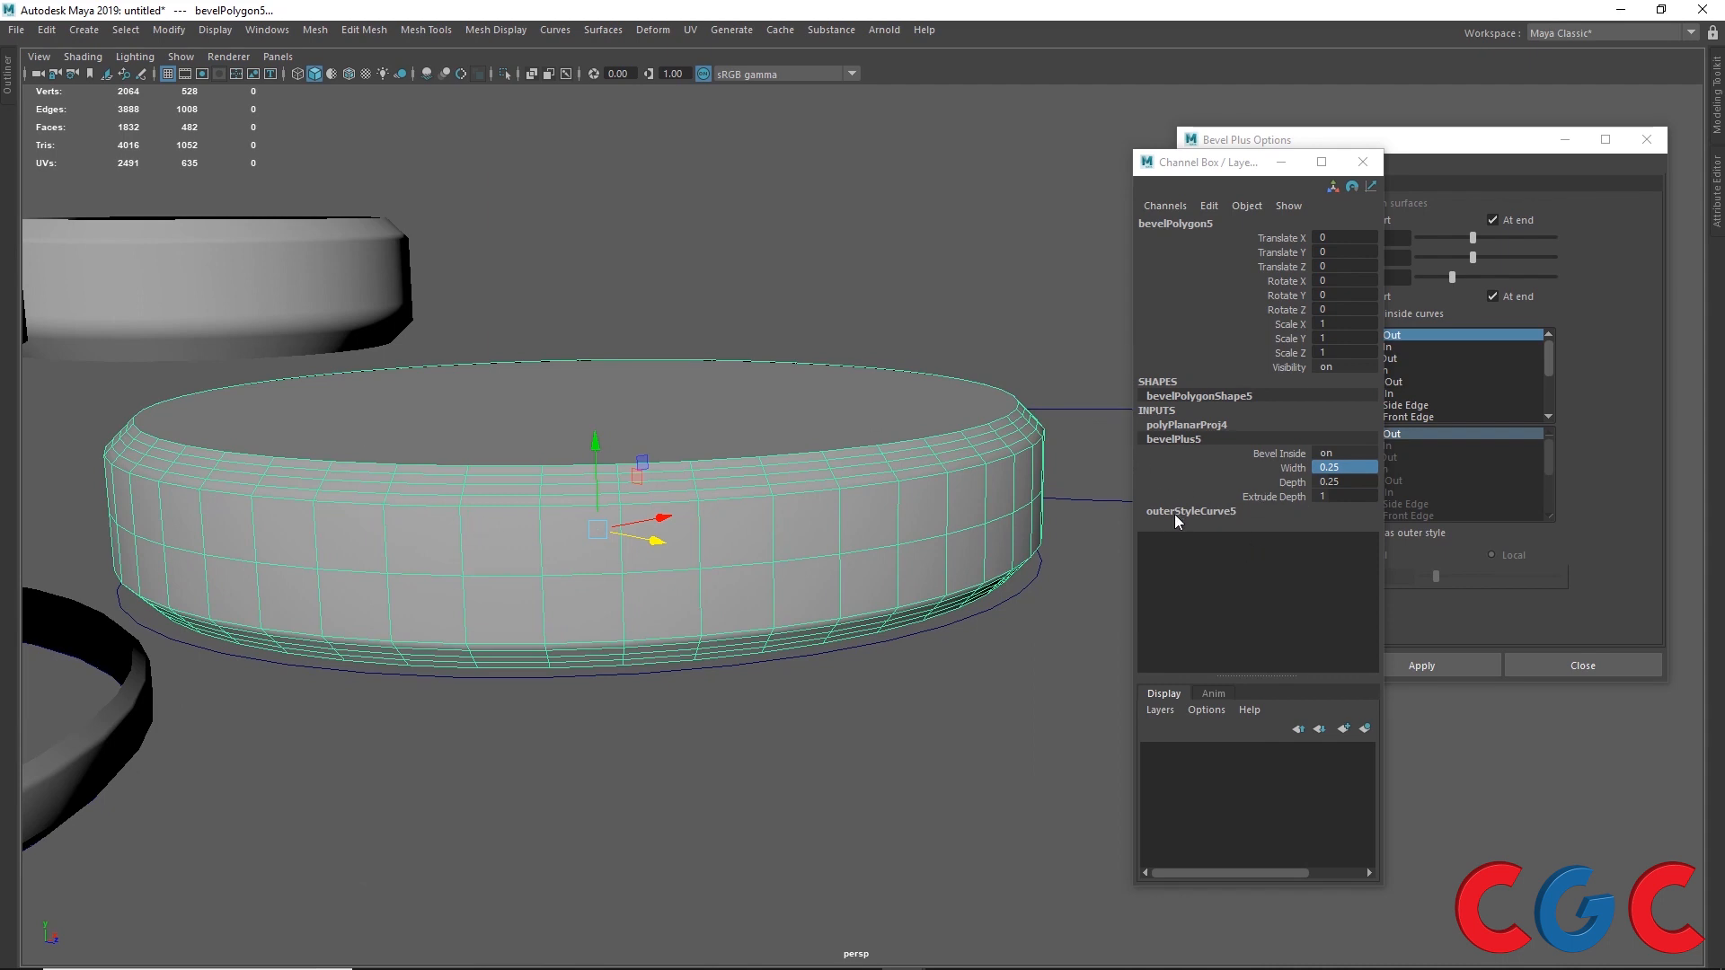
# Step: Try several outer bevel styles on the object's style curve, ending with Convex Side Edge
pyautogui.click(1338, 453)
pyautogui.click(1340, 453)
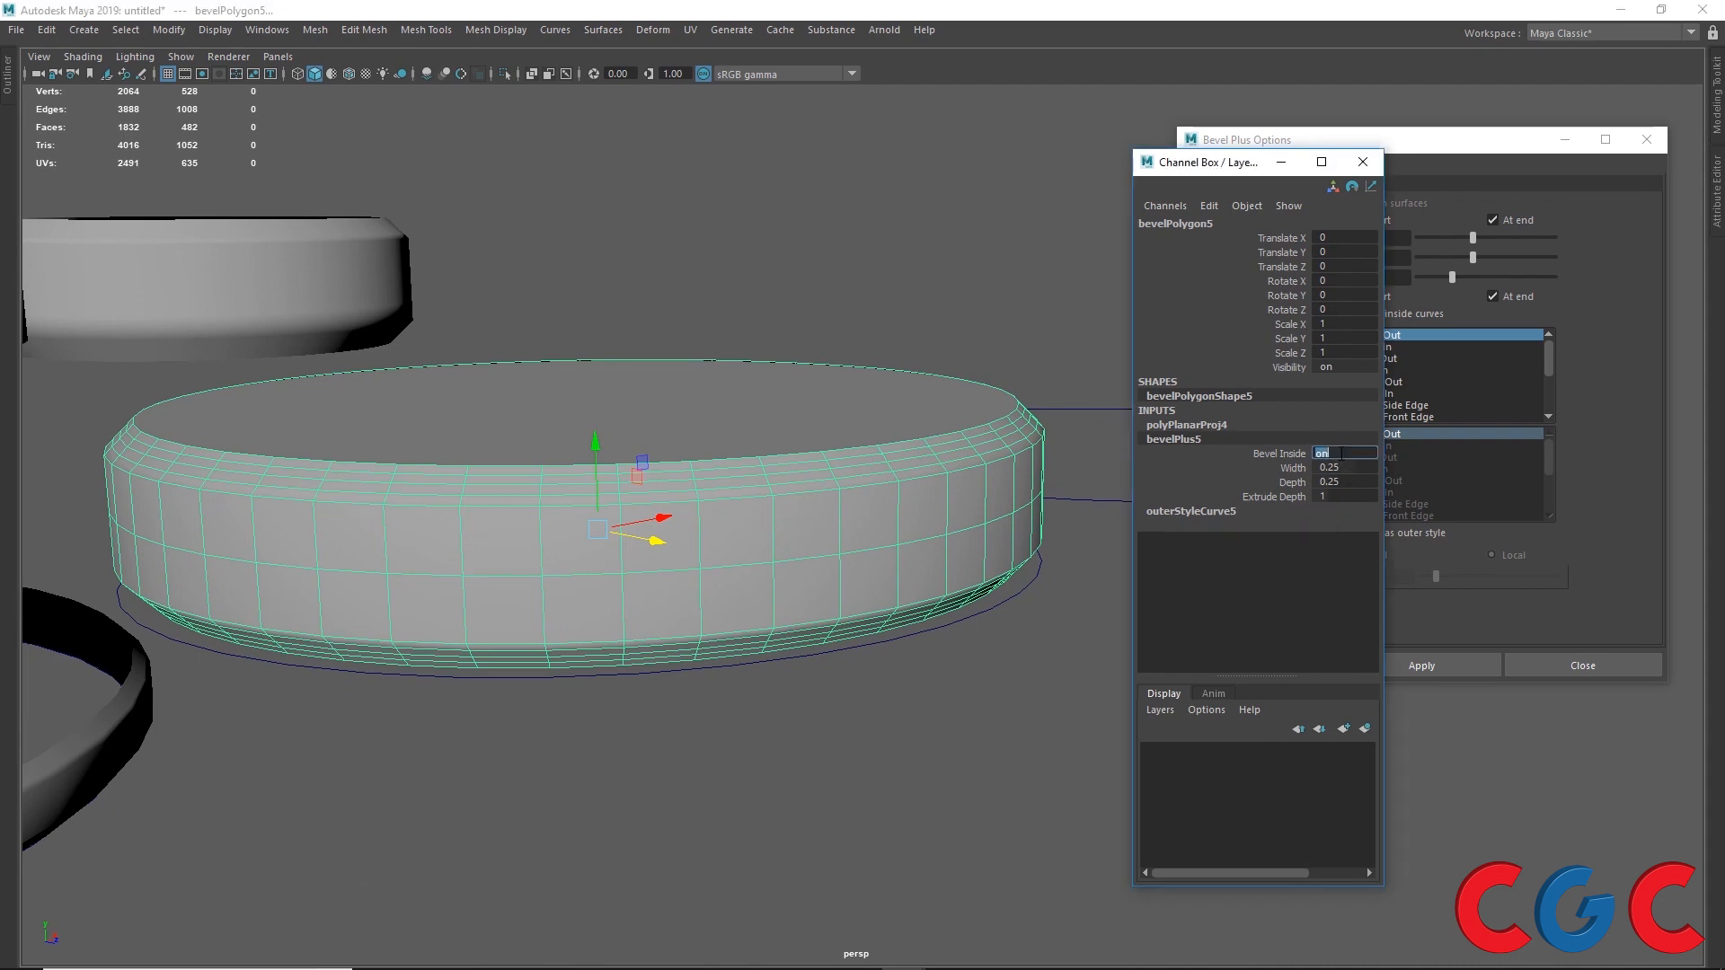
pyautogui.click(1192, 511)
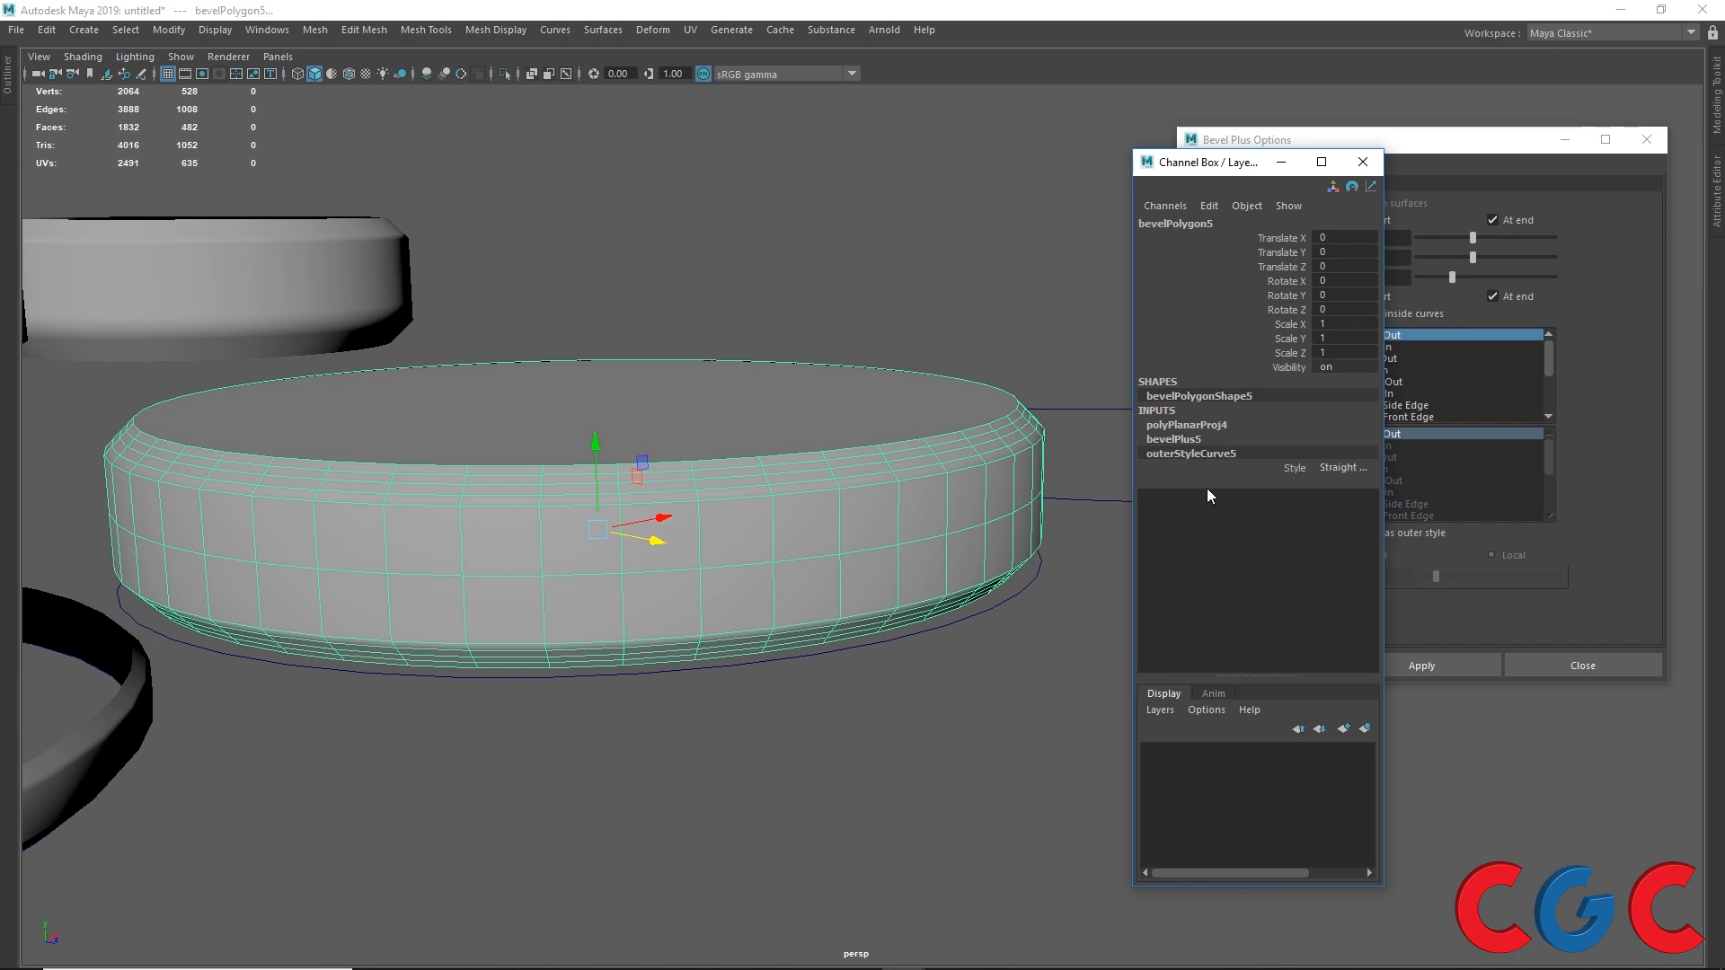
pyautogui.click(1329, 467)
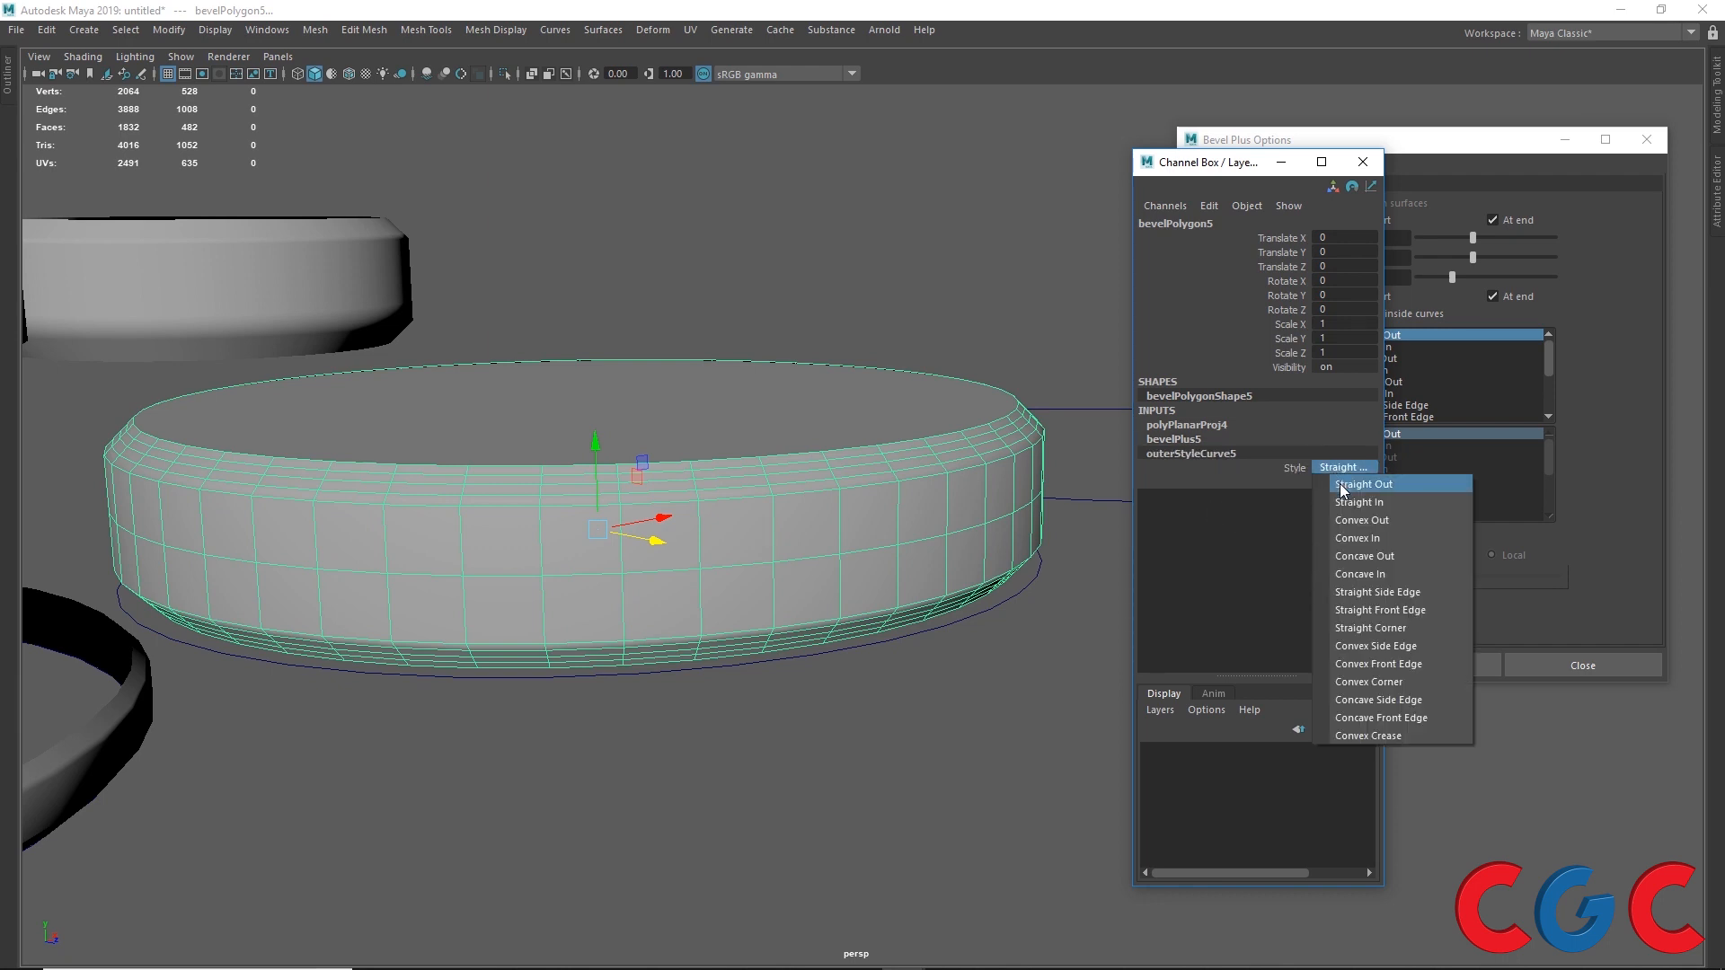
pyautogui.click(1339, 483)
pyautogui.click(1334, 469)
pyautogui.click(1358, 502)
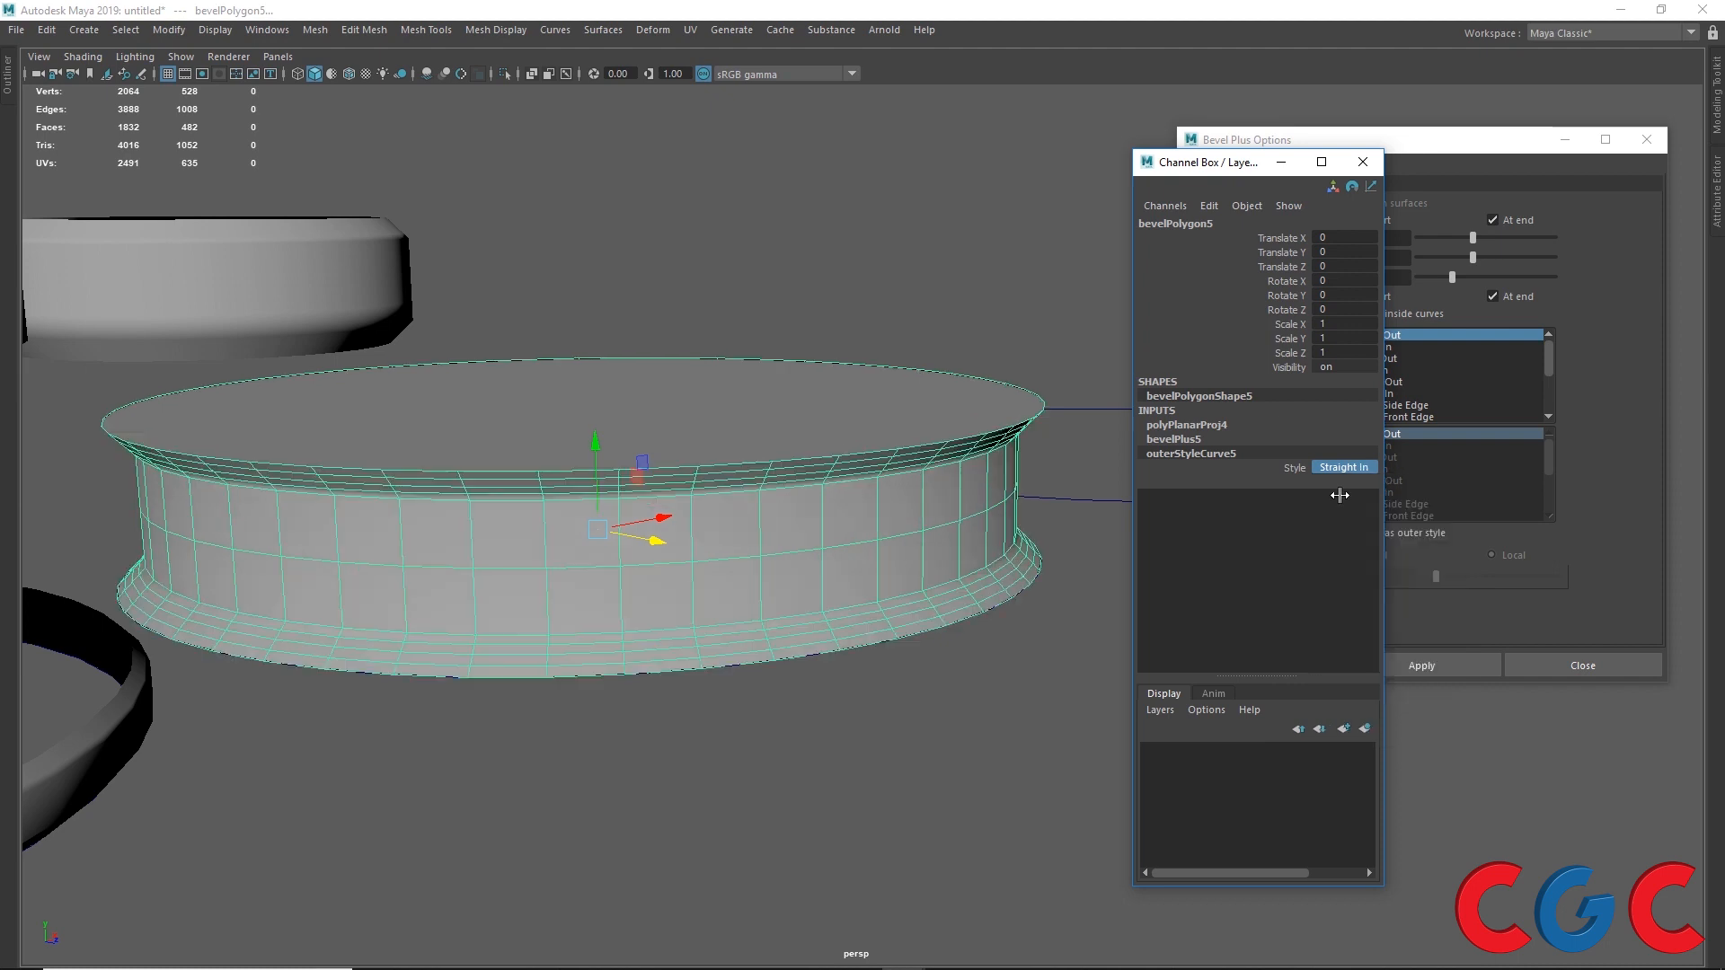
pyautogui.click(1341, 467)
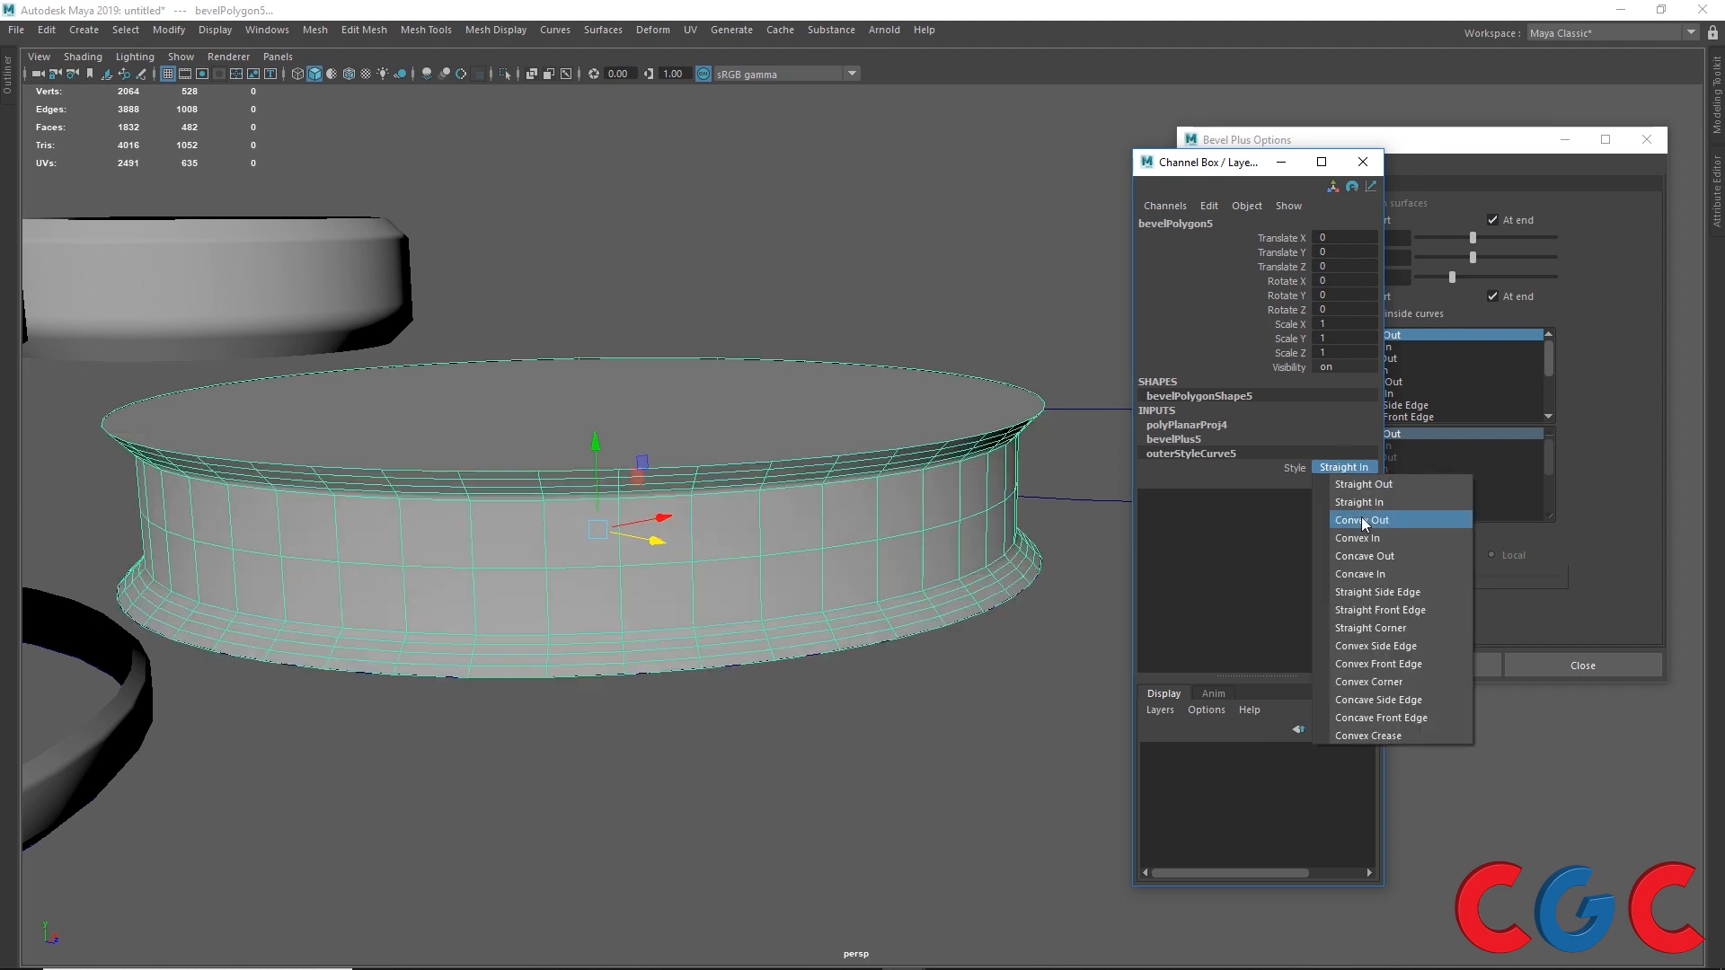
pyautogui.click(1361, 517)
pyautogui.click(1346, 466)
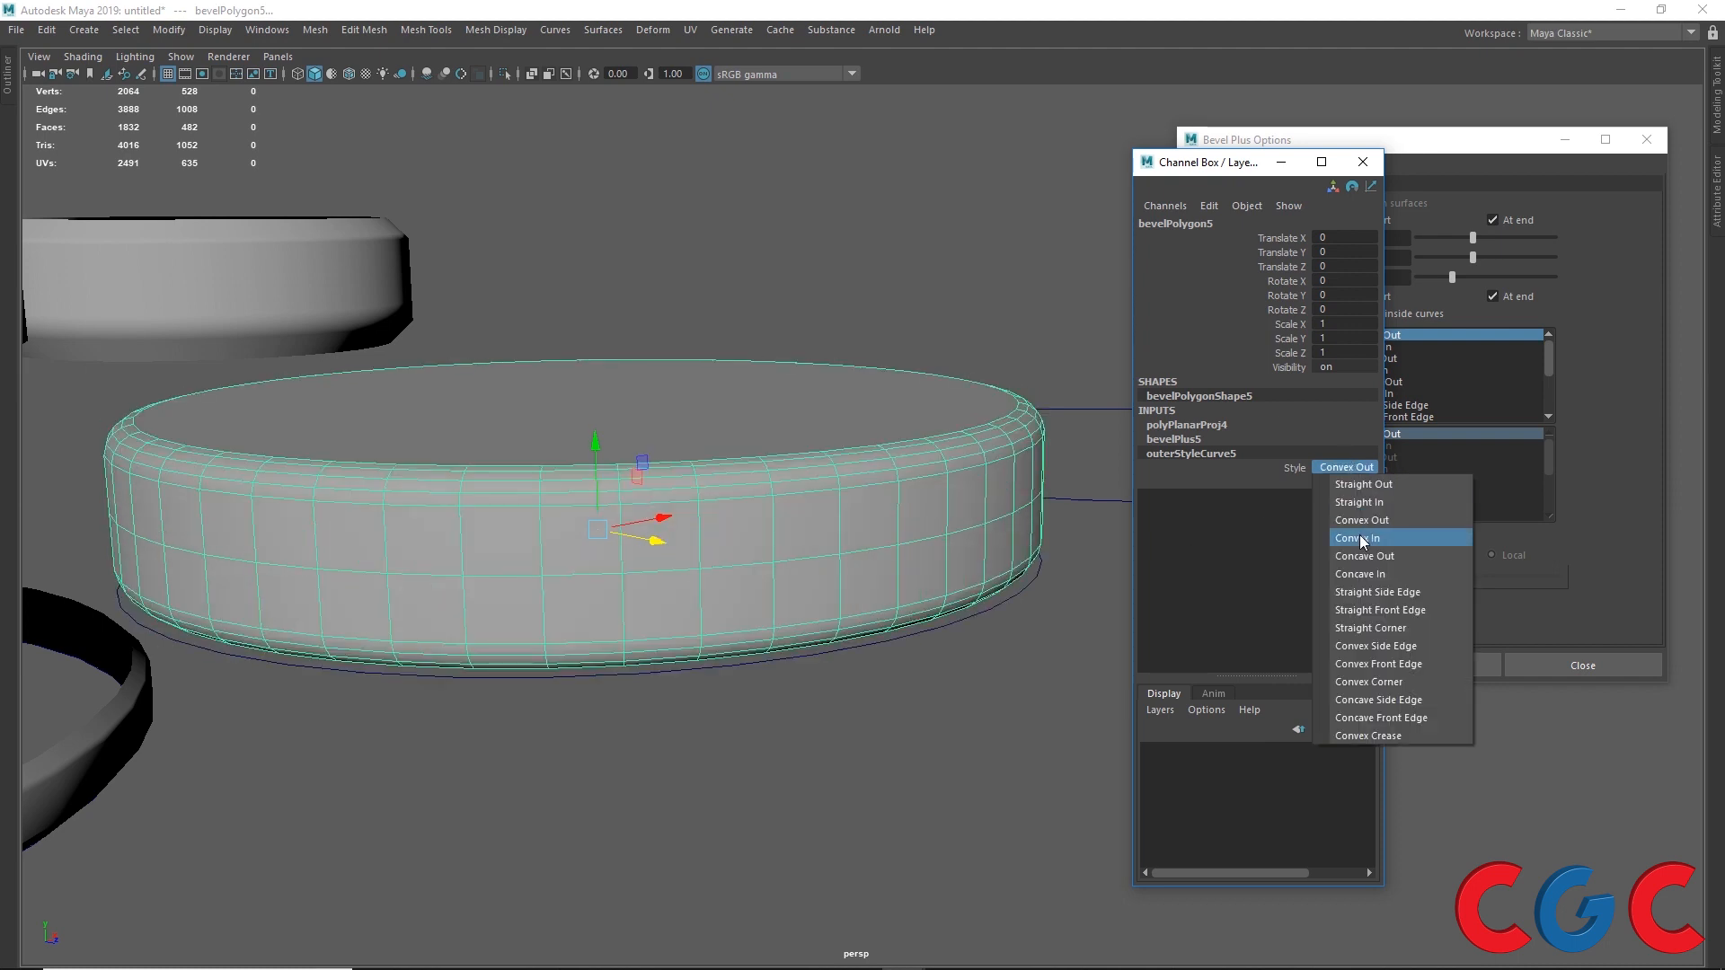
pyautogui.click(1361, 538)
pyautogui.click(1350, 468)
pyautogui.click(1360, 570)
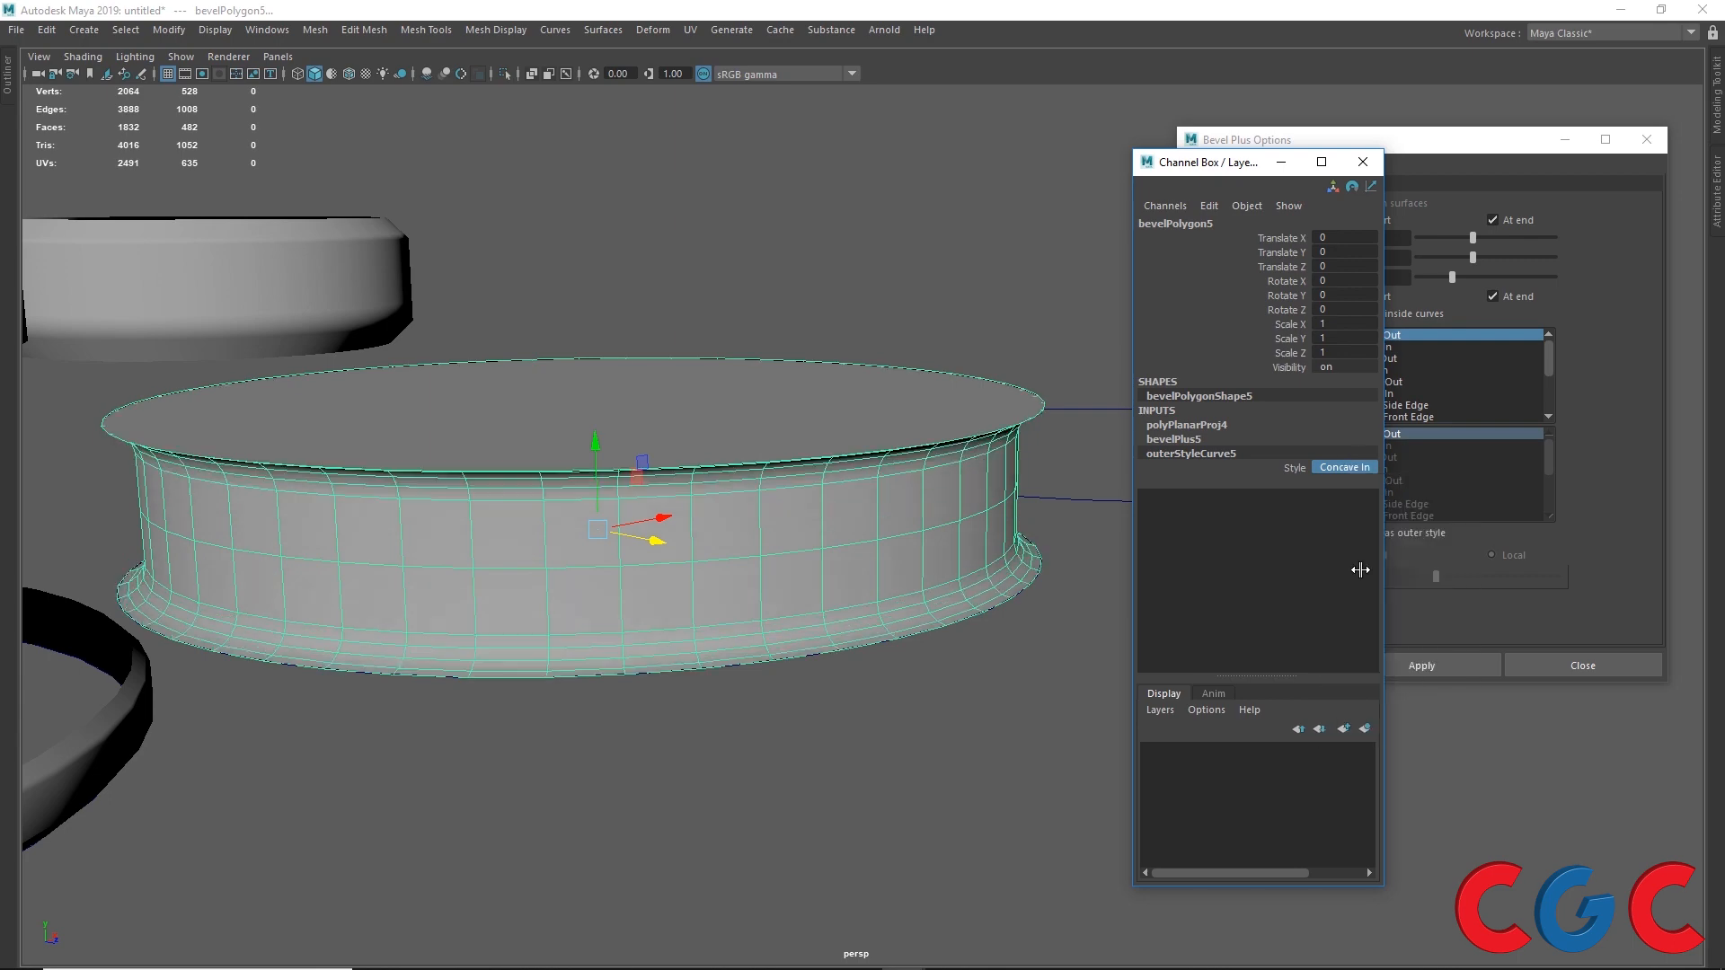
pyautogui.click(1344, 467)
pyautogui.click(1355, 647)
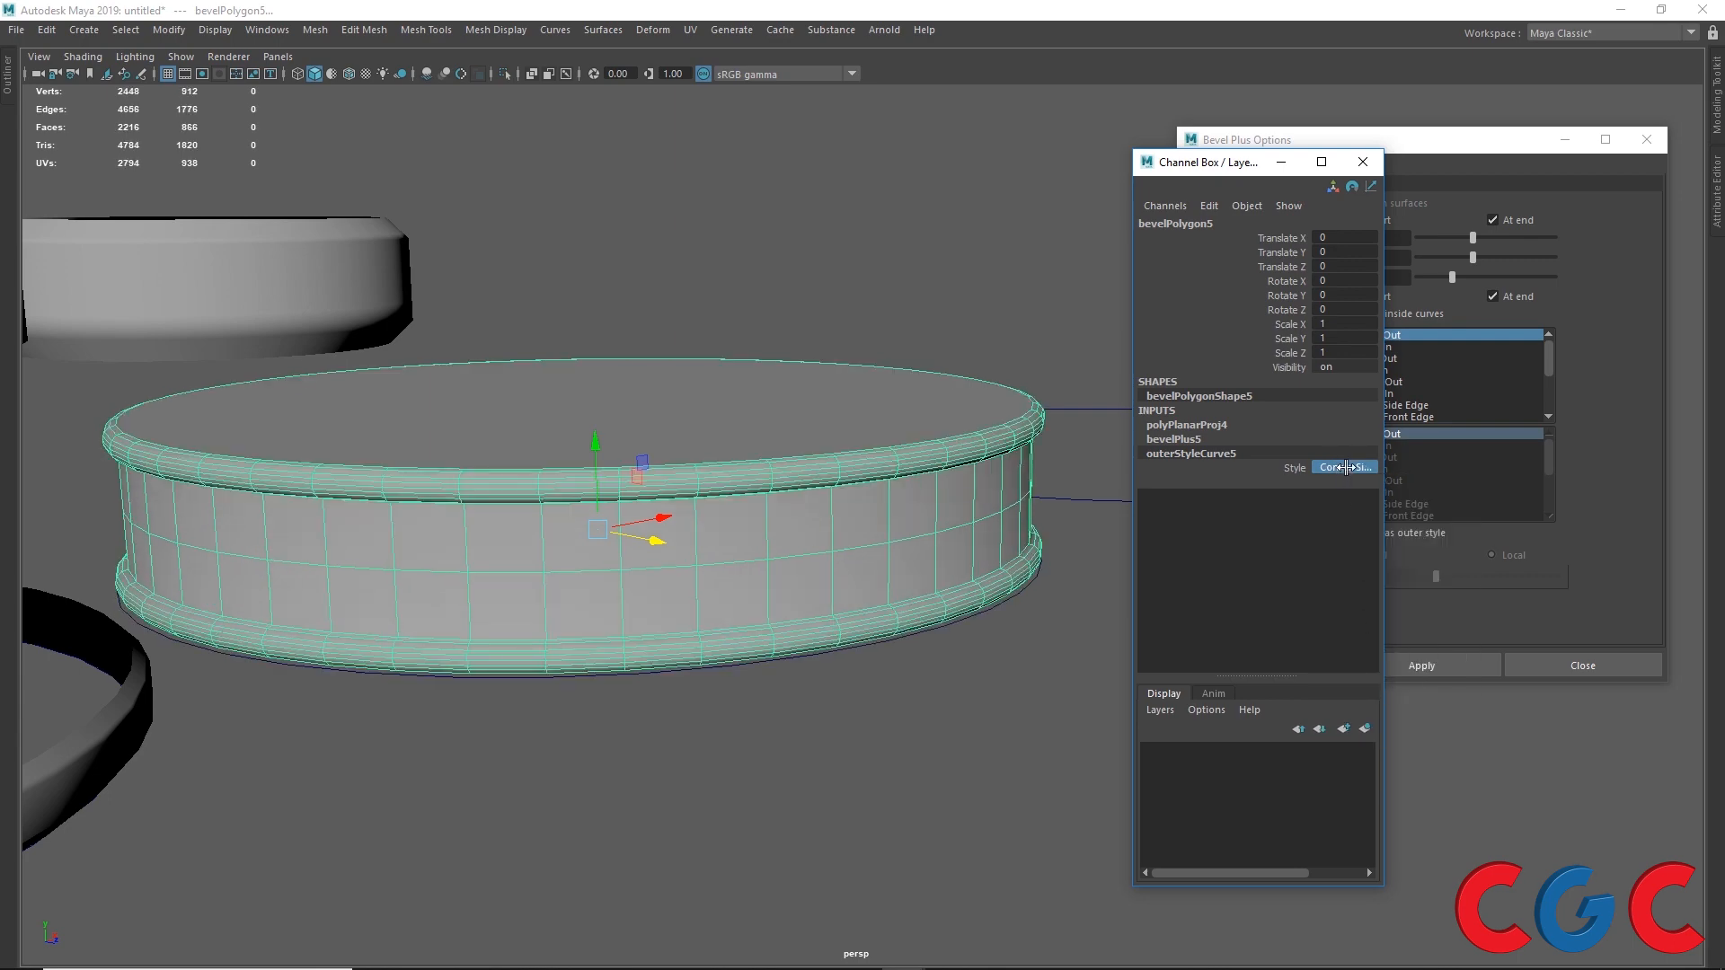
# Step: Select the fifth circle
pyautogui.scroll(-3, 554, 533)
pyautogui.keyDown('alt'); pyautogui.moveTo(554, 533); pyautogui.dragTo(509, 630); pyautogui.keyUp('alt')
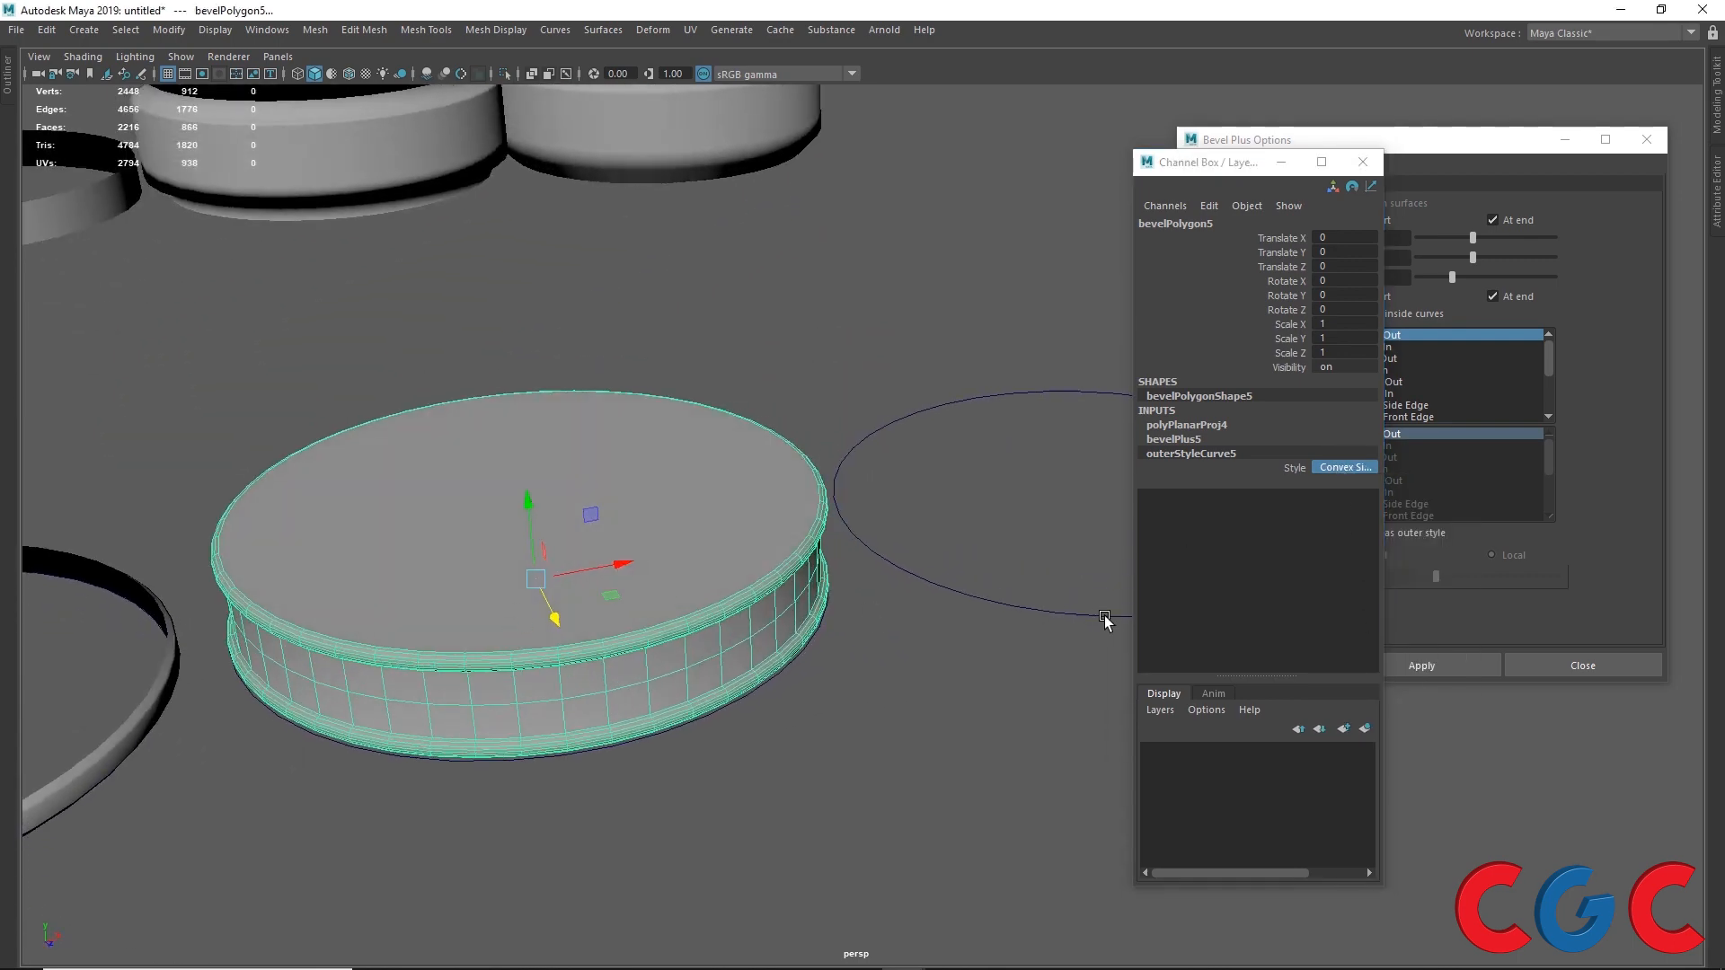
pyautogui.click(1024, 613)
pyautogui.click(1238, 166)
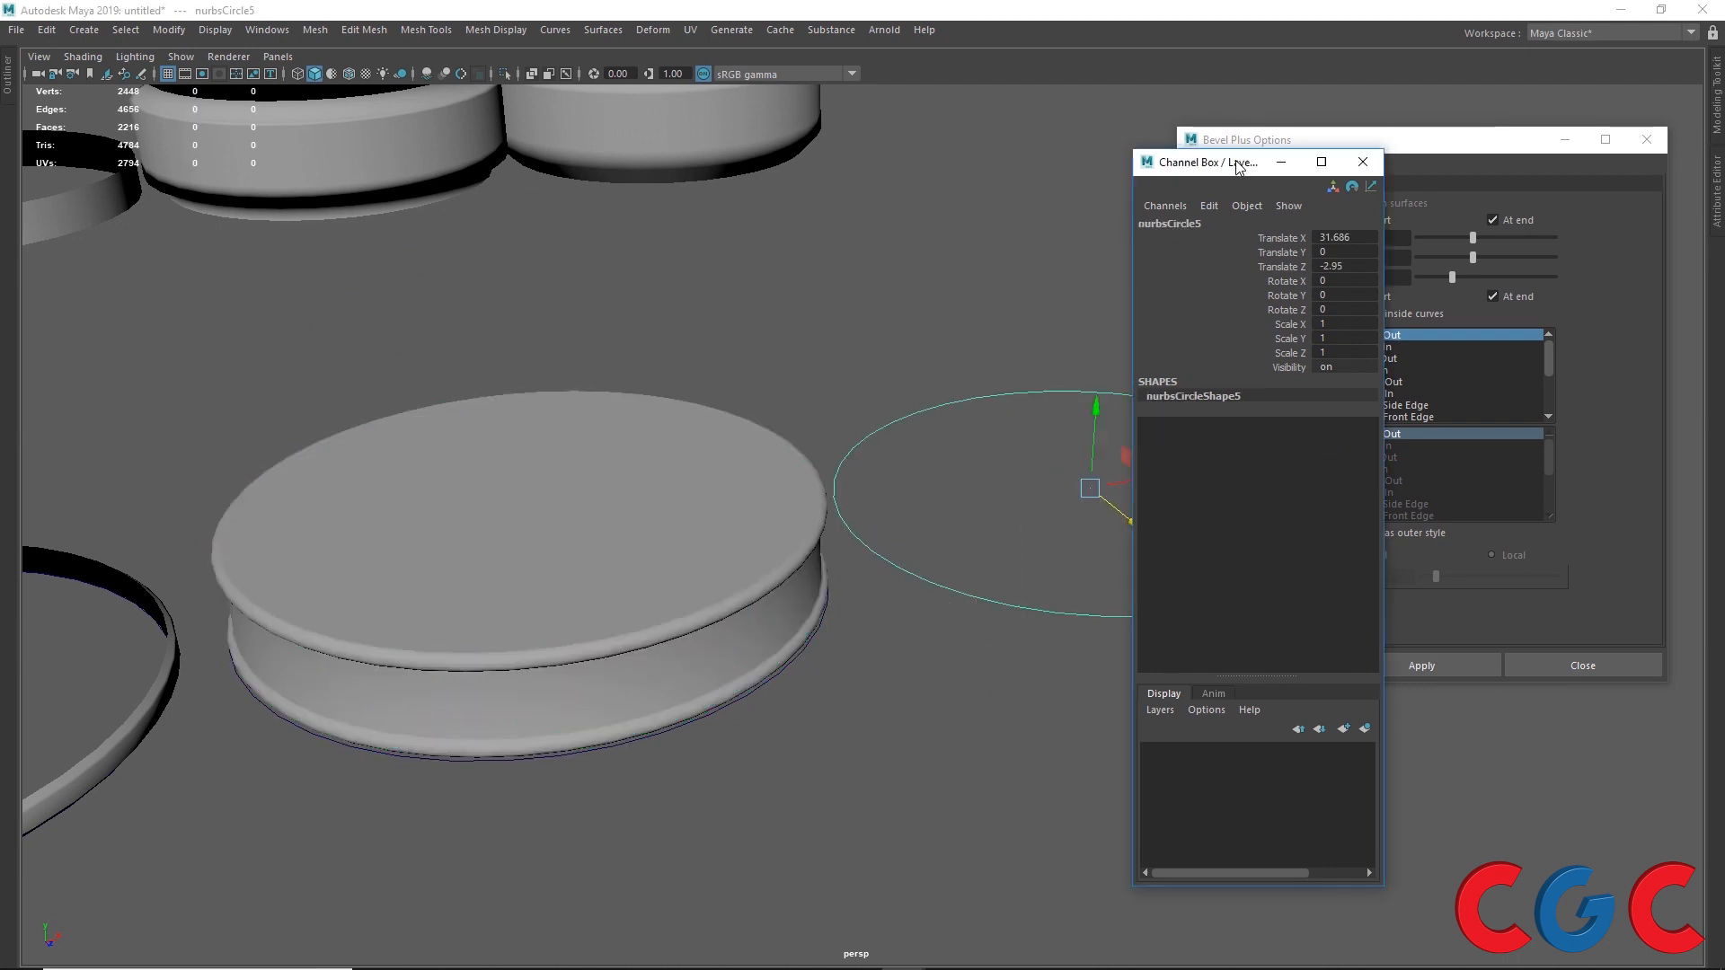
pyautogui.moveTo(1238, 166); pyautogui.dragTo(1073, 736)
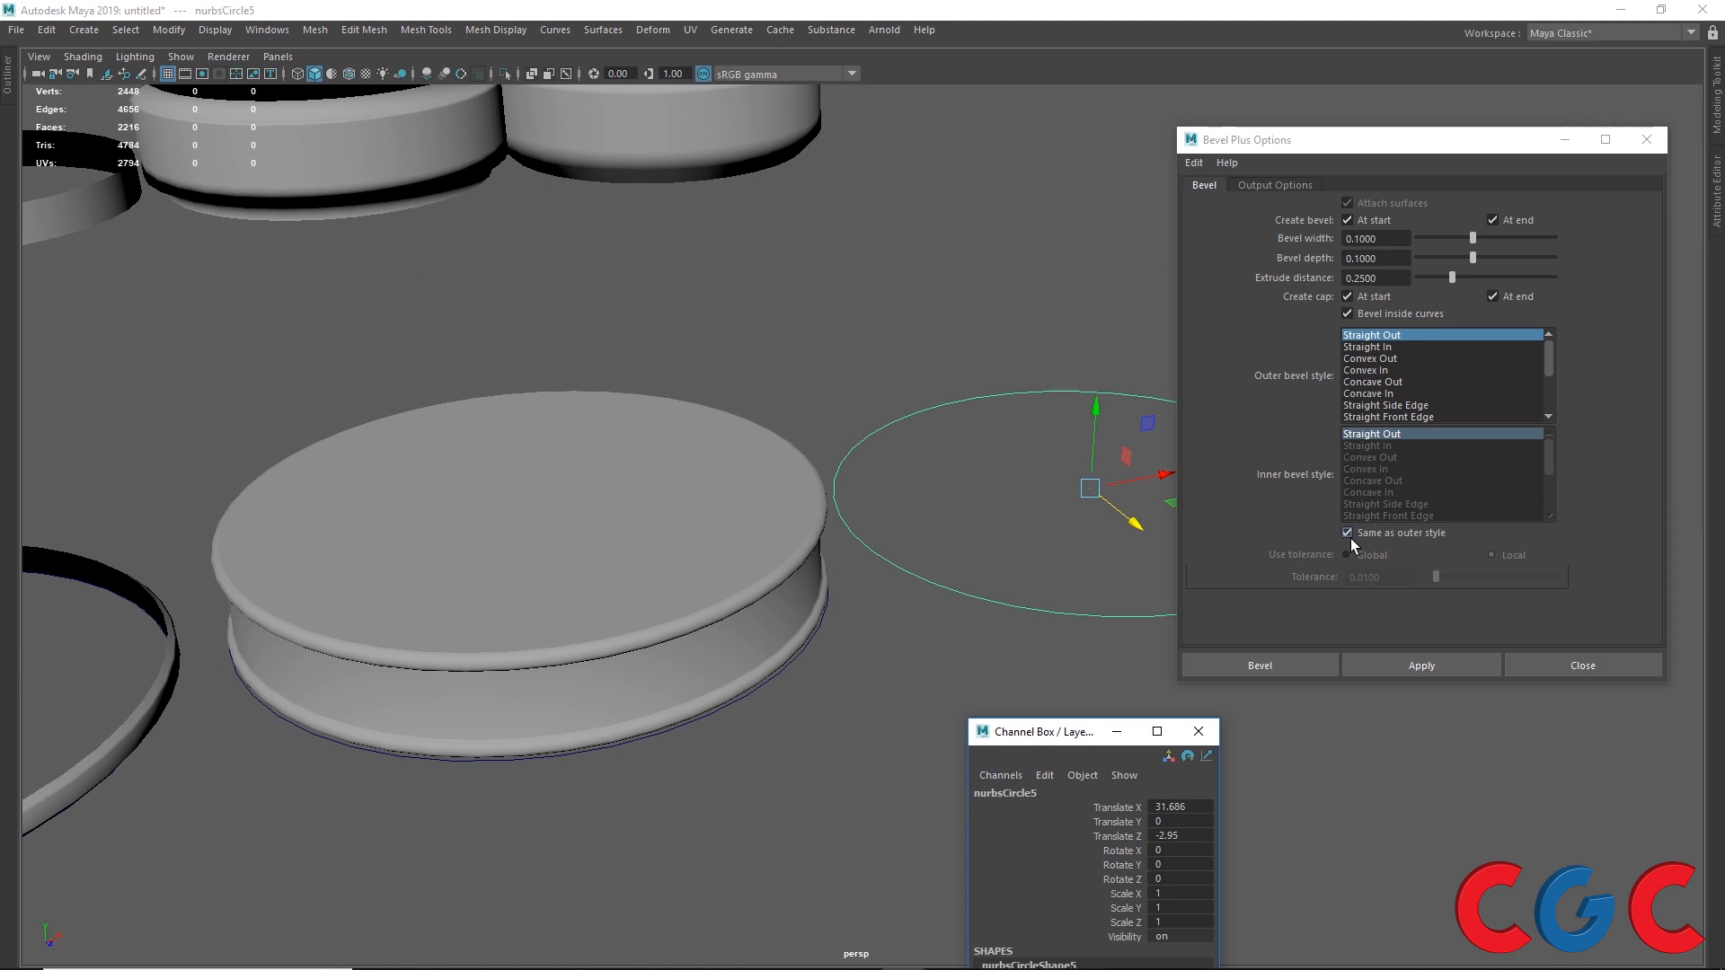
pyautogui.moveTo(1048, 736); pyautogui.dragTo(930, 373)
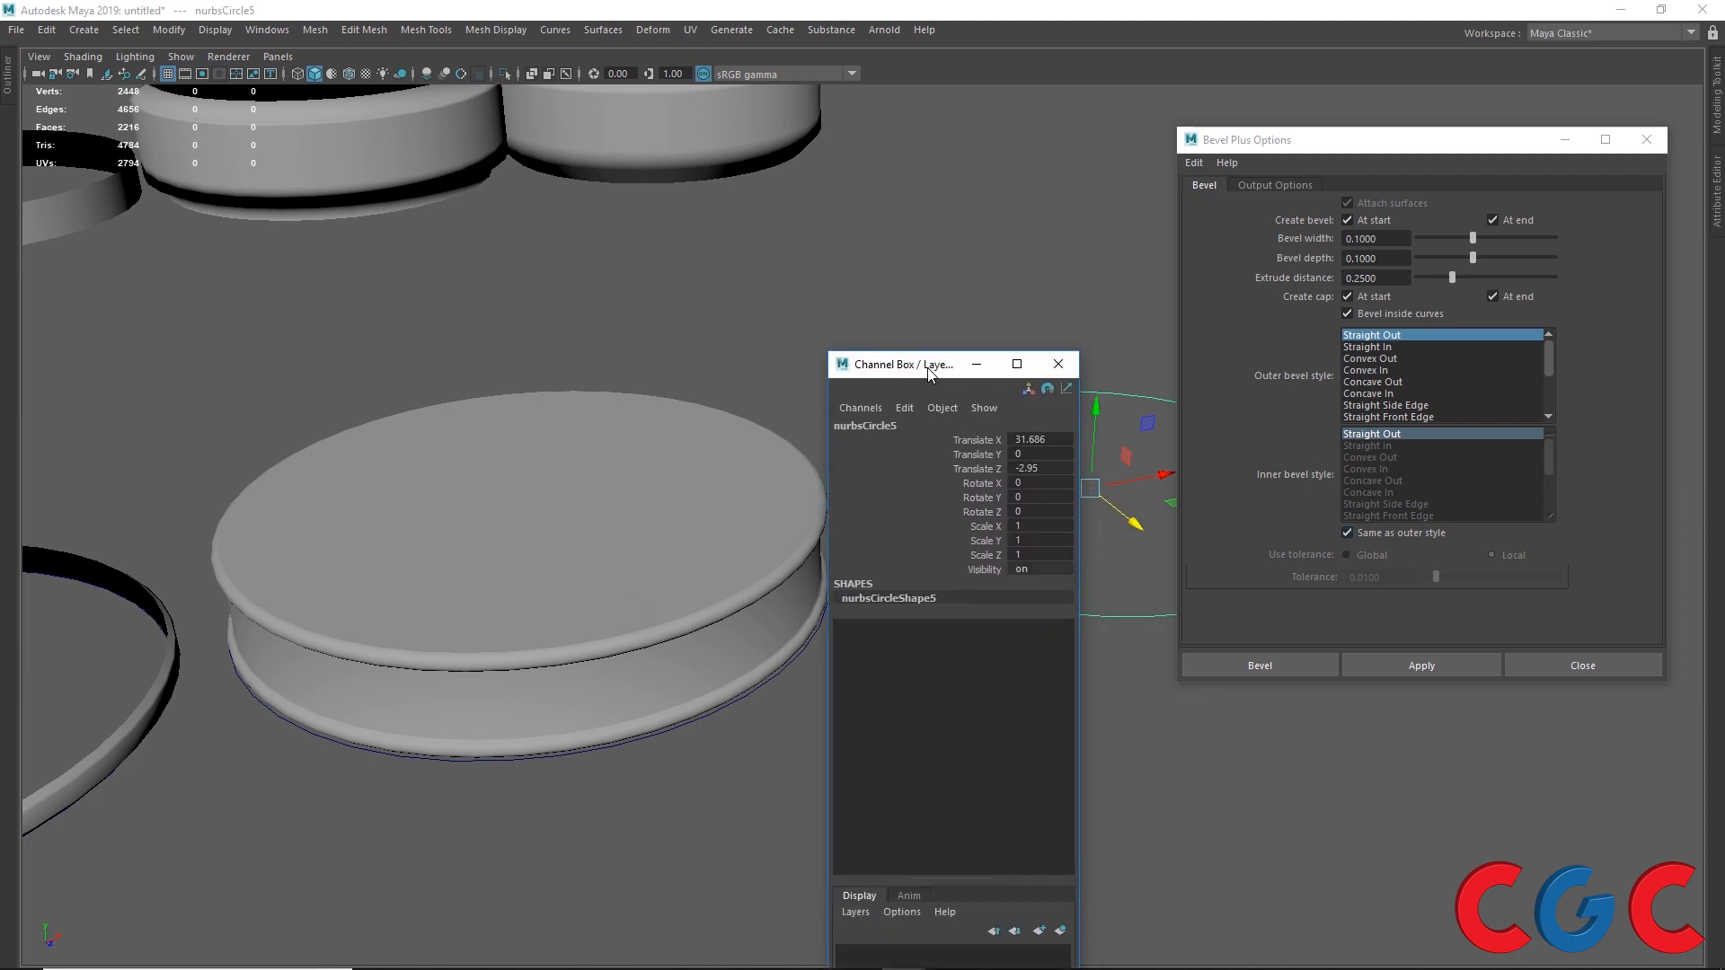
pyautogui.click(1347, 533)
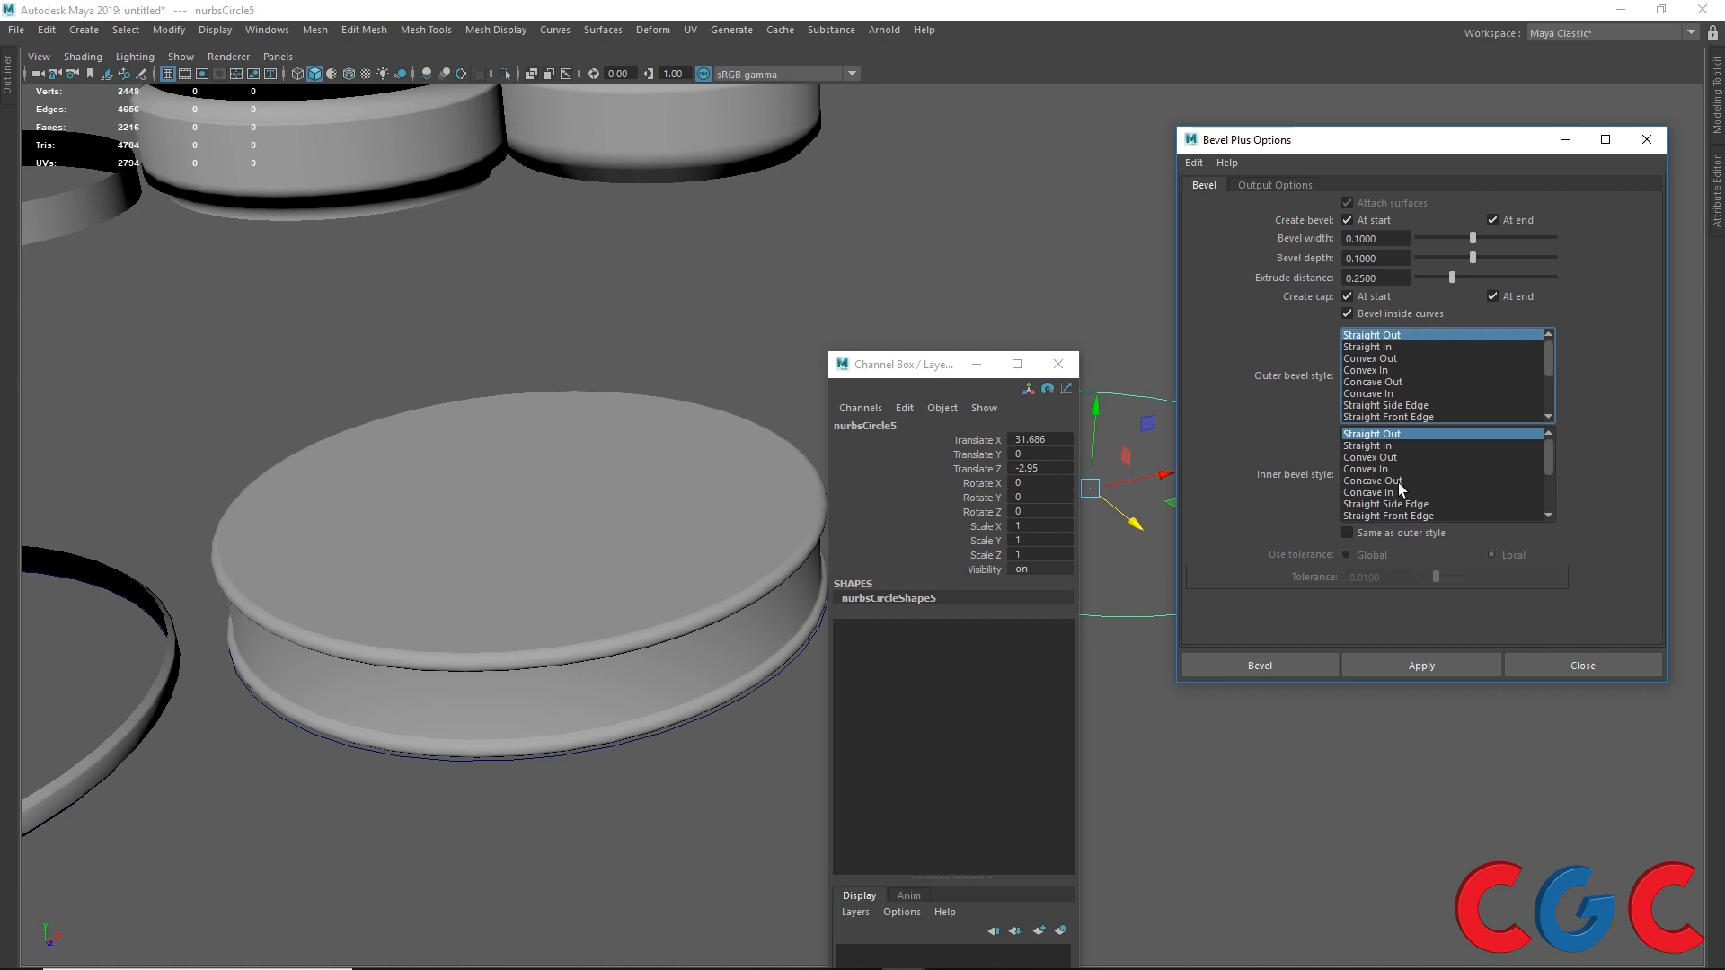
pyautogui.click(1358, 531)
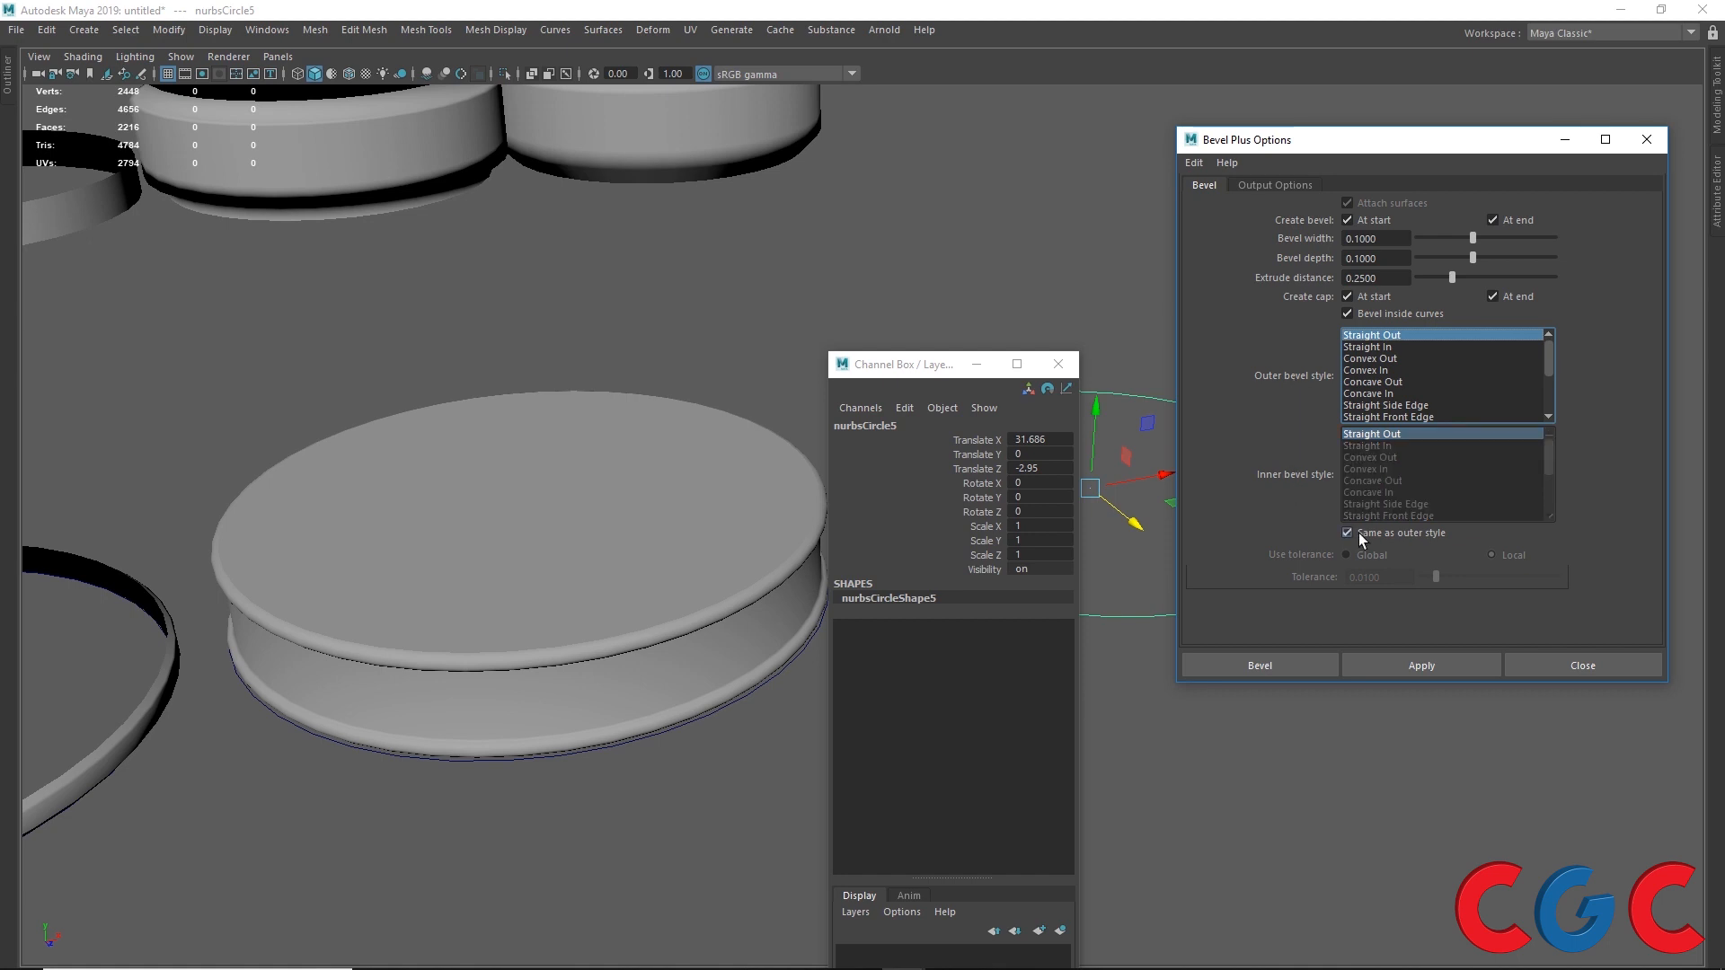
pyautogui.click(1359, 532)
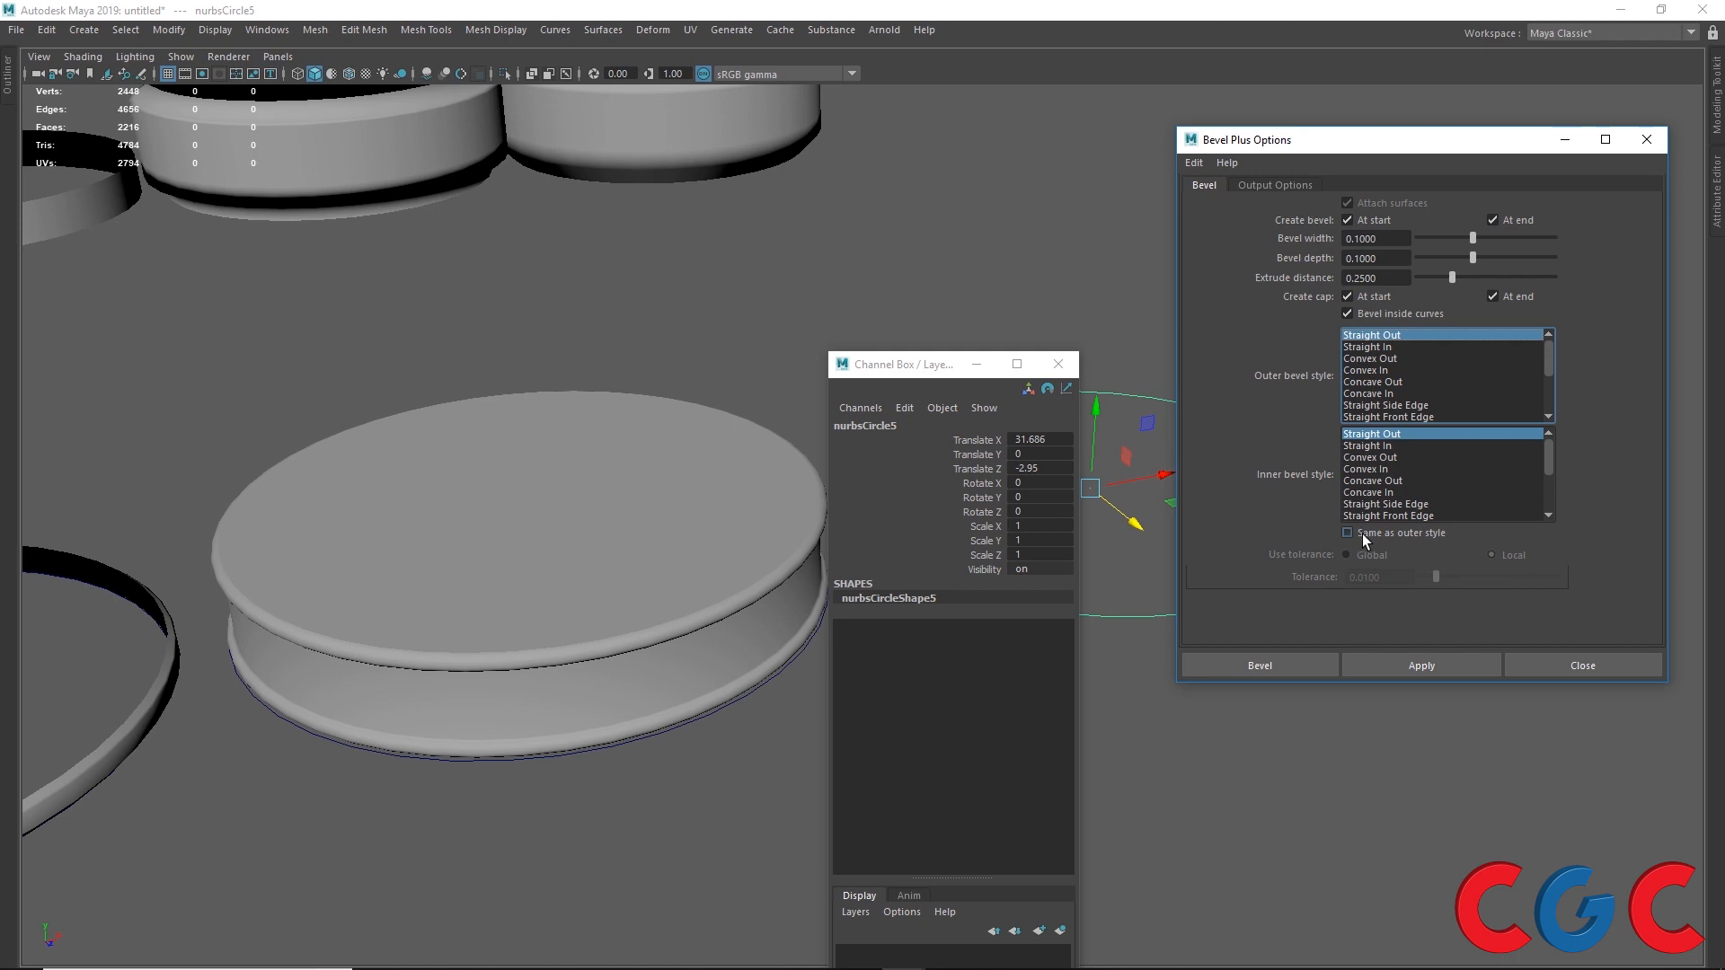
pyautogui.click(1362, 534)
# Step: Turn off both caps, choose the Straight Side Edge outer style, and apply Bevel Plus to the fifth circle
pyautogui.moveTo(916, 364); pyautogui.dragTo(651, 318)
pyautogui.keyDown('alt'); pyautogui.moveTo(1036, 378); pyautogui.dragTo(889, 332, button='middle'); pyautogui.keyUp('alt')
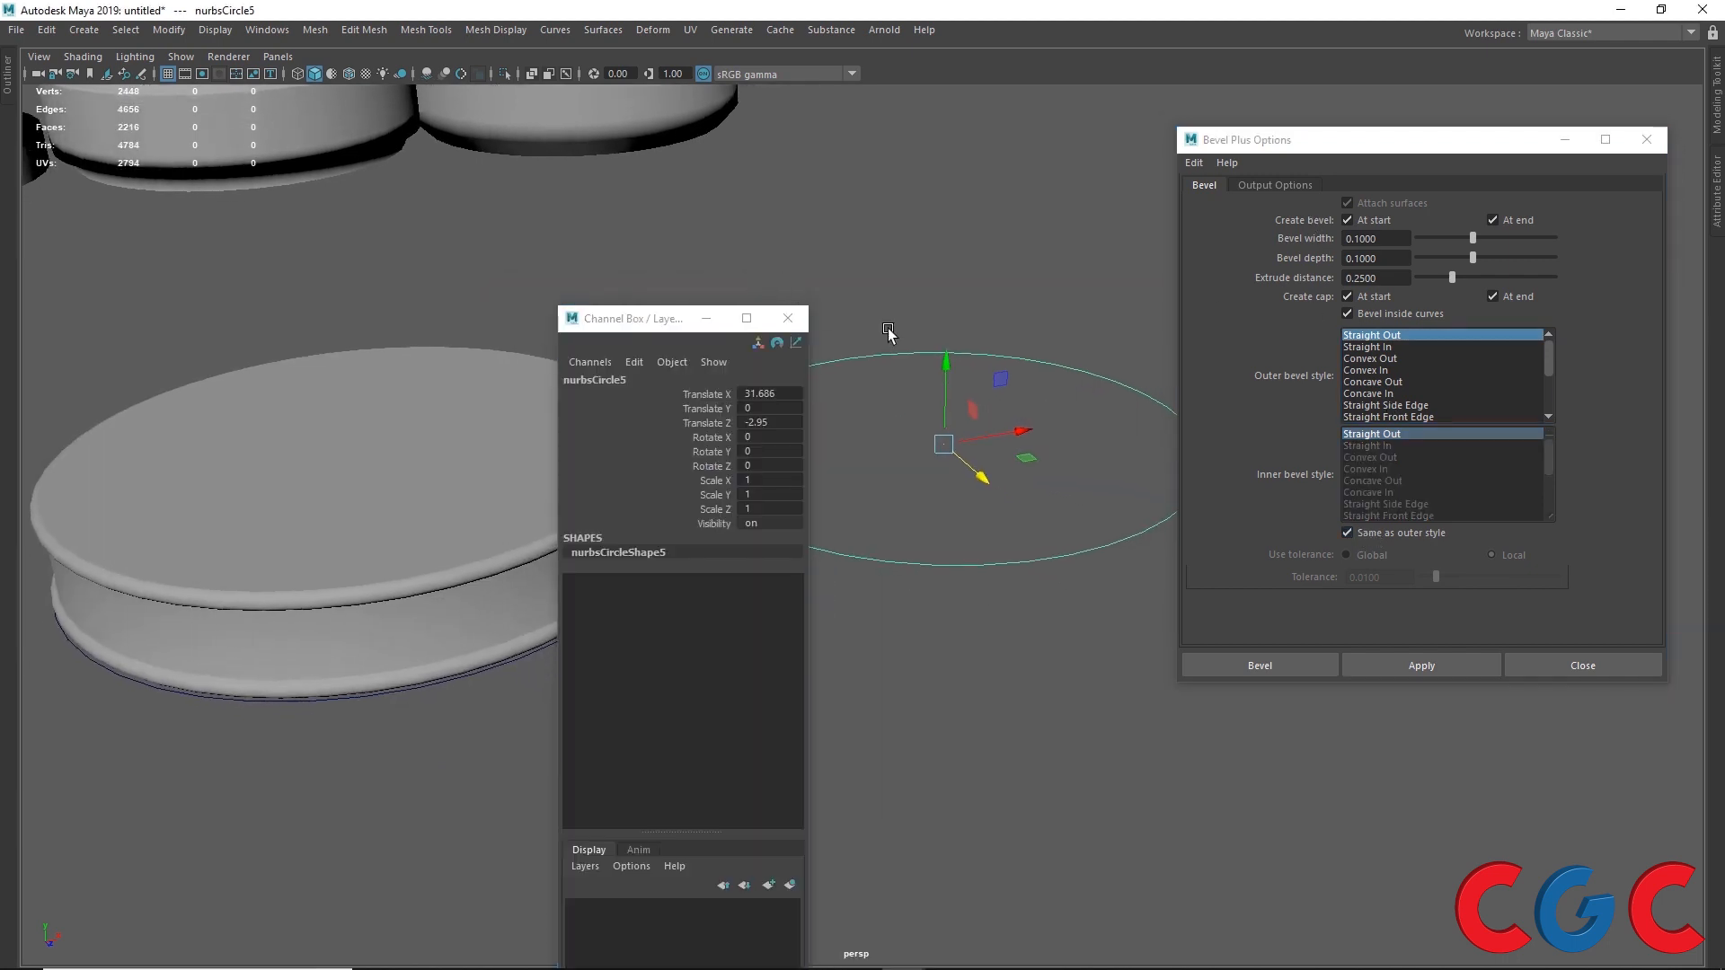
pyautogui.keyDown('alt'); pyautogui.moveTo(1096, 386); pyautogui.dragTo(975, 328); pyautogui.keyUp('alt')
pyautogui.moveTo(646, 319); pyautogui.dragTo(481, 302)
pyautogui.click(1359, 222)
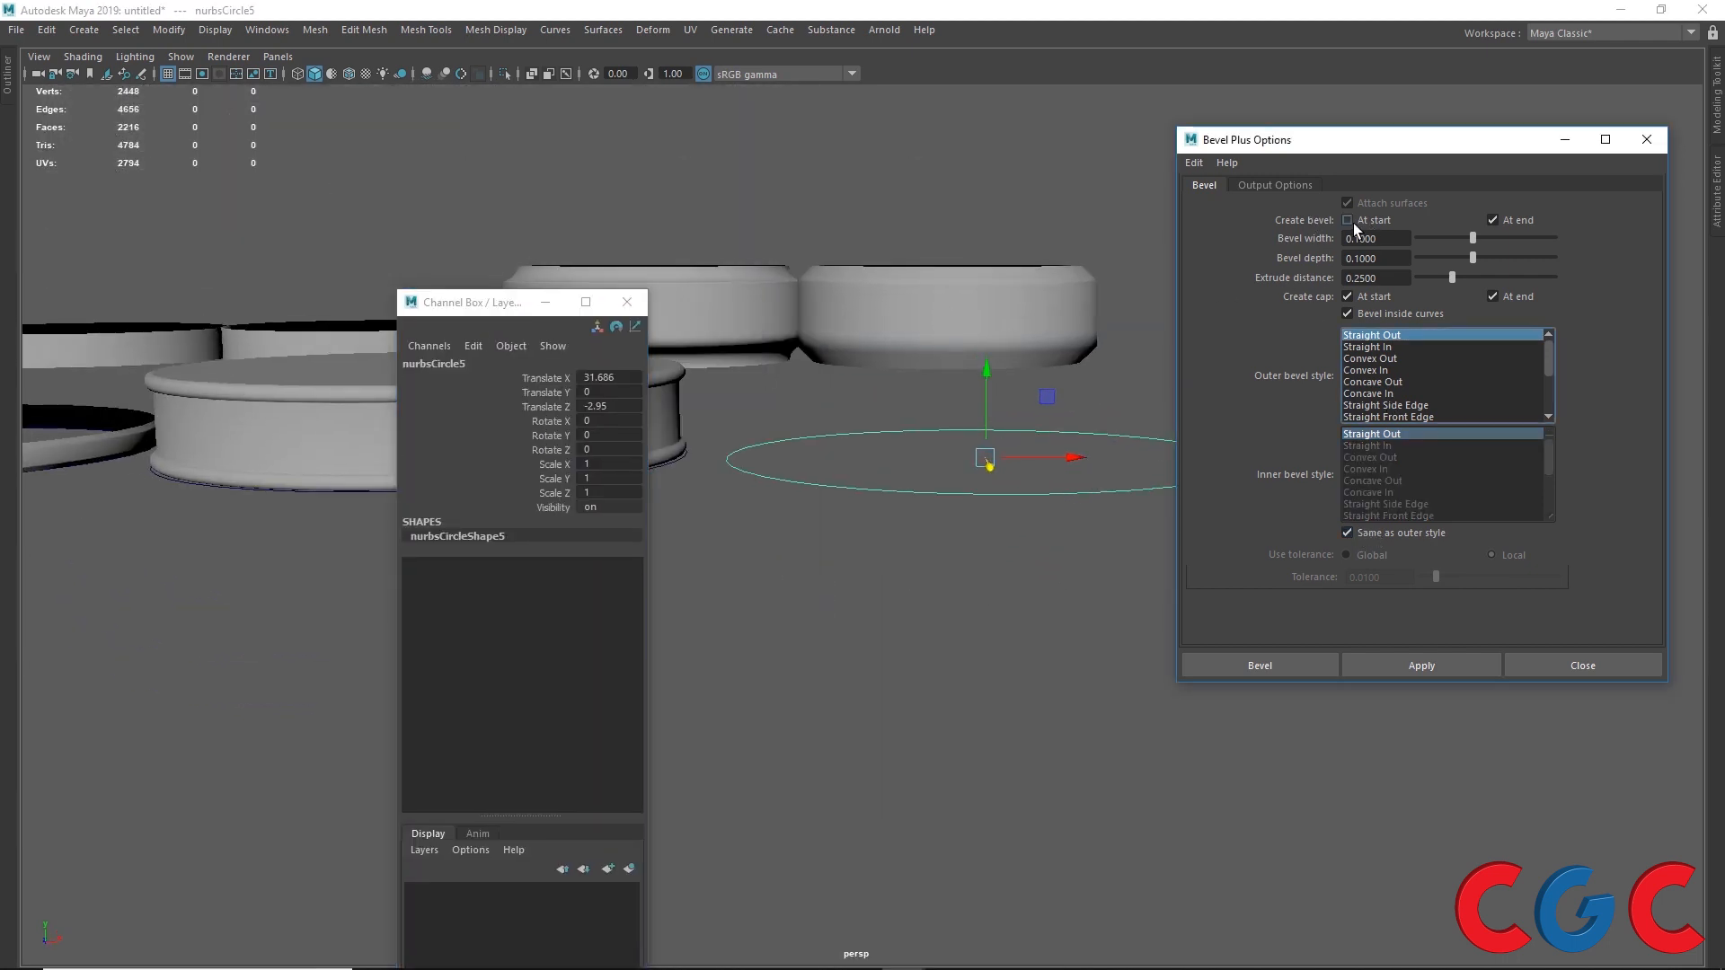
pyautogui.click(1353, 222)
pyautogui.click(1348, 297)
pyautogui.click(1493, 296)
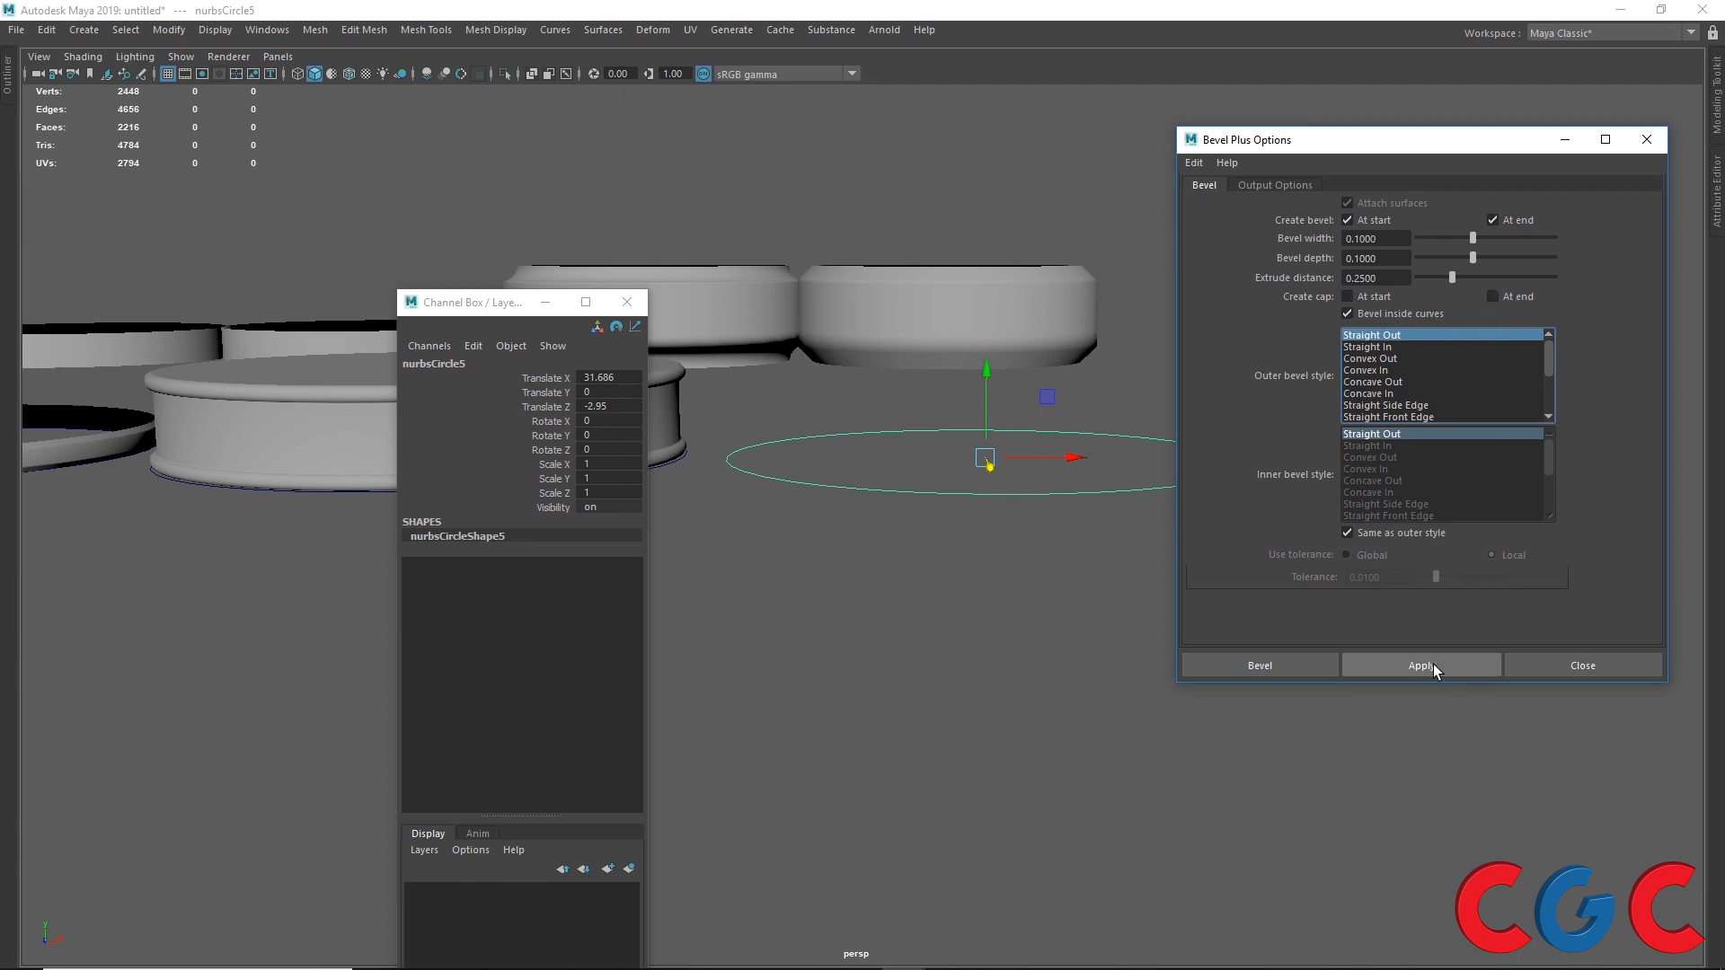
pyautogui.click(1388, 405)
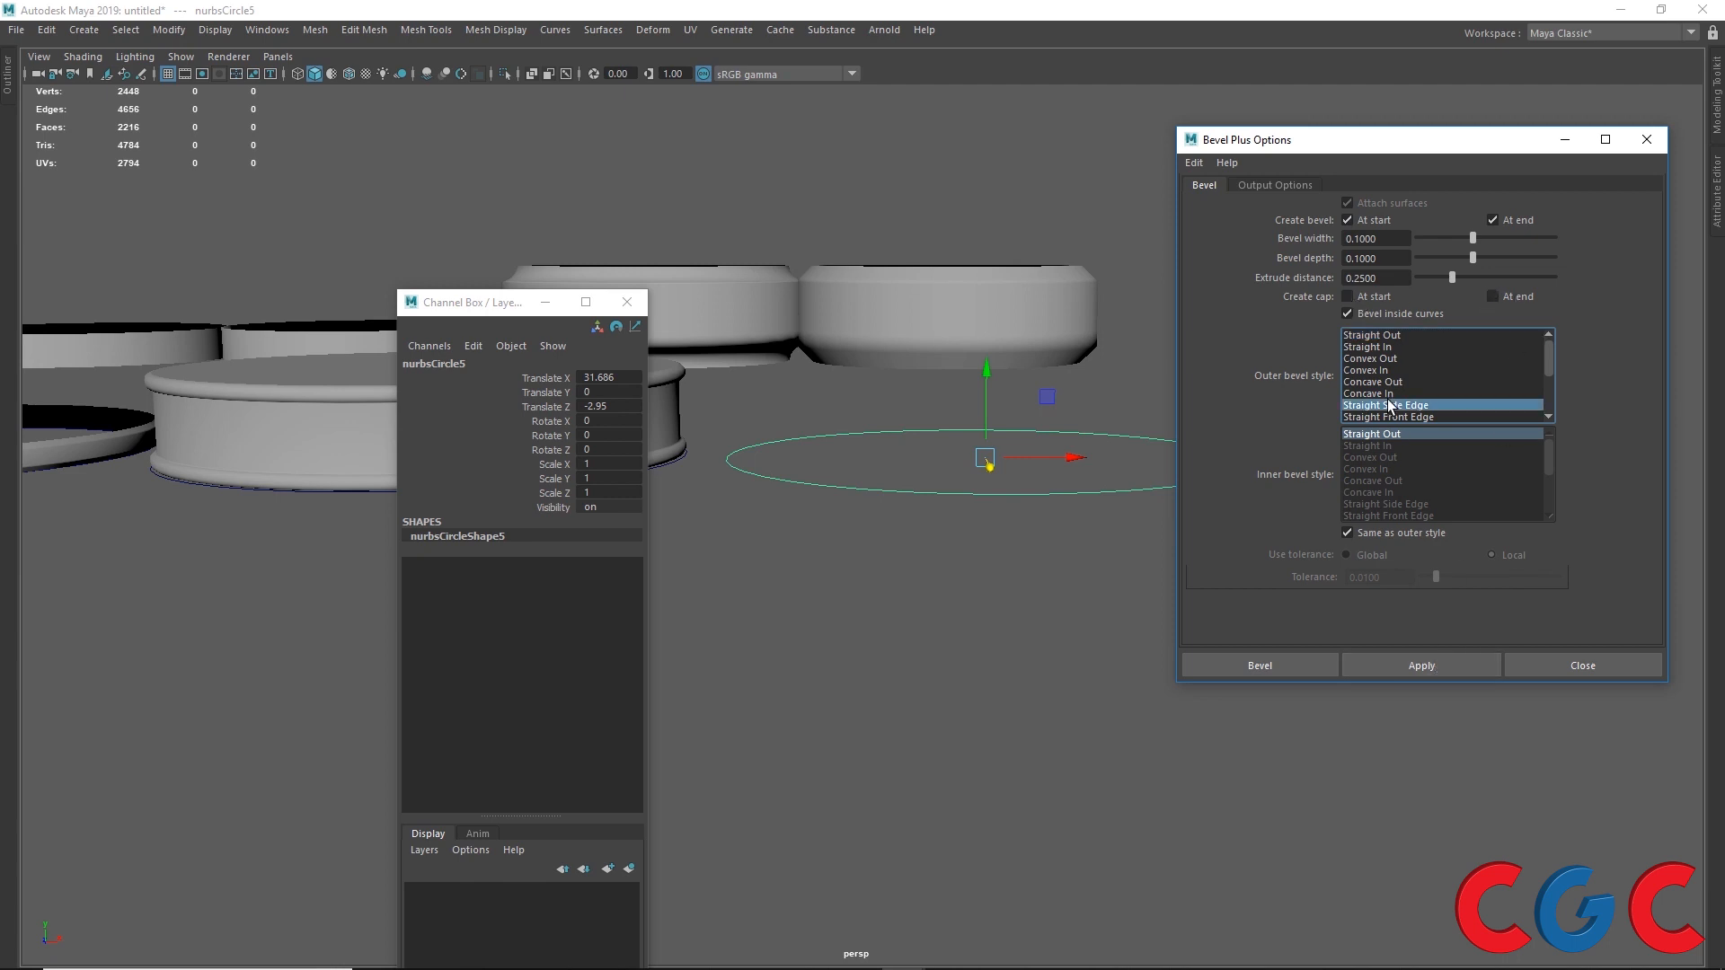
pyautogui.click(1404, 665)
pyautogui.scroll(5, 778, 548)
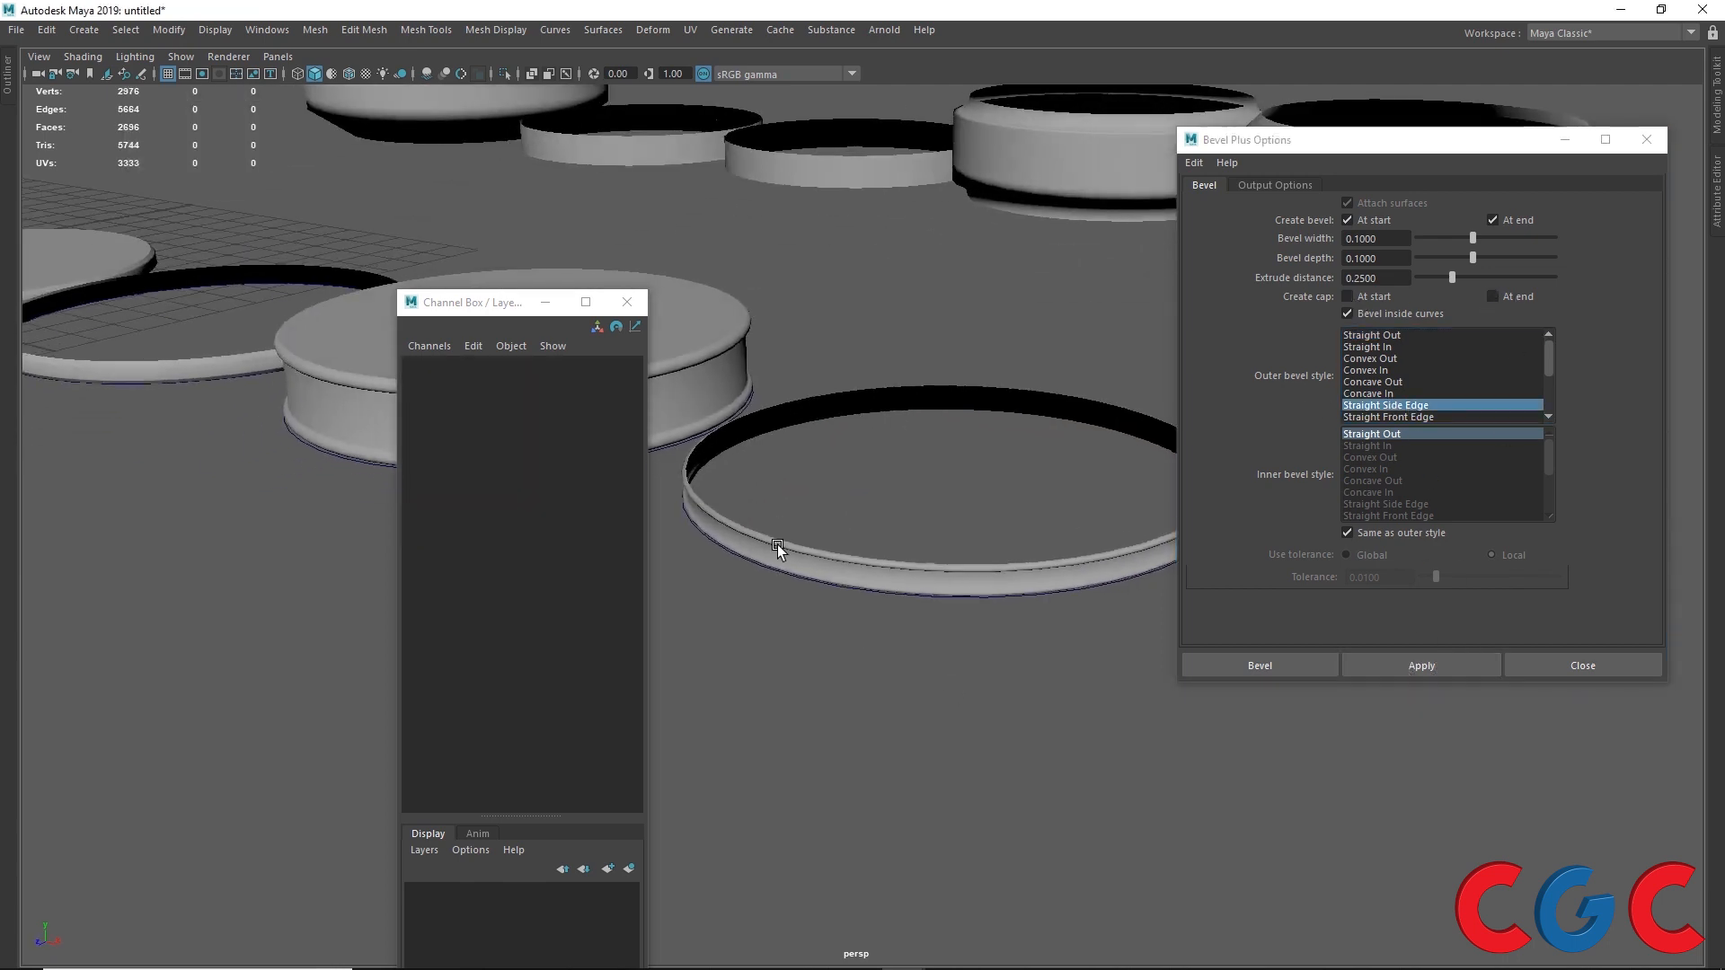
pyautogui.scroll(1, 778, 544)
pyautogui.scroll(3, 799, 647)
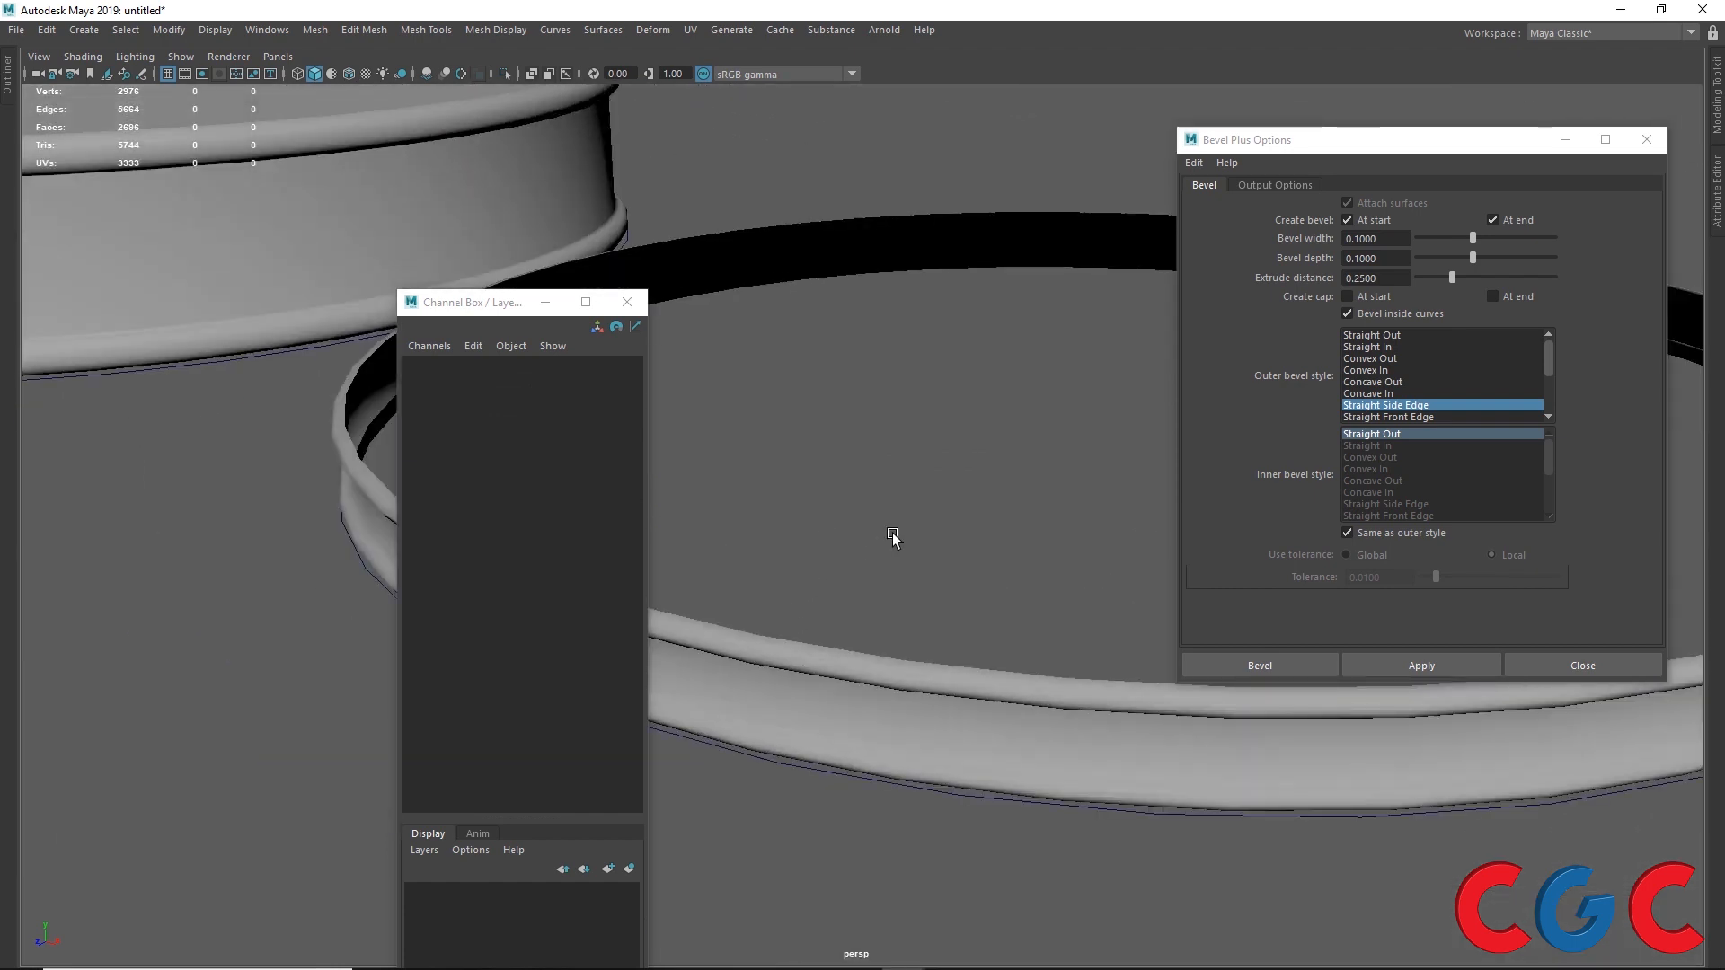
pyautogui.scroll(-3, 887, 489)
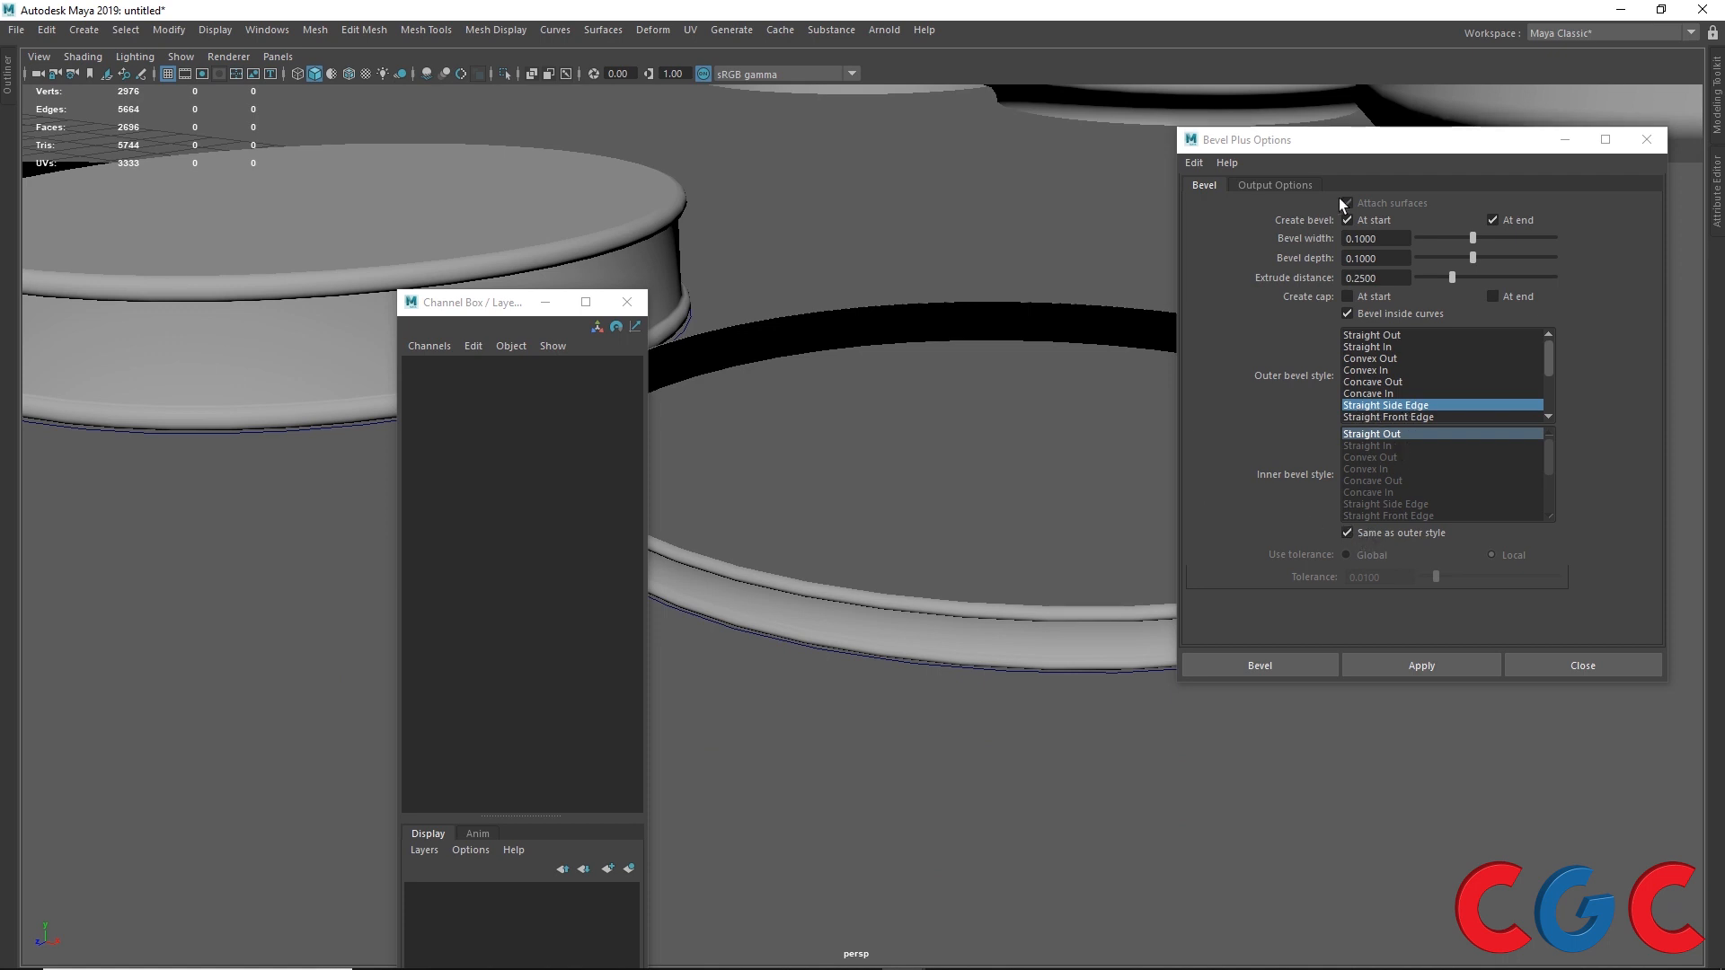
# Step: Select the fifth bevel object and change its outer style to Straight Front Edge, then to Concave Front Edge
pyautogui.moveTo(1363, 152); pyautogui.dragTo(1167, 481)
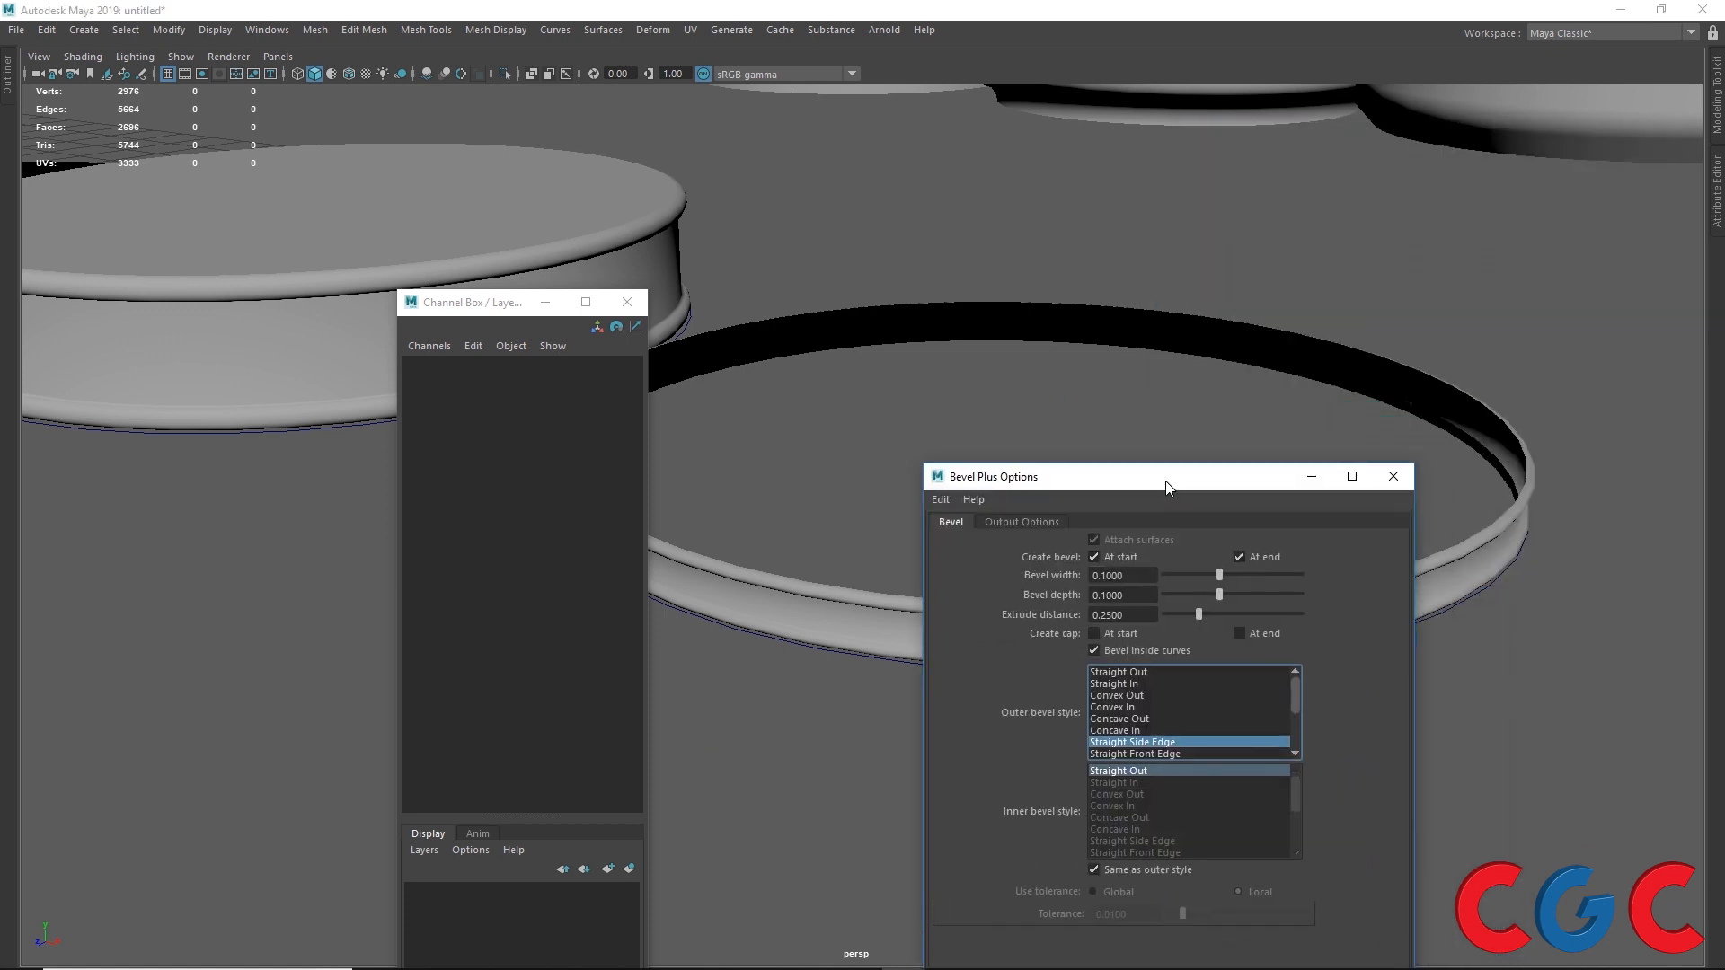
pyautogui.moveTo(443, 302); pyautogui.dragTo(1436, 163)
pyautogui.click(627, 541)
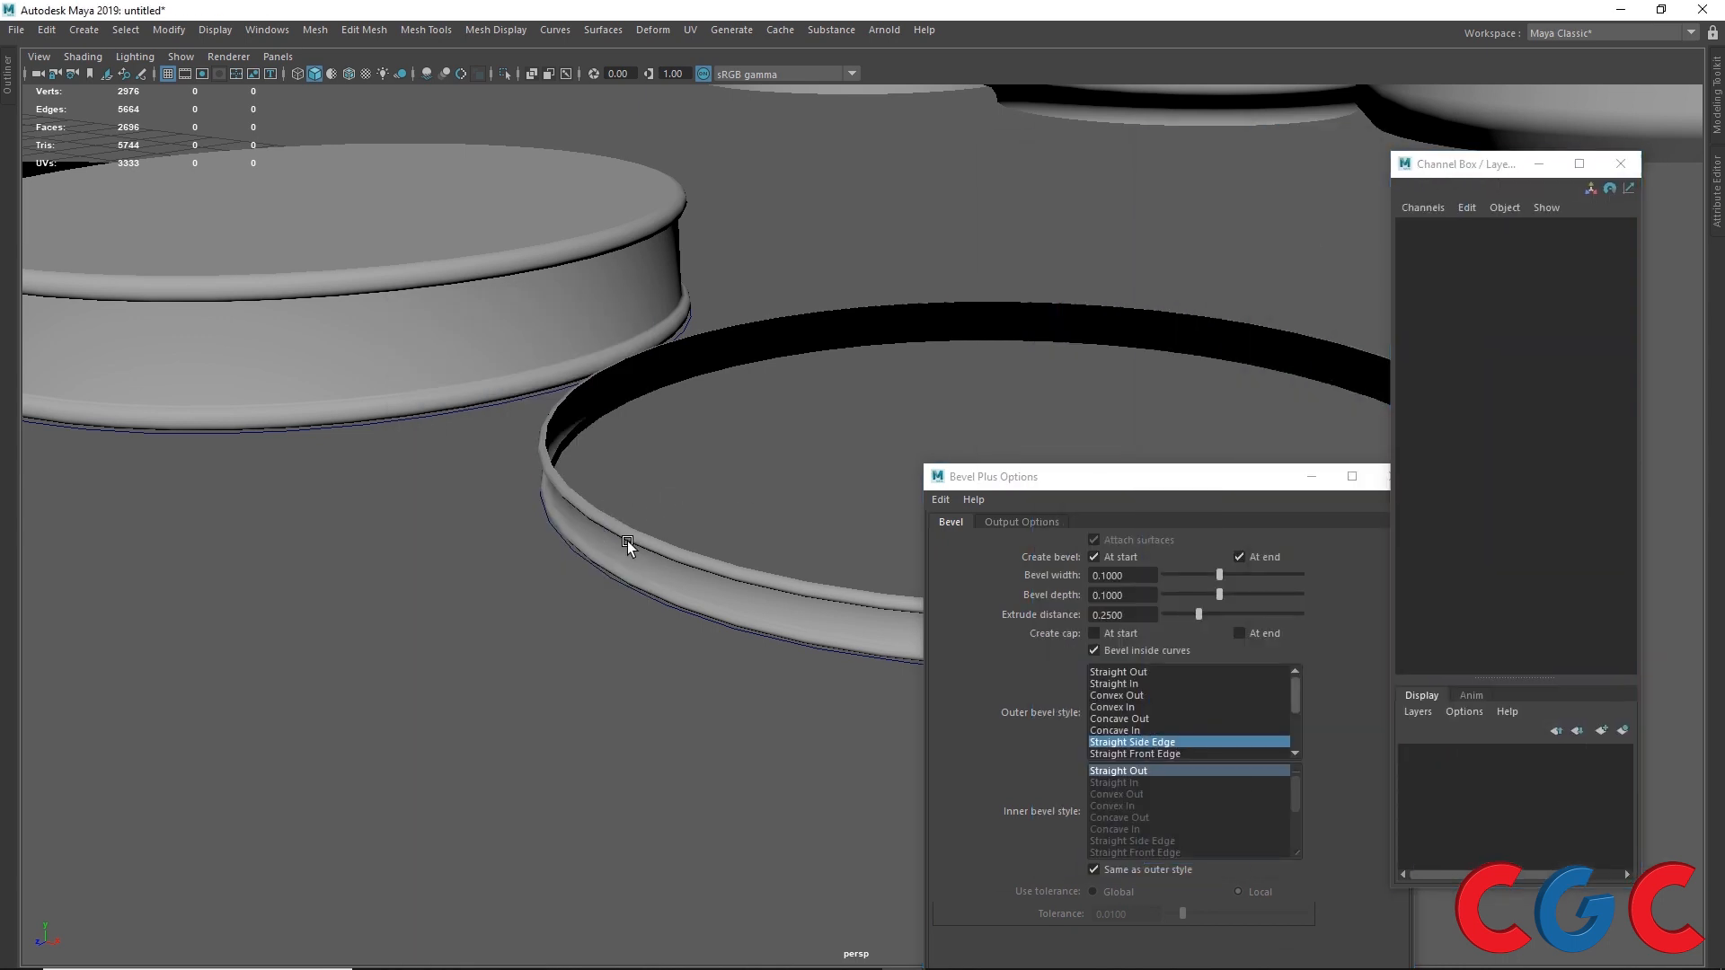
pyautogui.click(1453, 441)
pyautogui.click(1595, 456)
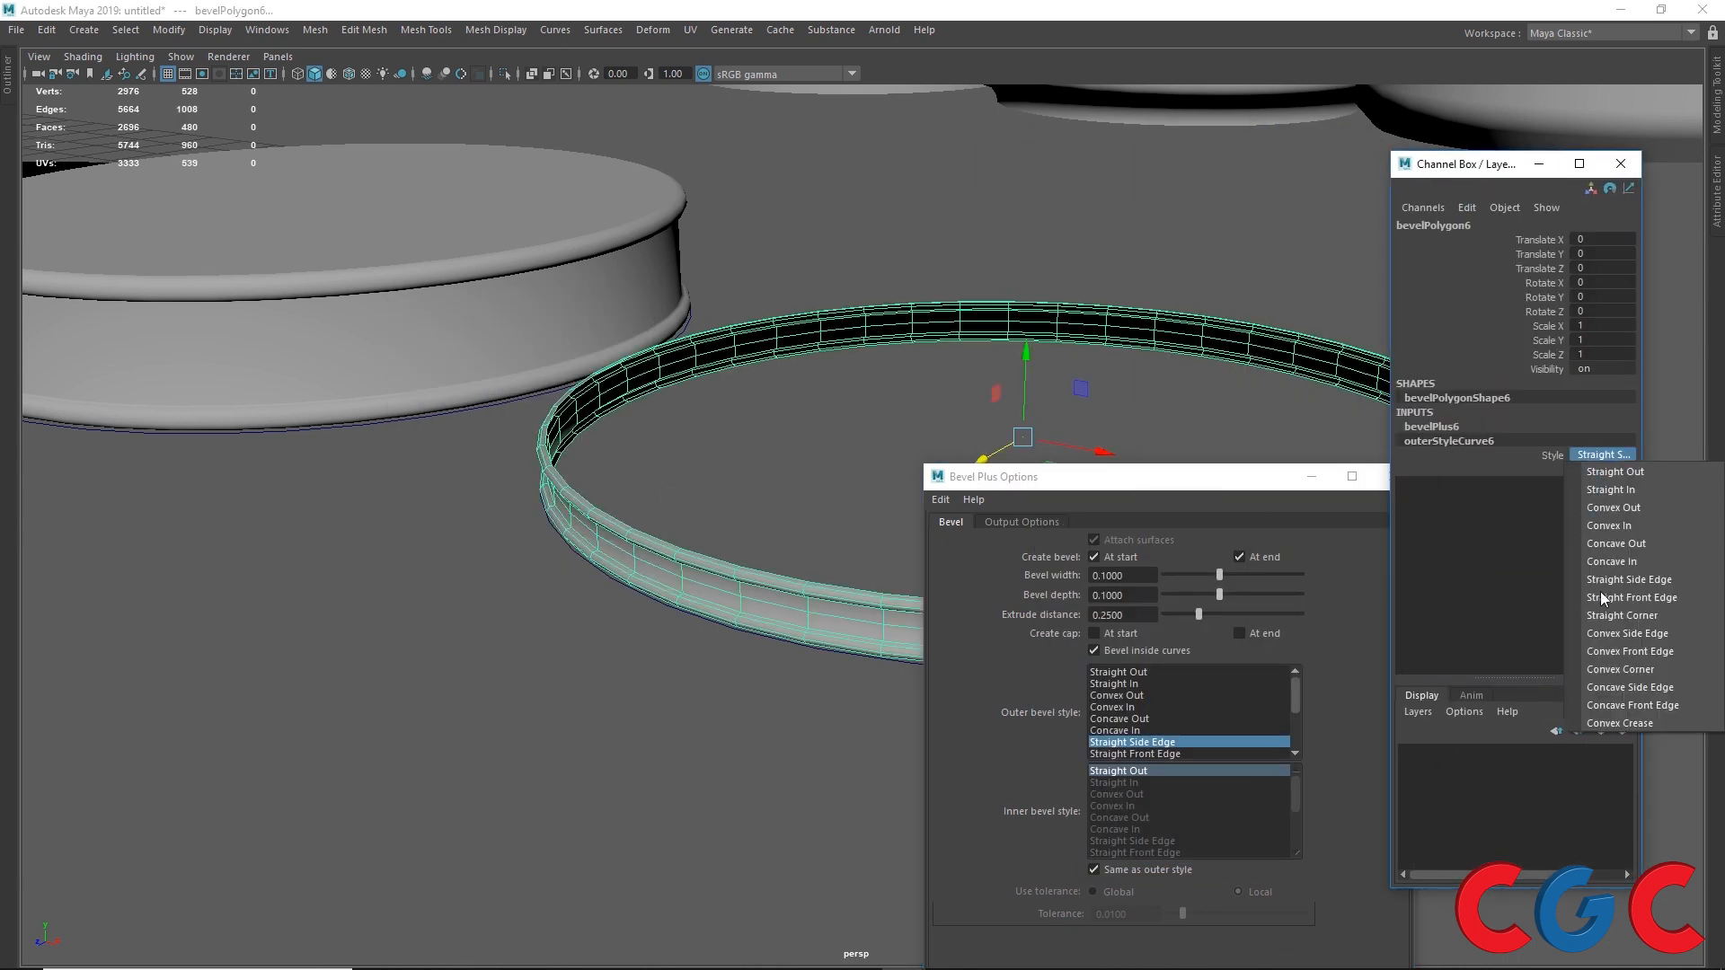
pyautogui.click(1599, 596)
pyautogui.click(1581, 456)
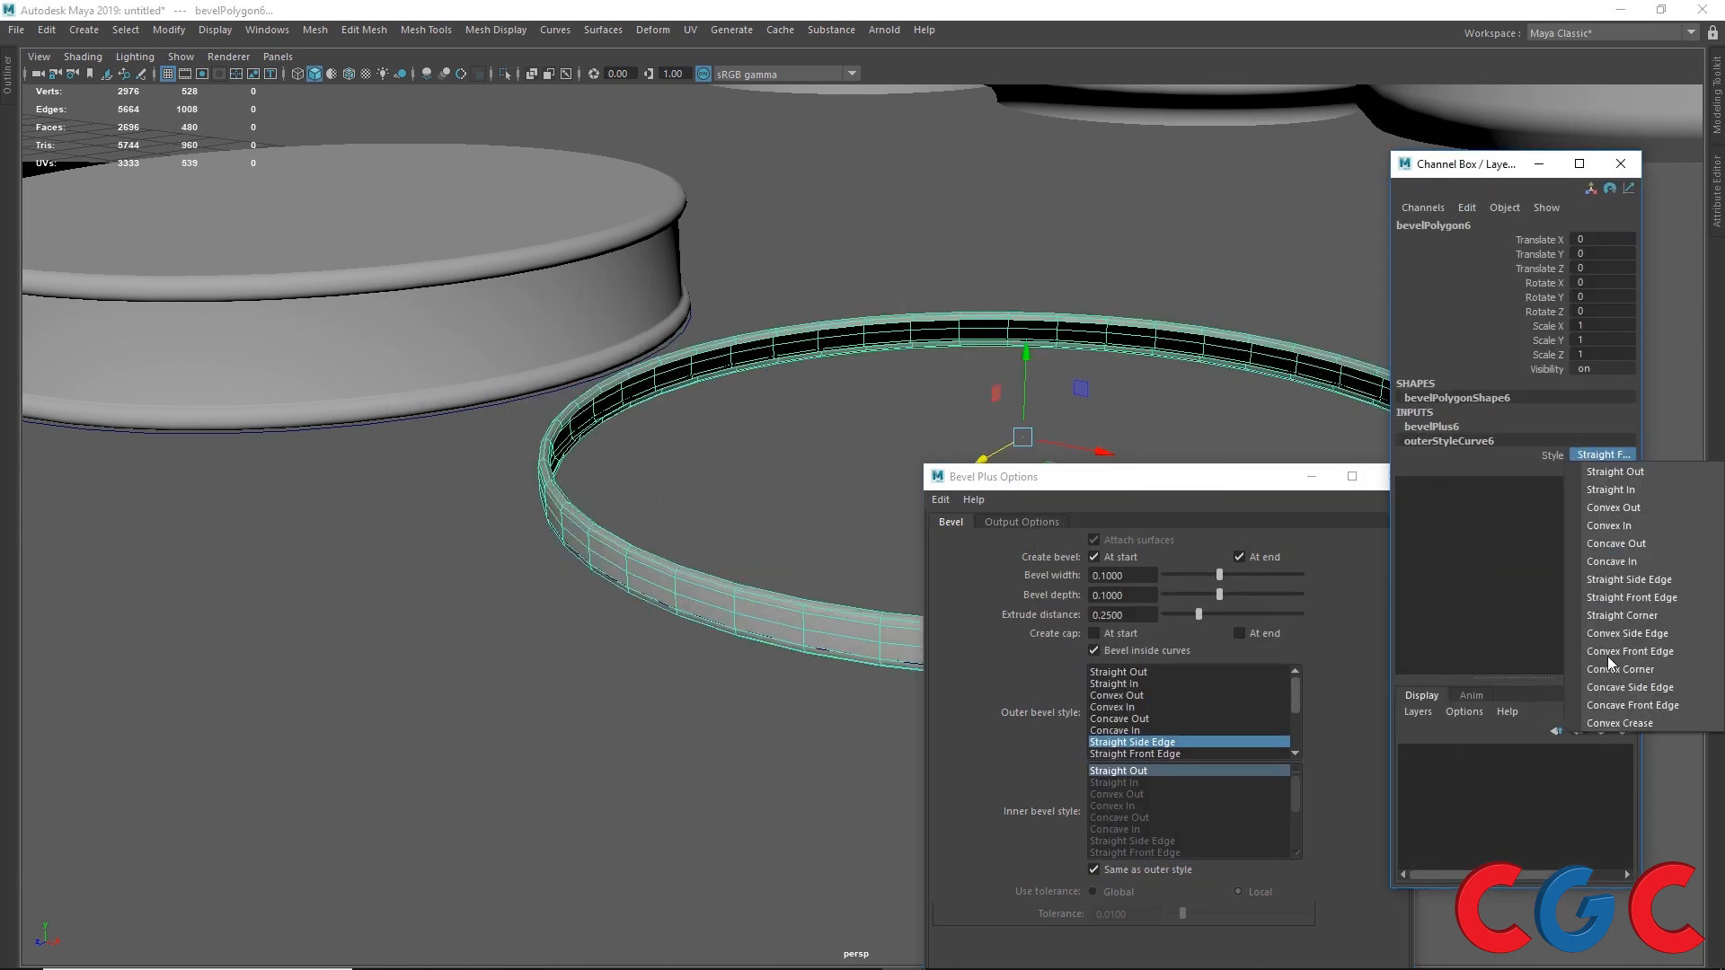
pyautogui.click(1609, 702)
# Step: Examine the Bevel and Output Options tabs of the Bevel Plus options
pyautogui.moveTo(1155, 478); pyautogui.dragTo(796, 558)
pyautogui.scroll(-3, 1004, 219)
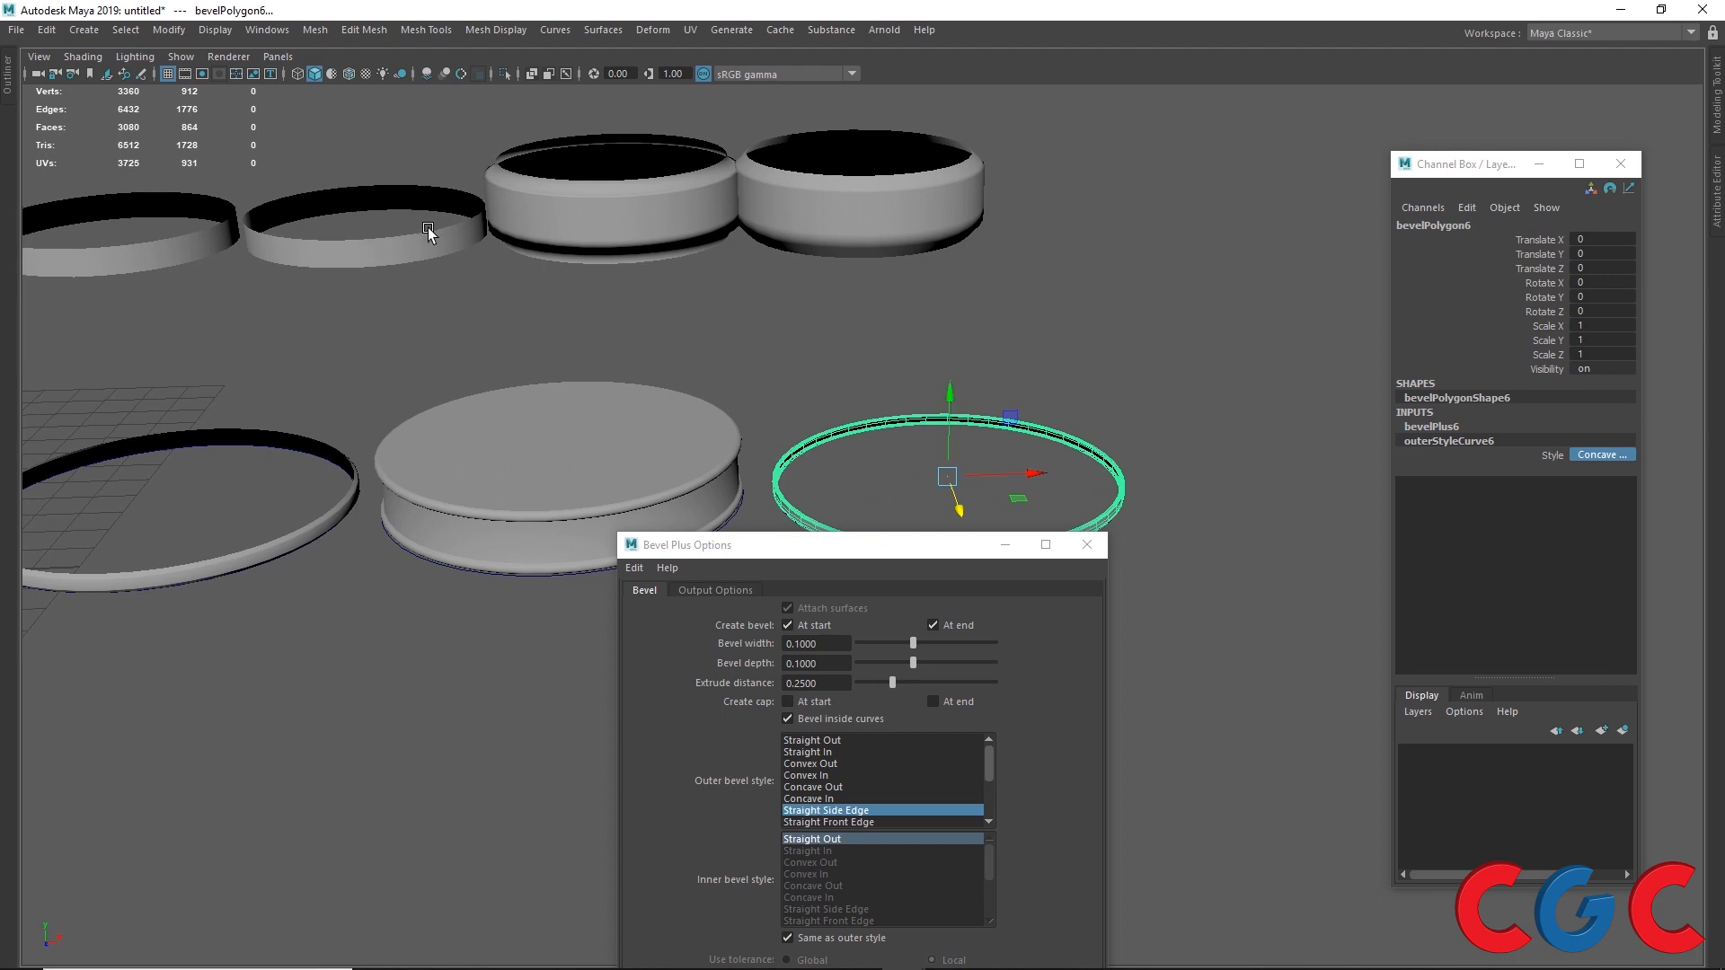
pyautogui.moveTo(822, 545); pyautogui.dragTo(848, 221)
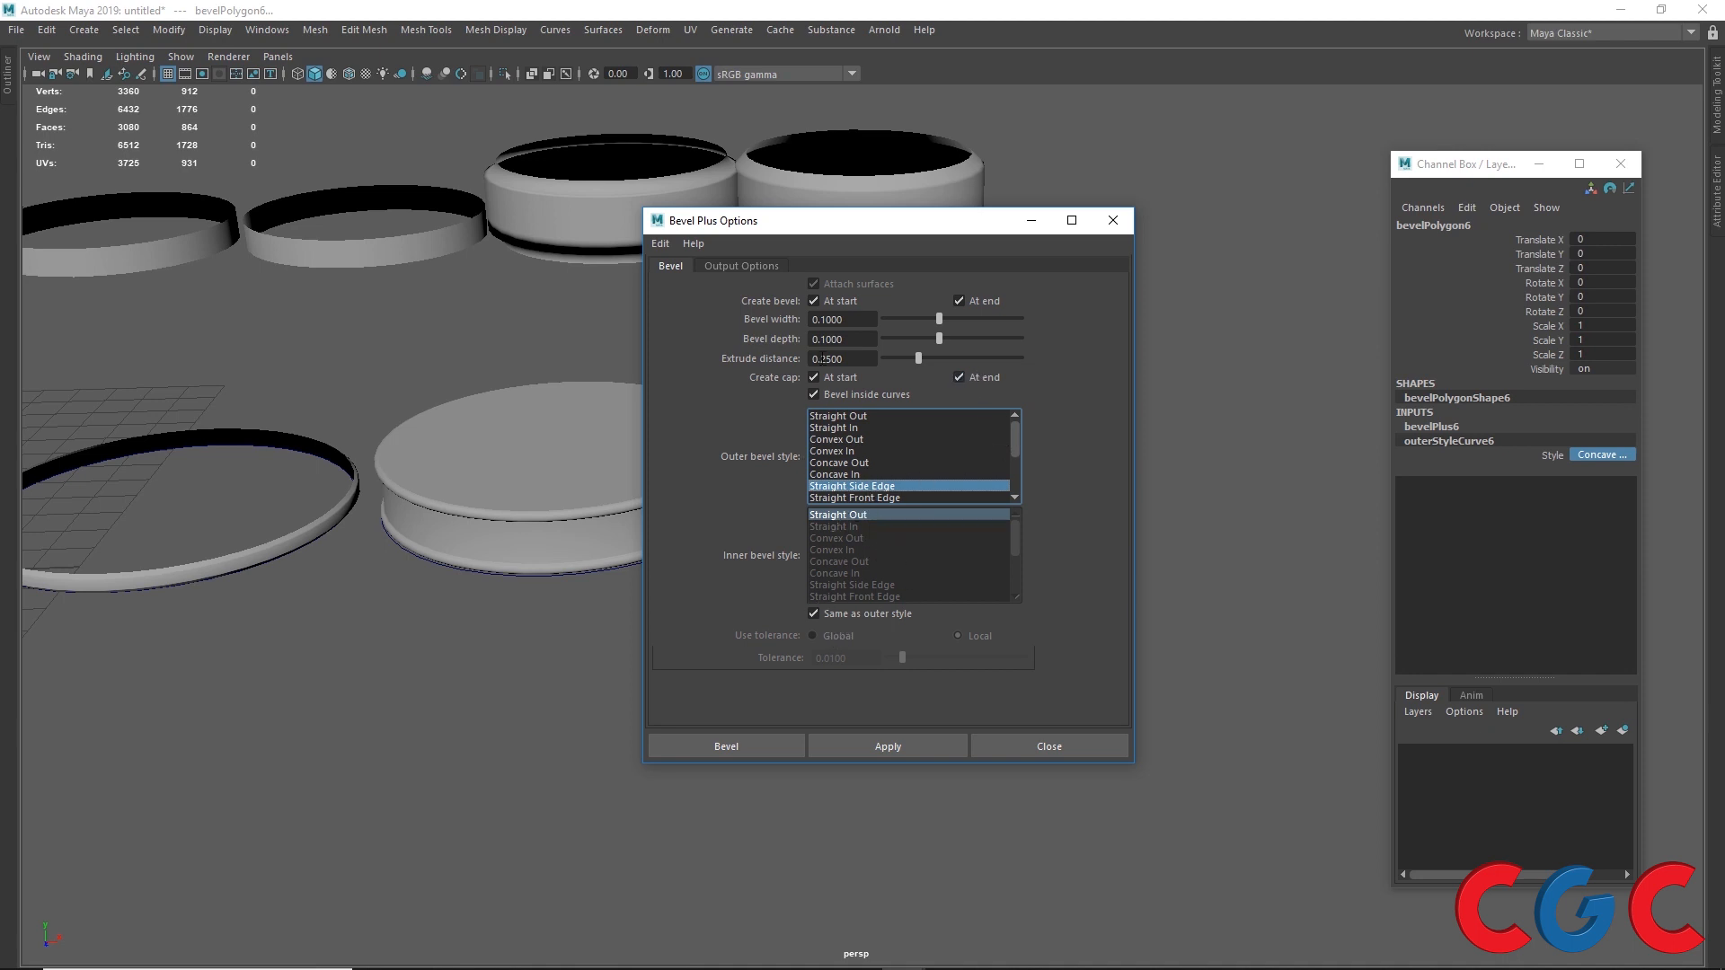
pyautogui.click(729, 265)
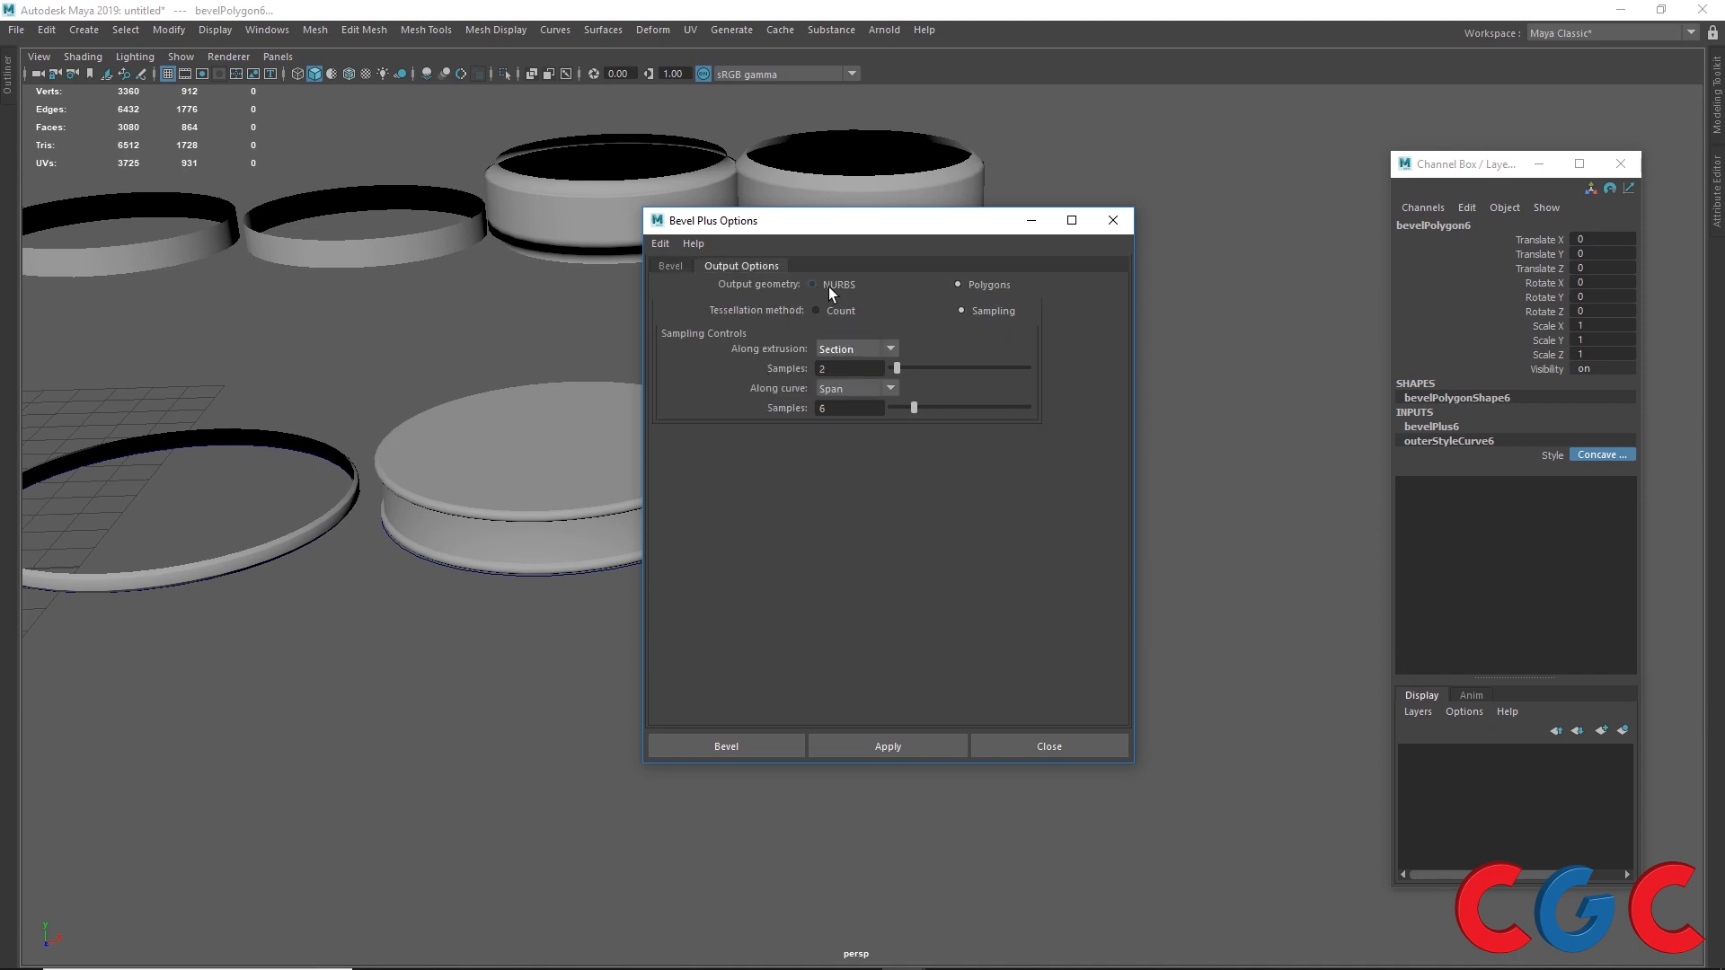
pyautogui.click(672, 266)
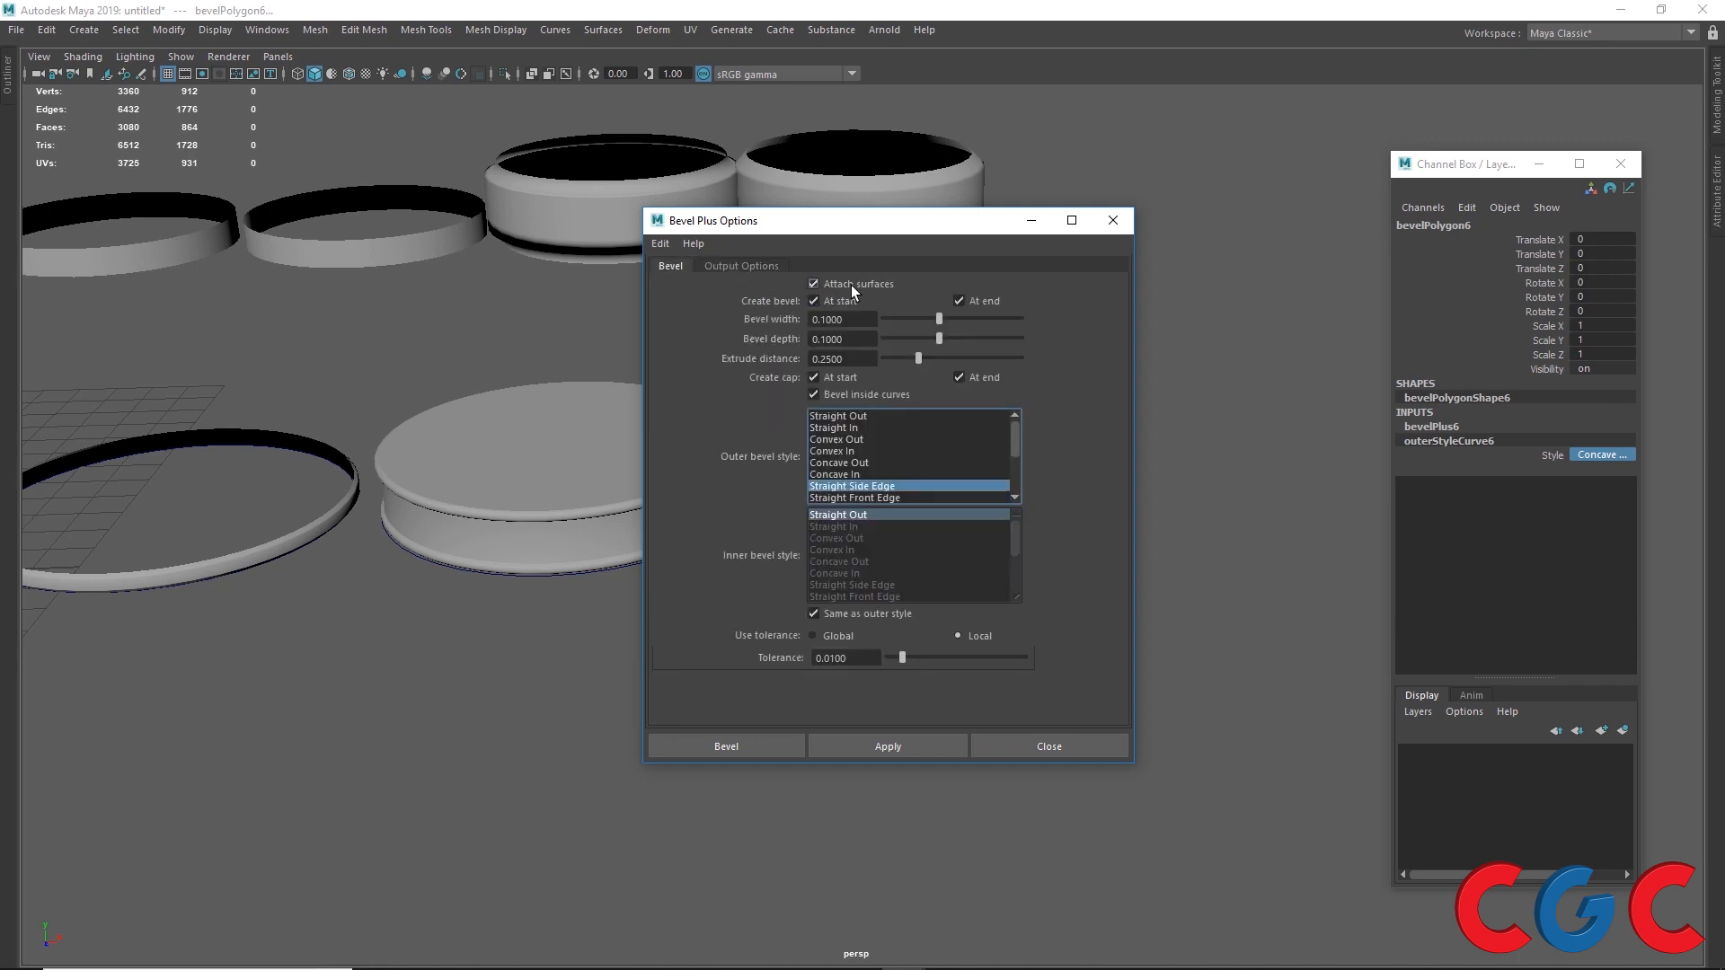
pyautogui.click(780, 266)
pyautogui.click(957, 280)
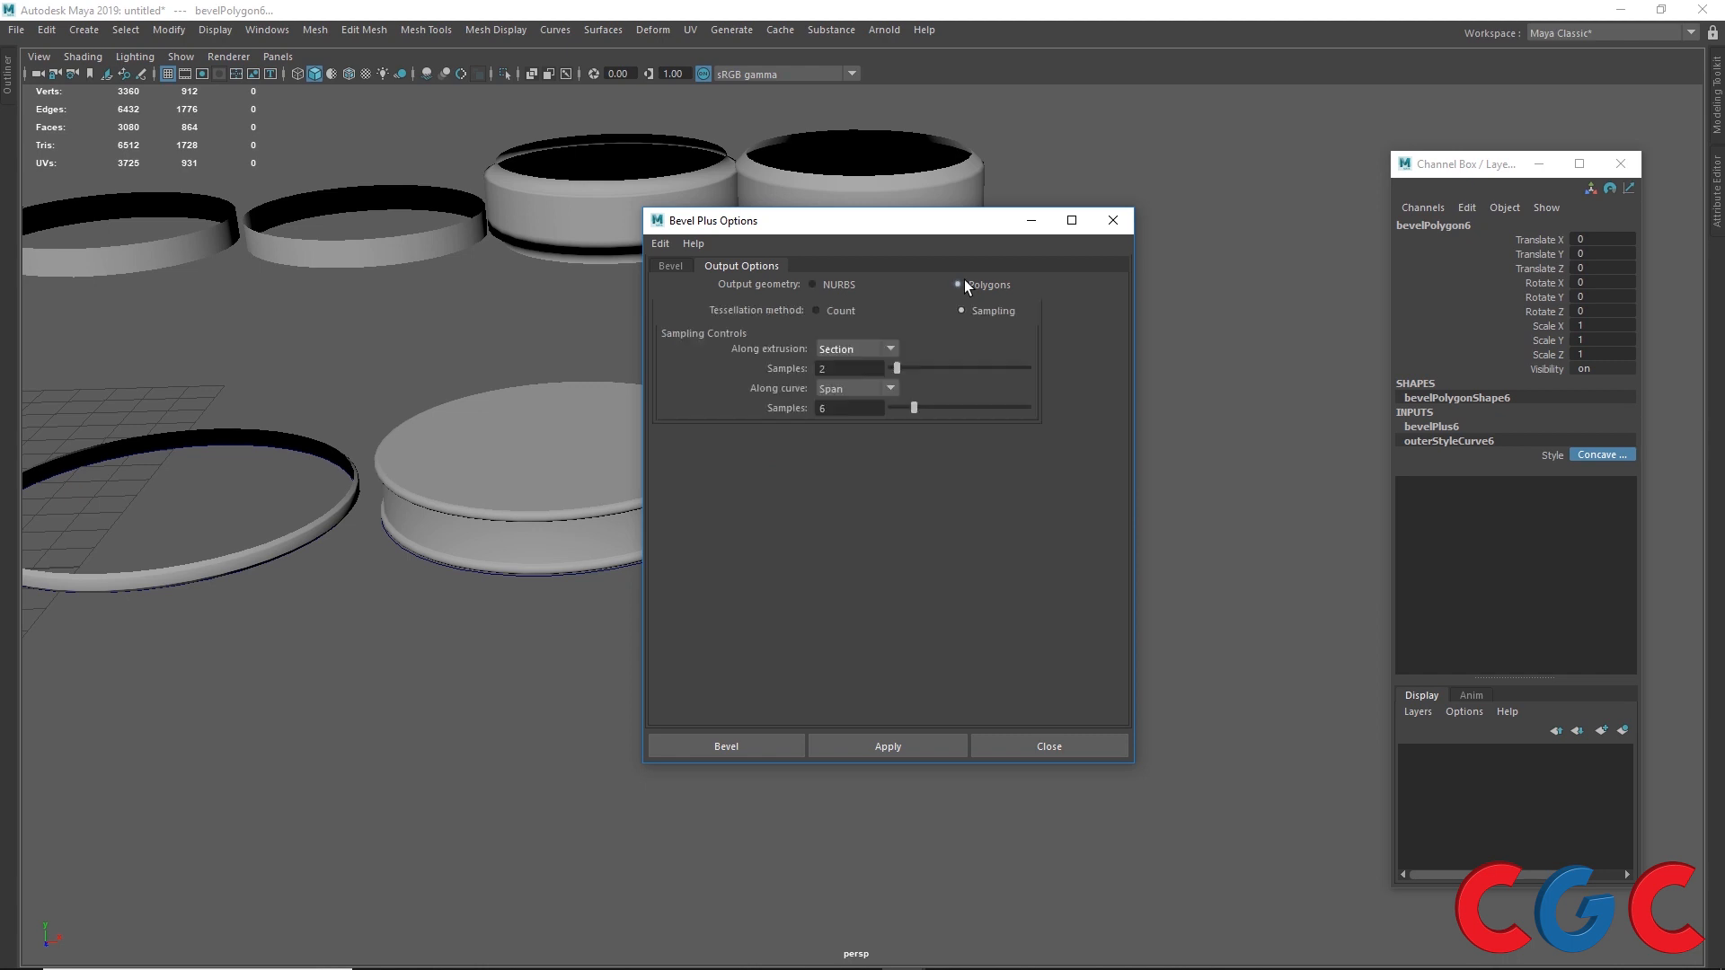
pyautogui.click(663, 266)
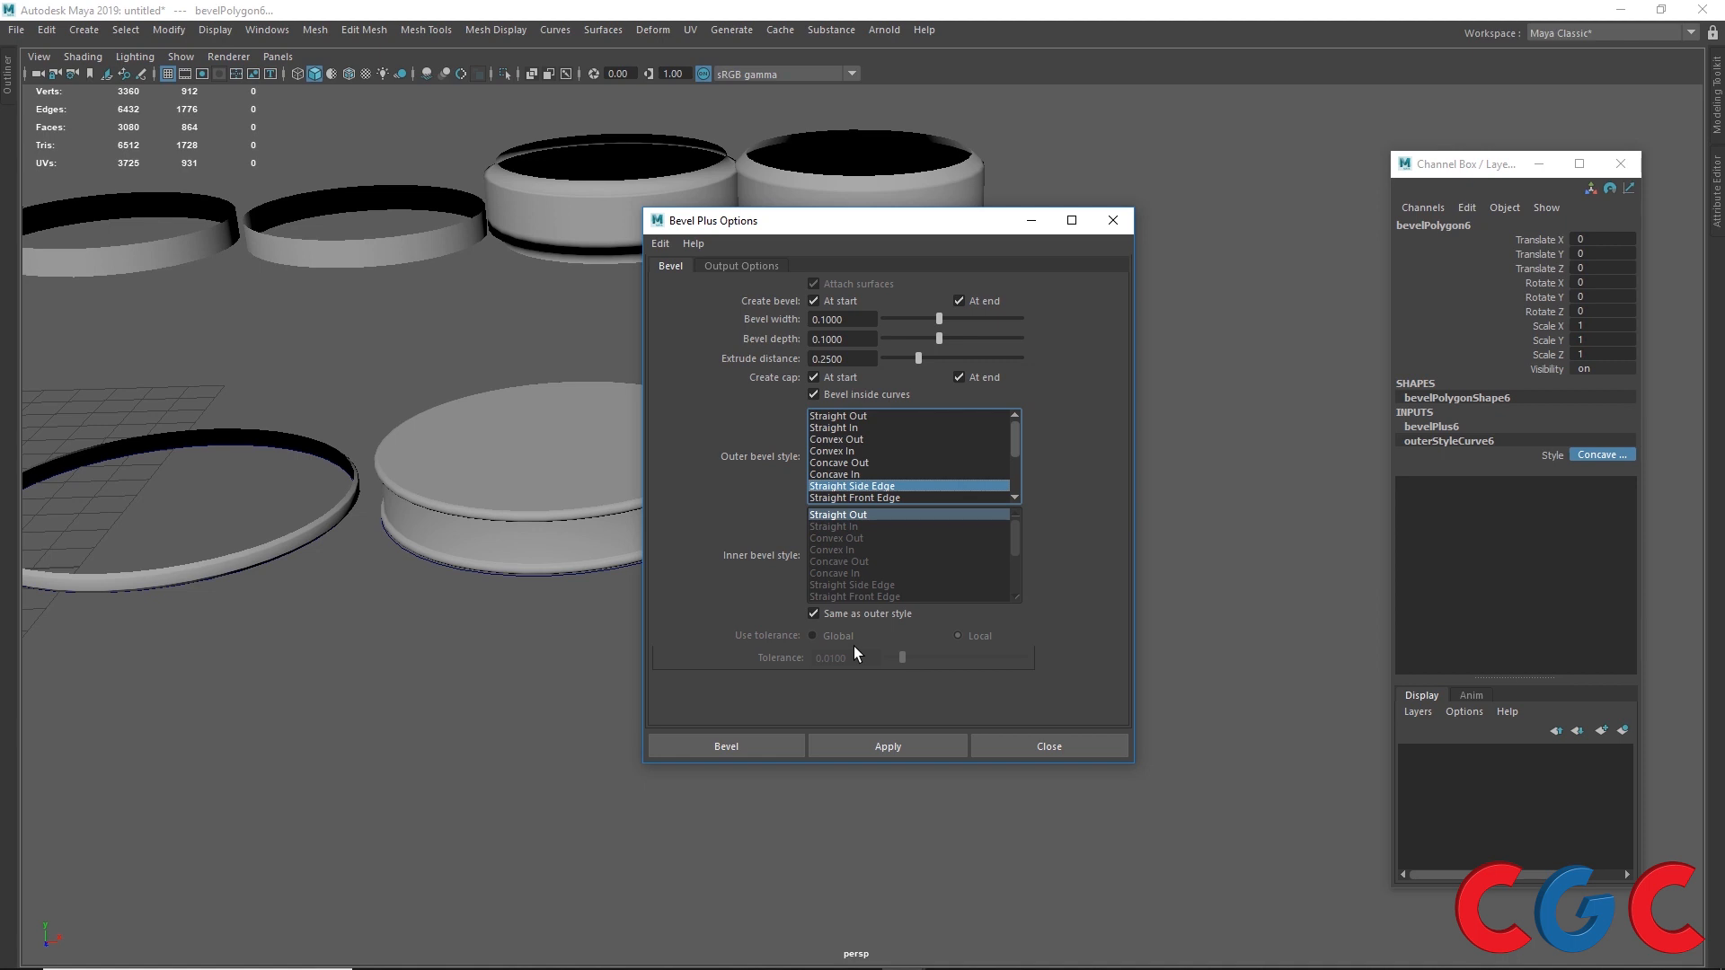
# Step: Switch output geometry to NURBS, review the Bevel tab's options, then return output geometry to Polygons
pyautogui.click(767, 270)
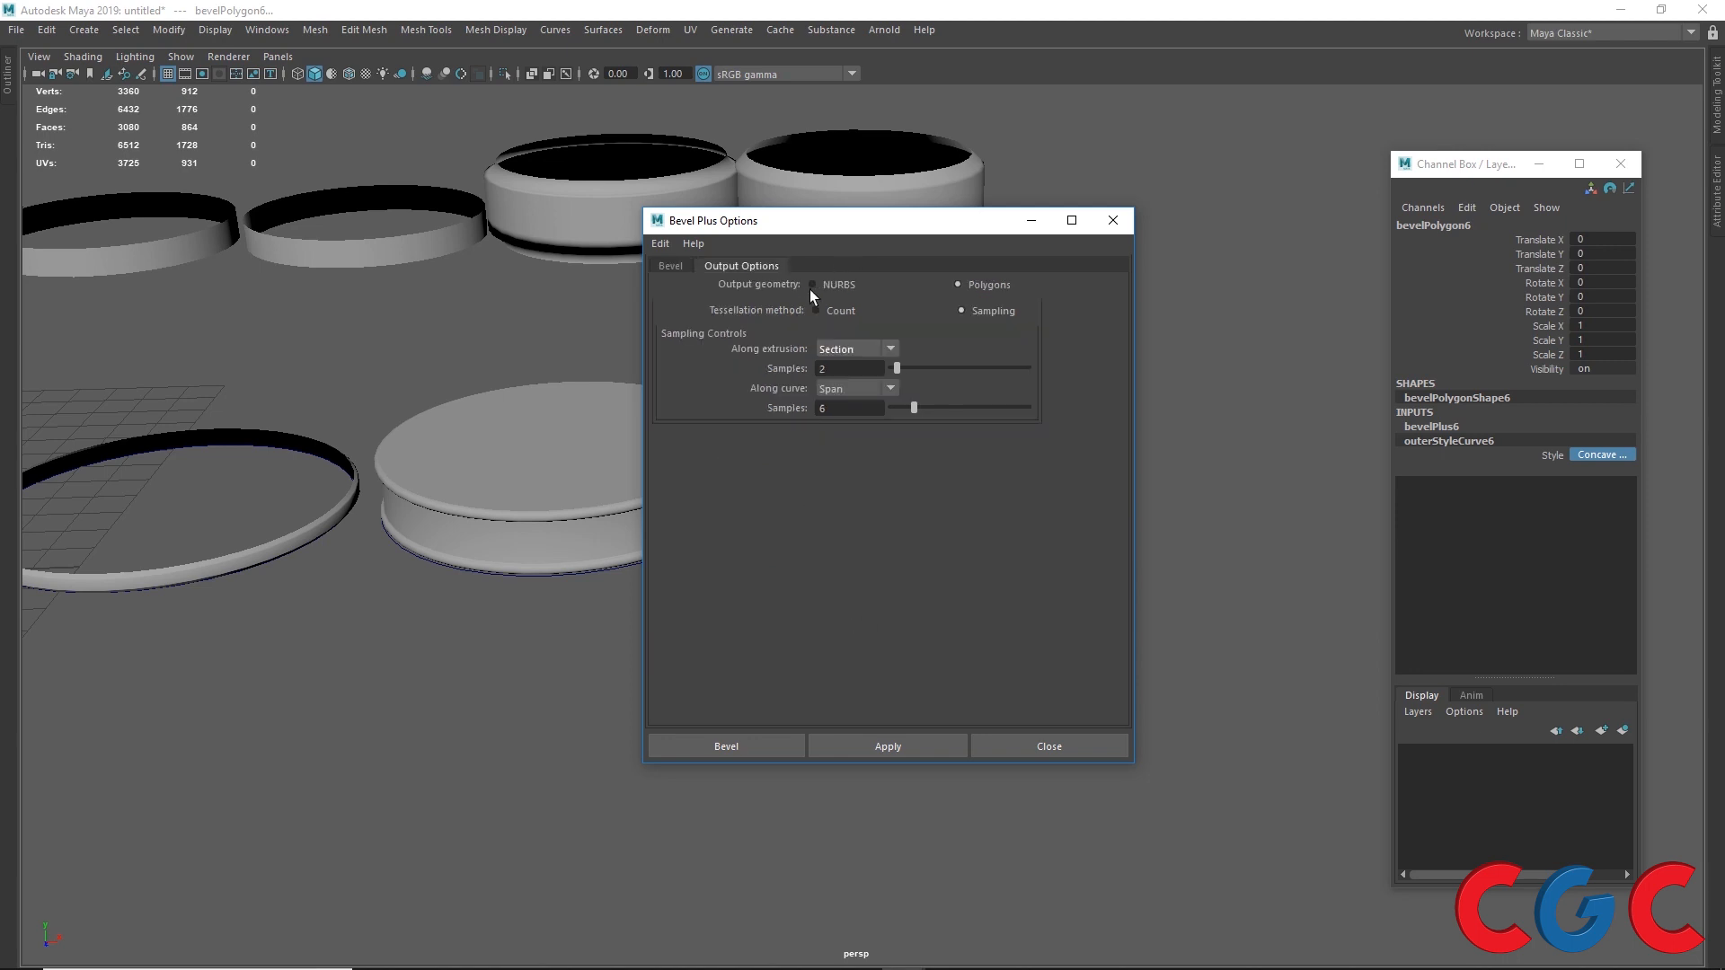
pyautogui.click(823, 288)
pyautogui.click(686, 265)
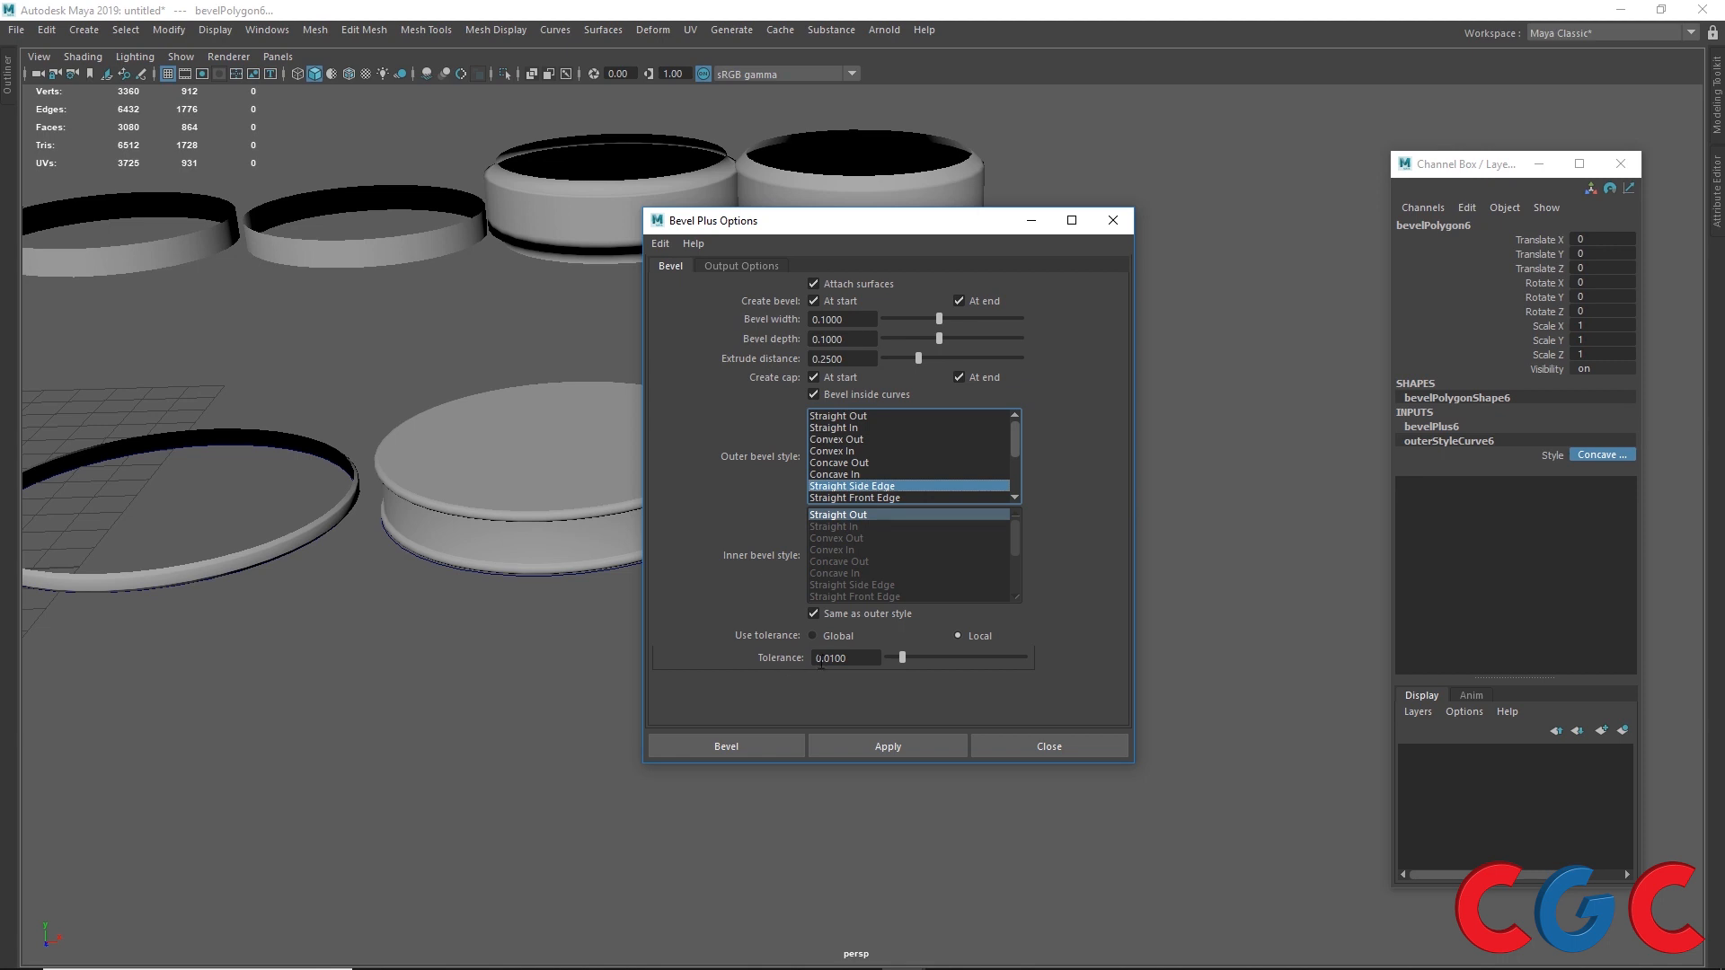
pyautogui.click(739, 266)
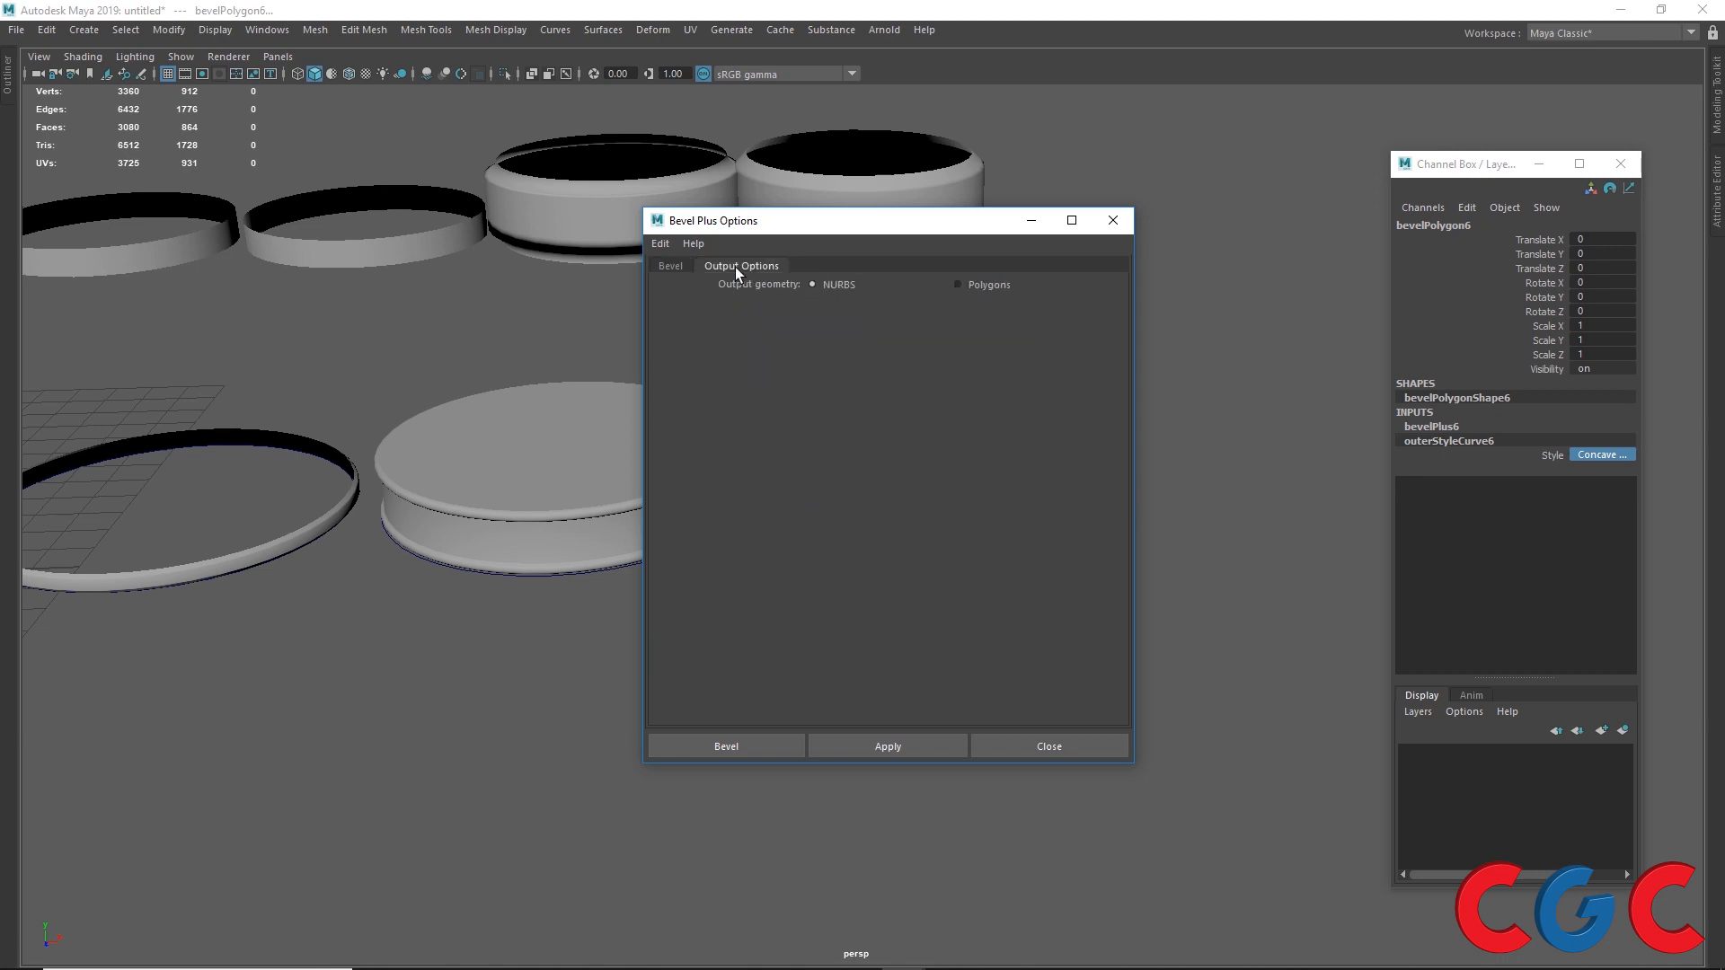
pyautogui.click(959, 285)
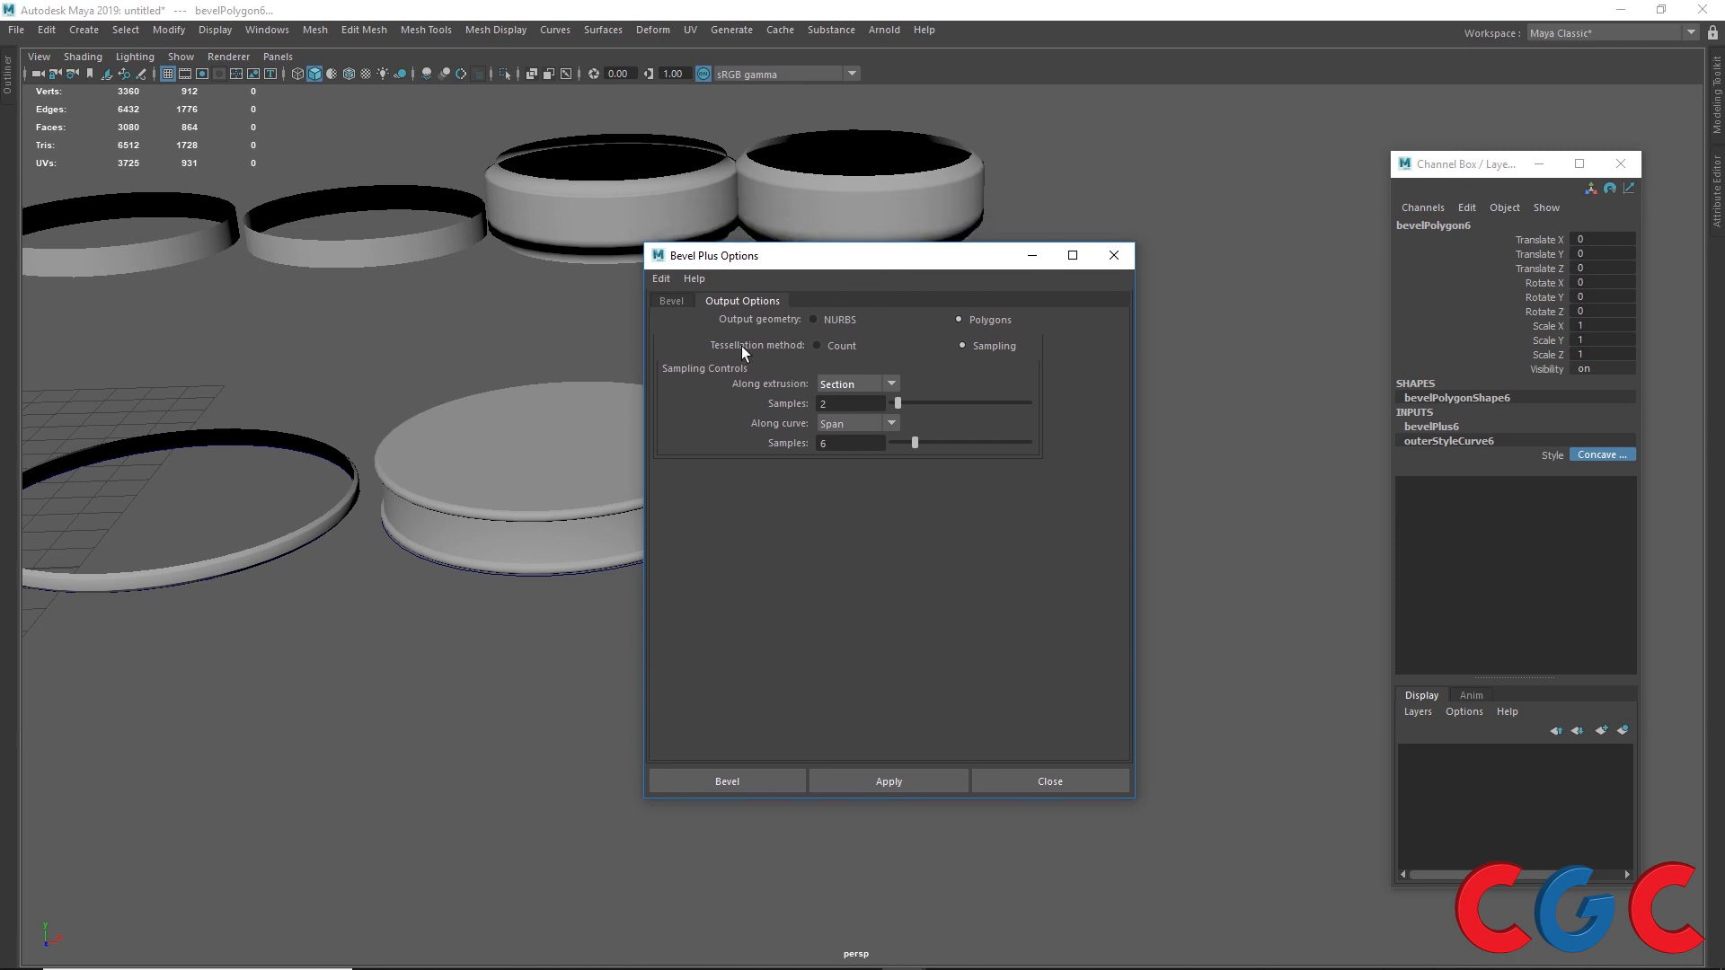
# Step: Move the fourth bevel polygon object off its circle to the right
pyautogui.moveTo(926, 262); pyautogui.dragTo(724, 600)
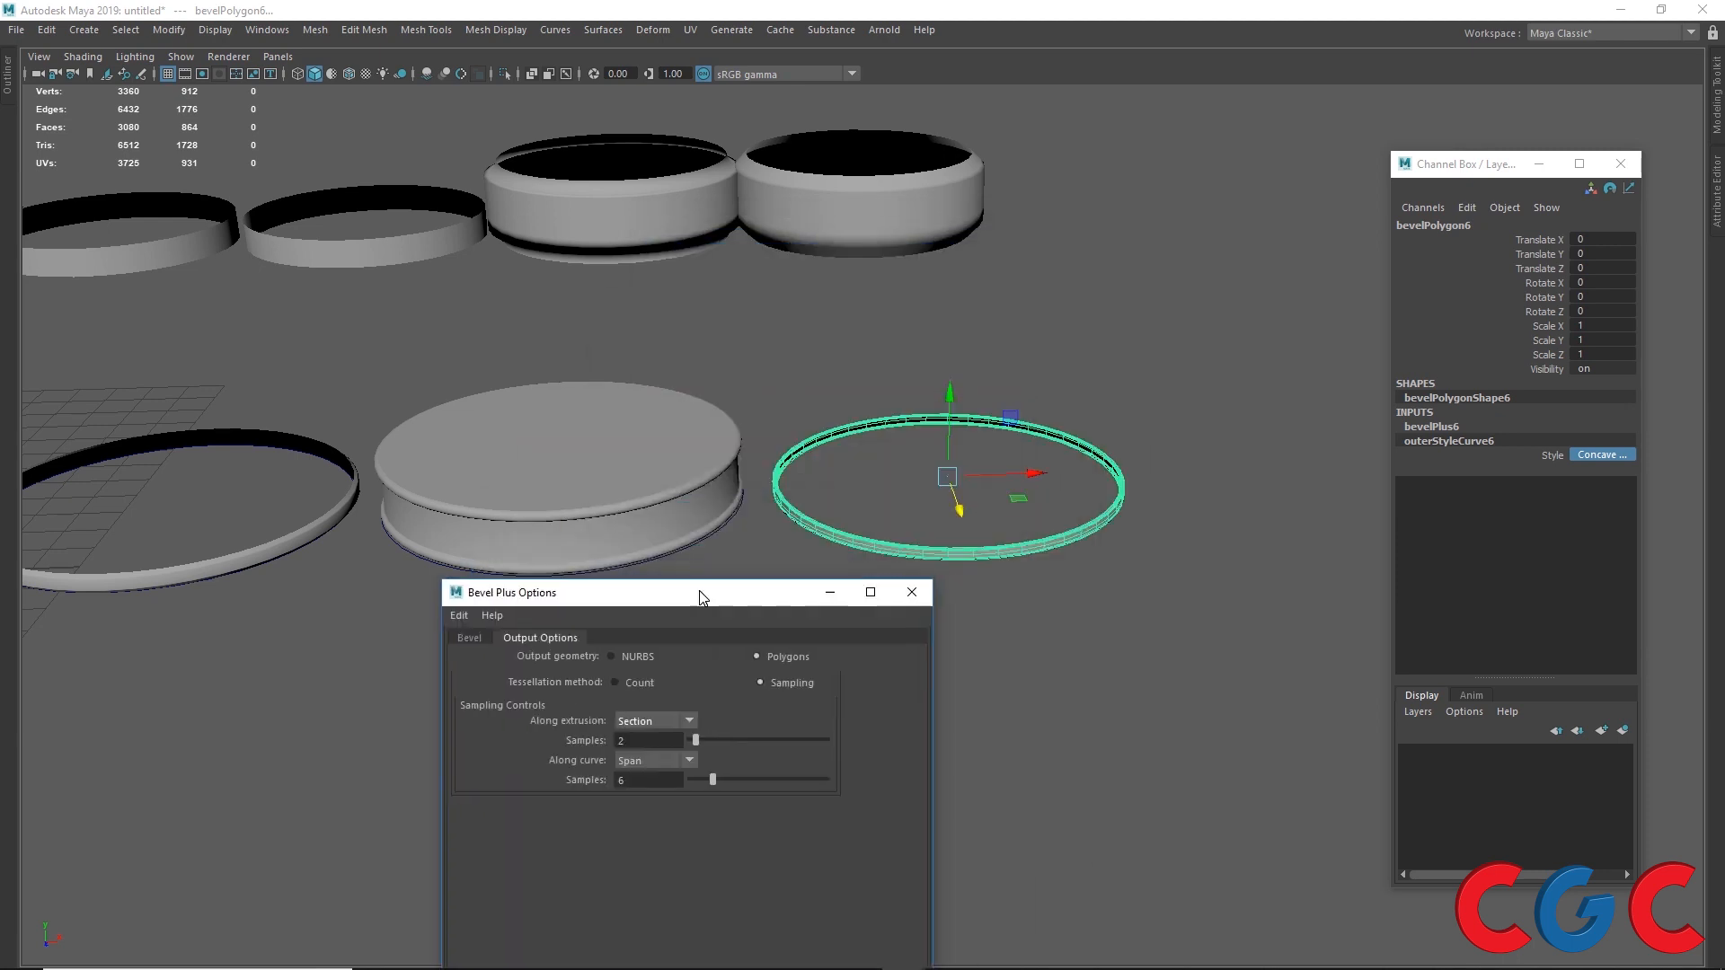
pyautogui.scroll(-5, 701, 449)
pyautogui.click(626, 536)
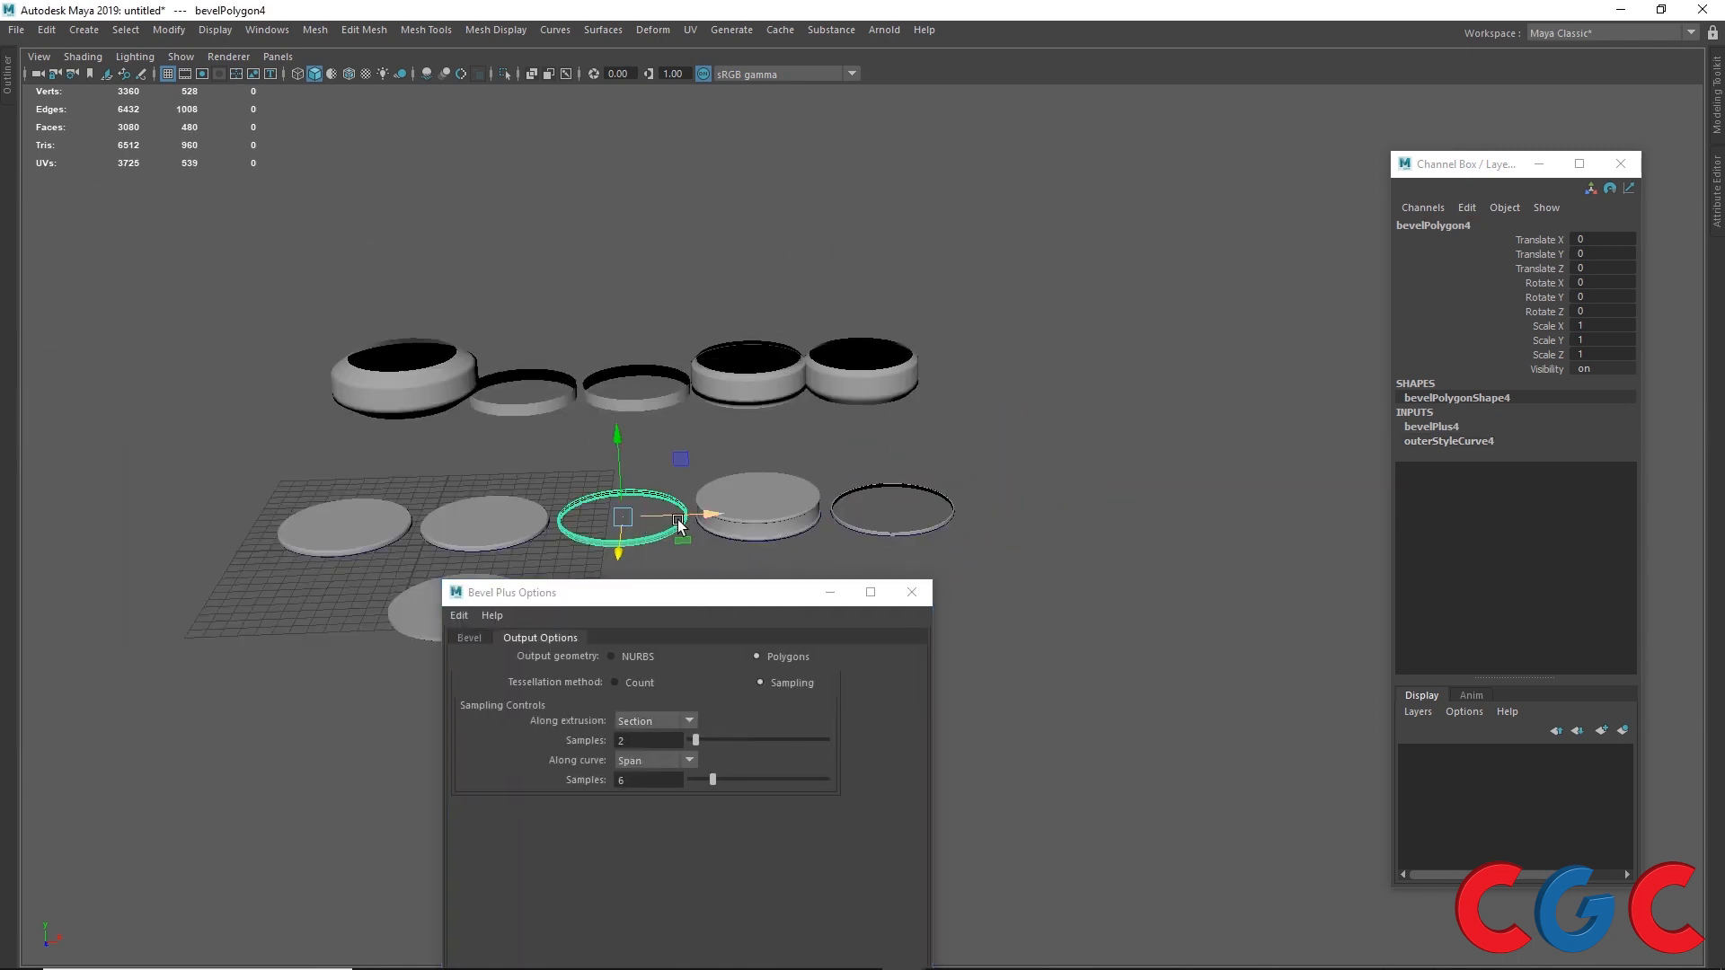
pyautogui.moveTo(700, 512); pyautogui.dragTo(1039, 529)
# Step: Select the freed circle and apply Bevel Plus as polygons with Count tessellation and a face count of 500
pyautogui.click(650, 539)
pyautogui.keyDown('alt'); pyautogui.moveTo(650, 543); pyautogui.dragTo(716, 568); pyautogui.keyUp('alt')
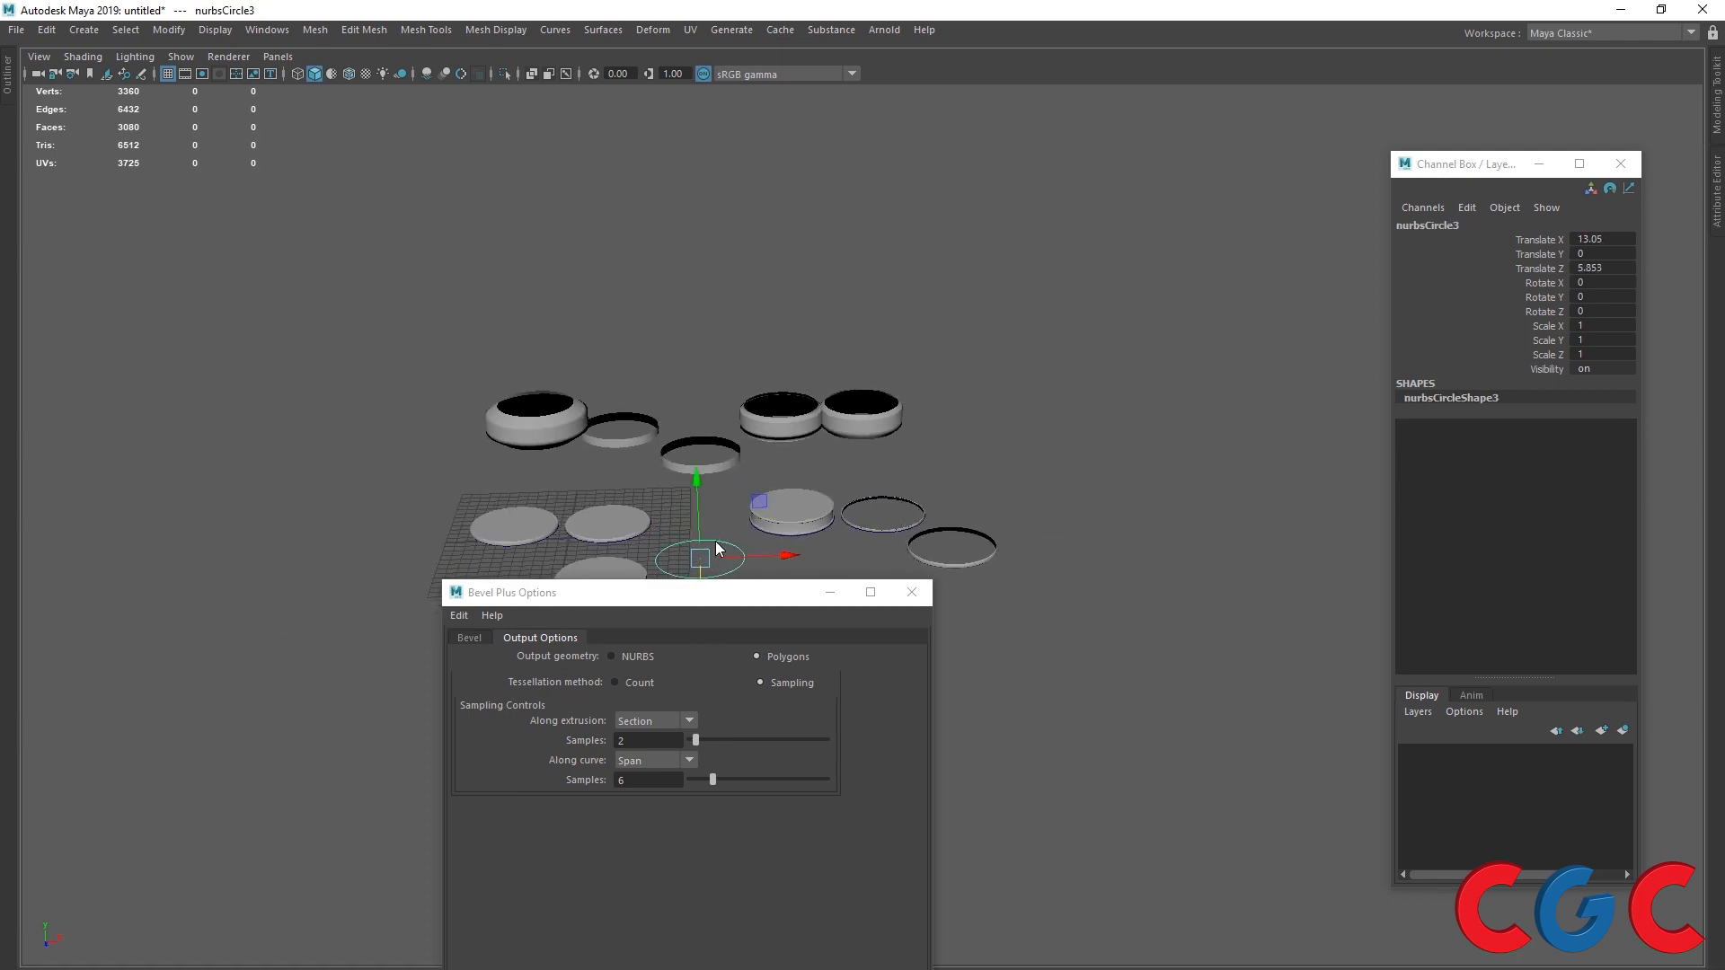
pyautogui.click(714, 537)
pyautogui.click(693, 559)
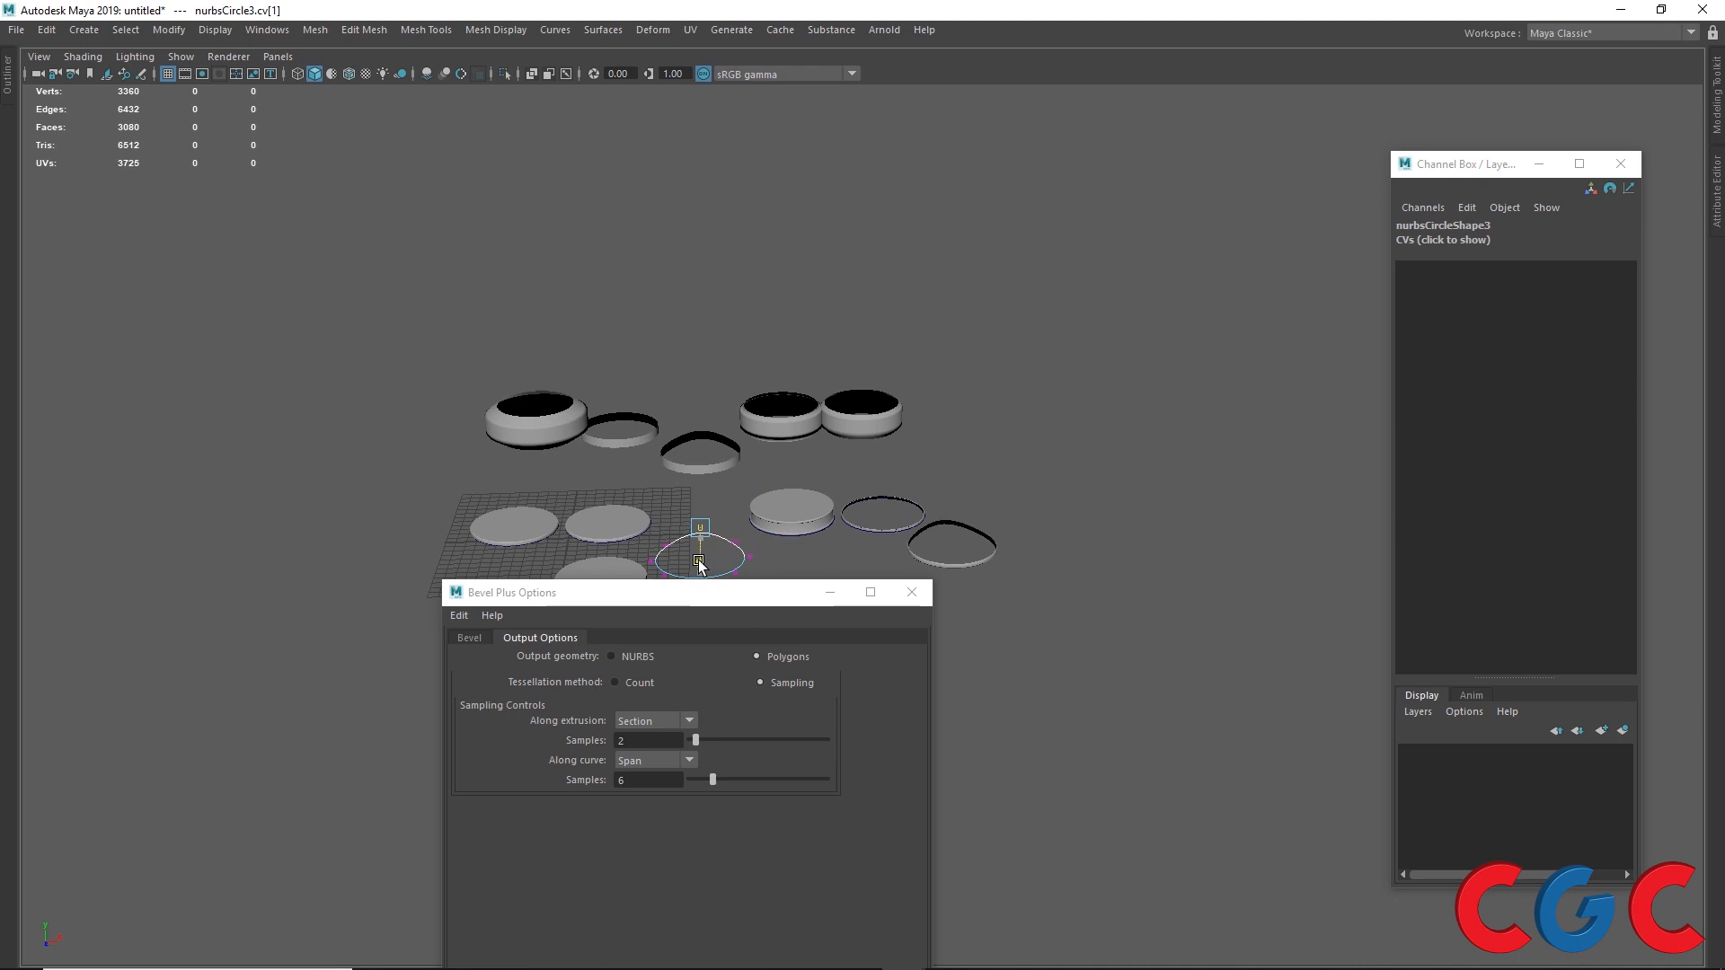
pyautogui.click(967, 556)
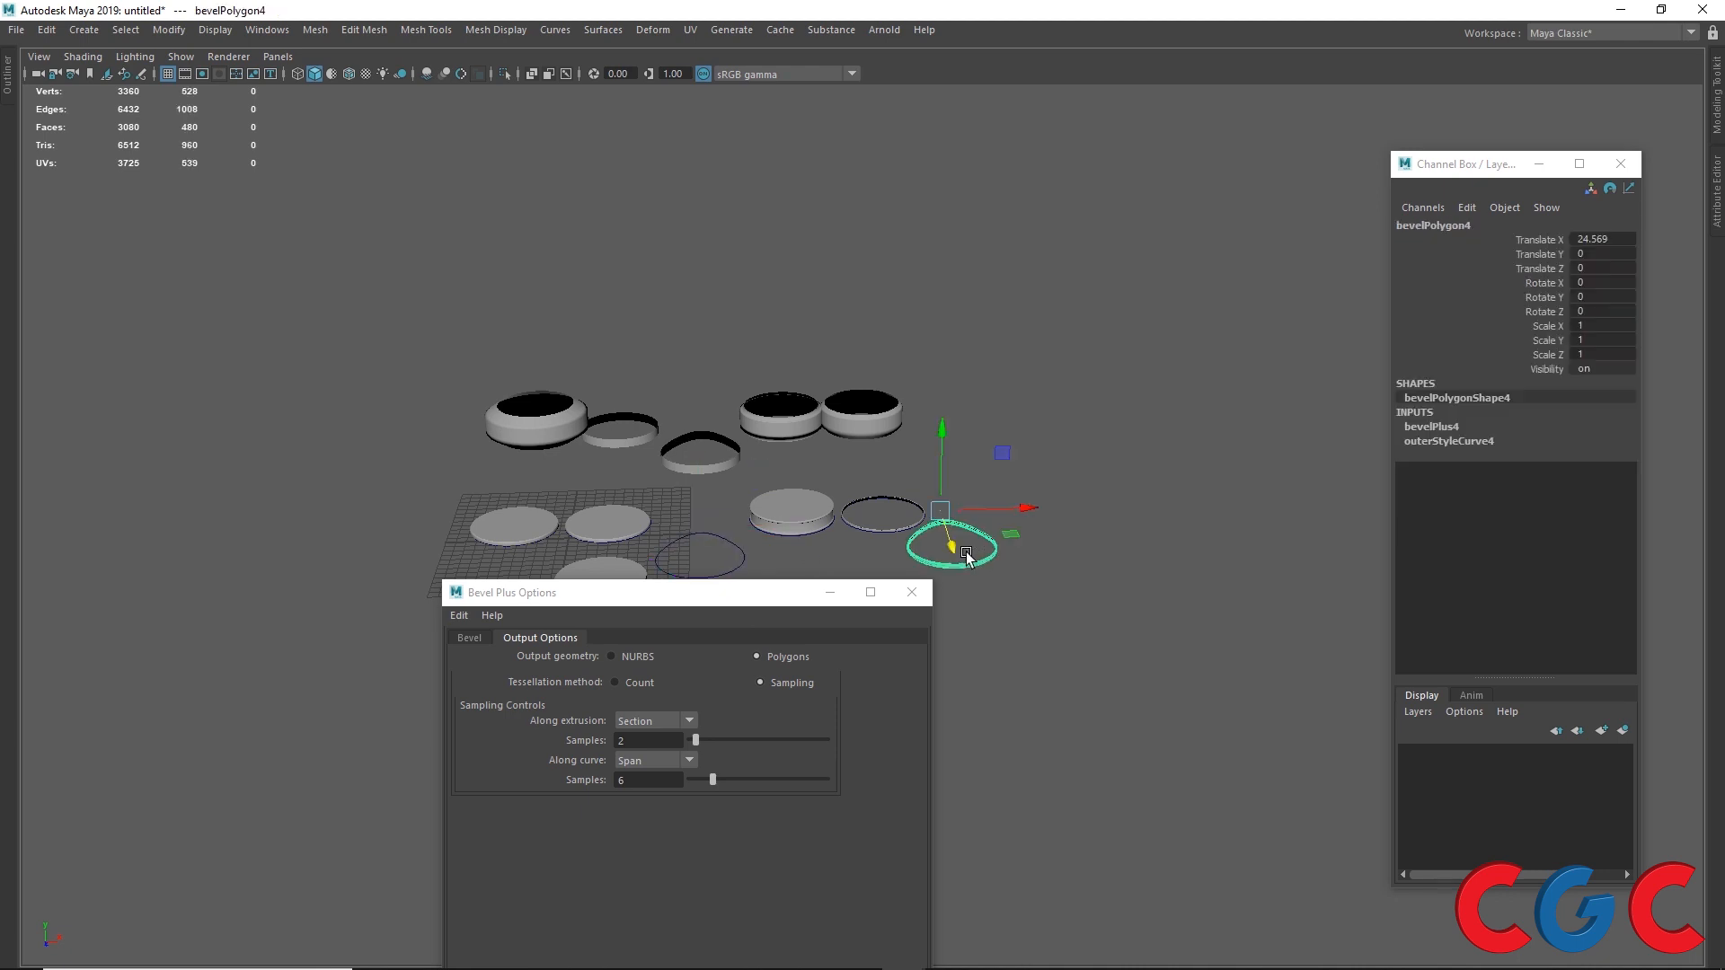
pyautogui.click(705, 460)
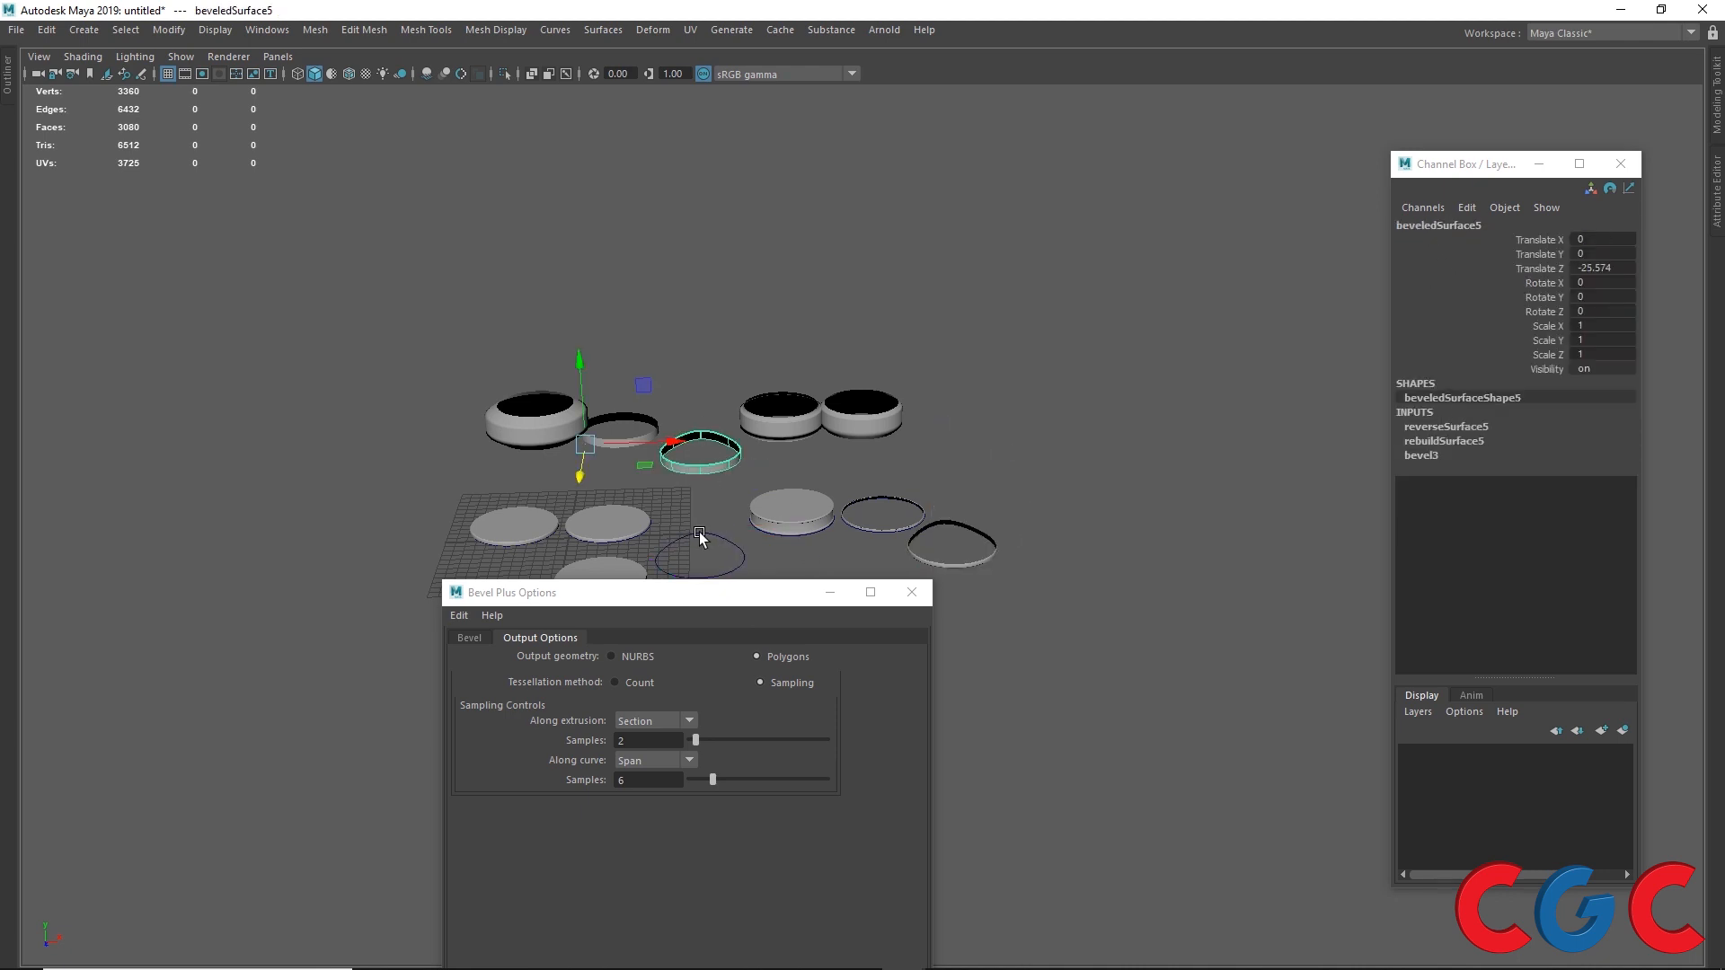
pyautogui.moveTo(704, 537); pyautogui.dragTo(609, 514, button='right')
pyautogui.click(697, 575)
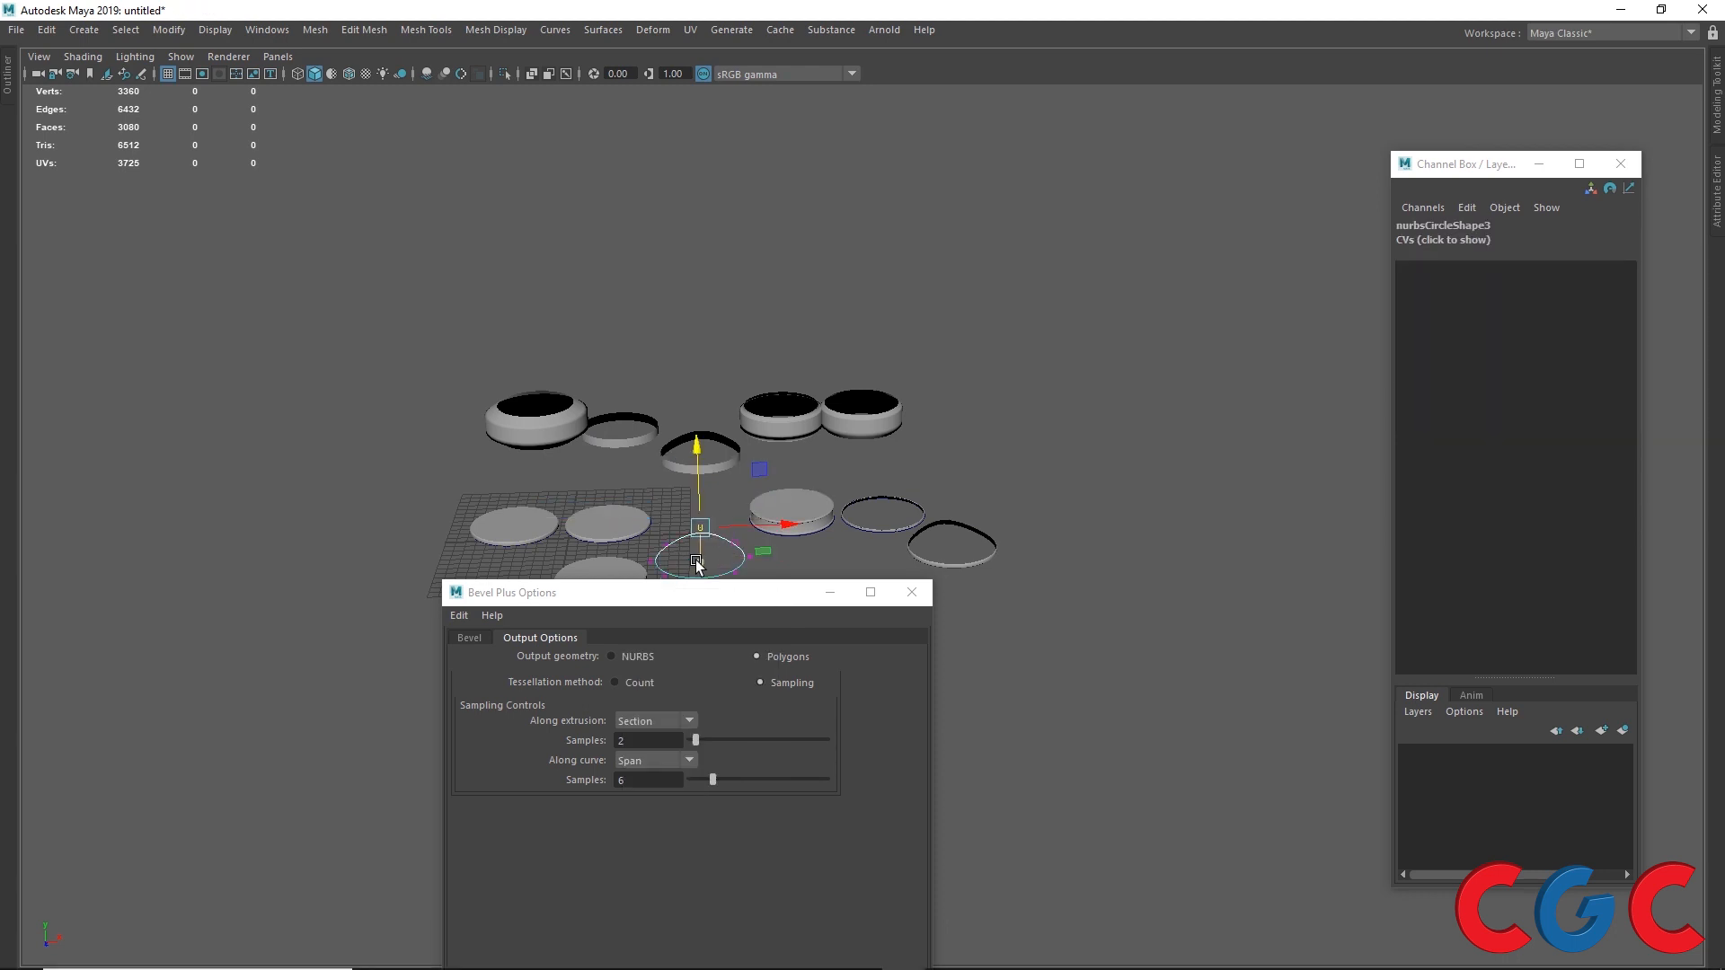
pyautogui.keyDown('alt'); pyautogui.moveTo(696, 575); pyautogui.dragTo(809, 401); pyautogui.keyUp('alt')
pyautogui.moveTo(791, 375); pyautogui.dragTo(877, 366, button='right')
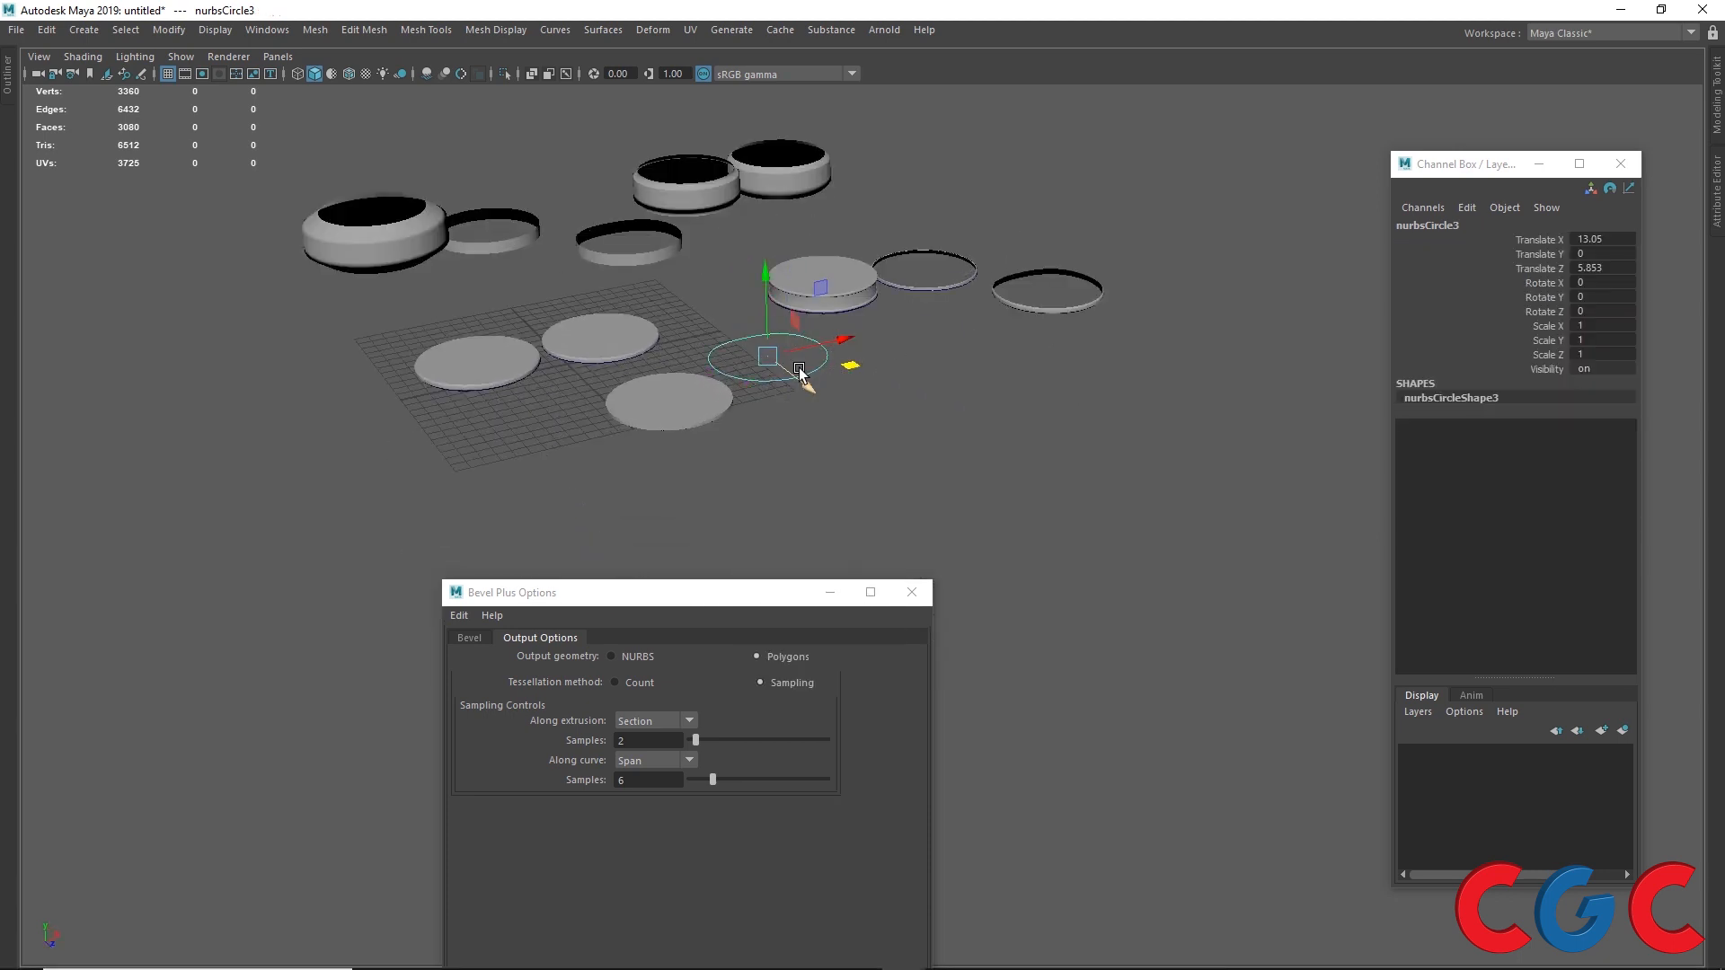
pyautogui.moveTo(721, 594); pyautogui.dragTo(1041, 435)
pyautogui.click(958, 521)
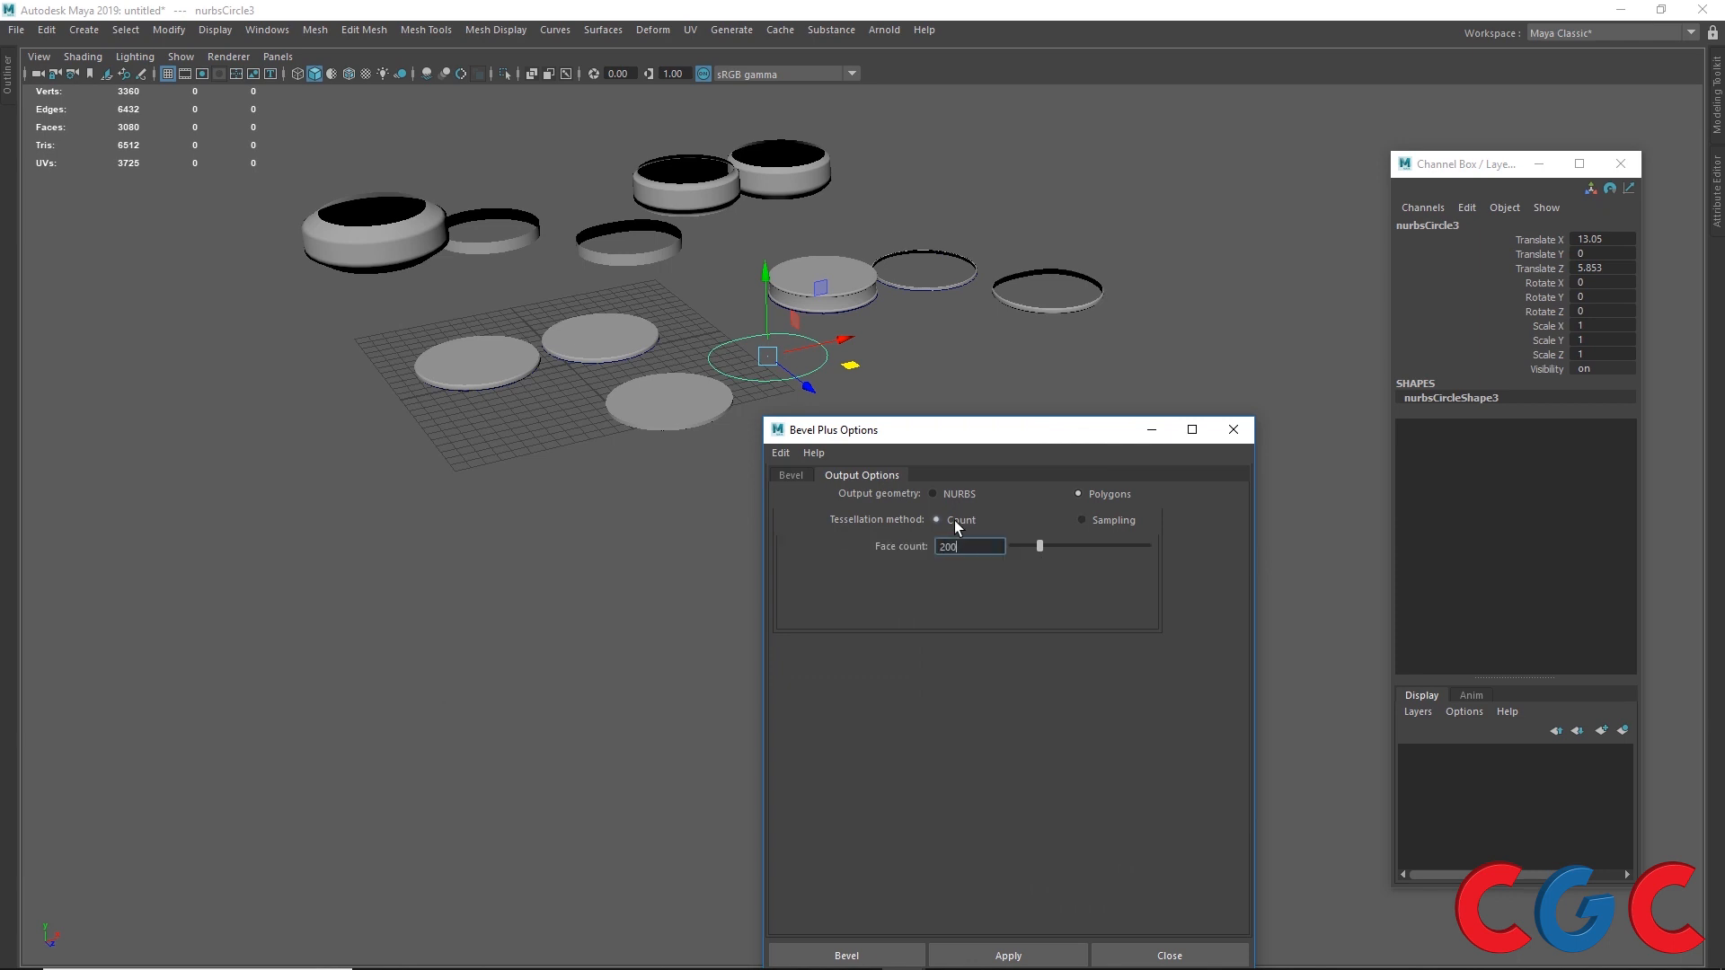
pyautogui.moveTo(985, 547); pyautogui.dragTo(921, 547)
pyautogui.write('500')
pyautogui.press('Return')
pyautogui.click(1008, 955)
# Step: Inspect the 500-face bevel object and move it off the circle
pyautogui.scroll(5, 717, 266)
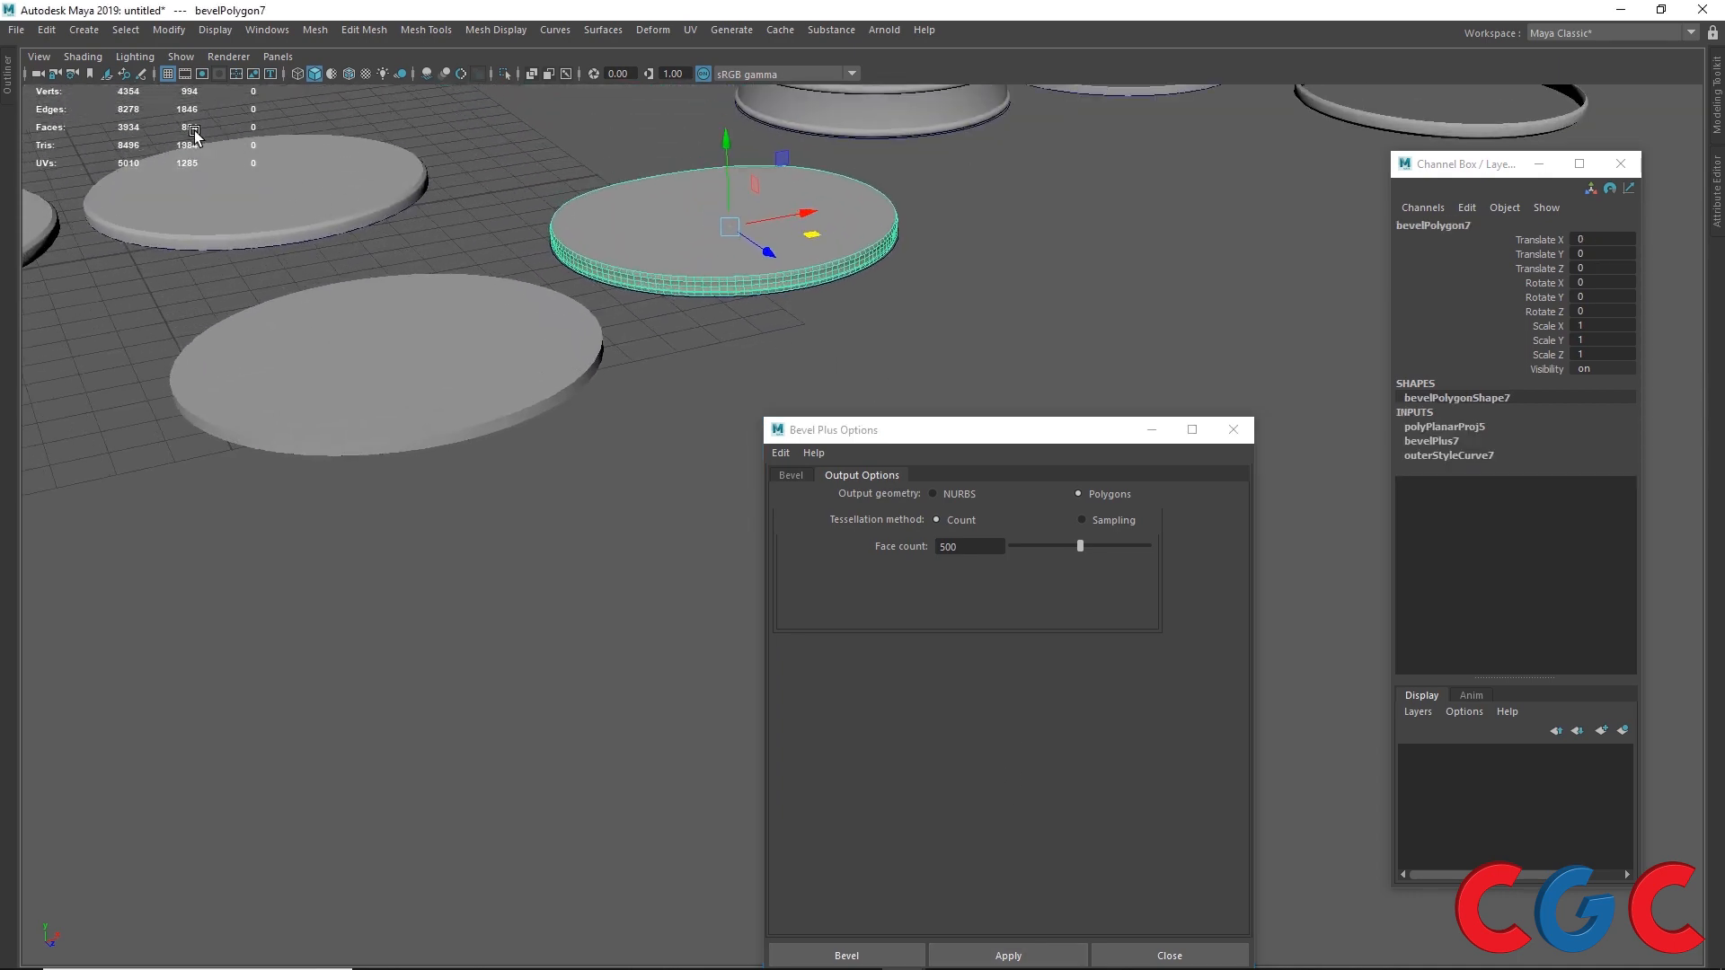
pyautogui.scroll(3, 720, 230)
pyautogui.keyDown('alt'); pyautogui.moveTo(693, 181); pyautogui.dragTo(733, 331, button='middle'); pyautogui.keyUp('alt')
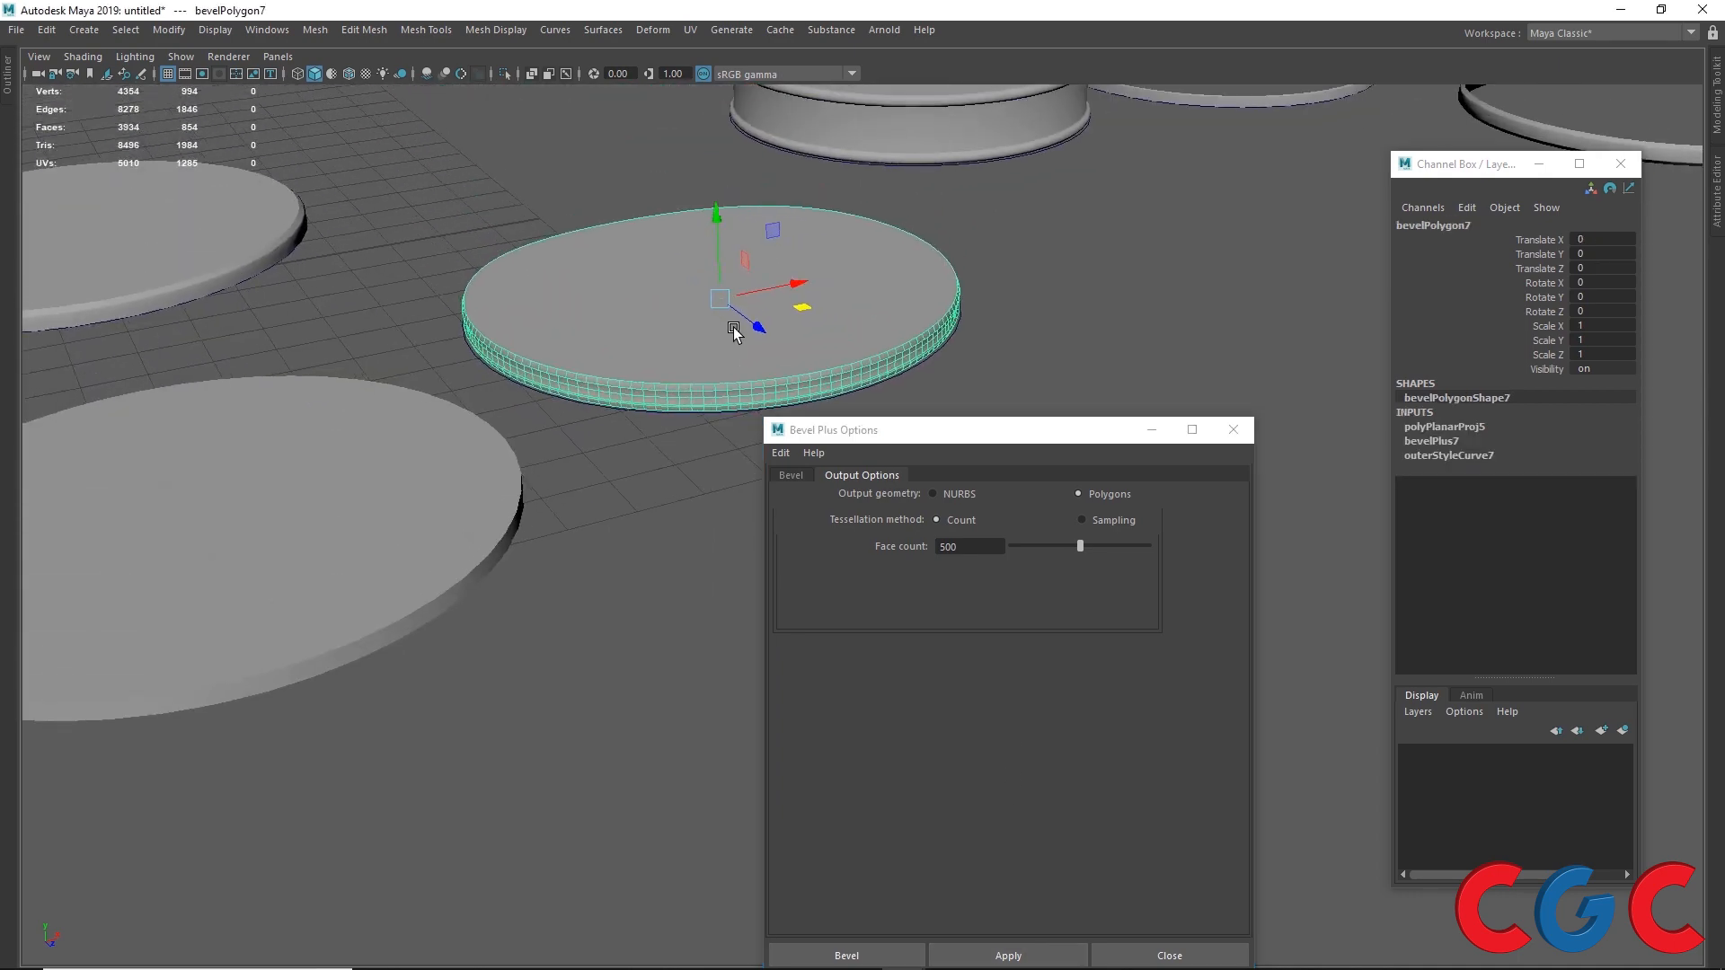
pyautogui.scroll(4, 733, 331)
pyautogui.scroll(-7, 643, 239)
pyautogui.keyDown('alt'); pyautogui.moveTo(902, 306); pyautogui.dragTo(643, 288, button='middle'); pyautogui.keyUp('alt')
pyautogui.scroll(-4, 762, 308)
pyautogui.moveTo(670, 409); pyautogui.dragTo(815, 396)
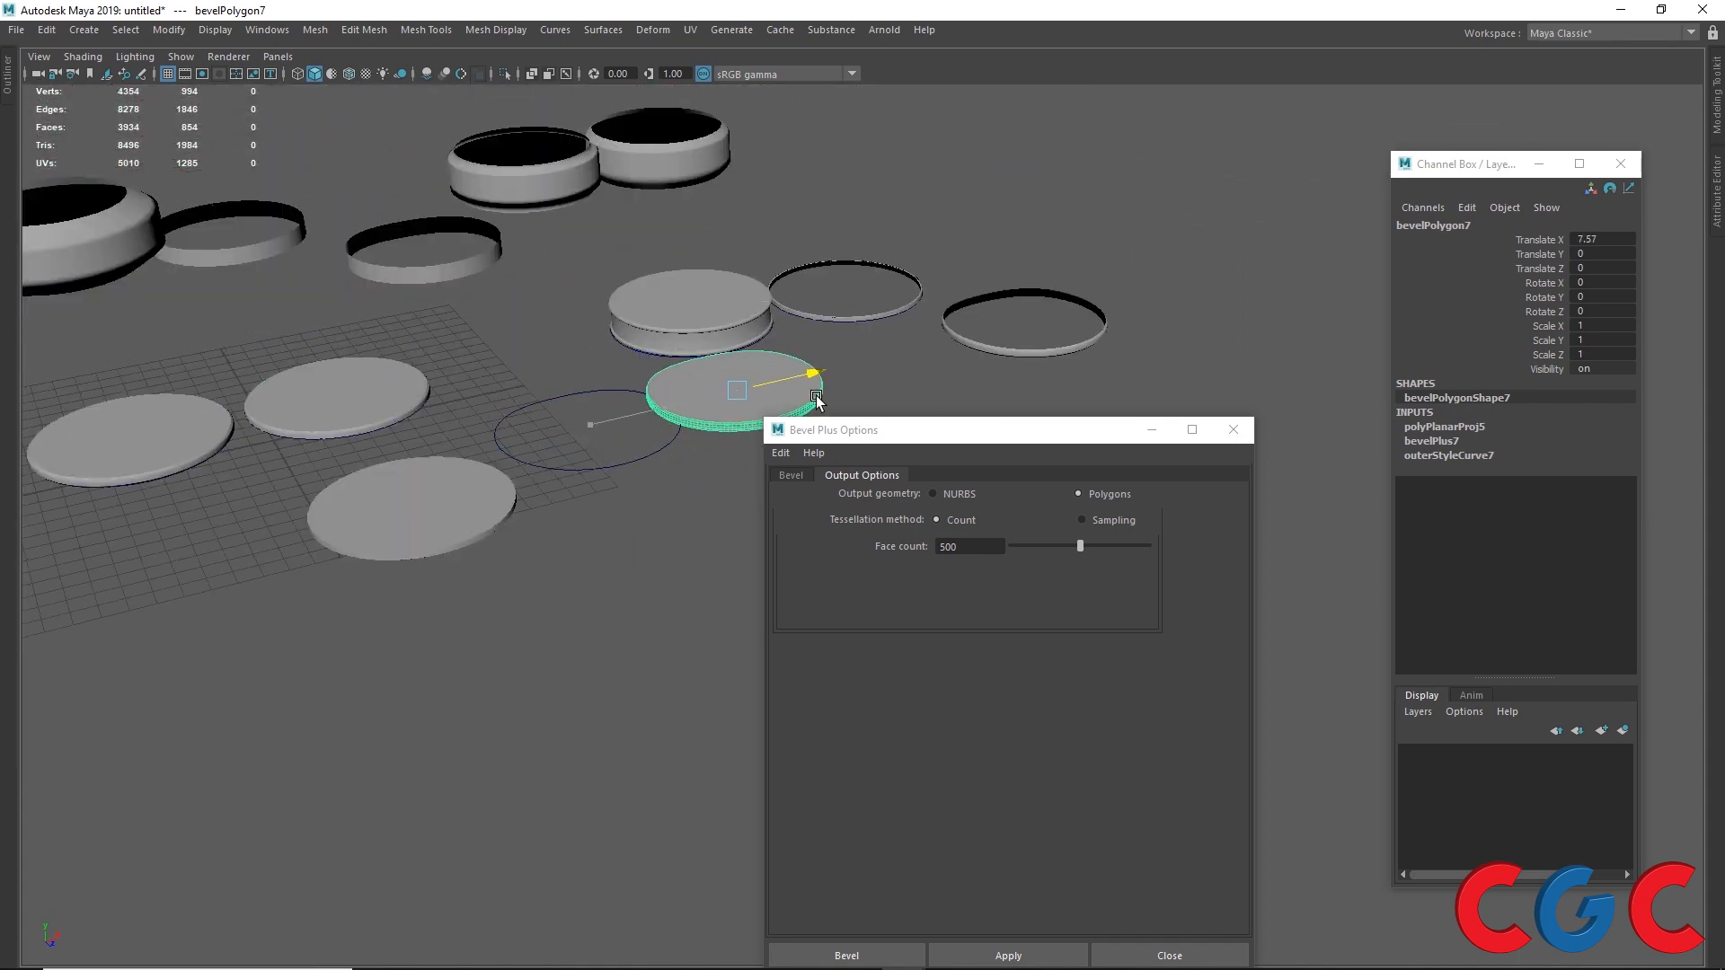
# Step: Reselect the circle and apply Bevel Plus again with a face count of 100
pyautogui.moveTo(577, 439); pyautogui.dragTo(636, 513)
pyautogui.doubleClick(966, 548)
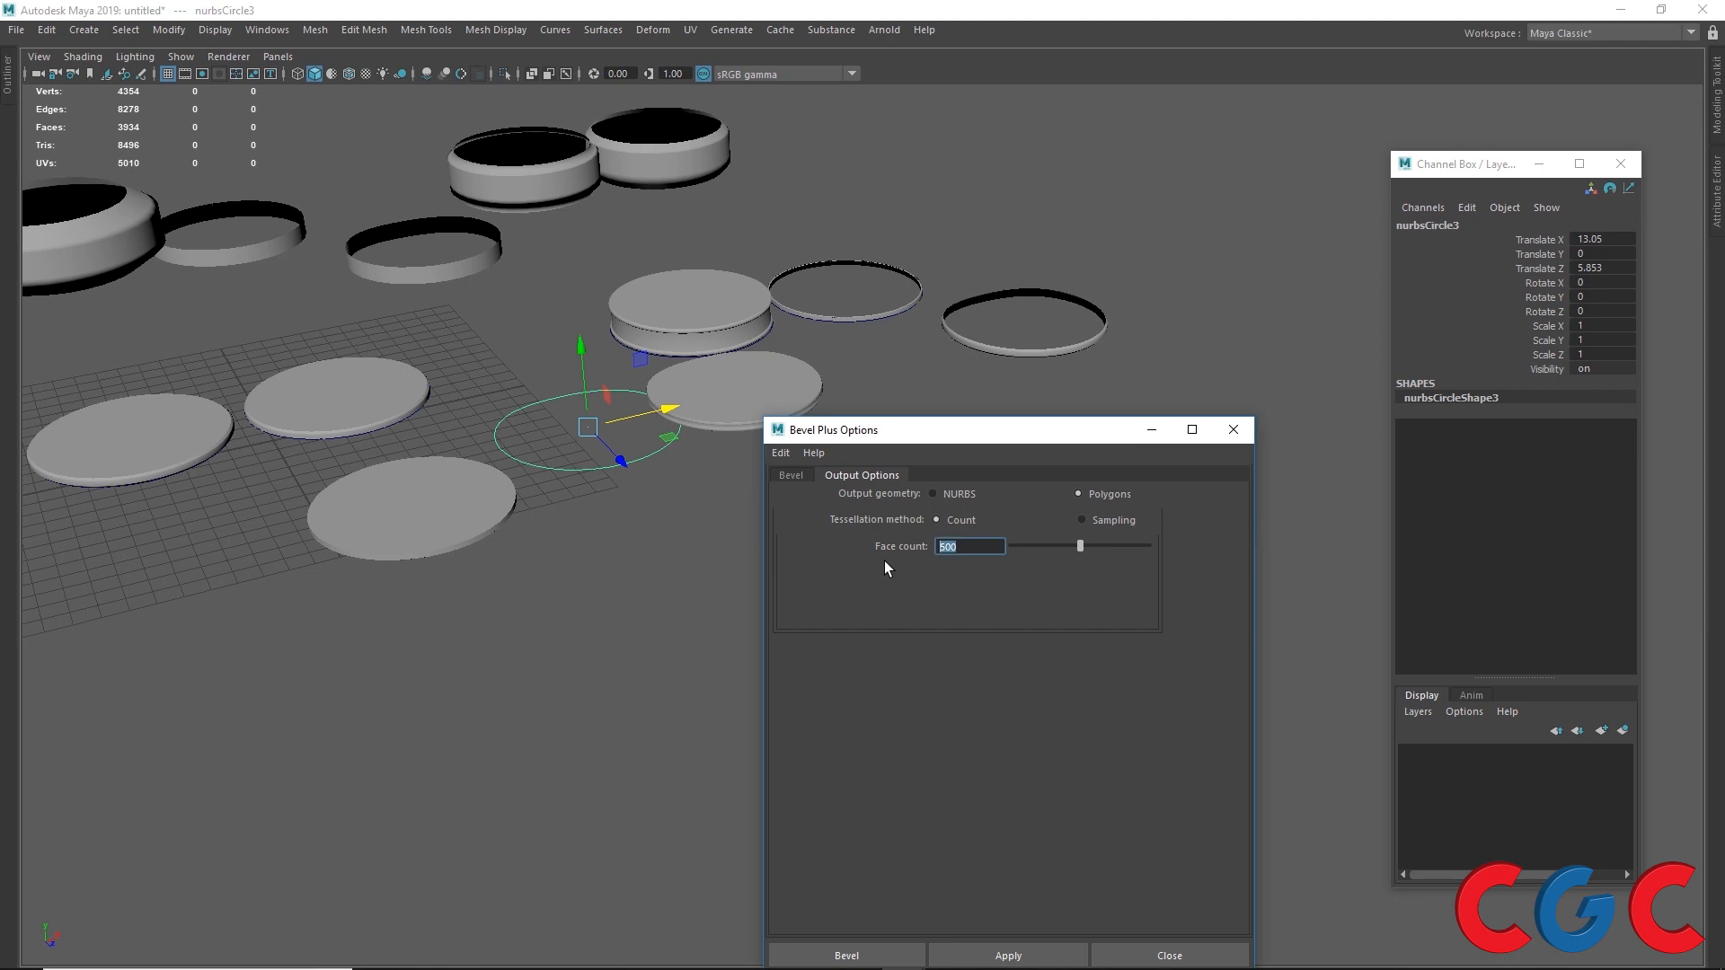
pyautogui.write('100')
pyautogui.press('Return')
pyautogui.click(1008, 955)
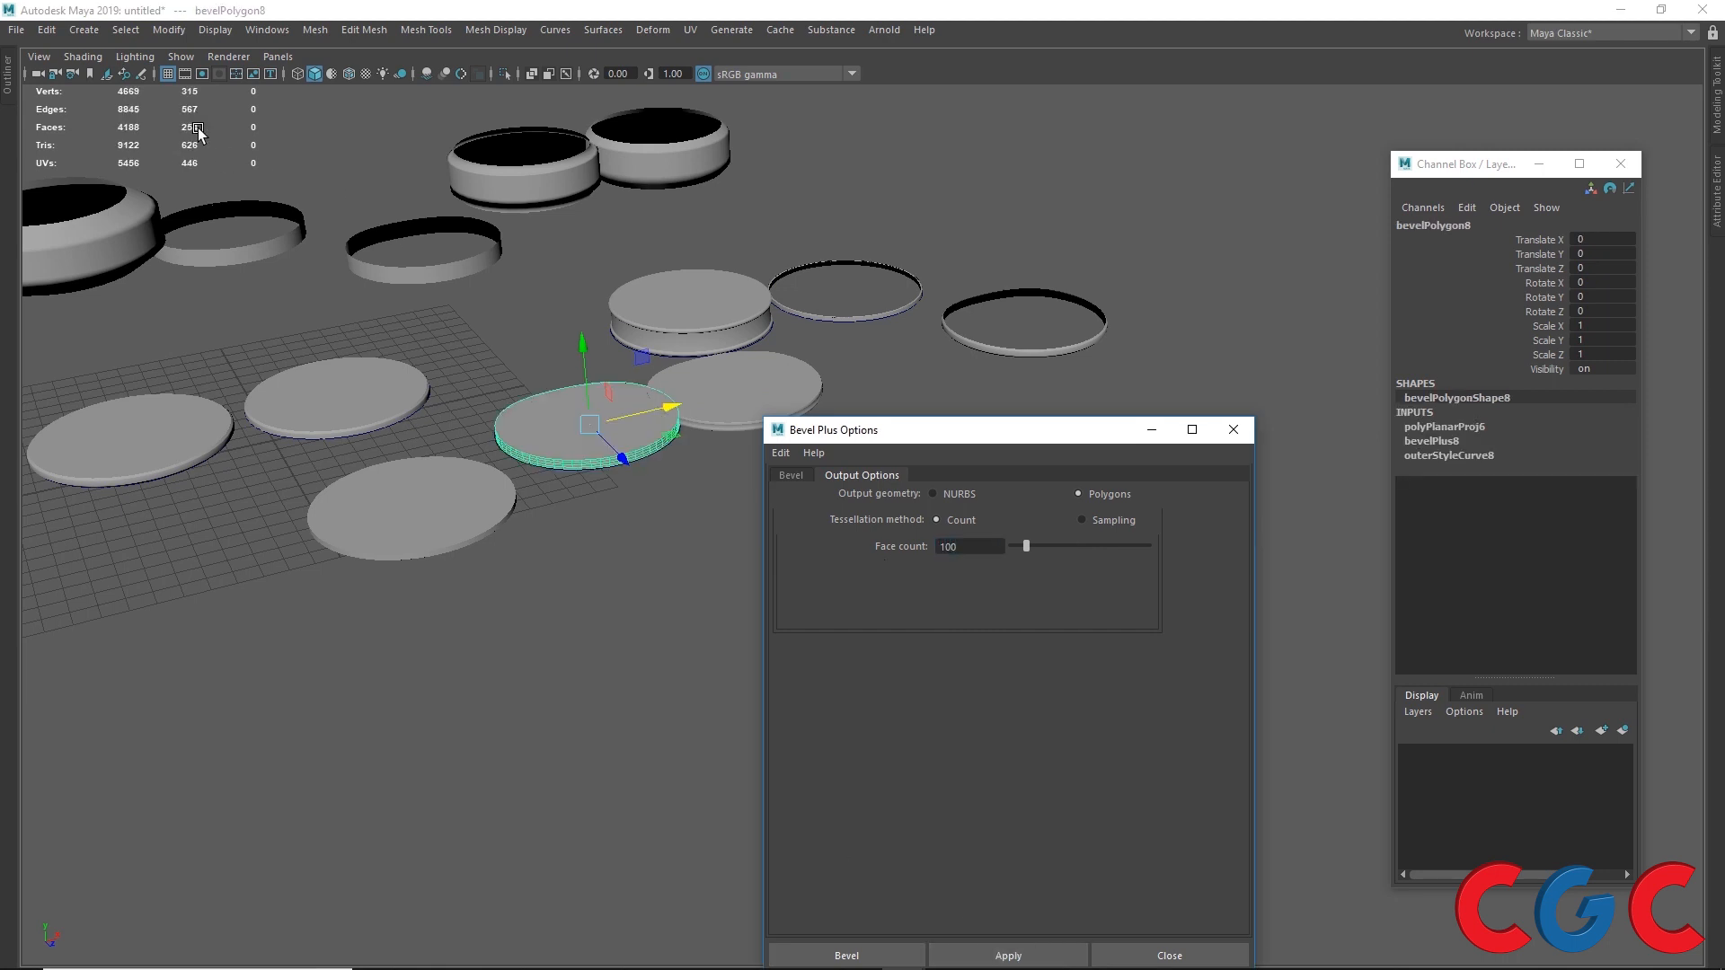
# Step: Inspect the 100-face bevel object up close from several angles
pyautogui.scroll(5, 553, 435)
pyautogui.keyDown('alt'); pyautogui.moveTo(445, 356); pyautogui.dragTo(577, 361, button='middle'); pyautogui.keyUp('alt')
pyautogui.scroll(6, 454, 378)
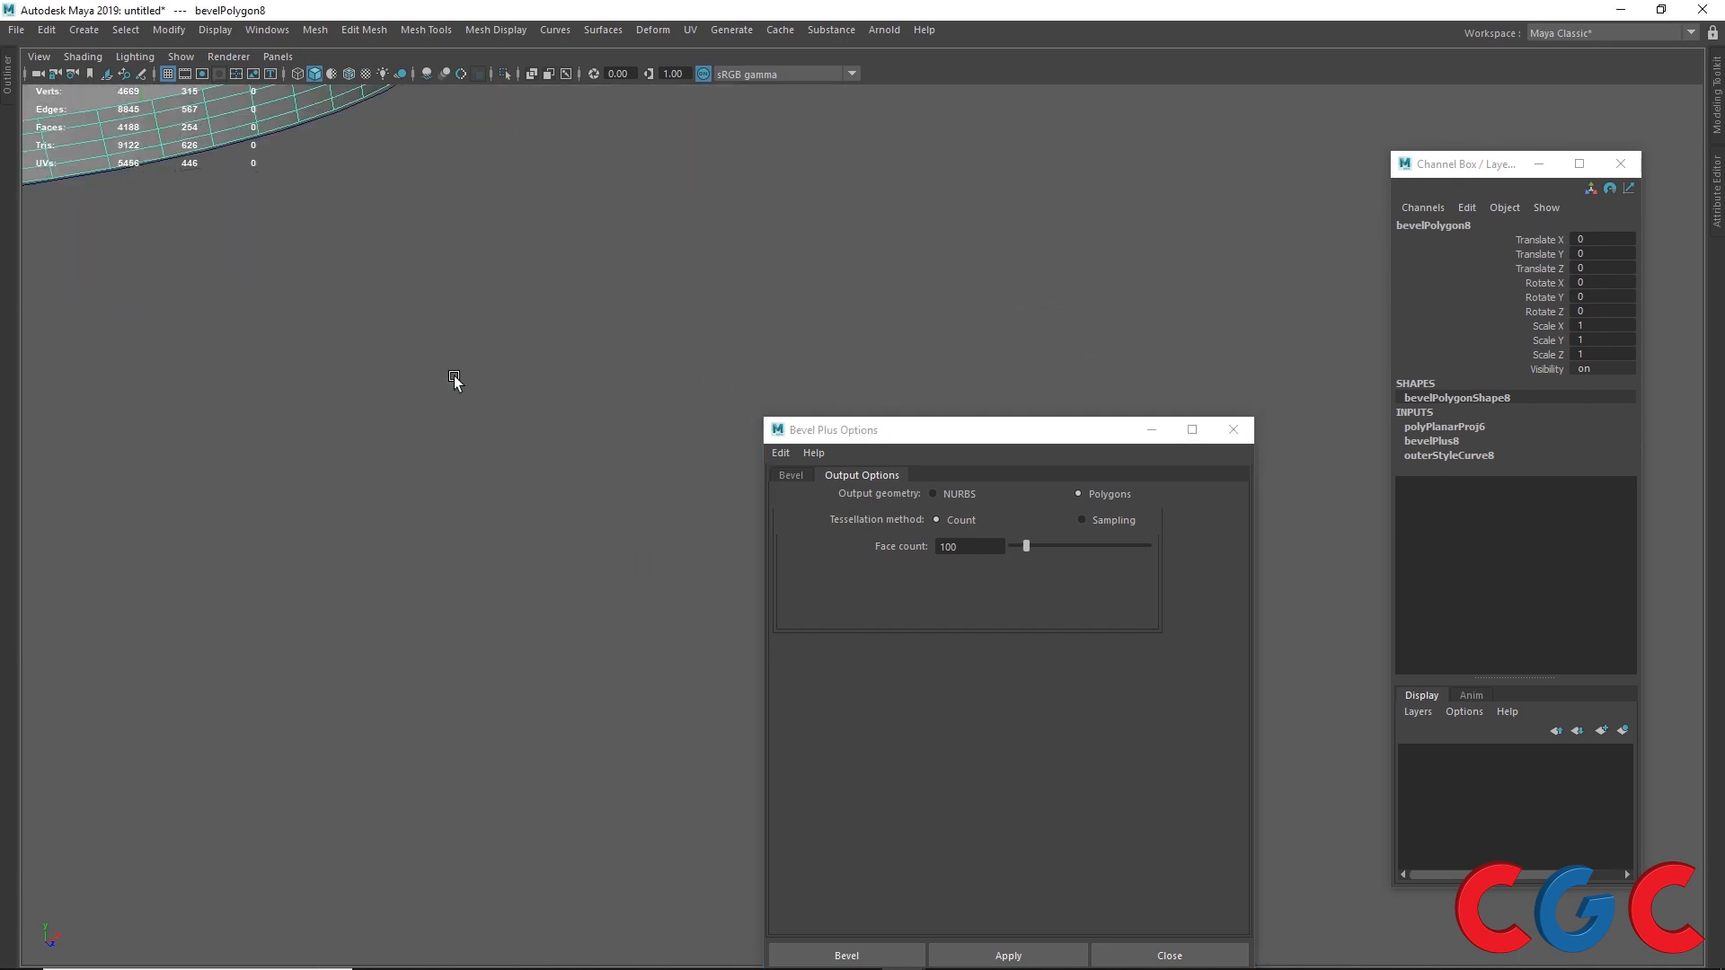
pyautogui.keyDown('alt'); pyautogui.moveTo(455, 377); pyautogui.dragTo(562, 389, button='middle'); pyautogui.keyUp('alt')
pyautogui.scroll(-5, 438, 407)
pyautogui.scroll(-4, 435, 403)
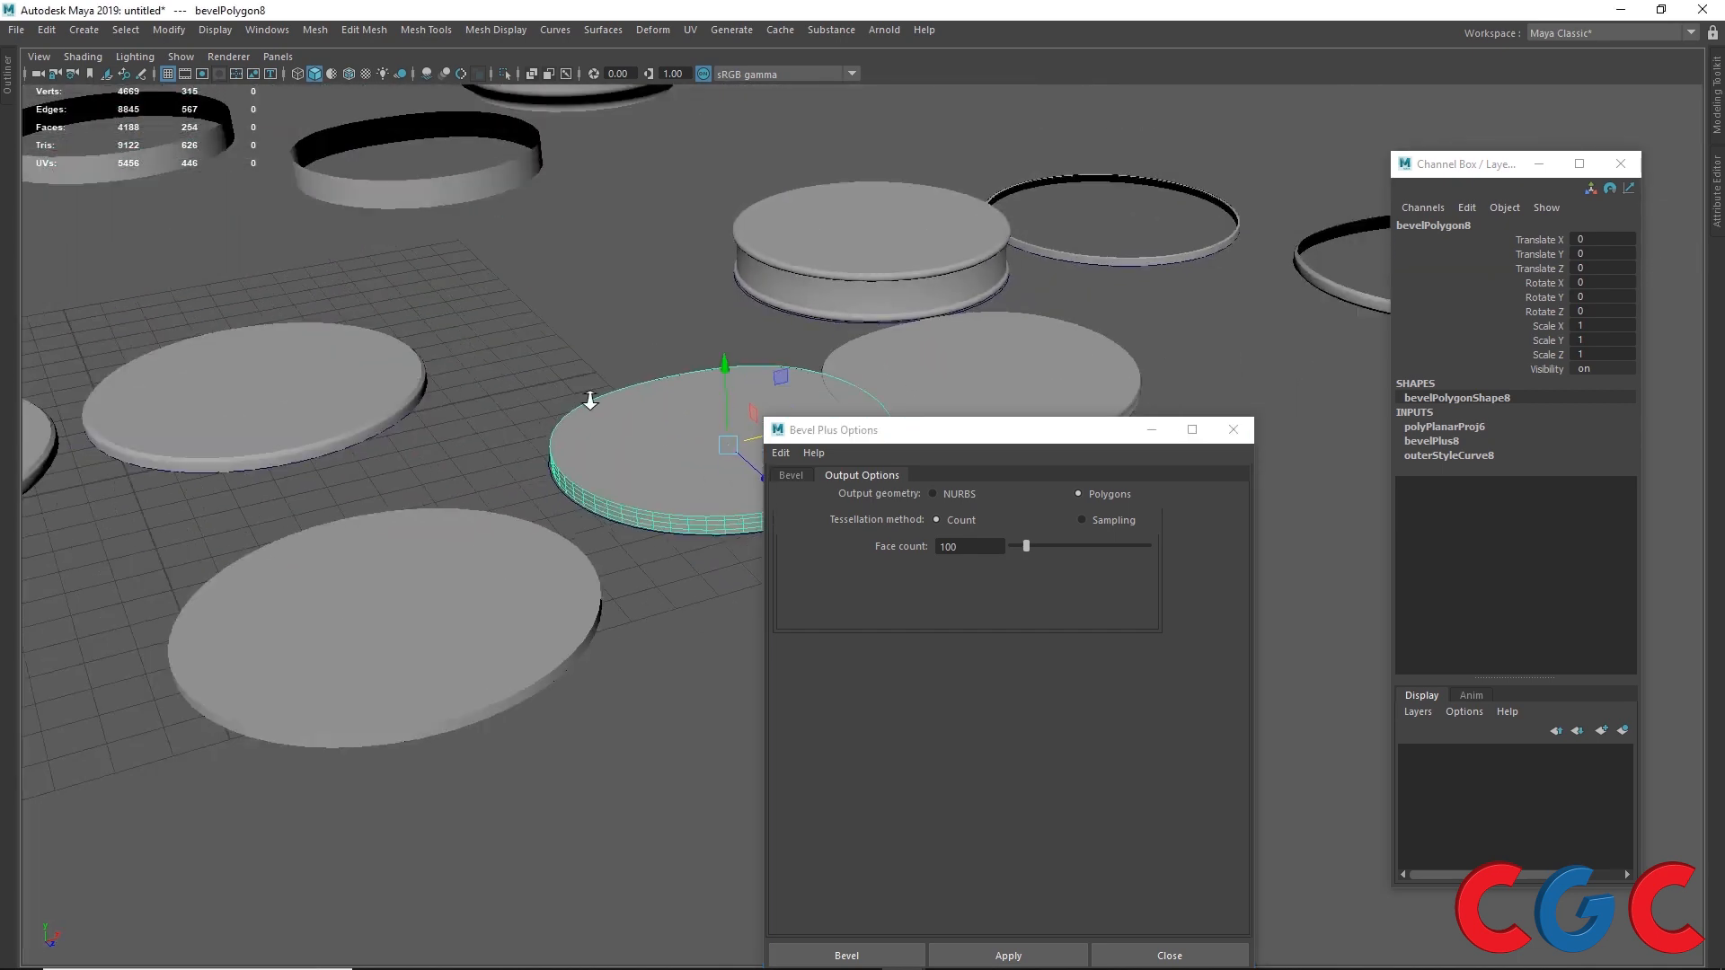
pyautogui.keyDown('alt'); pyautogui.moveTo(661, 454); pyautogui.dragTo(333, 379, button='middle'); pyautogui.keyUp('alt')
pyautogui.scroll(4, 454, 408)
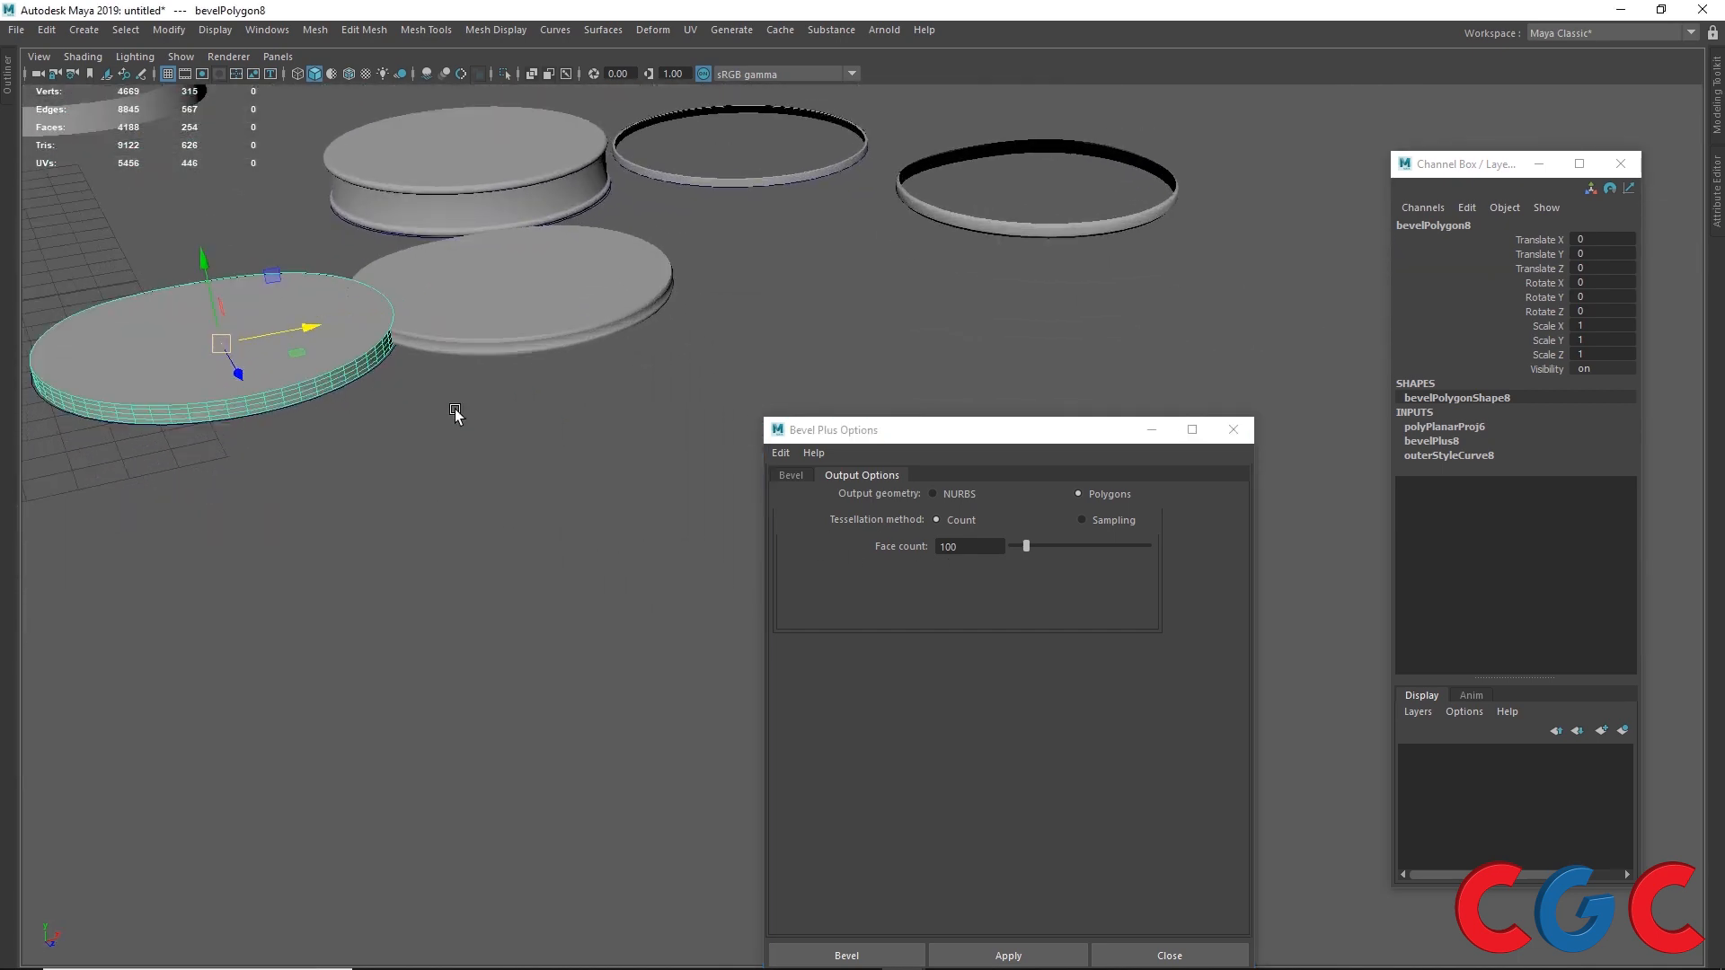
pyautogui.scroll(-5, 333, 377)
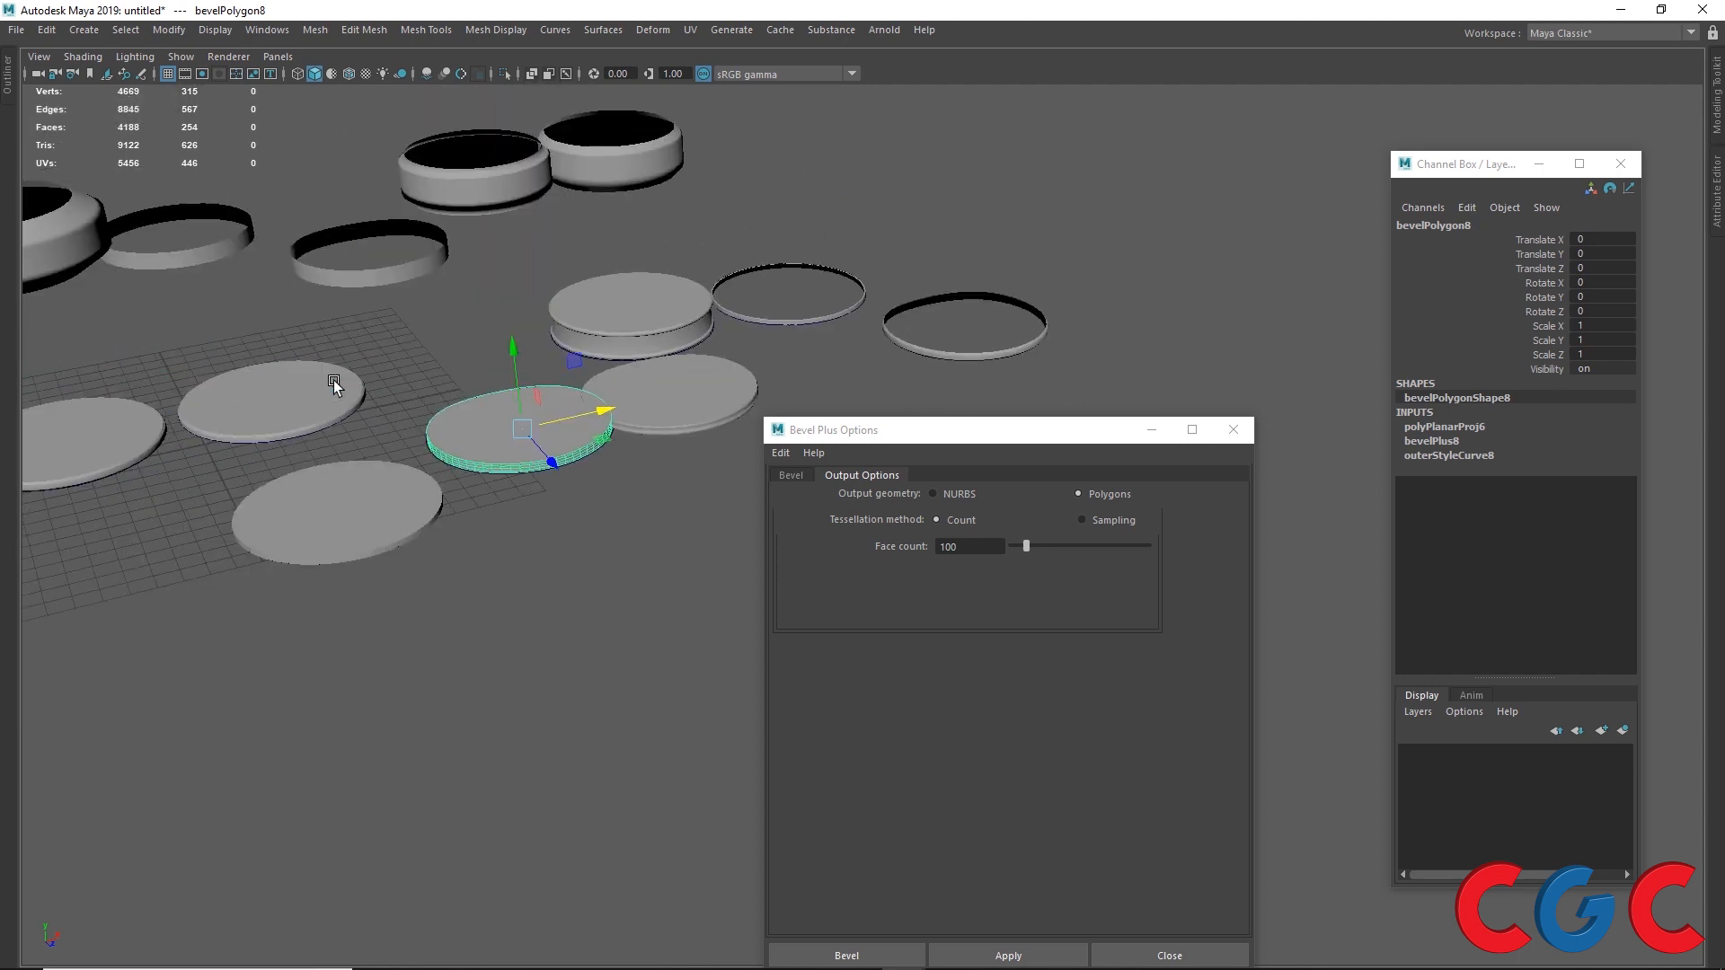
# Step: Move the 100-face bevel aside and apply Bevel Plus to the circle using Sampling tessellation with Section along extrusion and Span along curve
pyautogui.click(1082, 520)
pyautogui.moveTo(602, 409); pyautogui.dragTo(1229, 291)
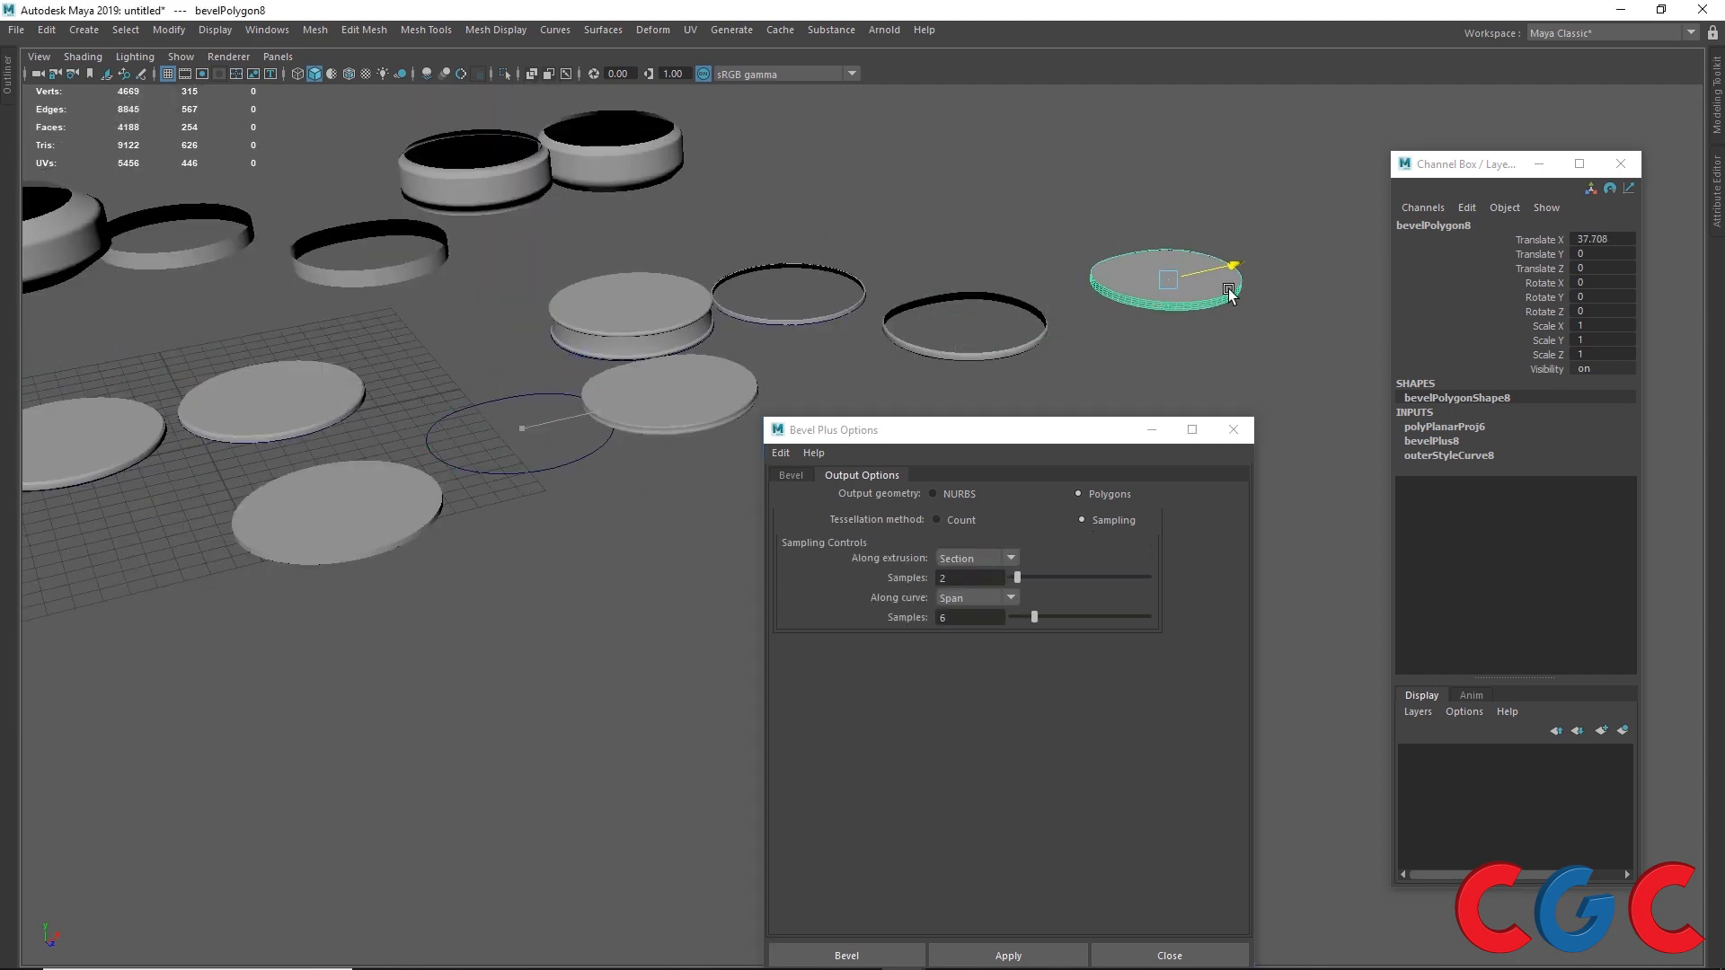
pyautogui.click(509, 417)
pyautogui.click(978, 559)
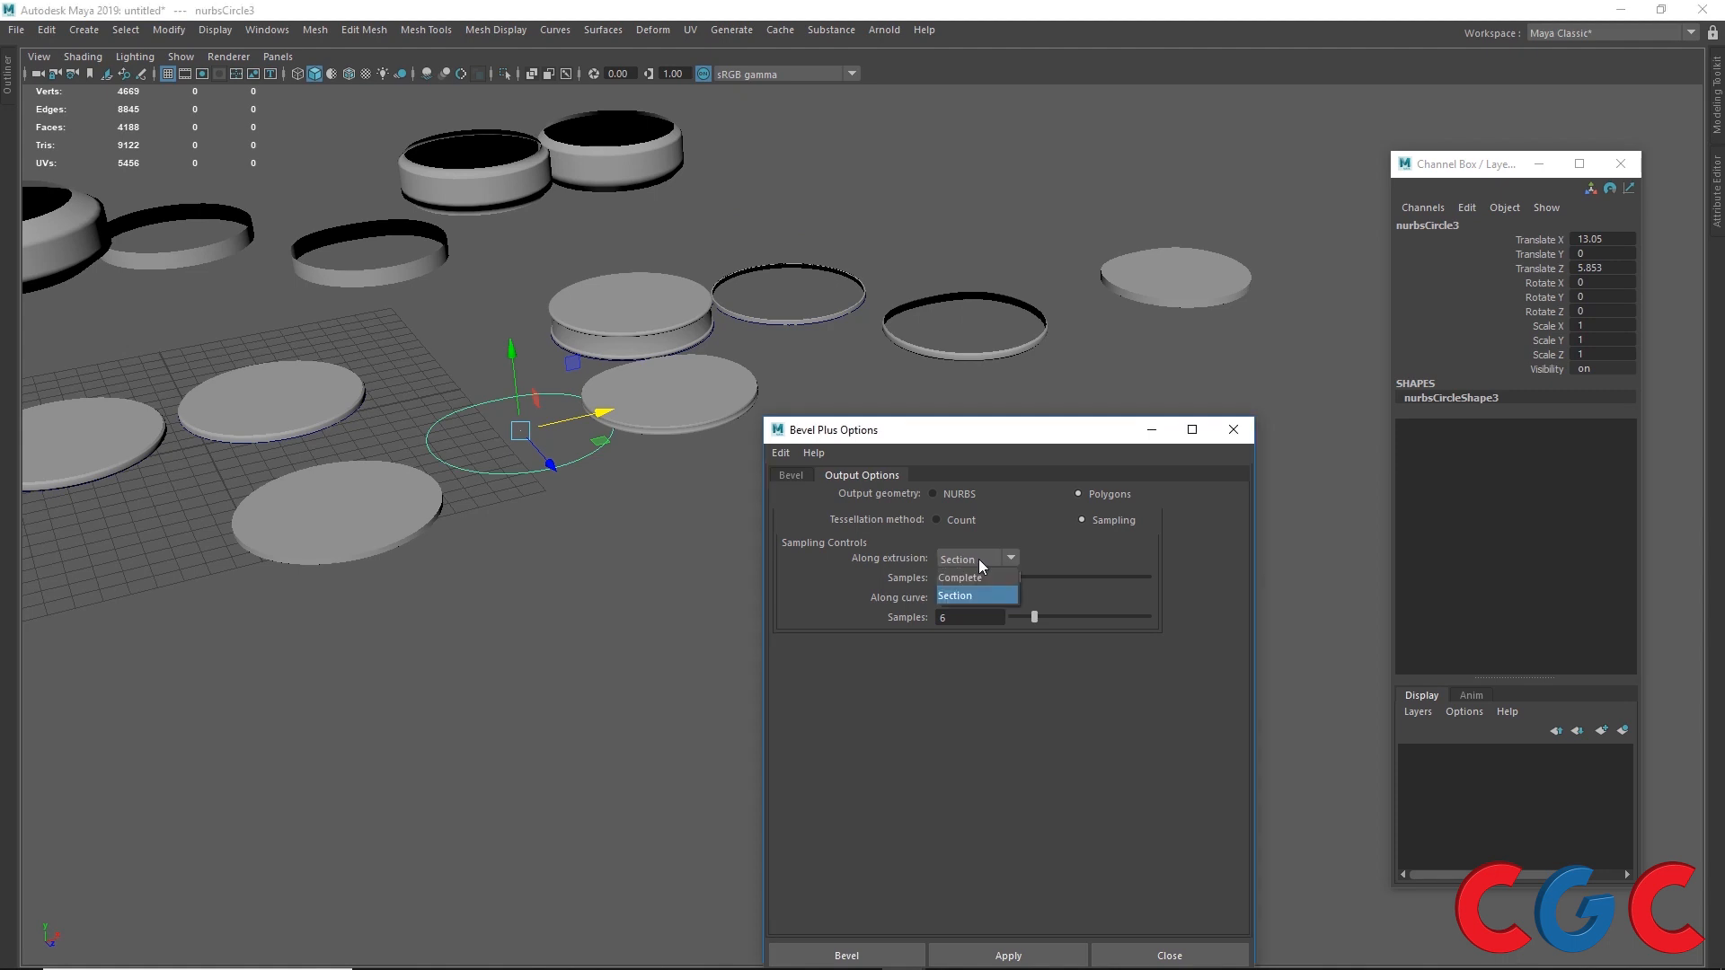
pyautogui.click(984, 592)
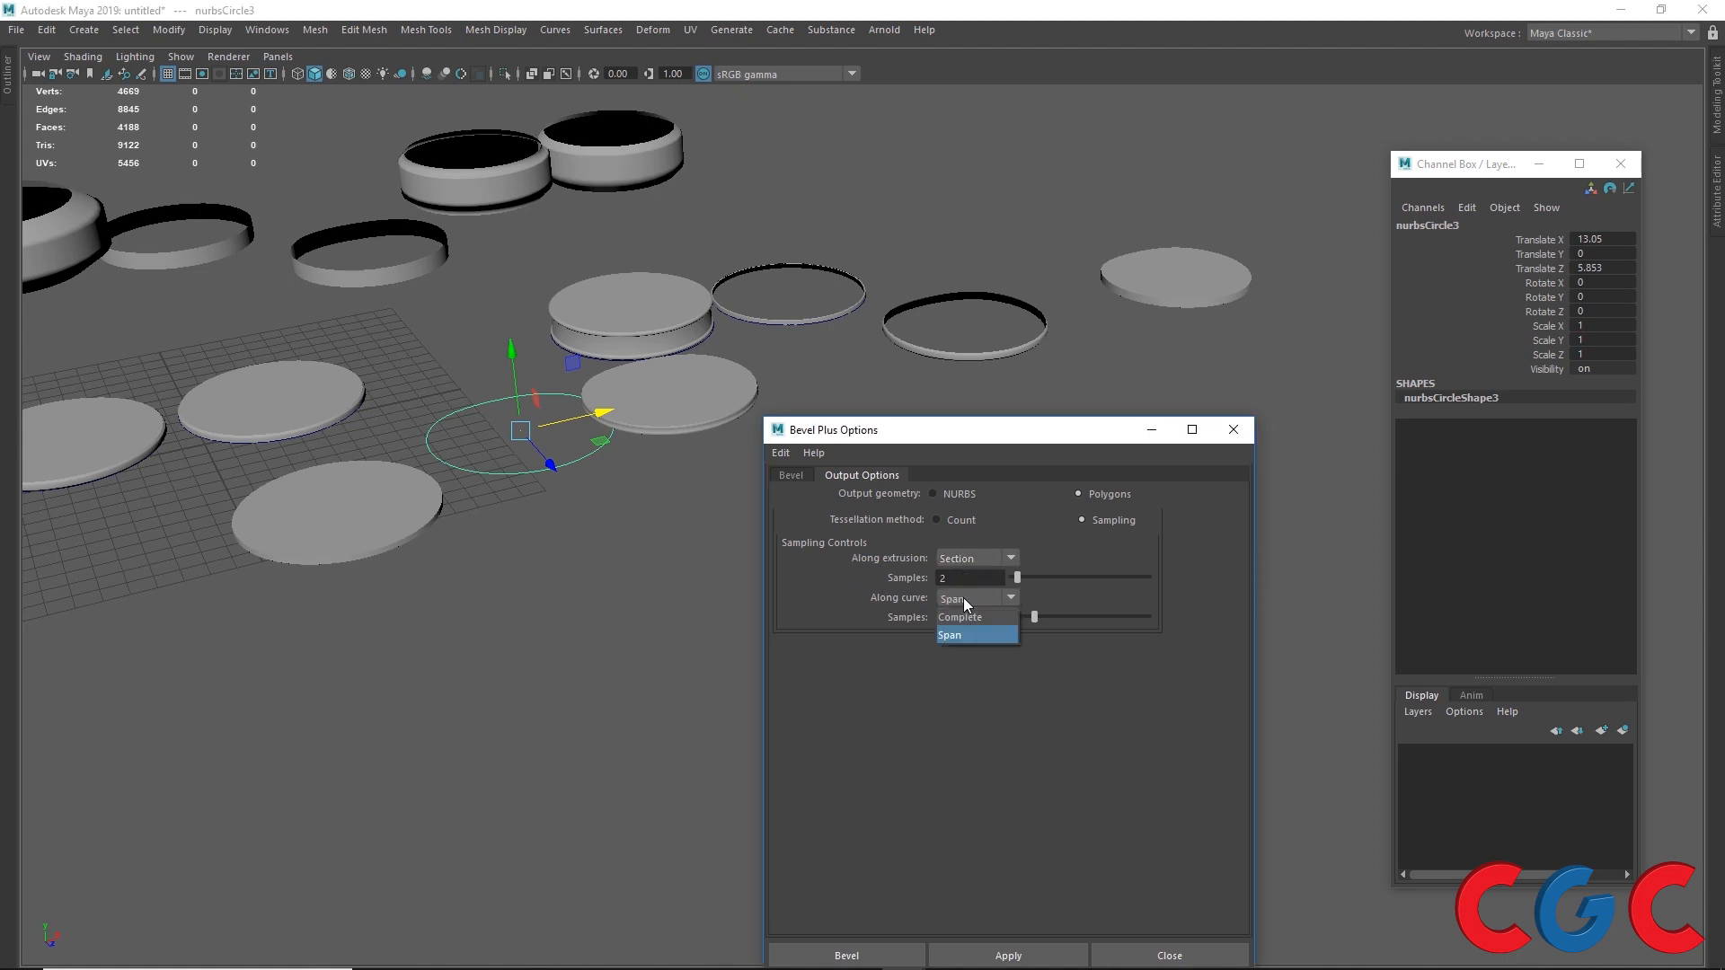
pyautogui.click(963, 634)
pyautogui.press('Tab')
pyautogui.click(1008, 954)
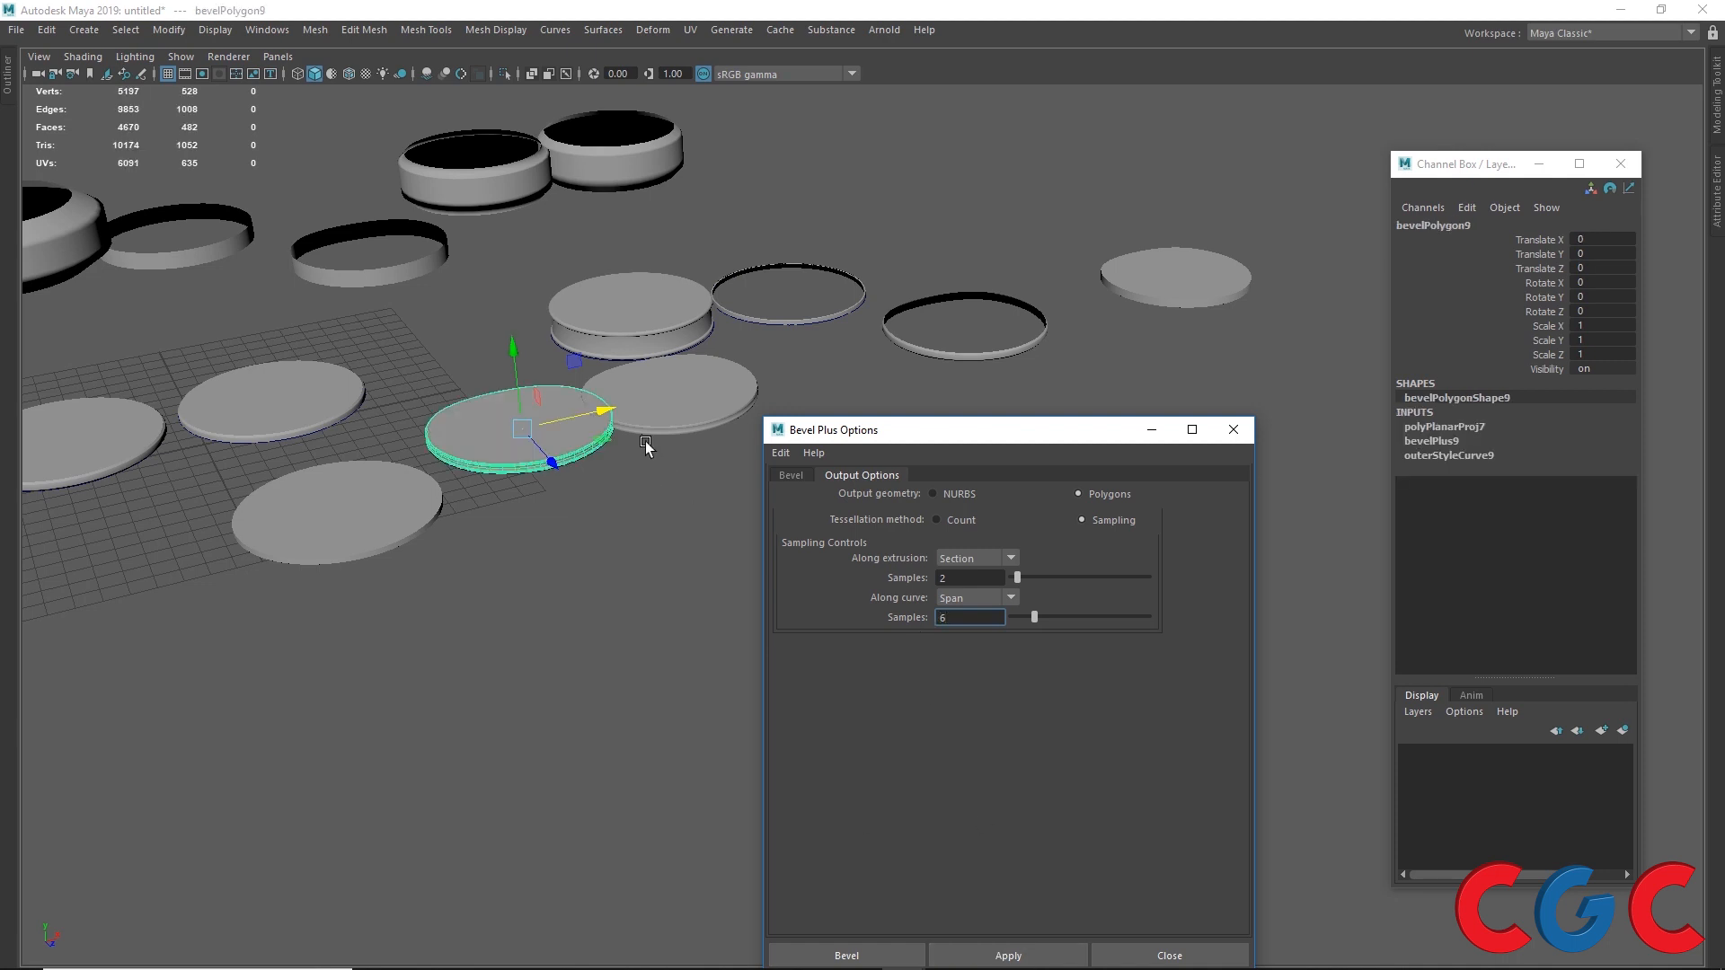
# Step: Move the sampled bevel object aside and reapply Bevel Plus to the circle with 12 samples along the curve
pyautogui.moveTo(598, 412); pyautogui.dragTo(903, 381)
pyautogui.click(522, 430)
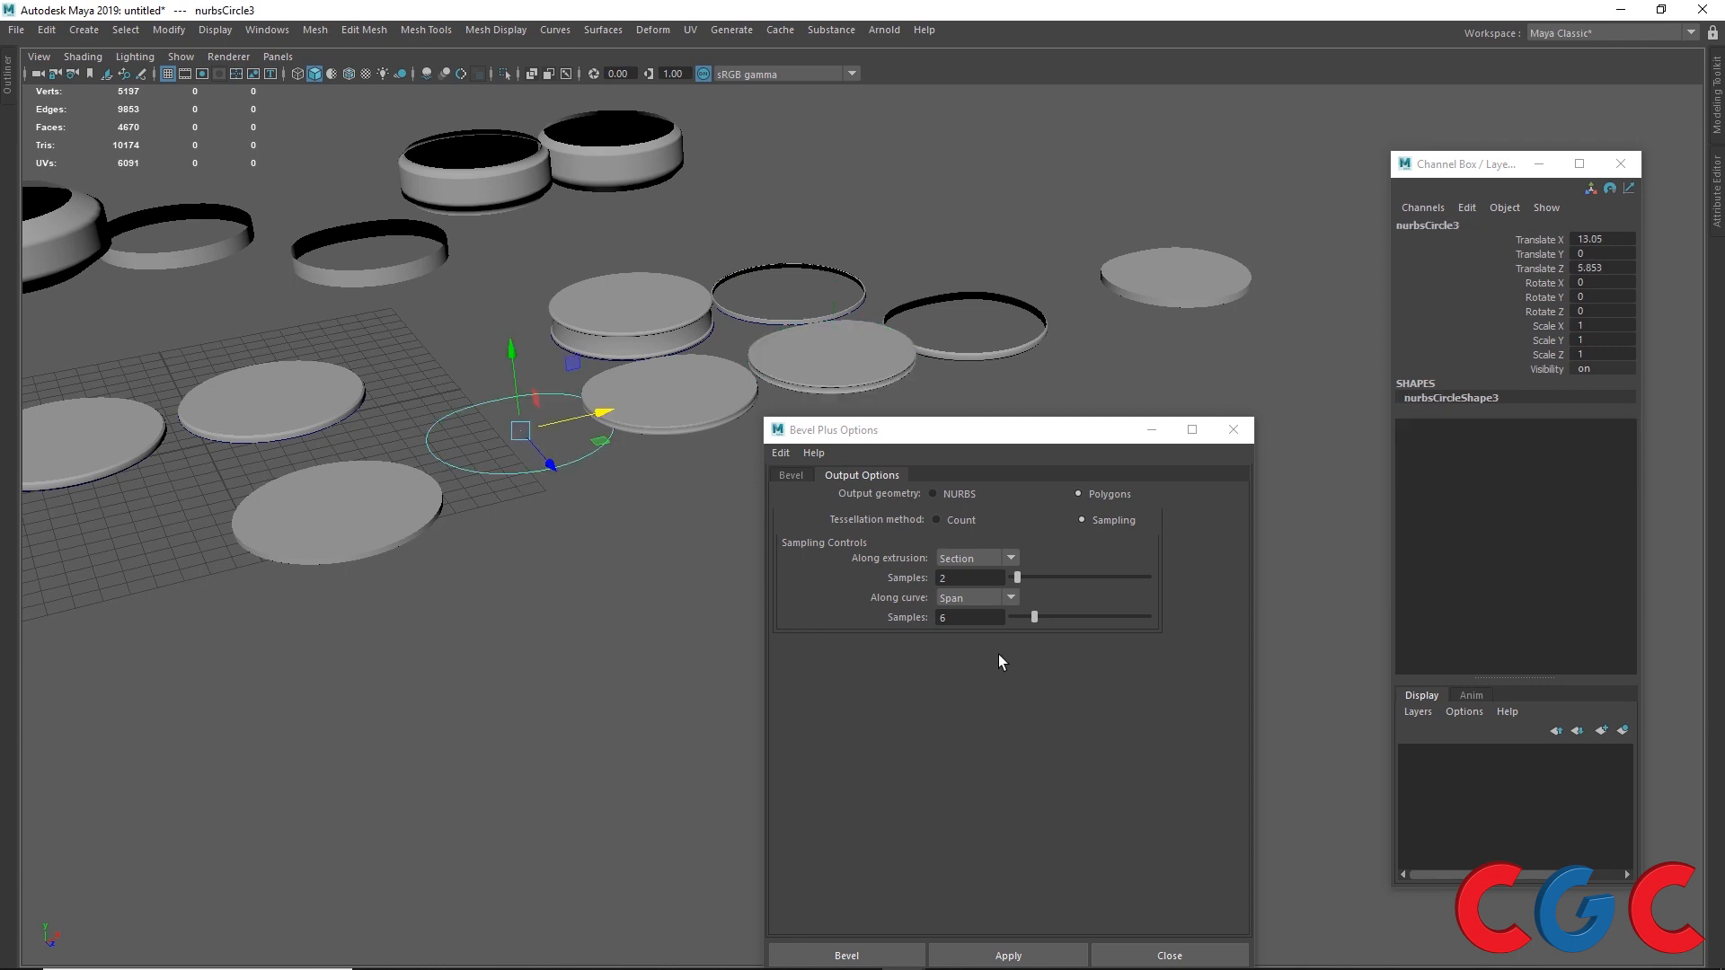
pyautogui.write('12')
pyautogui.press('Return')
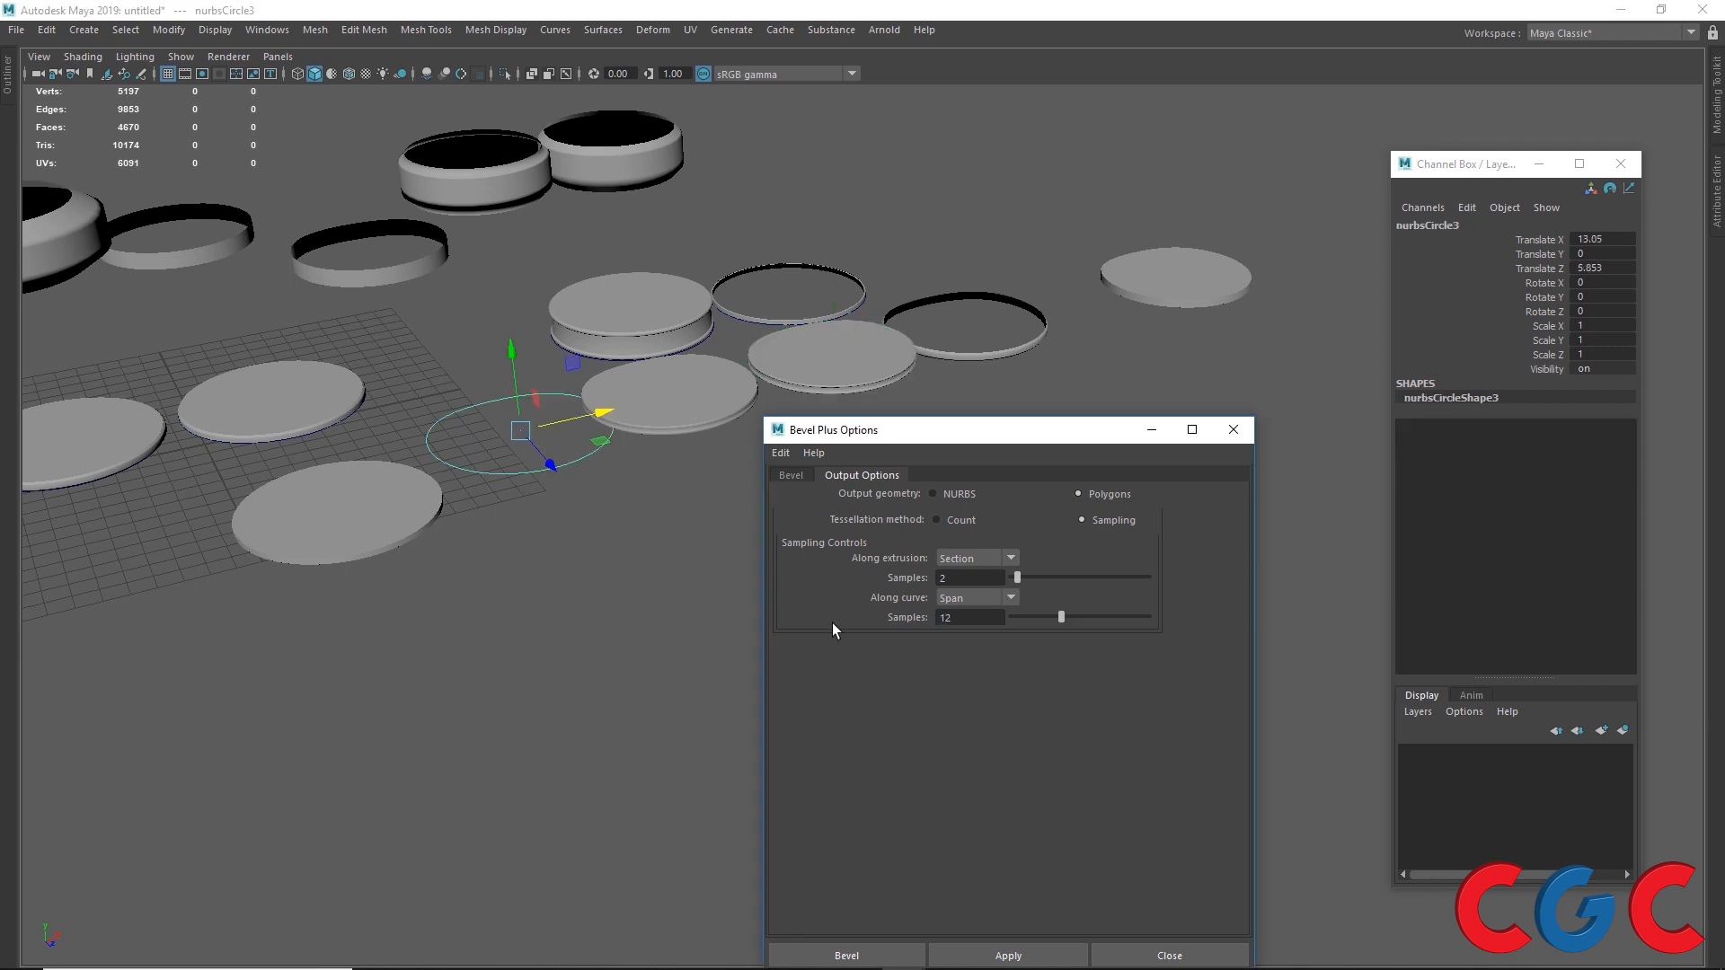
pyautogui.click(1008, 955)
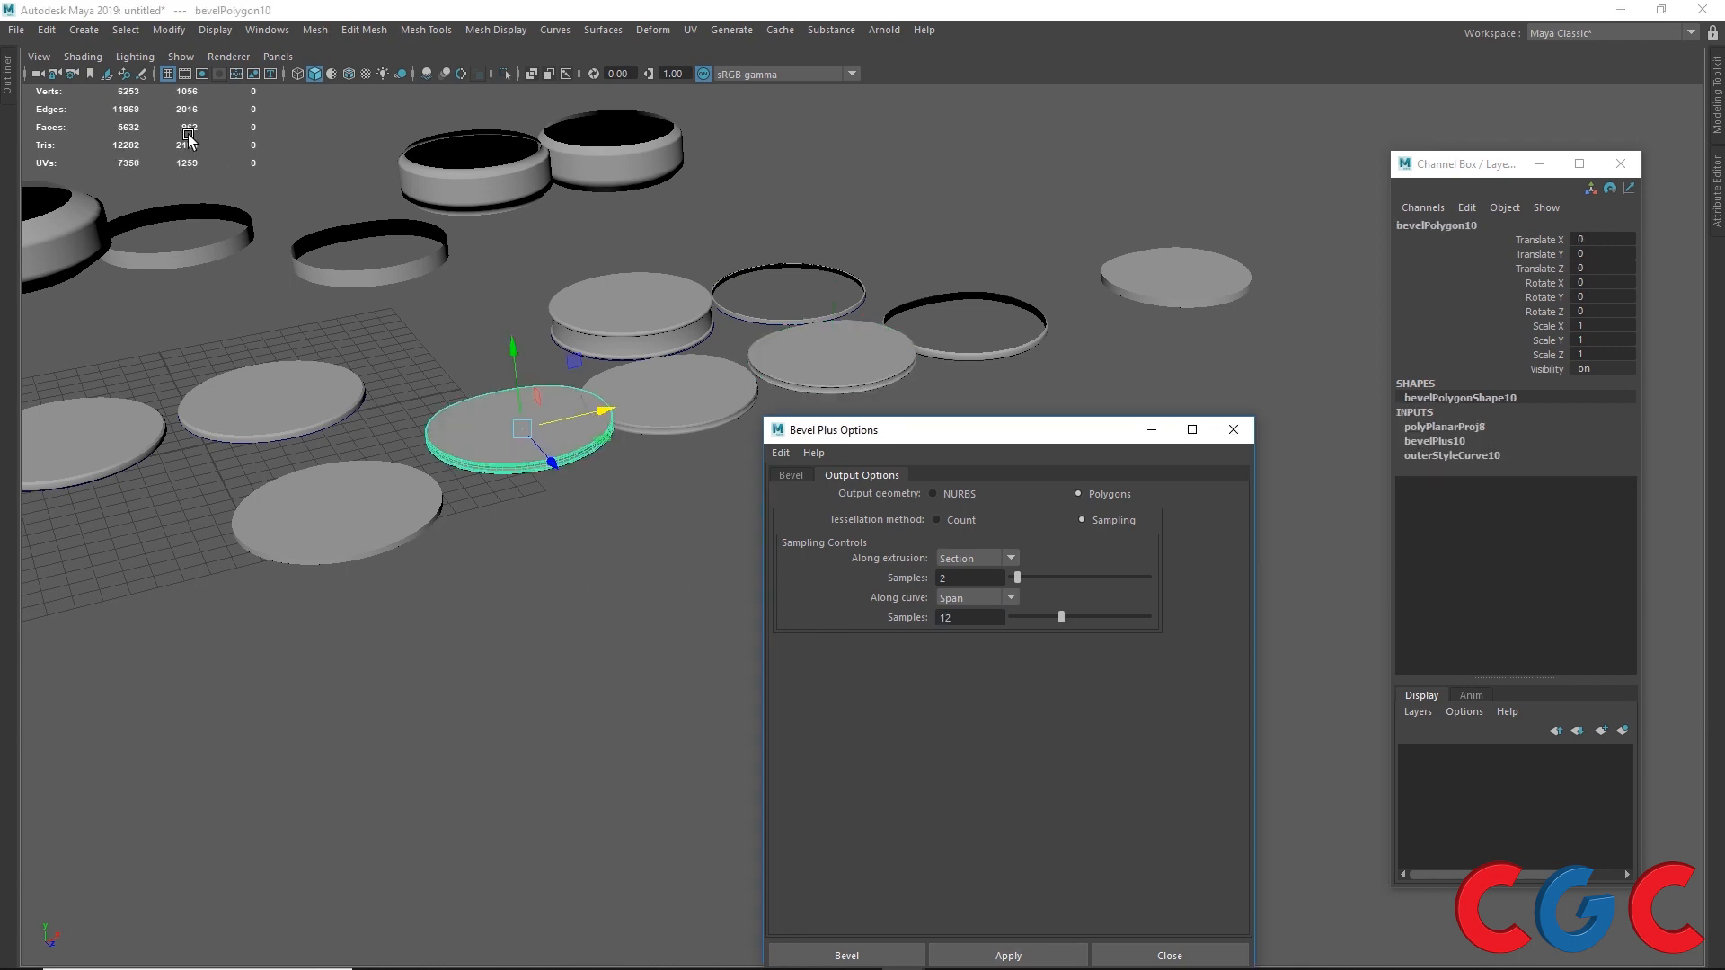
# Step: Move the 12-sample bevel object off the circle
pyautogui.moveTo(552, 462); pyautogui.dragTo(683, 605)
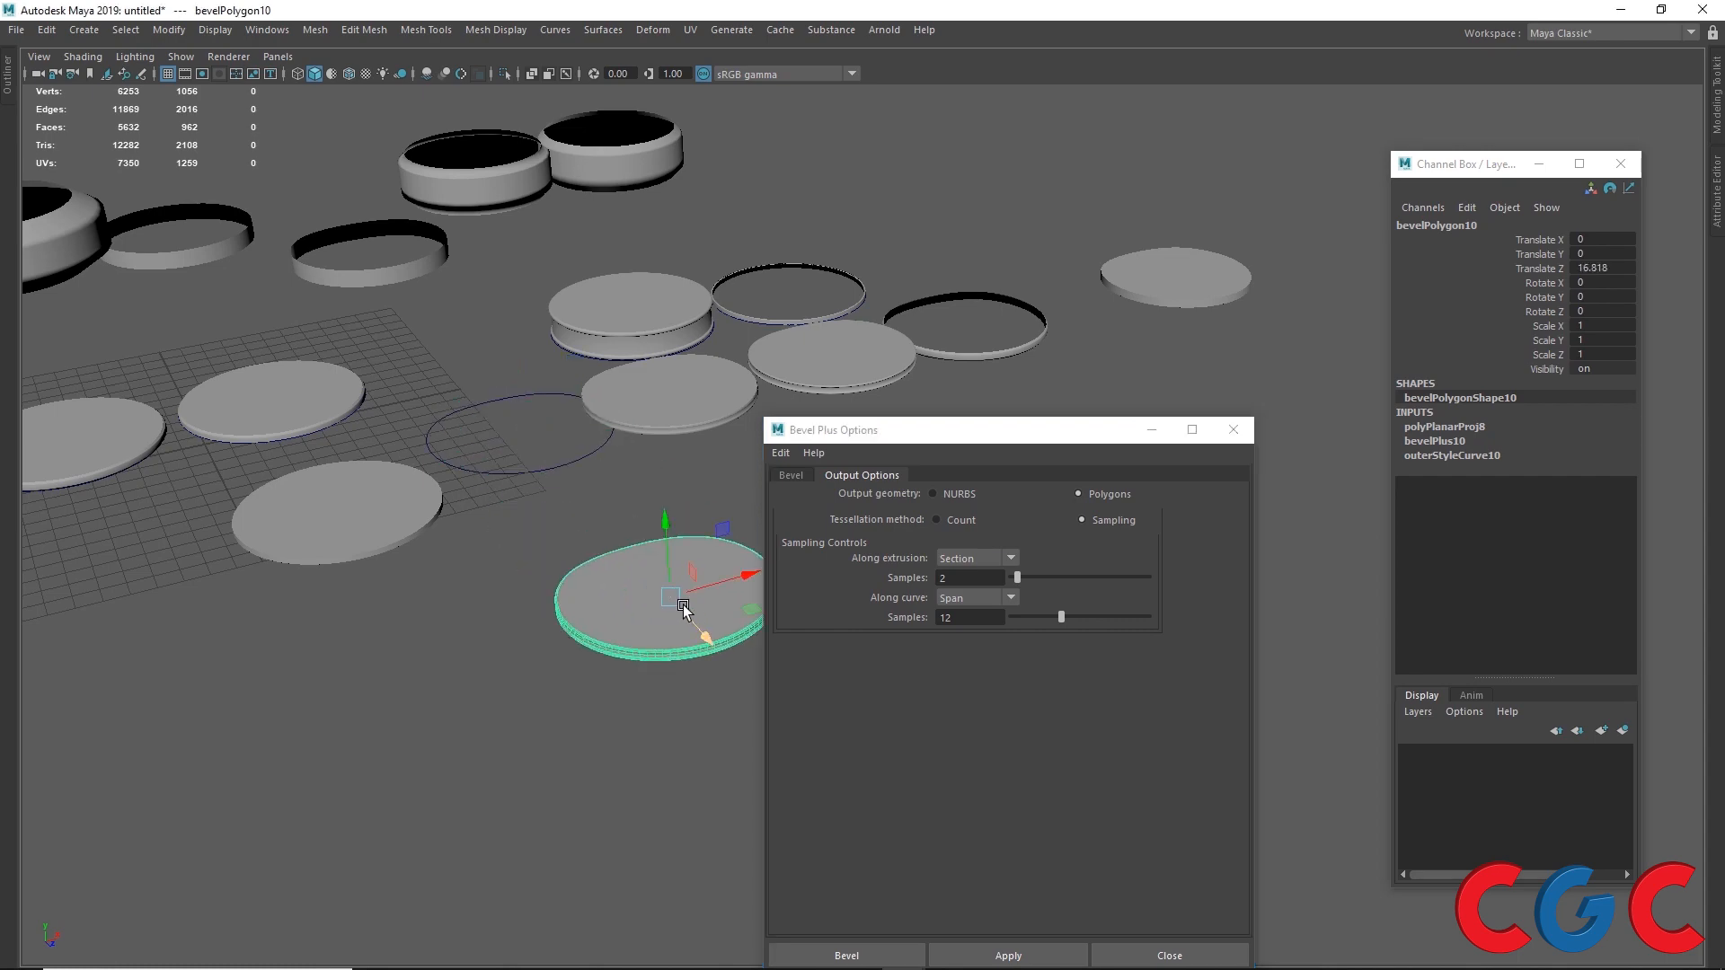
pyautogui.scroll(8, 683, 606)
pyautogui.scroll(-7, 558, 753)
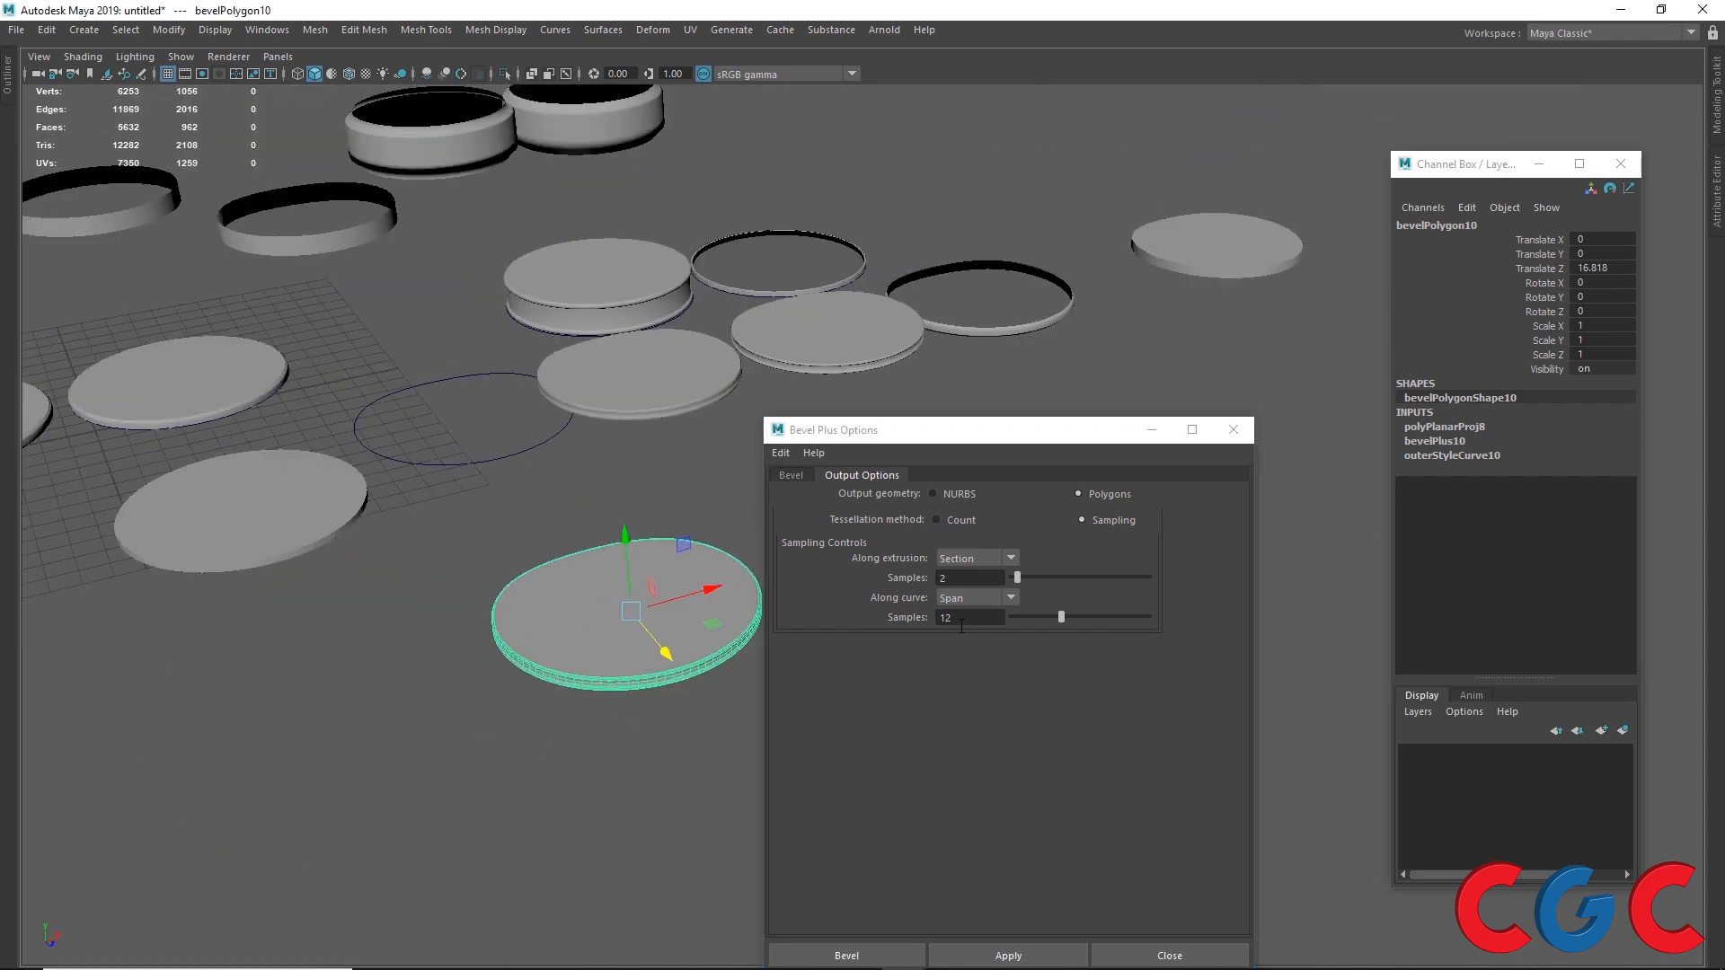
# Step: Switch to the top view and place the 12-sample bevel object beside the 6-sample bevel object
pyautogui.click(772, 333)
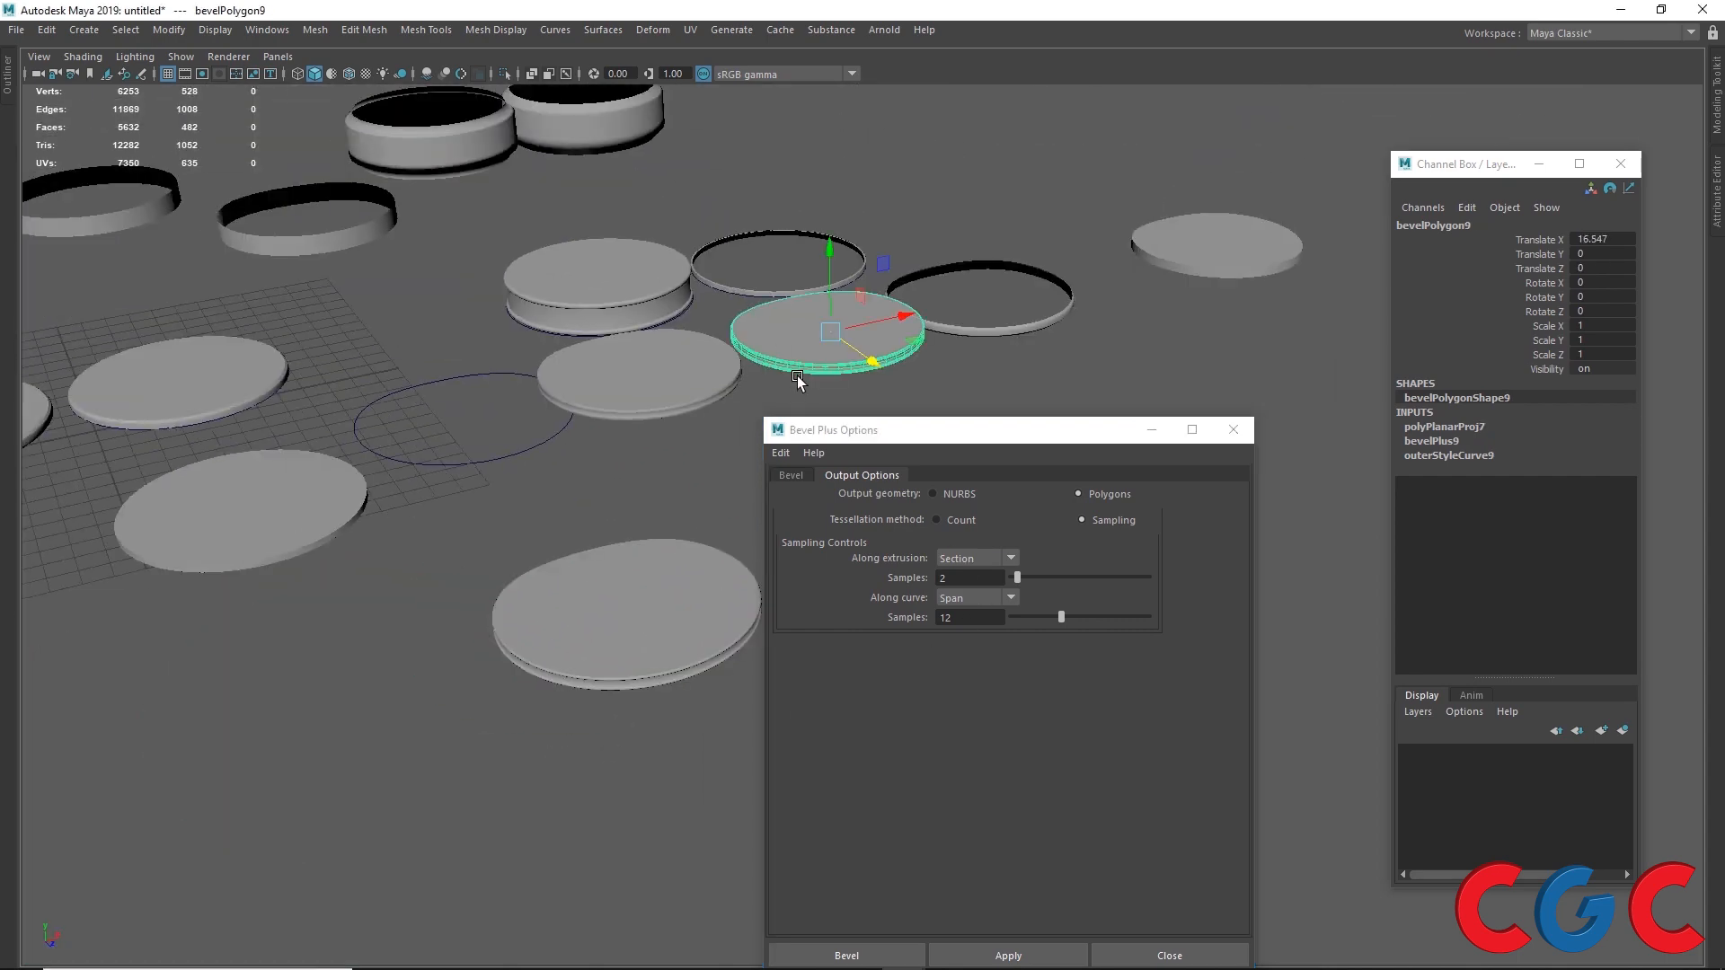
pyautogui.keyDown('alt'); pyautogui.moveTo(773, 333); pyautogui.dragTo(549, 495); pyautogui.keyUp('alt')
pyautogui.keyDown('alt'); pyautogui.moveTo(549, 495); pyautogui.dragTo(516, 433, button='middle'); pyautogui.keyUp('alt')
pyautogui.scroll(6, 605, 270)
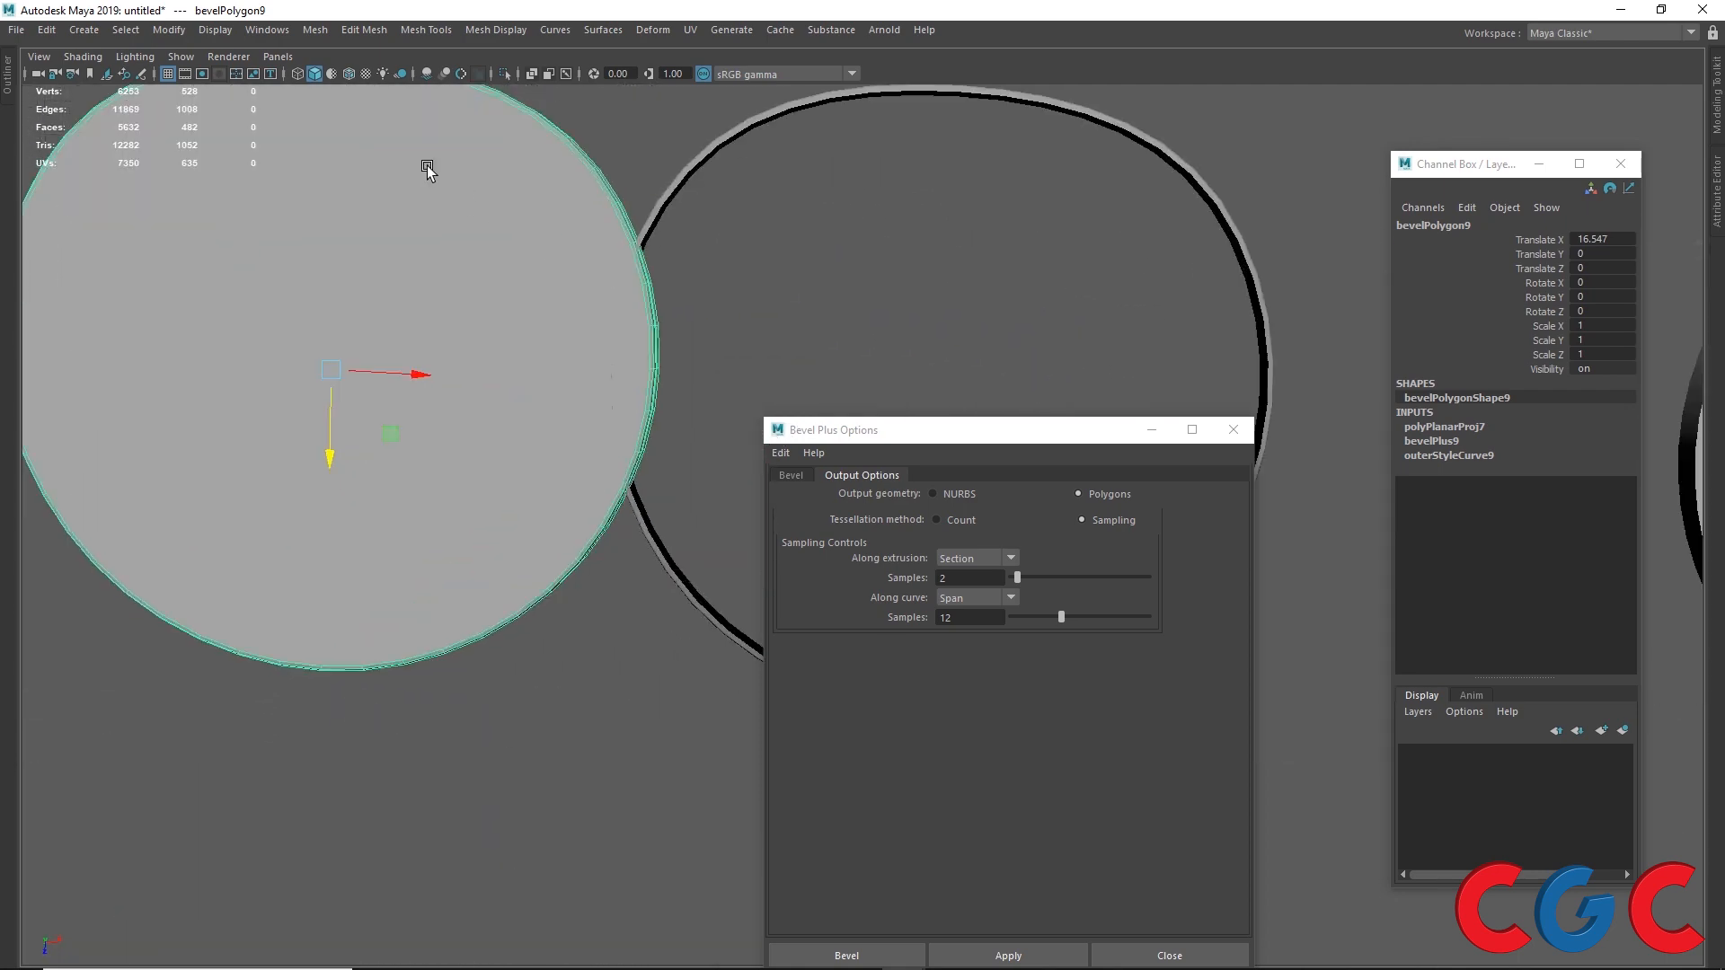
pyautogui.keyDown('alt'); pyautogui.moveTo(436, 134); pyautogui.dragTo(357, 292, button='middle'); pyautogui.keyUp('alt')
pyautogui.scroll(-5, 625, 298)
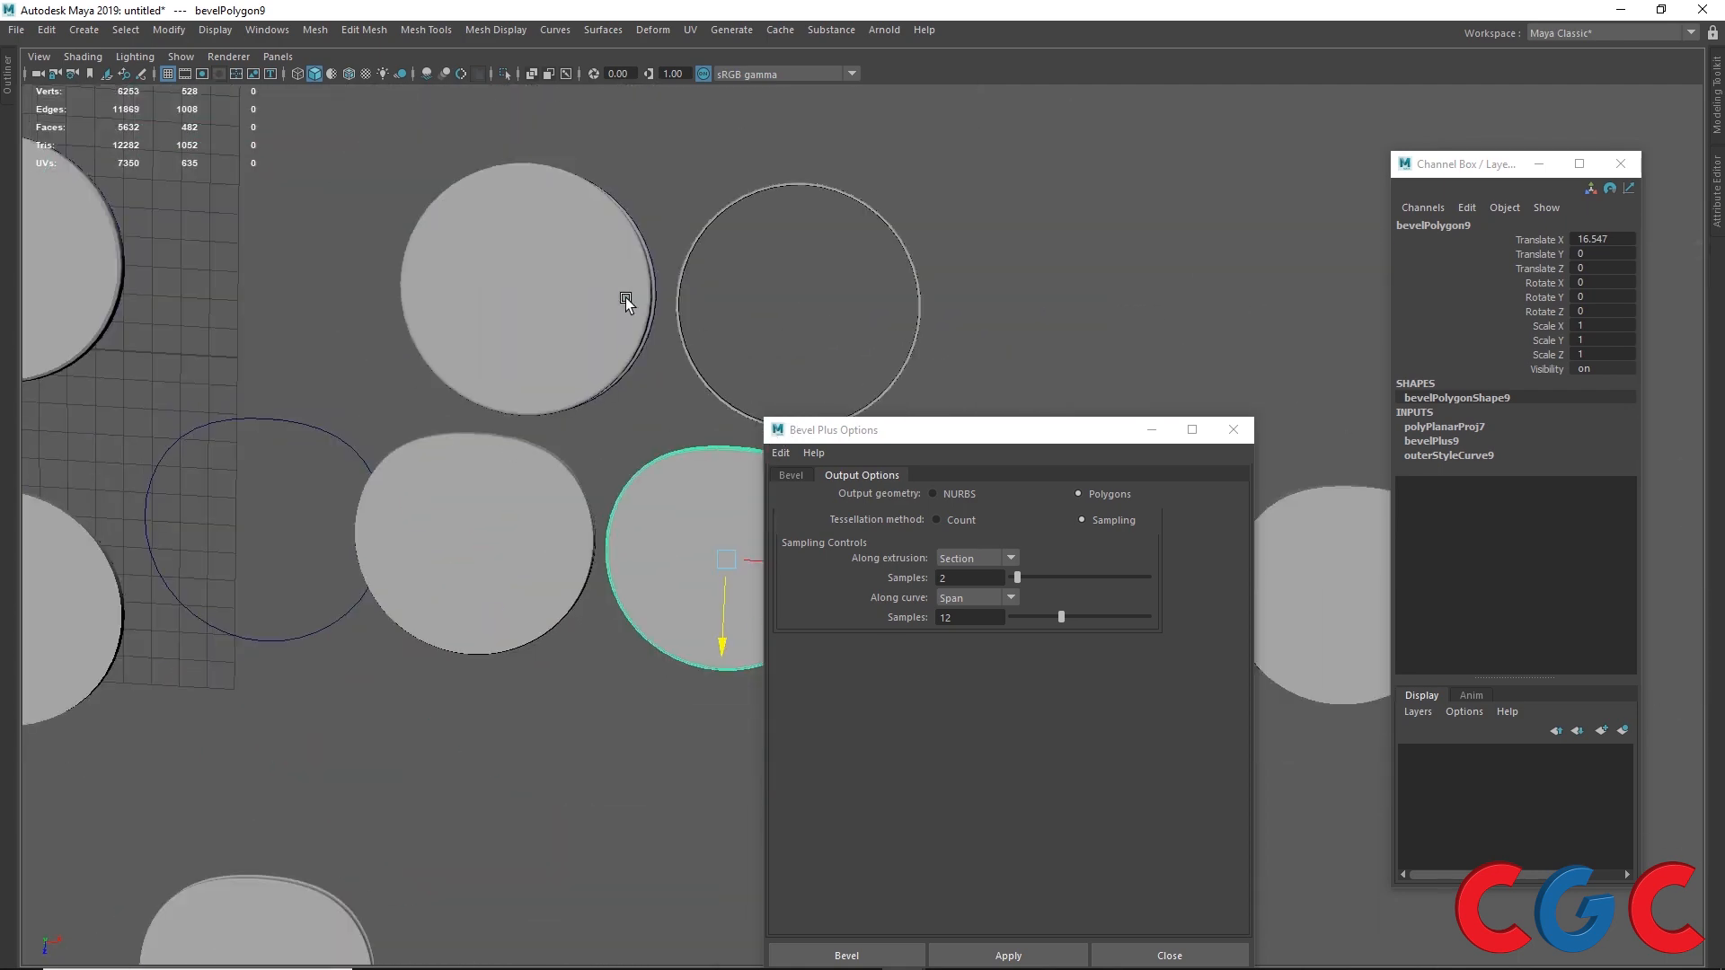
pyautogui.keyDown('alt'); pyautogui.moveTo(626, 298); pyautogui.dragTo(494, 189, button='middle'); pyautogui.keyUp('alt')
pyautogui.click(237, 702)
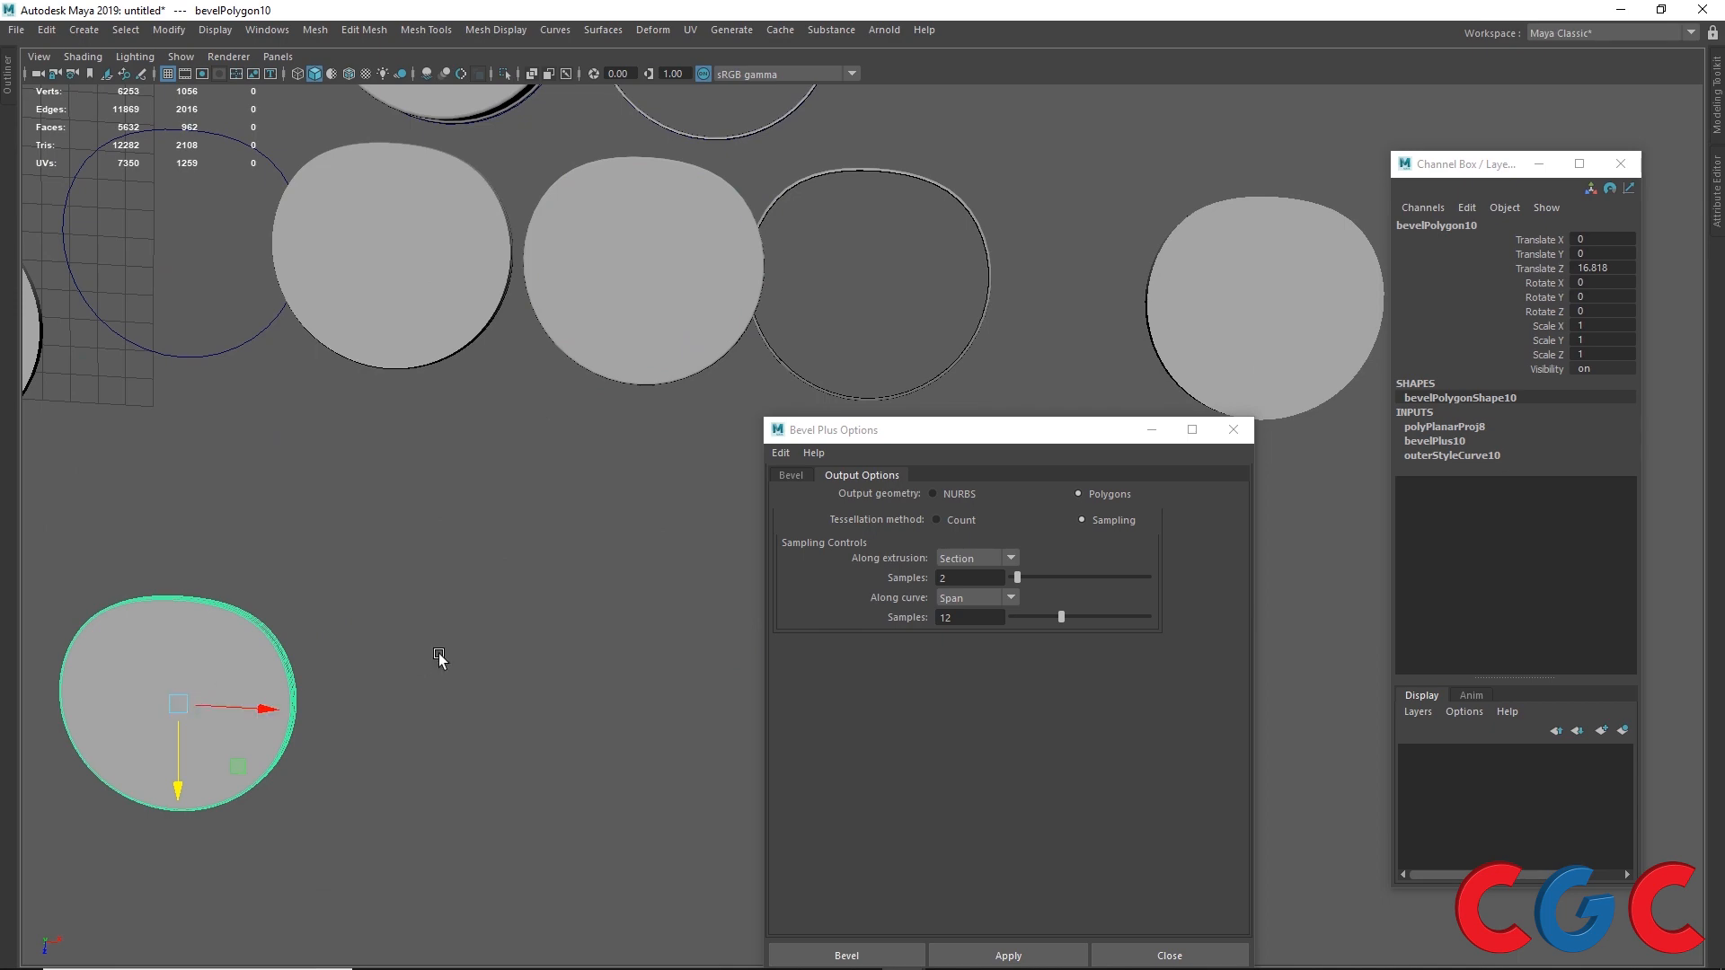
pyautogui.press('space')
pyautogui.press('space')
pyautogui.scroll(-5, 521, 359)
pyautogui.keyDown('alt'); pyautogui.moveTo(521, 359); pyautogui.dragTo(2, 212, button='middle'); pyautogui.keyUp('alt')
pyautogui.scroll(-4, 358, 450)
pyautogui.keyDown('alt'); pyautogui.moveTo(755, 777); pyautogui.dragTo(359, 579, button='middle'); pyautogui.keyUp('alt')
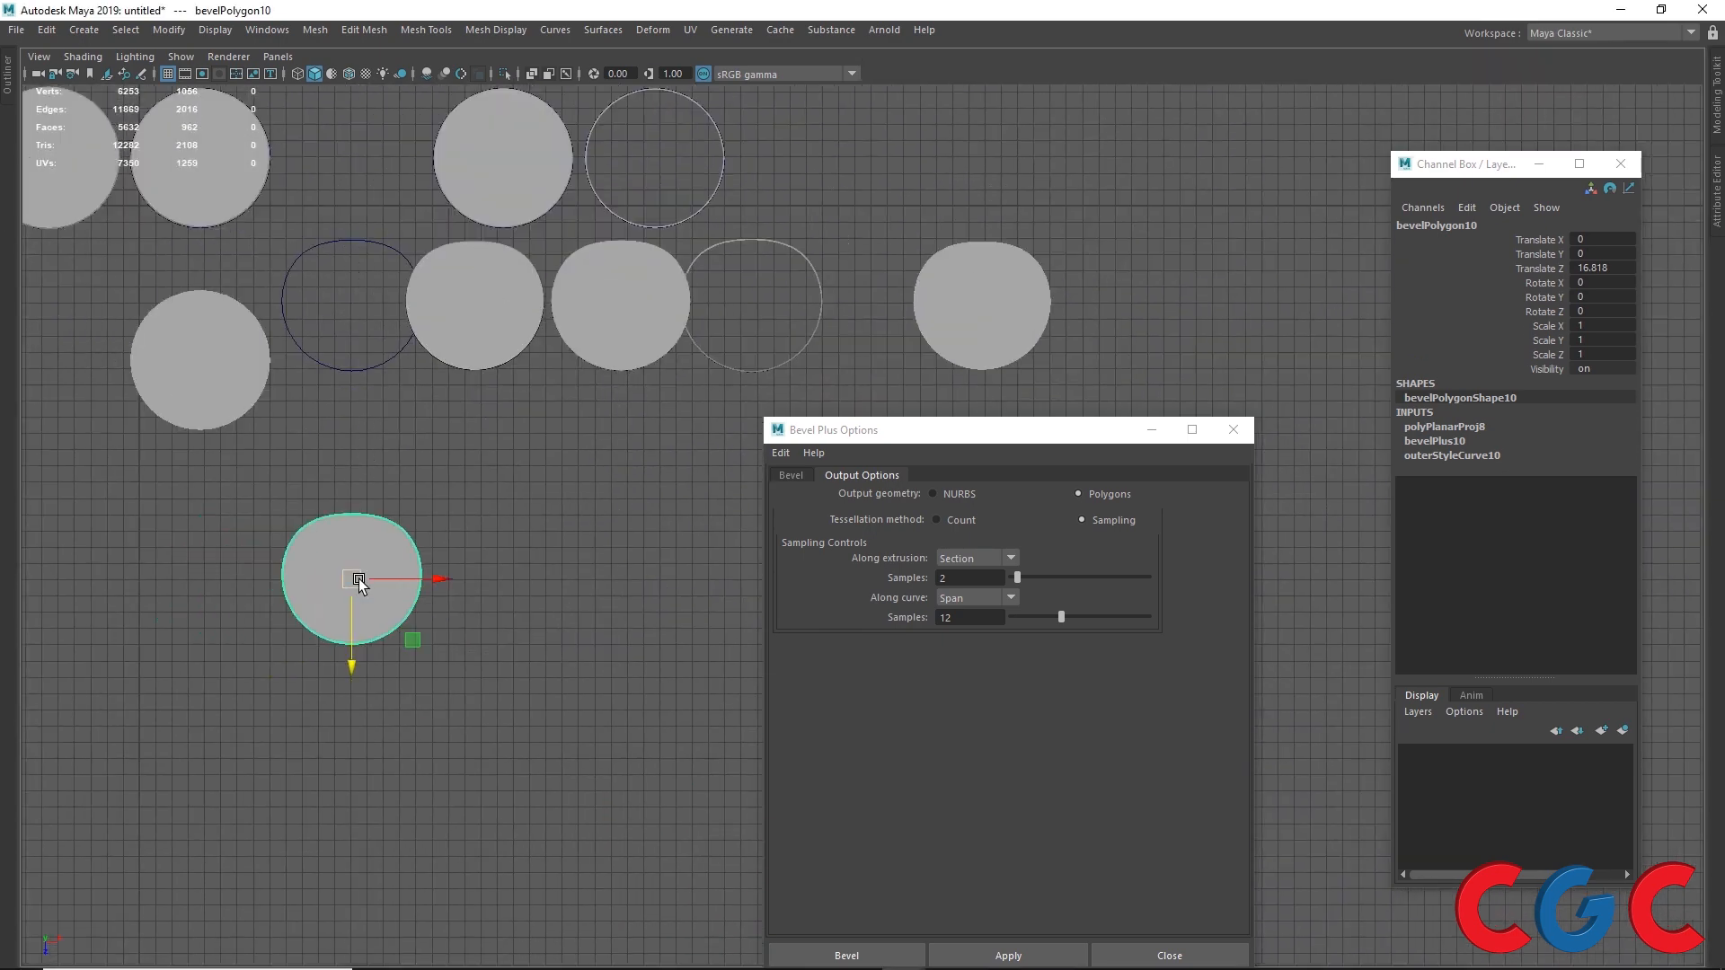
pyautogui.moveTo(359, 579); pyautogui.dragTo(636, 477)
pyautogui.click(601, 358)
# Step: Zoom in on the rims of the 6-sample and 12-sample bevel objects to compare their edge segmentation
pyautogui.scroll(2, 597, 374)
pyautogui.keyDown('alt'); pyautogui.moveTo(568, 314); pyautogui.dragTo(436, 401, button='middle'); pyautogui.keyUp('alt')
pyautogui.scroll(2, 402, 358)
pyautogui.click(332, 448)
pyautogui.scroll(2, 333, 447)
pyautogui.moveTo(261, 570); pyautogui.dragTo(266, 498)
pyautogui.scroll(3, 182, 343)
pyautogui.scroll(3, 231, 331)
pyautogui.keyDown('alt'); pyautogui.moveTo(179, 341); pyautogui.dragTo(547, 444, button='middle'); pyautogui.keyUp('alt')
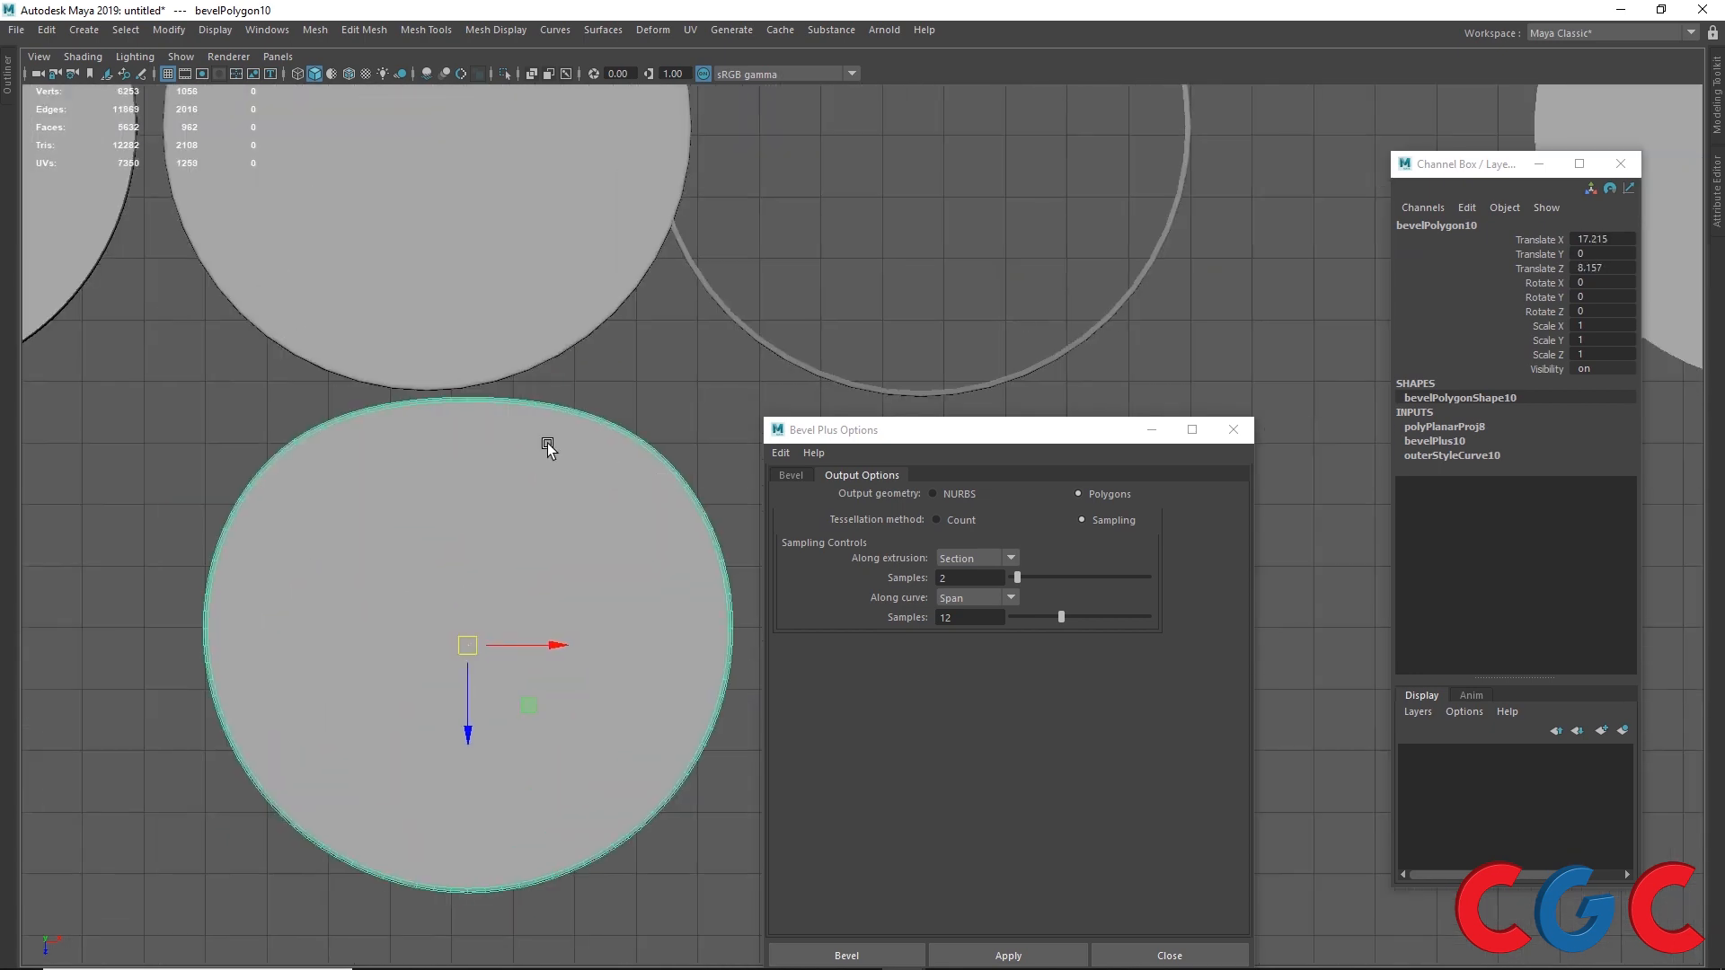
pyautogui.scroll(4, 289, 356)
pyautogui.keyDown('alt'); pyautogui.moveTo(288, 354); pyautogui.dragTo(609, 356, button='middle'); pyautogui.keyUp('alt')
pyautogui.scroll(3, 370, 338)
pyautogui.click(651, 235)
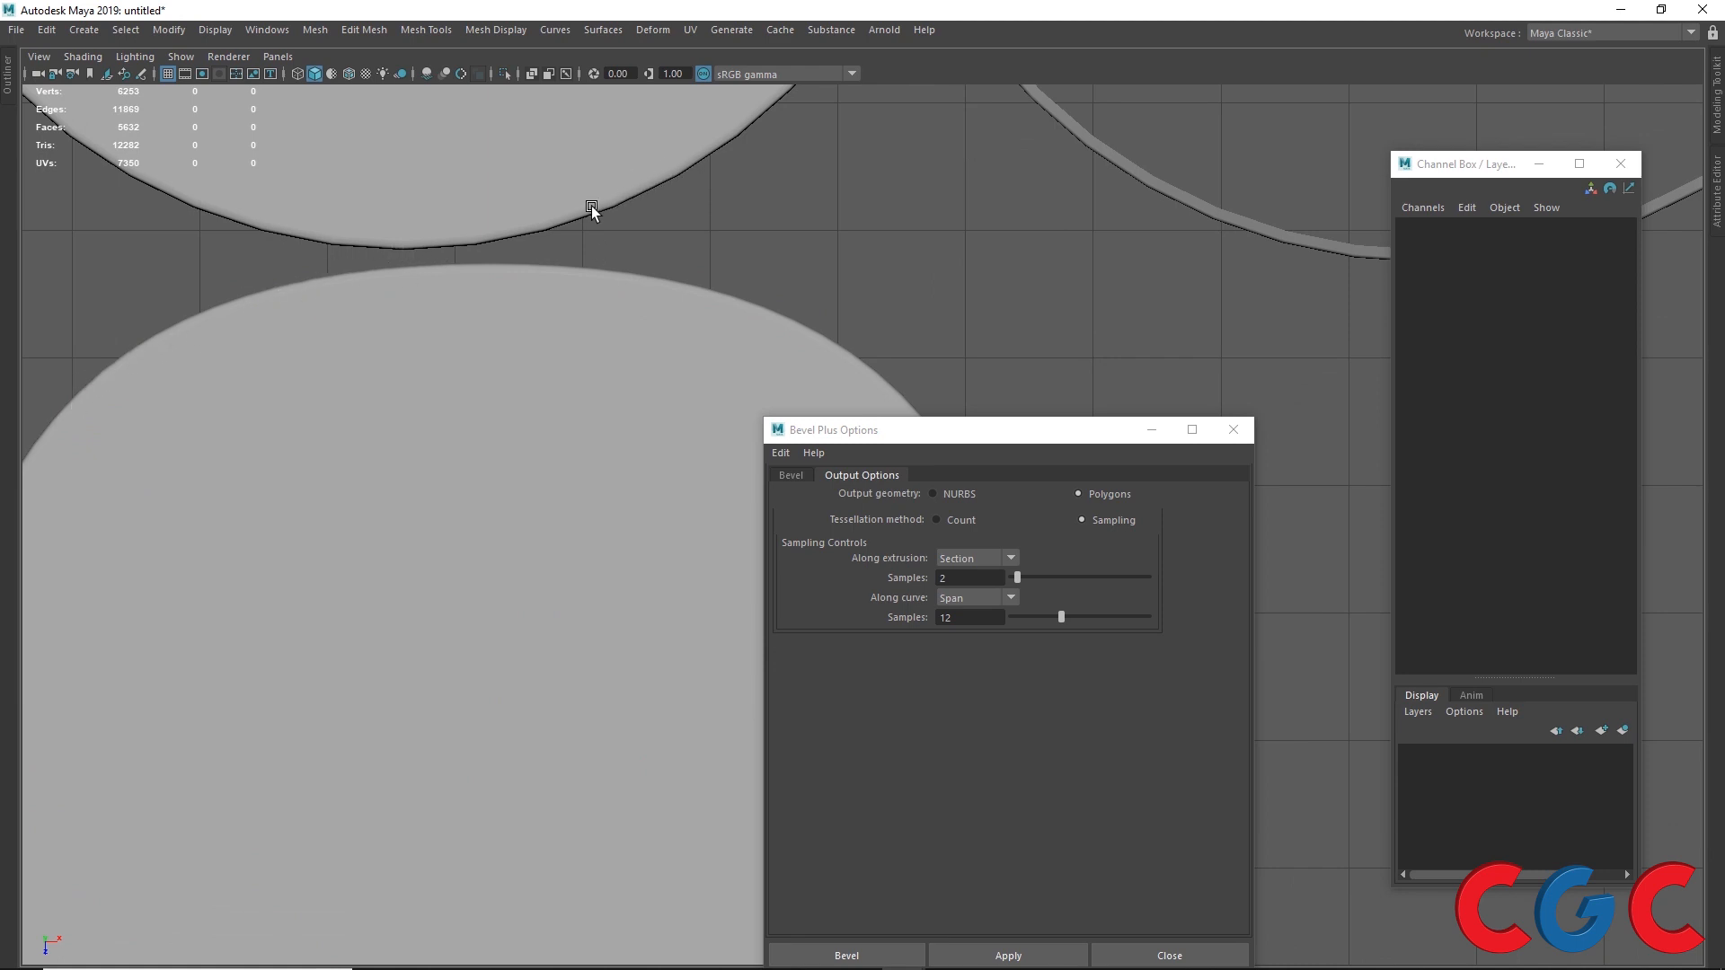
pyautogui.click(469, 209)
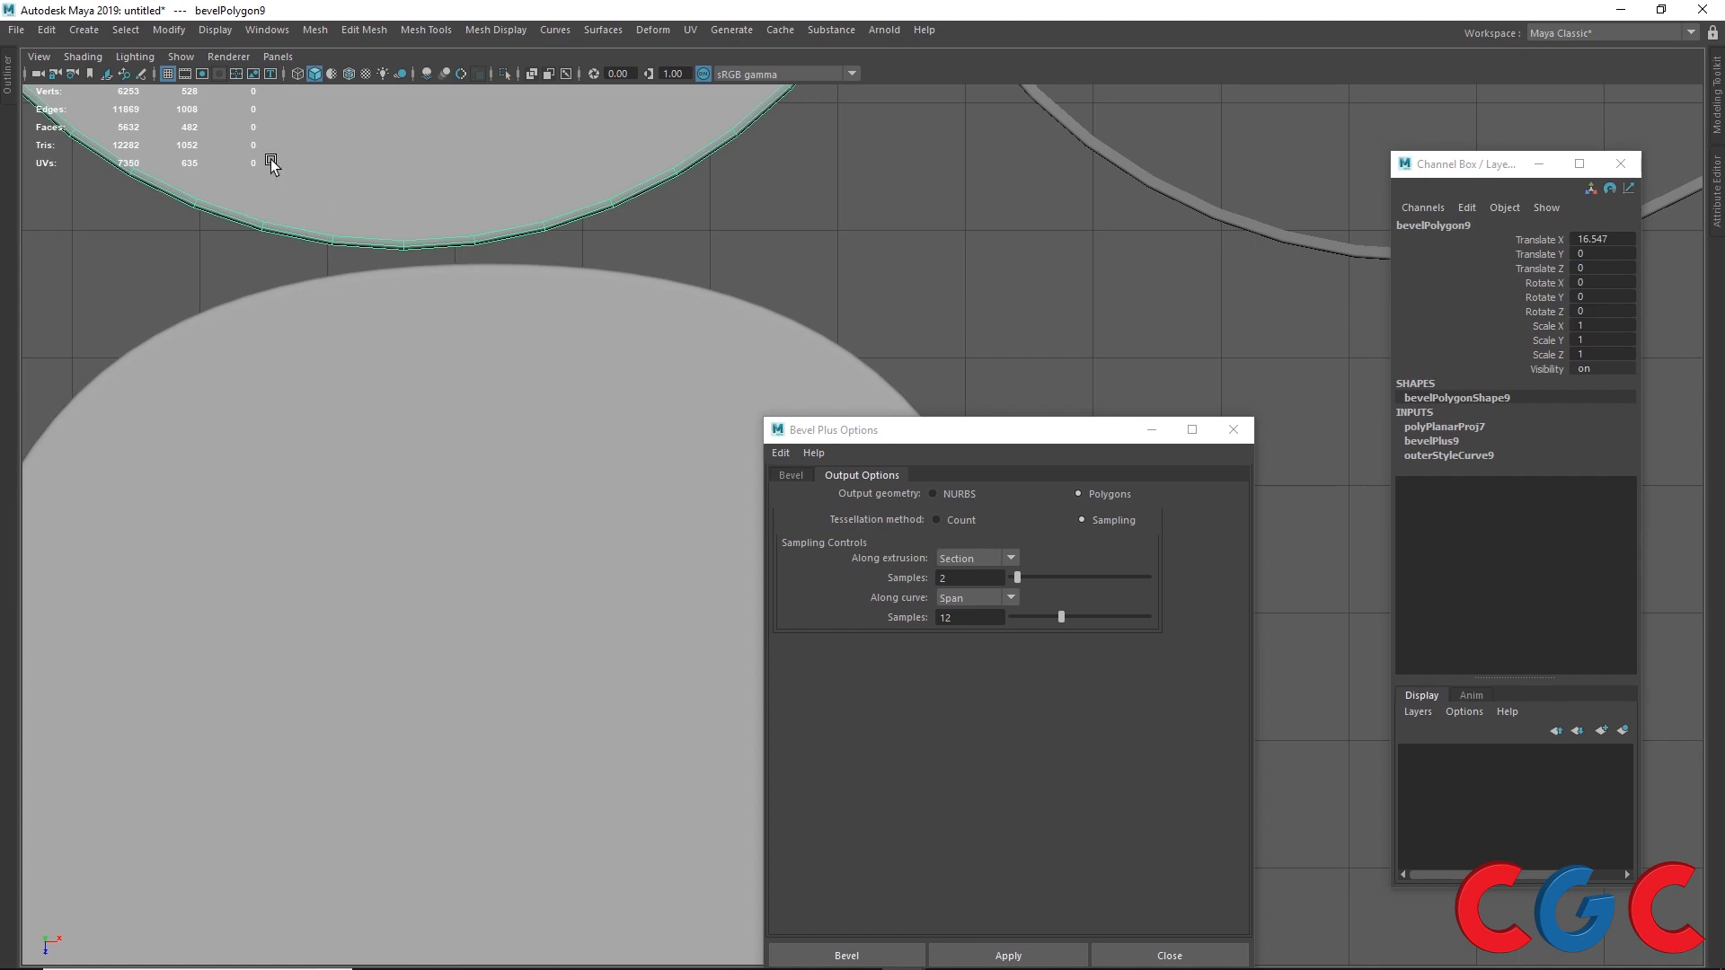
pyautogui.click(321, 358)
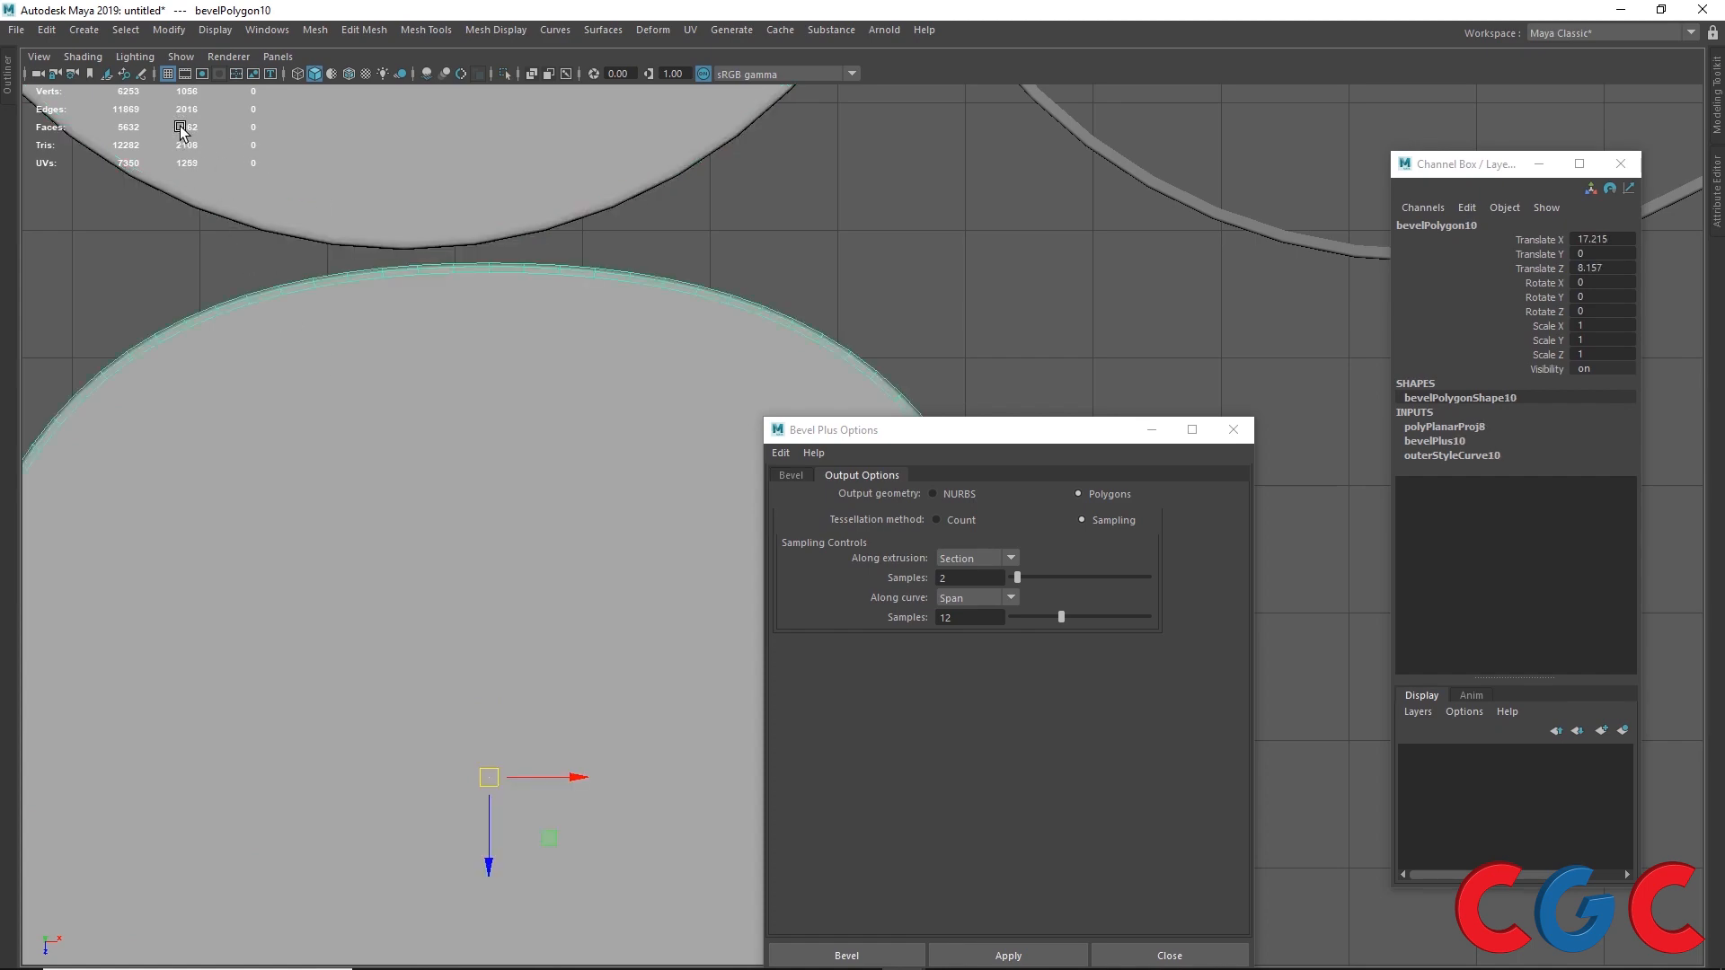
pyautogui.scroll(-3, 567, 564)
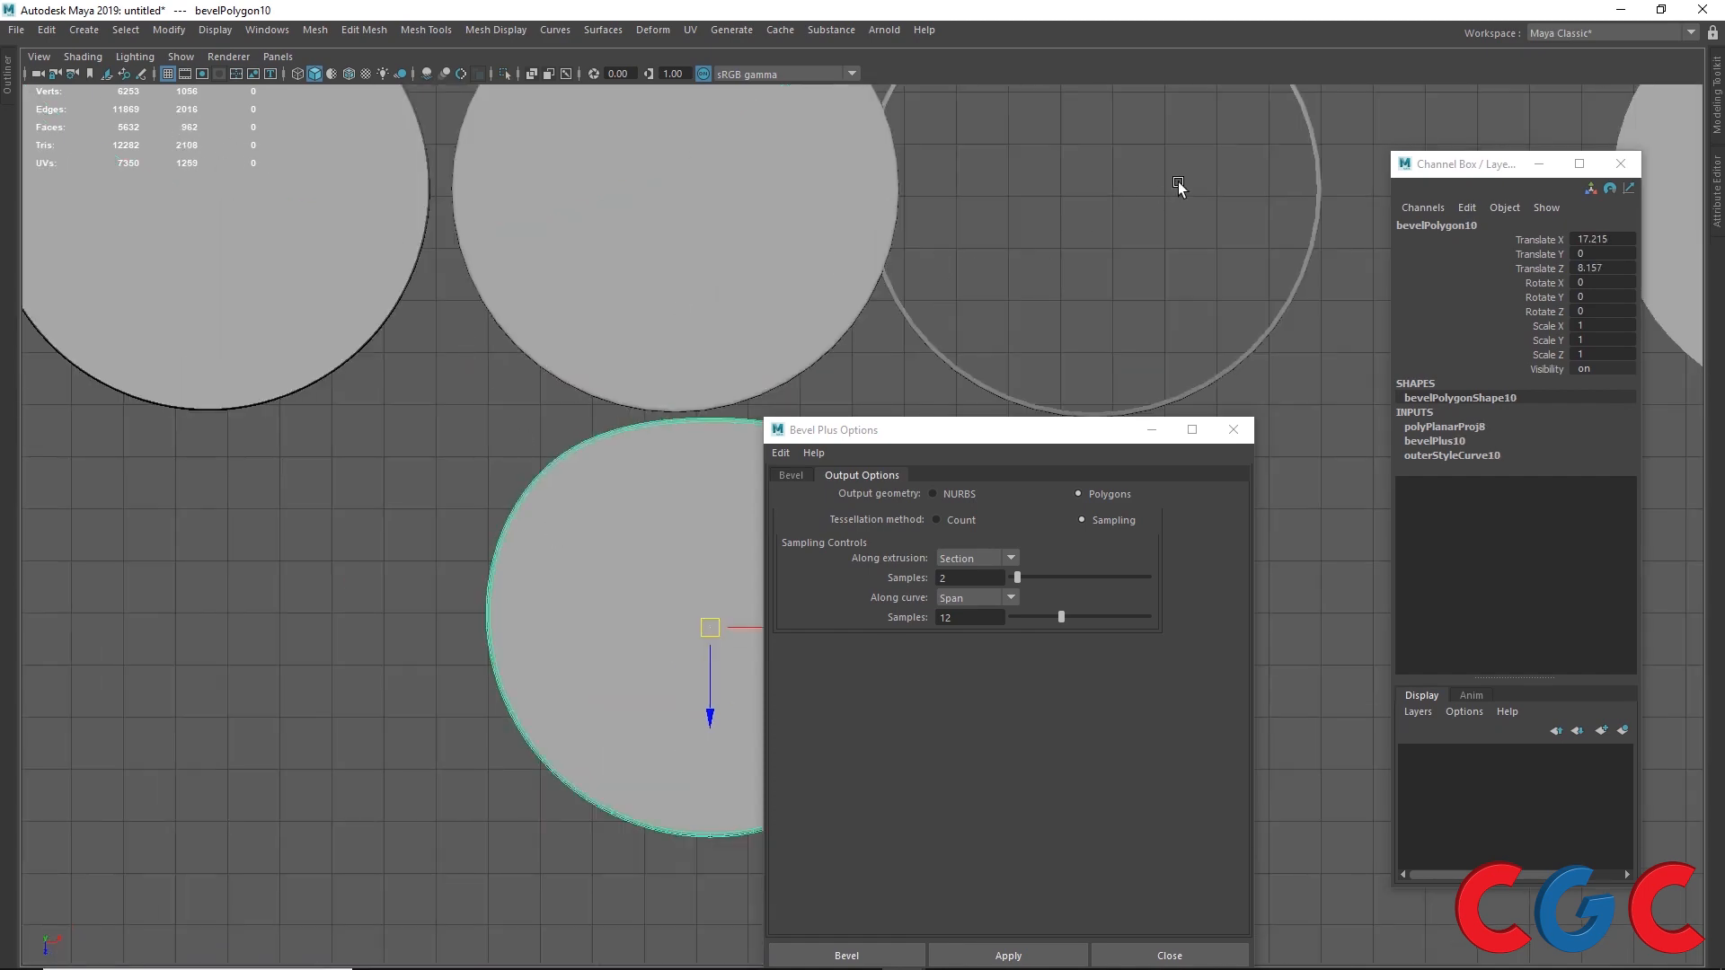
# Step: Return to the perspective view and open the Bevel tab of the Bevel Plus options
pyautogui.press('space')
pyautogui.press('space')
pyautogui.keyDown('alt'); pyautogui.moveTo(971, 346); pyautogui.dragTo(867, 216); pyautogui.keyUp('alt')
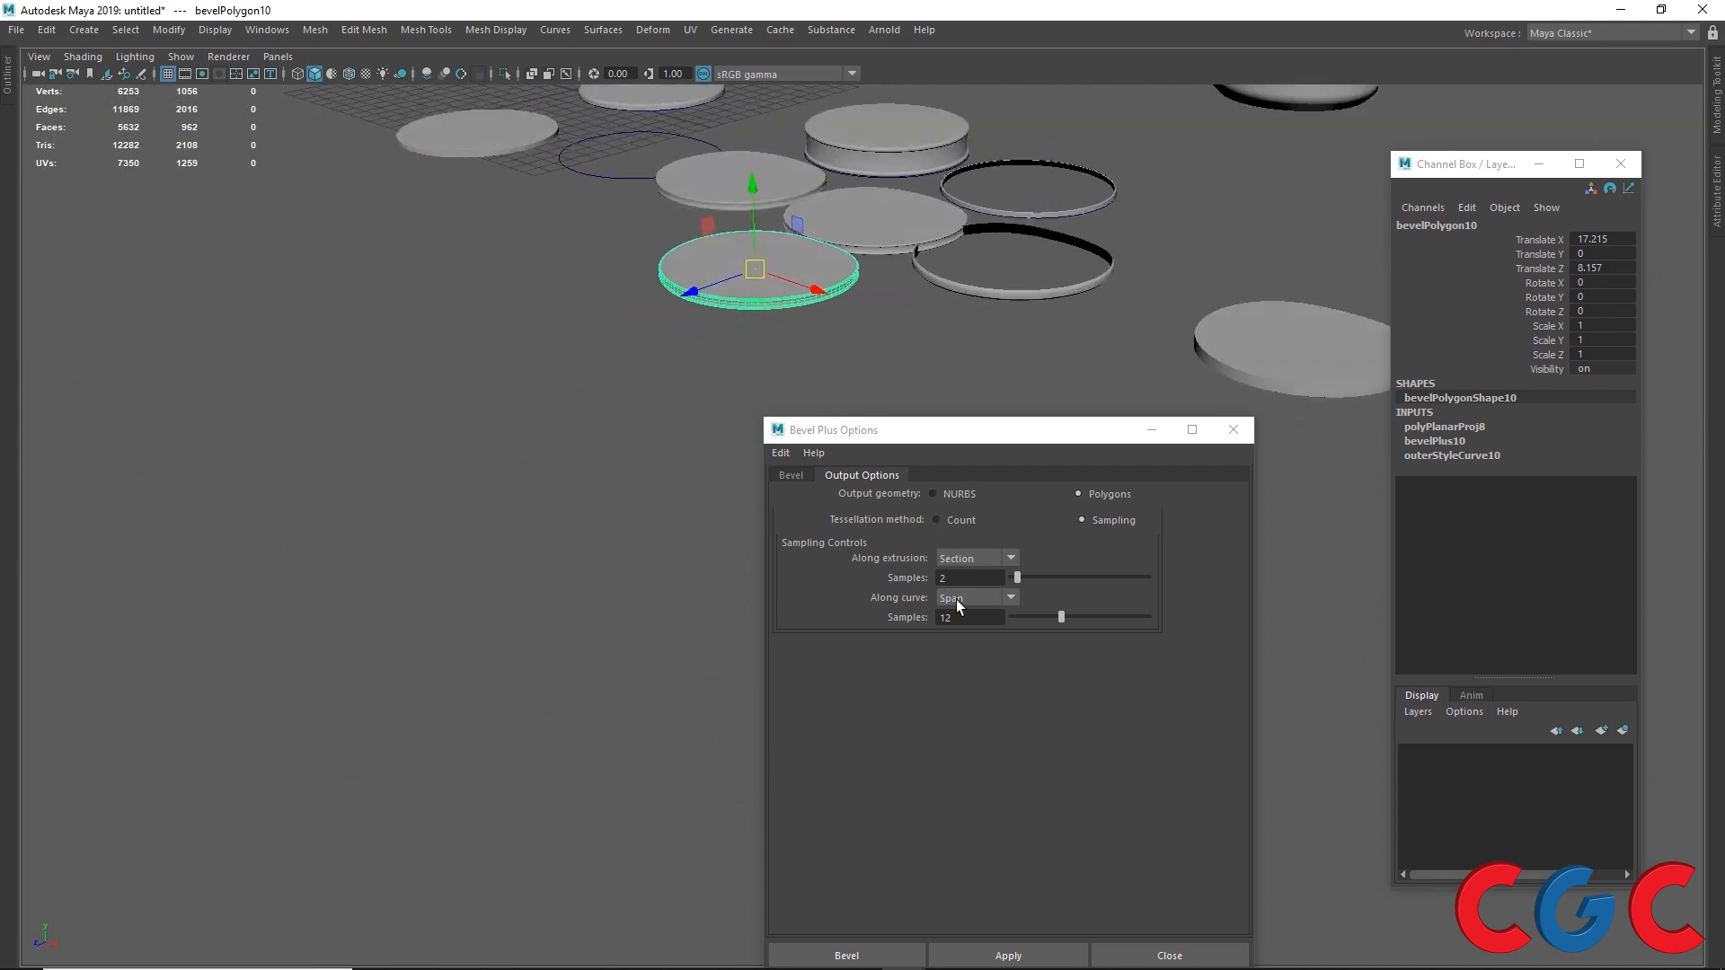
pyautogui.moveTo(944, 439); pyautogui.dragTo(1181, 292)
pyautogui.keyDown('alt'); pyautogui.moveTo(602, 408); pyautogui.dragTo(606, 693, button='middle'); pyautogui.keyUp('alt')
pyautogui.scroll(-5, 628, 332)
pyautogui.keyDown('alt'); pyautogui.moveTo(628, 331); pyautogui.dragTo(719, 526); pyautogui.keyUp('alt')
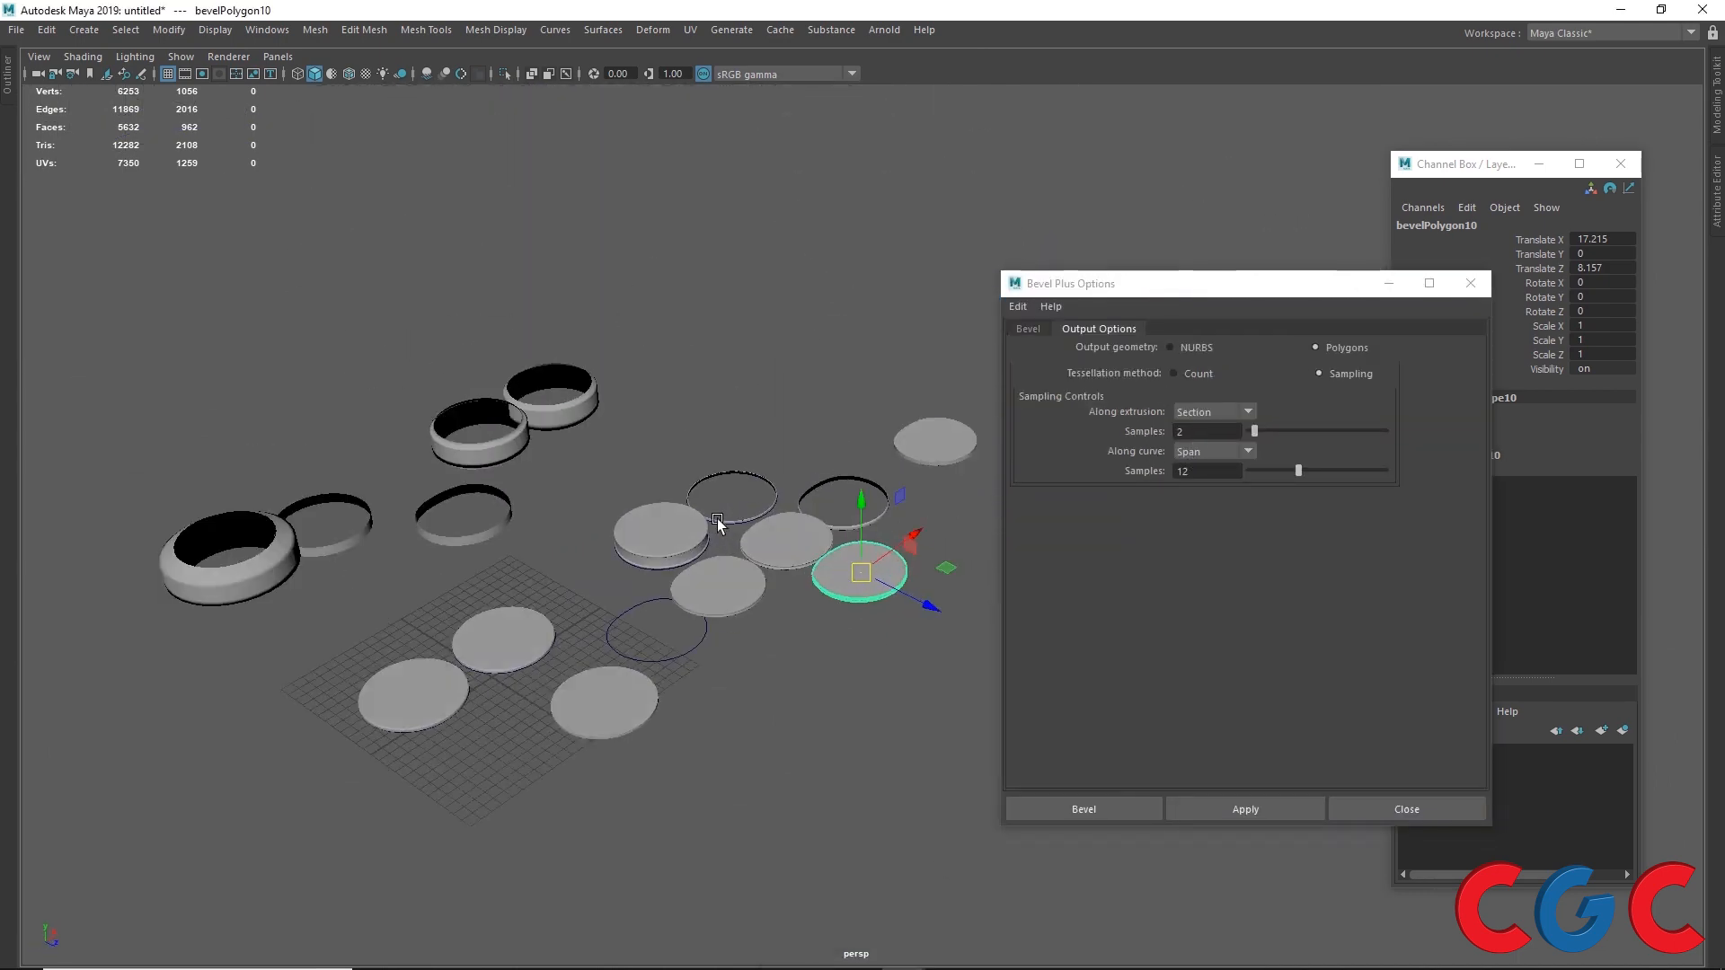
pyautogui.click(1037, 327)
pyautogui.moveTo(1041, 286); pyautogui.dragTo(1148, 218)
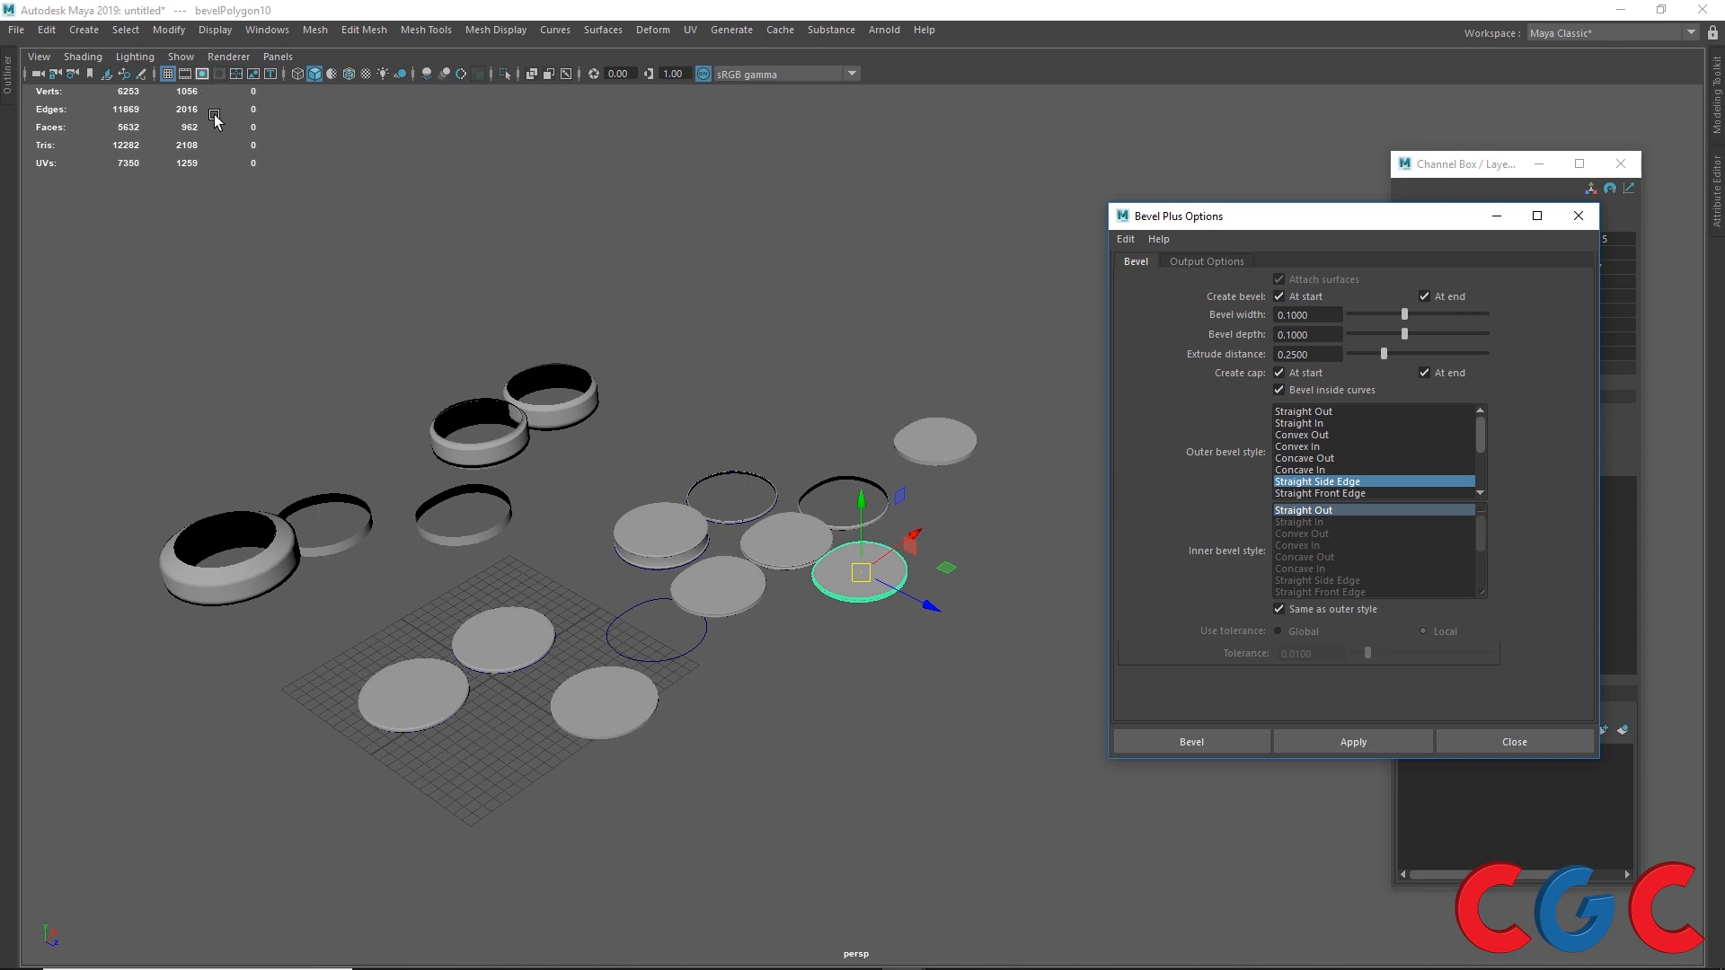
# Step: Switch to Illustrator and create a new 500 × 500 px document
pyautogui.moveTo(512, 967)
pyautogui.click(672, 953)
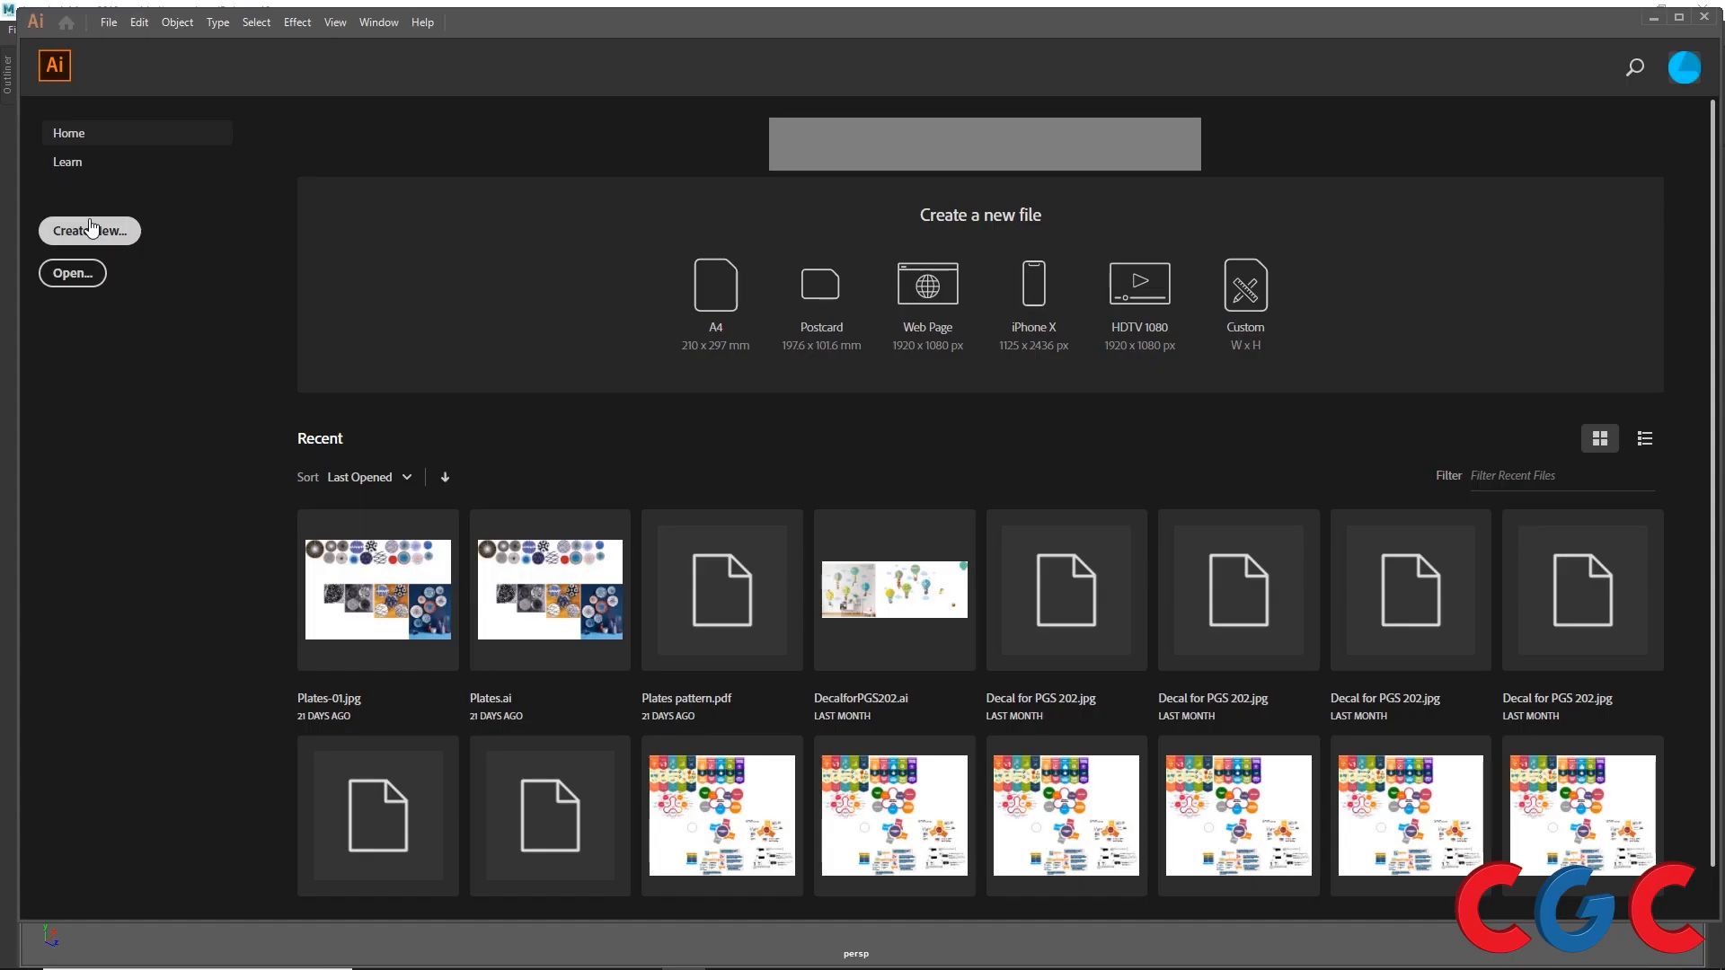
pyautogui.click(89, 230)
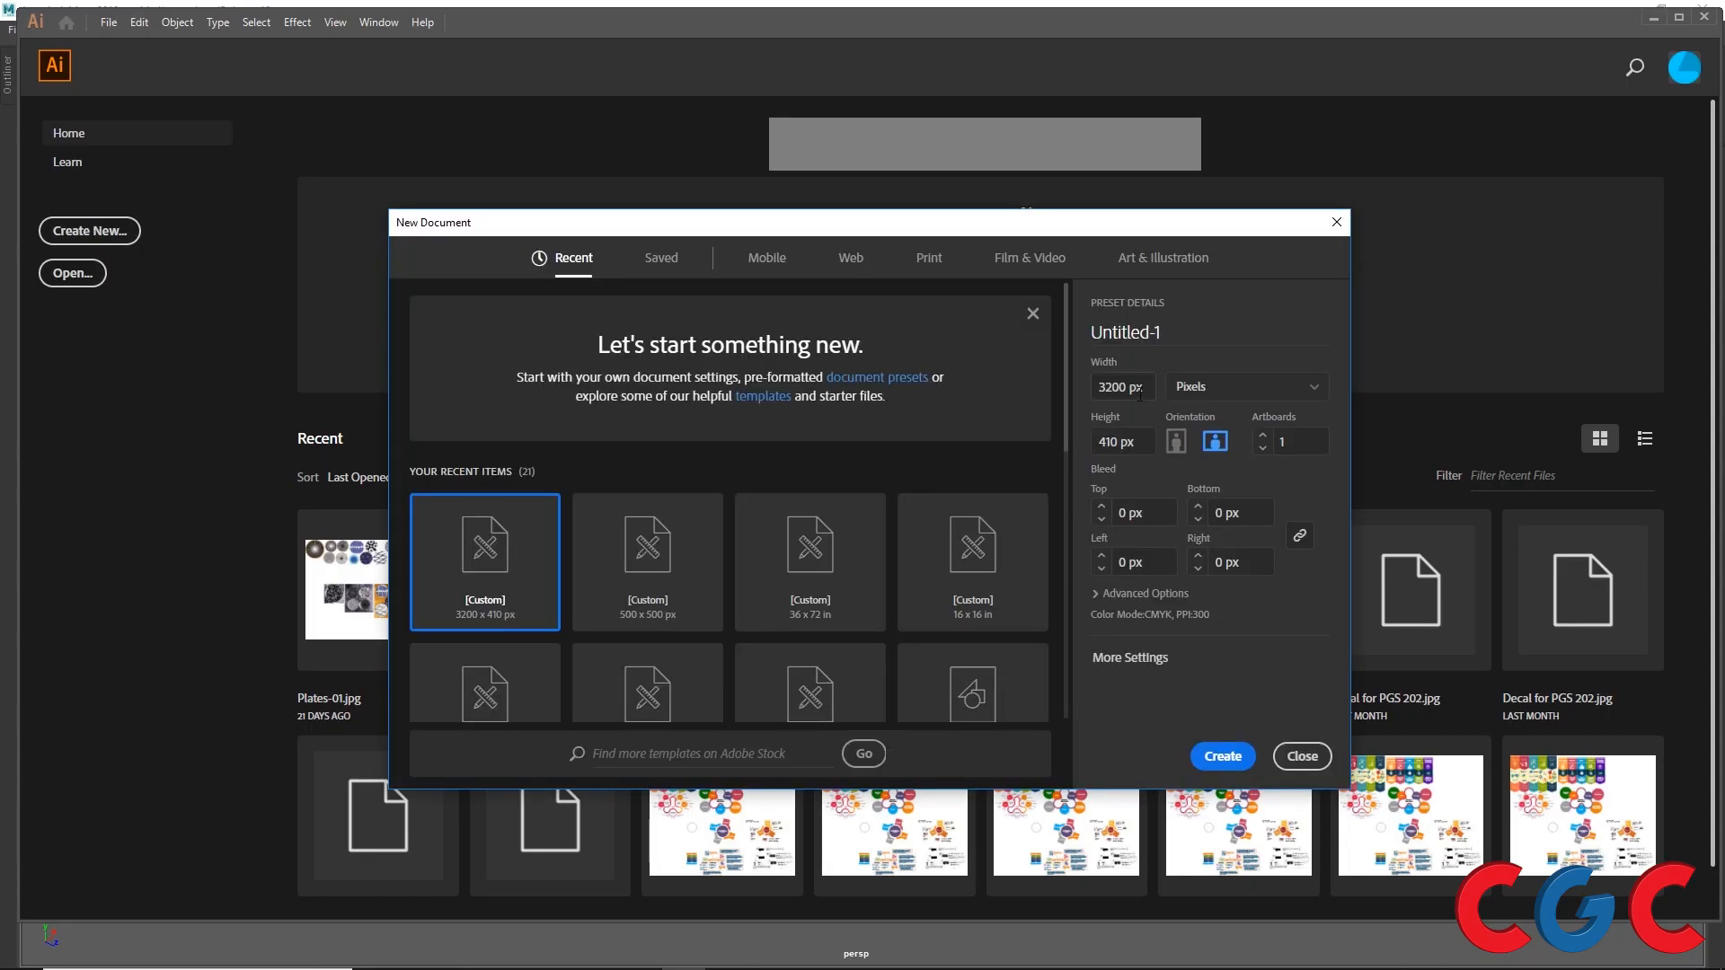
pyautogui.write('500')
pyautogui.press('Tab')
pyautogui.write('500')
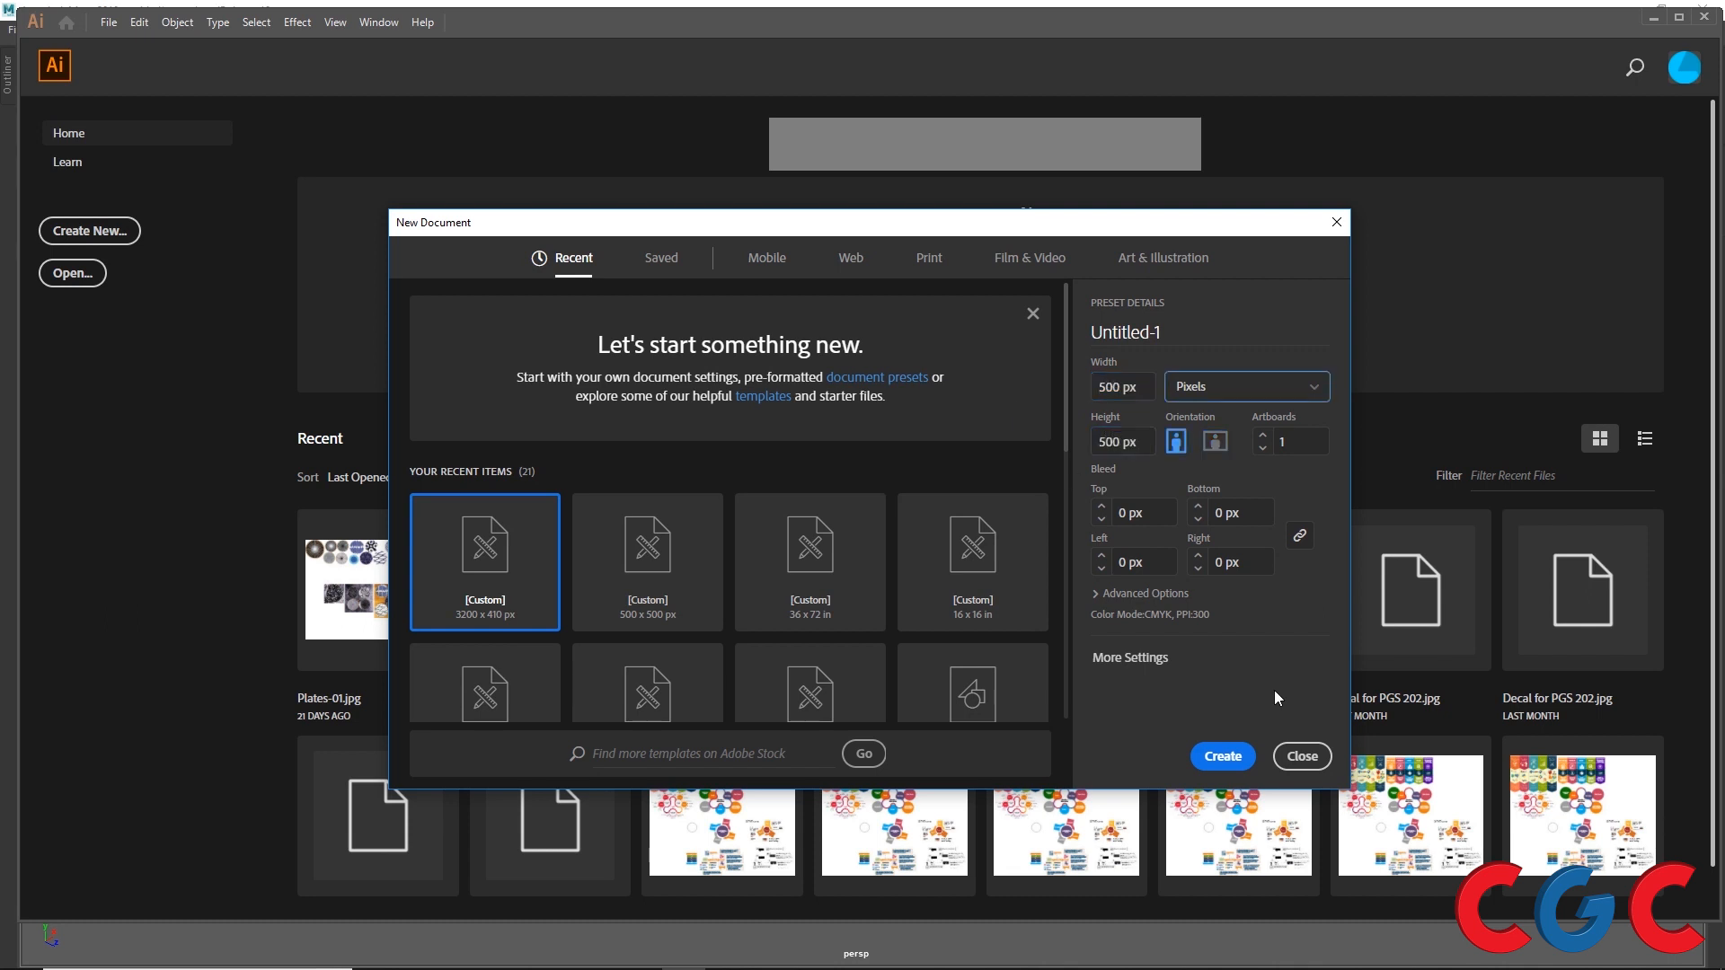
pyautogui.click(1223, 755)
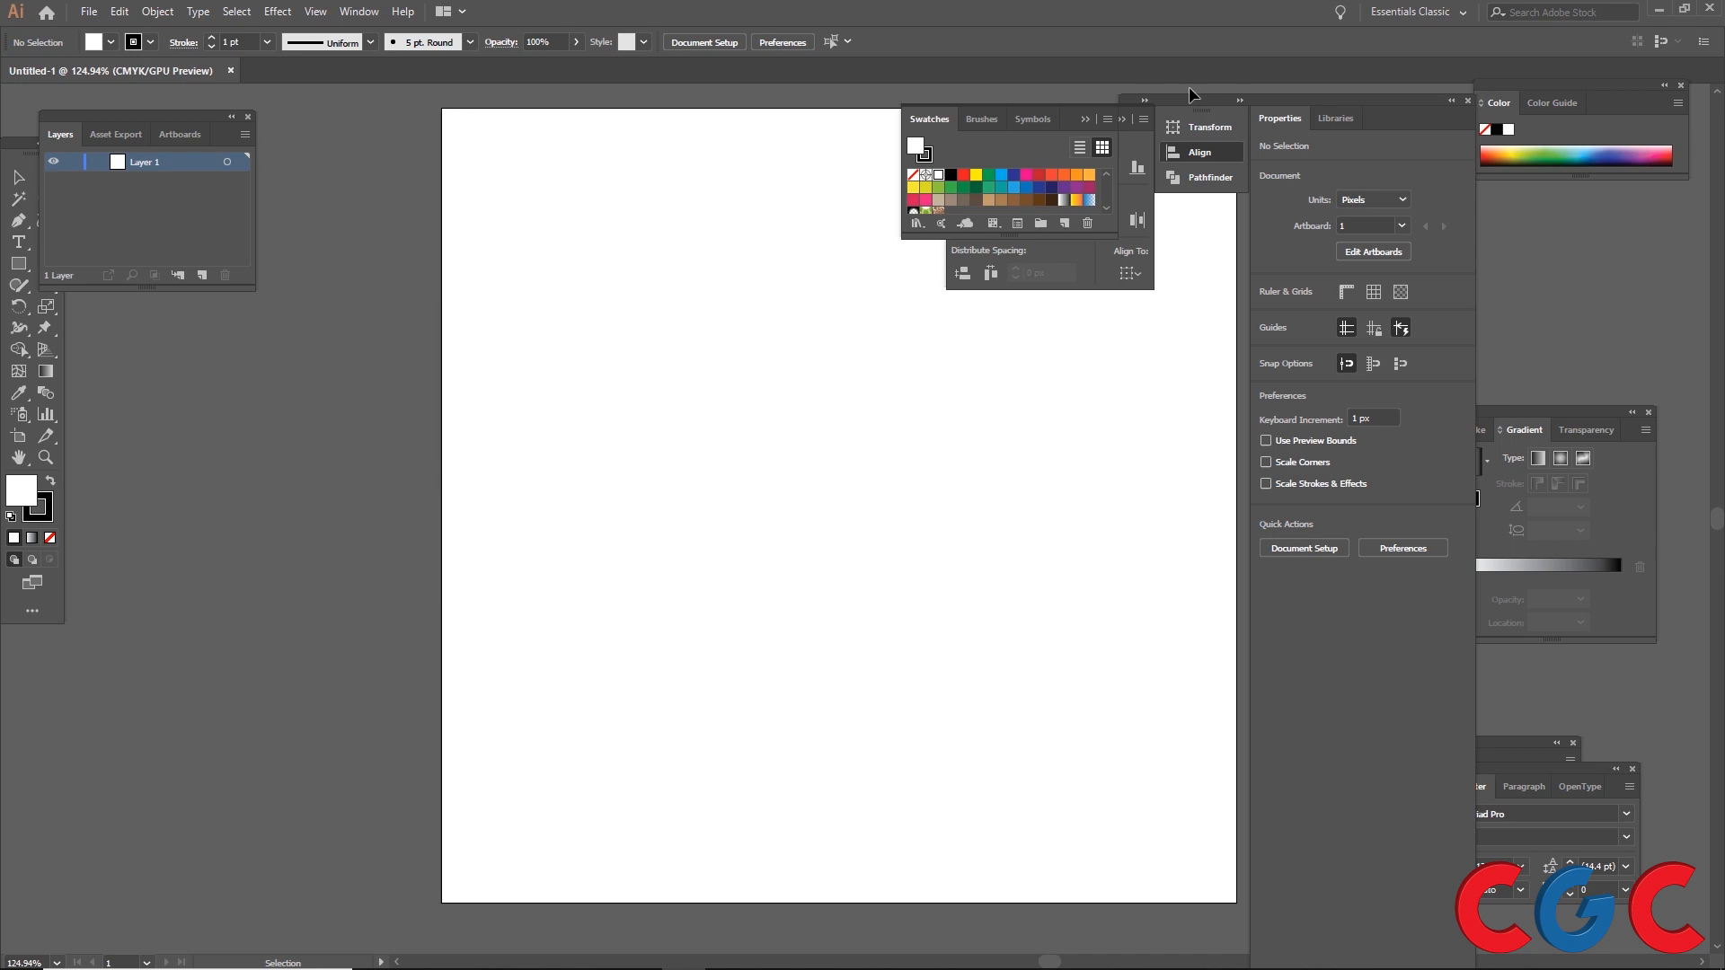
# Step: Draw a five-point star about 188 × 184 px in the upper part of the artboard with the Star tool
pyautogui.moveTo(1069, 117); pyautogui.dragTo(1470, 118)
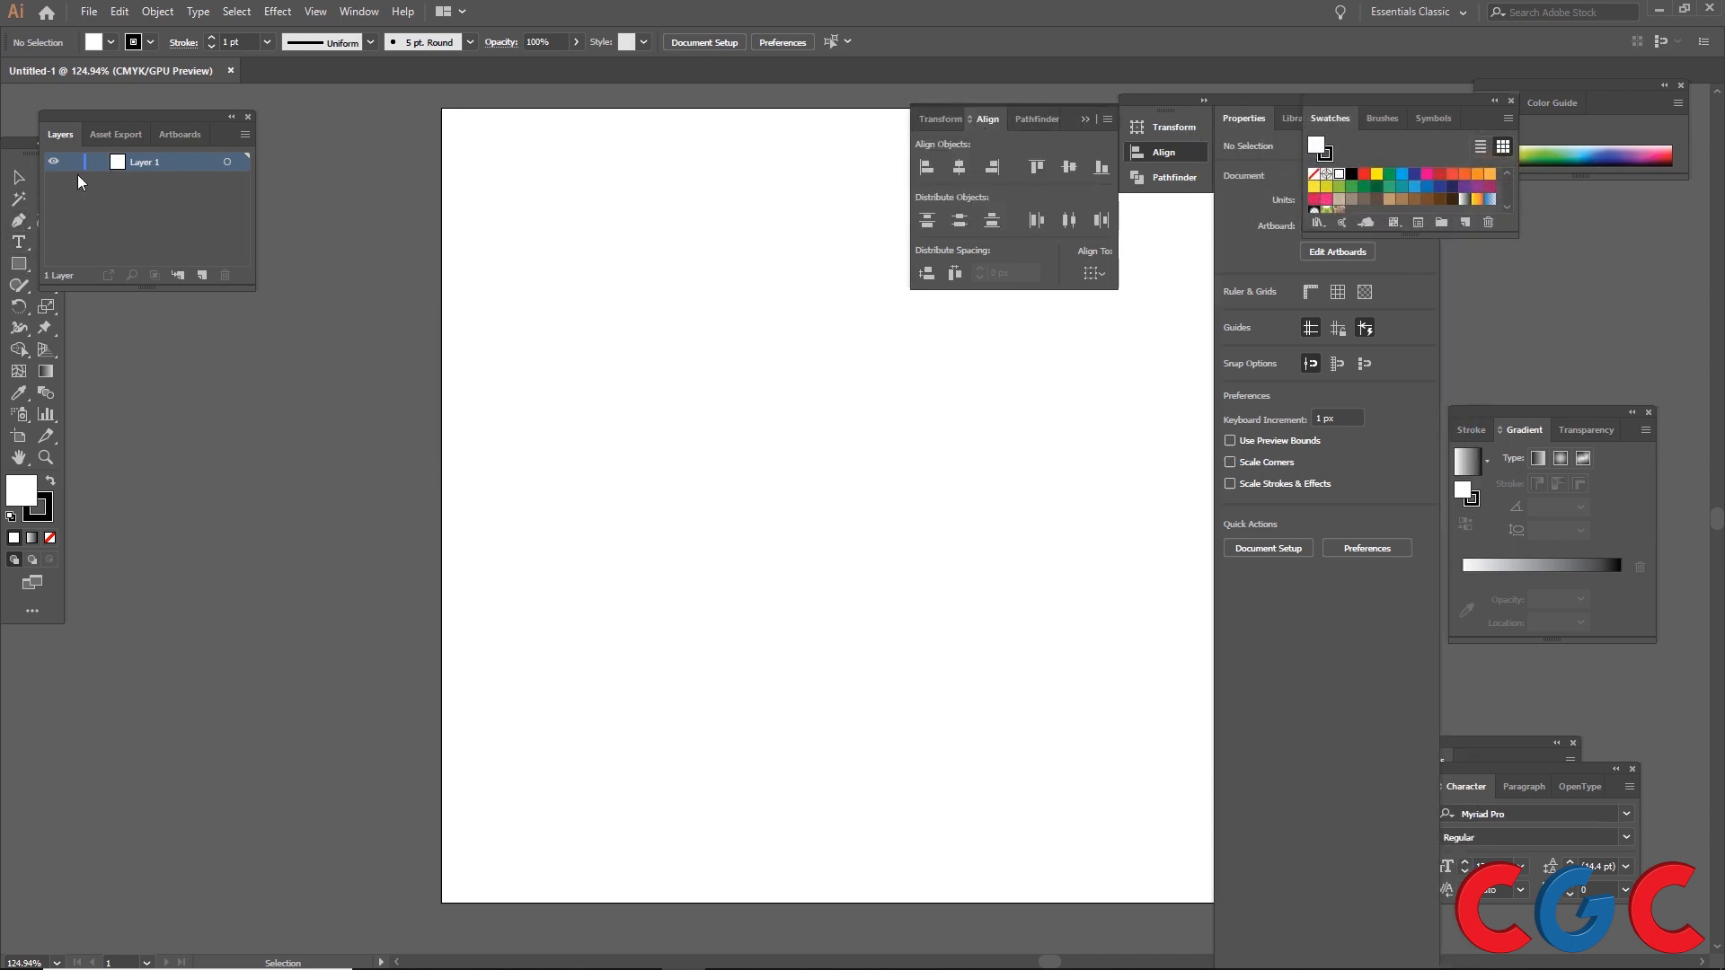
pyautogui.click(25, 267)
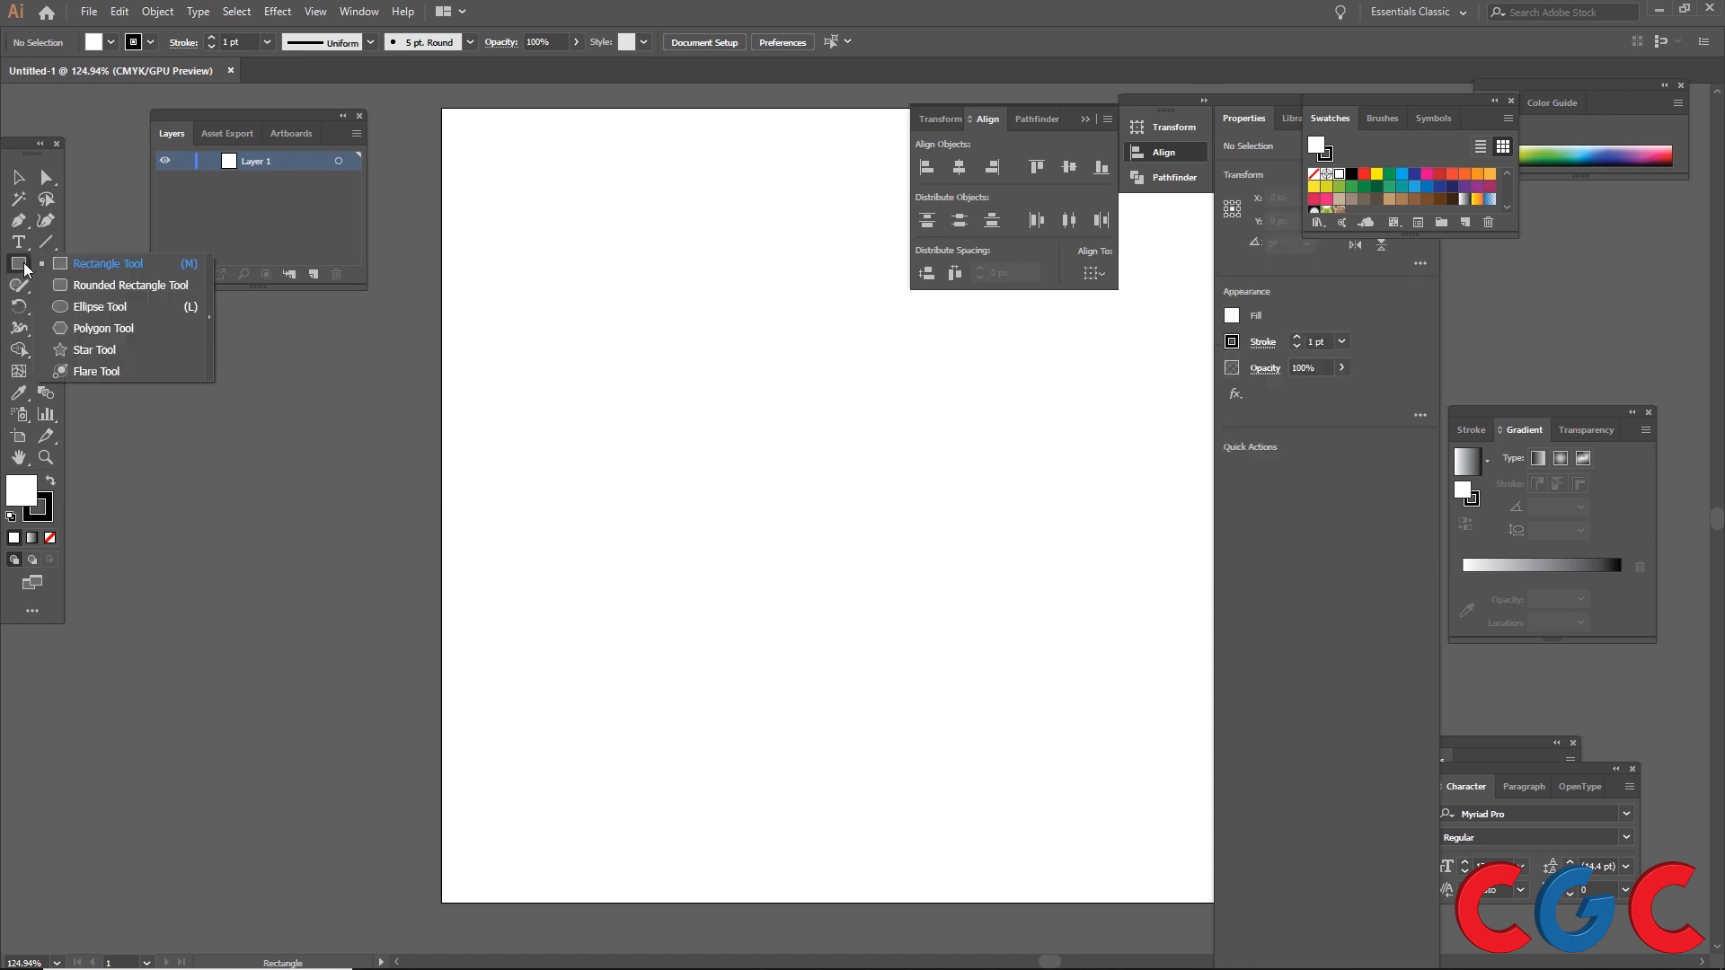
pyautogui.click(94, 349)
pyautogui.moveTo(732, 339); pyautogui.dragTo(813, 472)
# Step: Draw a circle about 158 px wide overlapping the lower half of the star with the Ellipse tool
pyautogui.click(19, 263)
pyautogui.click(85, 306)
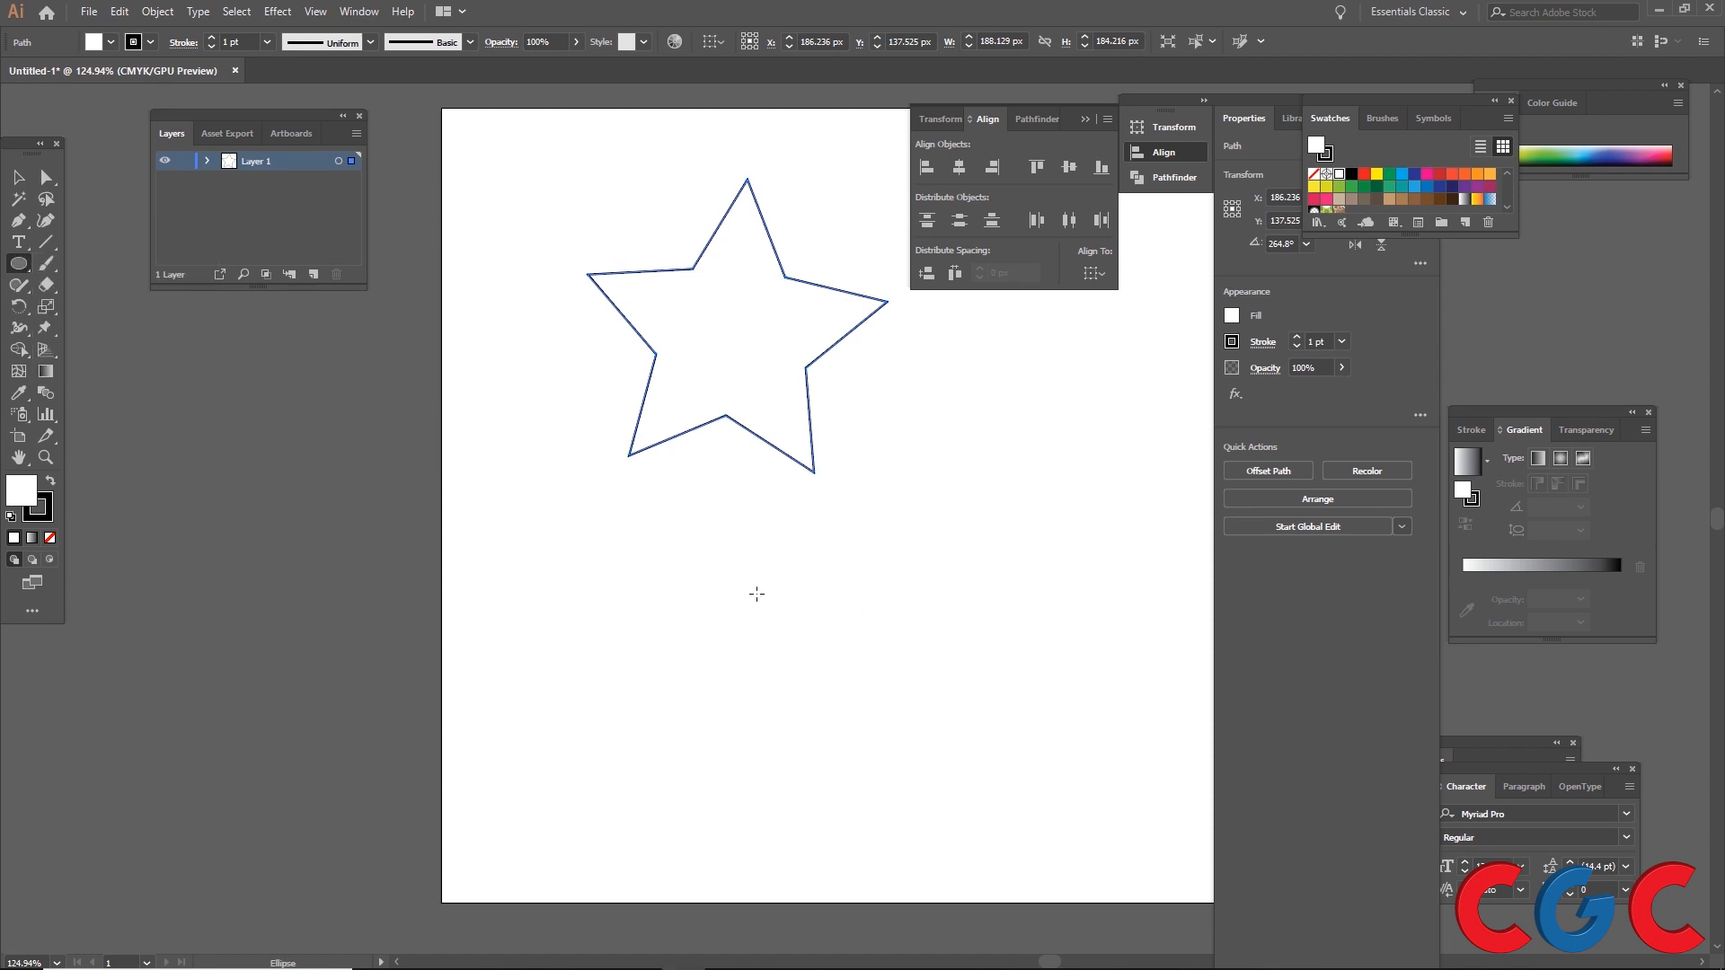
pyautogui.moveTo(751, 551)
pyautogui.mouseDown()
pyautogui.moveTo(874, 463)
pyautogui.moveTo(847, 385)
pyautogui.mouseUp()
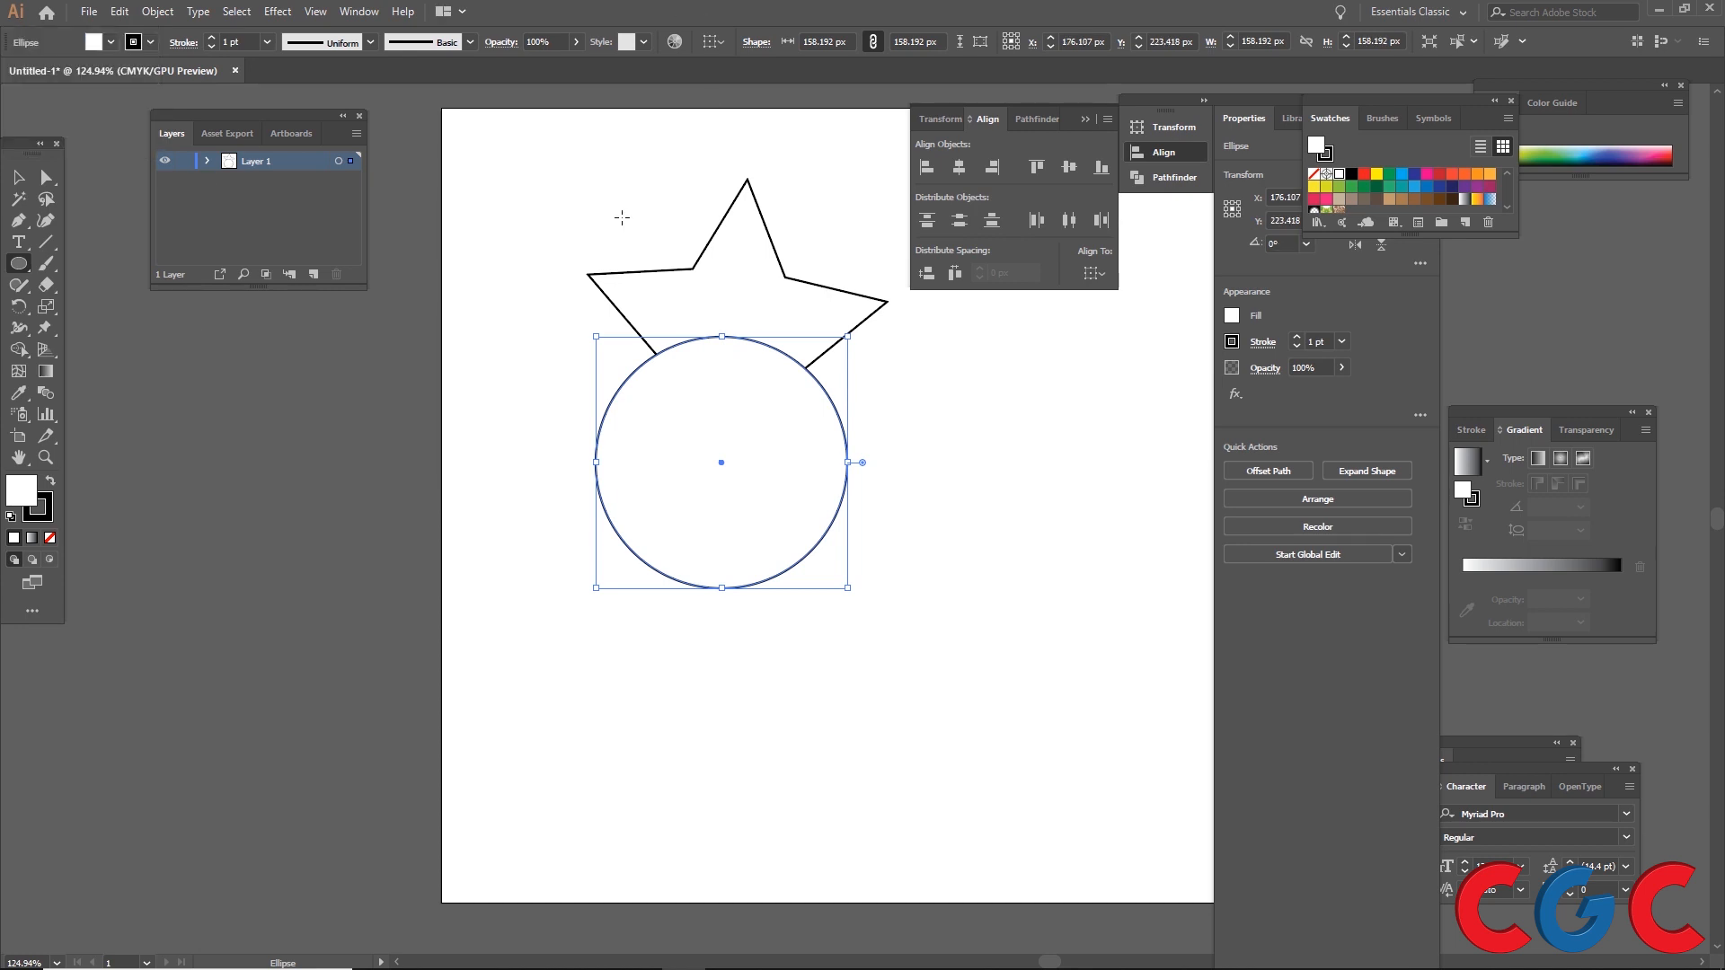
# Step: Select the star and circle together and merge them into one shape with Pathfinder Unite
pyautogui.click(18, 177)
pyautogui.moveTo(544, 159); pyautogui.dragTo(892, 481)
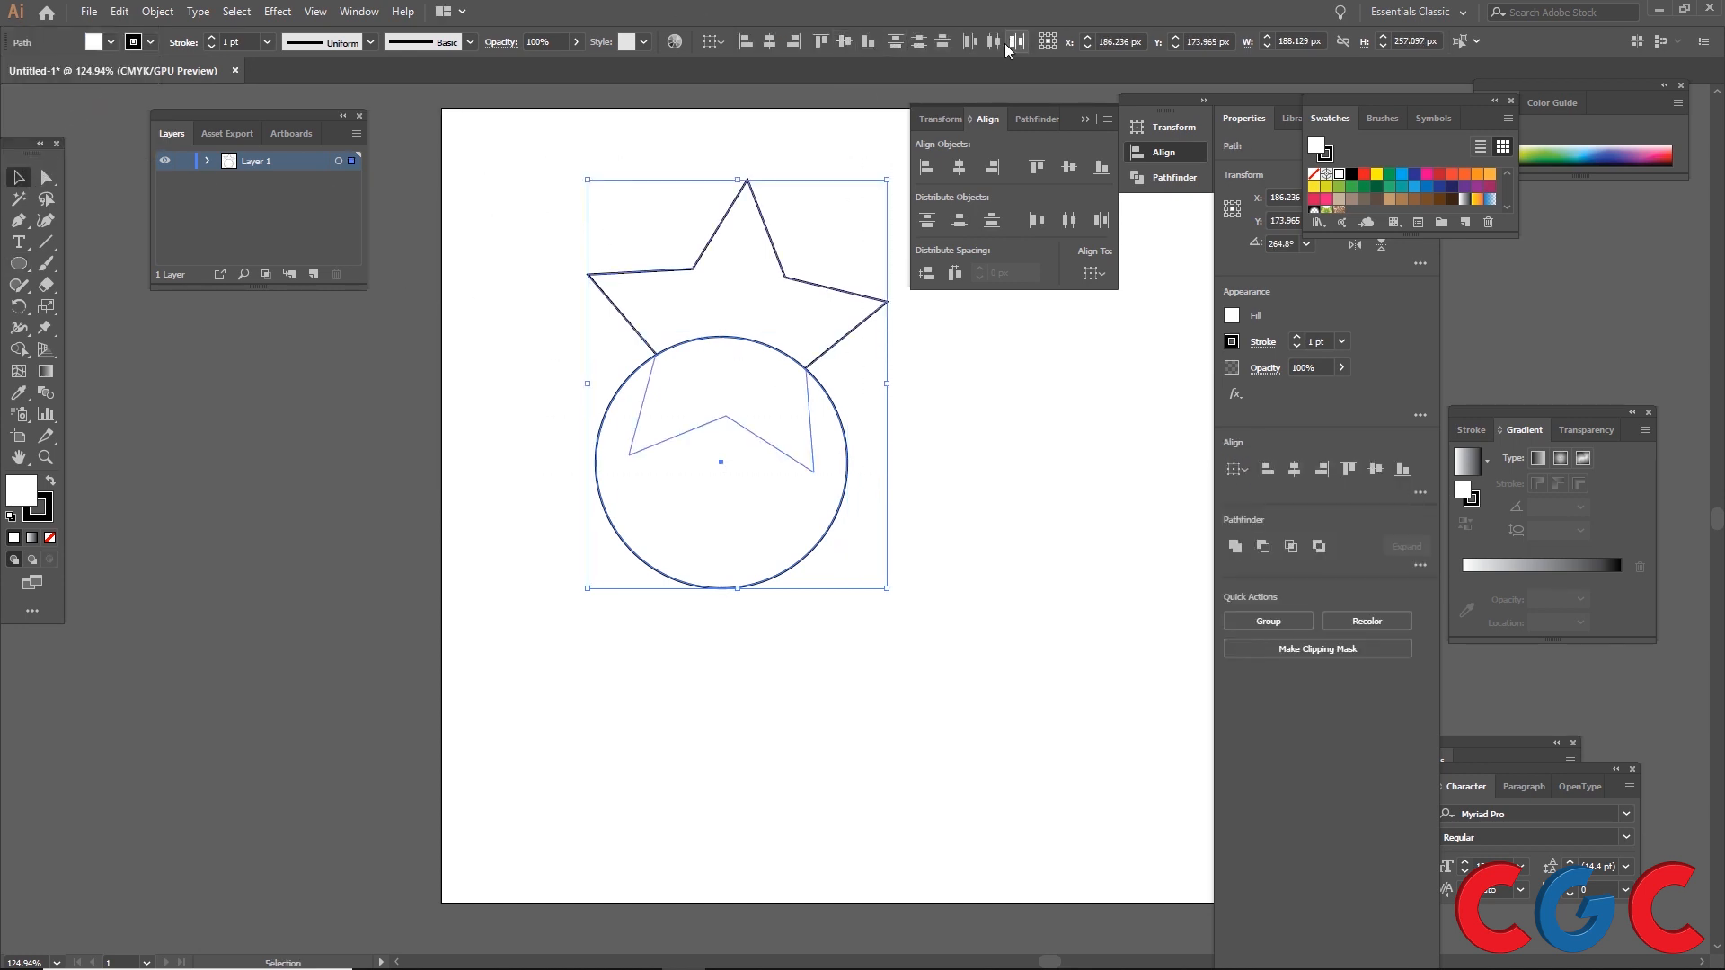
pyautogui.click(1044, 120)
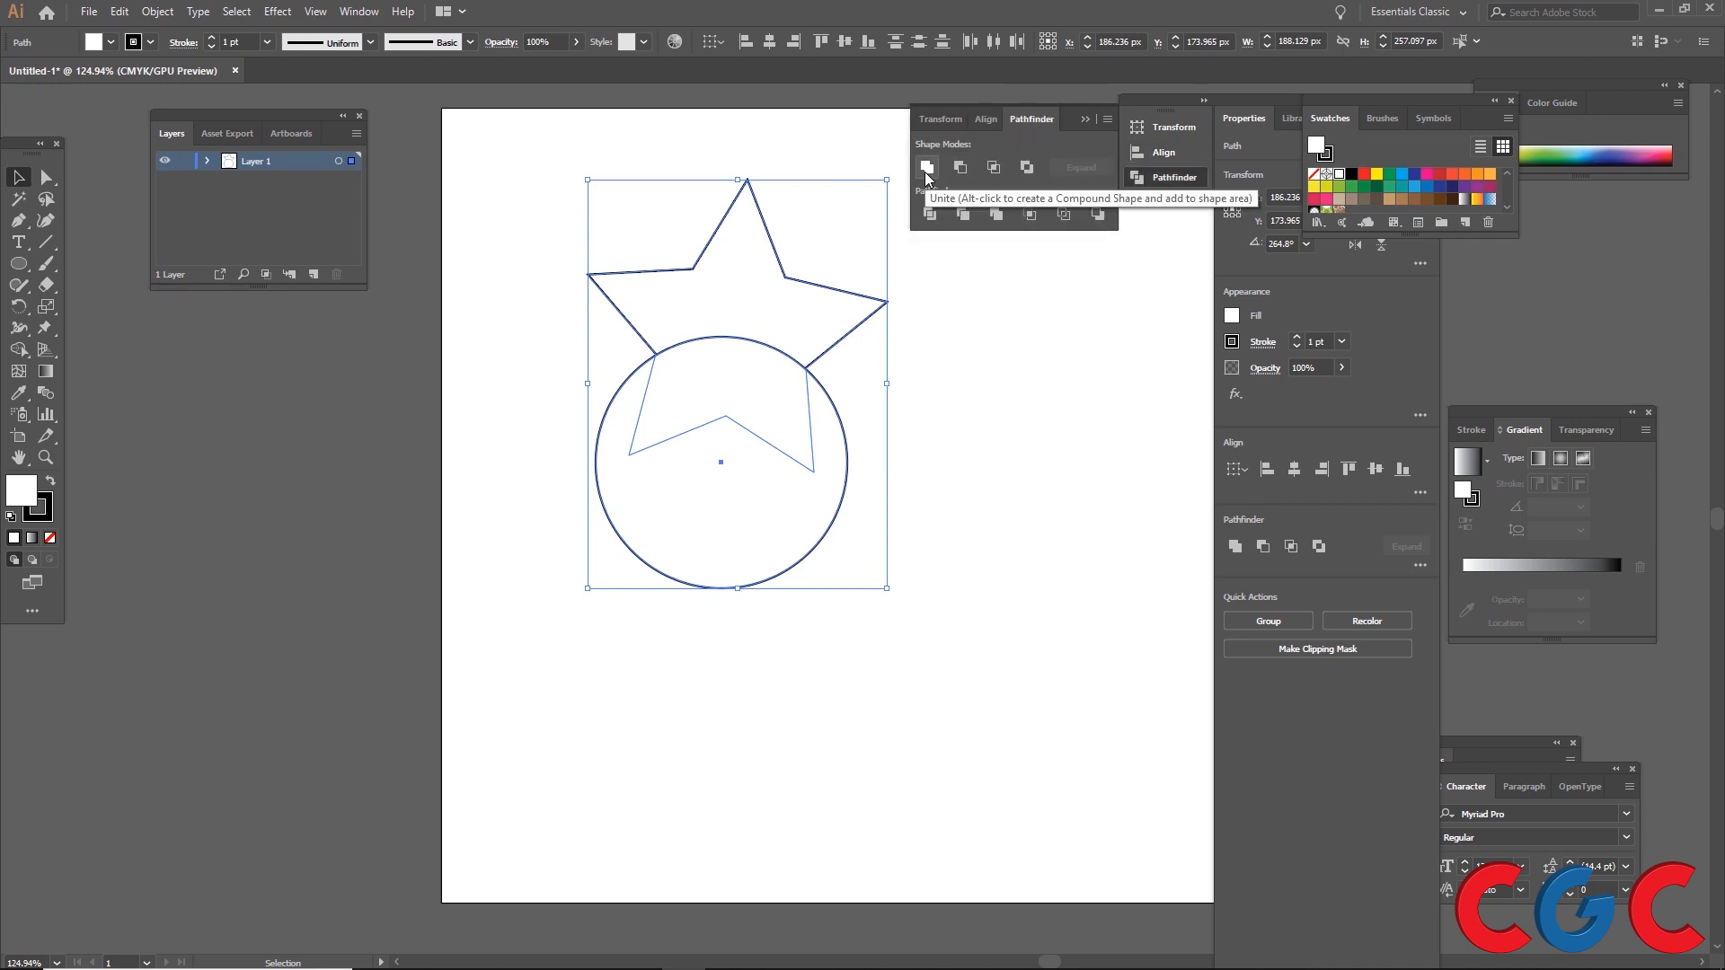
pyautogui.click(926, 168)
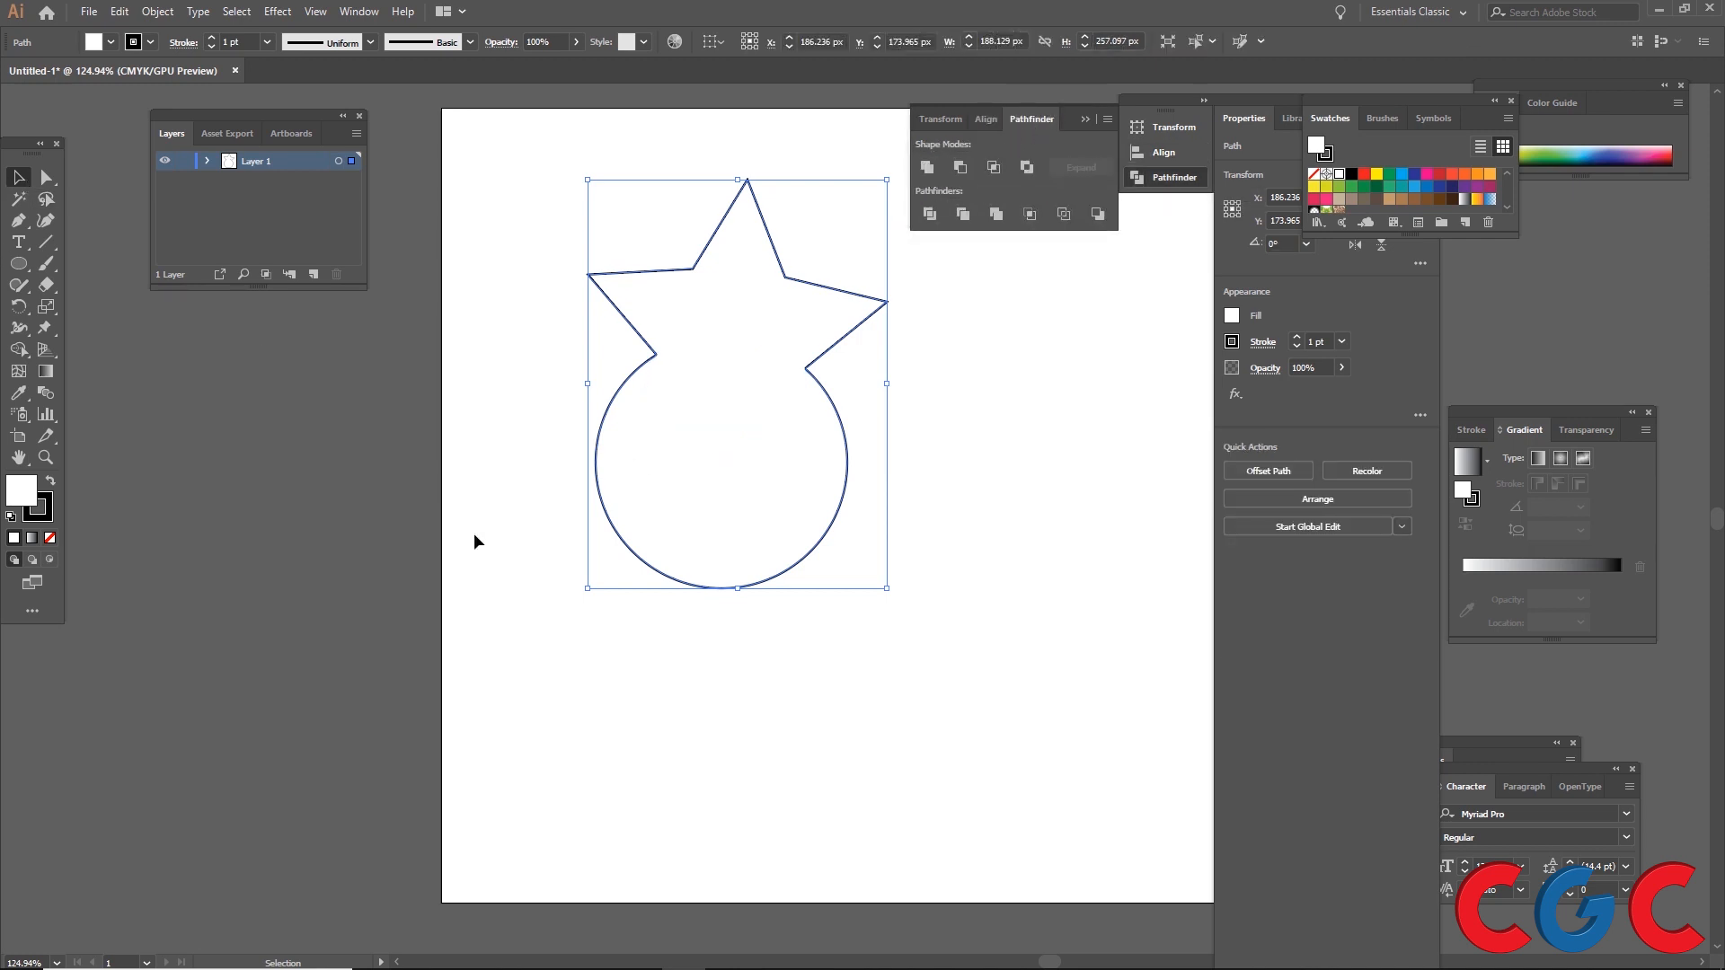
# Step: Draw a second, smaller six-point star about 114 px wide to the right of the merged shape
pyautogui.click(520, 613)
pyautogui.click(808, 342)
pyautogui.click(18, 265)
pyautogui.click(94, 350)
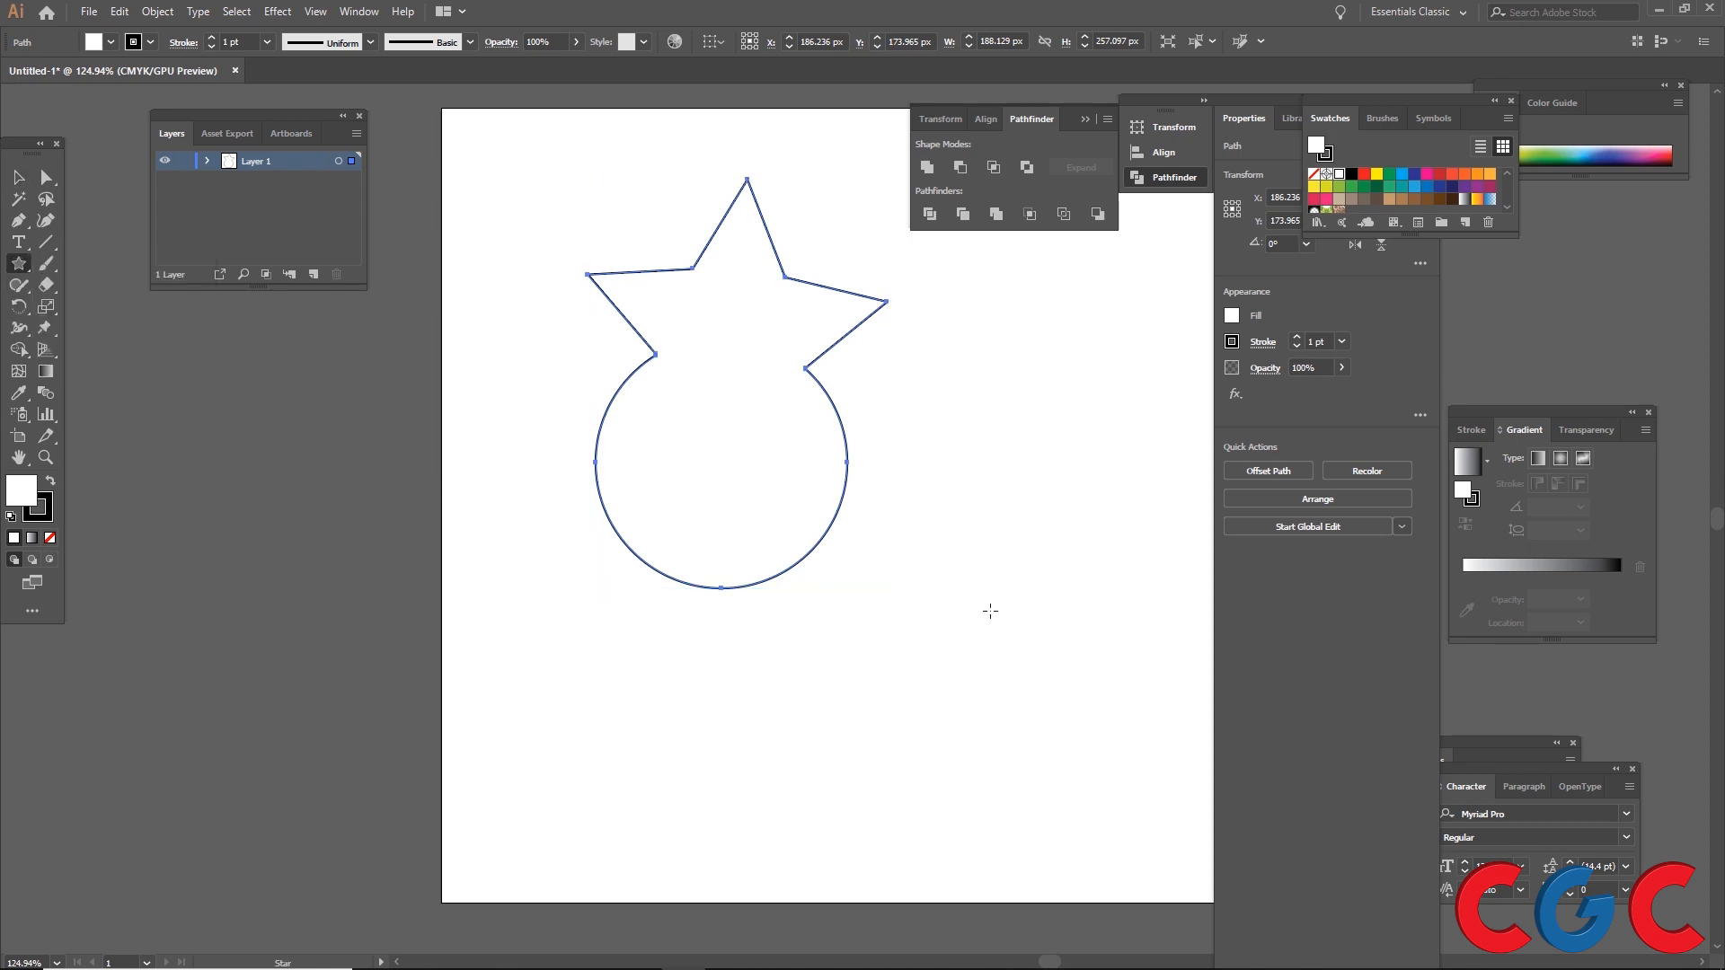
pyautogui.moveTo(982, 554); pyautogui.dragTo(1042, 627)
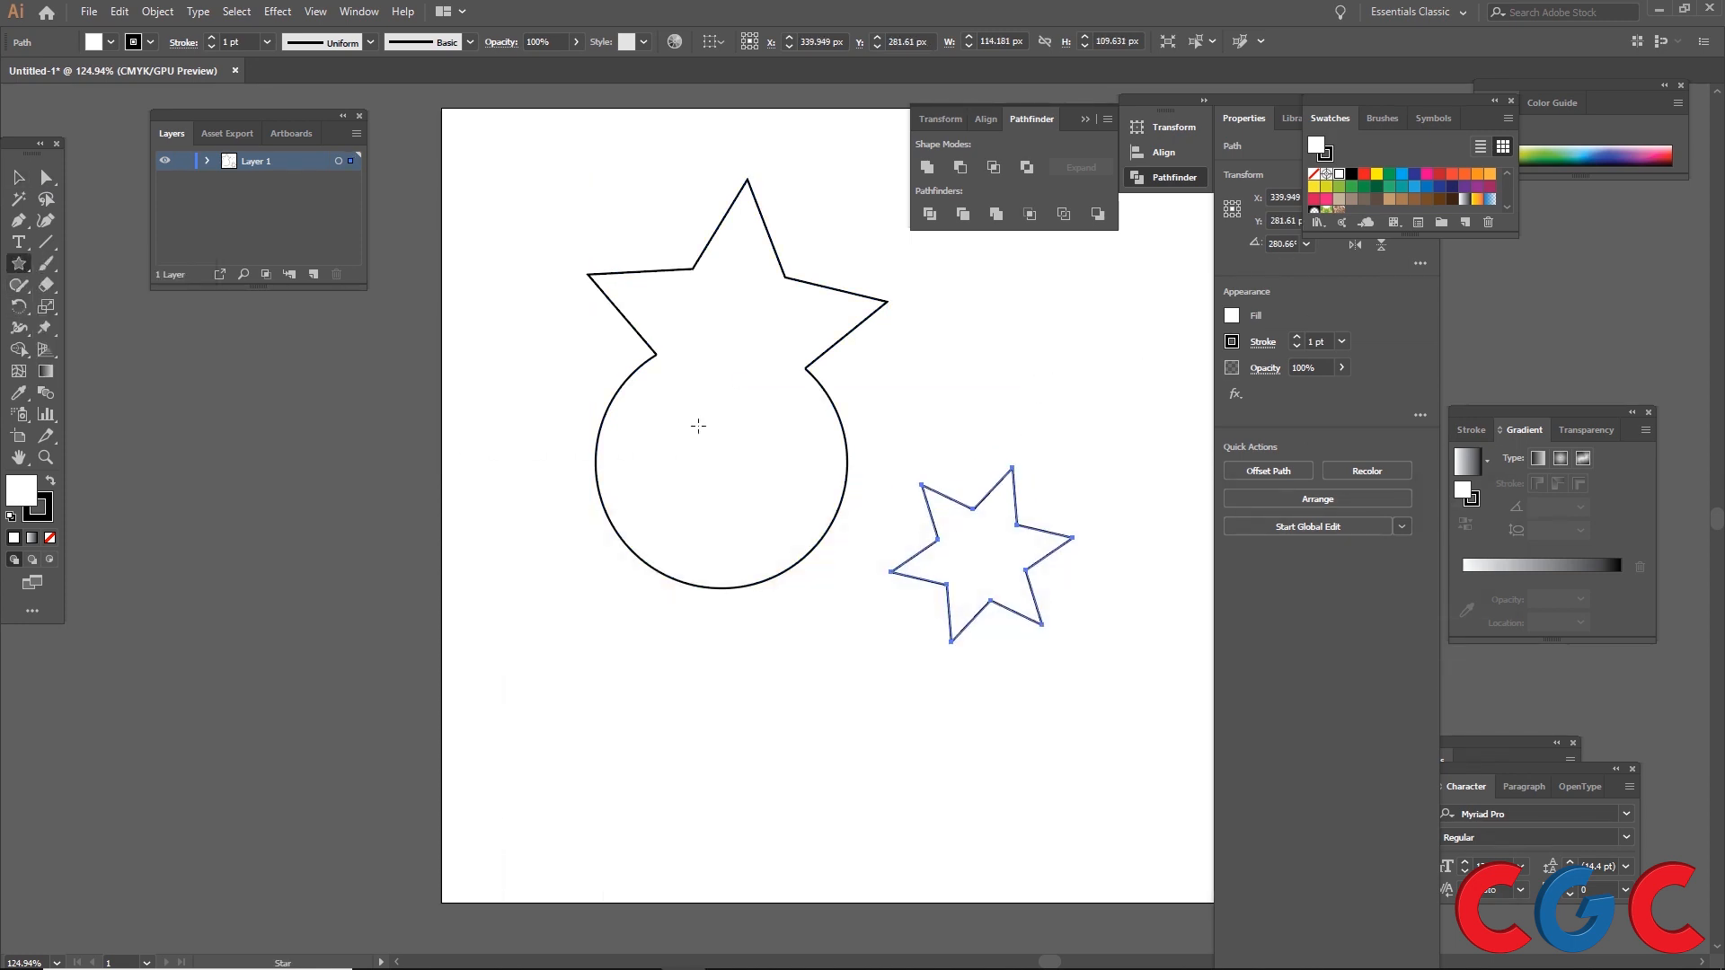
# Step: Round the small star's corners with the Direct Selection tool's corner widget
pyautogui.click(46, 177)
pyautogui.moveTo(1008, 489); pyautogui.dragTo(1019, 512)
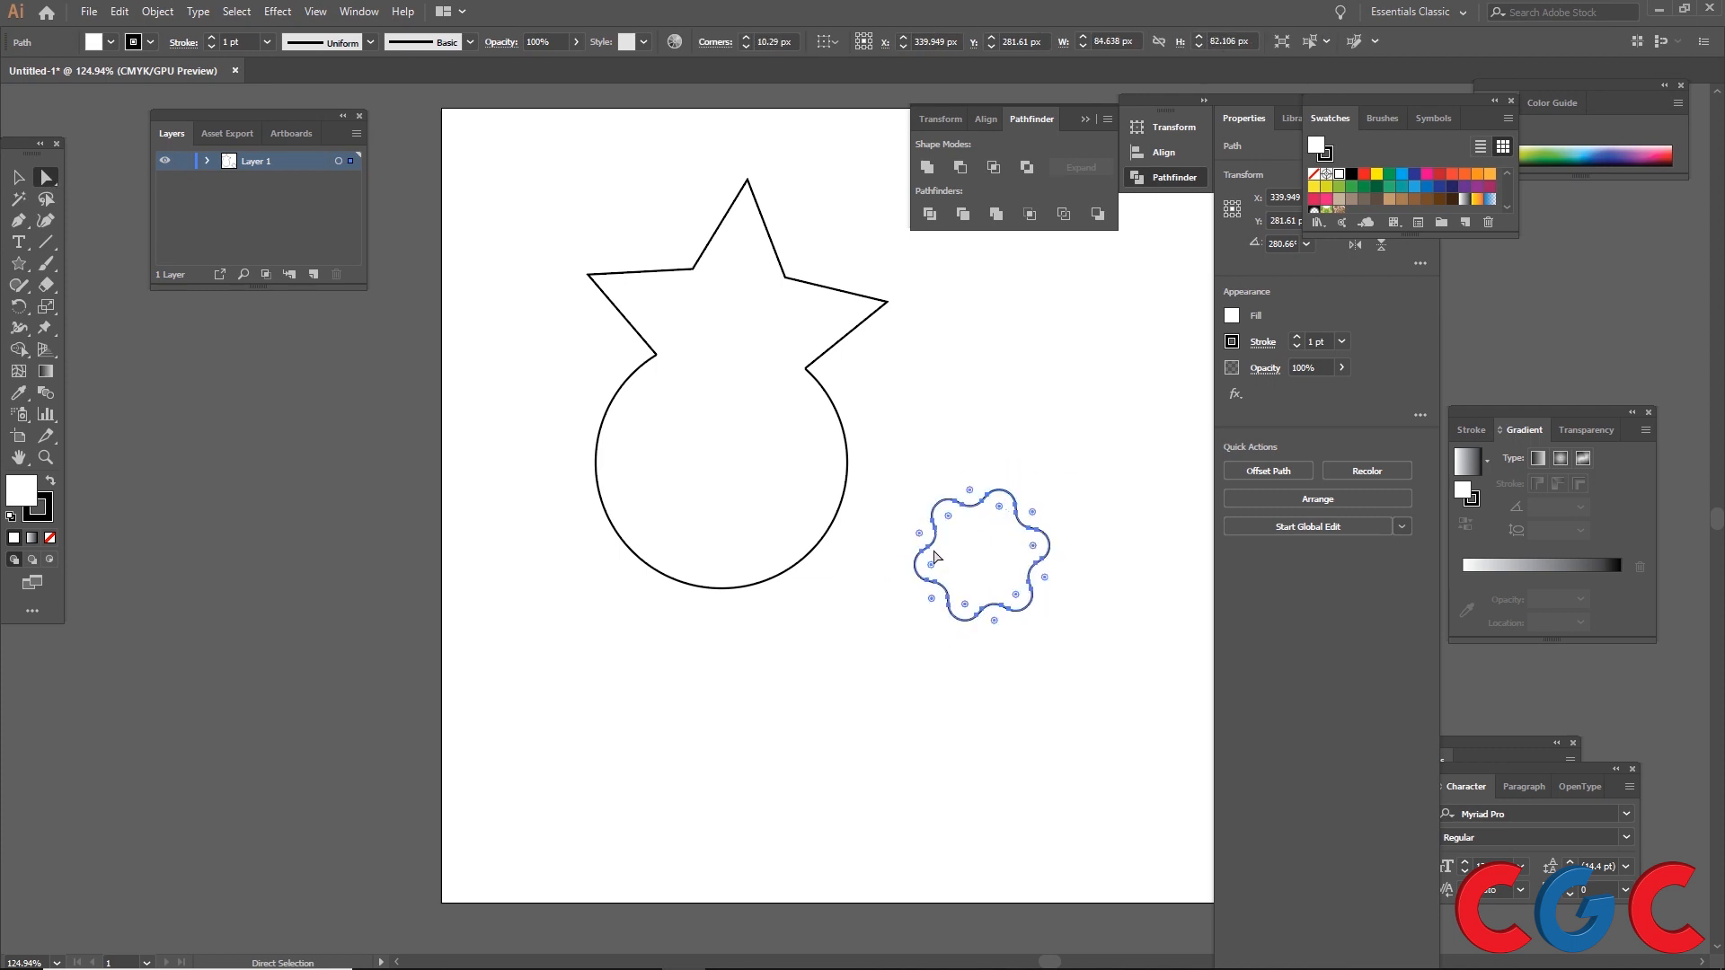
# Step: Convert each anchor point around the rounded star with the Anchor Point tool to reshape its outline
pyautogui.click(20, 222)
pyautogui.click(94, 286)
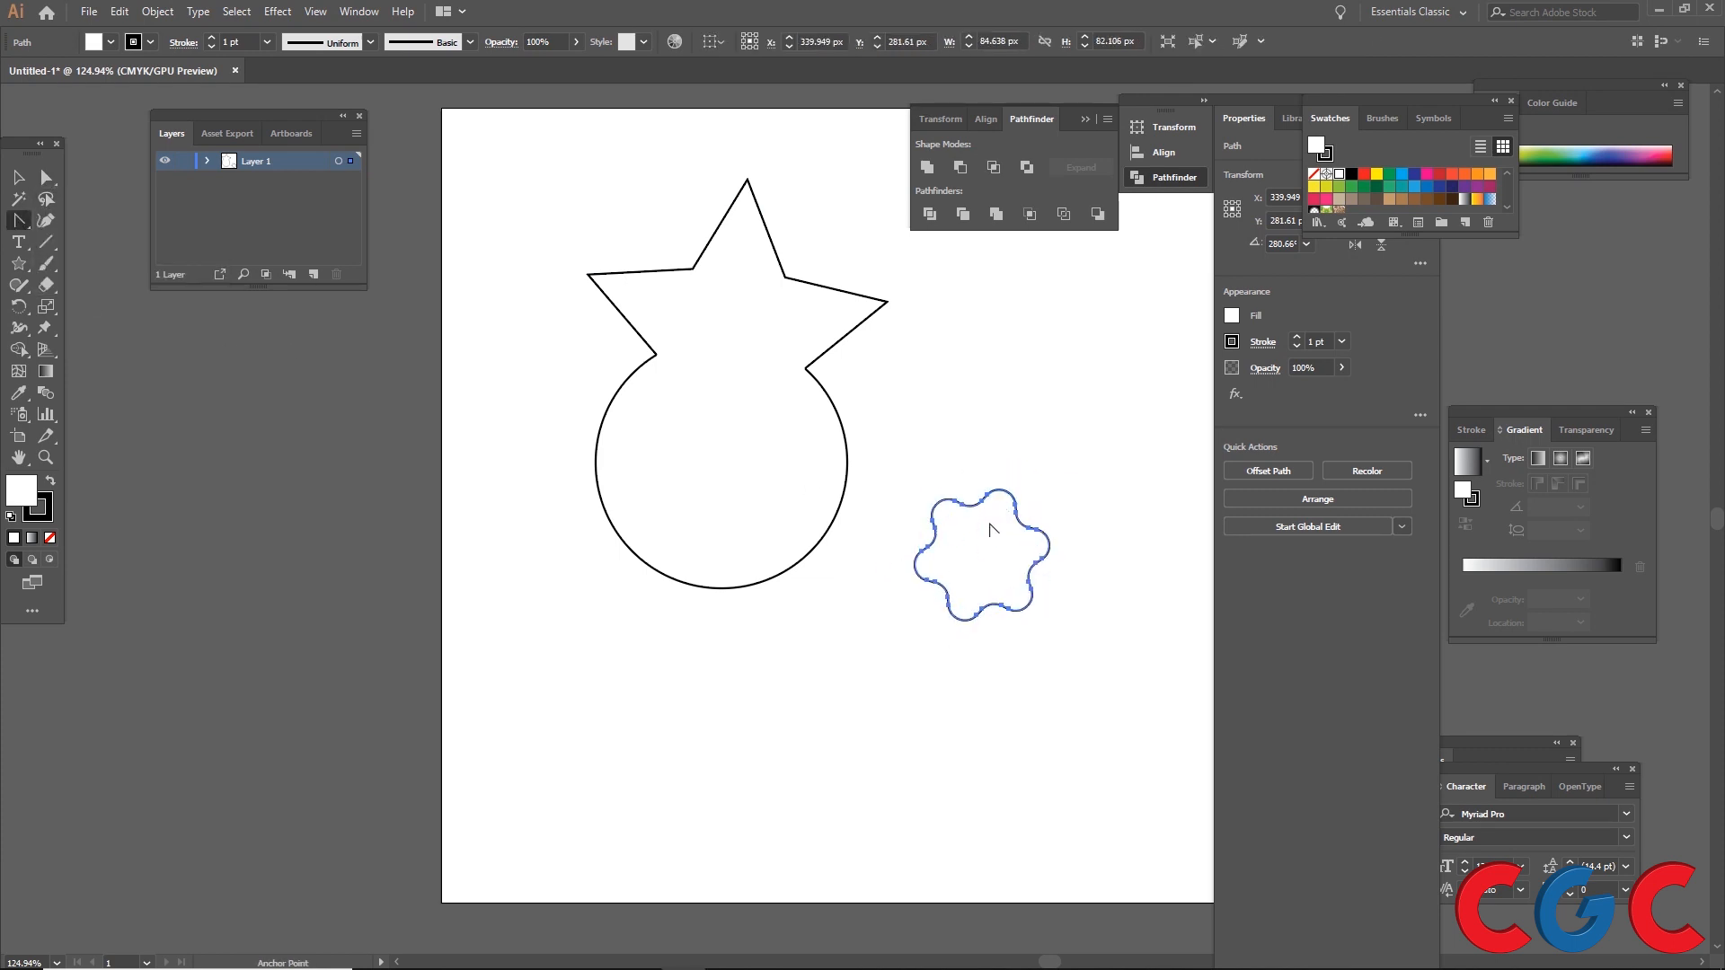
pyautogui.click(991, 495)
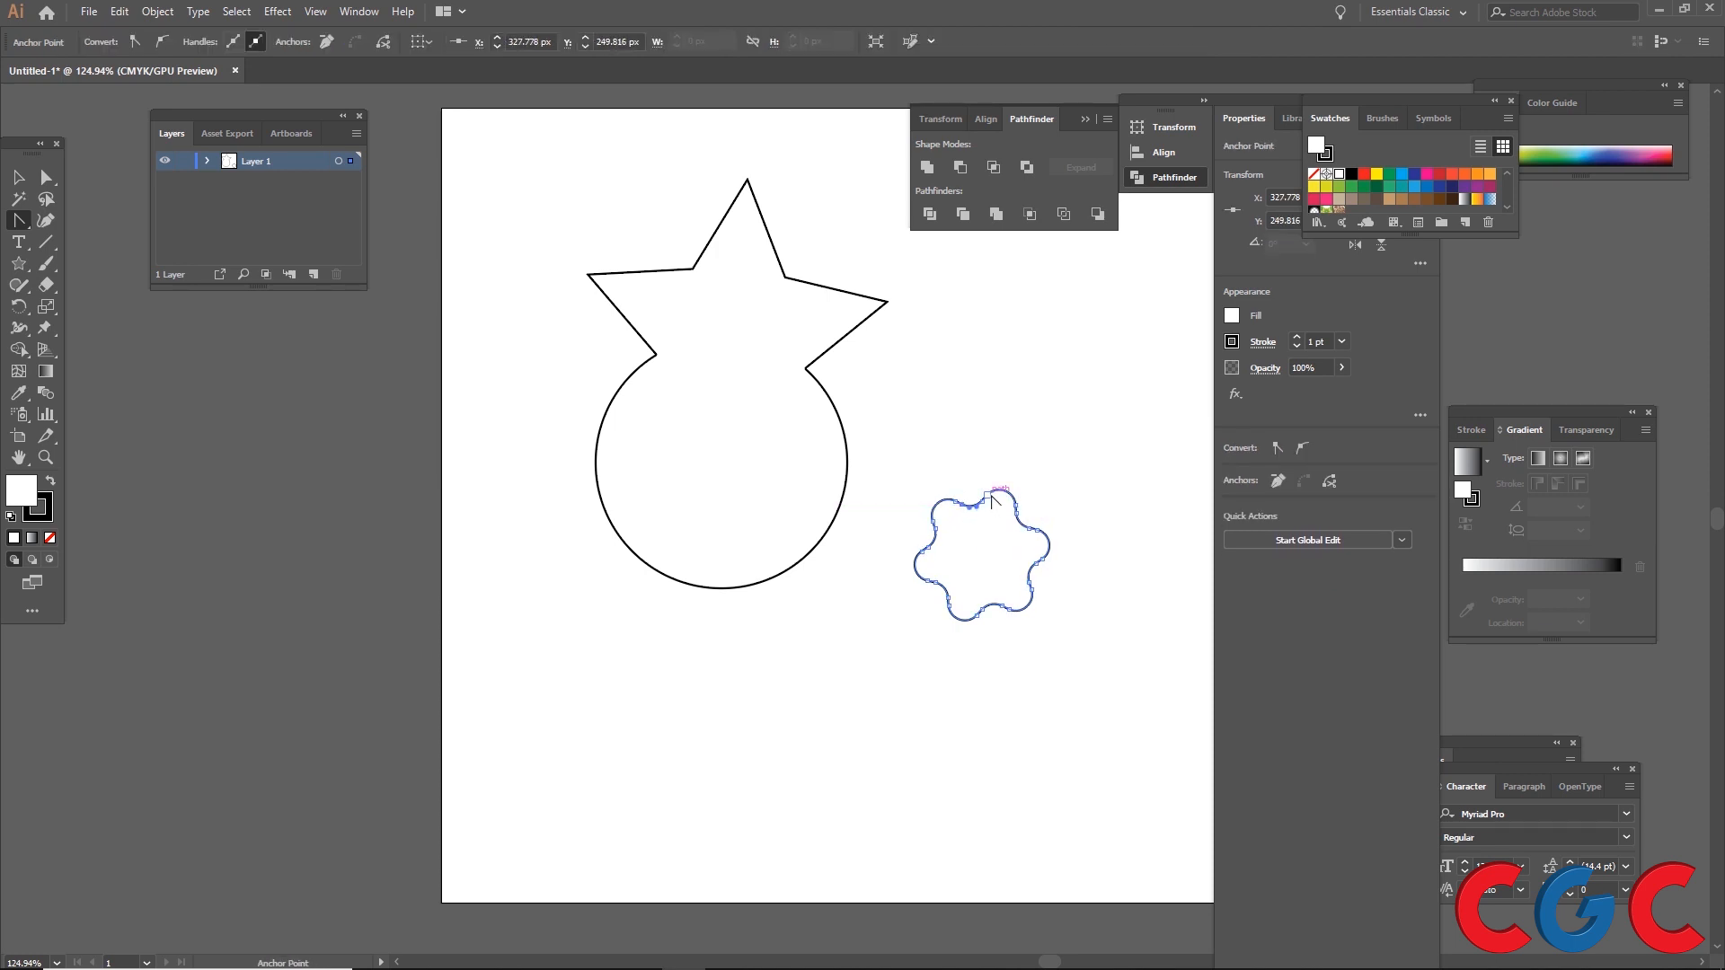
pyautogui.click(1015, 494)
pyautogui.click(1016, 505)
pyautogui.click(1037, 530)
pyautogui.click(1041, 559)
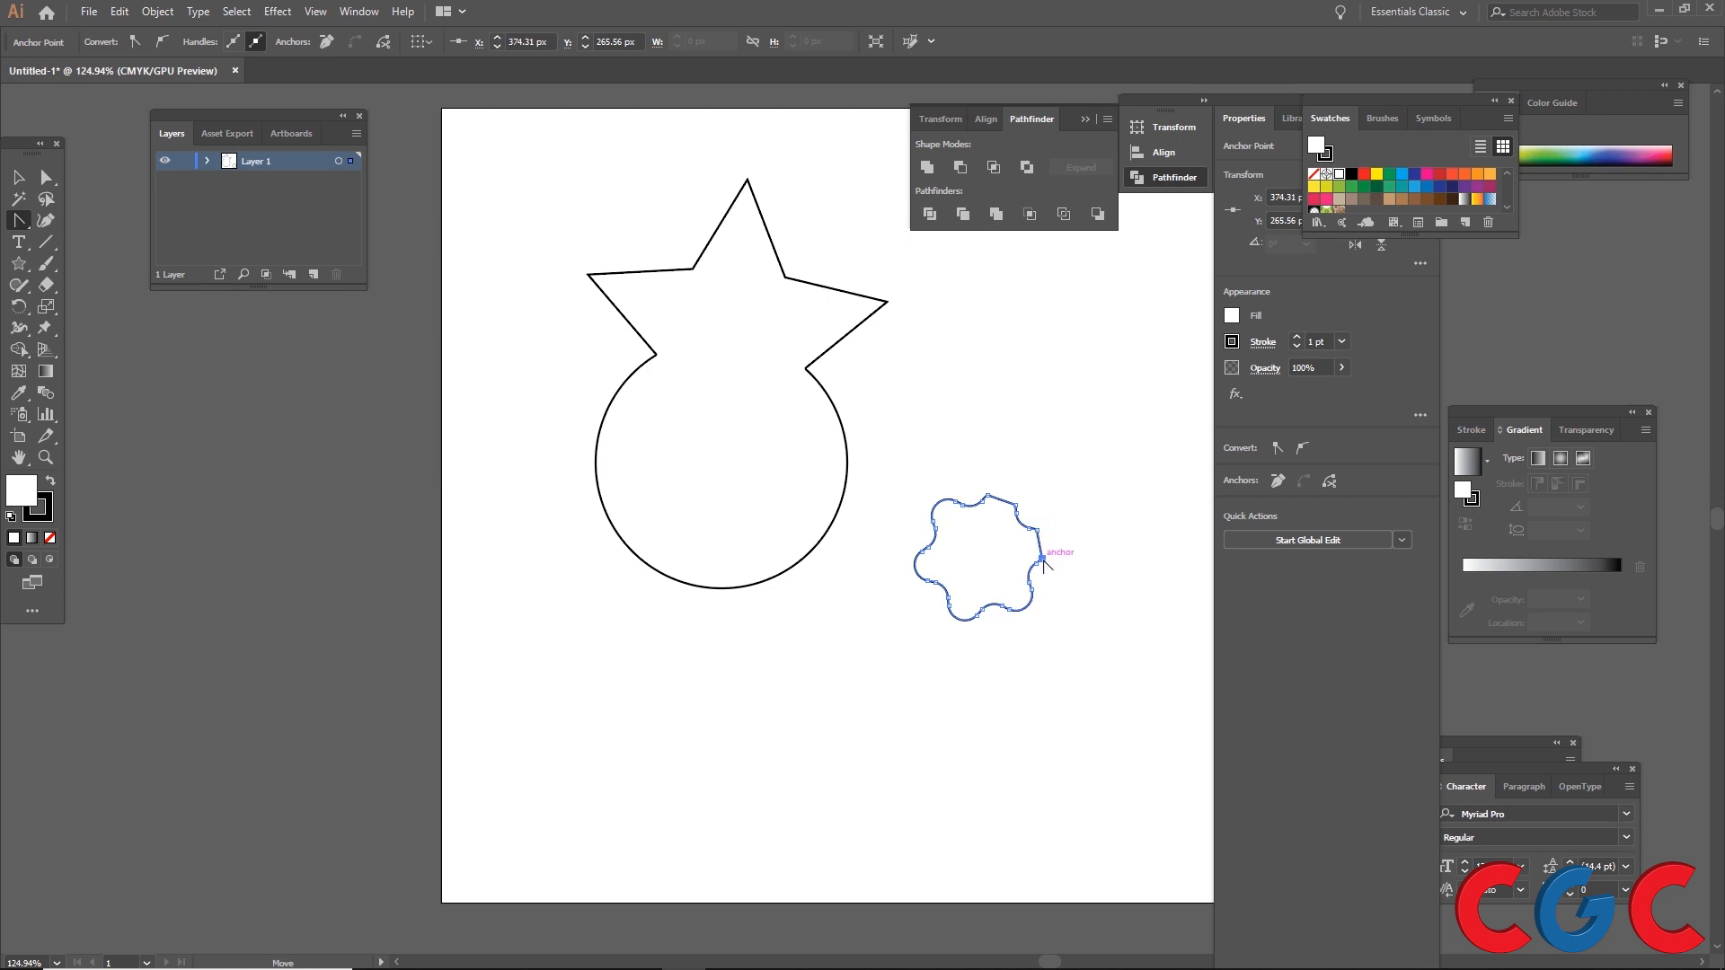
pyautogui.click(1031, 589)
pyautogui.click(1009, 609)
pyautogui.click(977, 617)
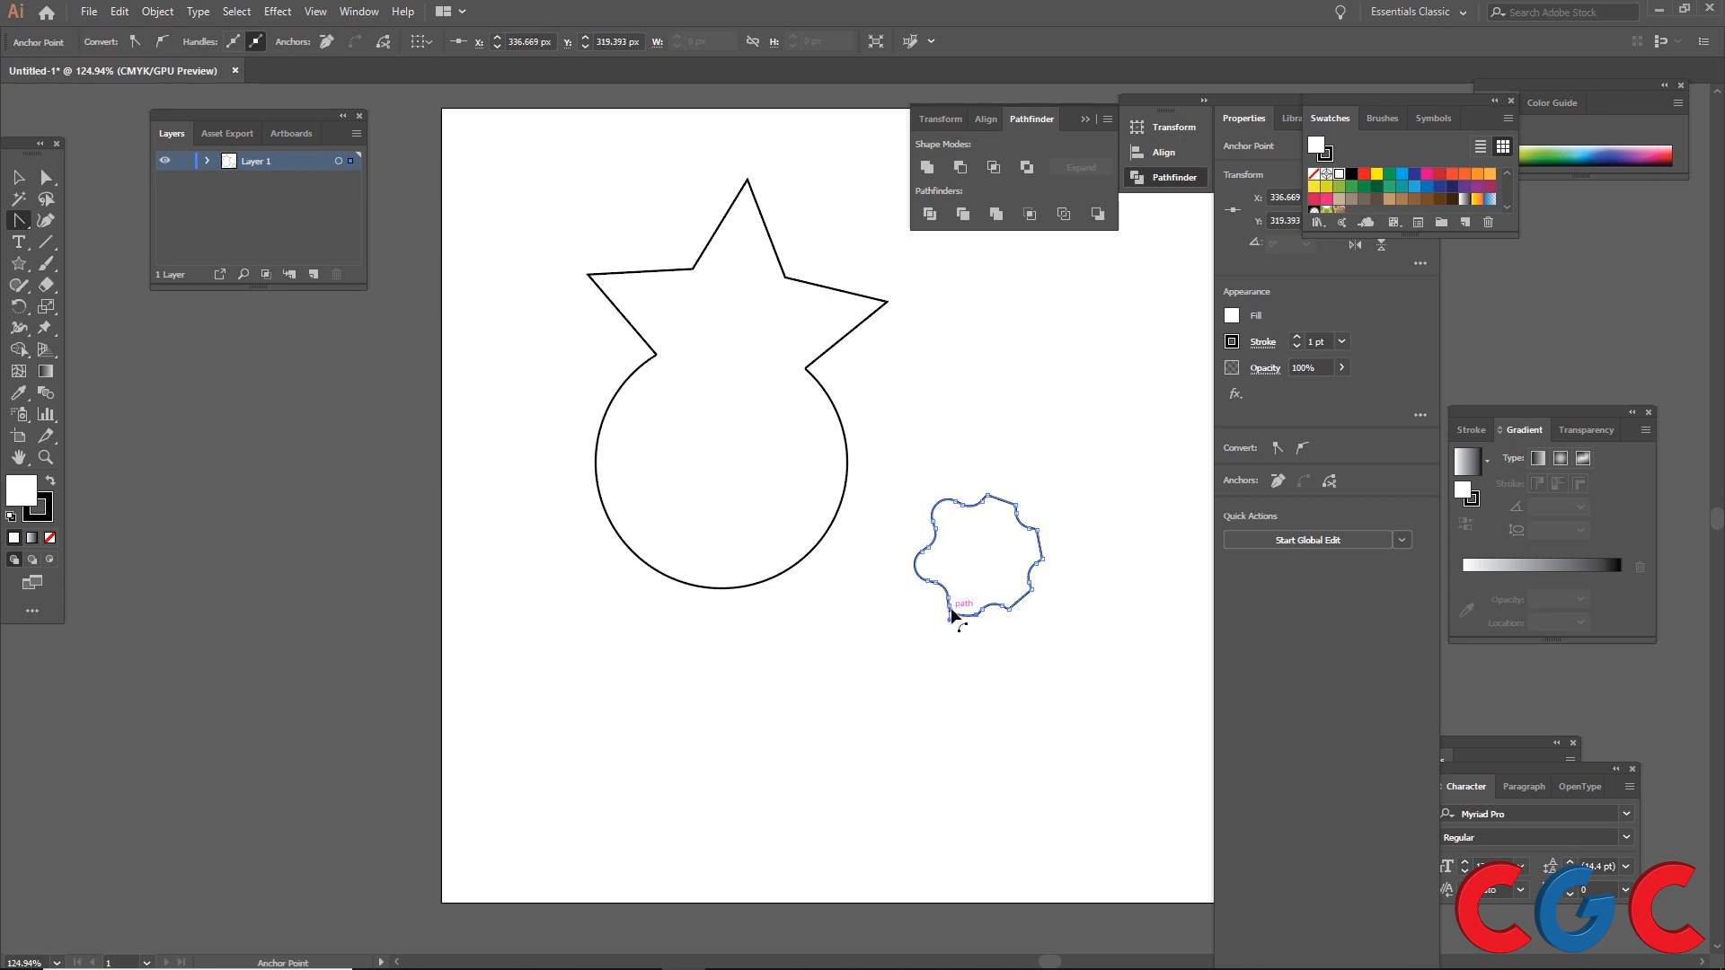
pyautogui.click(948, 605)
pyautogui.click(928, 581)
pyautogui.click(923, 551)
pyautogui.click(933, 521)
pyautogui.click(954, 501)
pyautogui.click(20, 177)
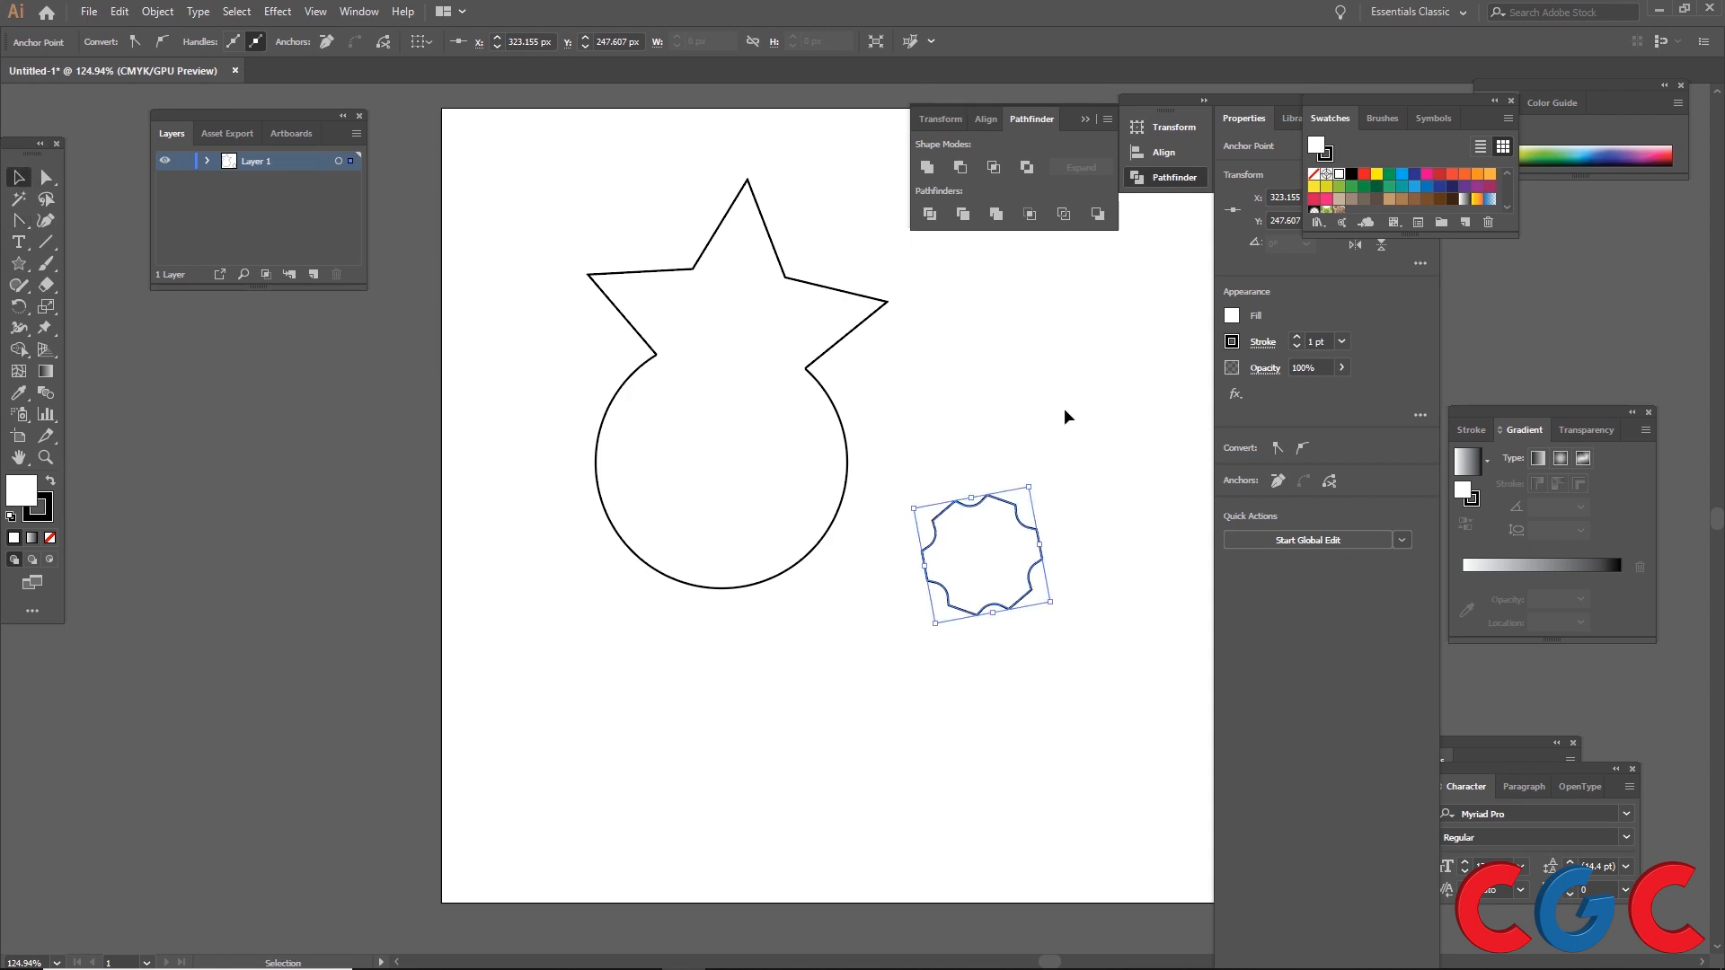
# Step: Pan the view and select all the shapes on the artboard
pyautogui.click(992, 417)
pyautogui.scroll(-1, 943, 408)
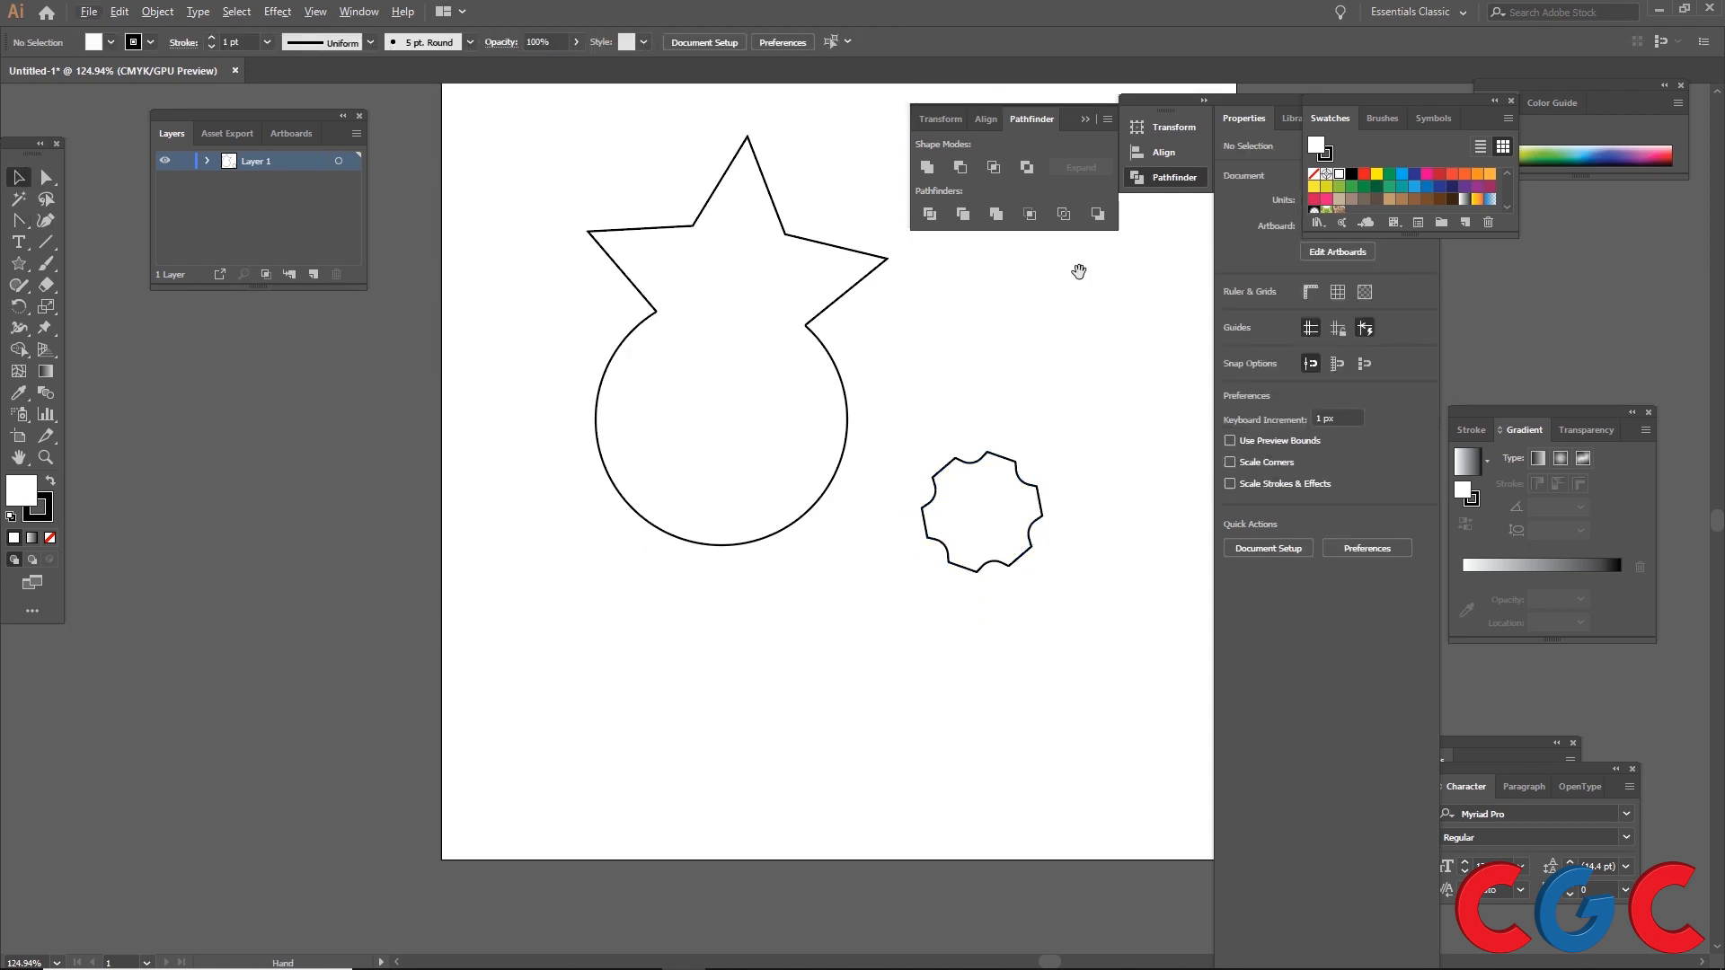
pyautogui.moveTo(1079, 271); pyautogui.dragTo(925, 408)
pyautogui.moveTo(930, 284); pyautogui.dragTo(401, 839)
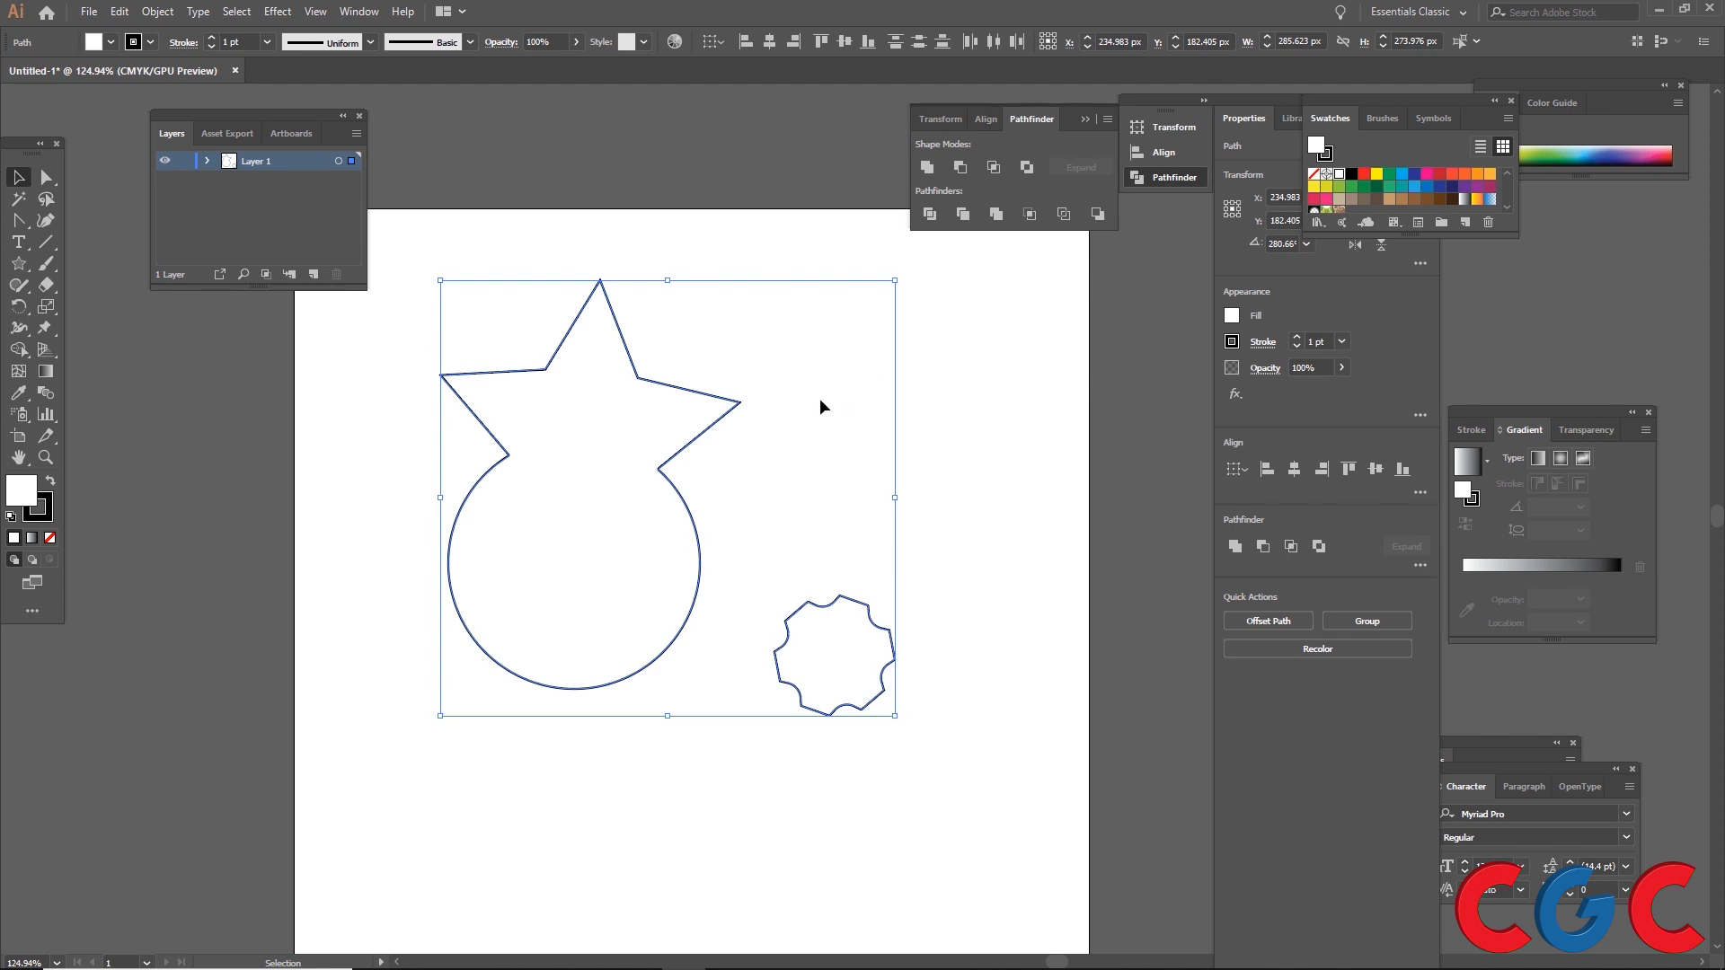
pyautogui.moveTo(981, 315); pyautogui.dragTo(301, 881)
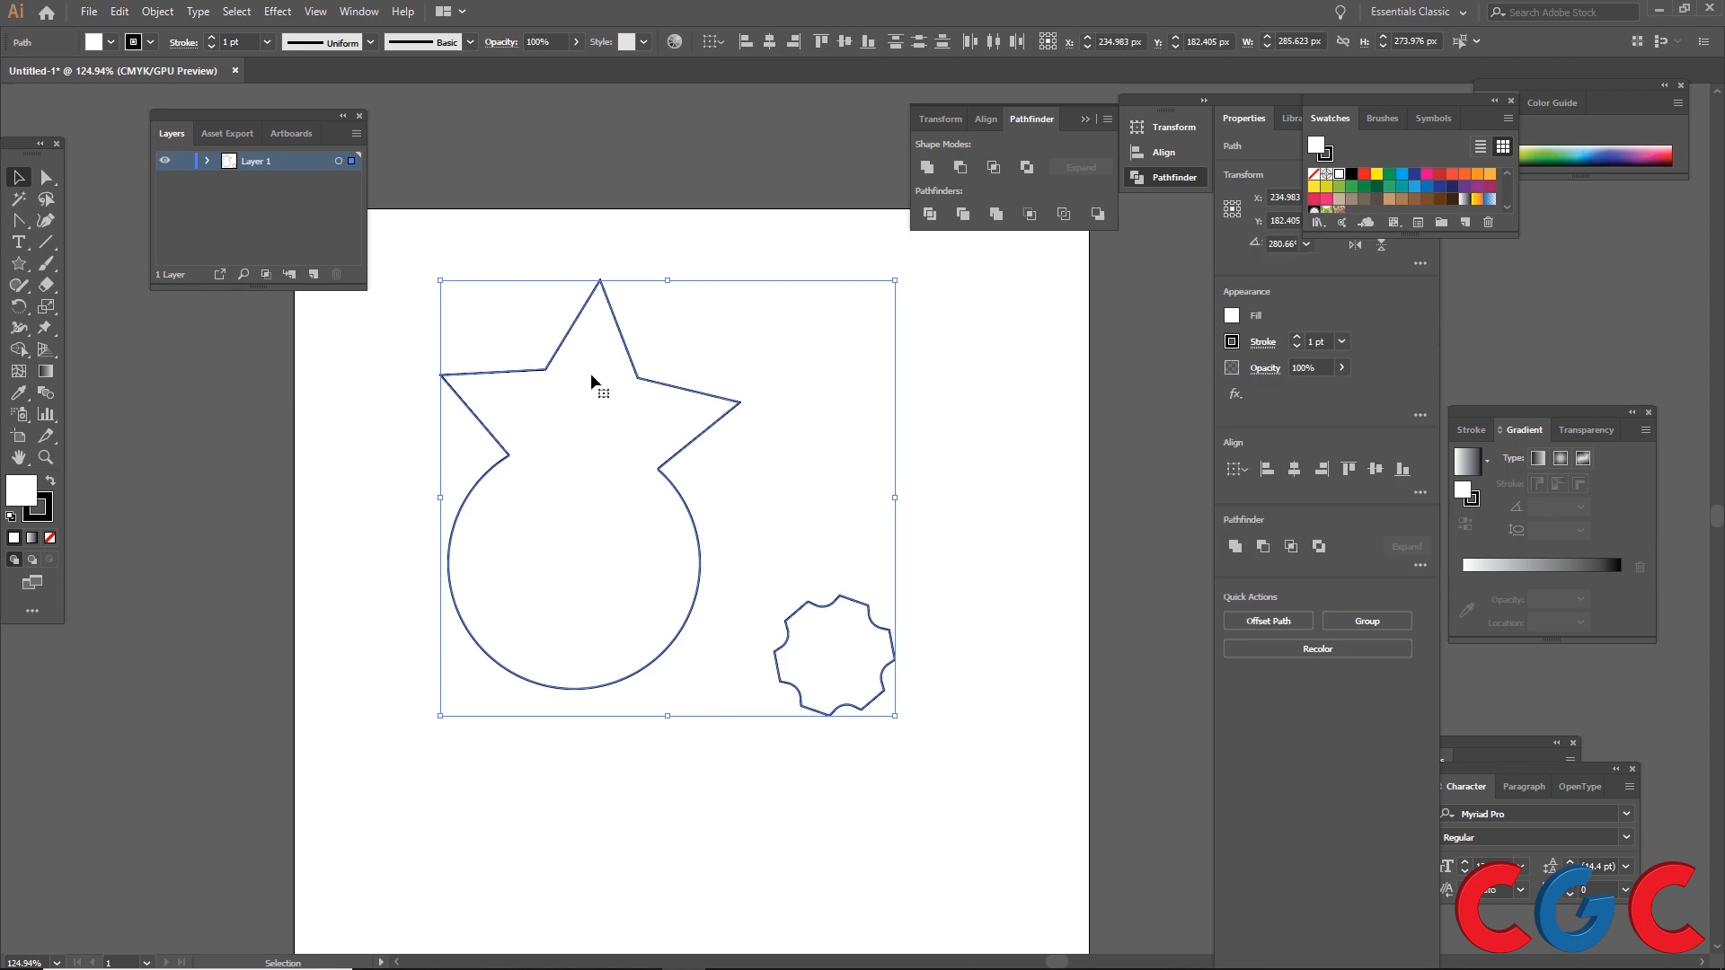
# Step: Open the Save As dialog and list the available file types
pyautogui.click(93, 10)
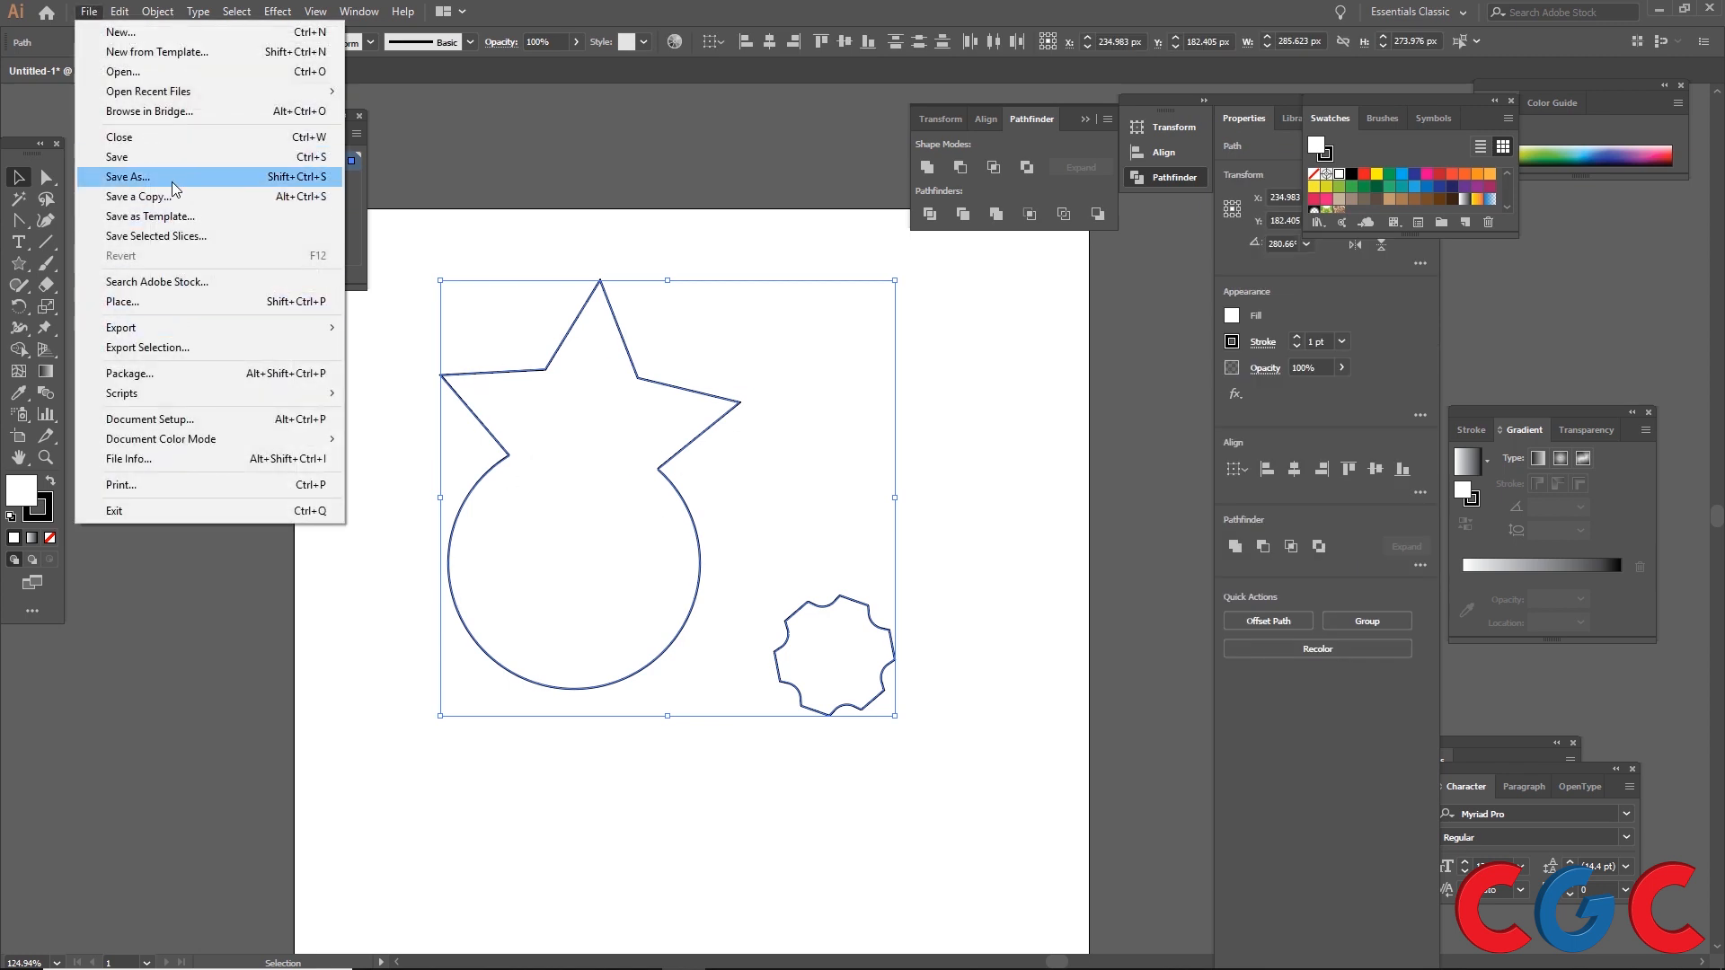
pyautogui.click(173, 189)
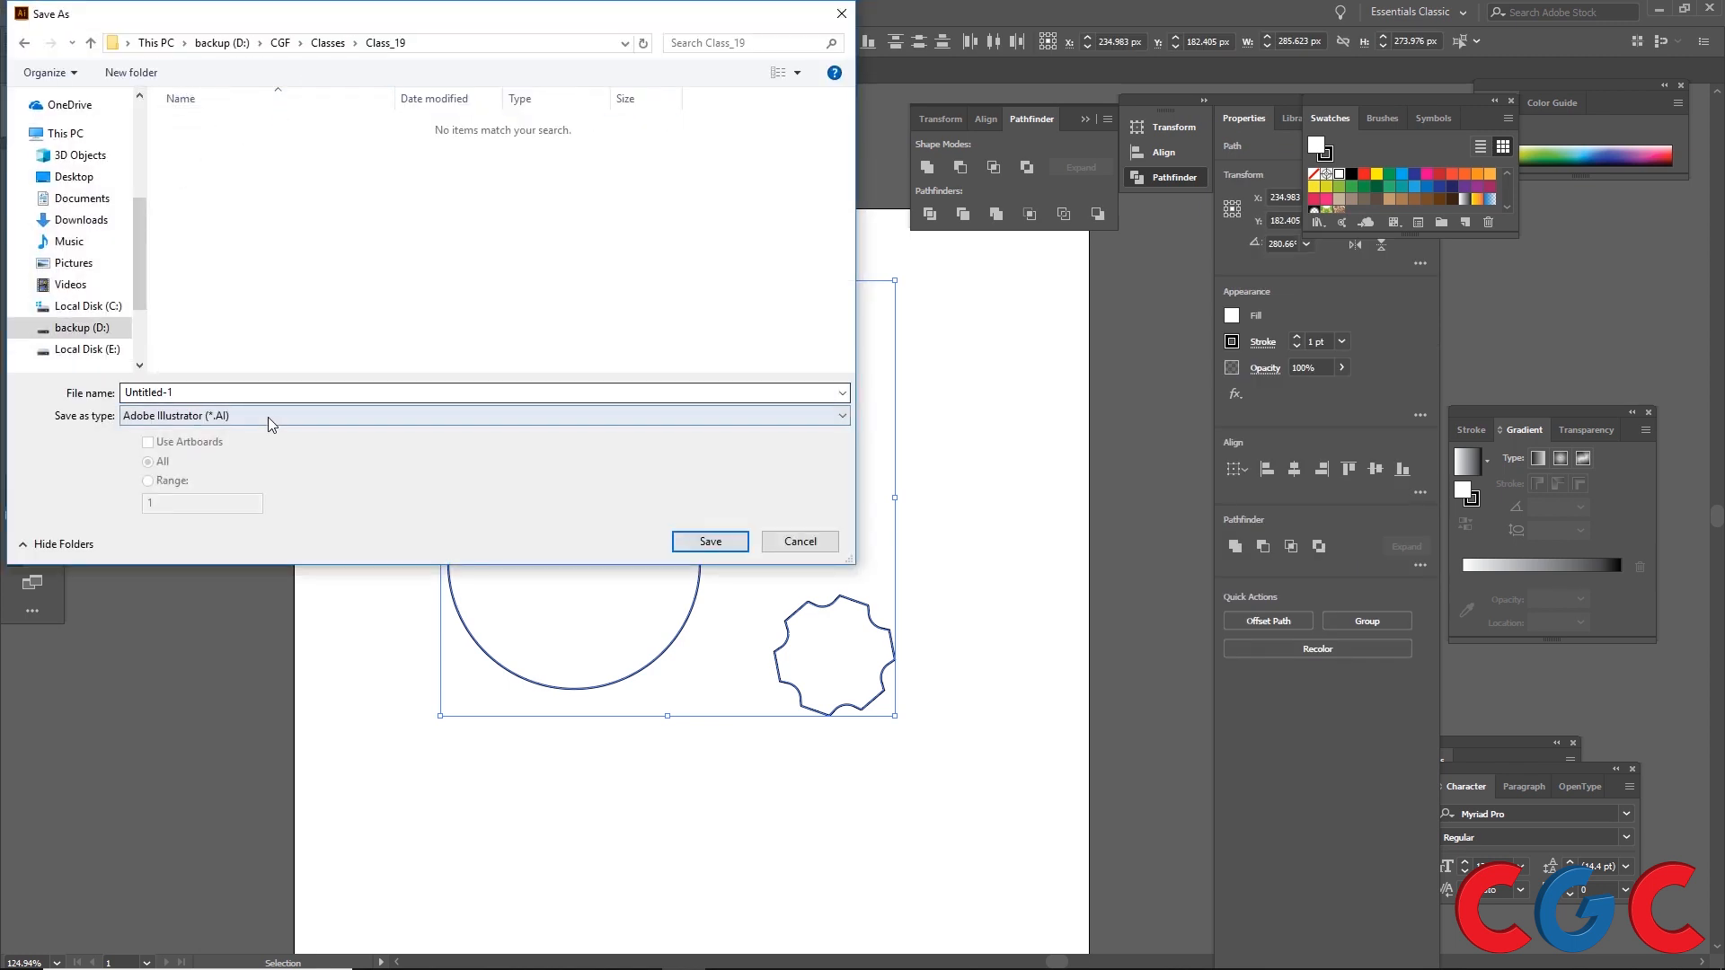
pyautogui.click(269, 419)
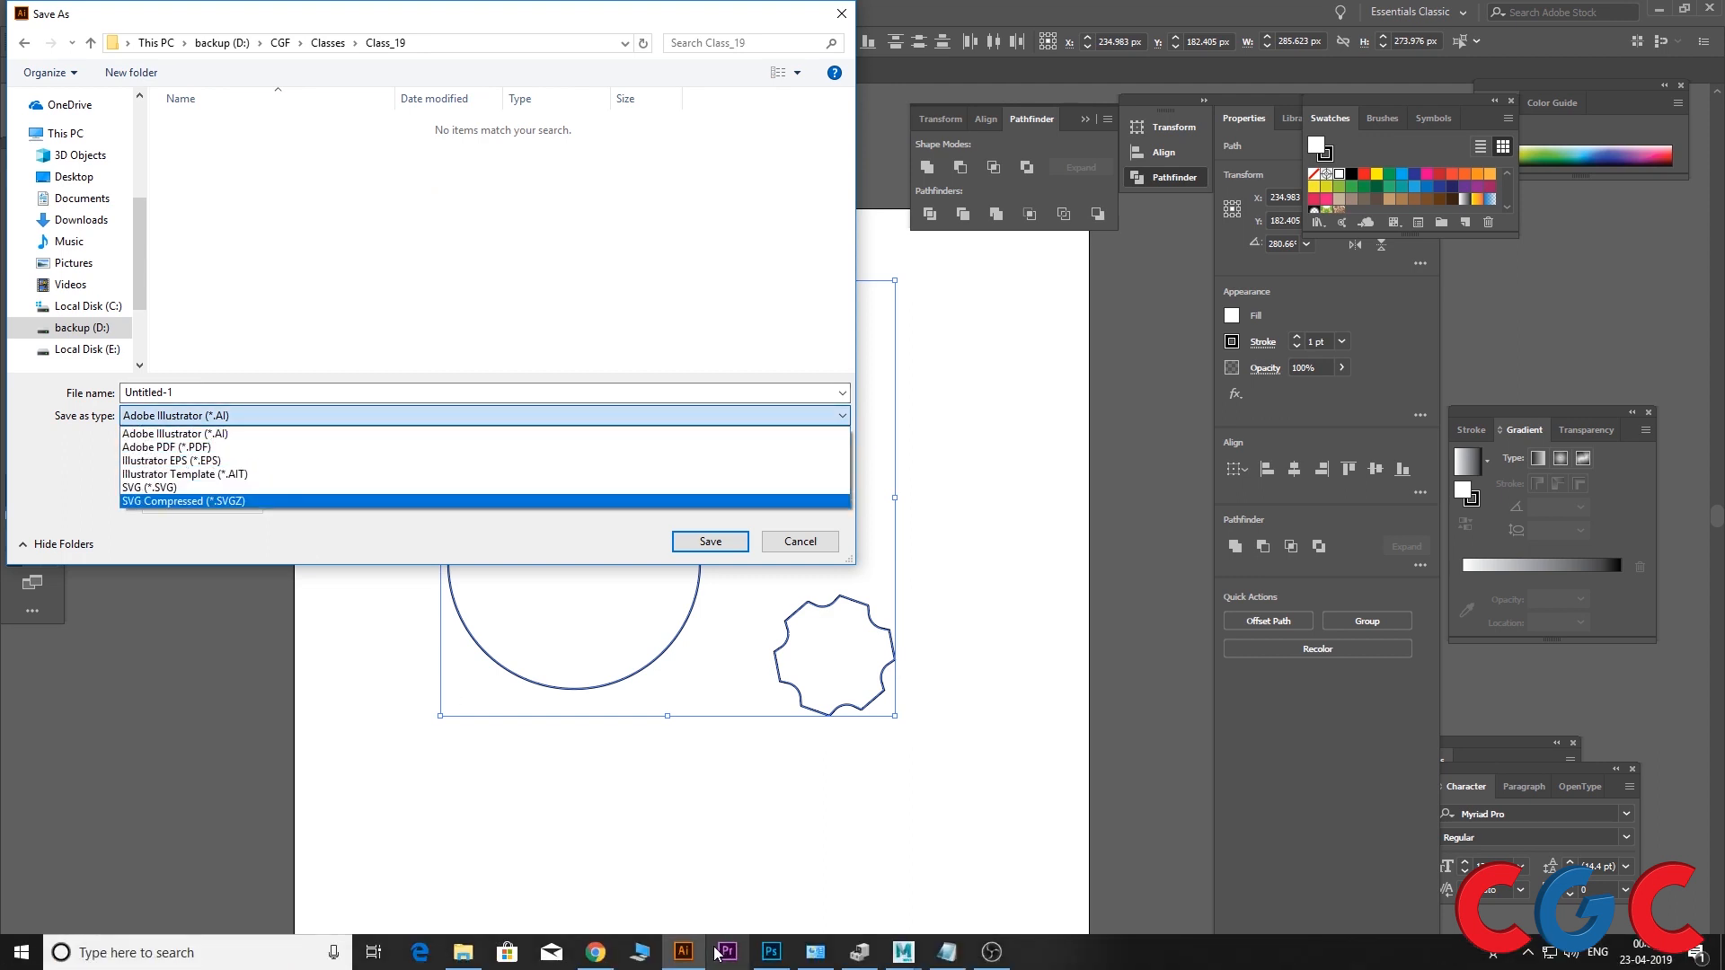
# Step: Switch to Maya to examine the Adobe Illustrator Object entry in the Create menu, then minimize Maya
pyautogui.click(899, 960)
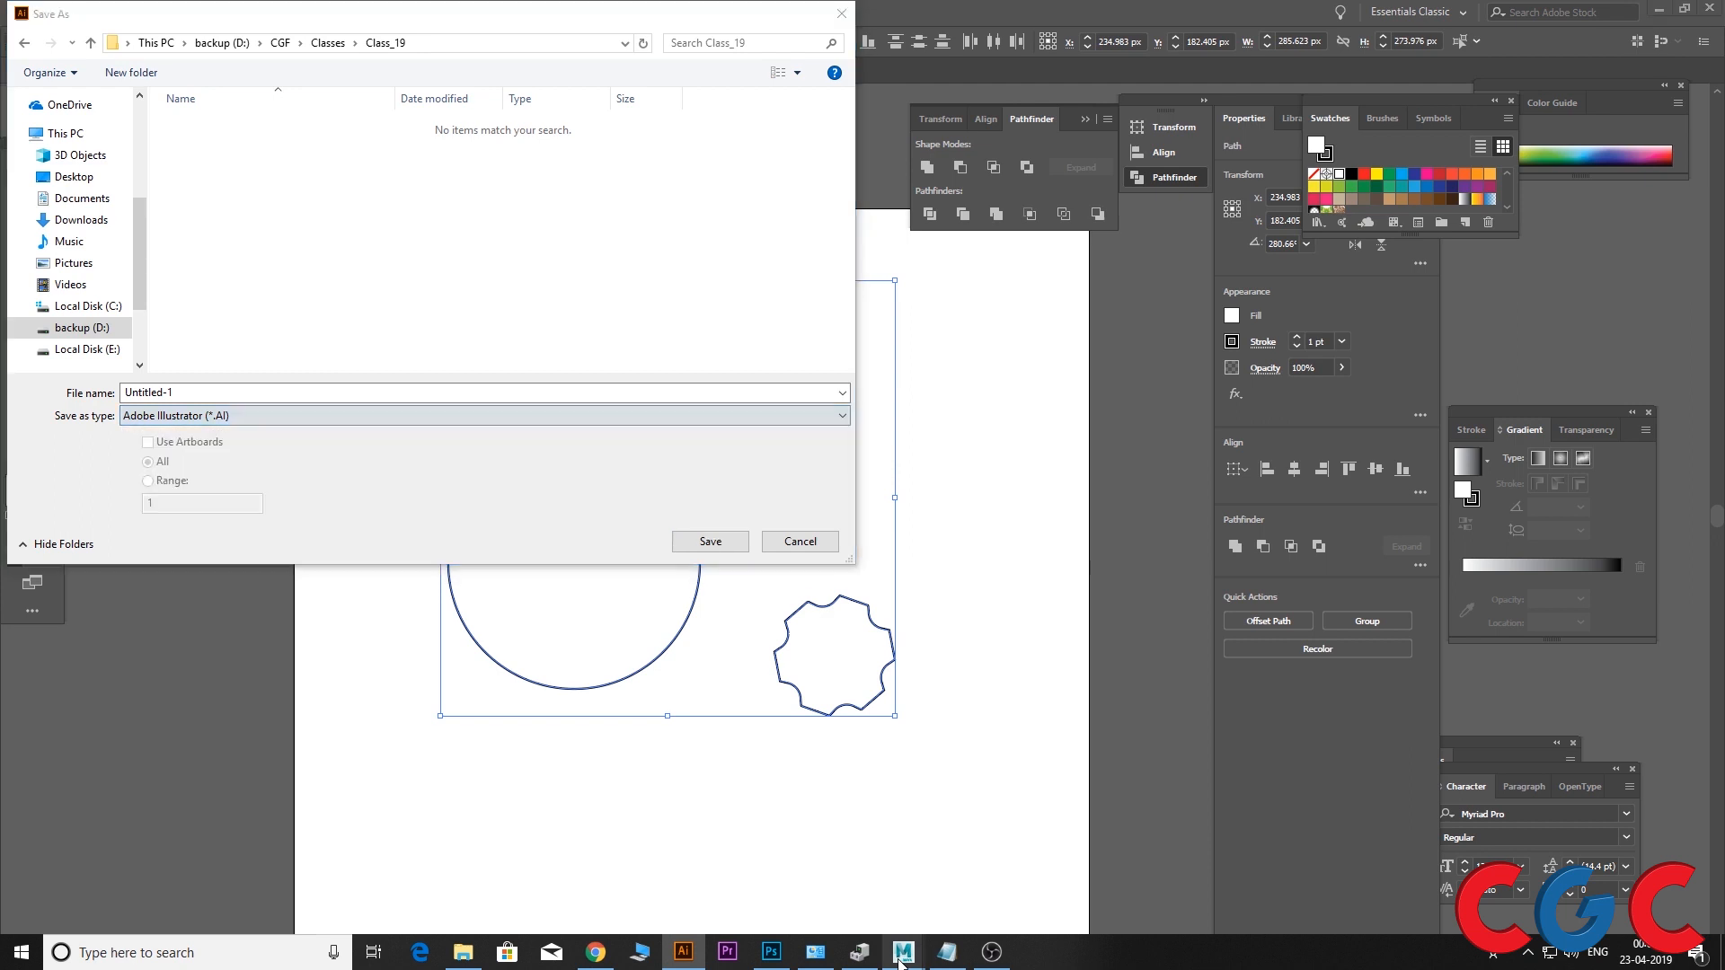
pyautogui.click(939, 827)
pyautogui.click(81, 32)
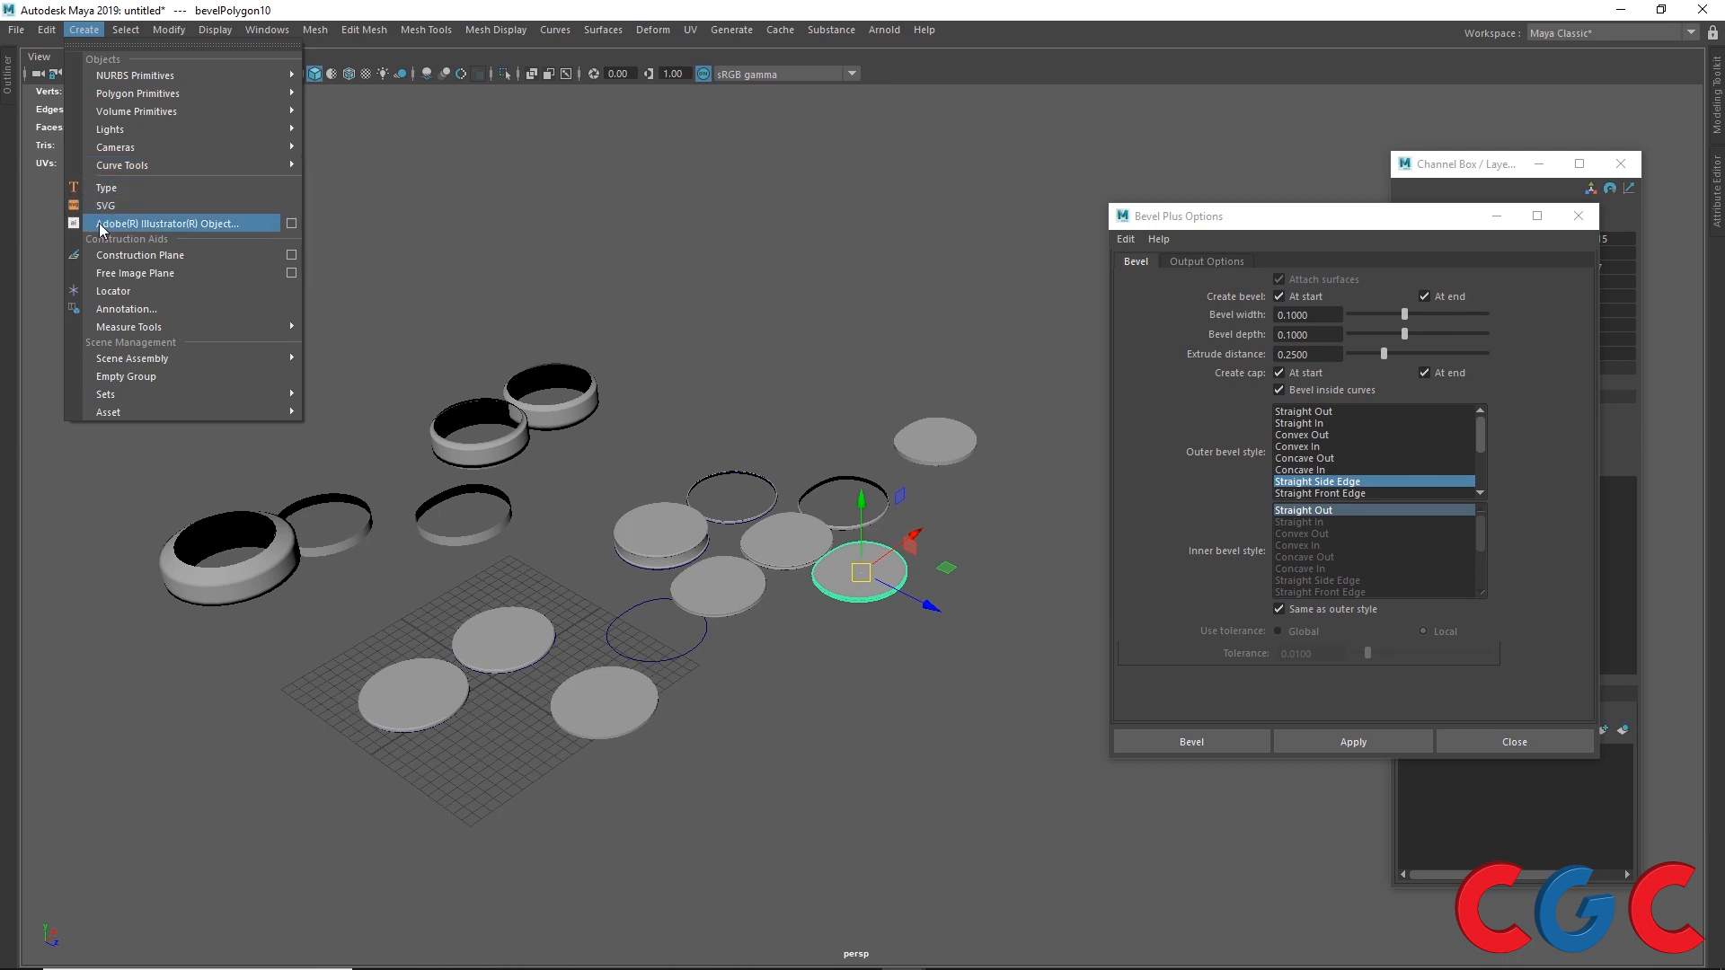
pyautogui.click(1622, 11)
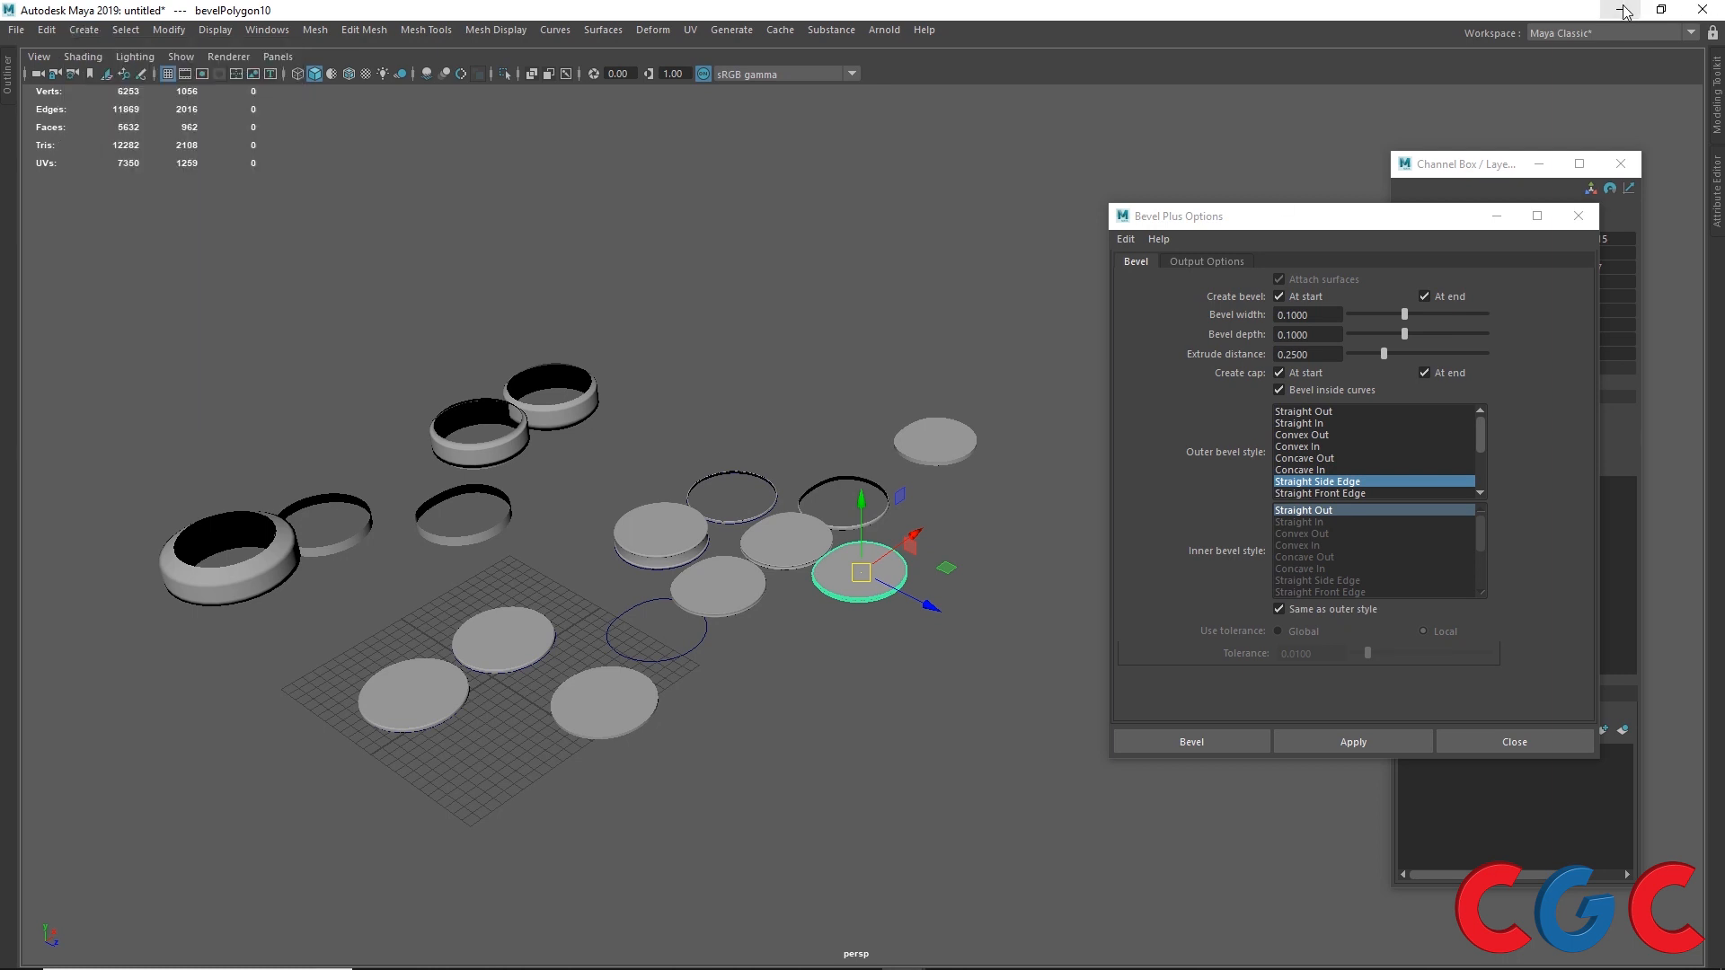
pyautogui.click(1621, 10)
# Step: Save the document as Sample_shapes in Adobe Illustrator (*.AI) format
pyautogui.click(202, 416)
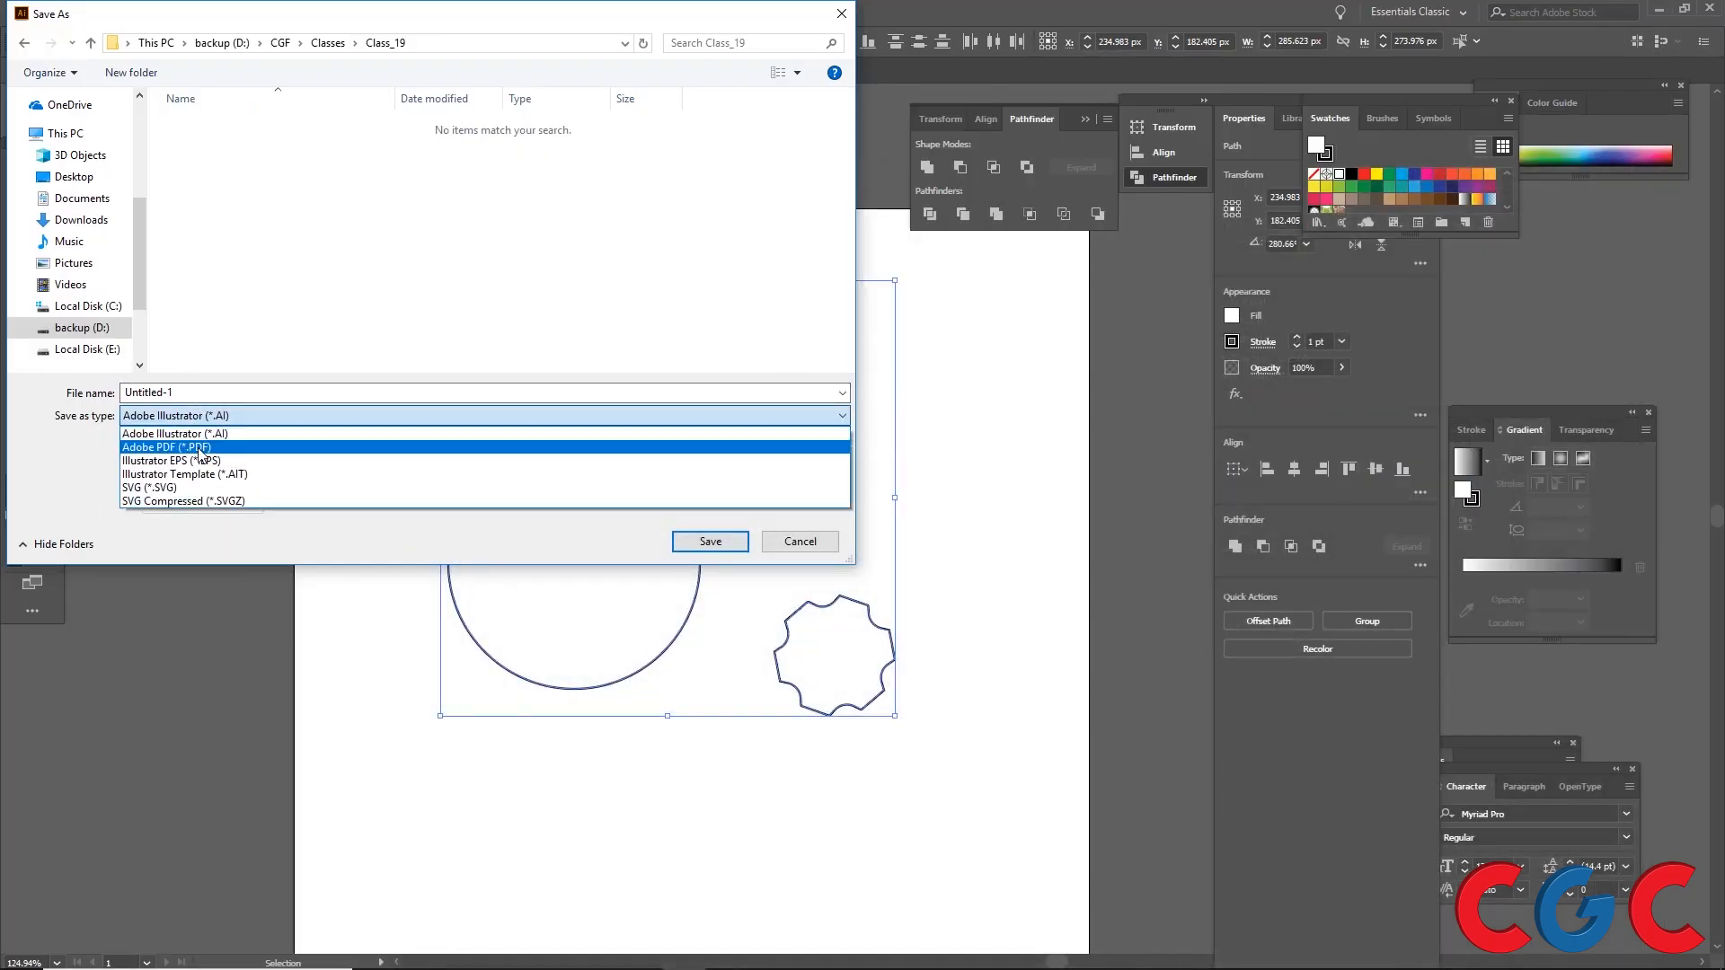
pyautogui.click(201, 435)
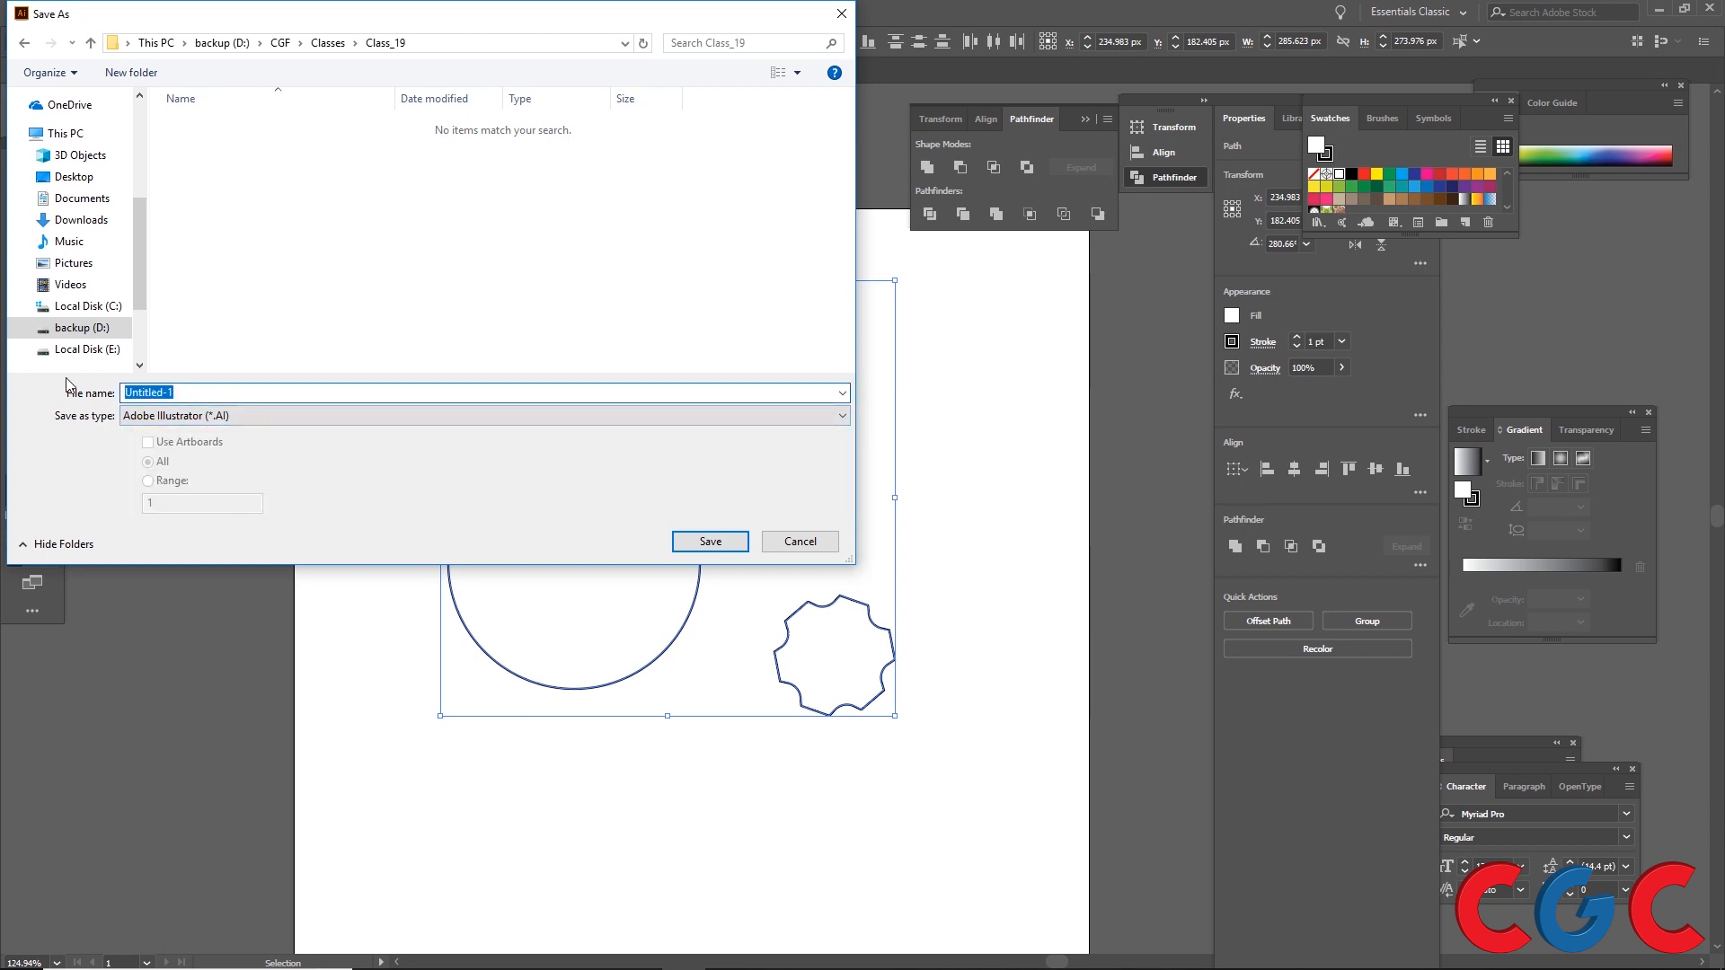
pyautogui.write('Sample_shapes')
pyautogui.click(709, 542)
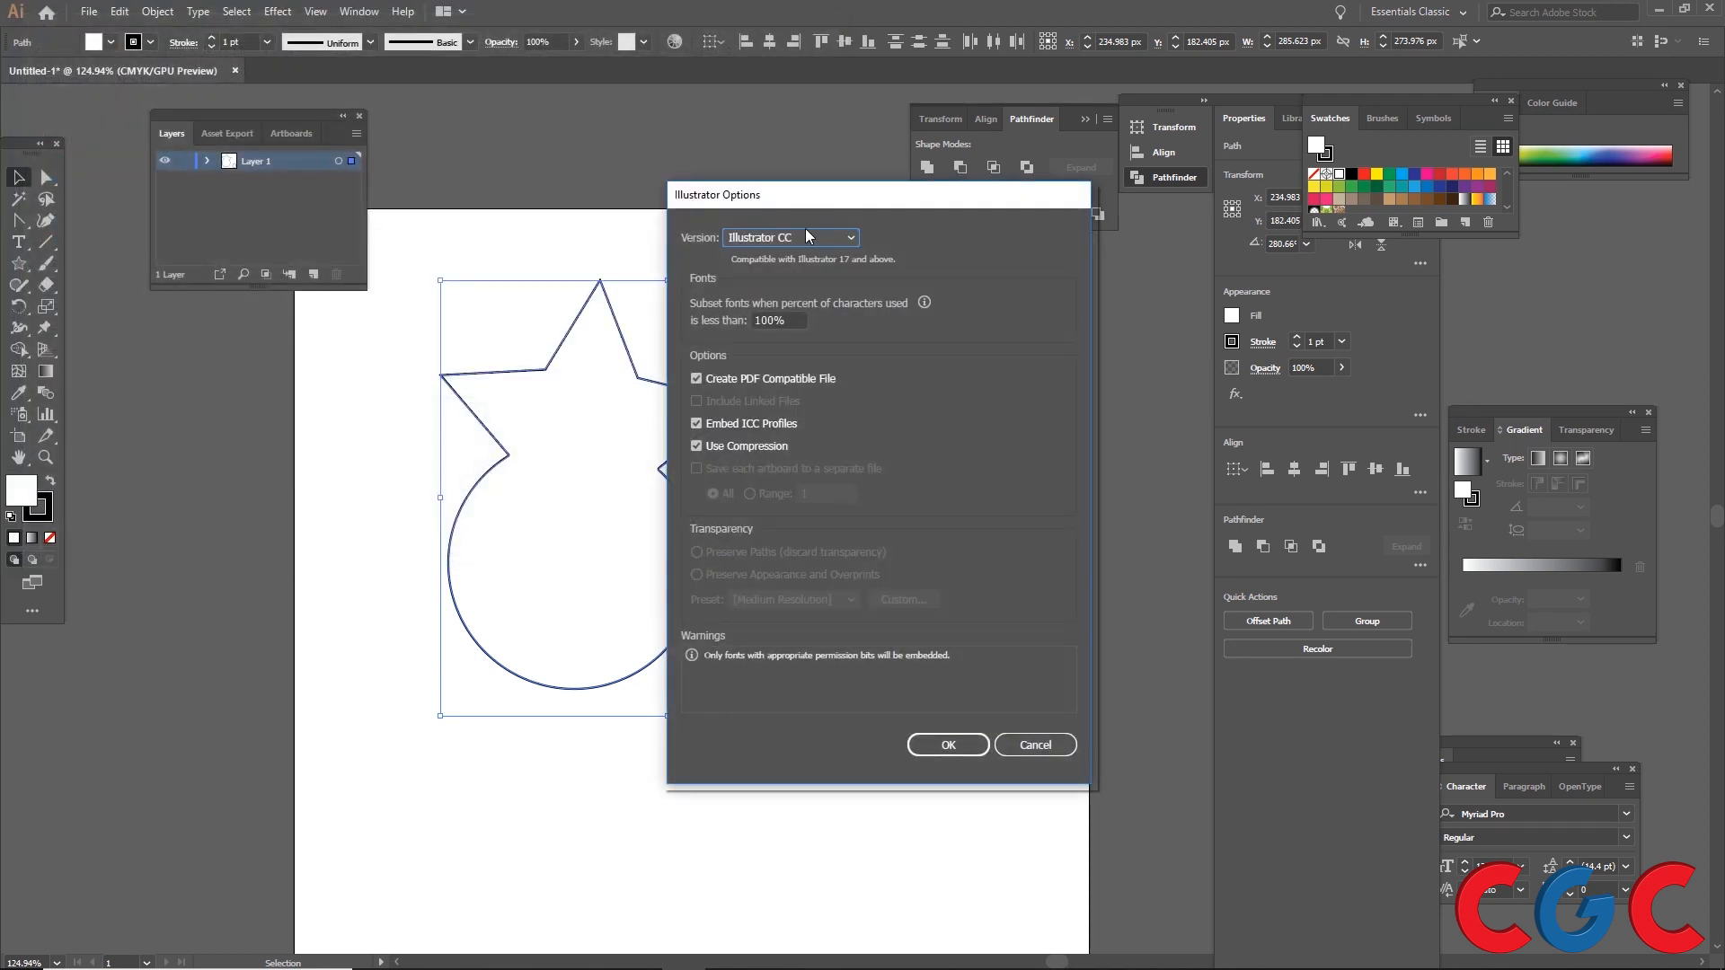
# Step: Set the Illustrator Options version to Illustrator 8 and confirm the save
pyautogui.click(806, 239)
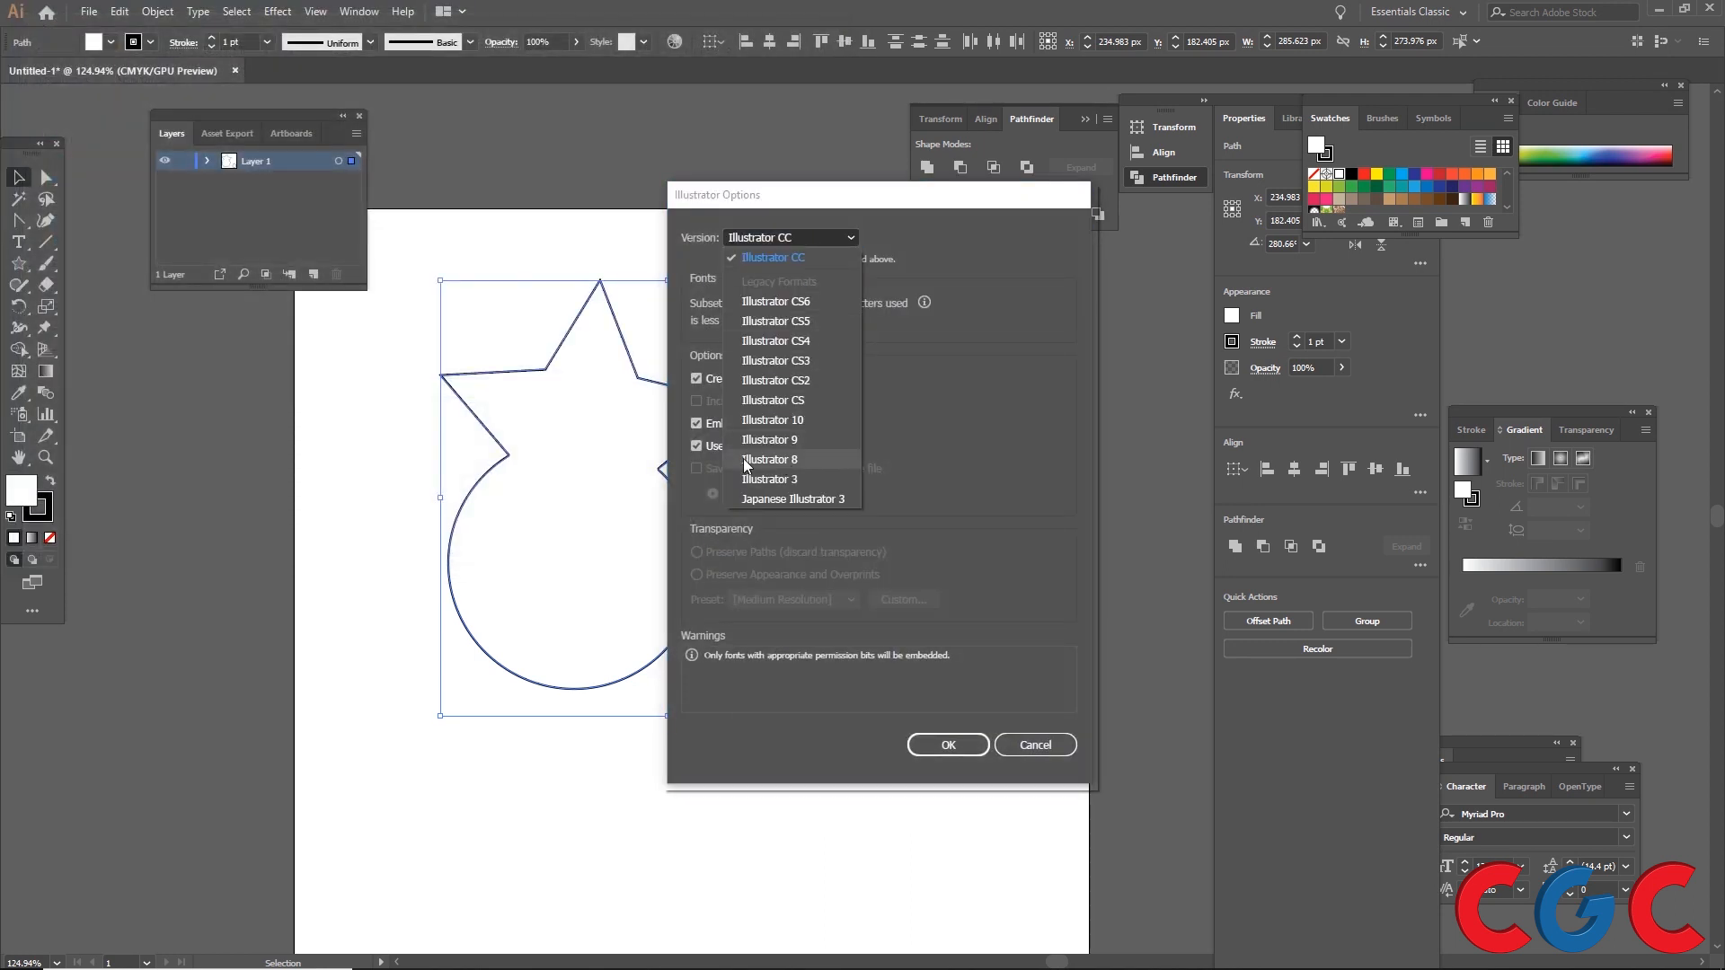
pyautogui.click(778, 460)
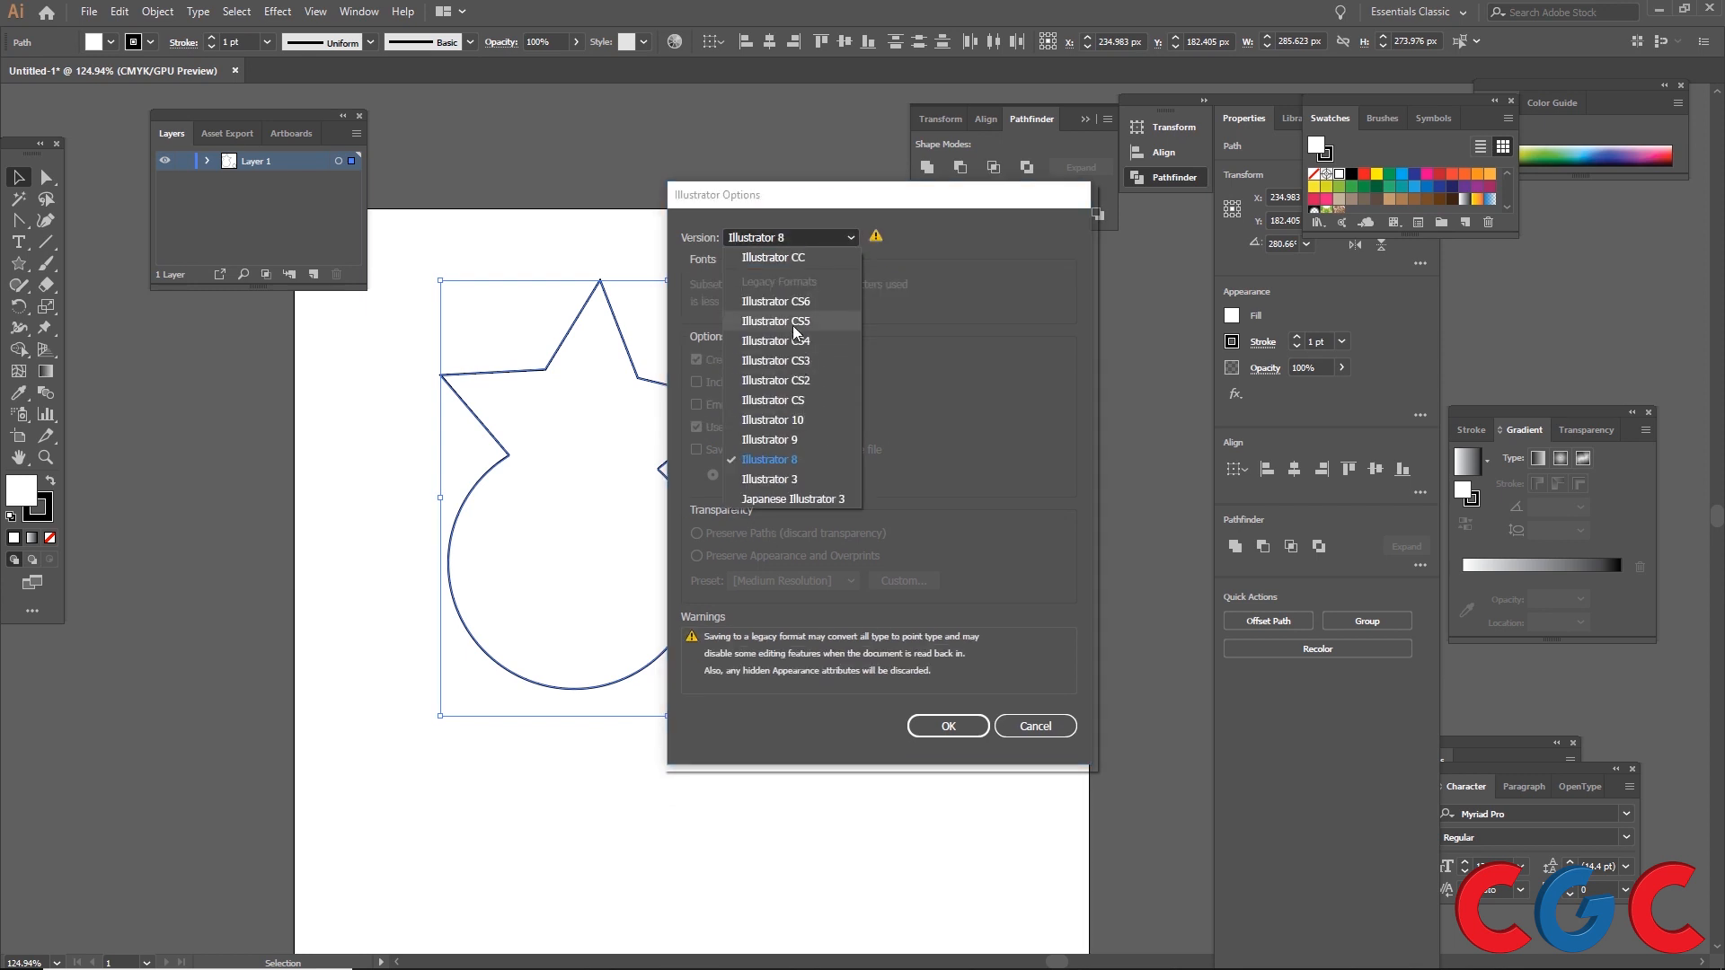
pyautogui.click(807, 464)
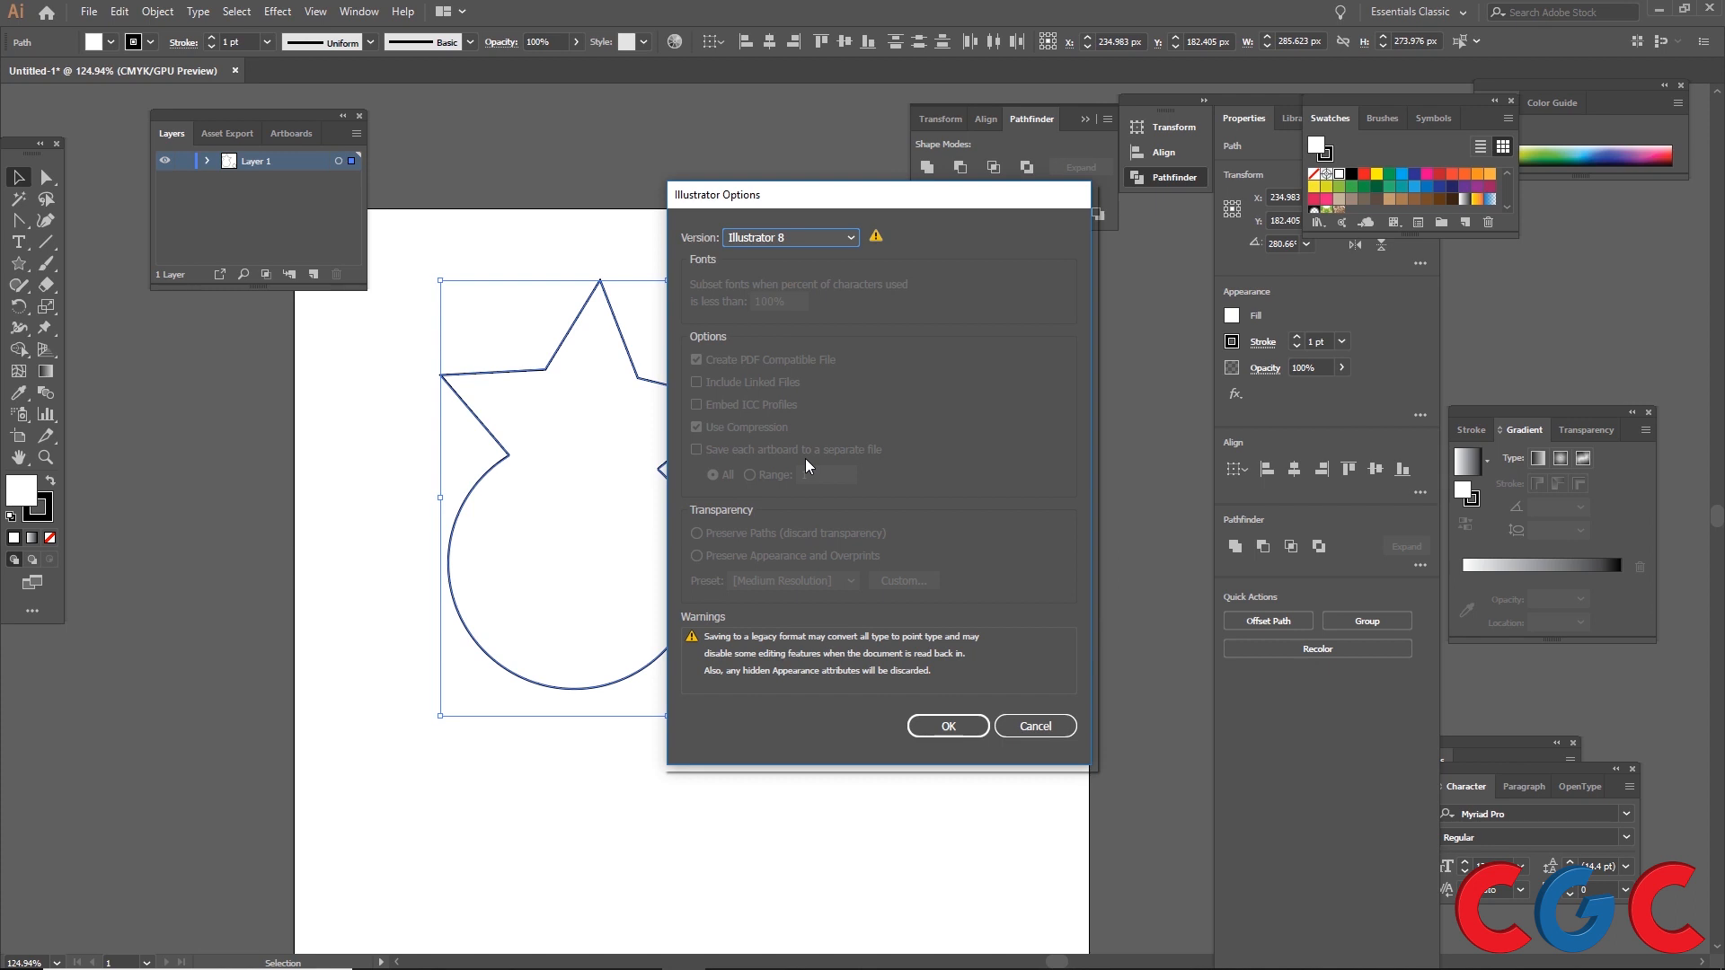
pyautogui.click(945, 726)
pyautogui.click(948, 527)
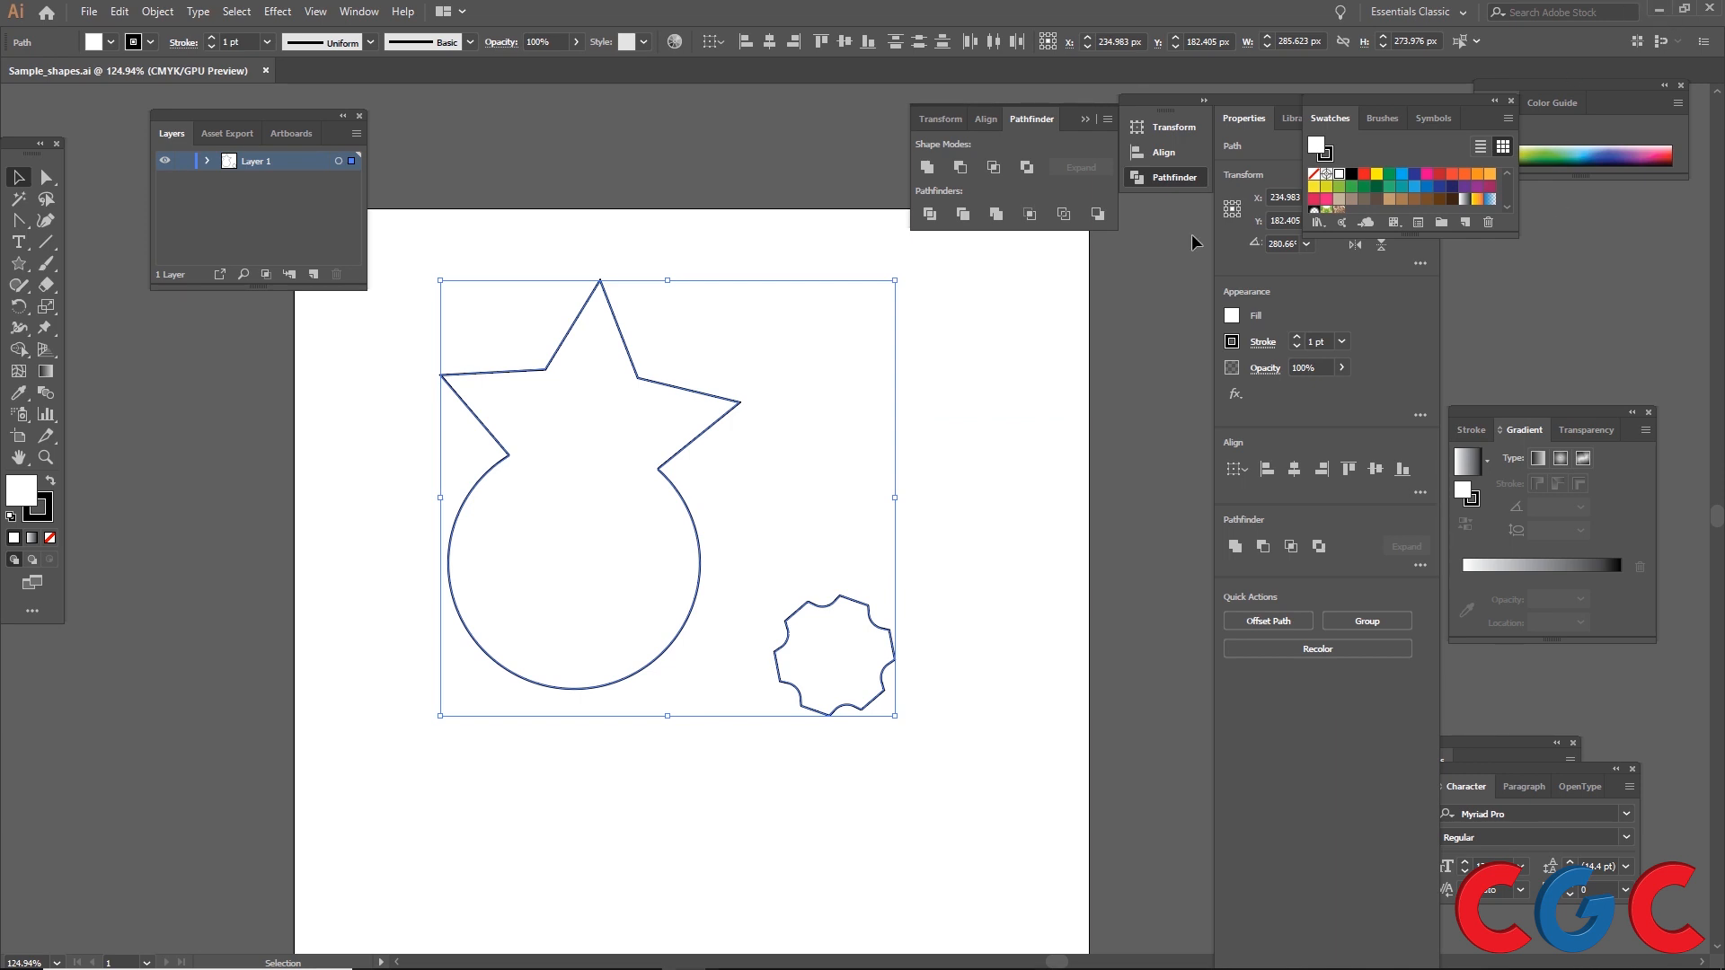
# Step: Switch to Maya and delete all objects in the viewport
pyautogui.moveTo(903, 951)
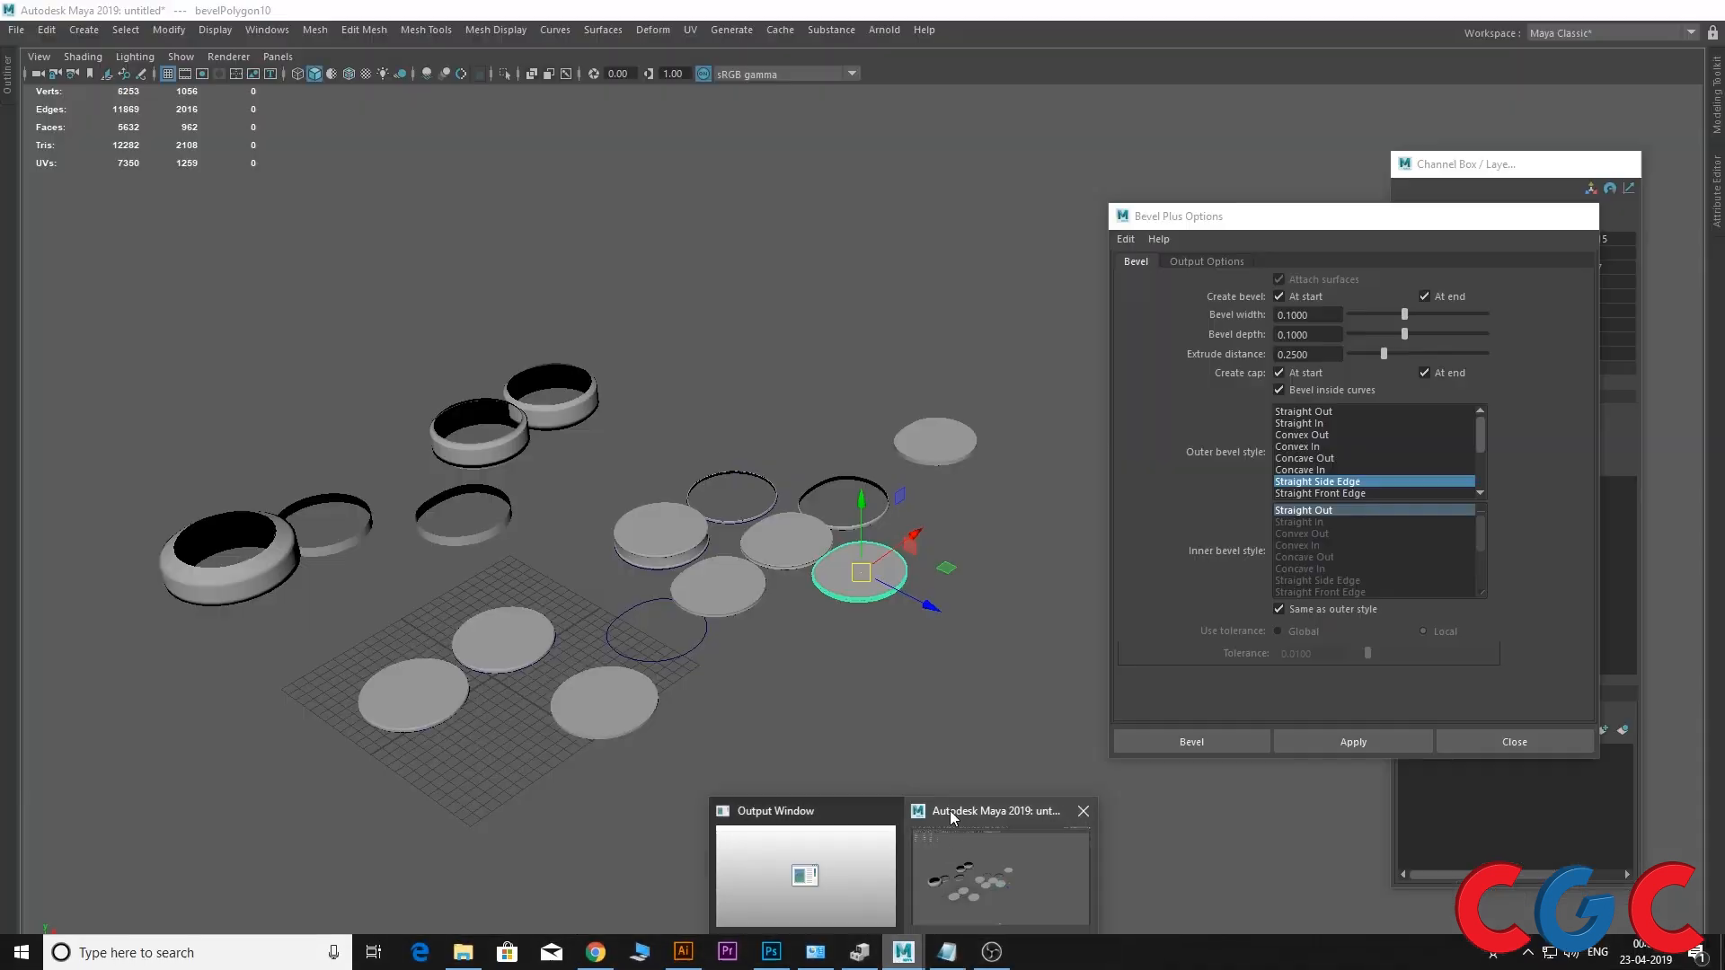
pyautogui.click(952, 816)
pyautogui.moveTo(1003, 245); pyautogui.dragTo(85, 938)
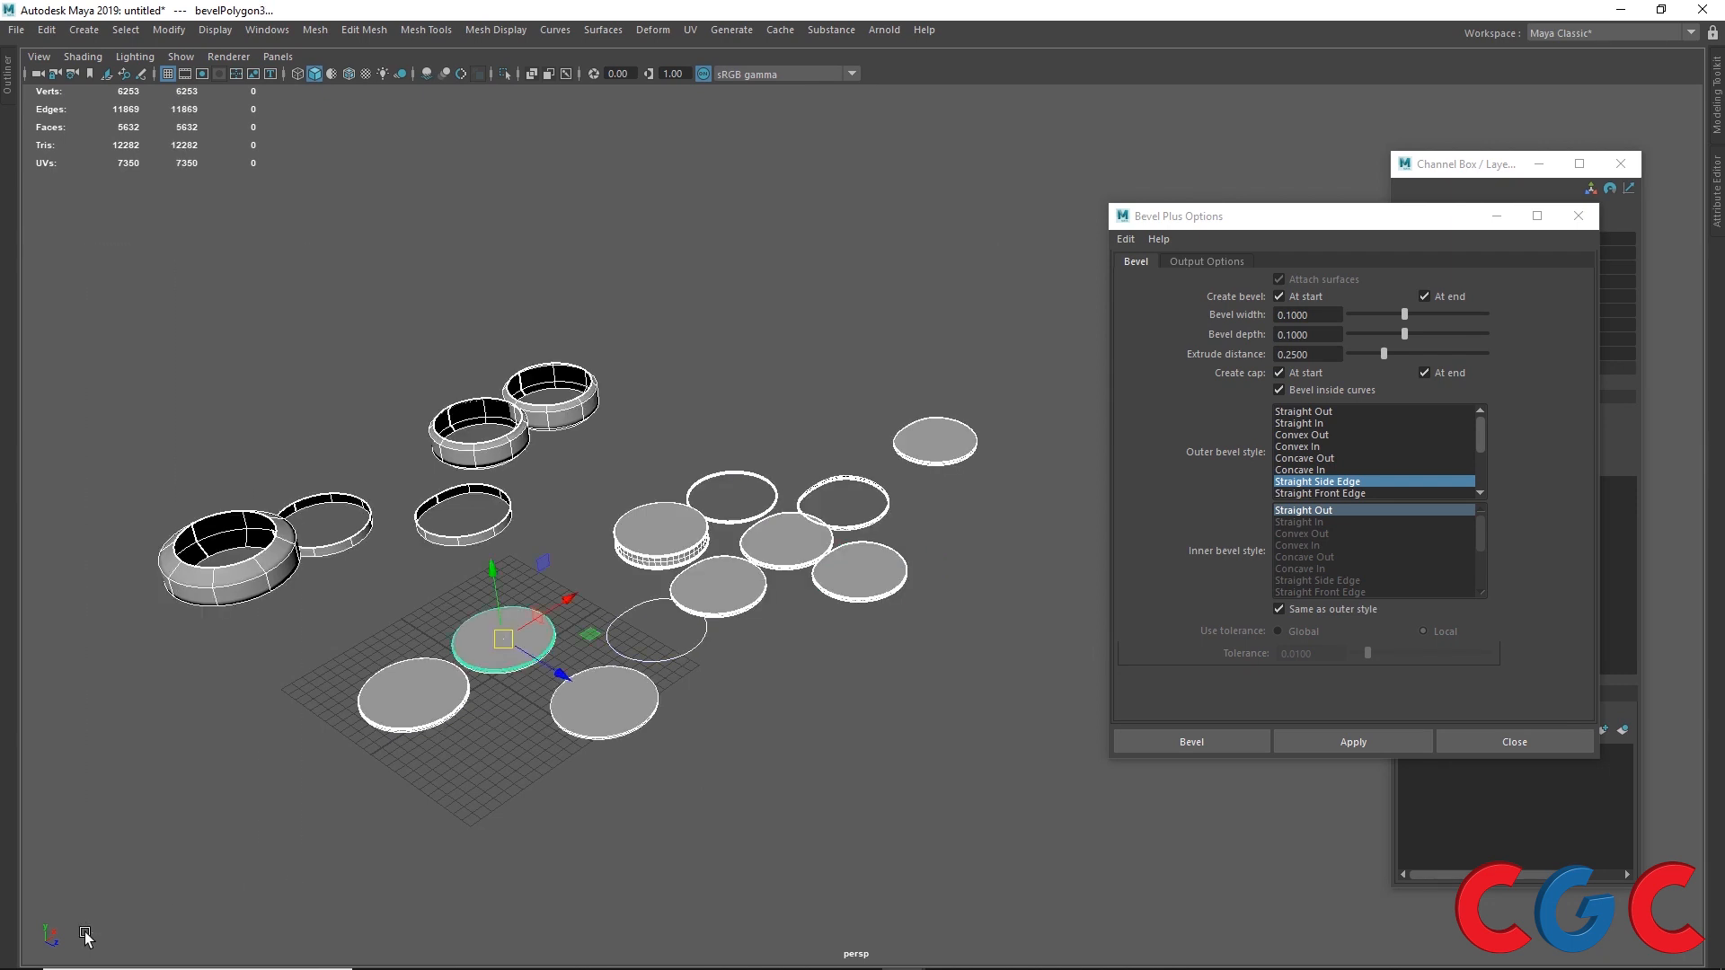
pyautogui.press('Delete')
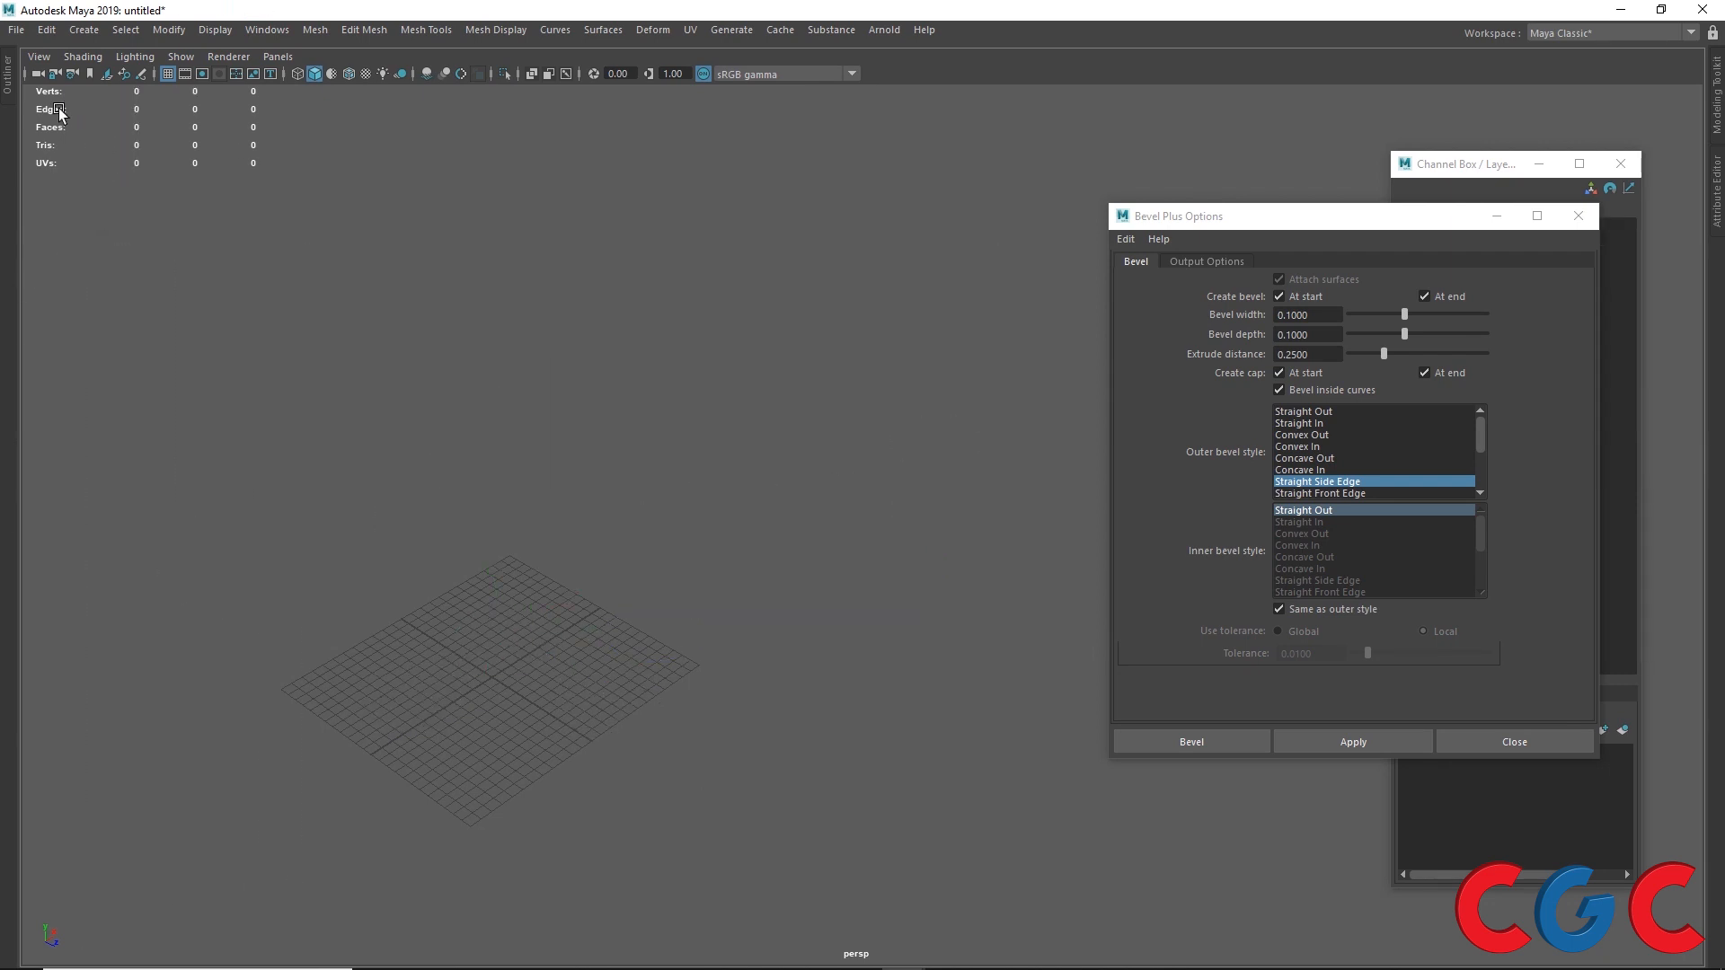
# Step: Open the Outliner and delete the leftover beveled surface
pyautogui.click(7, 80)
pyautogui.click(64, 180)
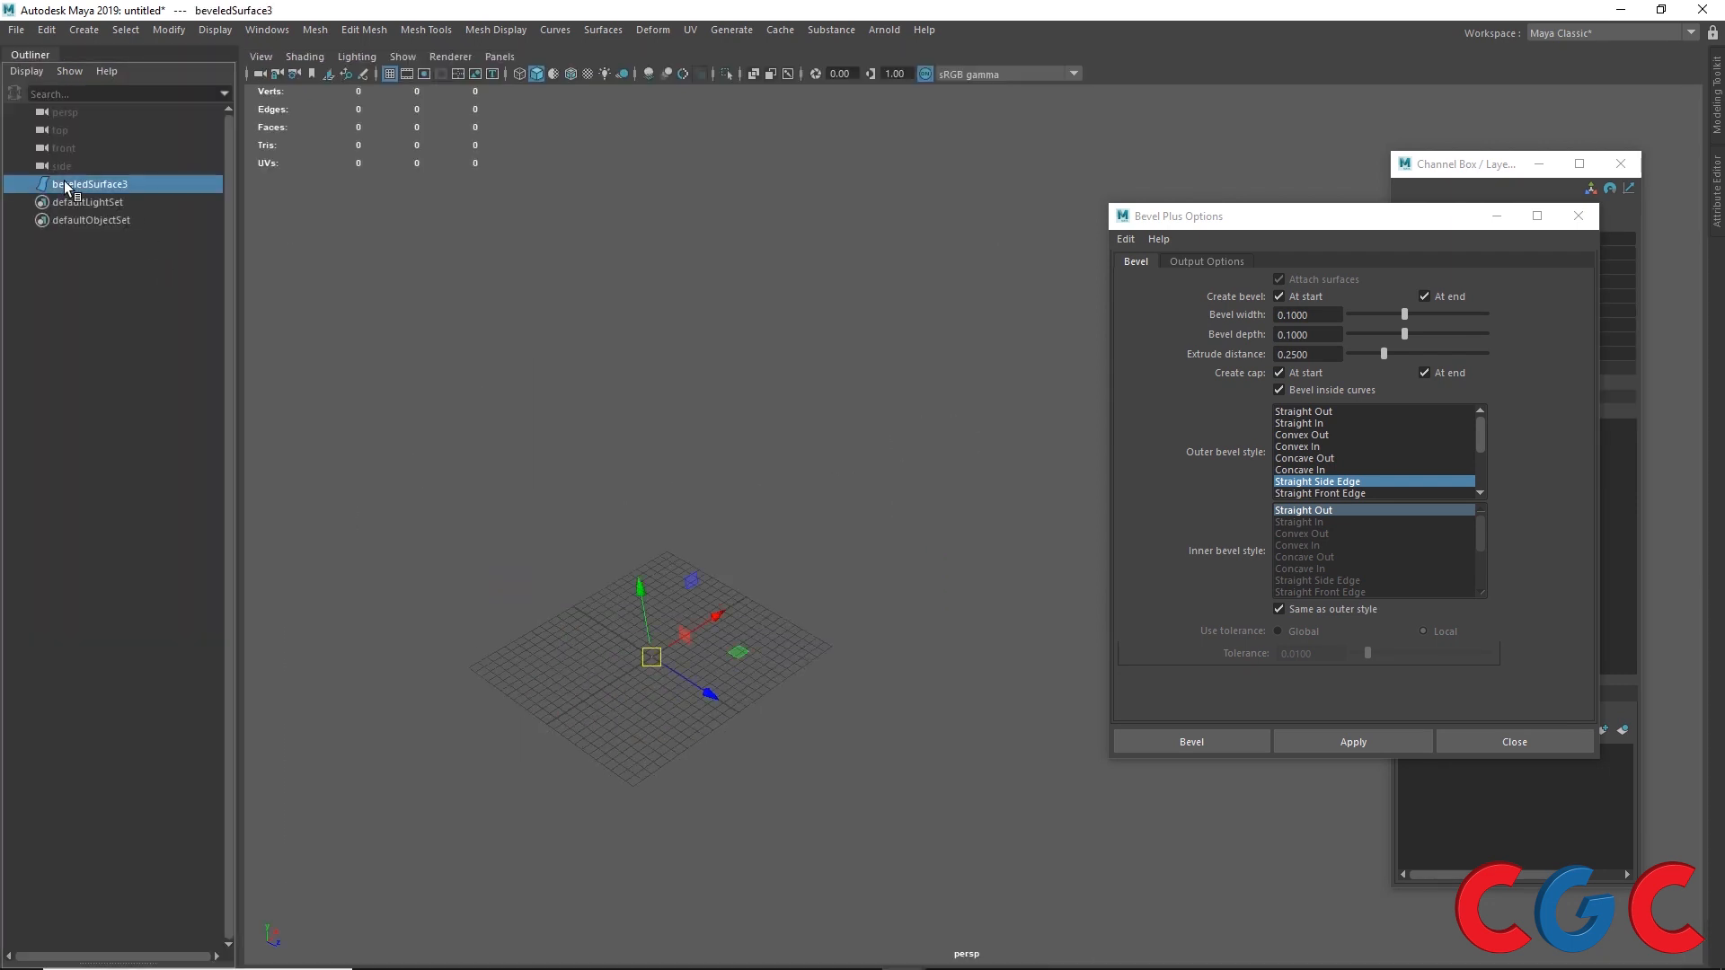
pyautogui.press('Delete')
# Step: Open the Adobe Illustrator Object options and set the type to Curves
pyautogui.click(87, 29)
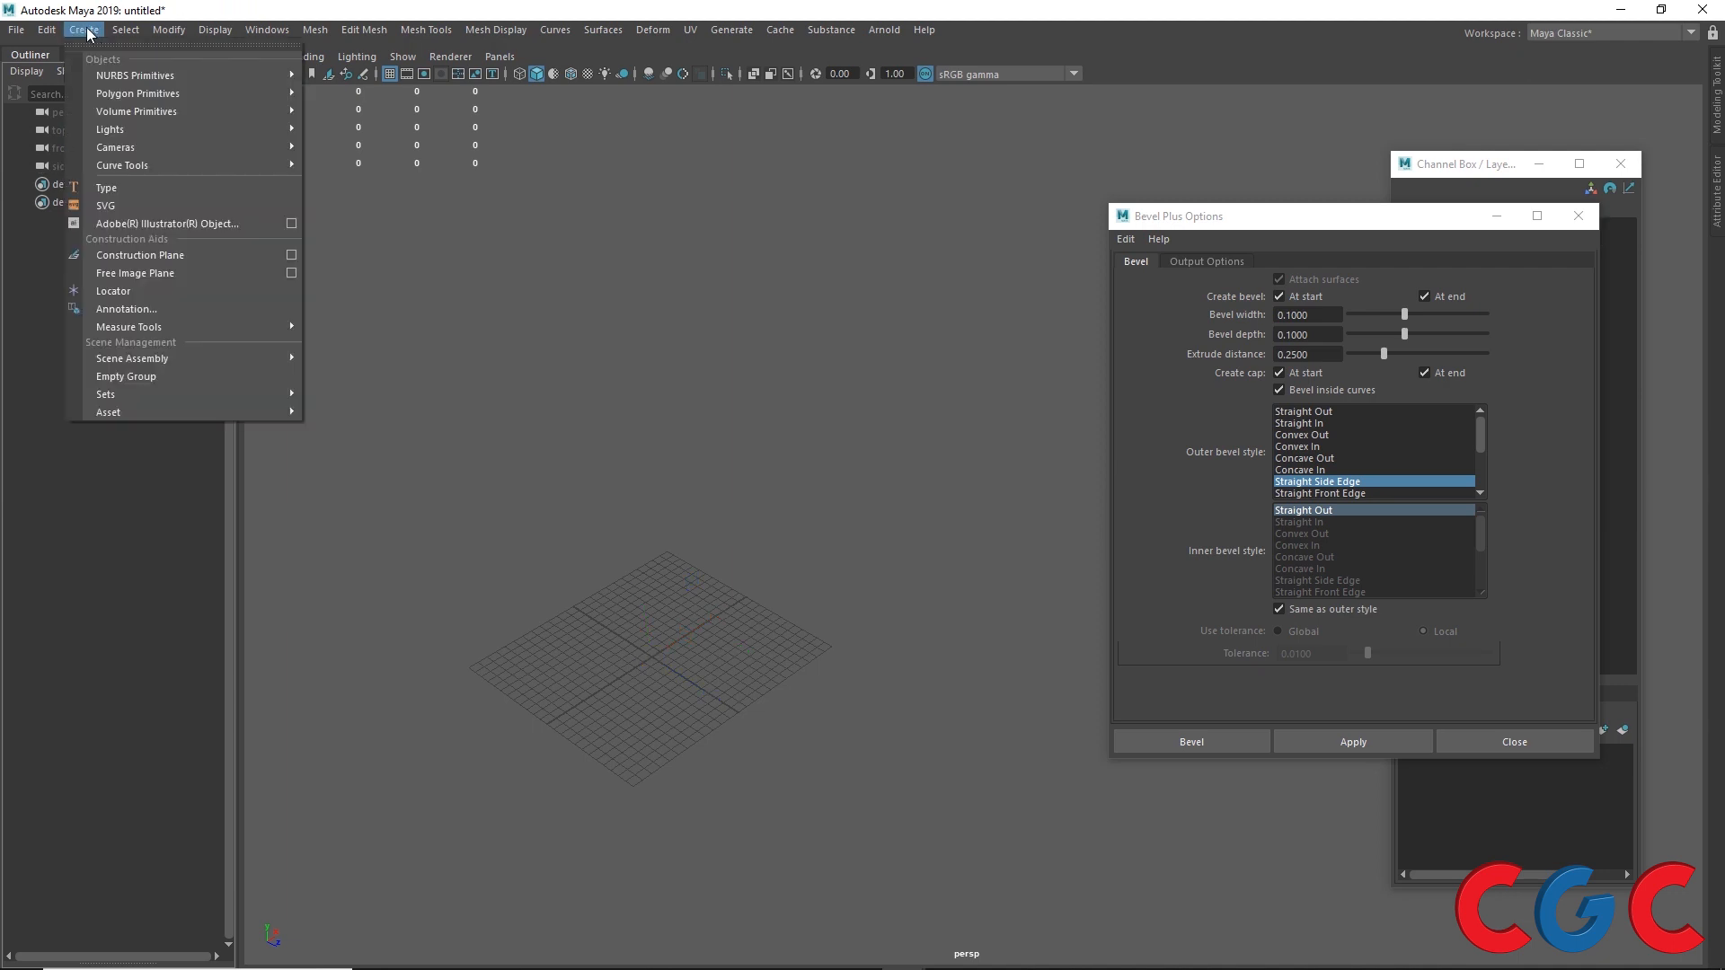
pyautogui.click(290, 224)
pyautogui.moveTo(1285, 225); pyautogui.dragTo(615, 164)
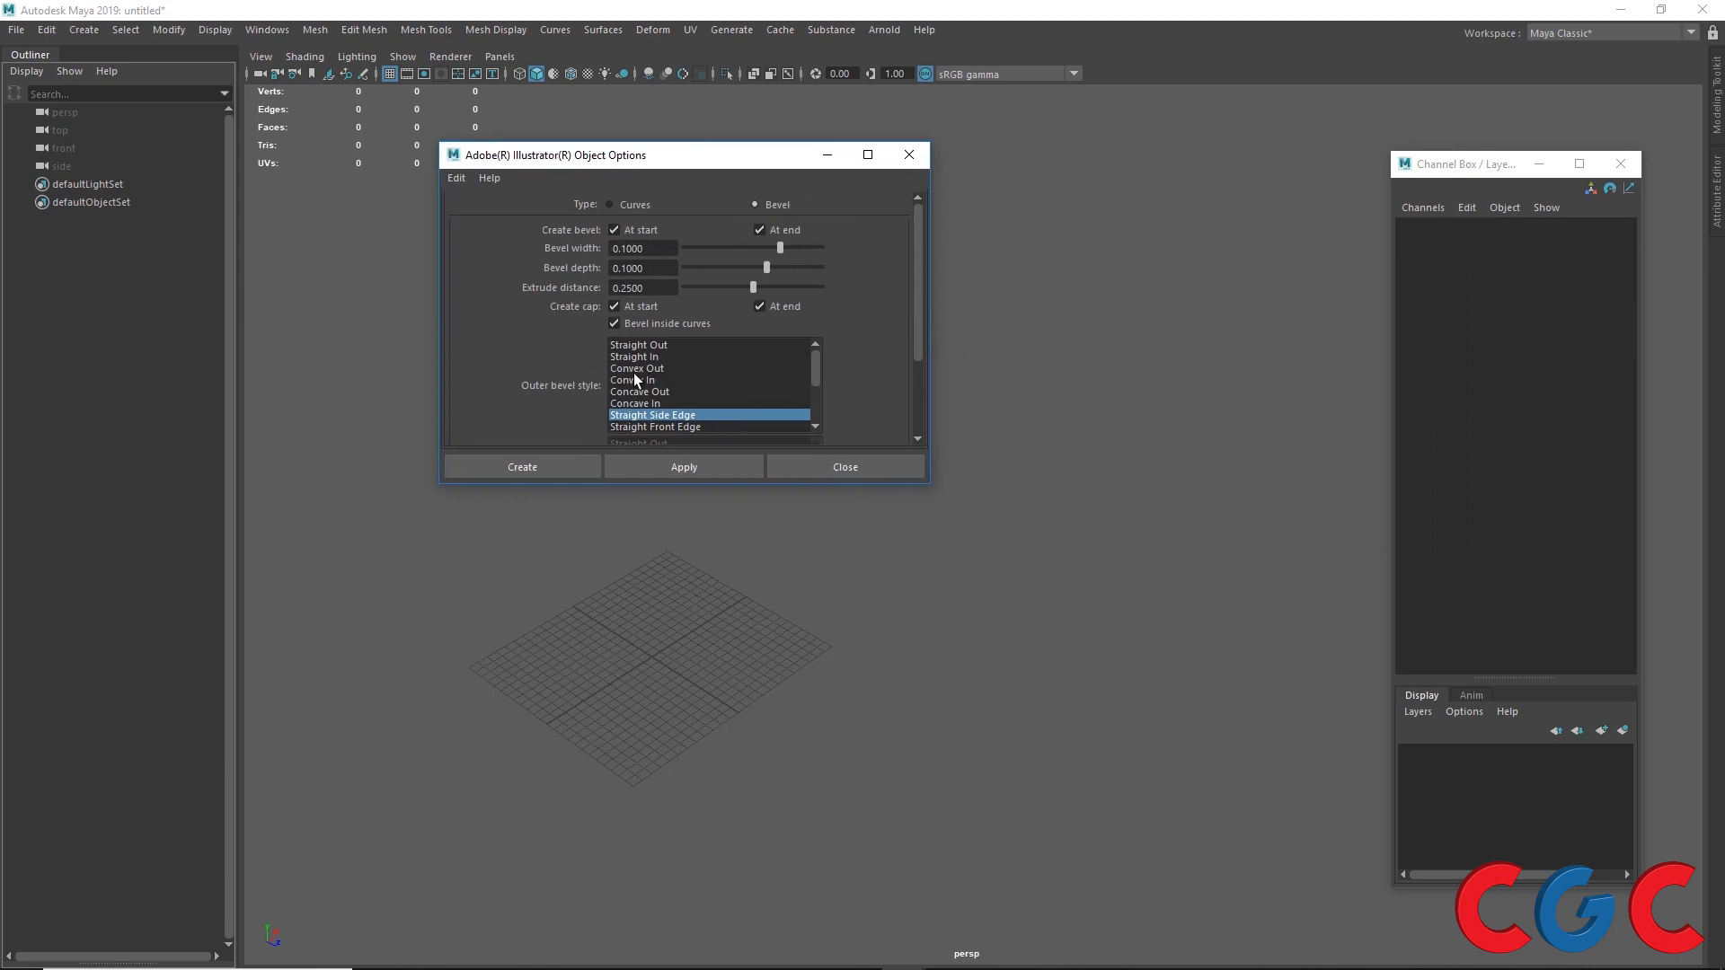
pyautogui.moveTo(641, 487); pyautogui.dragTo(624, 737)
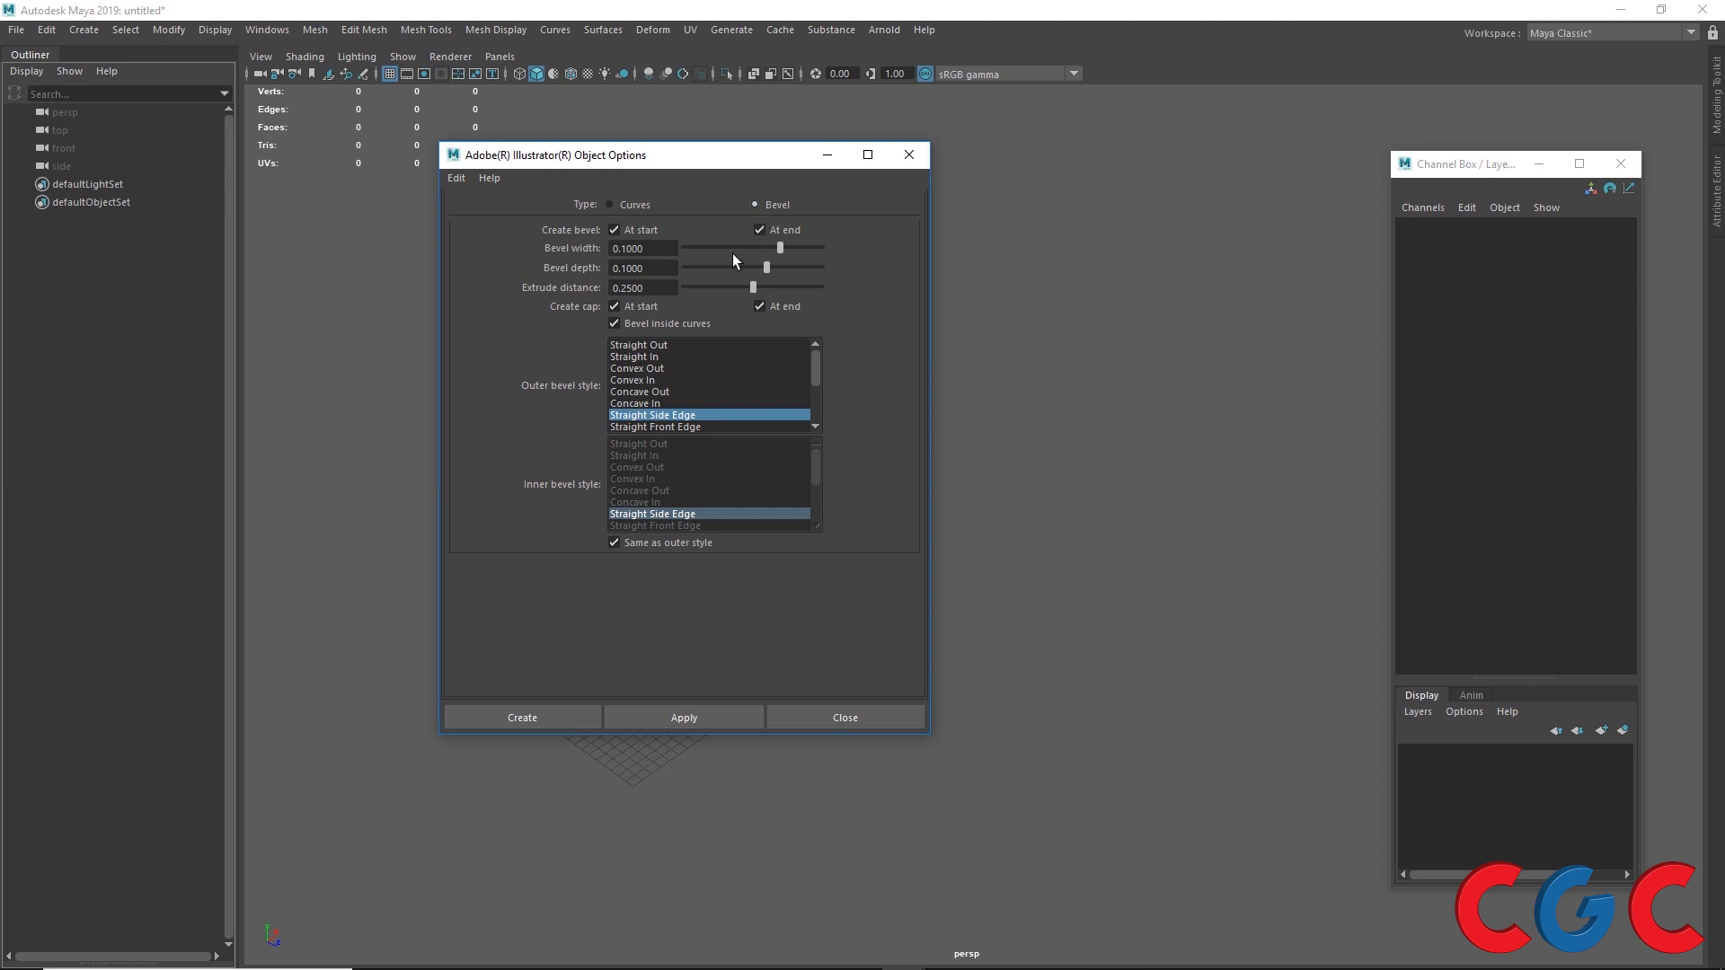
pyautogui.click(609, 203)
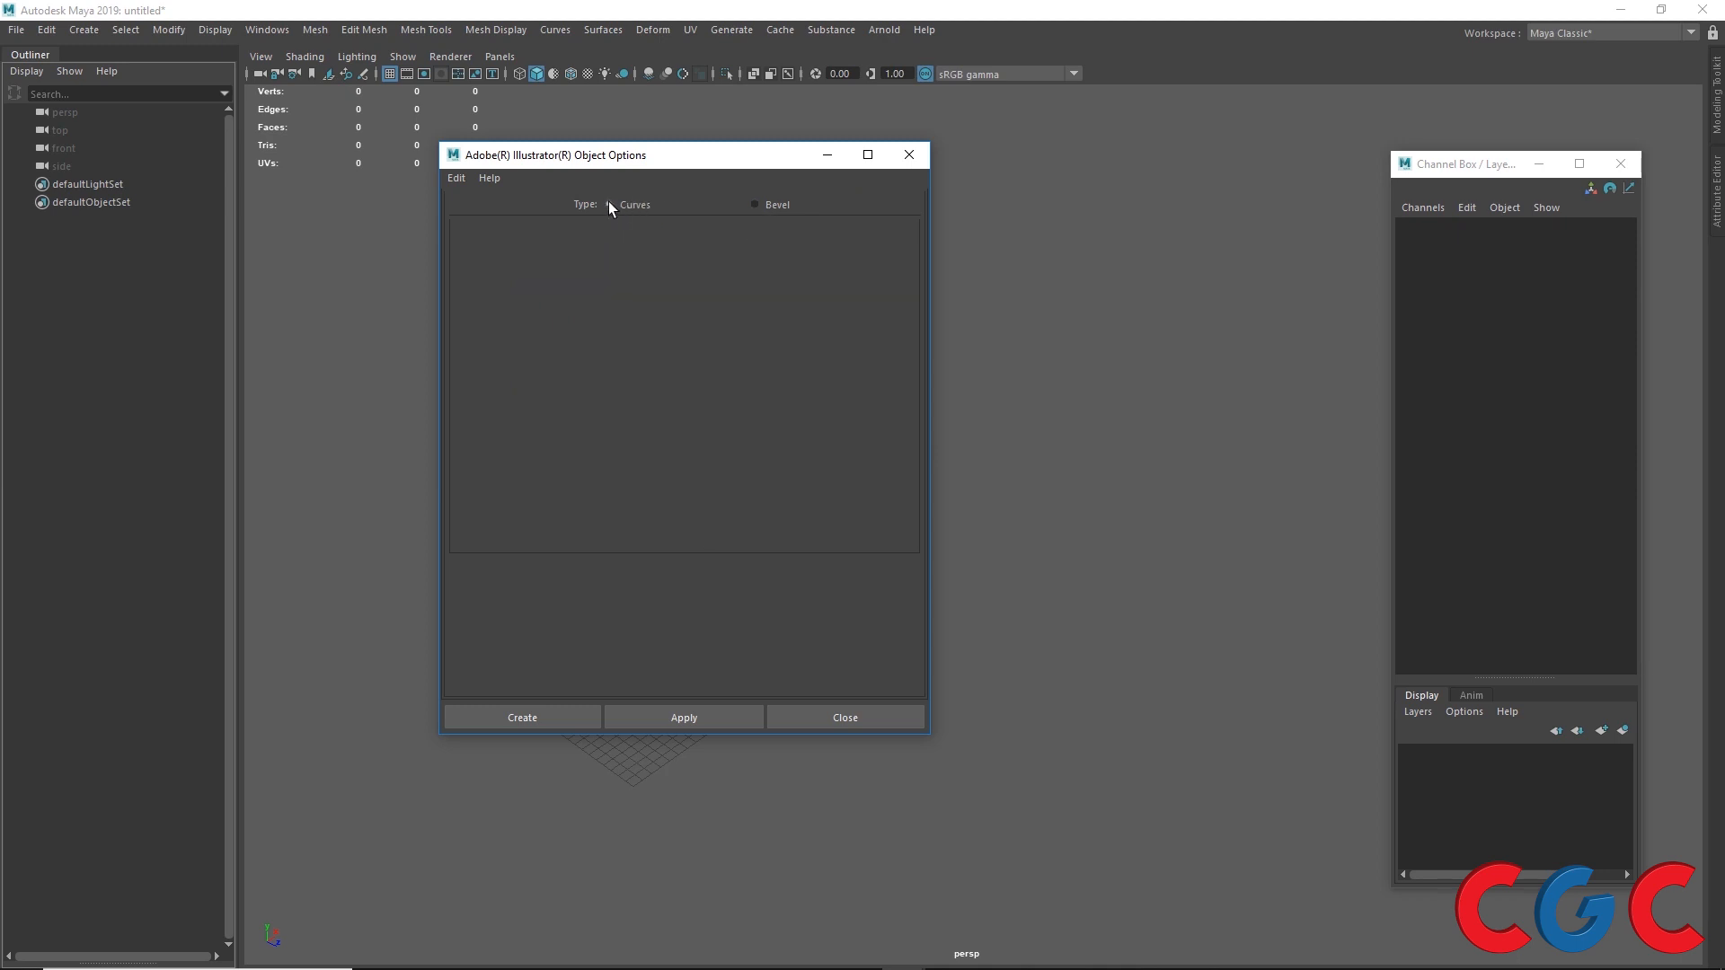
pyautogui.click(755, 205)
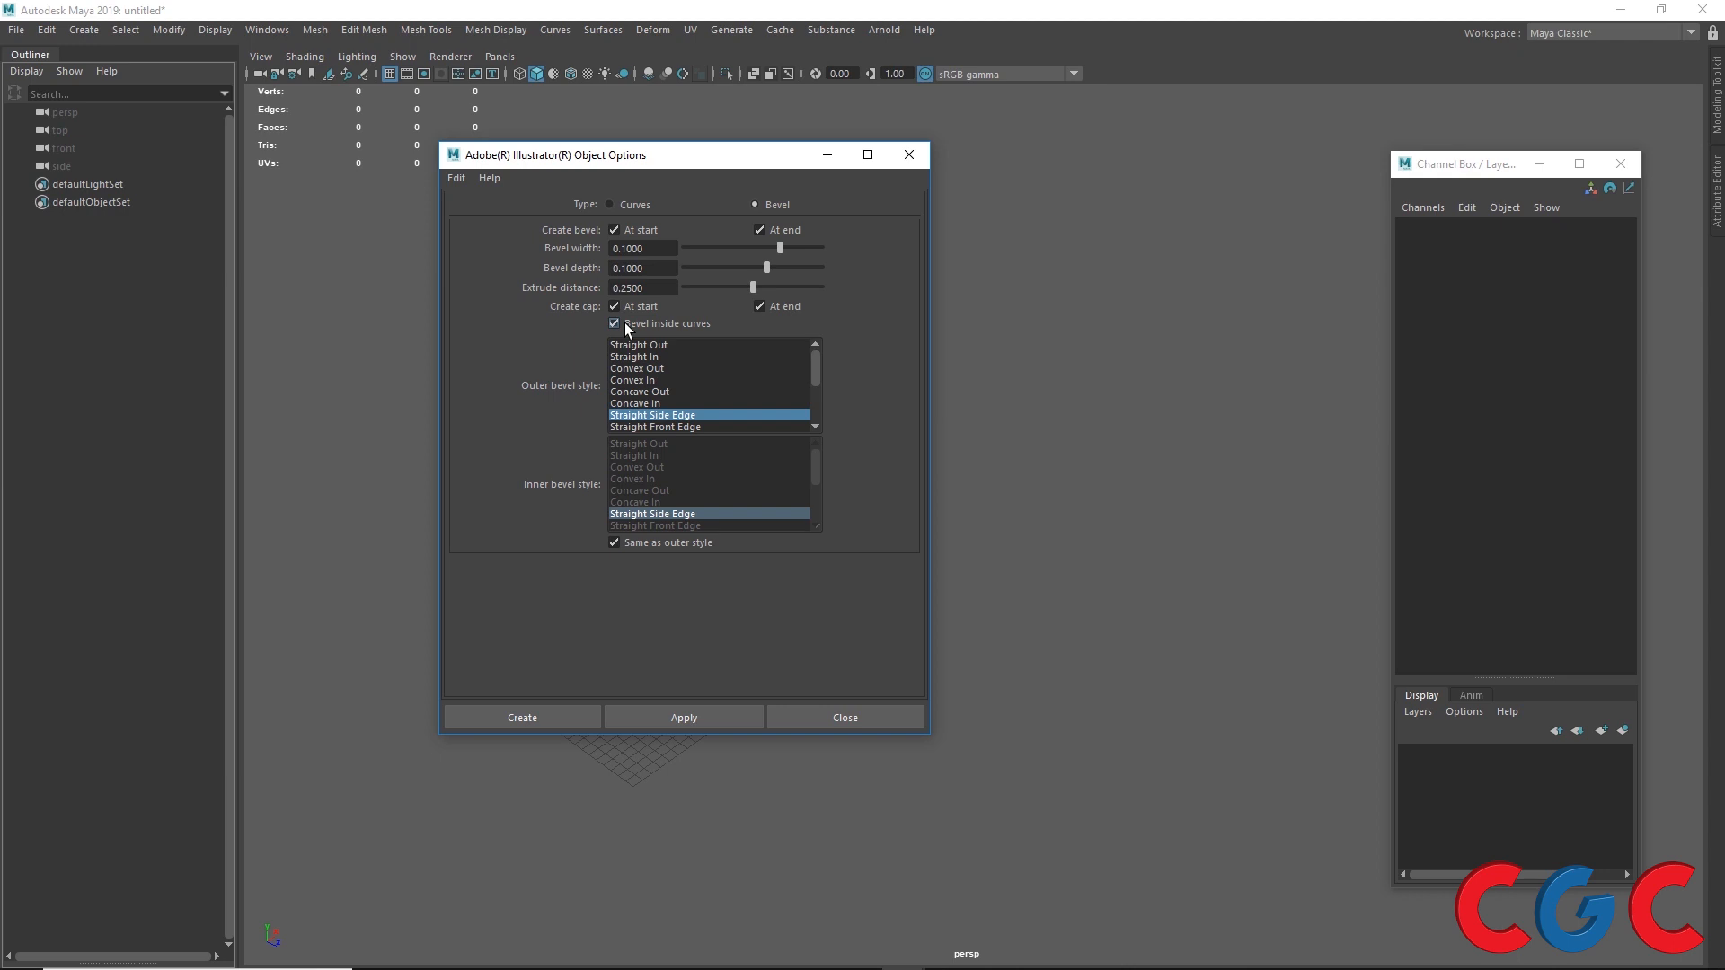
pyautogui.click(636, 204)
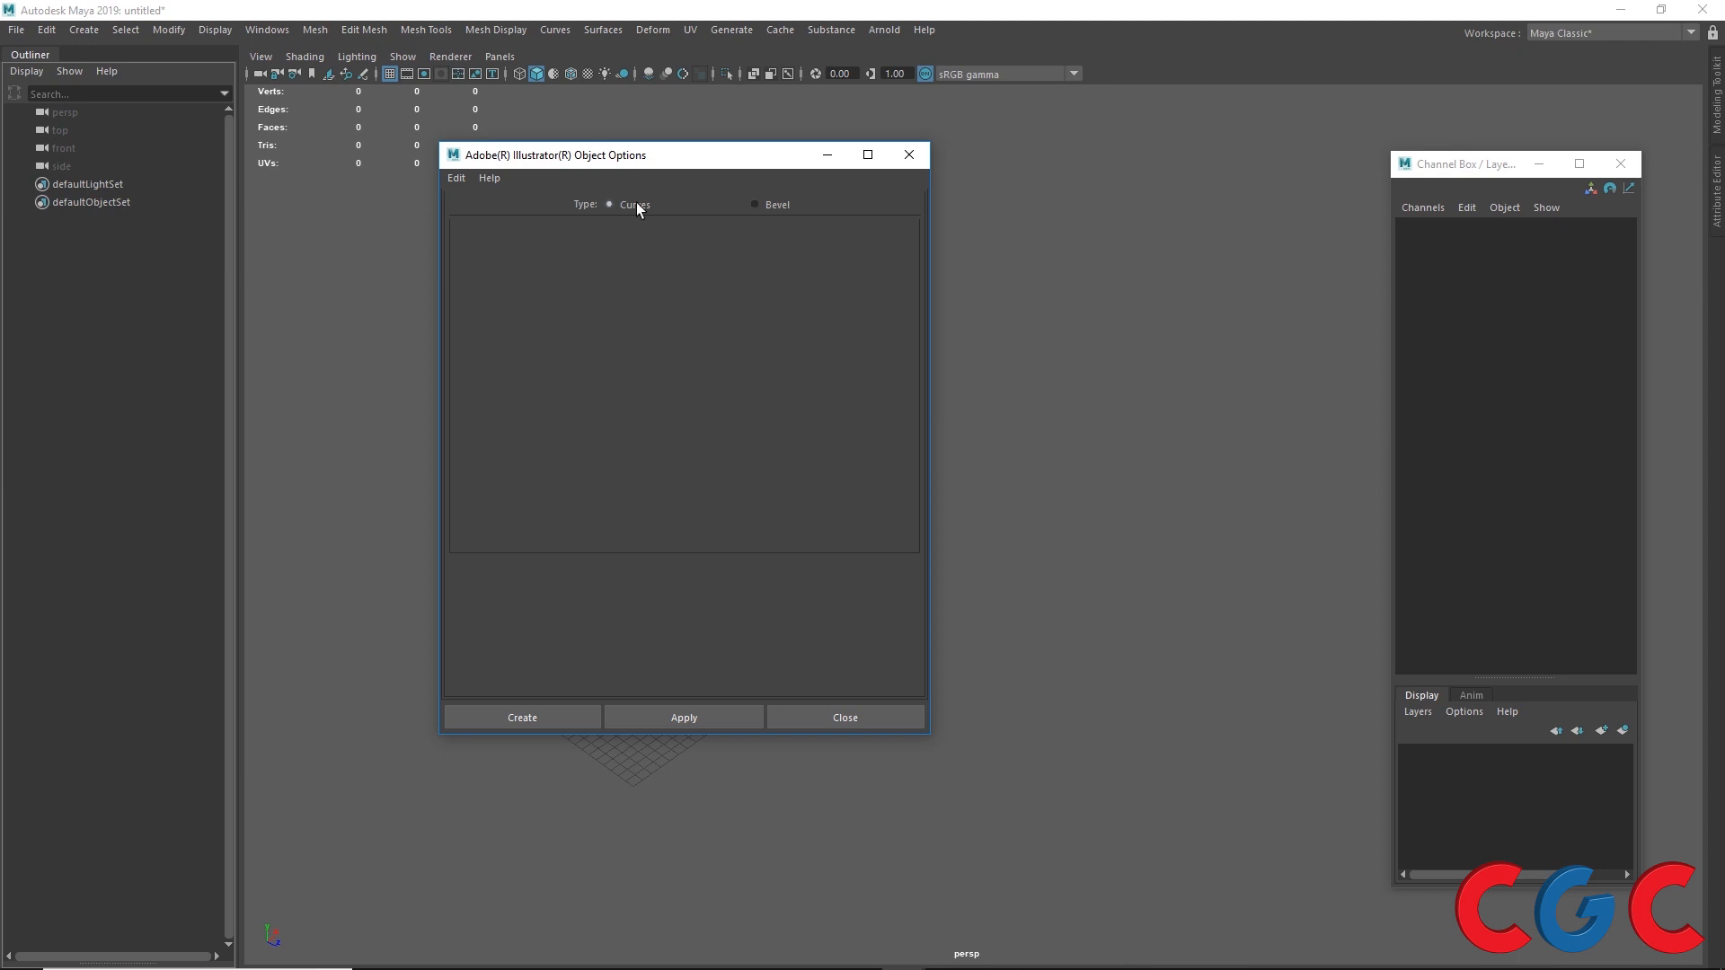
# Step: Apply the options to import the saved Illustrator file as curves, then close the options dialog
pyautogui.click(709, 713)
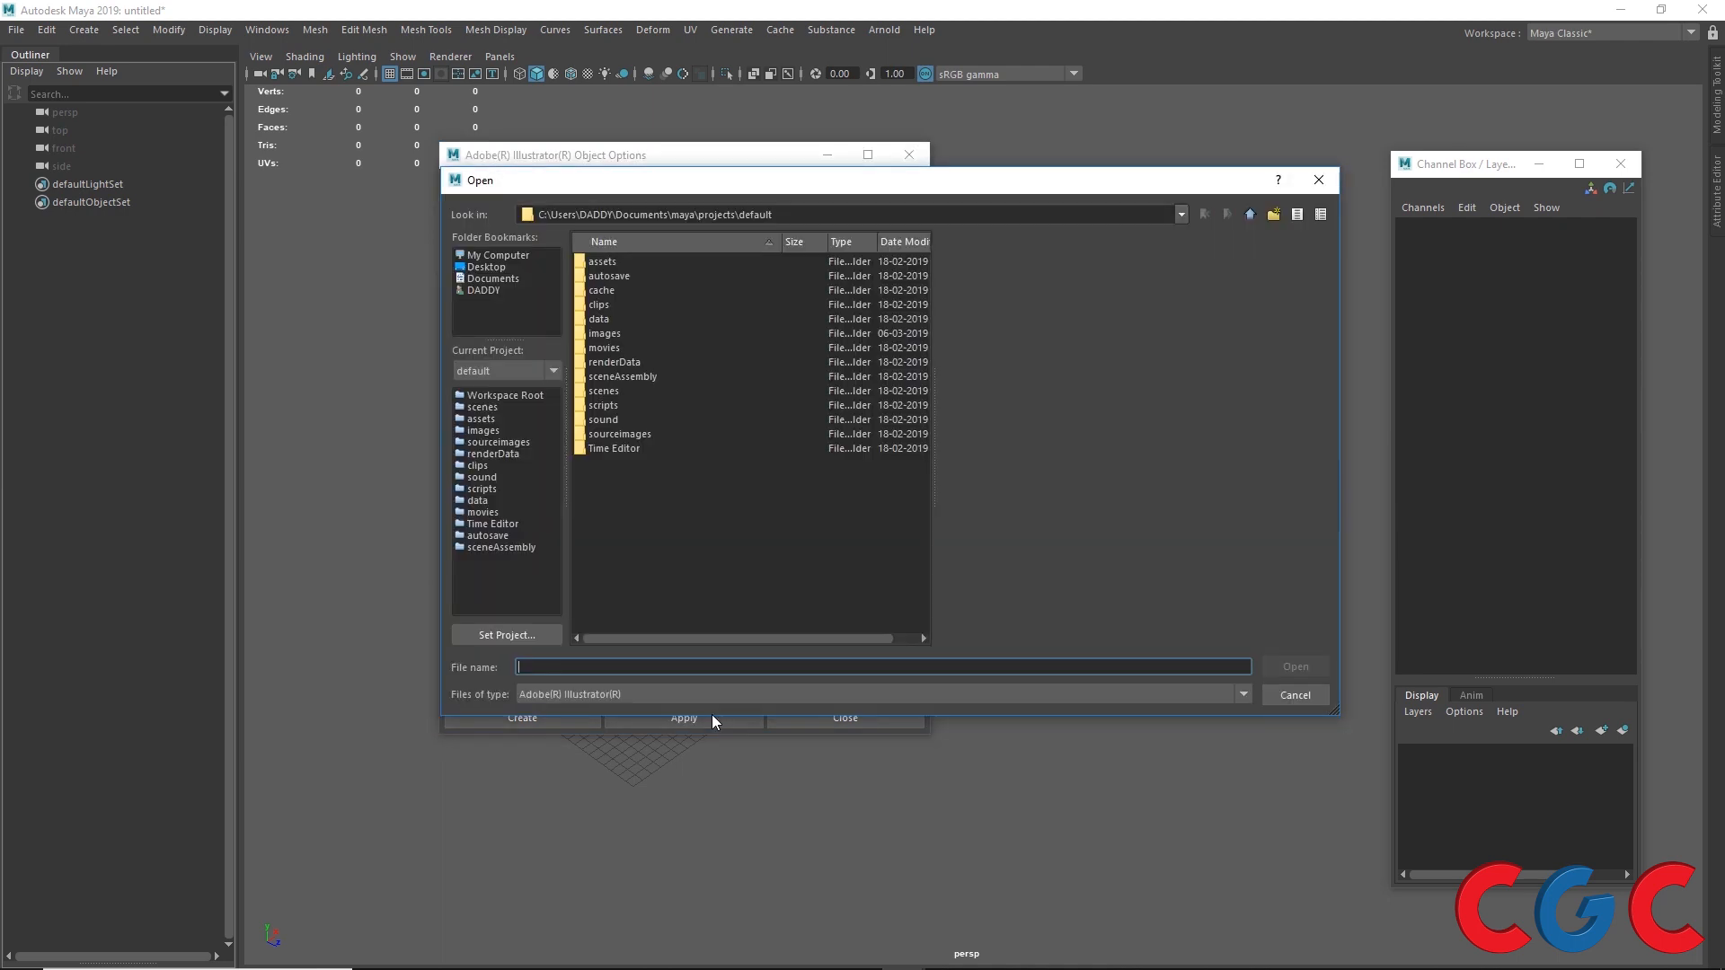
pyautogui.click(618, 262)
pyautogui.click(1294, 667)
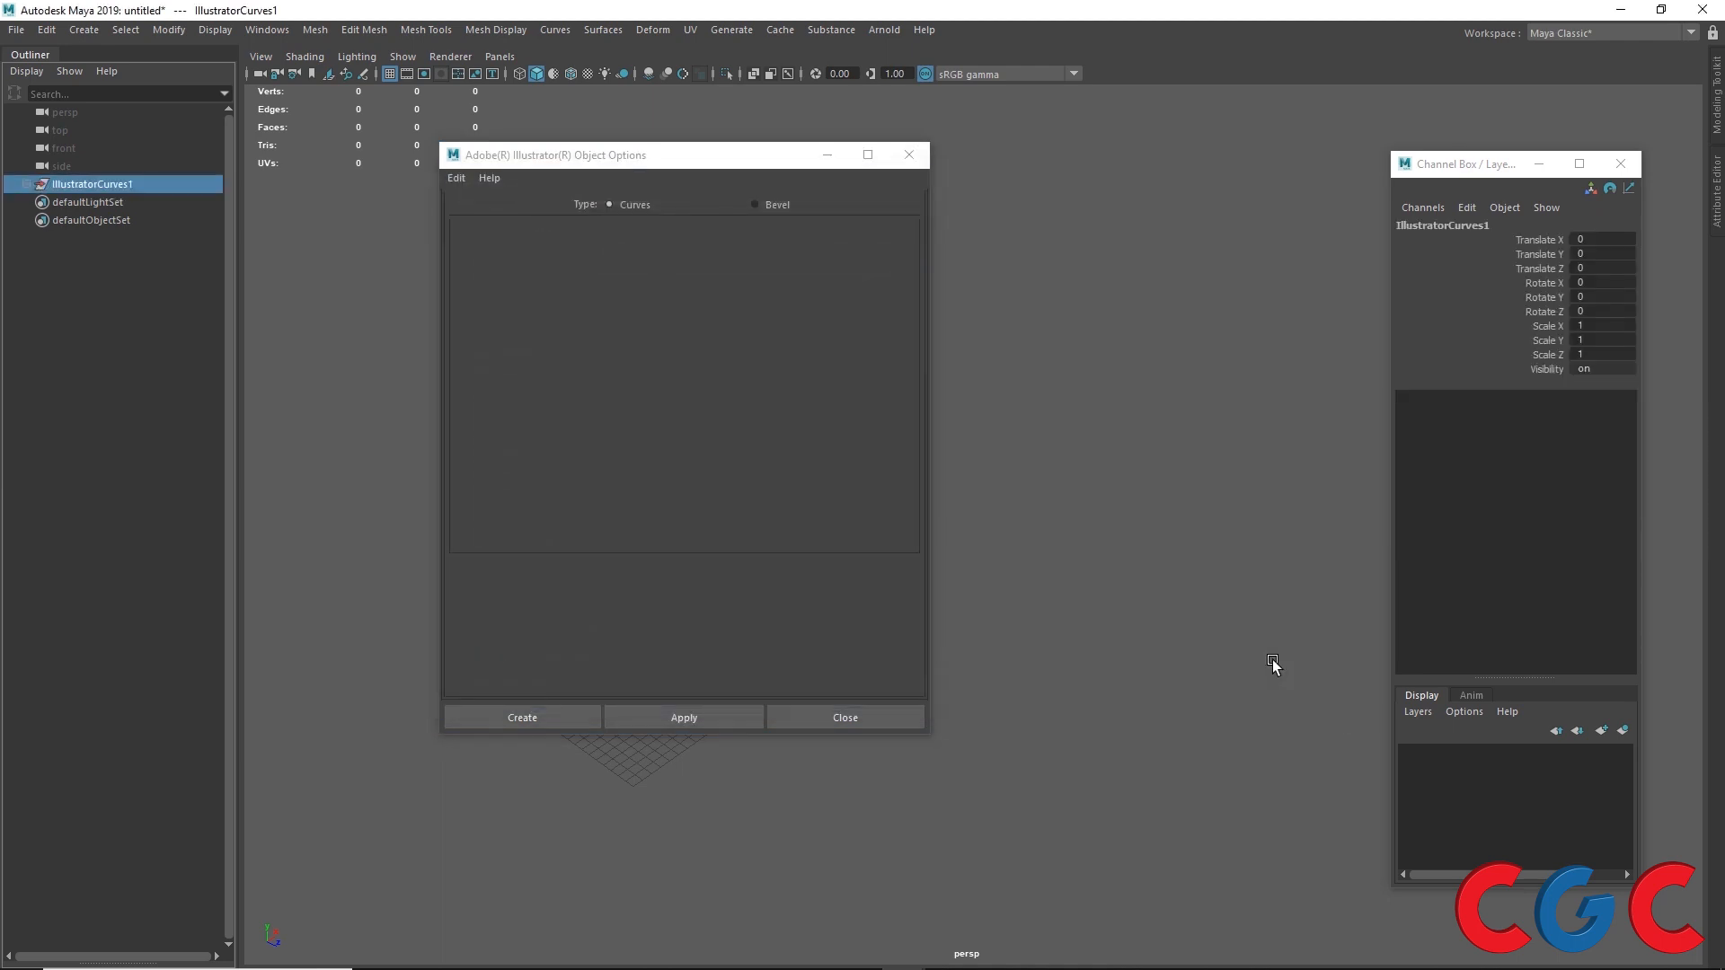
pyautogui.moveTo(732, 165); pyautogui.dragTo(1058, 346)
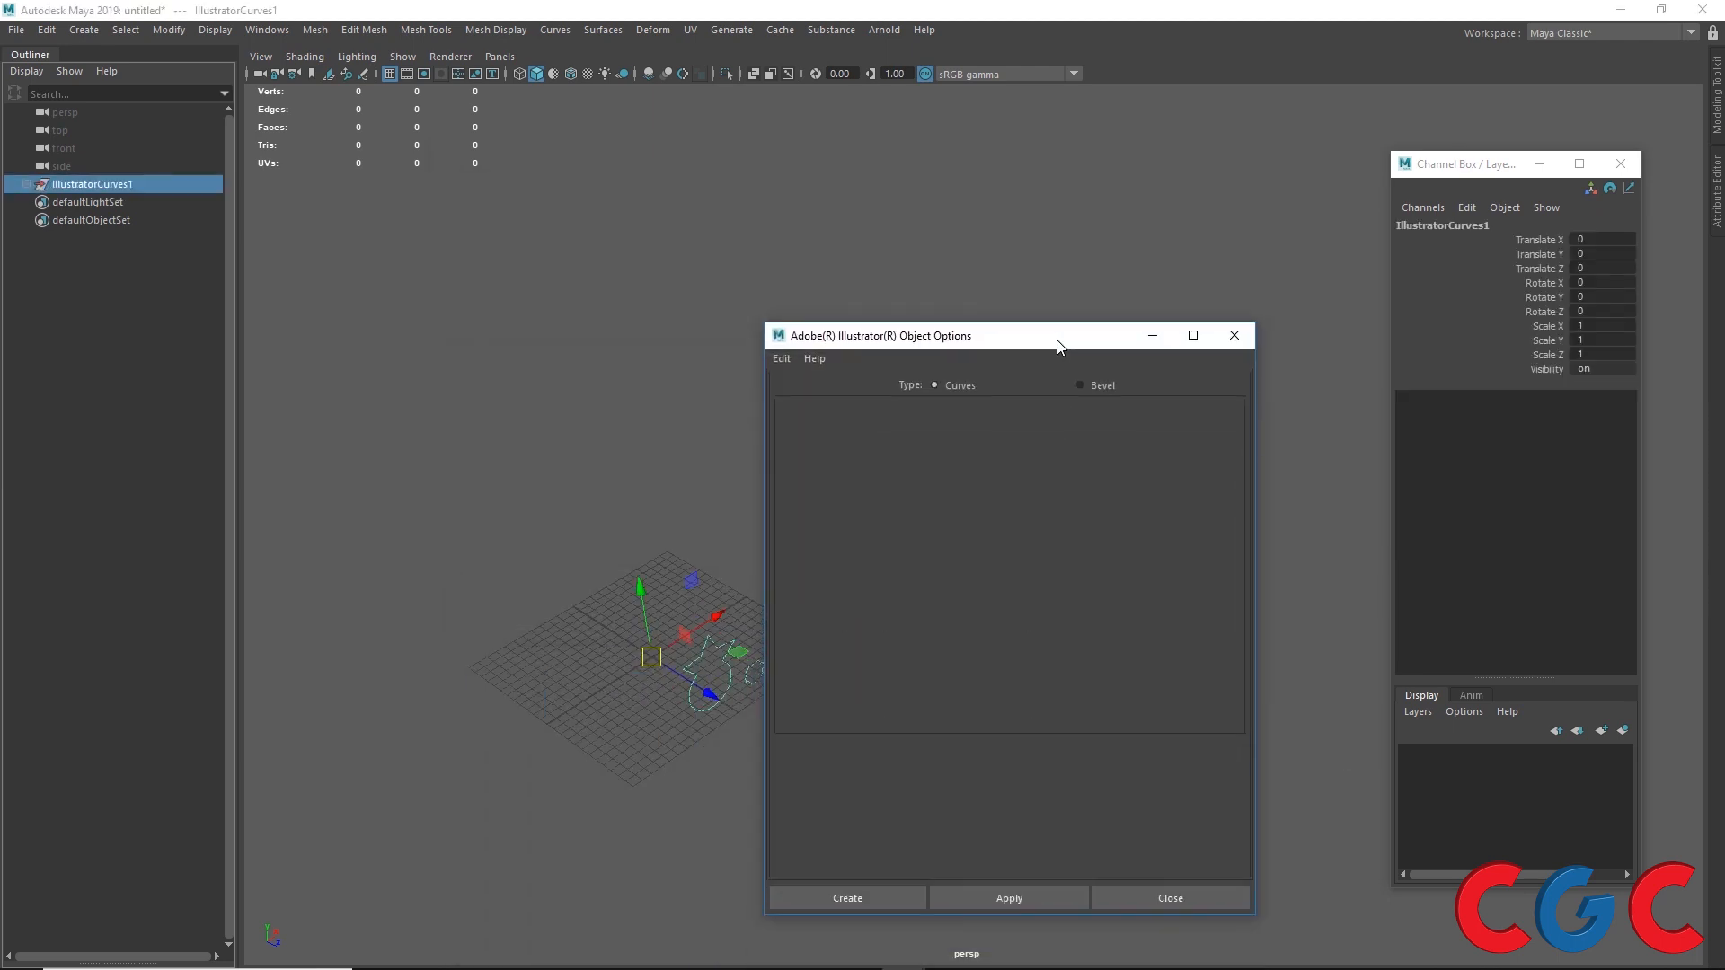
pyautogui.click(1171, 898)
# Step: Center the pivot of the gear-shaped curve and move it away from the star-and-circle curve
pyautogui.keyDown('alt'); pyautogui.moveTo(935, 839); pyautogui.dragTo(481, 782); pyautogui.keyUp('alt')
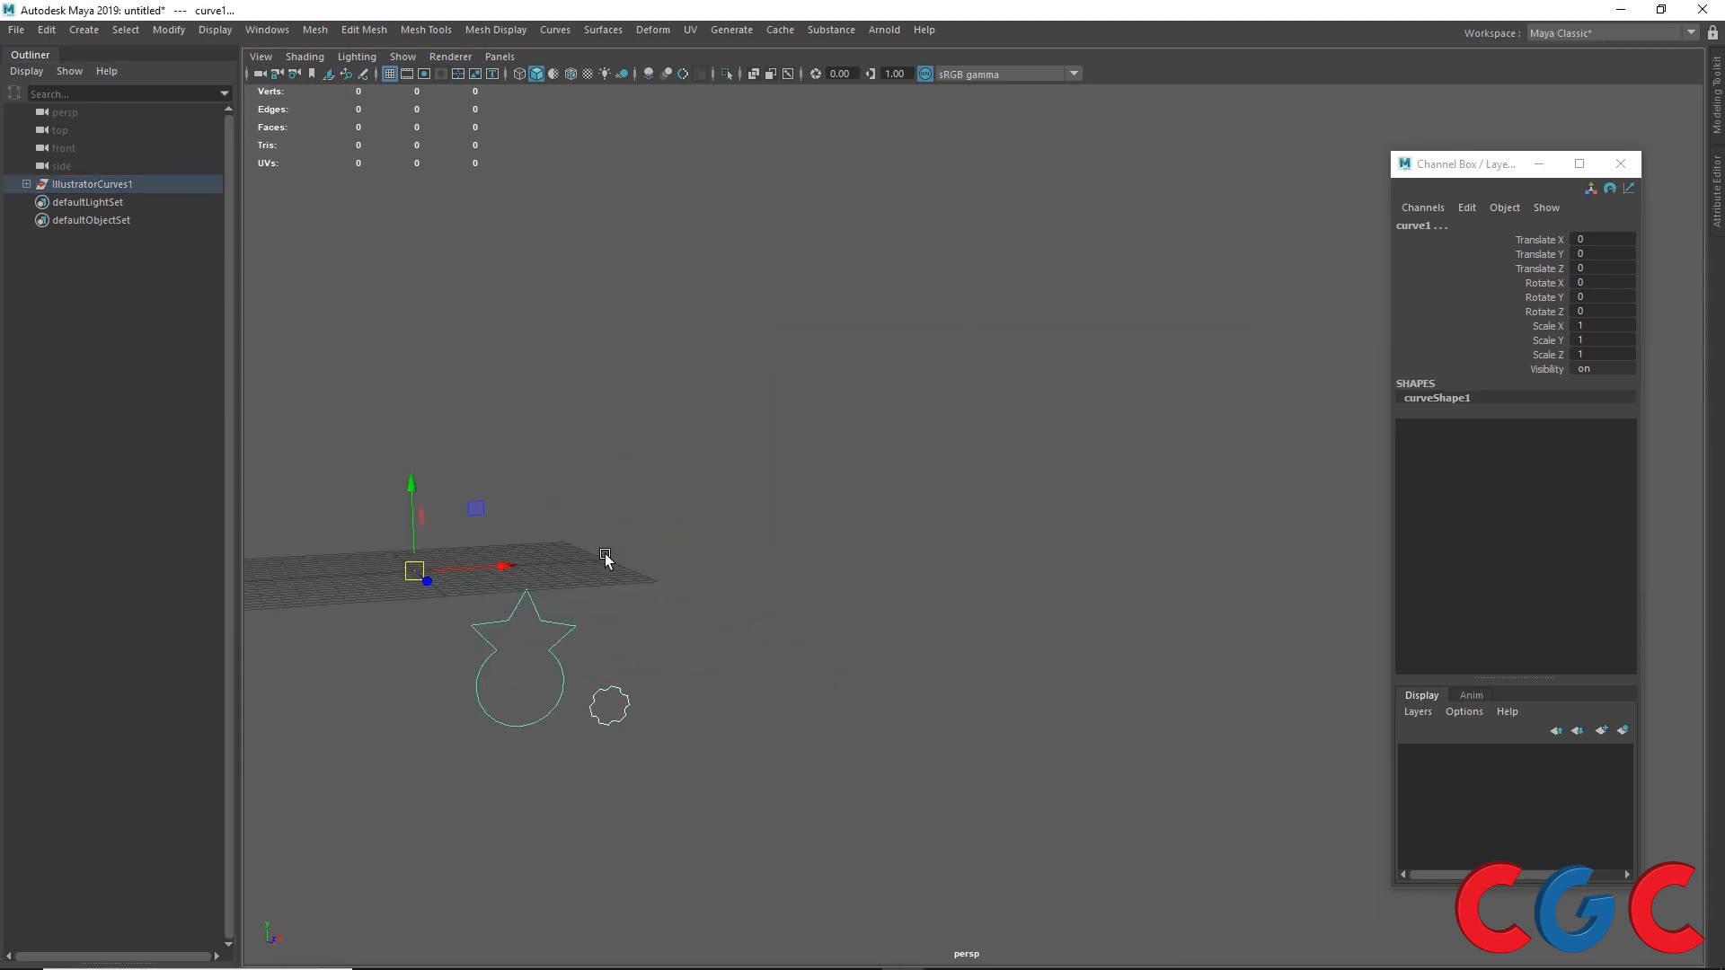
pyautogui.click(501, 641)
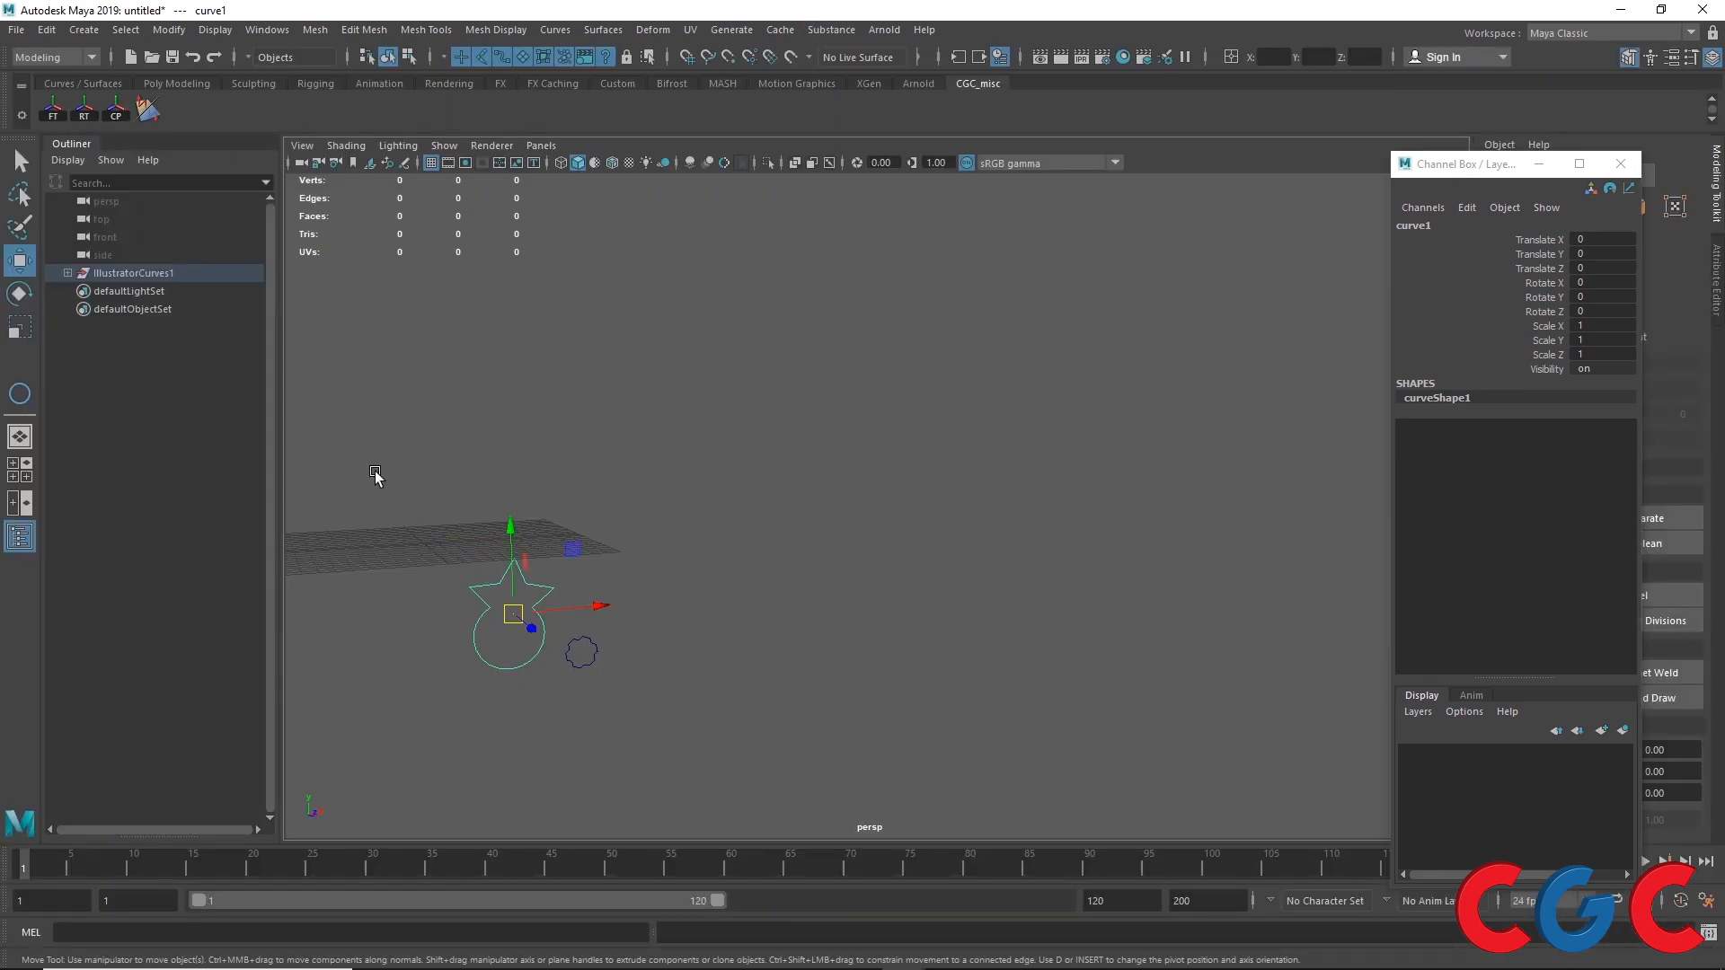
pyautogui.moveTo(644, 627); pyautogui.dragTo(575, 669)
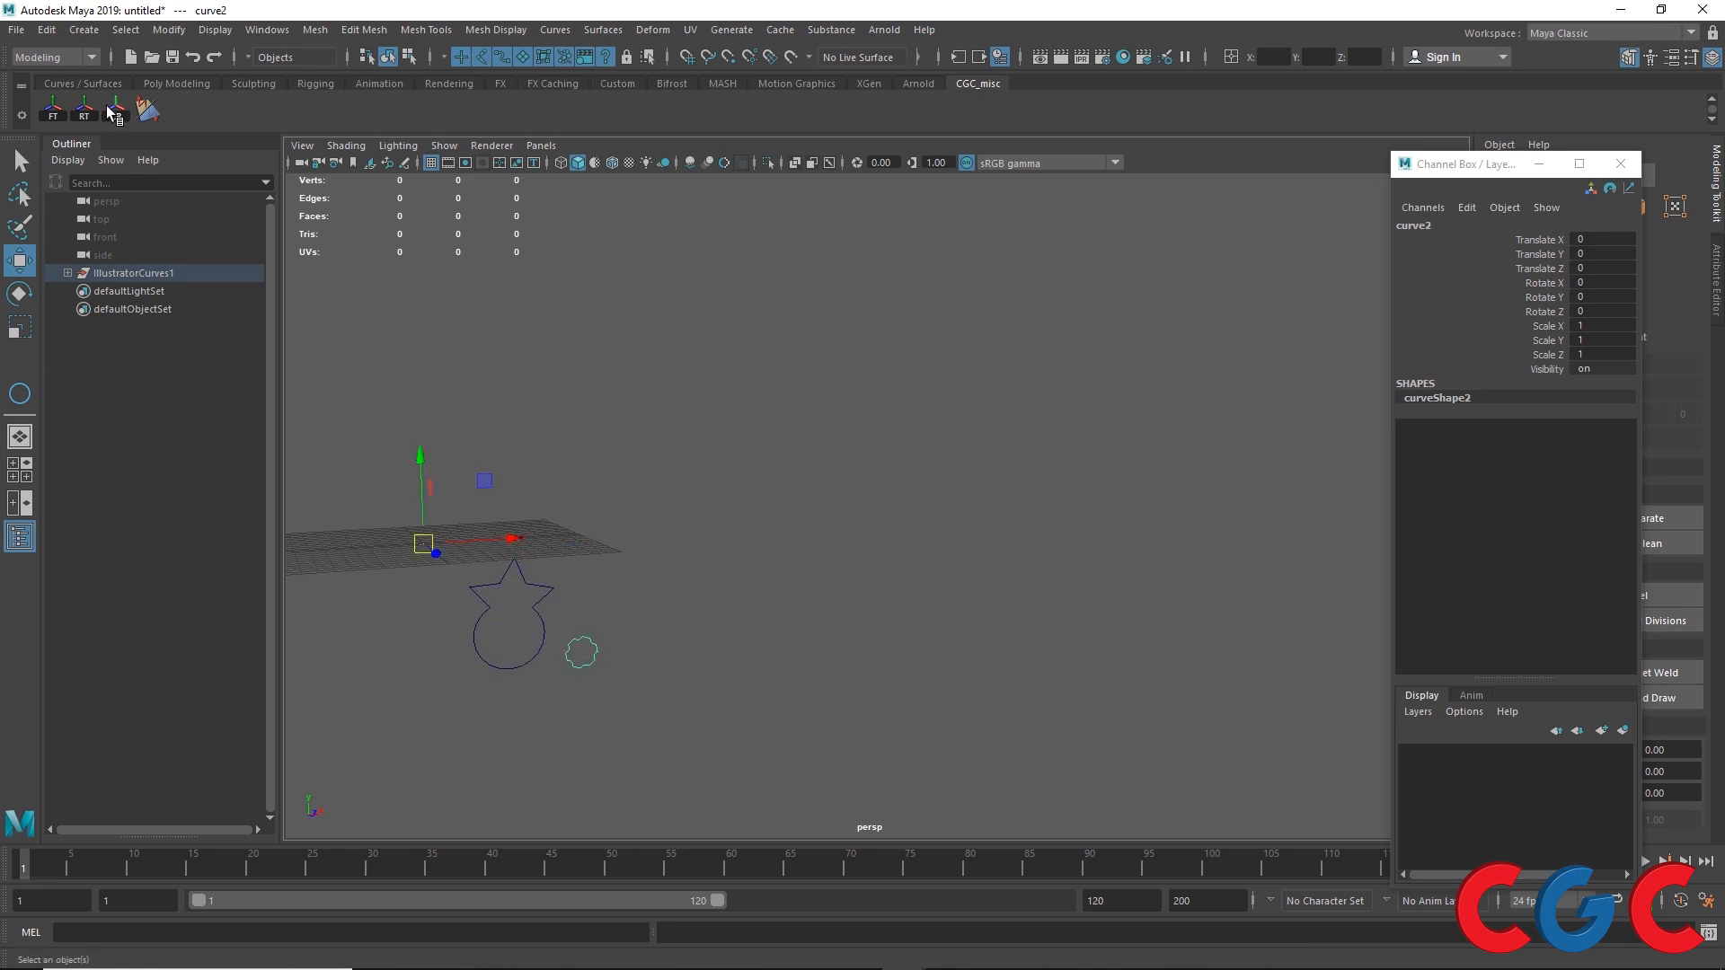
pyautogui.click(116, 112)
pyautogui.keyDown('alt'); pyautogui.moveTo(695, 612); pyautogui.dragTo(459, 526); pyautogui.keyUp('alt')
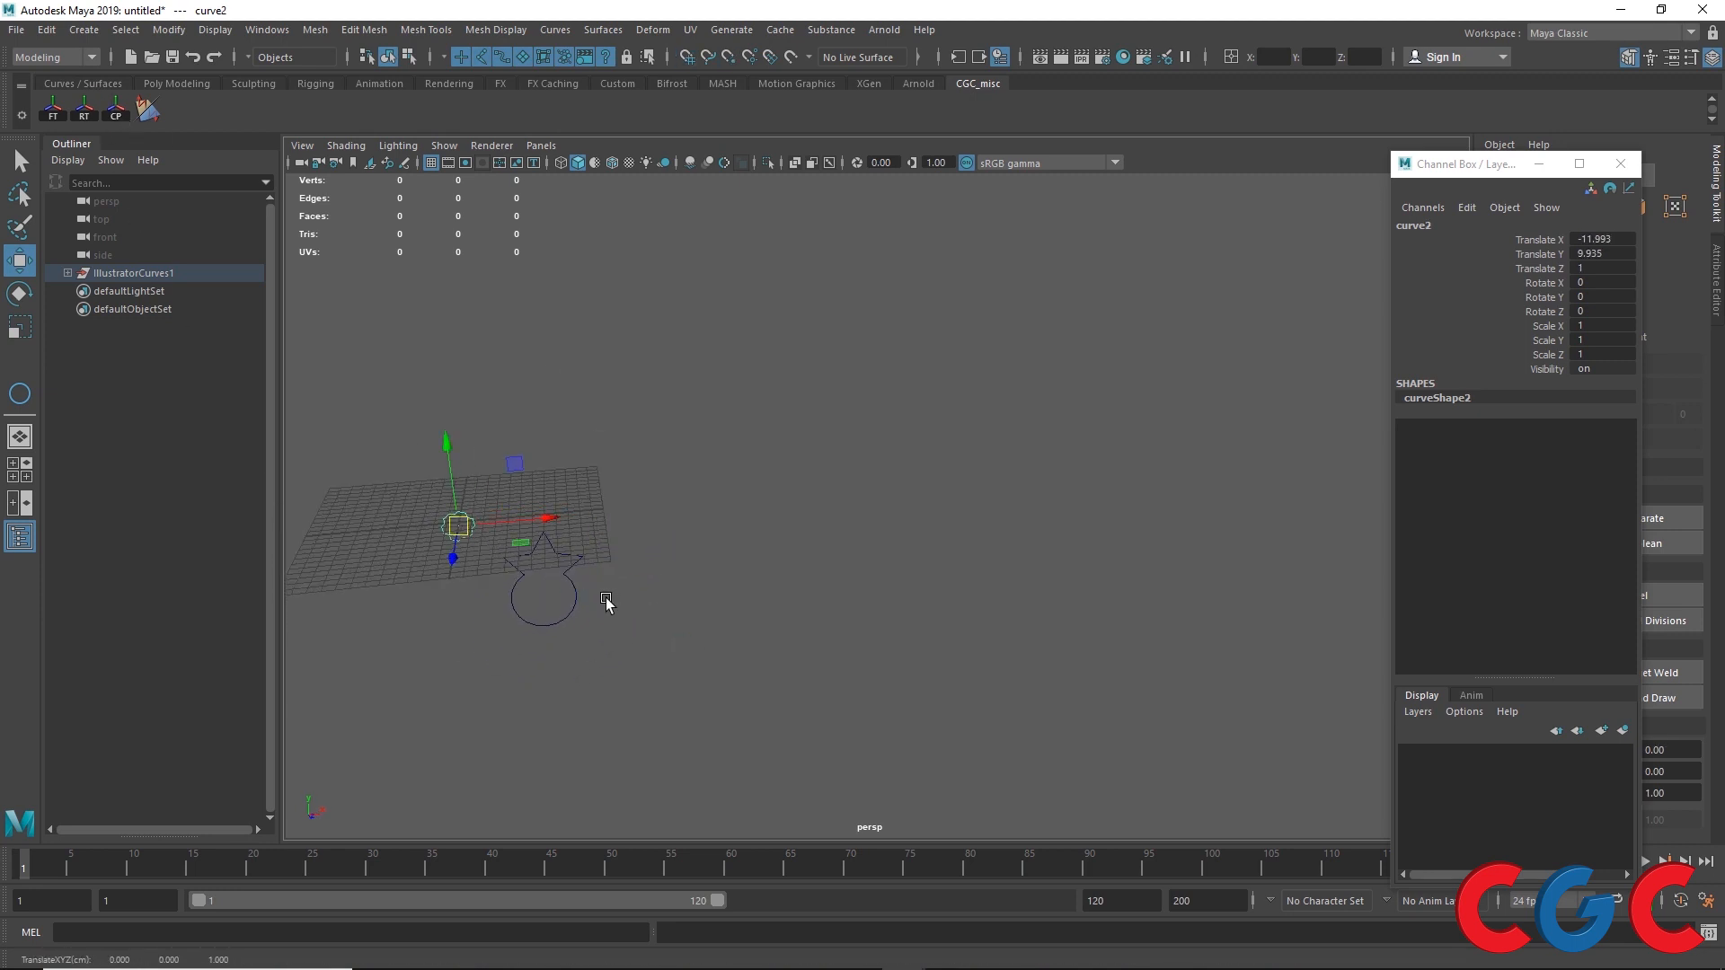
# Step: Rotate the star-and-circle curve -90° about X to lie flat and reposition it
pyautogui.moveTo(605, 601); pyautogui.dragTo(547, 523)
pyautogui.press('e')
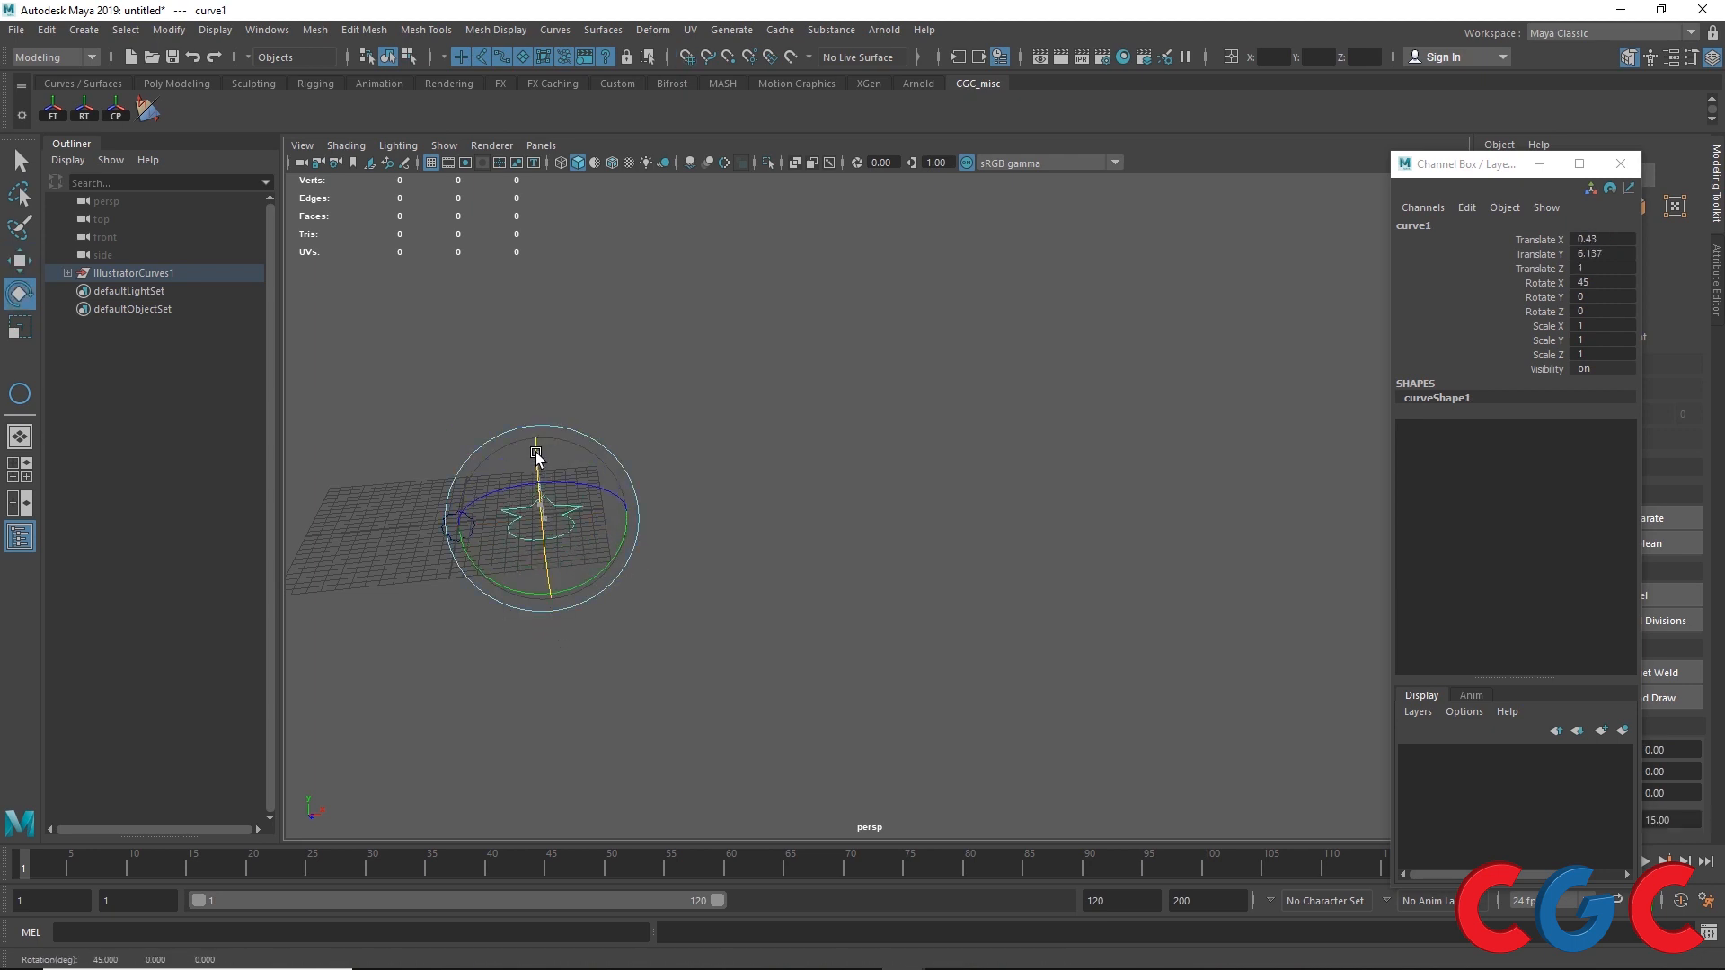
pyautogui.keyDown('alt'); pyautogui.moveTo(535, 451); pyautogui.dragTo(620, 573); pyautogui.keyUp('alt')
pyautogui.press('w')
pyautogui.keyDown('alt'); pyautogui.moveTo(753, 732); pyautogui.dragTo(782, 633); pyautogui.keyUp('alt')
# Step: Duplicate the star-and-circle curve and move the copy upward
pyautogui.hotkey('ctrl', 'd')
pyautogui.moveTo(673, 478); pyautogui.dragTo(676, 293)
pyautogui.keyDown('alt'); pyautogui.moveTo(737, 426); pyautogui.dragTo(766, 528); pyautogui.keyUp('alt')
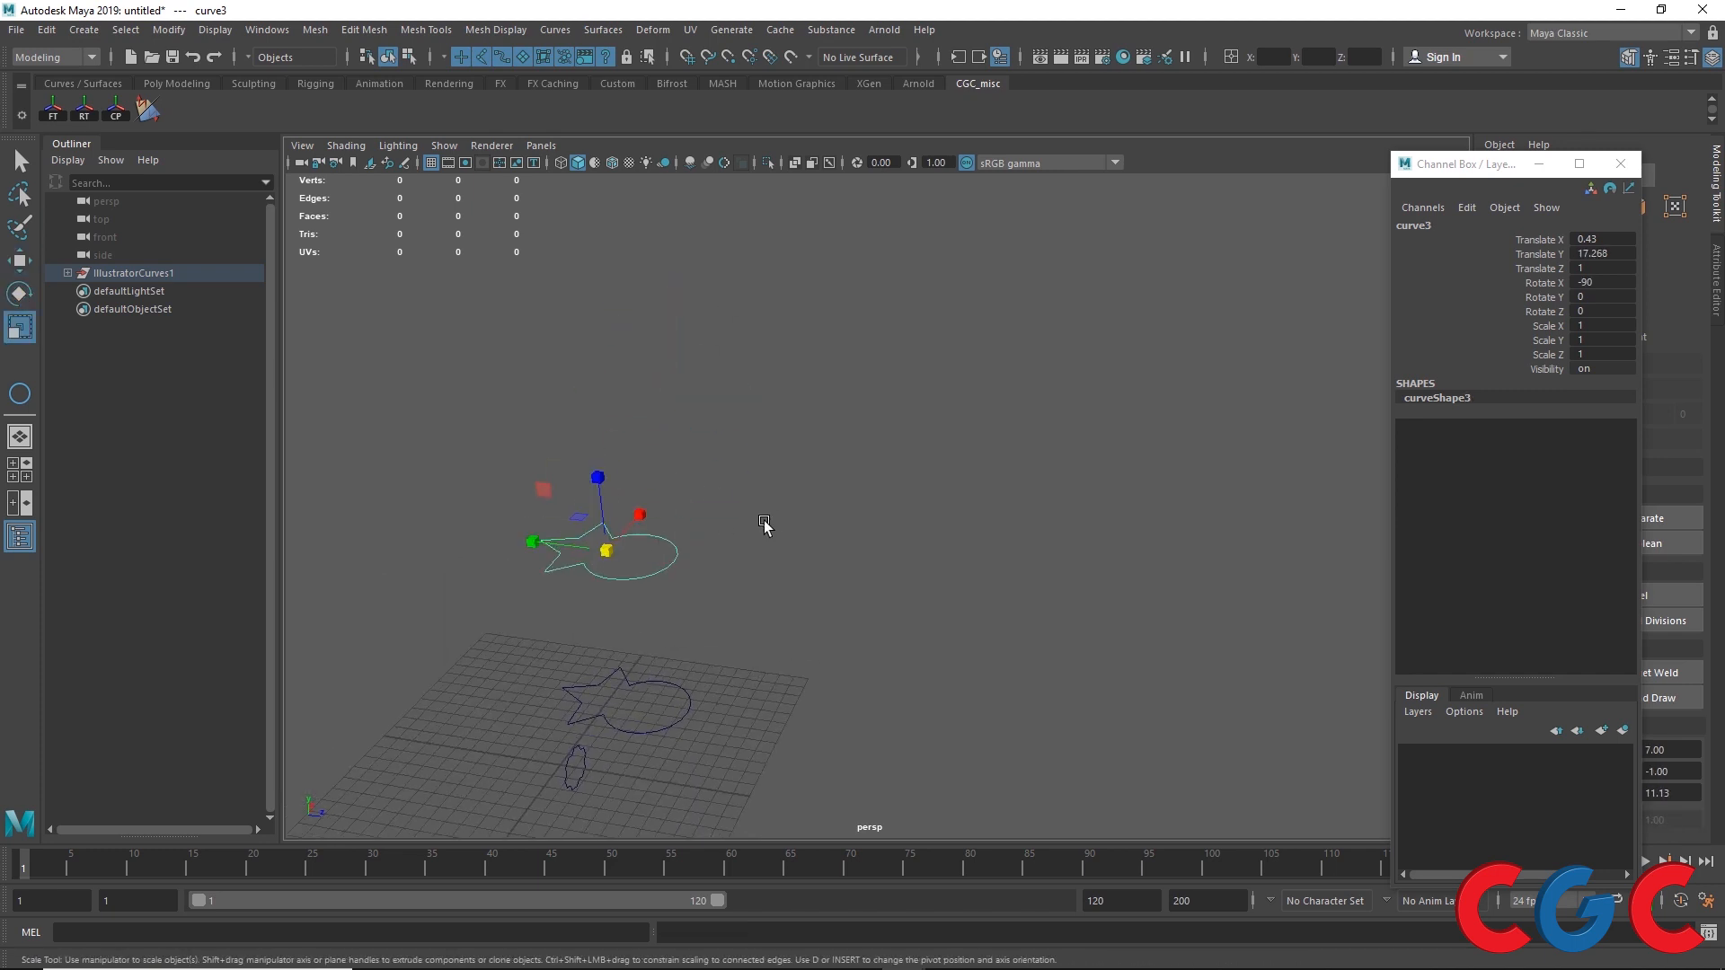
# Step: Duplicate the curve again, raise the copy higher and tilt it to about -75° about X
pyautogui.press('e')
pyautogui.press('w')
pyautogui.hotkey('ctrl', 'd')
pyautogui.moveTo(602, 476); pyautogui.dragTo(588, 322)
pyautogui.press('e')
pyautogui.moveTo(631, 338); pyautogui.dragTo(654, 360)
pyautogui.press('w')
pyautogui.moveTo(516, 373); pyautogui.dragTo(593, 398)
# Step: Select the three stacked star-and-circle curves and Loft them into a surface
pyautogui.keyDown('shift'); pyautogui.click(620, 536); pyautogui.keyUp('shift')
pyautogui.keyDown('shift'); pyautogui.click(631, 686); pyautogui.keyUp('shift')
pyautogui.click(612, 30)
pyautogui.click(620, 75)
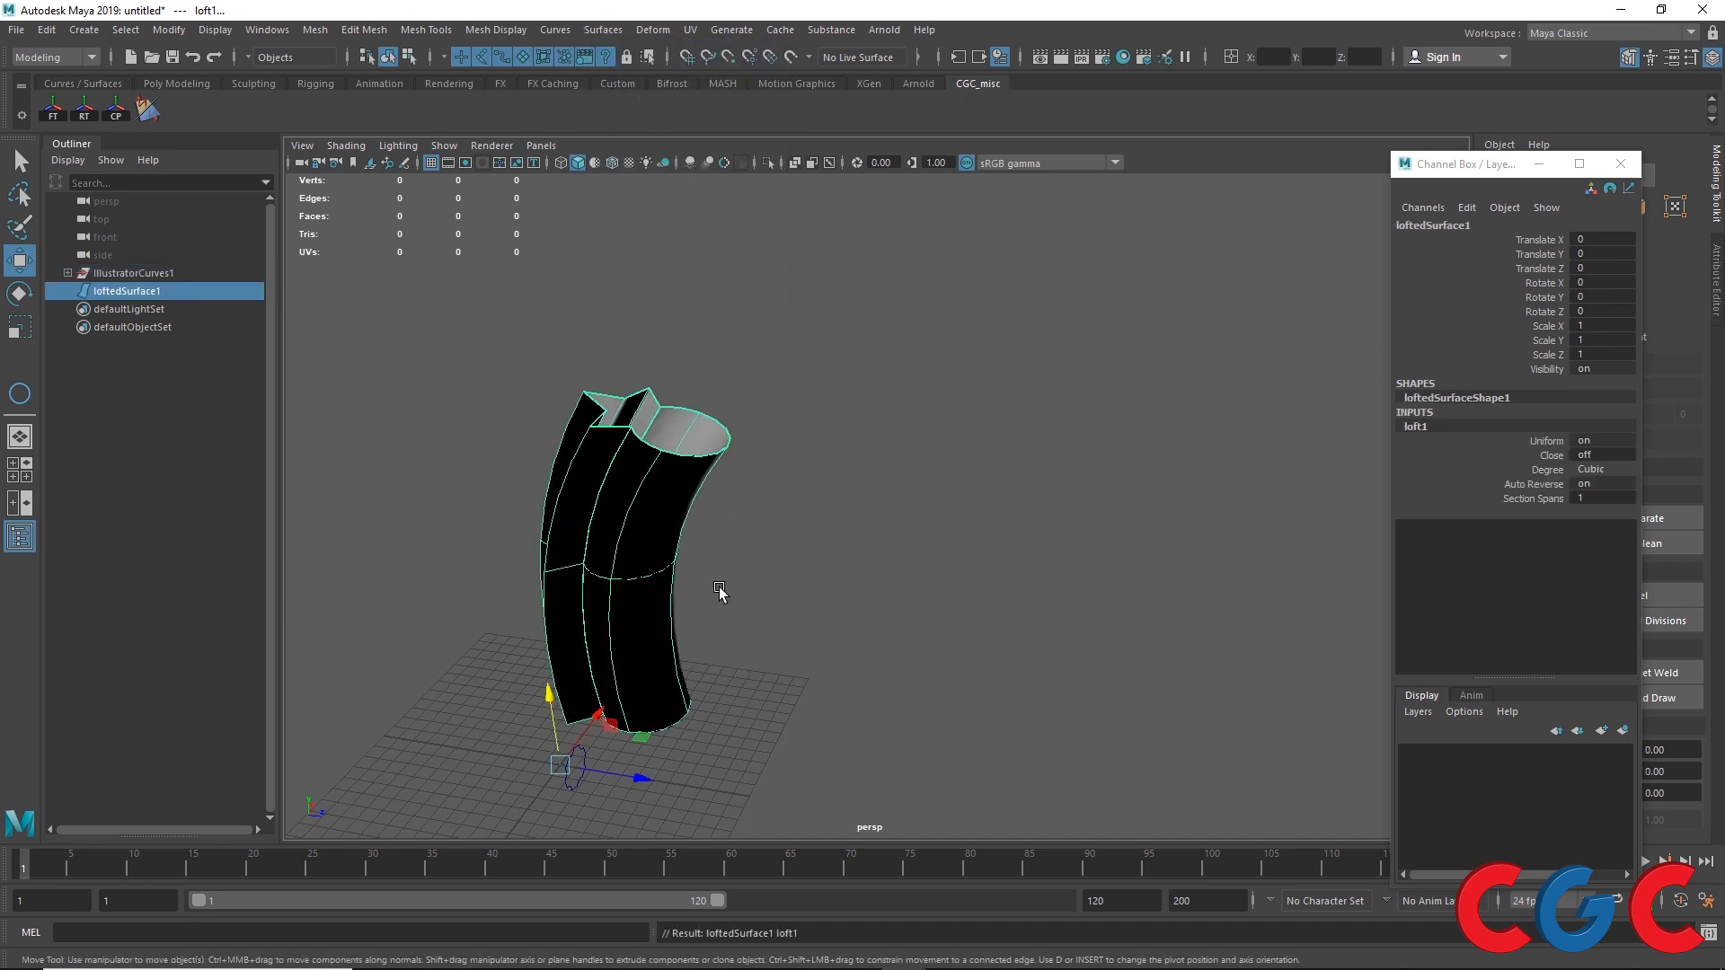
# Step: Reverse the direction of the lofted surface
pyautogui.click(147, 110)
pyautogui.keyDown('alt'); pyautogui.moveTo(853, 510); pyautogui.dragTo(731, 375); pyautogui.keyUp('alt')
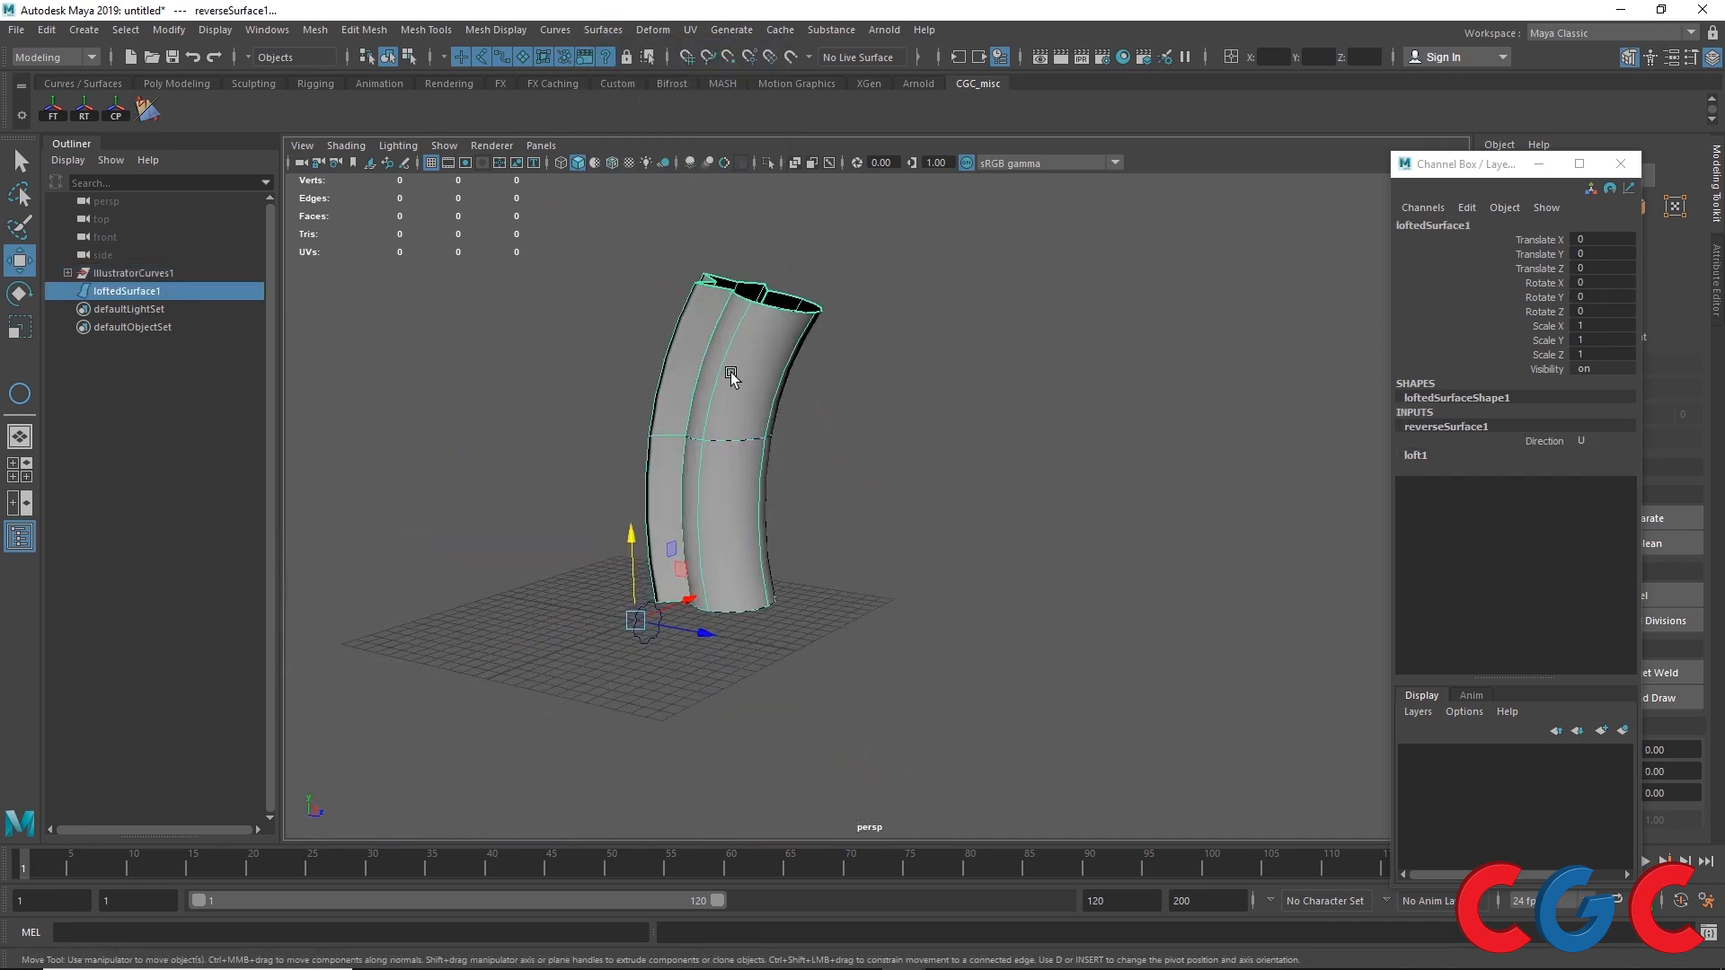
# Step: Expand the imported curve groups in the Outliner and move the gear curve out of the IllustratorCurves1 group
pyautogui.click(68, 273)
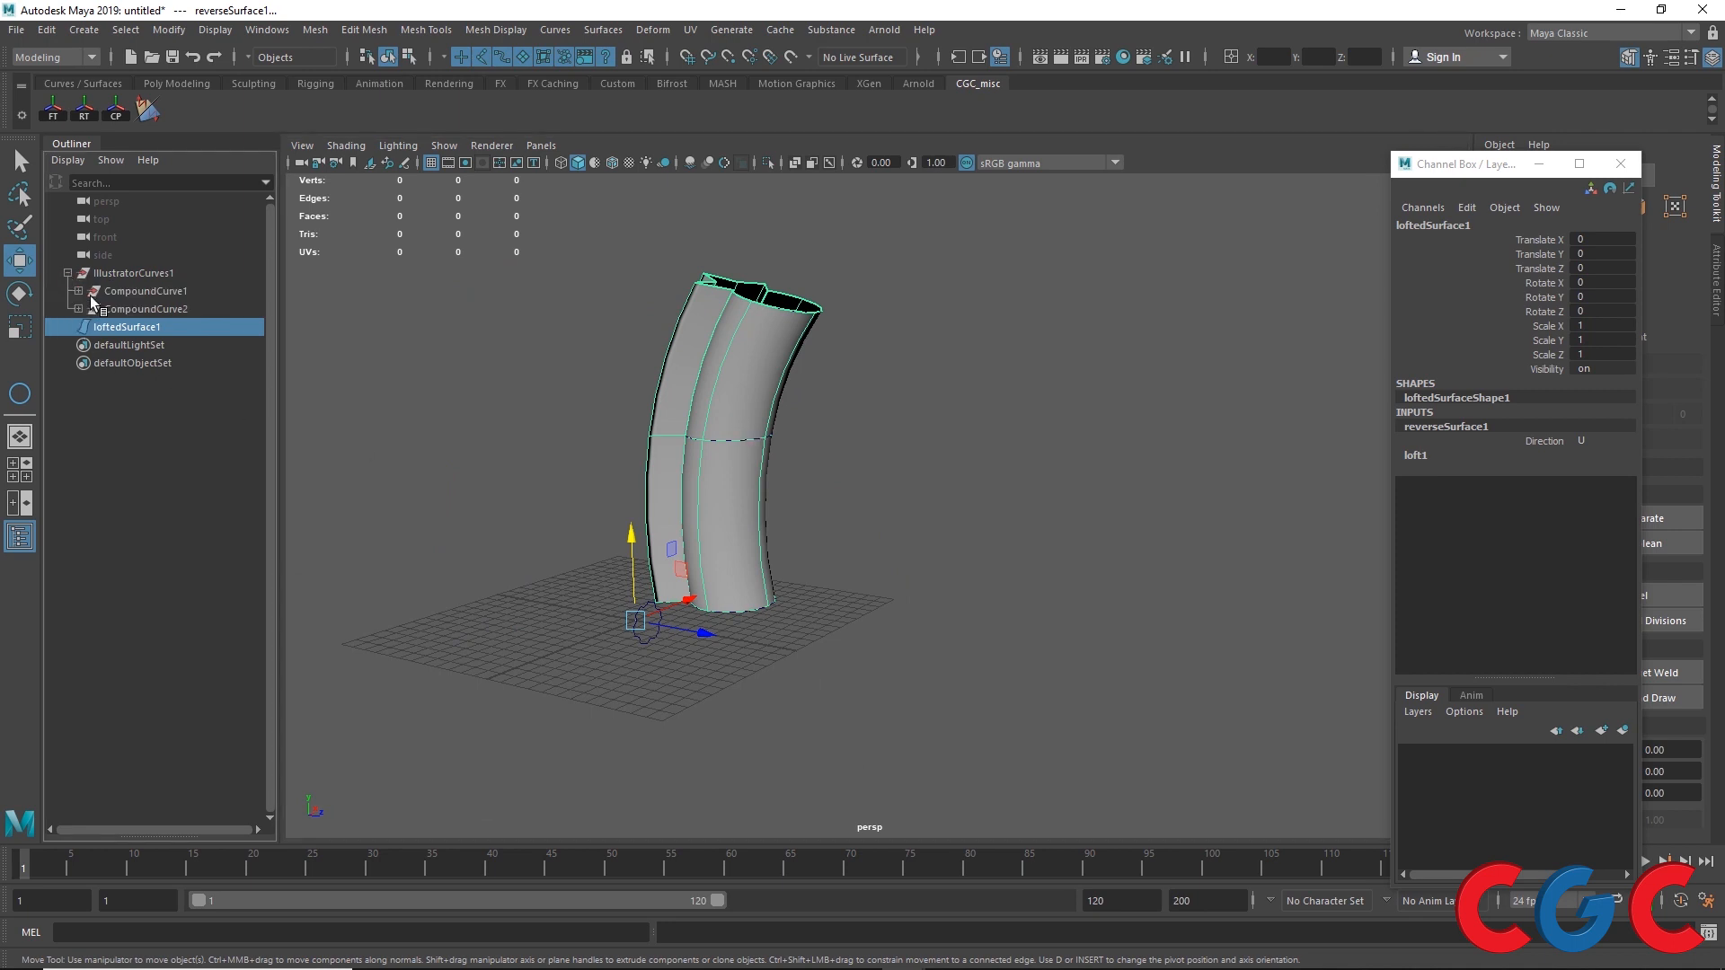
pyautogui.click(78, 309)
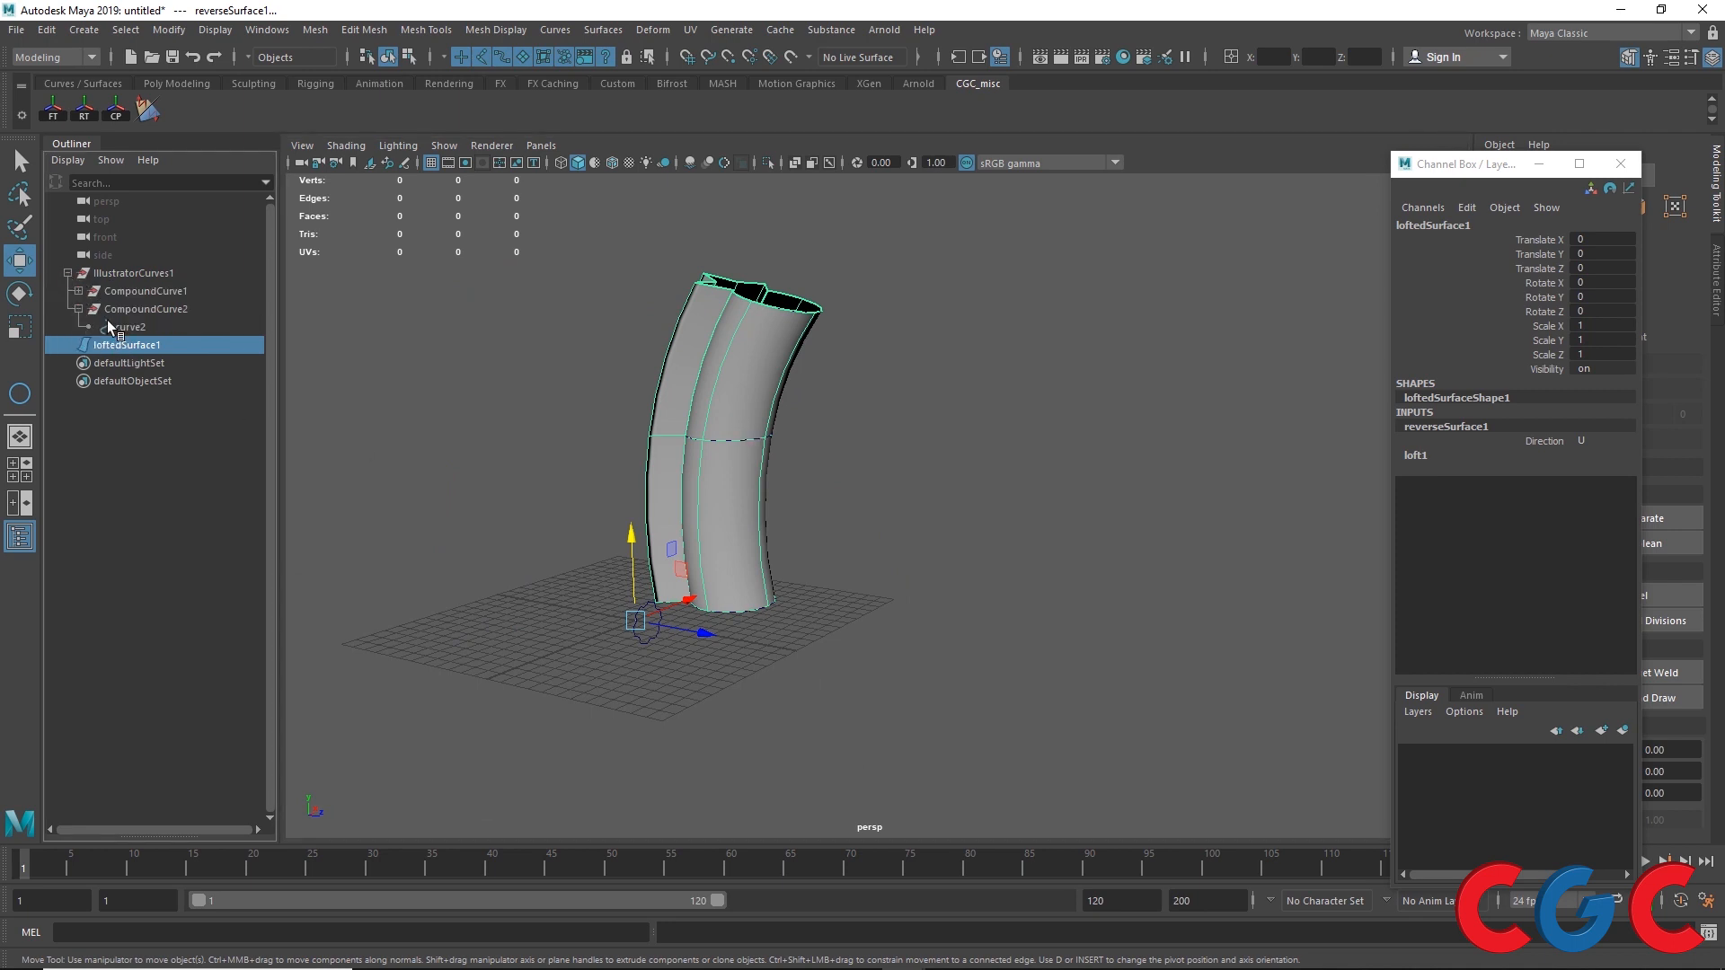
pyautogui.click(133, 327)
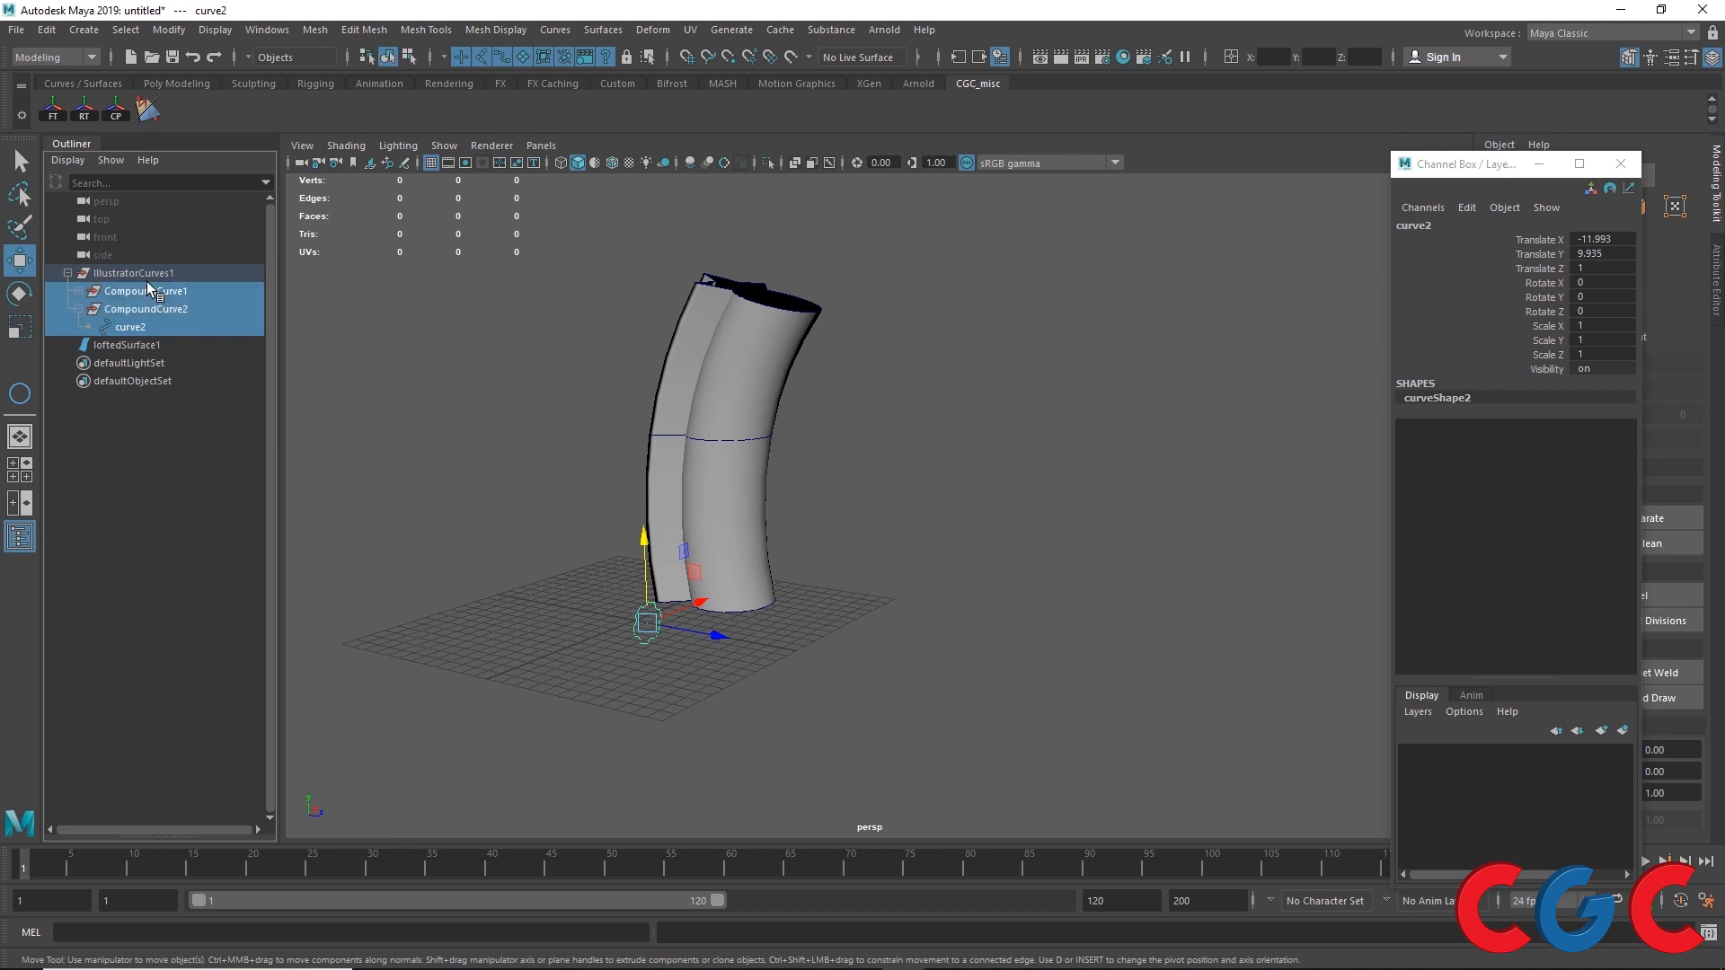
pyautogui.moveTo(127, 327); pyautogui.dragTo(138, 264, button='middle')
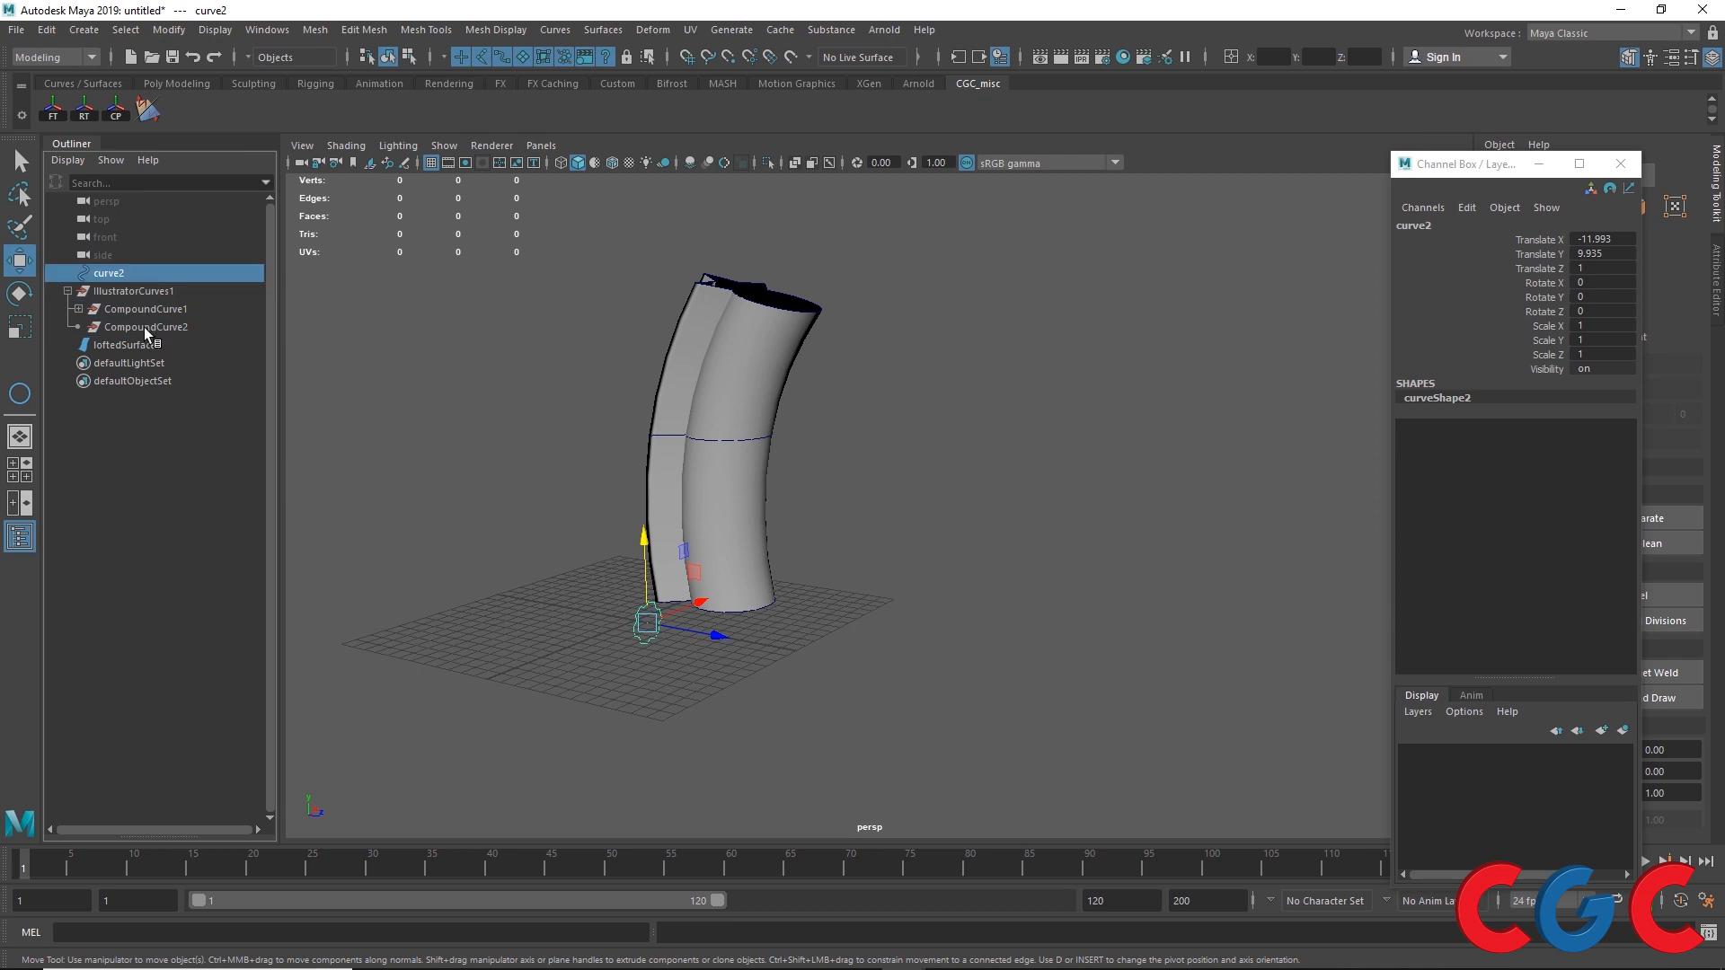
# Step: Scale down the bottom profile curve of the loft
pyautogui.click(78, 309)
pyautogui.click(130, 364)
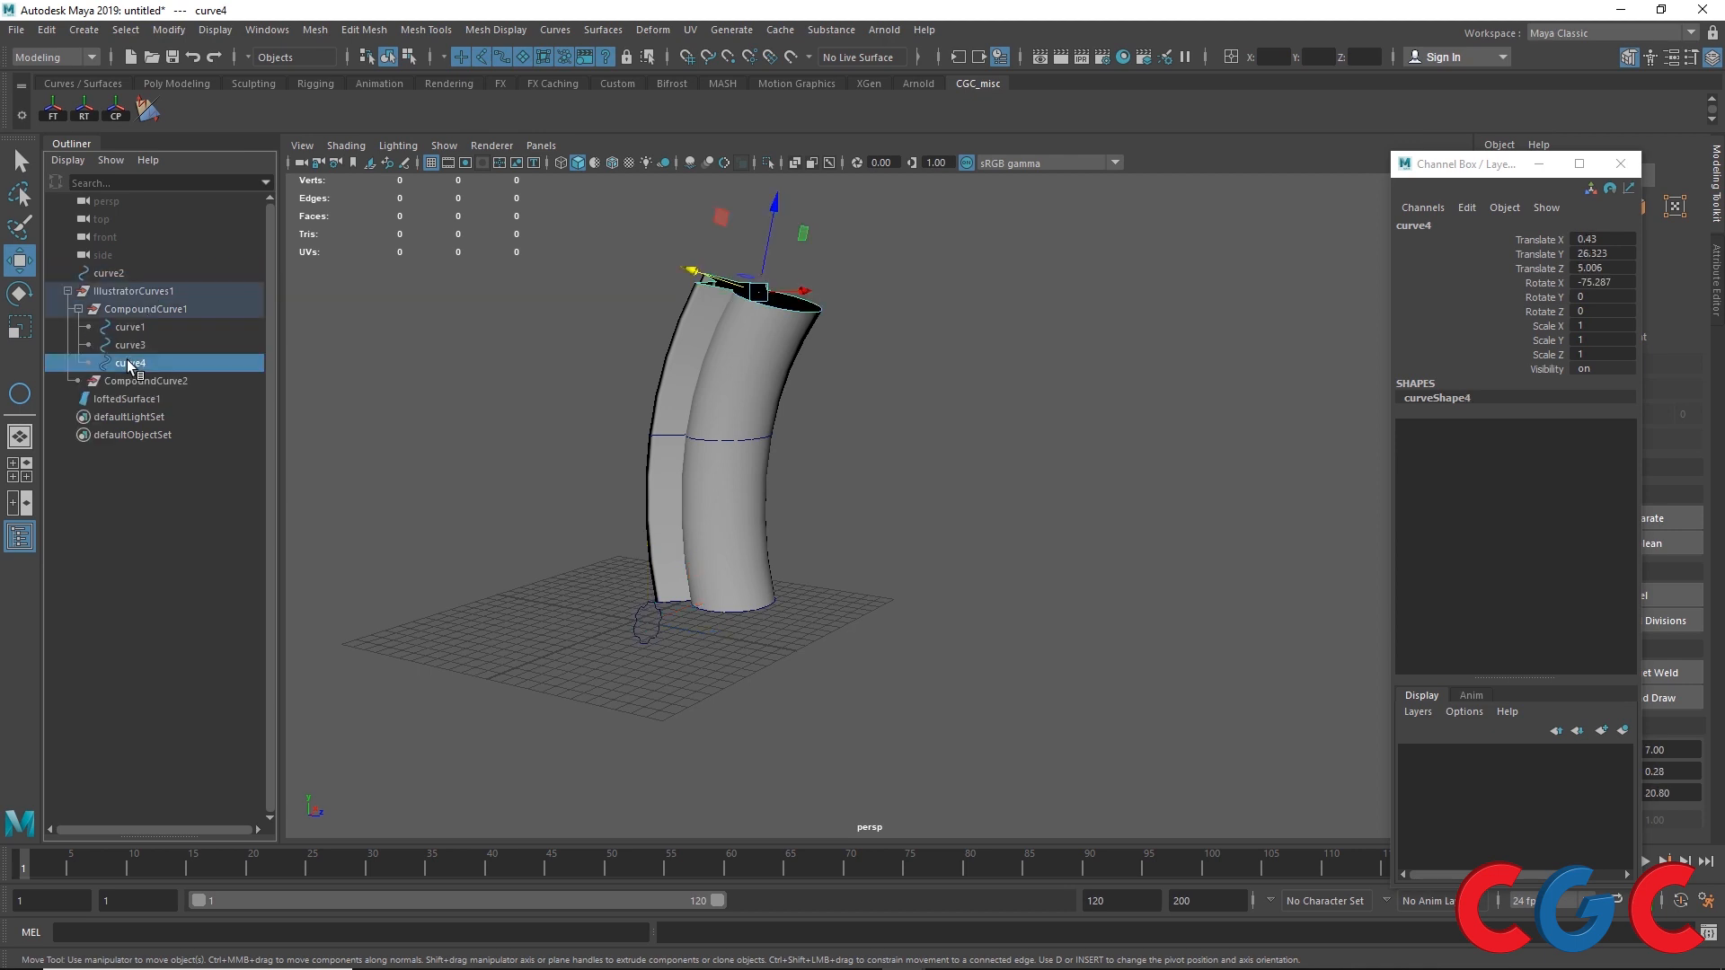
pyautogui.click(133, 328)
pyautogui.press('r')
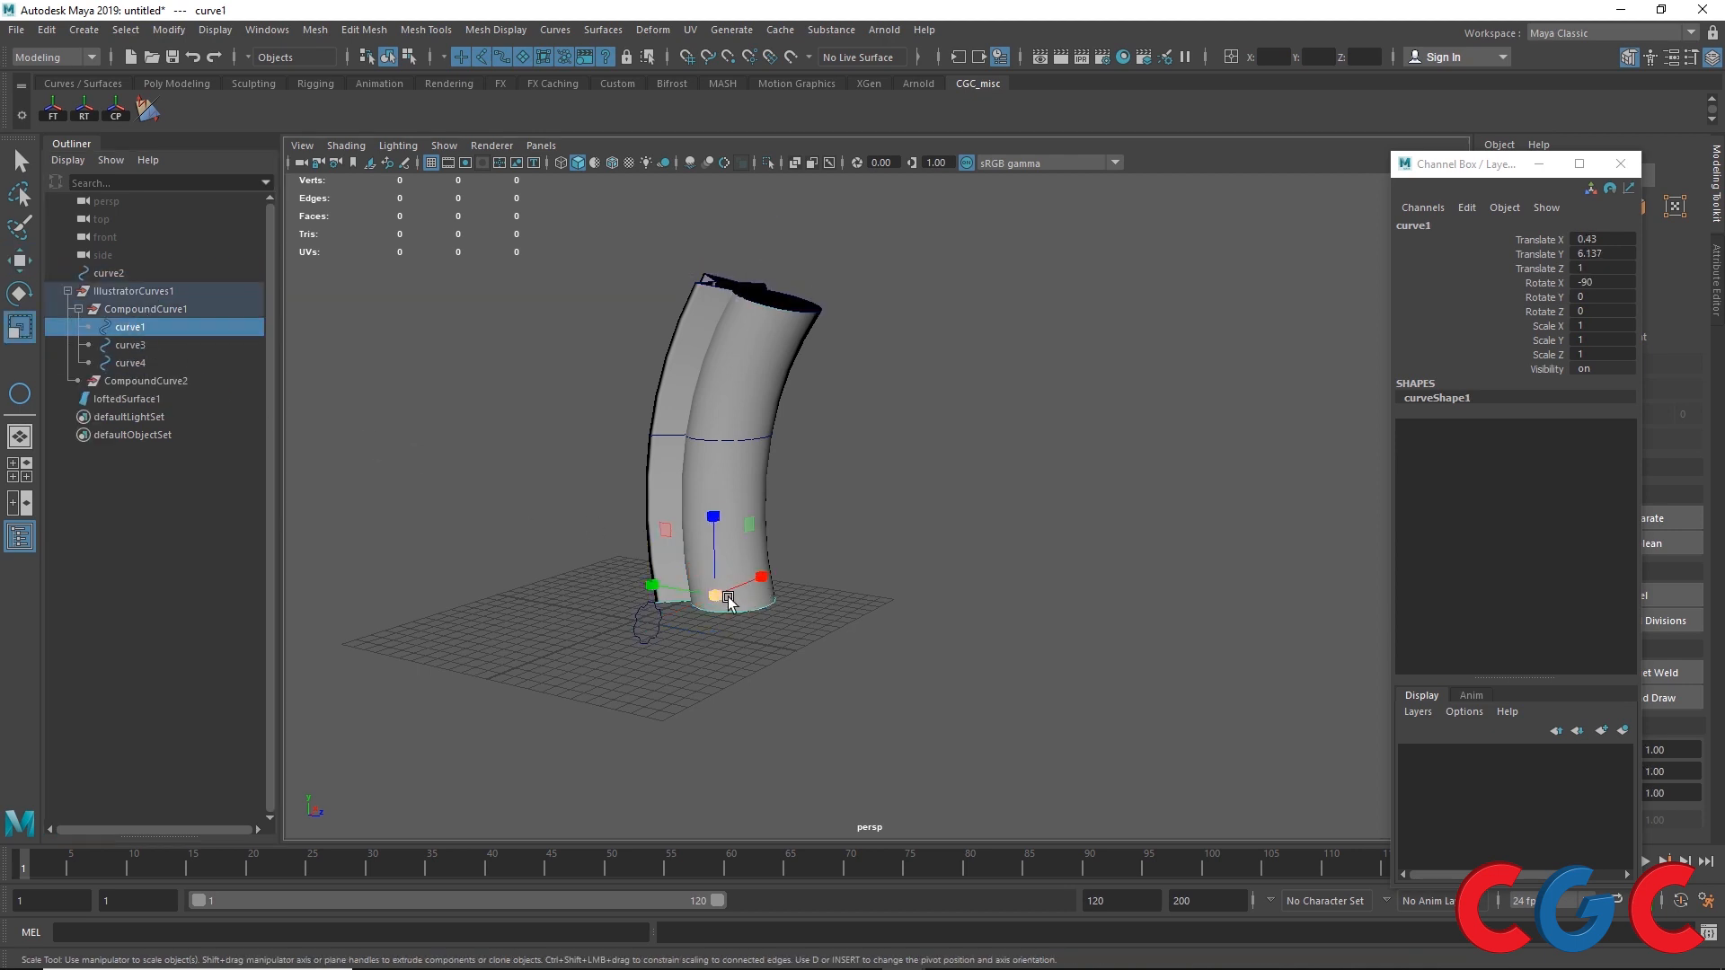
pyautogui.moveTo(715, 596); pyautogui.dragTo(667, 594)
# Step: Scale the middle profile curve to about 0.78 and the top profile curve to about 1.34
pyautogui.click(129, 347)
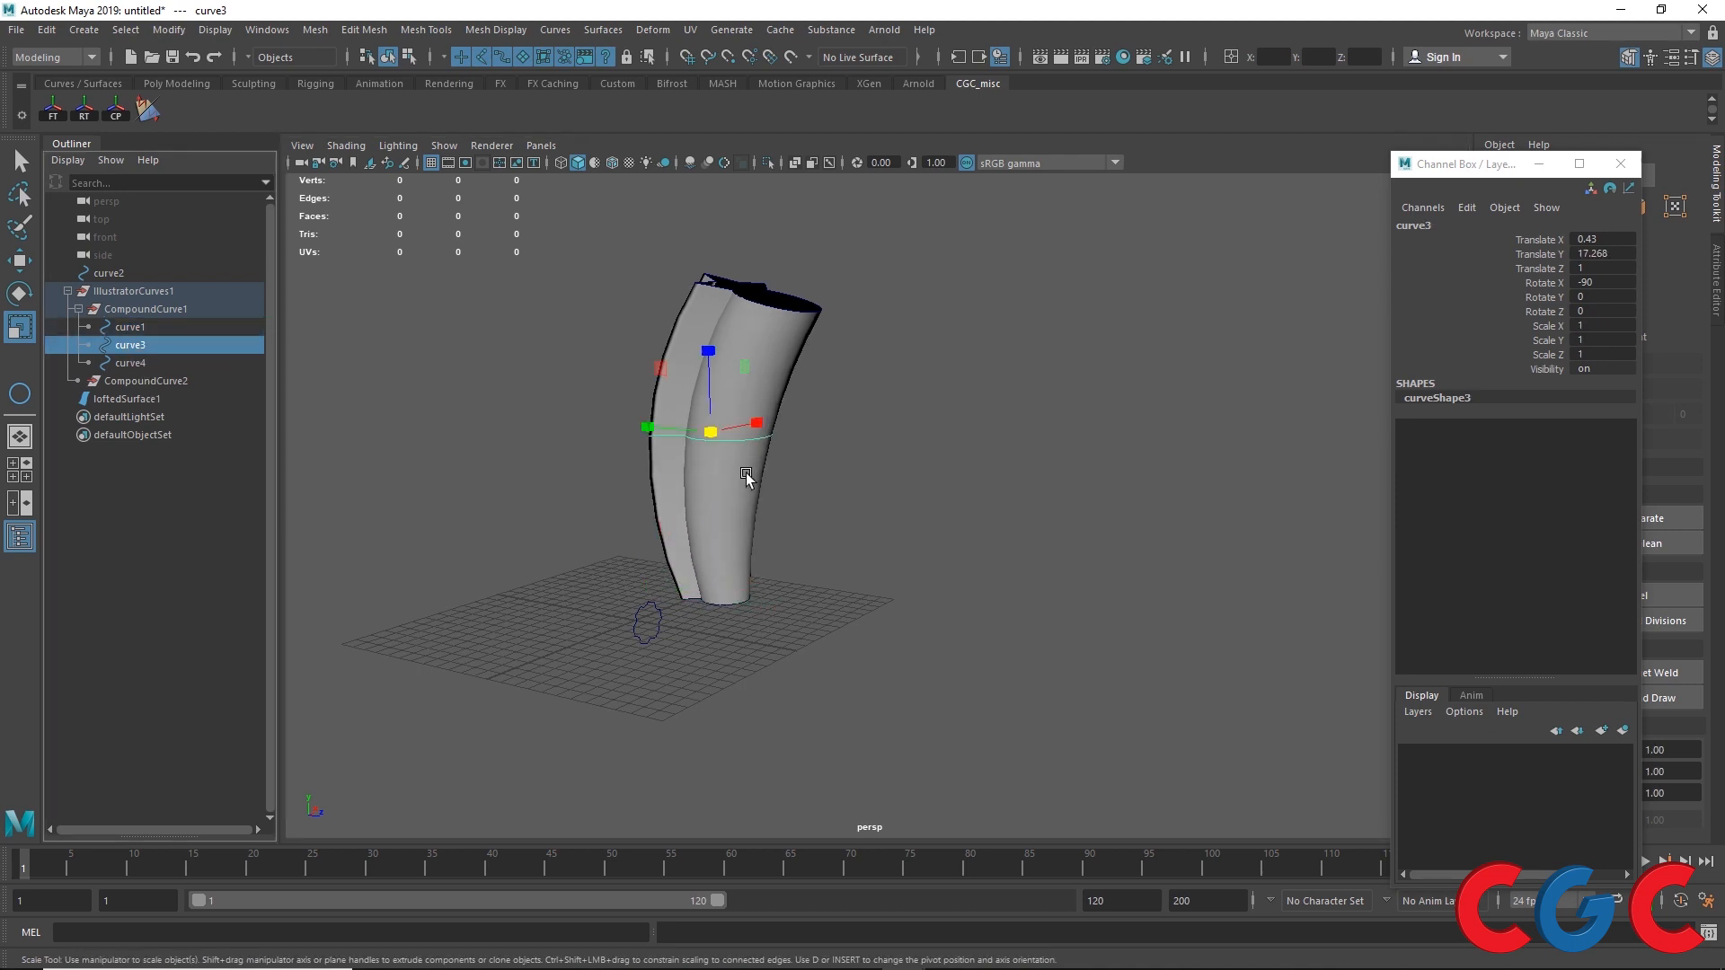
pyautogui.moveTo(714, 435); pyautogui.dragTo(761, 521)
pyautogui.click(130, 364)
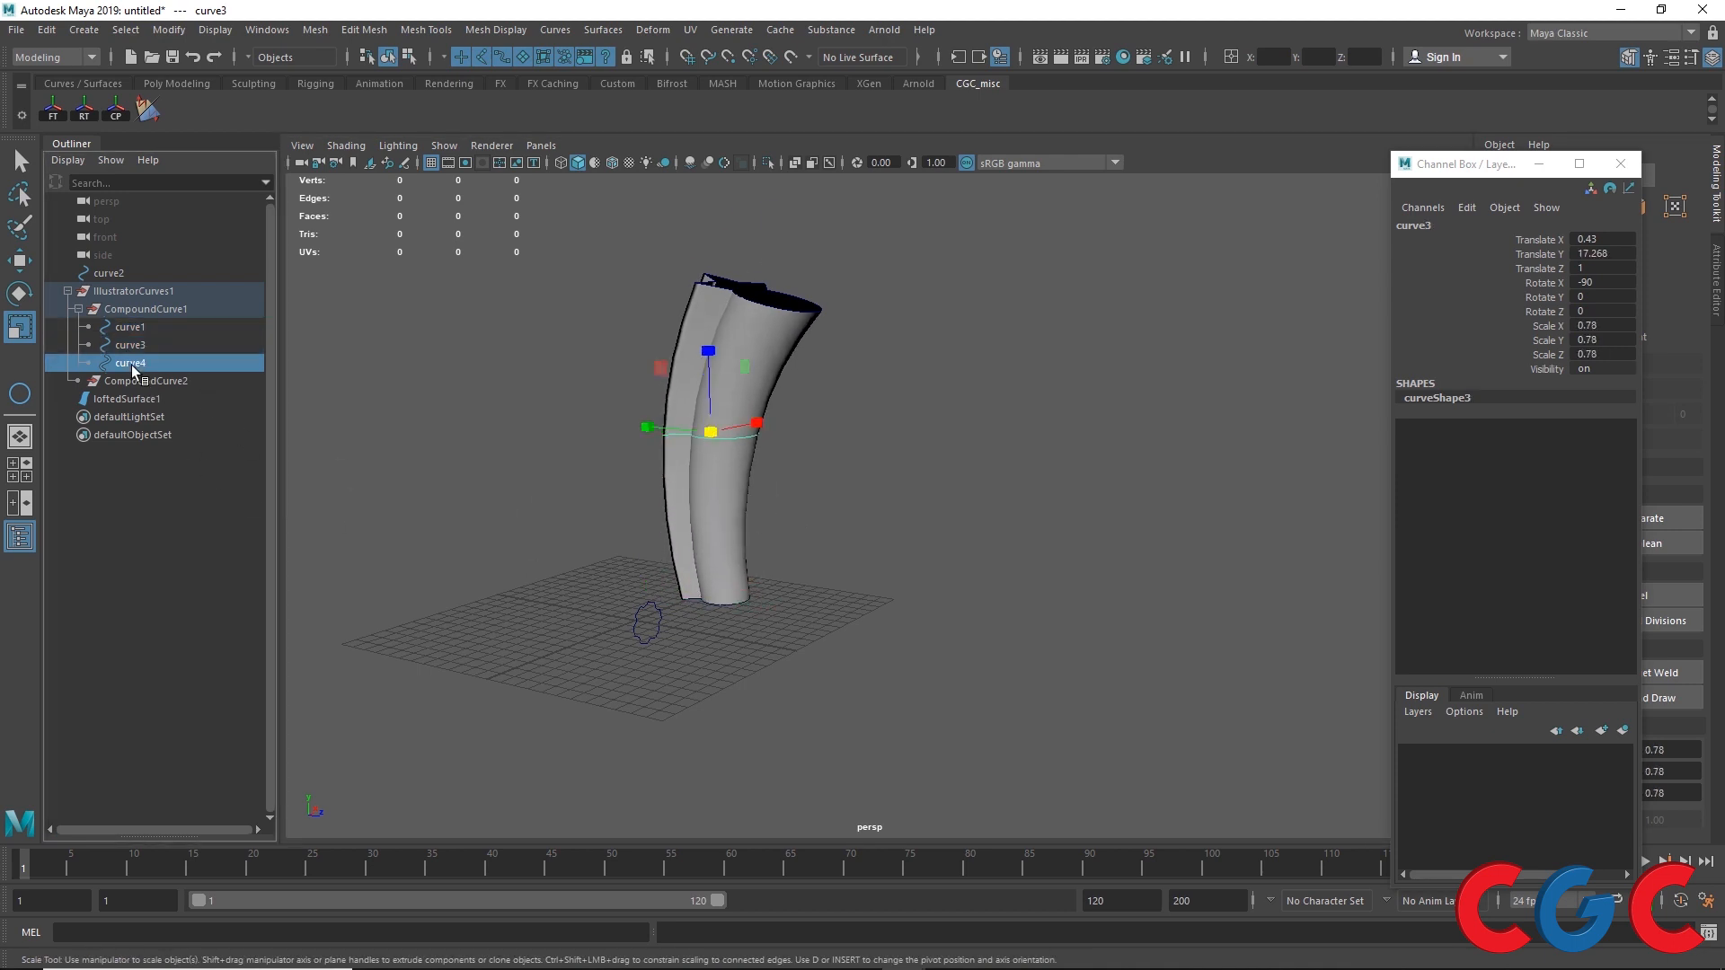
pyautogui.moveTo(759, 289); pyautogui.dragTo(824, 446)
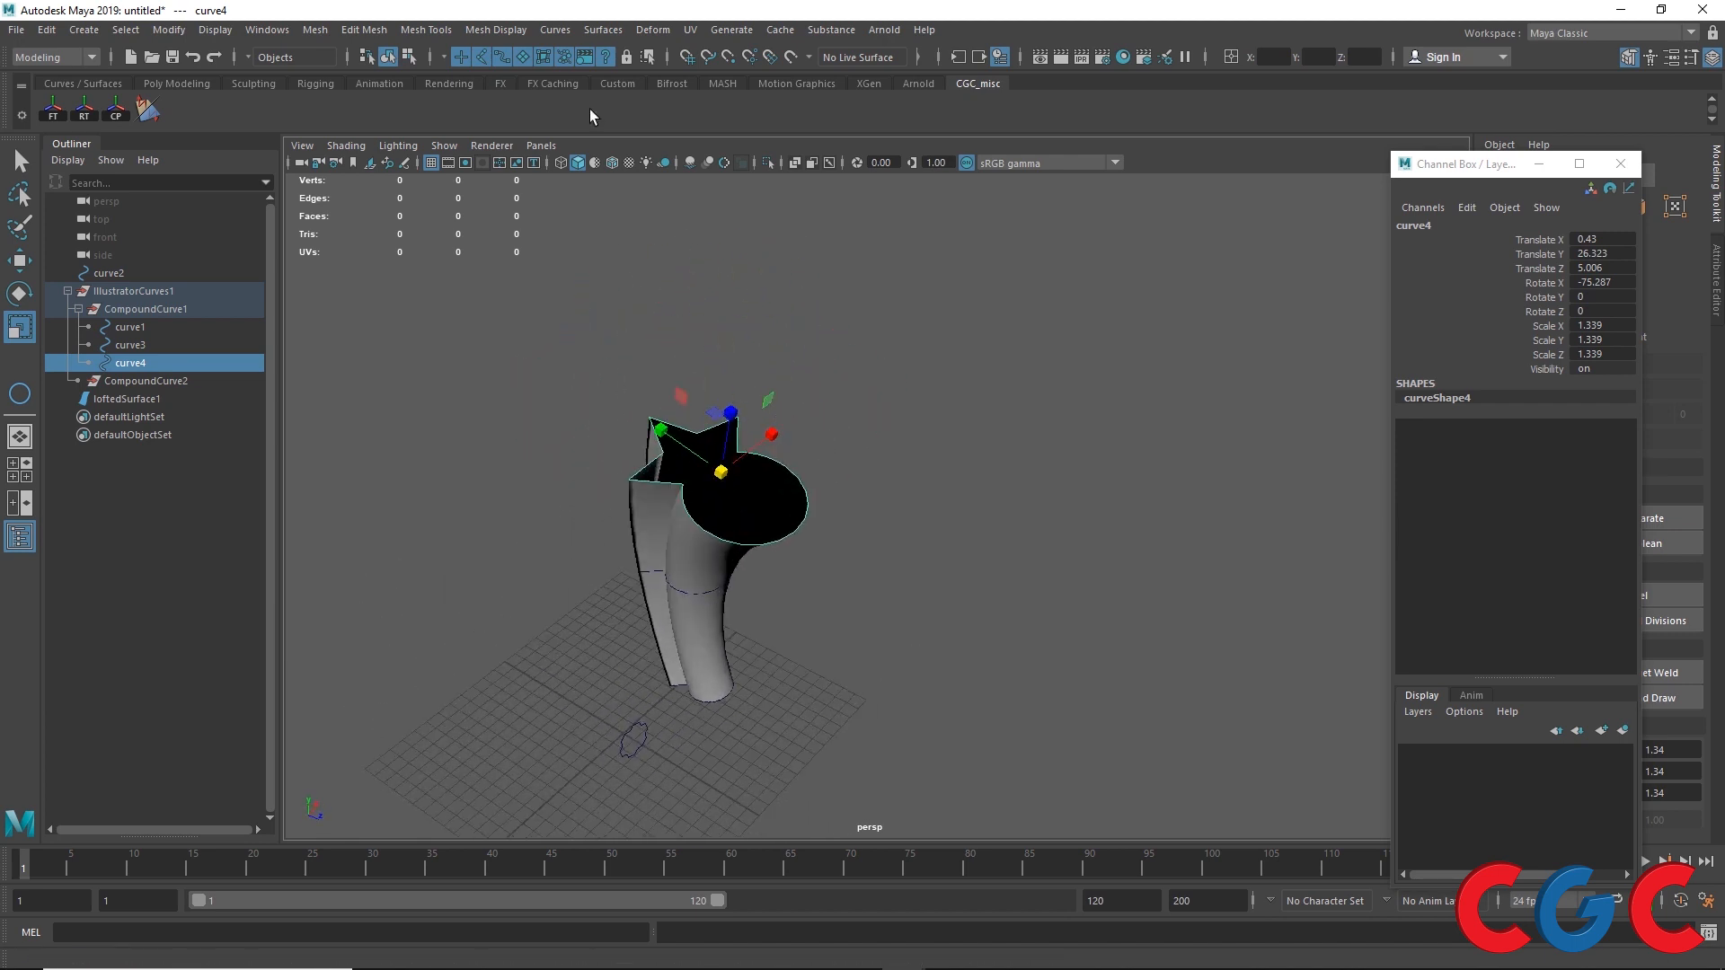
# Step: Cap the top profile curve with a Planar surface and reverse its direction
pyautogui.click(603, 29)
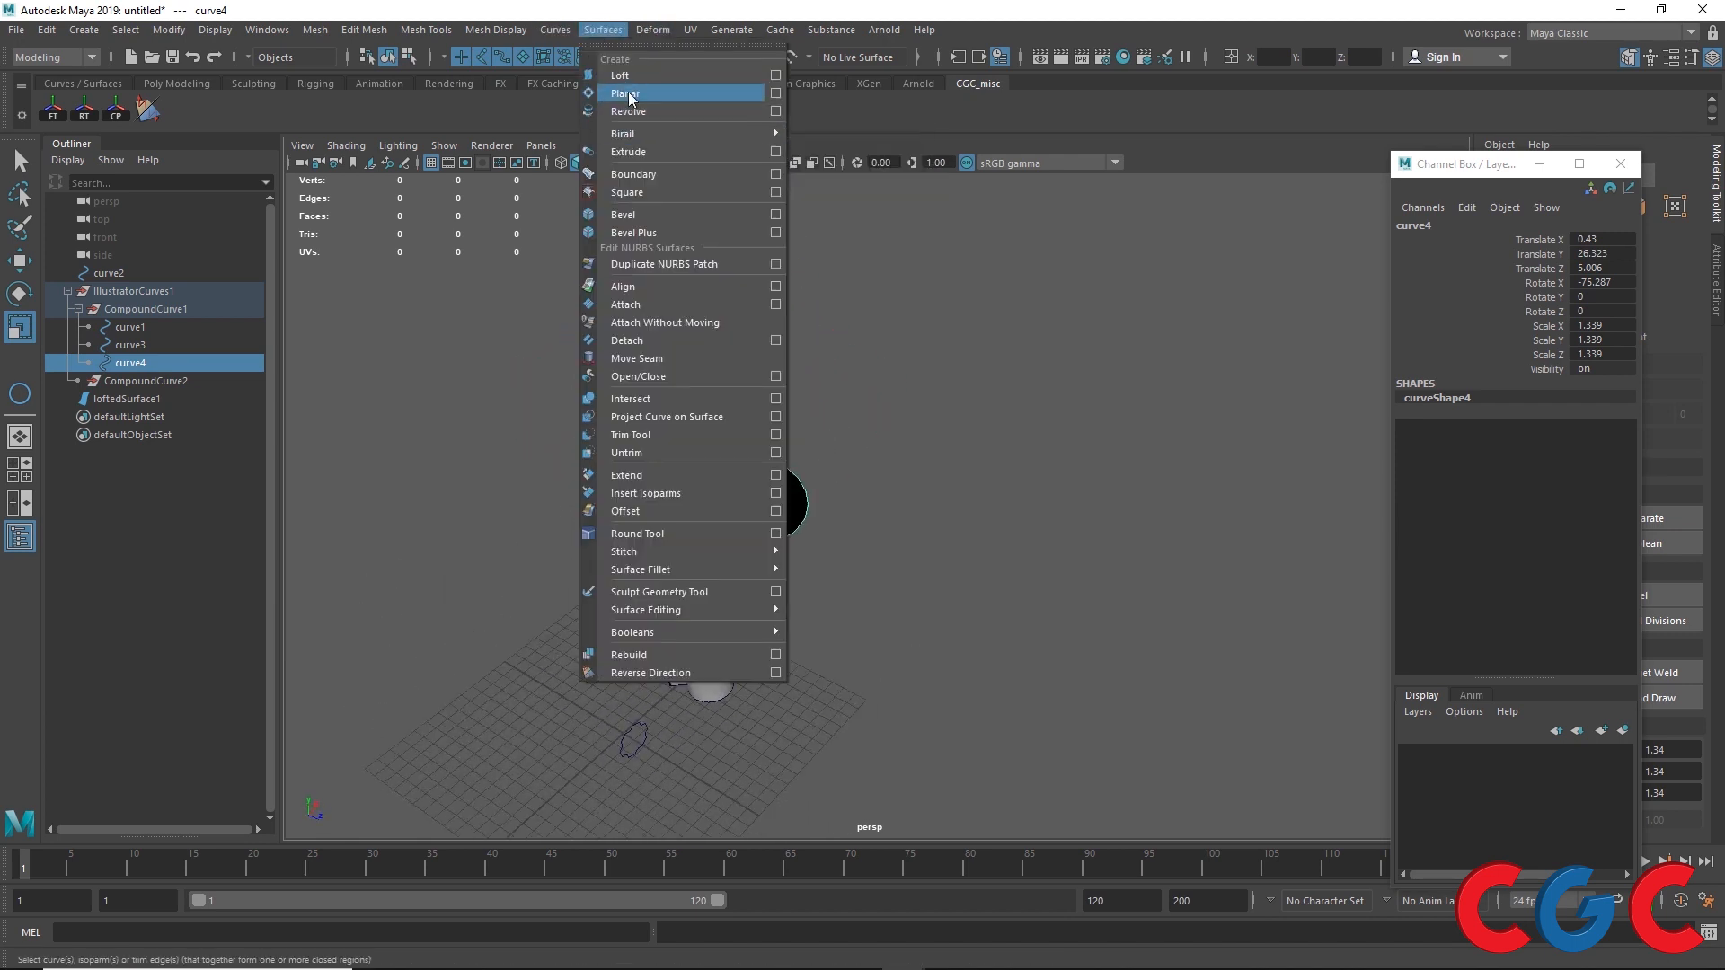
pyautogui.click(620, 88)
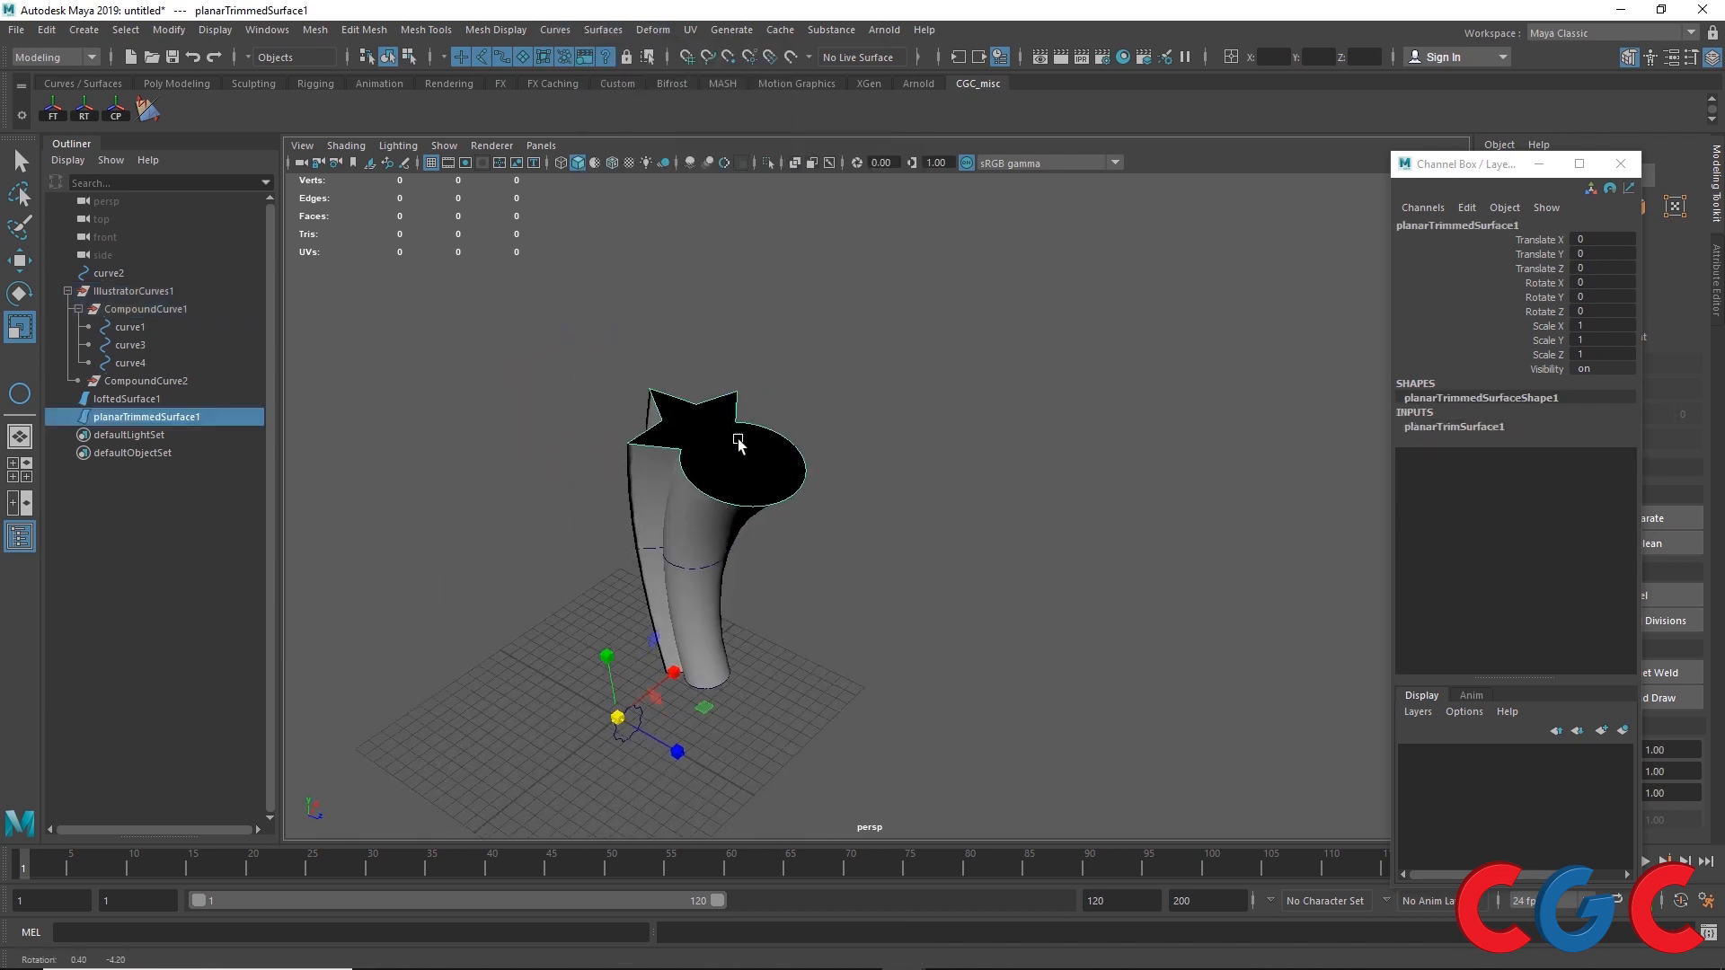
pyautogui.click(151, 111)
# Step: Select the gear-shaped curve and rotate it about -60° about X
pyautogui.keyDown('alt'); pyautogui.moveTo(557, 503); pyautogui.dragTo(770, 737); pyautogui.keyUp('alt')
pyautogui.click(627, 463)
pyautogui.click(805, 710)
pyautogui.press('e')
pyautogui.moveTo(698, 627); pyautogui.dragTo(663, 580)
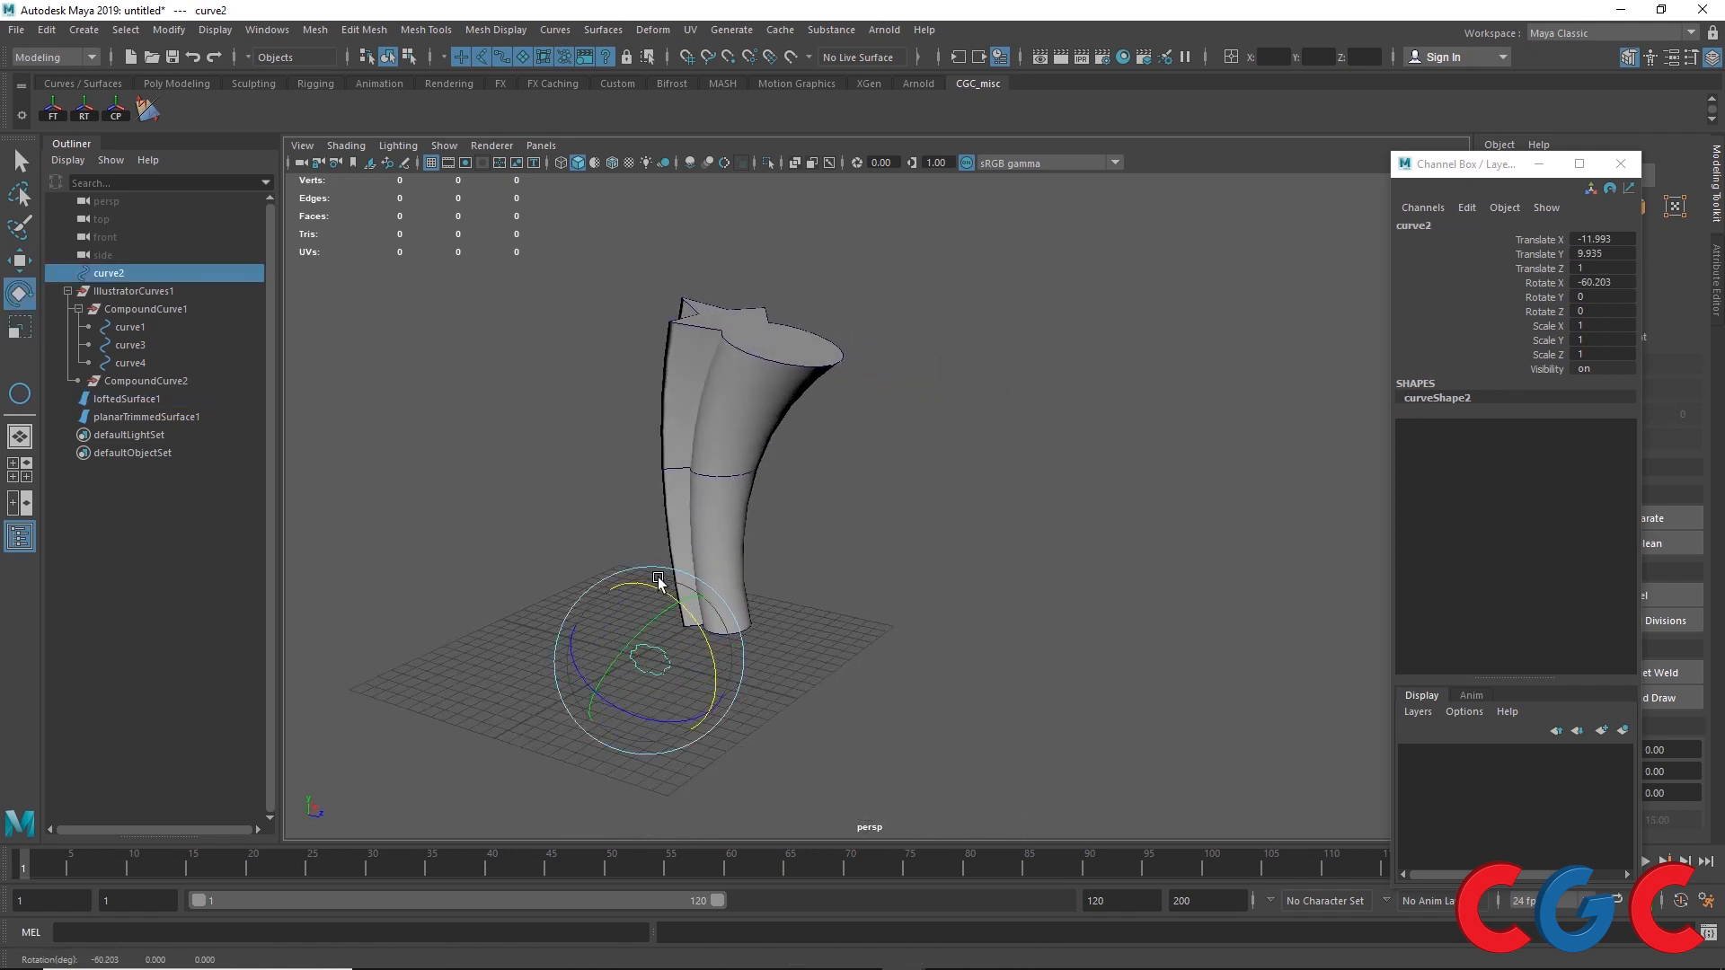
# Step: Duplicate the gear curve and move the copy up beside the lofted leg
pyautogui.hotkey('ctrl', 'd')
pyautogui.press('w')
pyautogui.keyDown('shift'); pyautogui.click(673, 617); pyautogui.keyUp('shift')
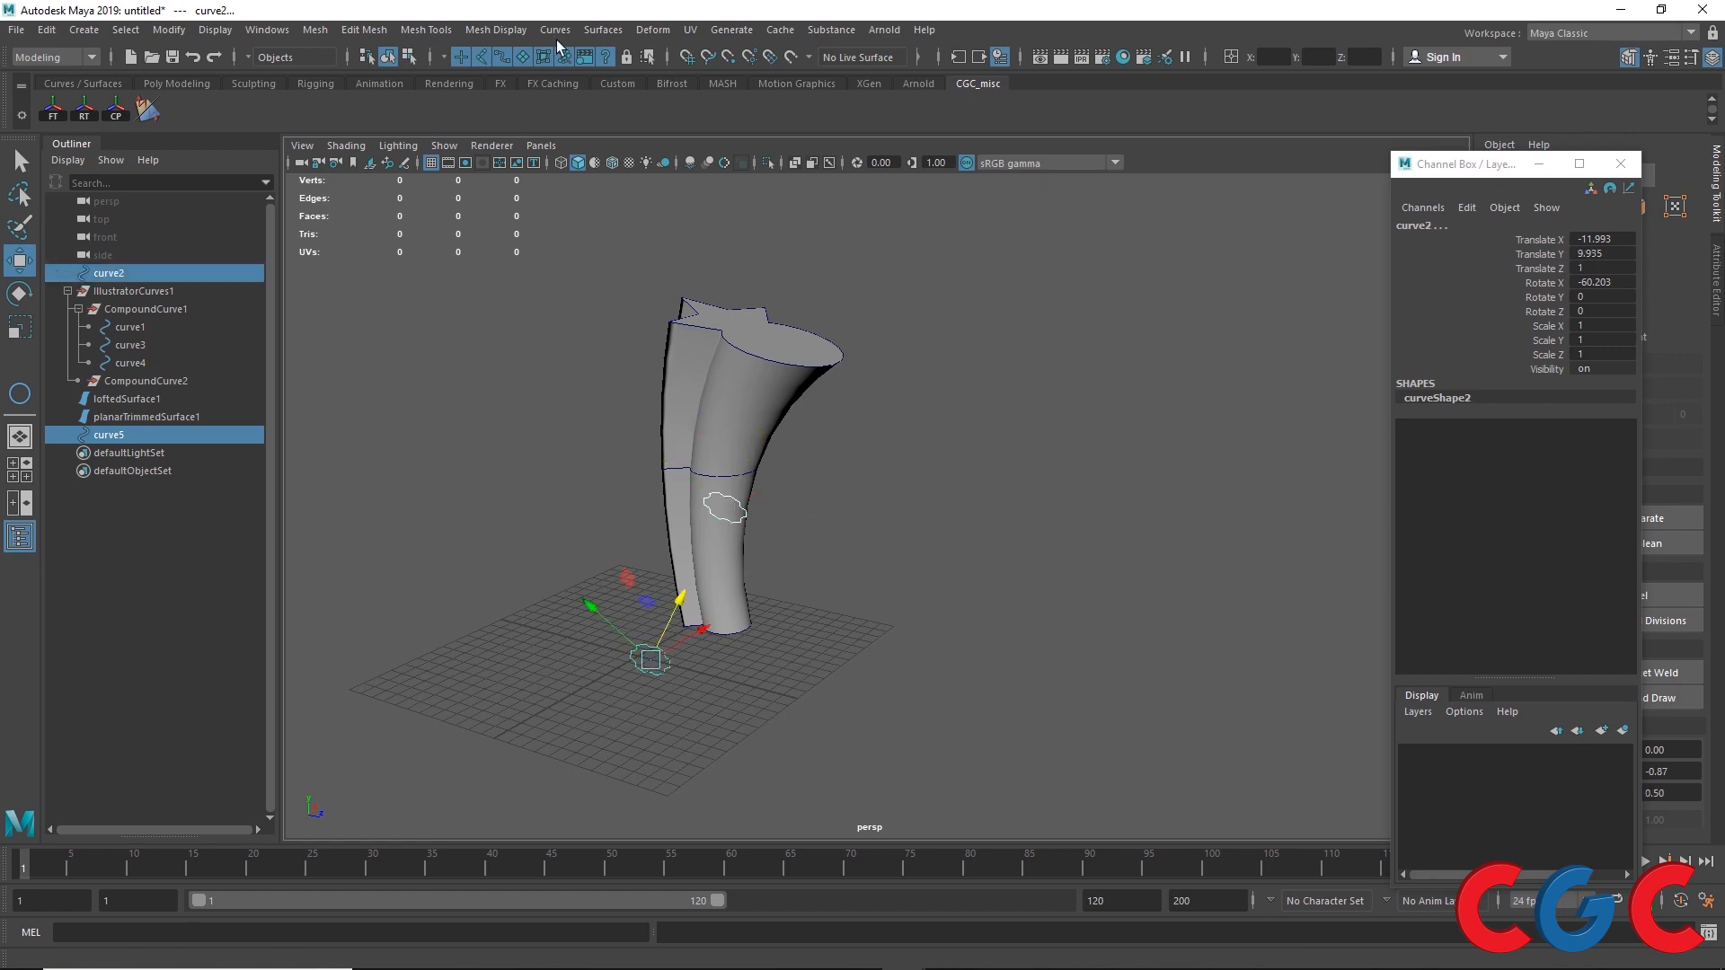
# Step: Loft the two gear curves into a surface
pyautogui.click(603, 29)
pyautogui.click(629, 59)
pyautogui.keyDown('alt'); pyautogui.moveTo(713, 673); pyautogui.dragTo(613, 640); pyautogui.keyUp('alt')
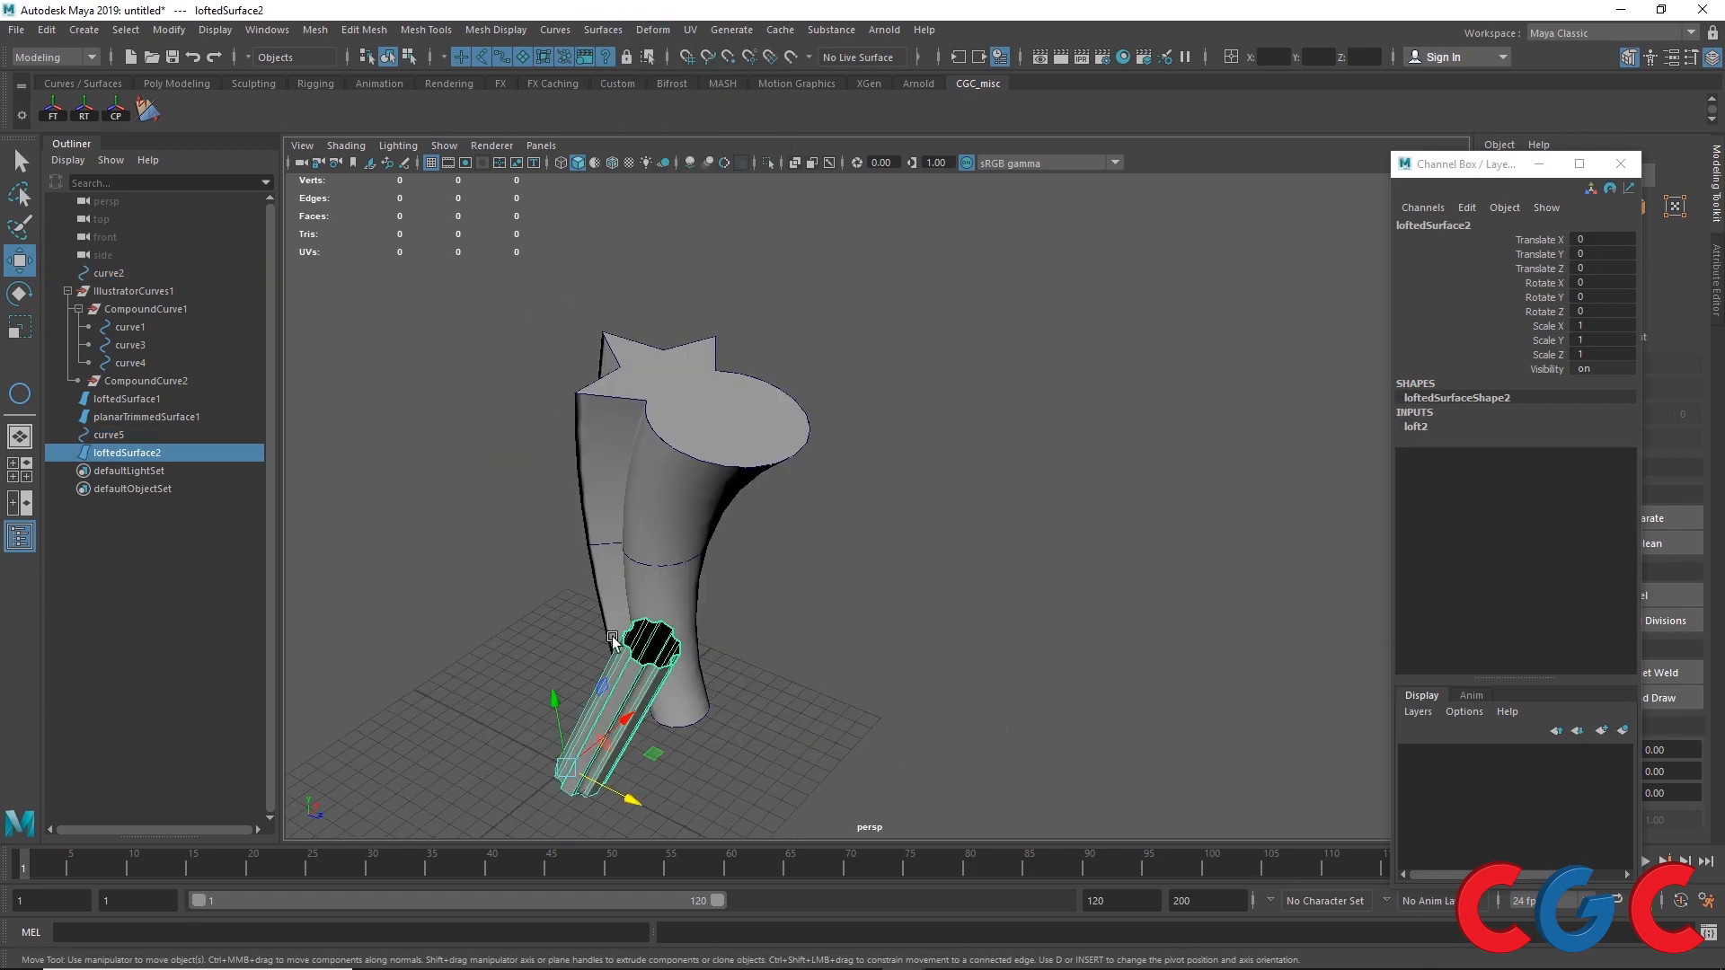
# Step: Create a polygon helix about 13 units tall and 5 wide beside the lofted leg
pyautogui.click(515, 655)
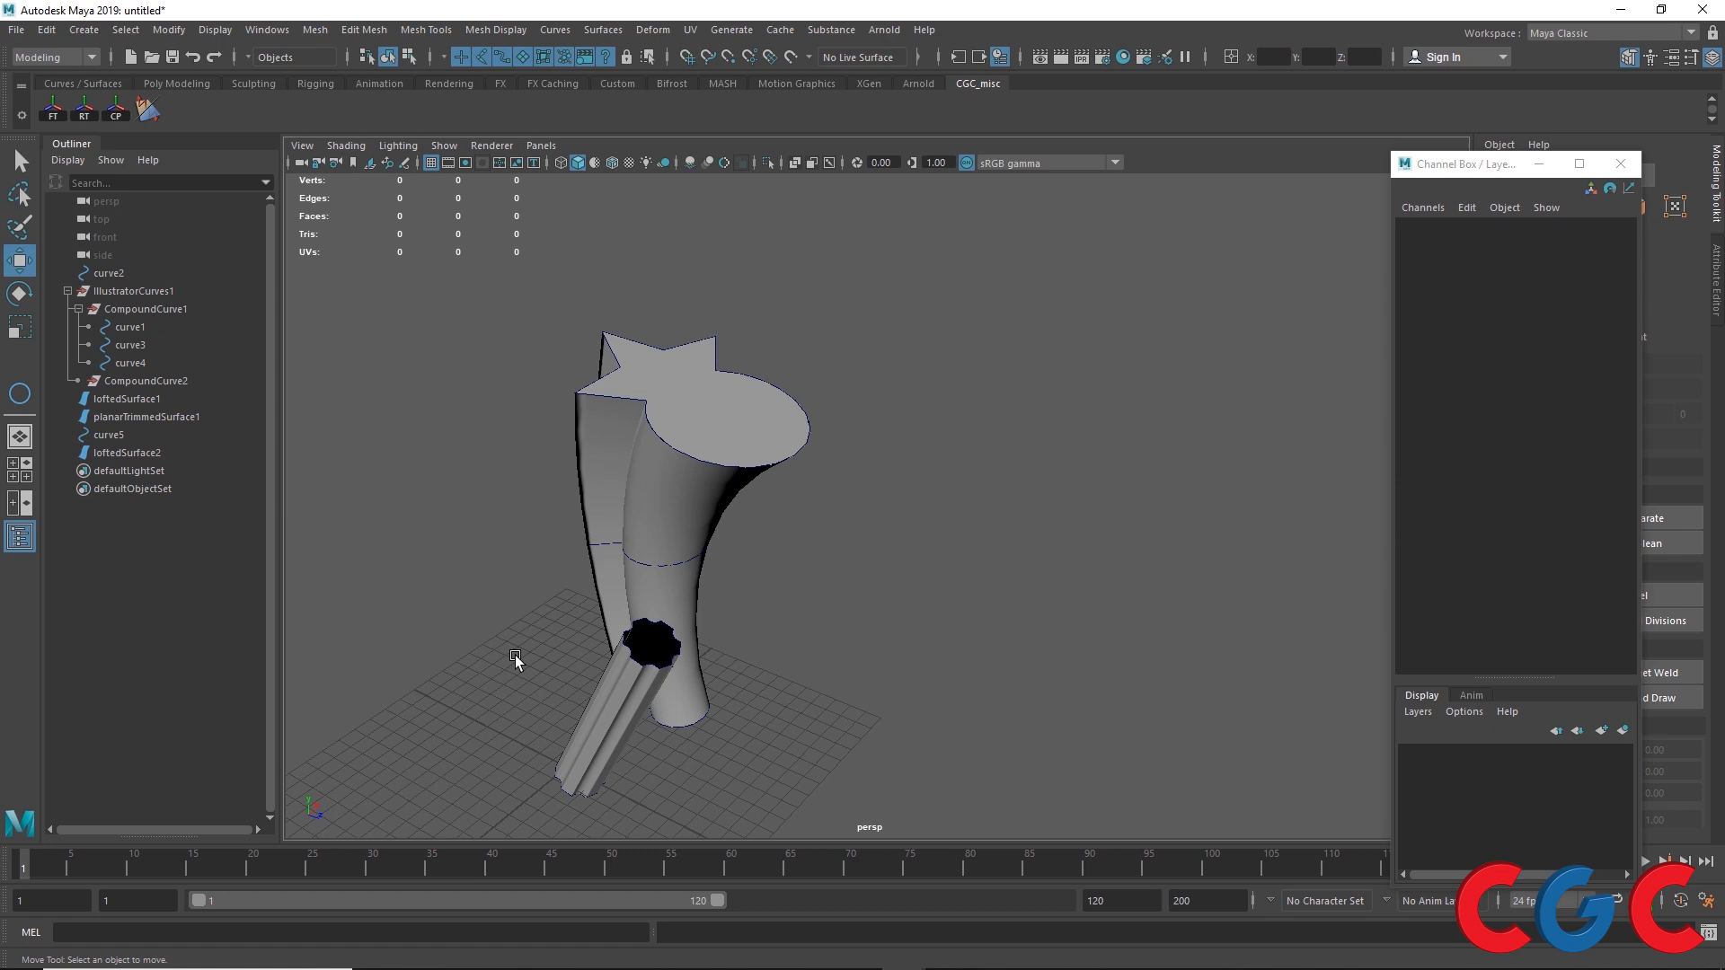
pyautogui.click(182, 30)
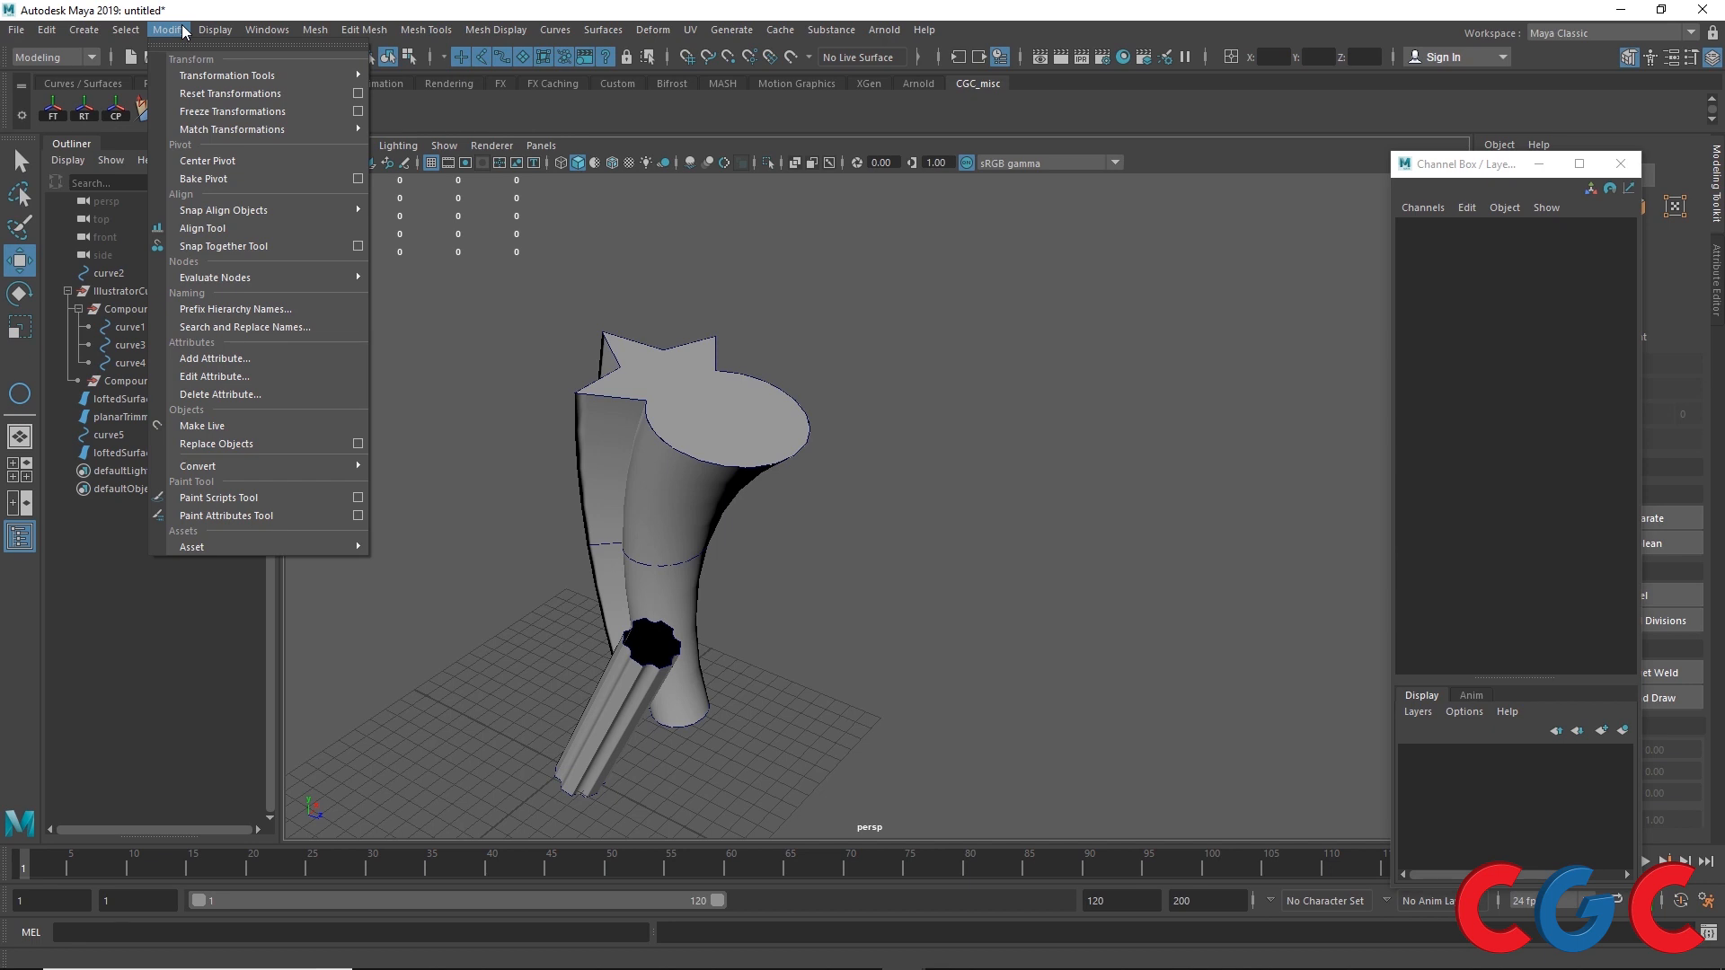
pyautogui.moveTo(126, 30)
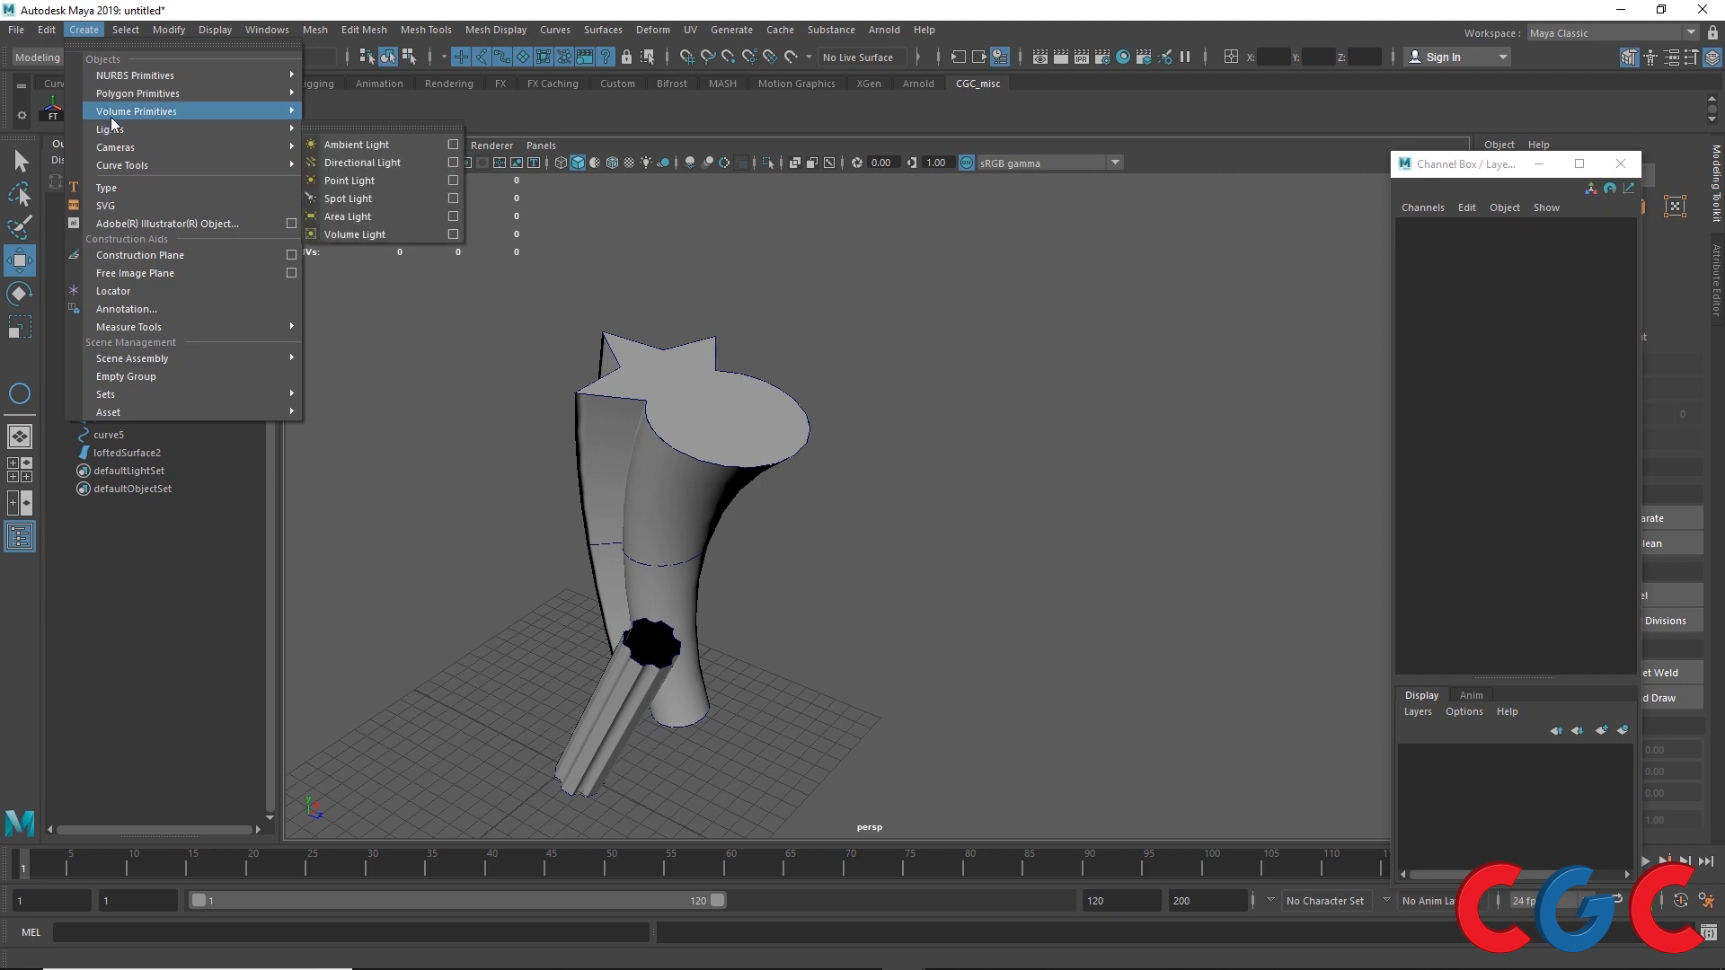
pyautogui.moveTo(142, 78)
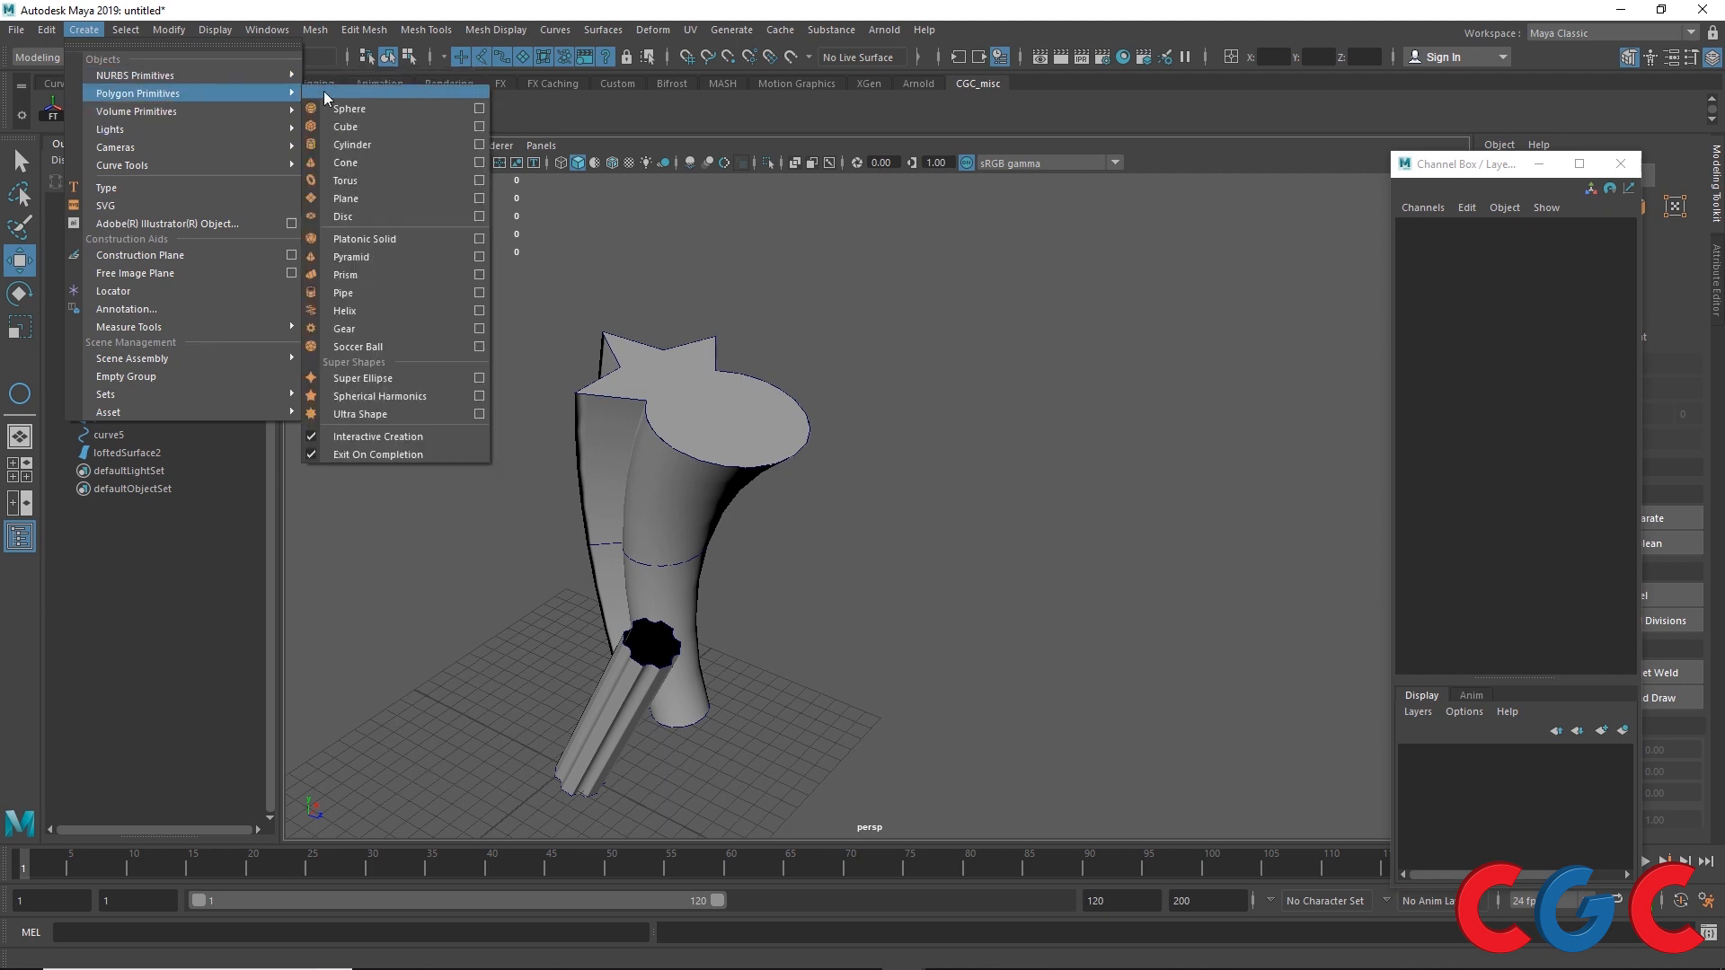
pyautogui.click(361, 311)
pyautogui.moveTo(822, 719); pyautogui.dragTo(860, 514)
pyautogui.moveTo(840, 552); pyautogui.dragTo(855, 356, button='right')
pyautogui.moveTo(840, 455); pyautogui.dragTo(827, 336, button='right')
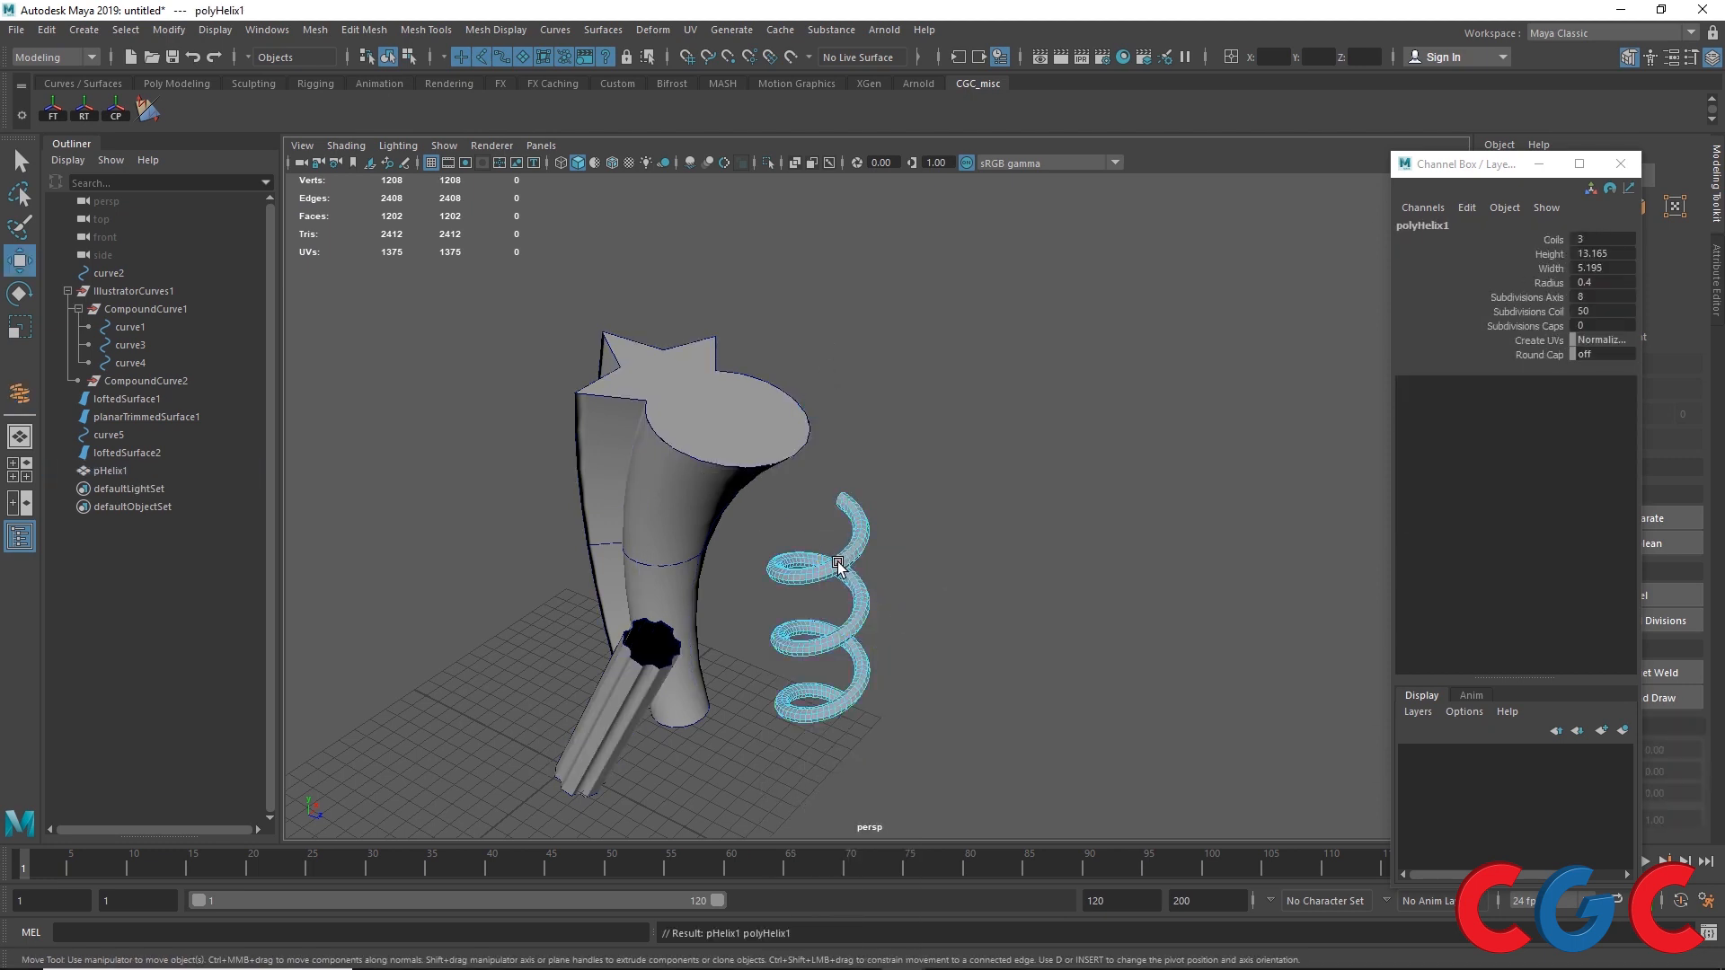
# Step: Convert the helix's edge loop to a curve with Polygon Edges to Curve using Best guess form and 3 Cubic degree
pyautogui.doubleClick(841, 564)
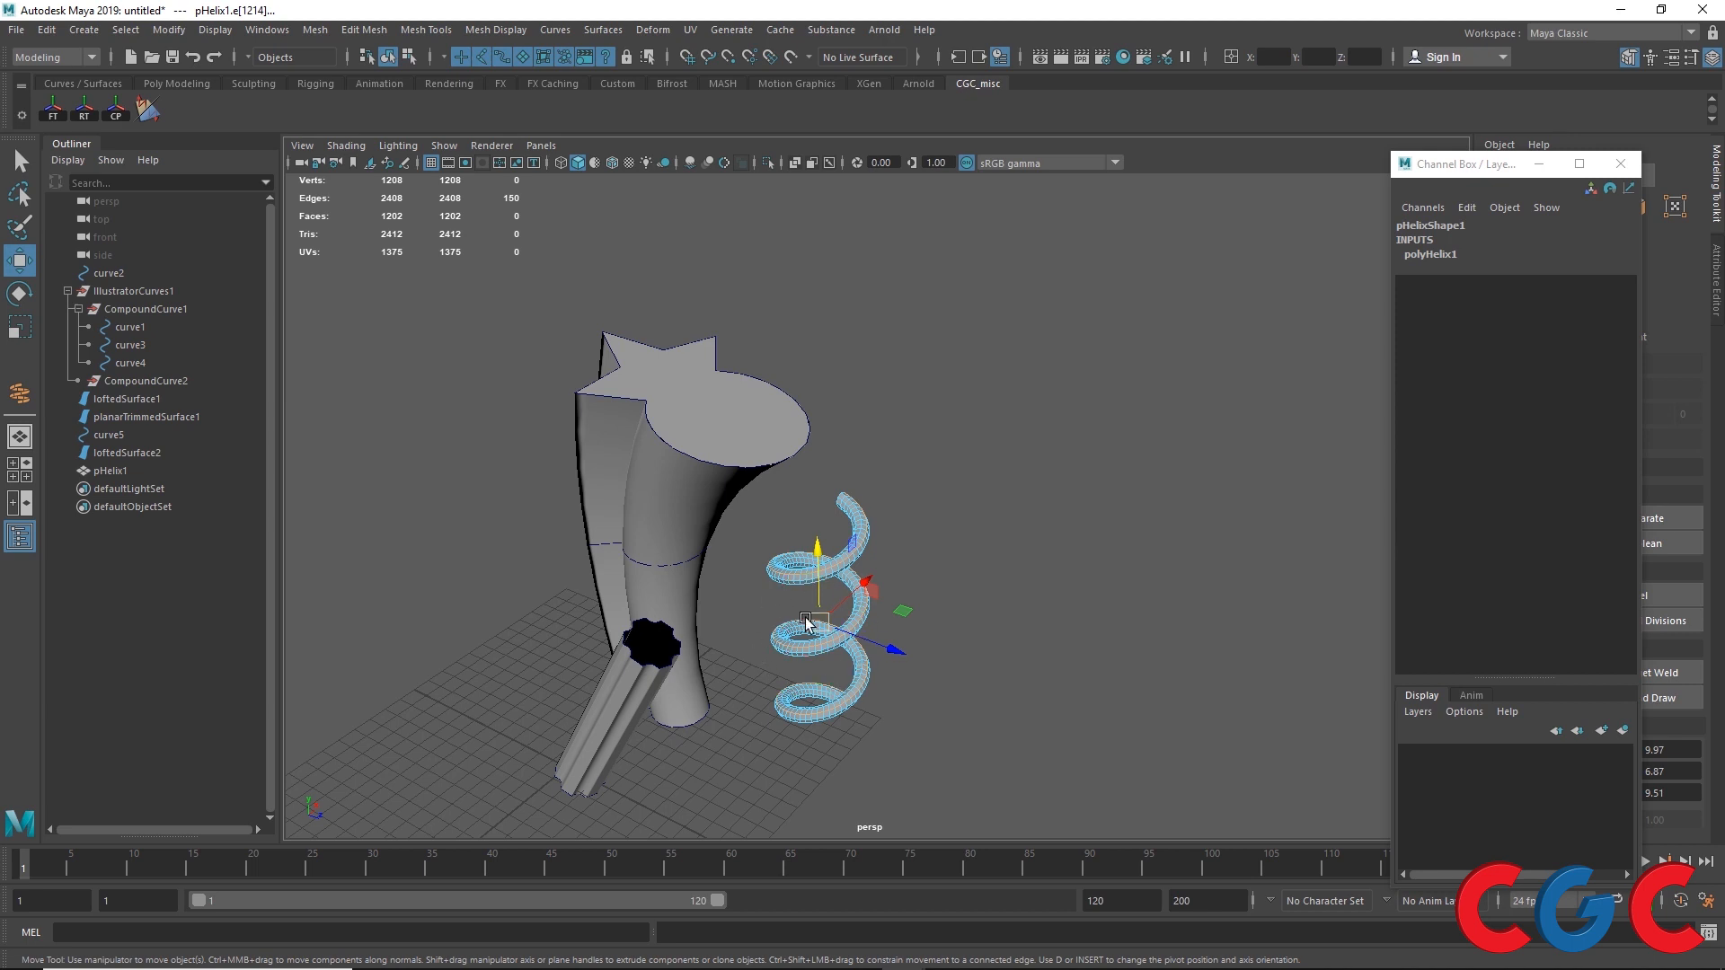
pyautogui.click(86, 32)
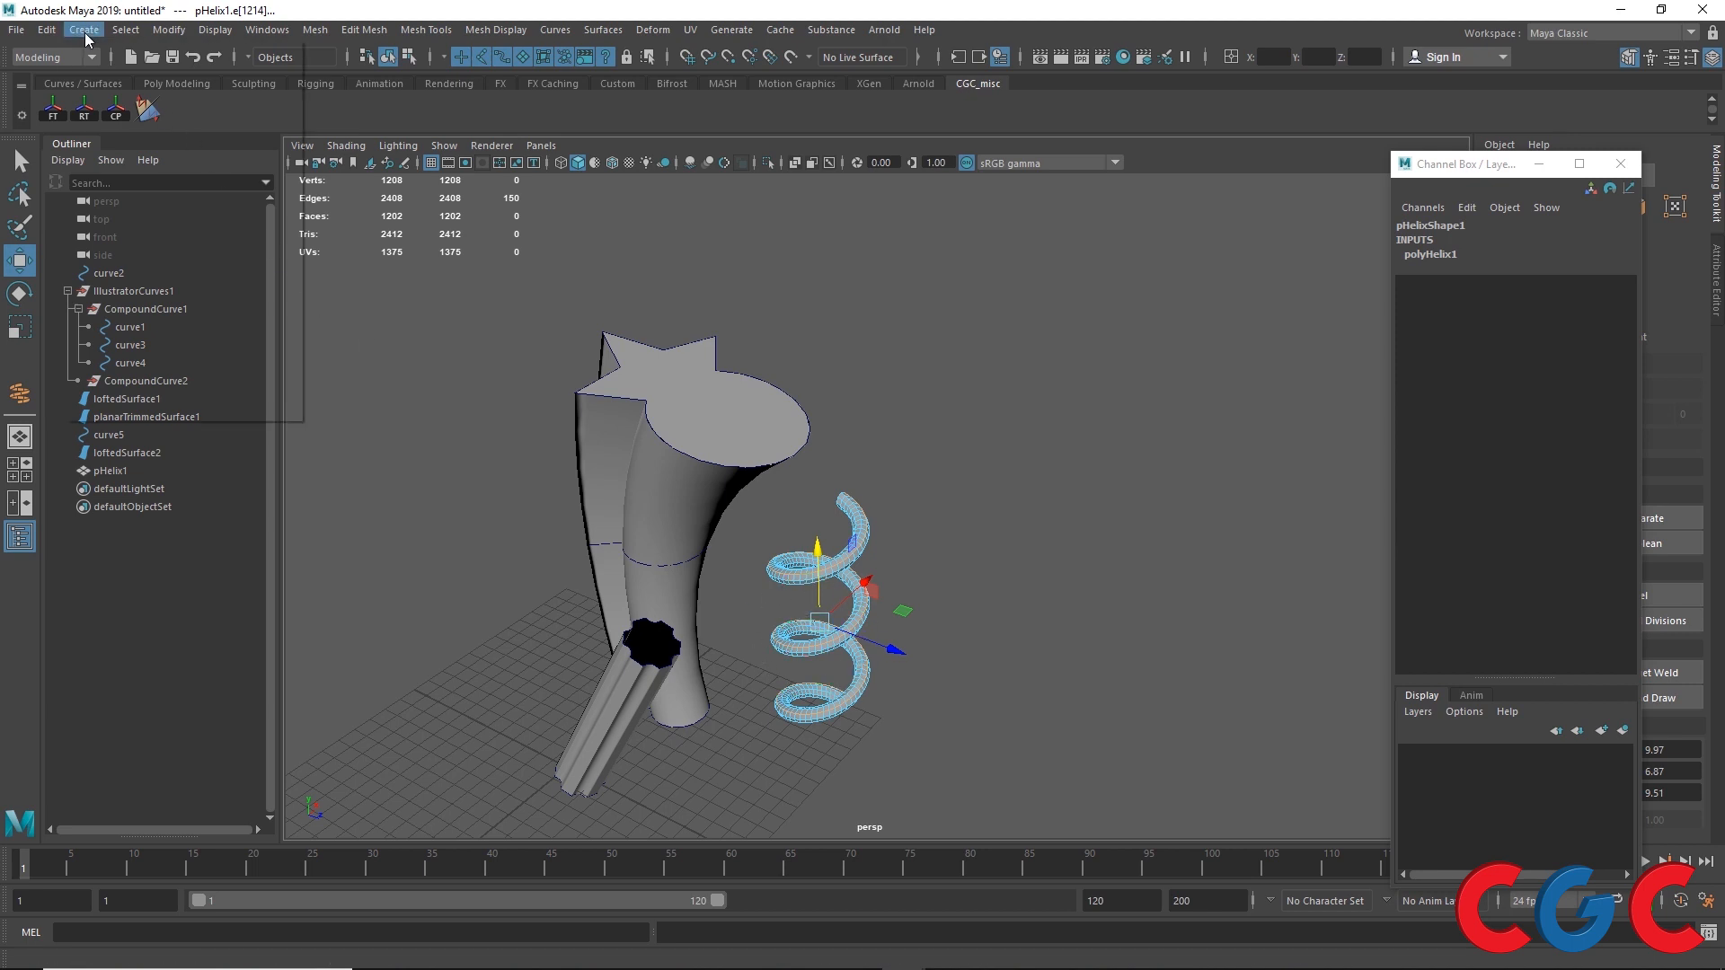
pyautogui.click(169, 30)
pyautogui.moveTo(297, 467)
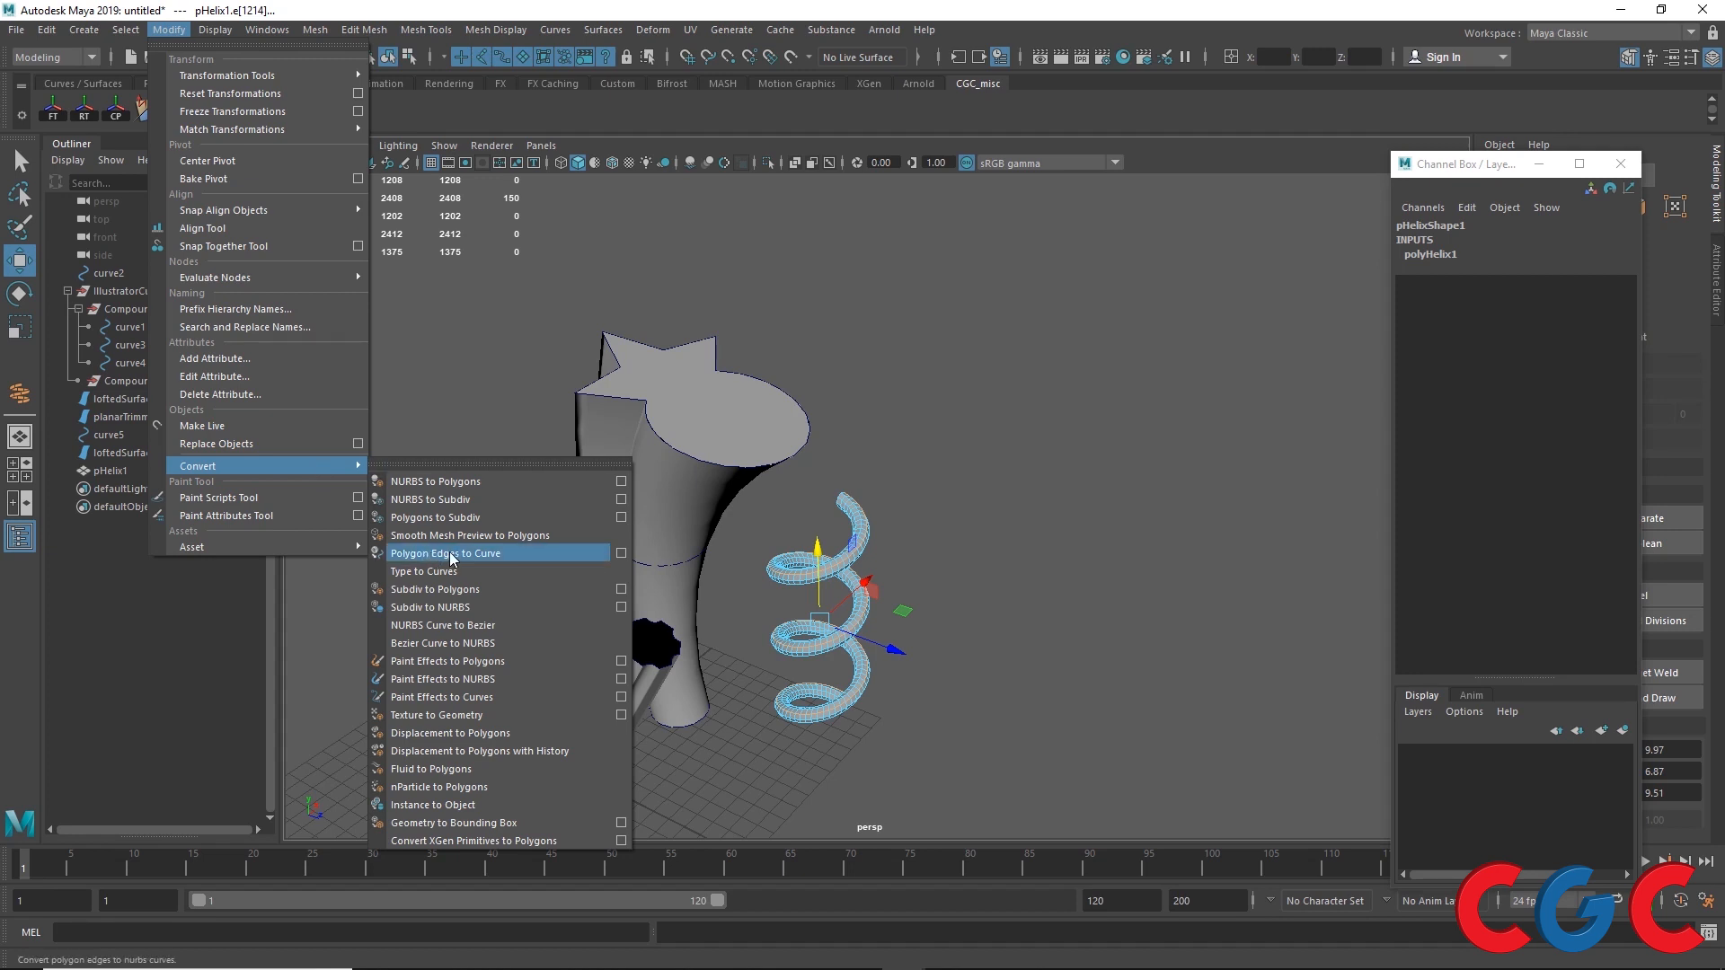
pyautogui.click(620, 554)
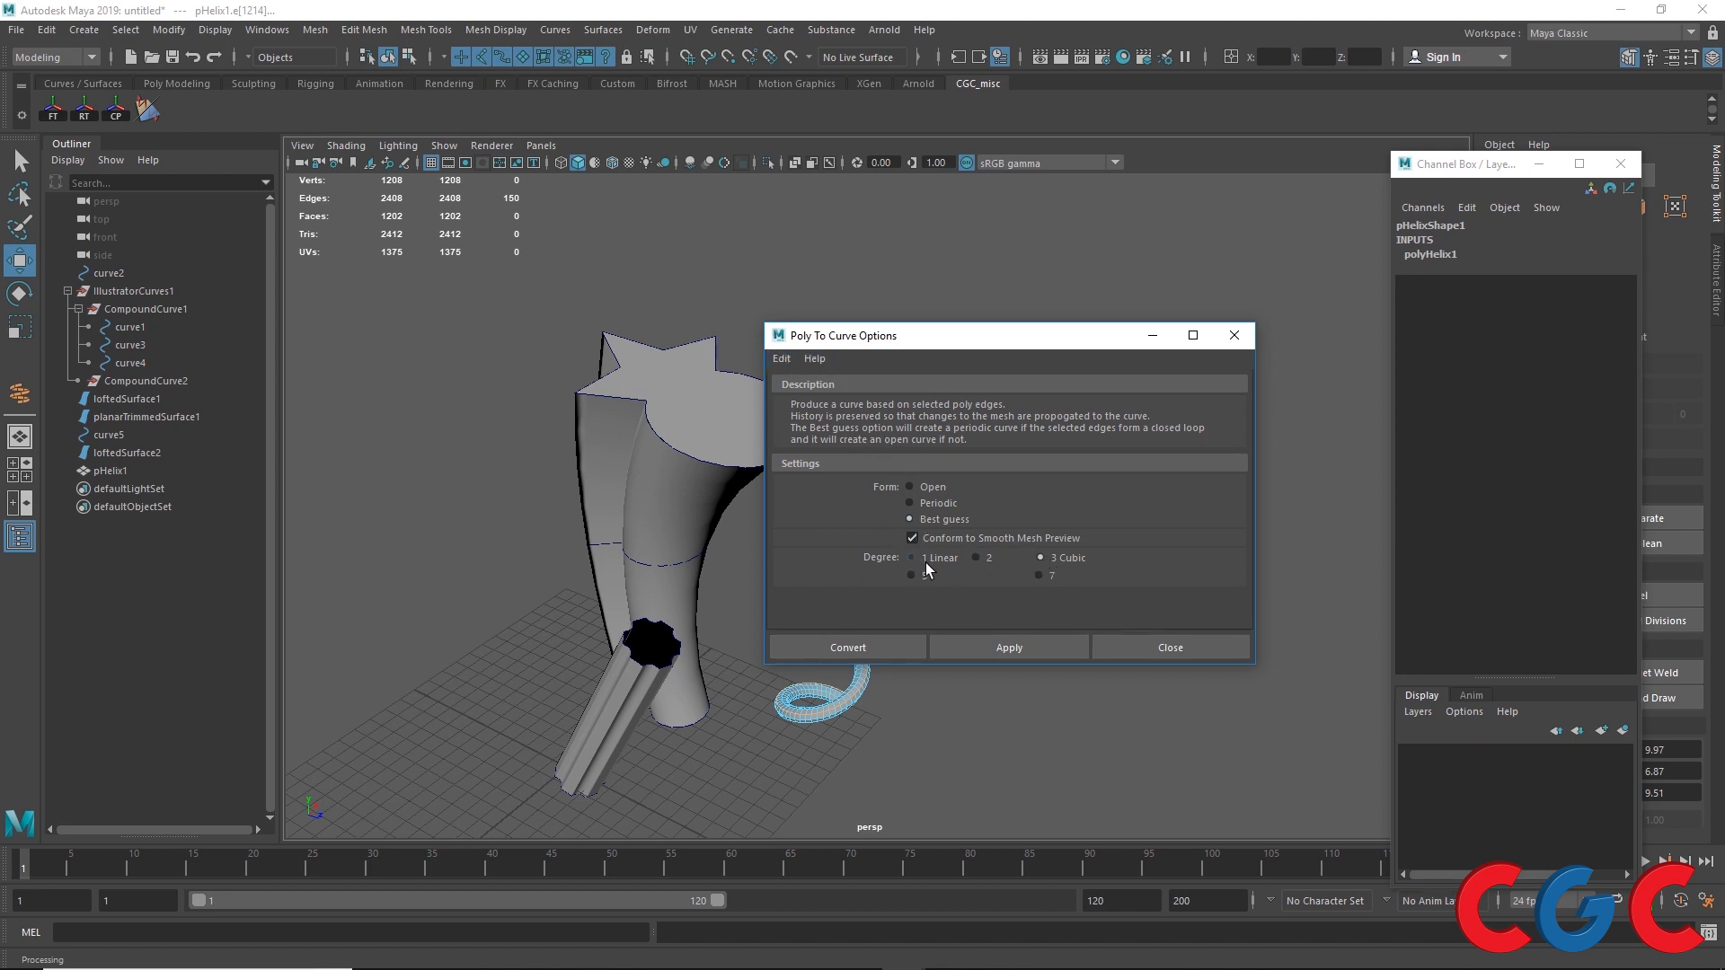
pyautogui.moveTo(982, 346); pyautogui.dragTo(1189, 262)
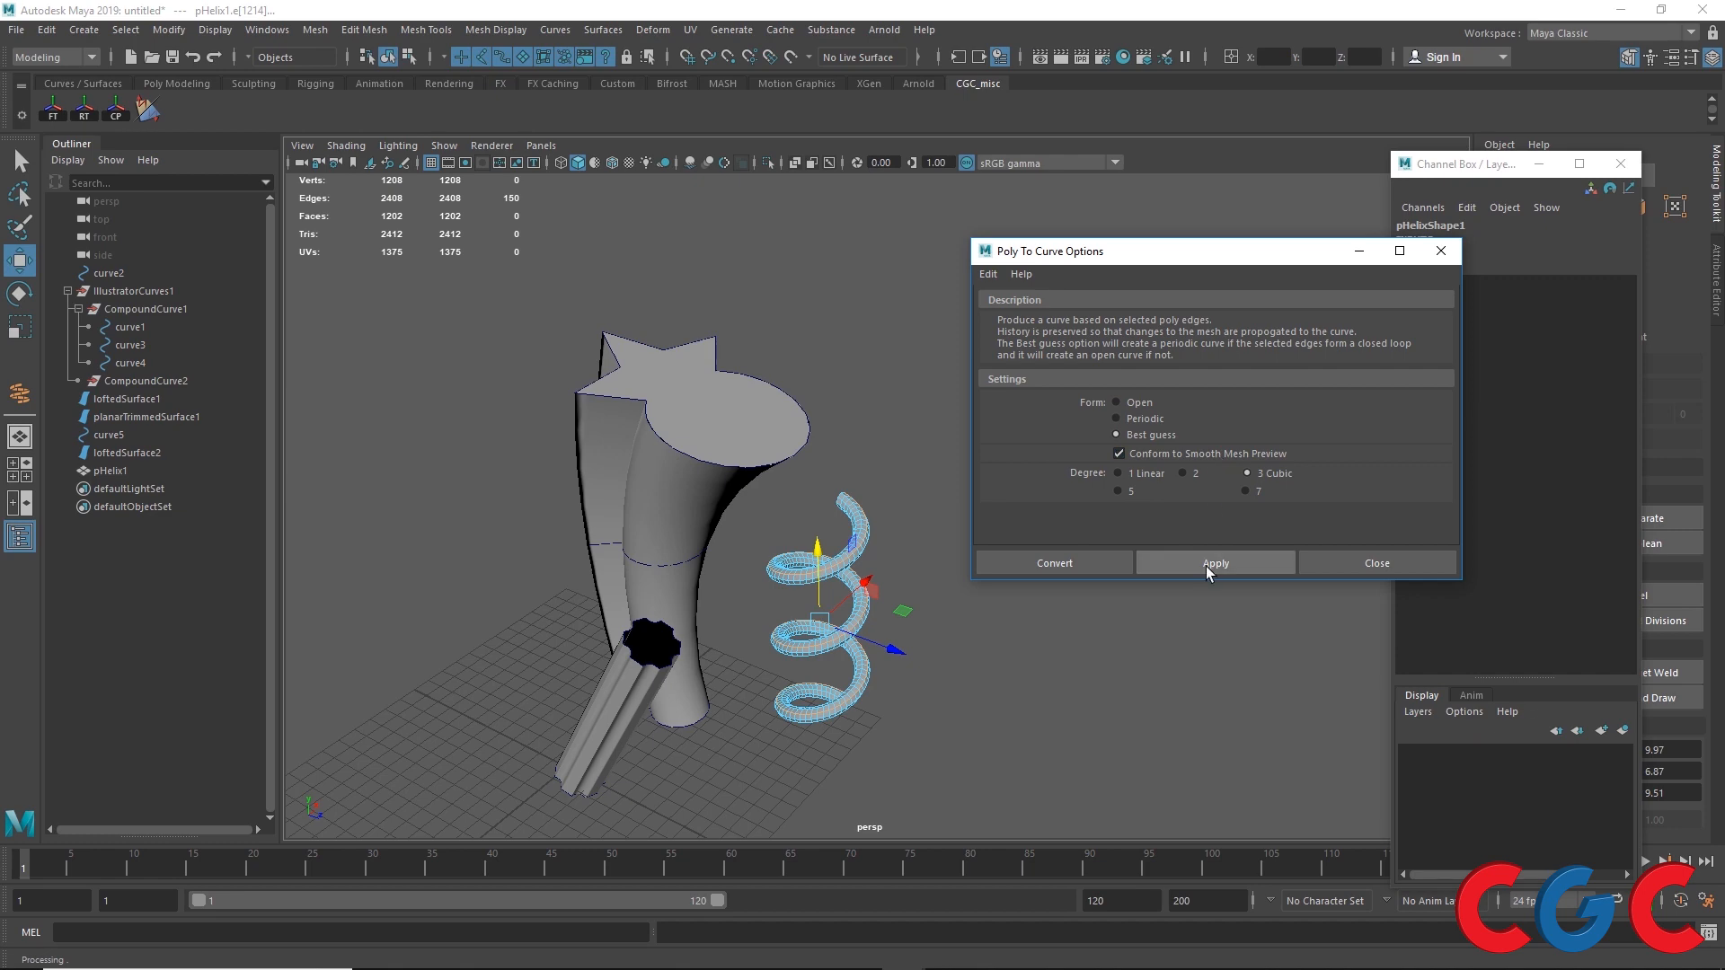
pyautogui.moveTo(1156, 252); pyautogui.dragTo(1289, 181)
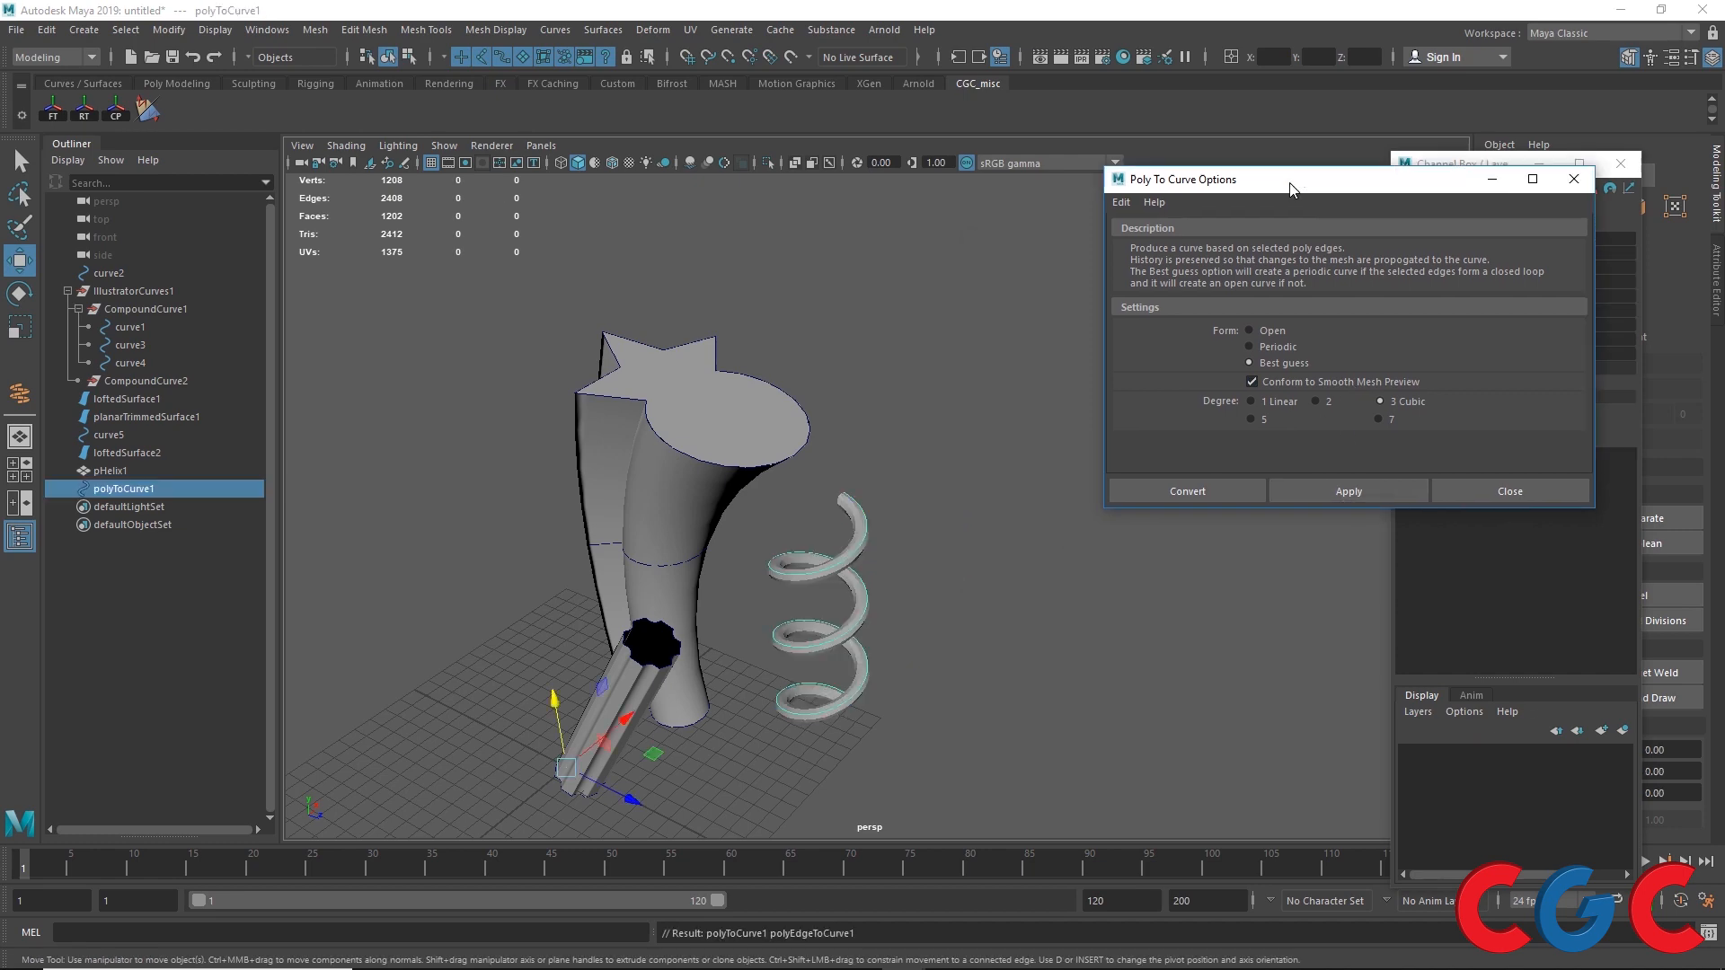
# Step: Move the extracted helix curve away from the helix mesh
pyautogui.scroll(5, 879, 566)
pyautogui.keyDown('alt'); pyautogui.moveTo(839, 585); pyautogui.dragTo(707, 424); pyautogui.keyUp('alt')
pyautogui.moveTo(574, 555); pyautogui.dragTo(806, 510)
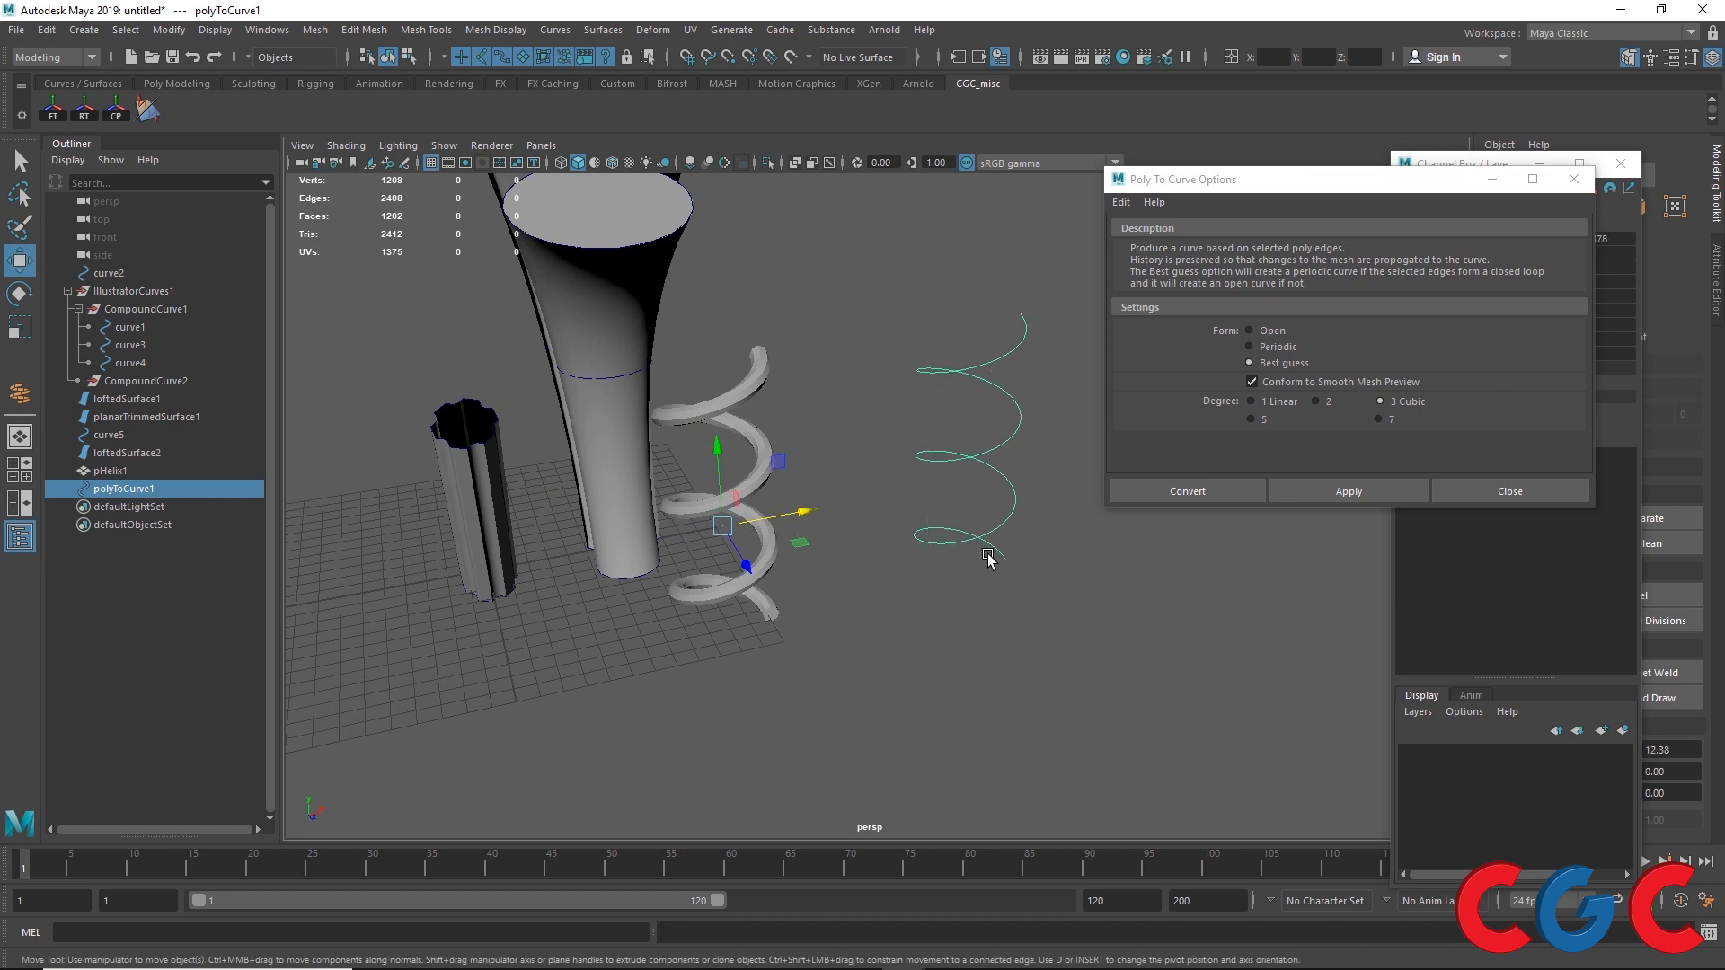
pyautogui.moveTo(972, 365); pyautogui.dragTo(903, 370, button='right')
pyautogui.moveTo(978, 318); pyautogui.dragTo(932, 382)
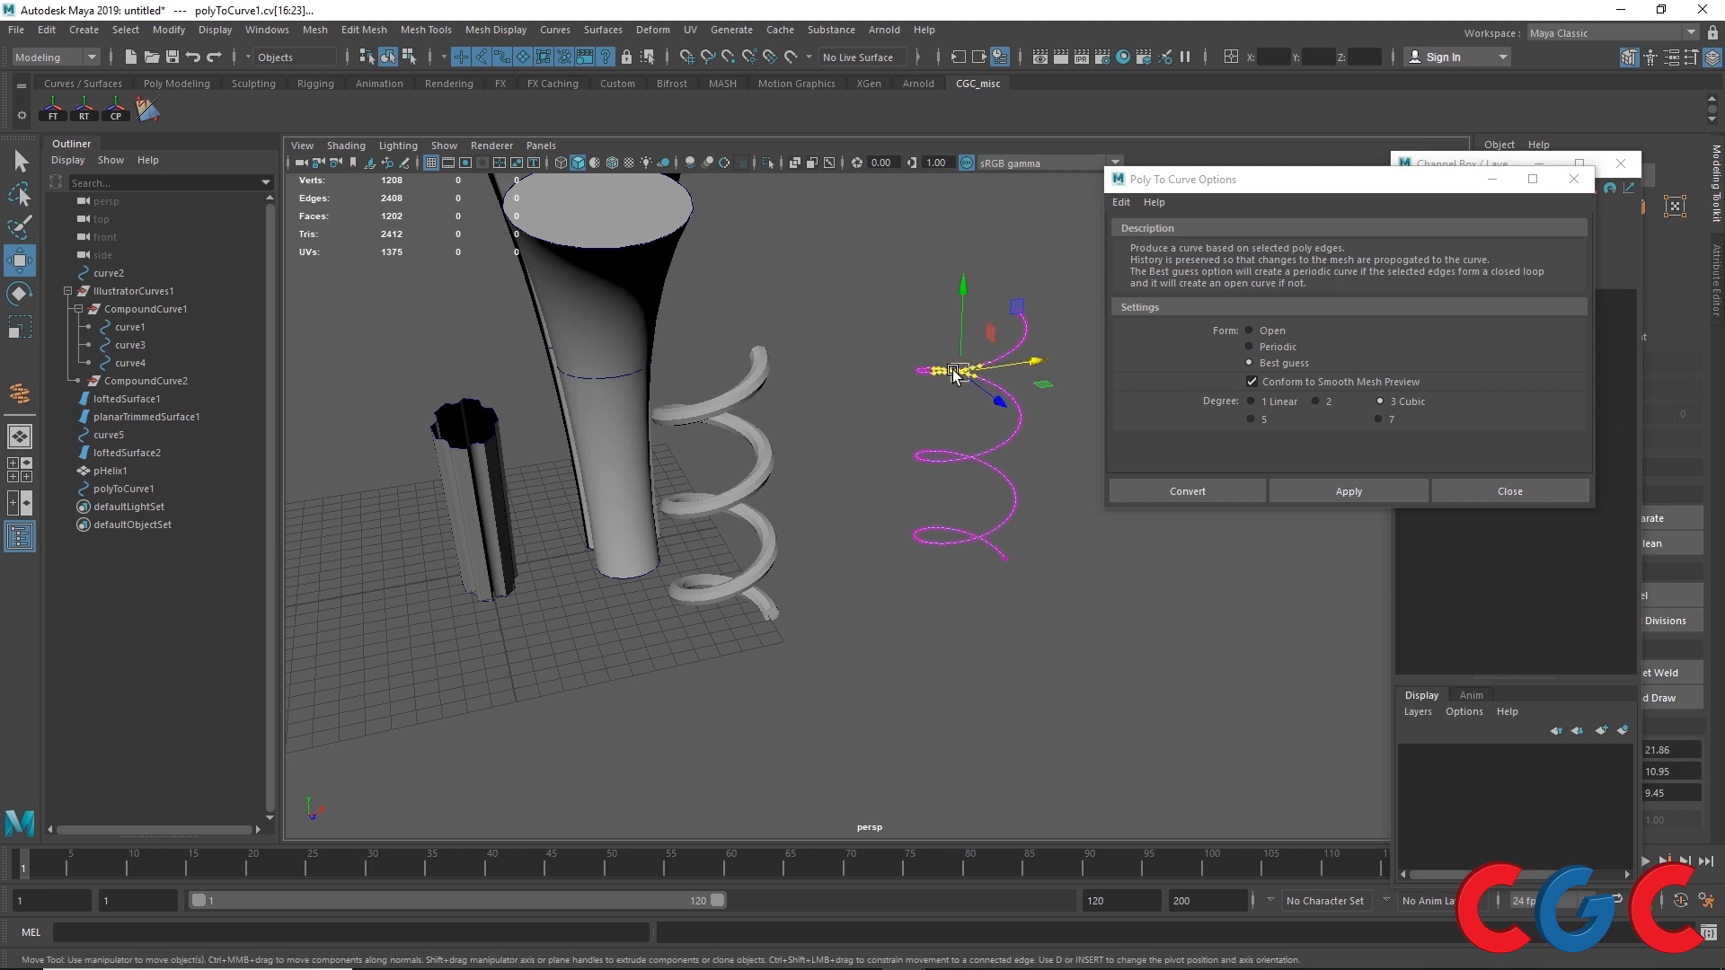
pyautogui.moveTo(954, 370); pyautogui.dragTo(1090, 274, button='right')
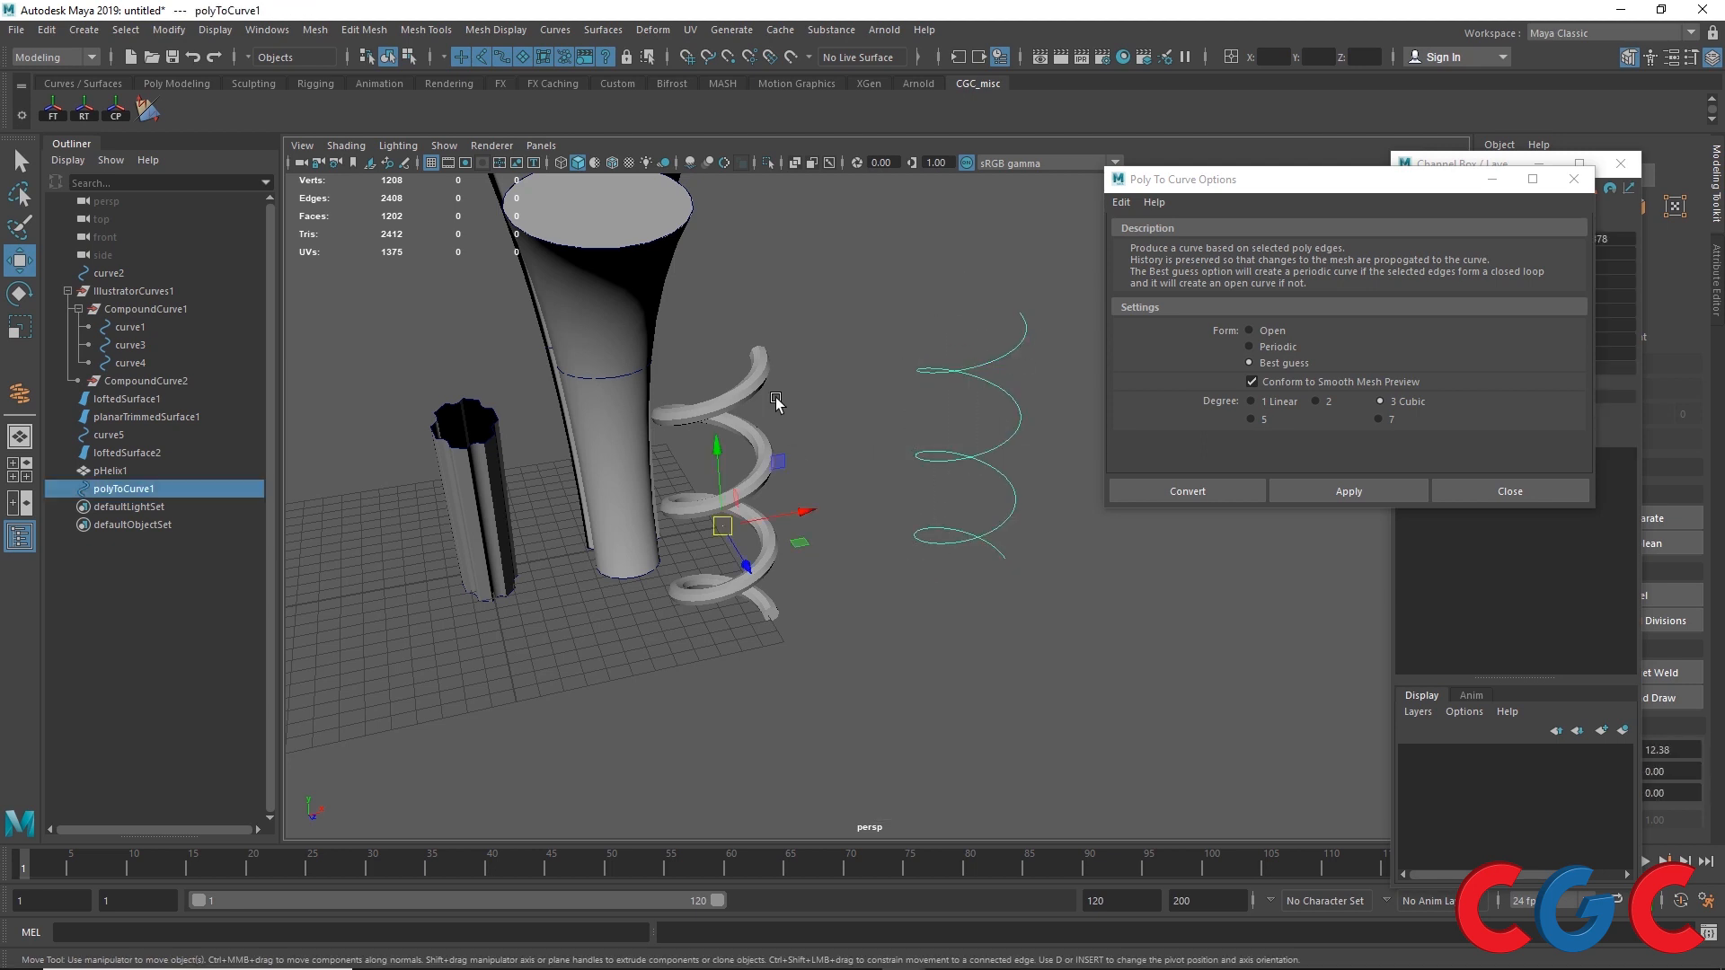
# Step: Select the polygon helix mesh and move the conversion options dialog out of the way
pyautogui.click(725, 452)
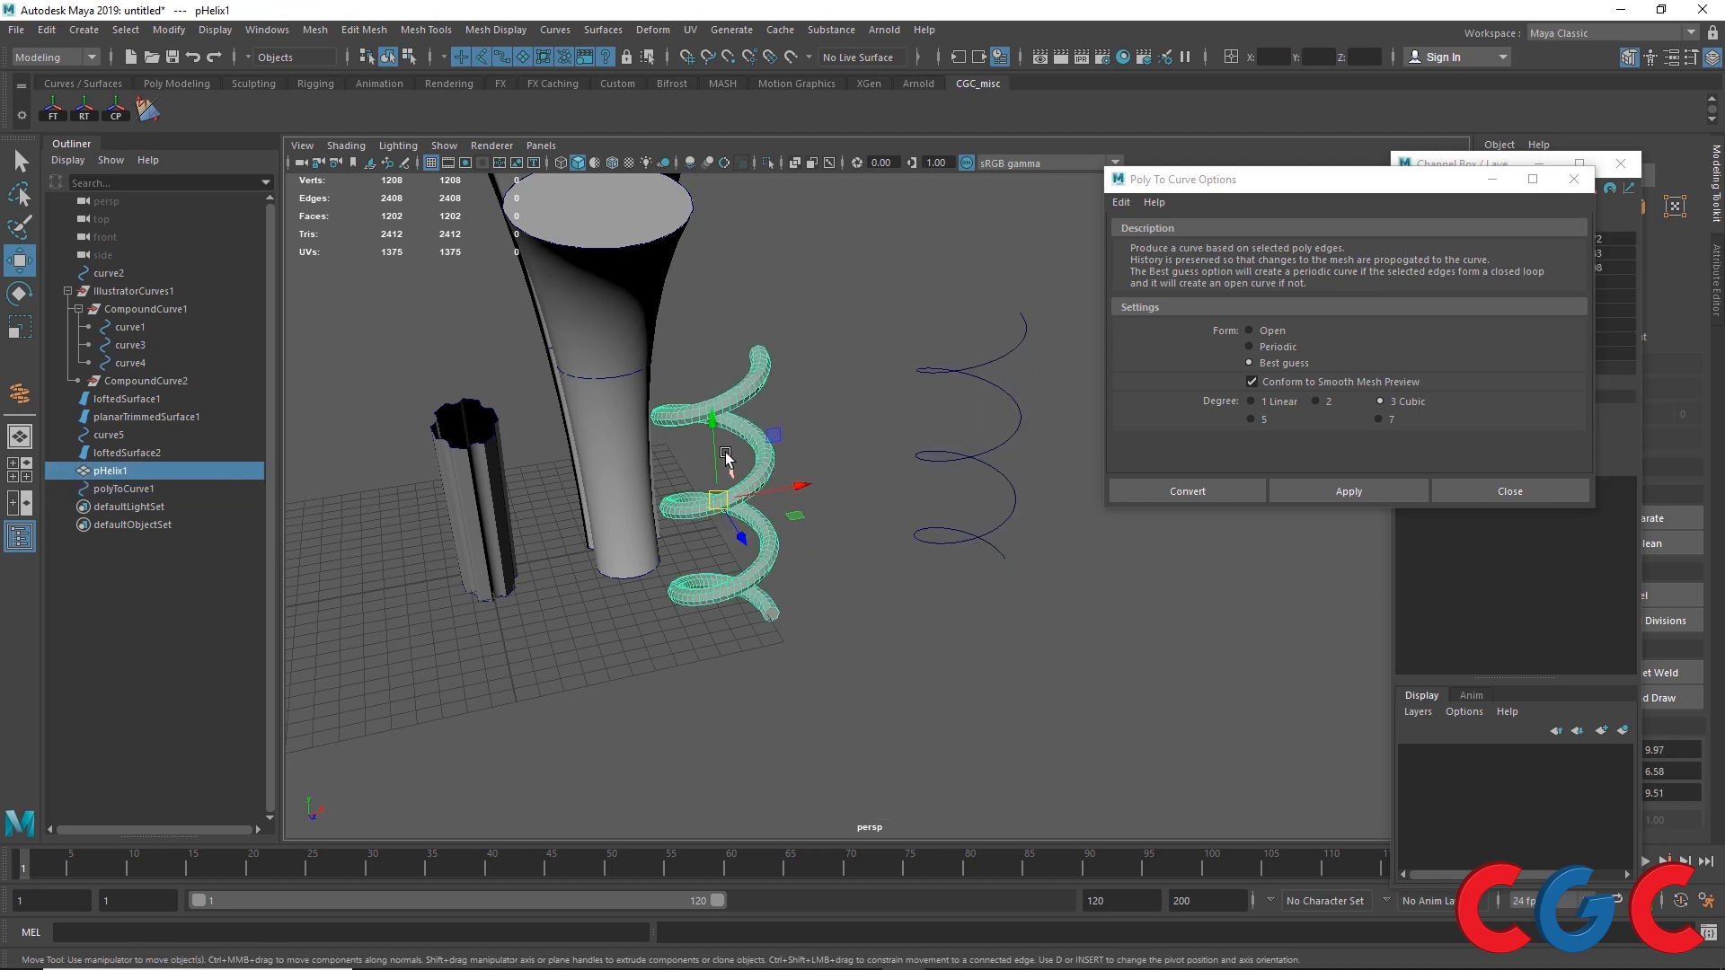
pyautogui.scroll(-4, 725, 451)
pyautogui.keyDown('alt'); pyautogui.moveTo(725, 451); pyautogui.dragTo(794, 490); pyautogui.keyUp('alt')
pyautogui.moveTo(1282, 178); pyautogui.dragTo(1281, 582)
pyautogui.keyDown('alt'); pyautogui.moveTo(1126, 453); pyautogui.dragTo(929, 466); pyautogui.keyUp('alt')
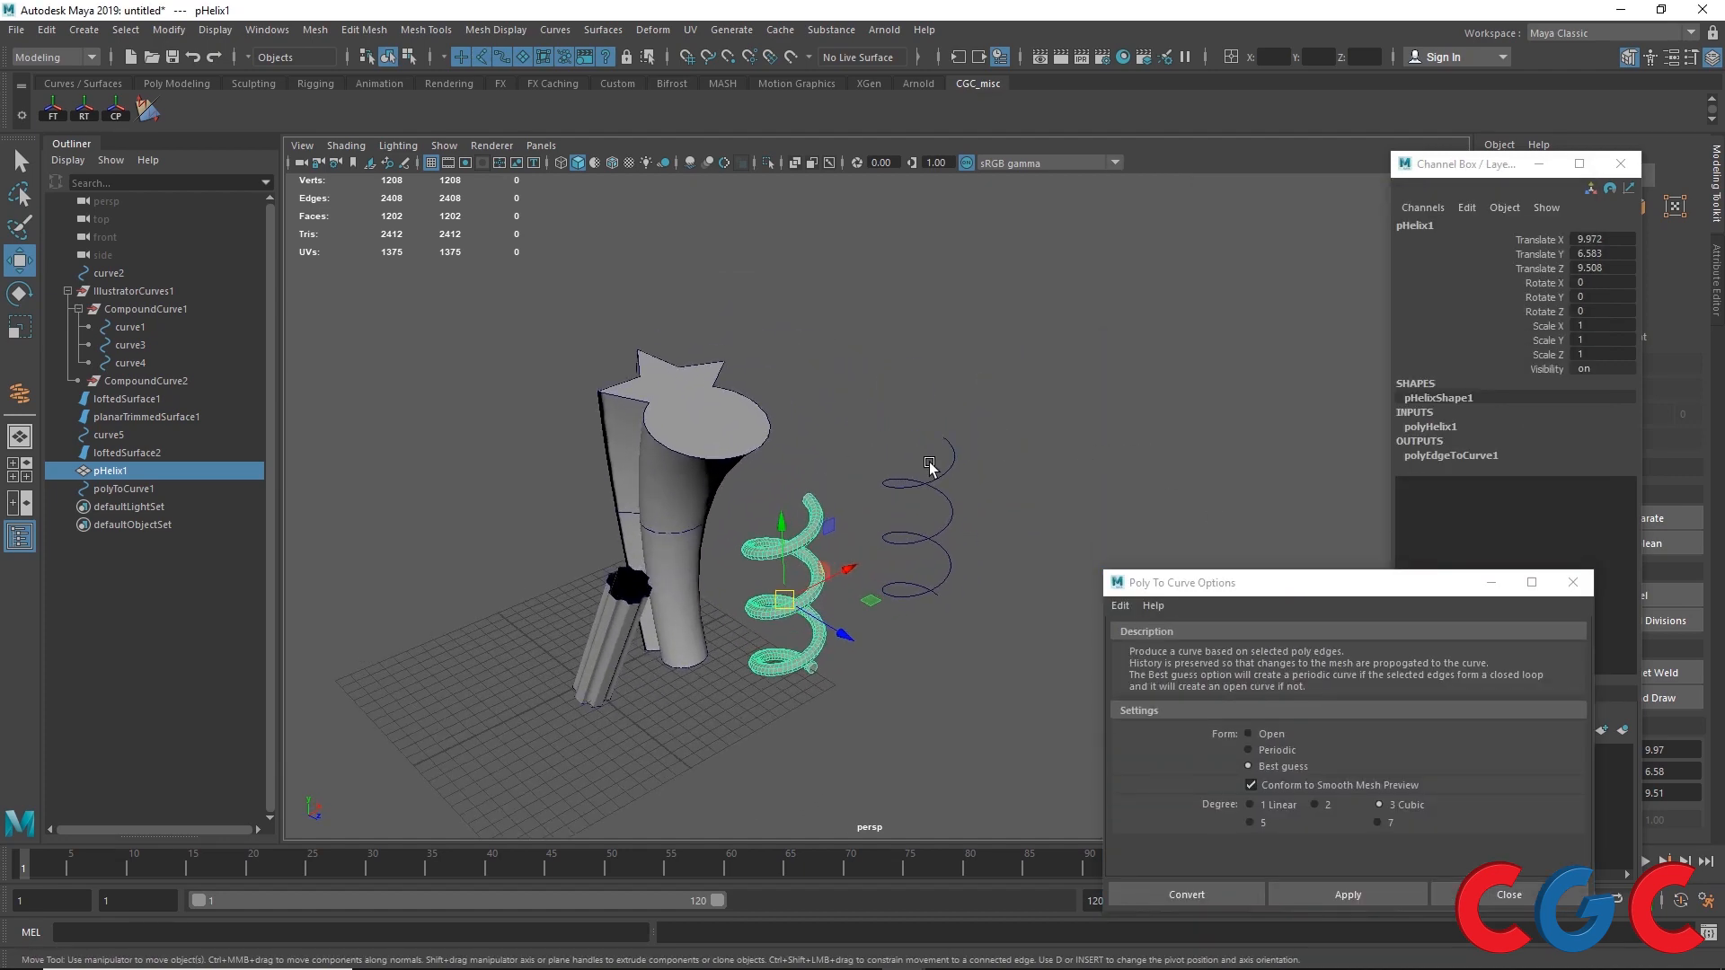